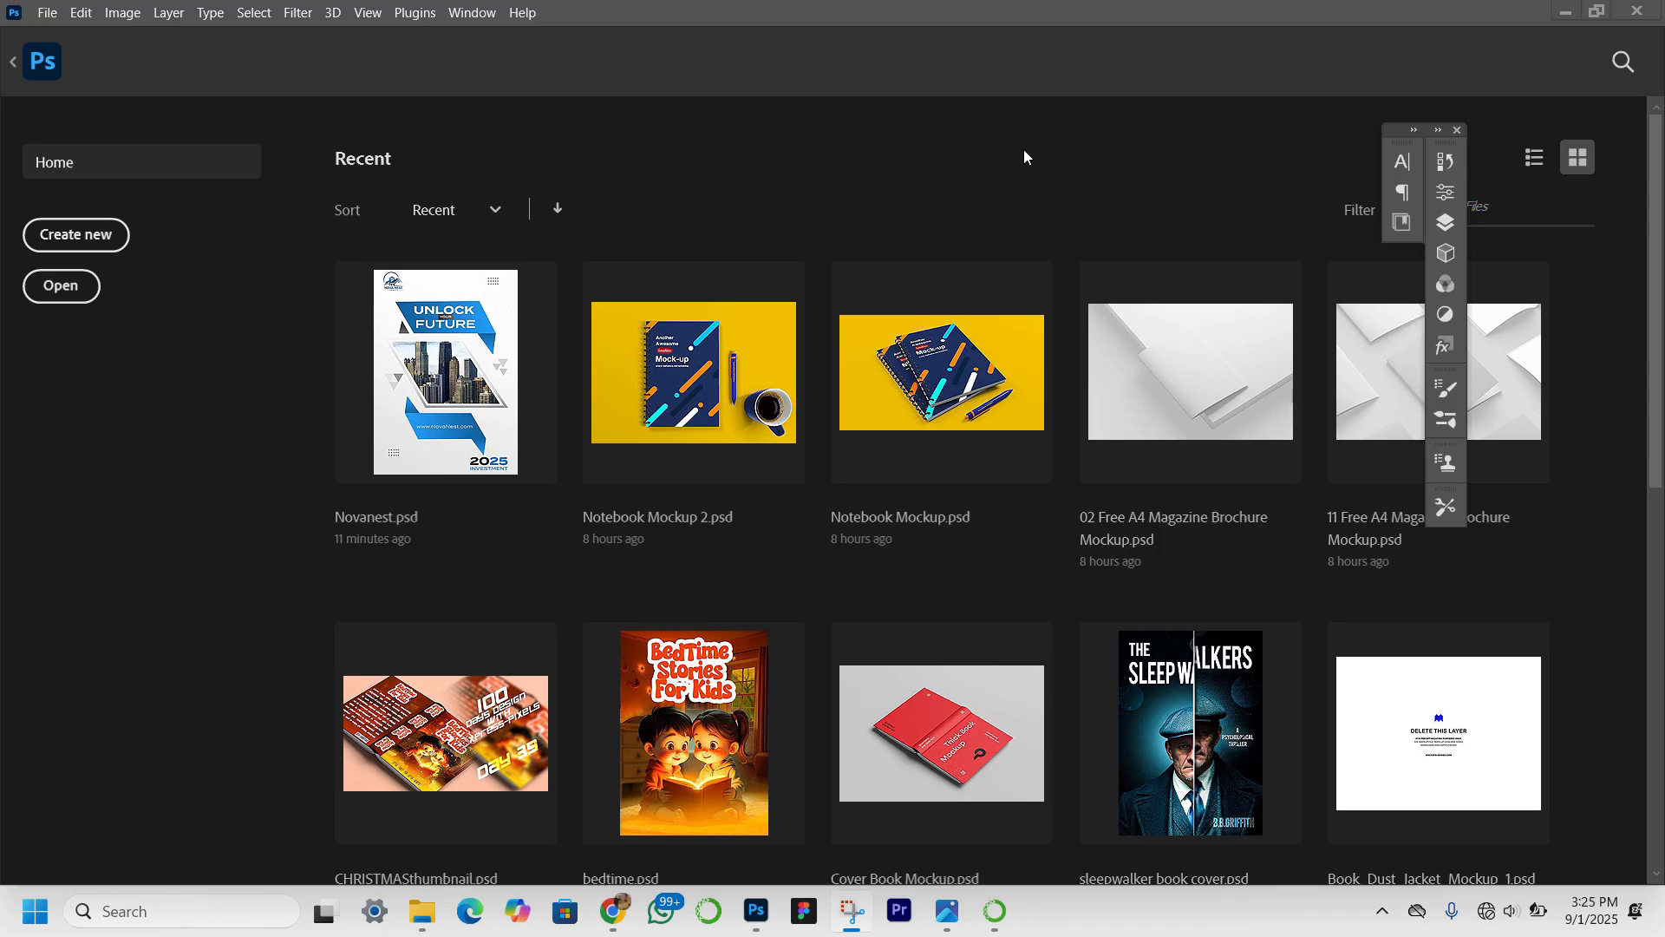
# Create a new 1480 x 2160 px portrait document at 300 ppi with RGB color and a white background.
pyautogui.click(107, 227)
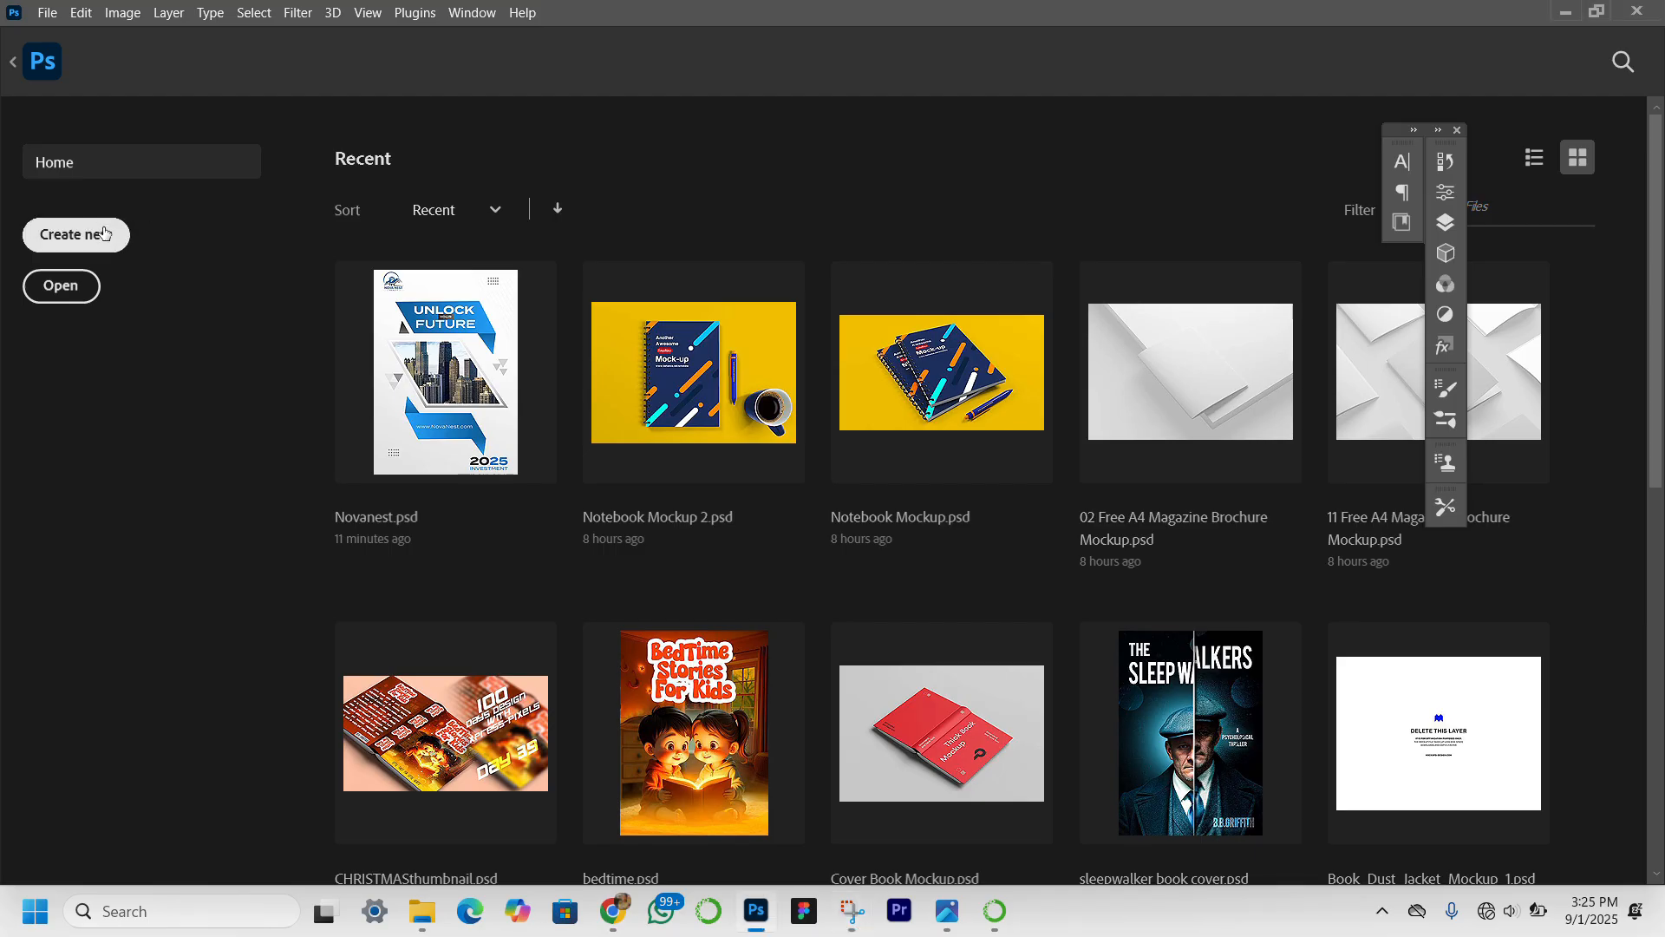
pyautogui.click(104, 232)
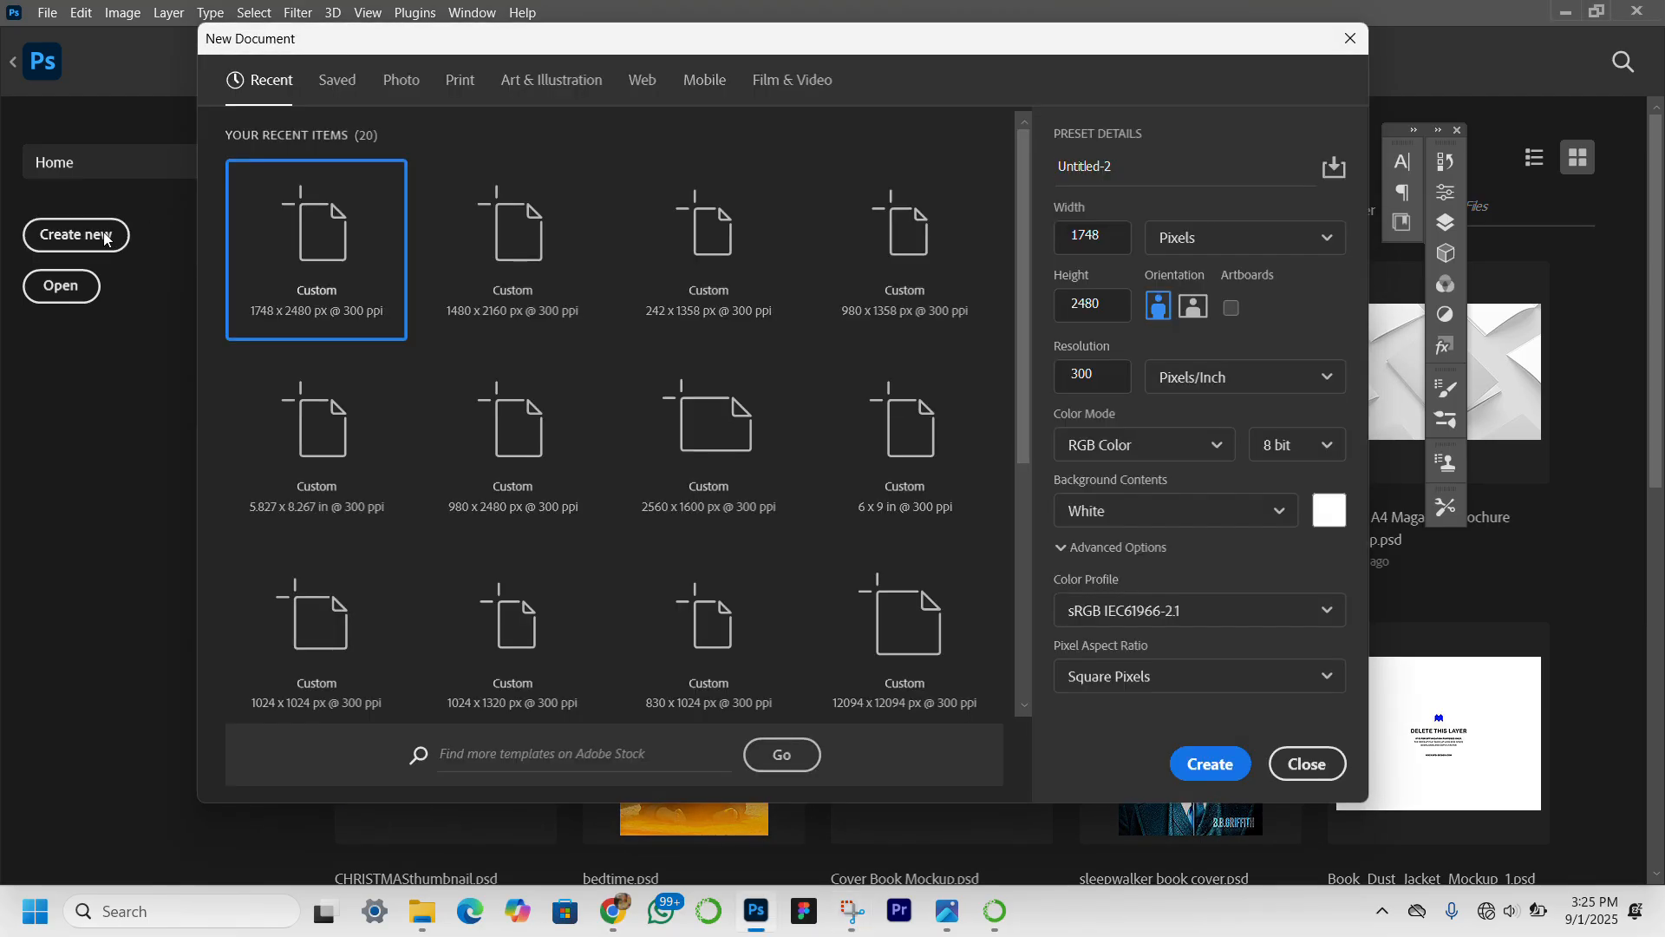
pyautogui.click(515, 293)
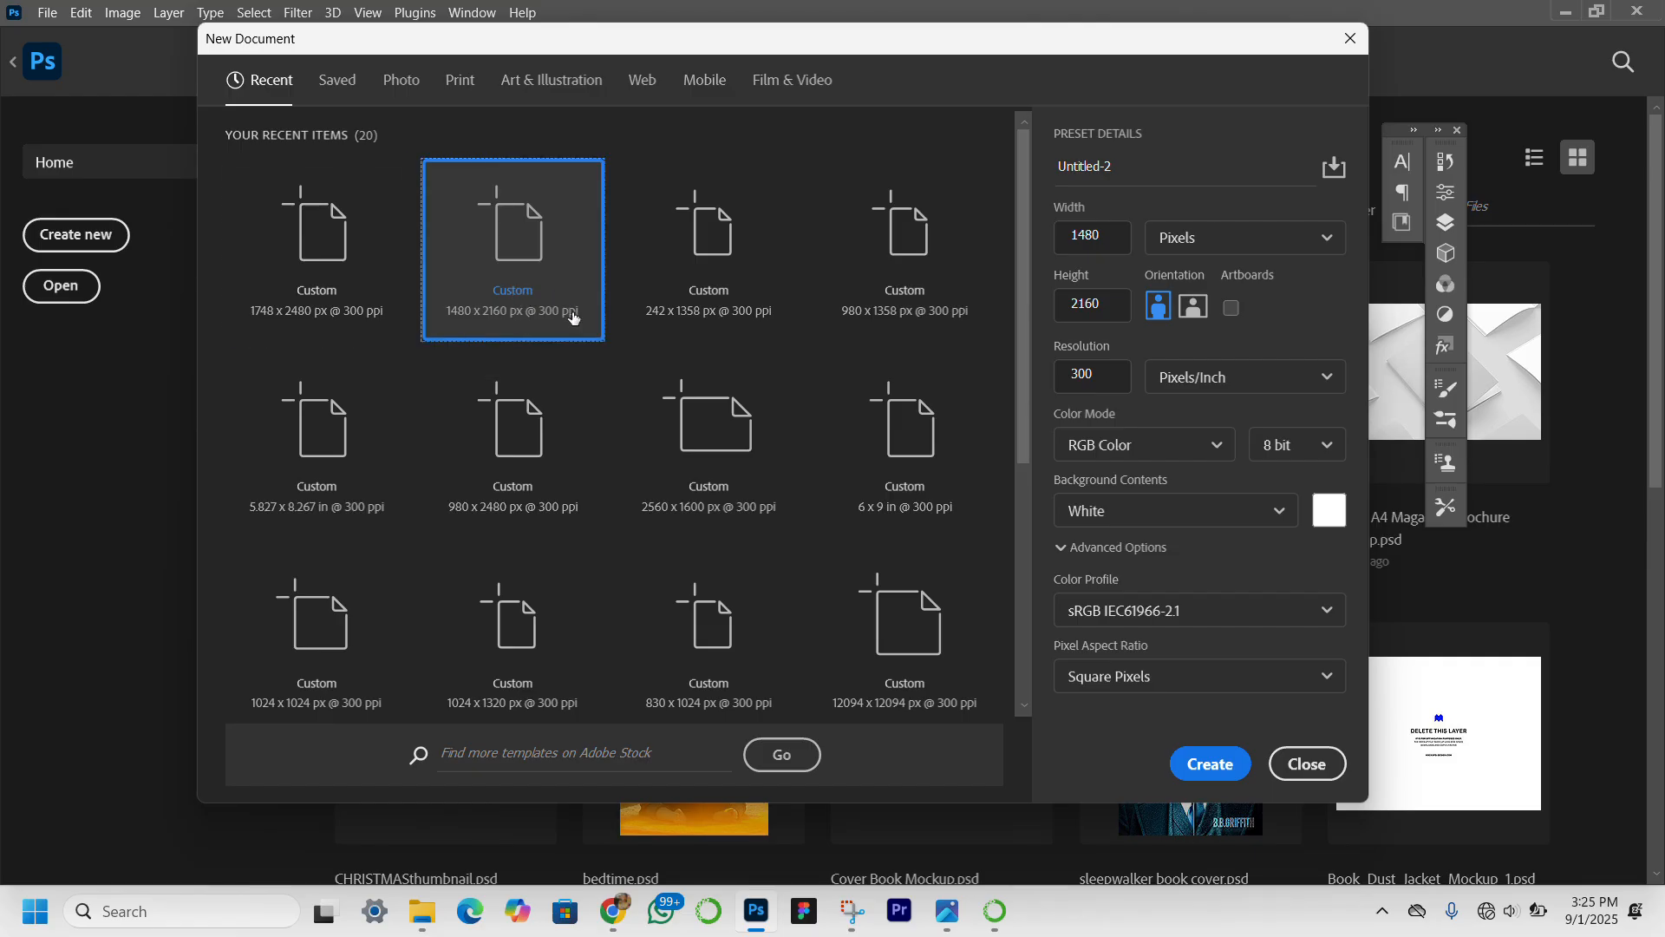
pyautogui.click(1212, 765)
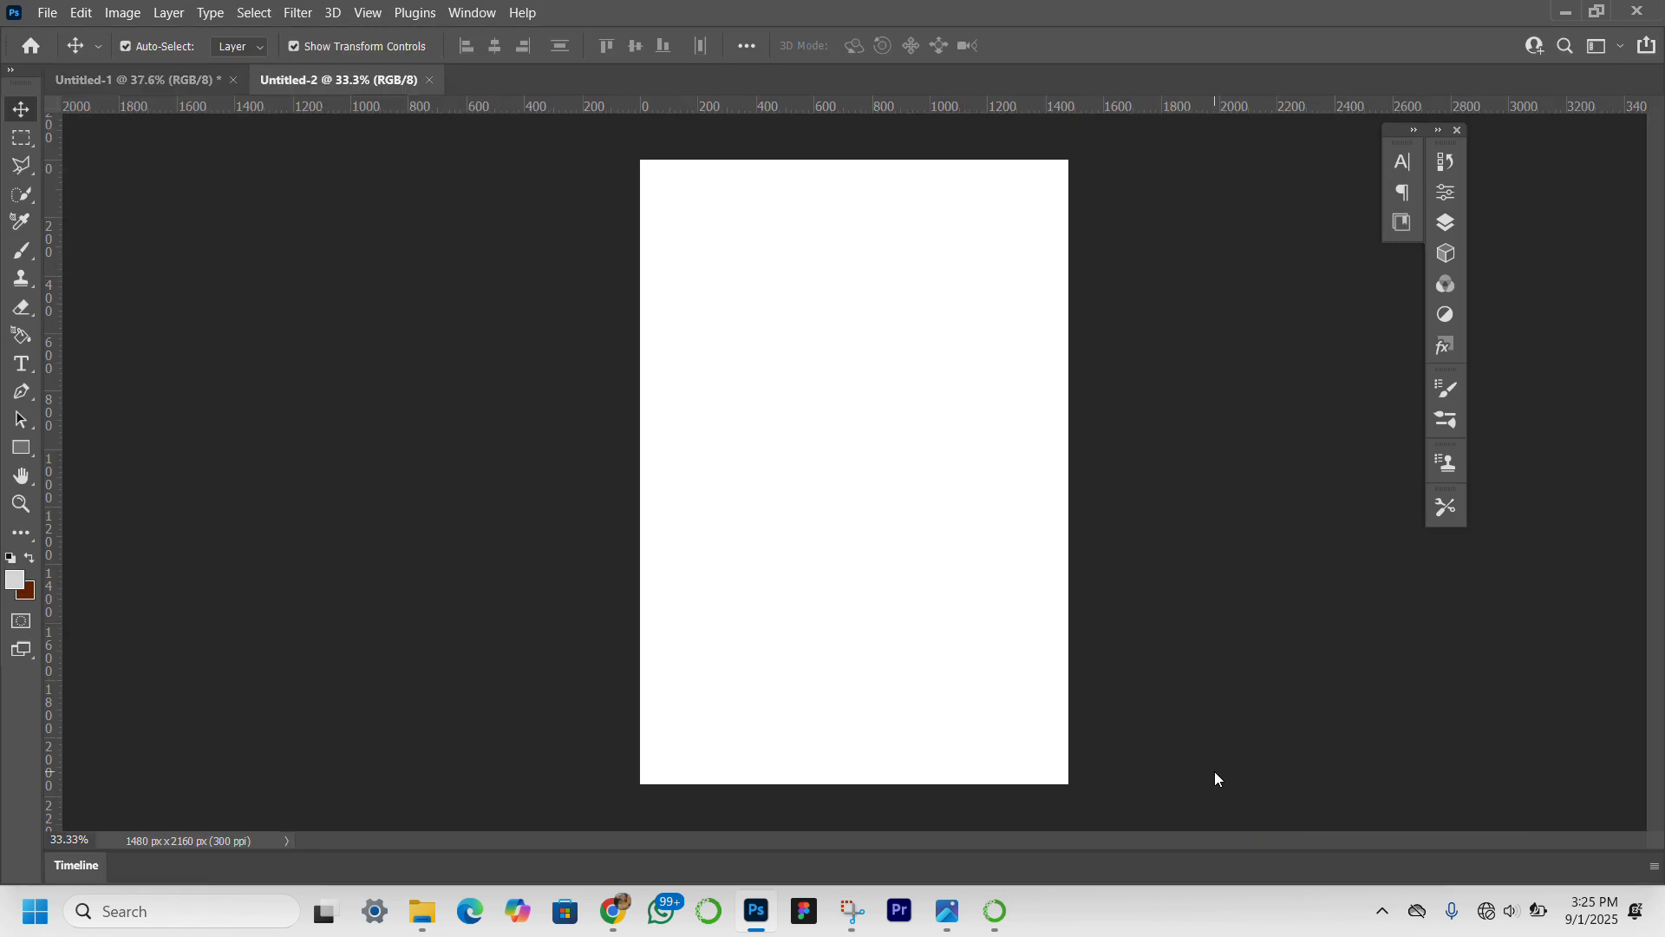
pyautogui.click(24, 503)
pyautogui.click(650, 46)
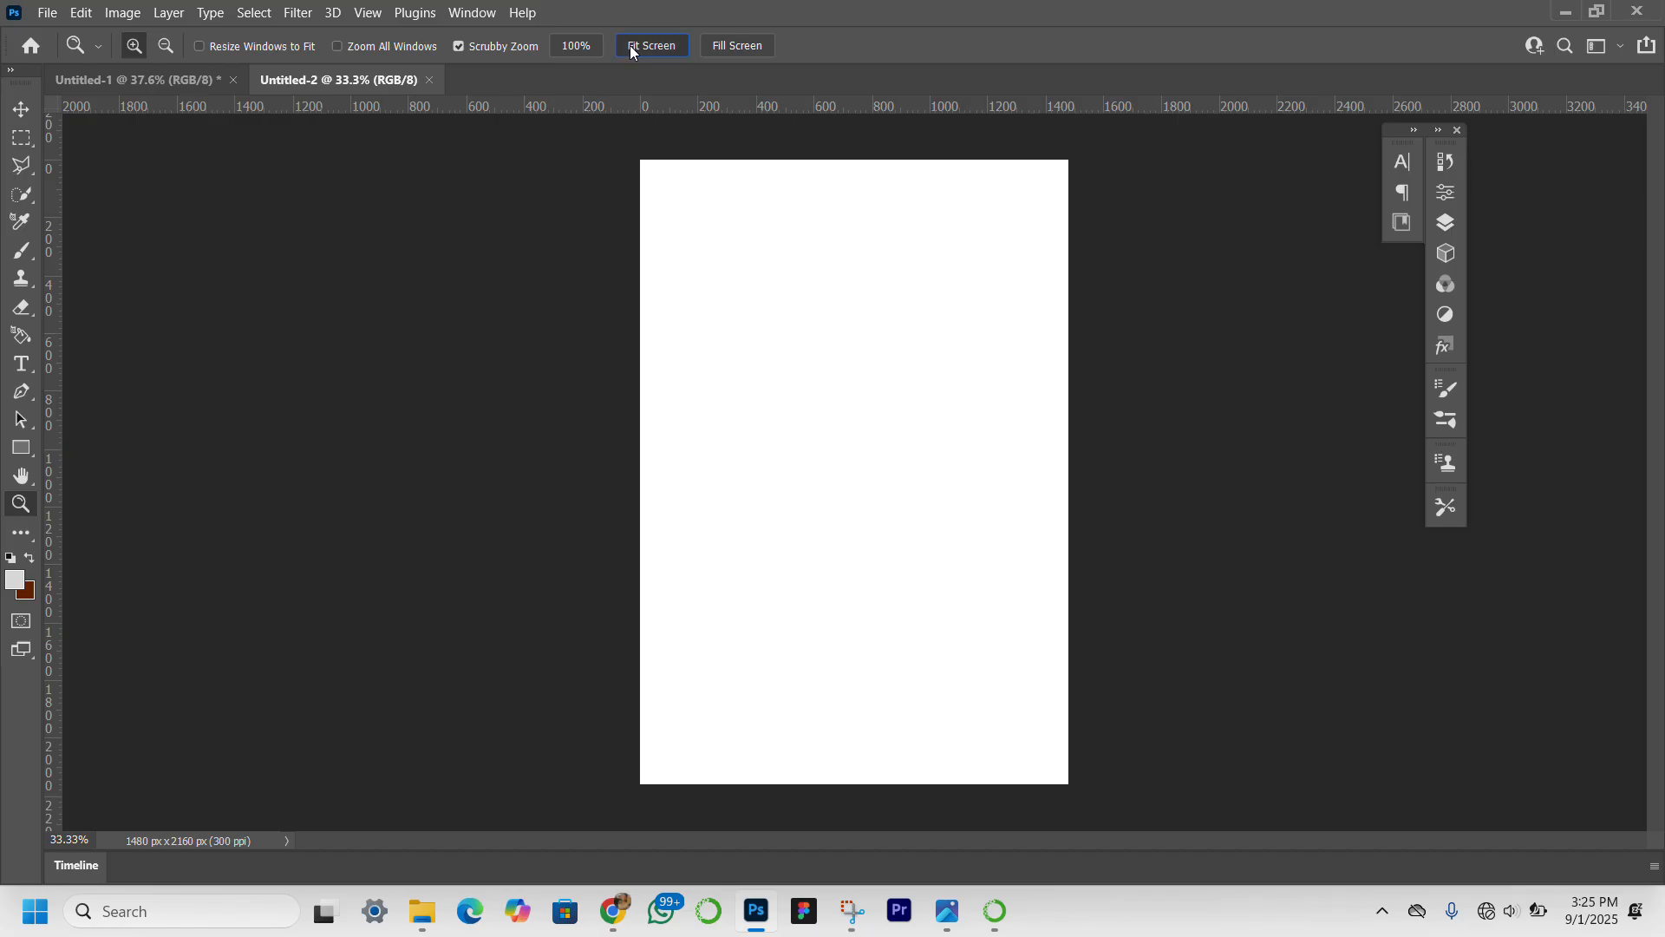
pyautogui.click(23, 111)
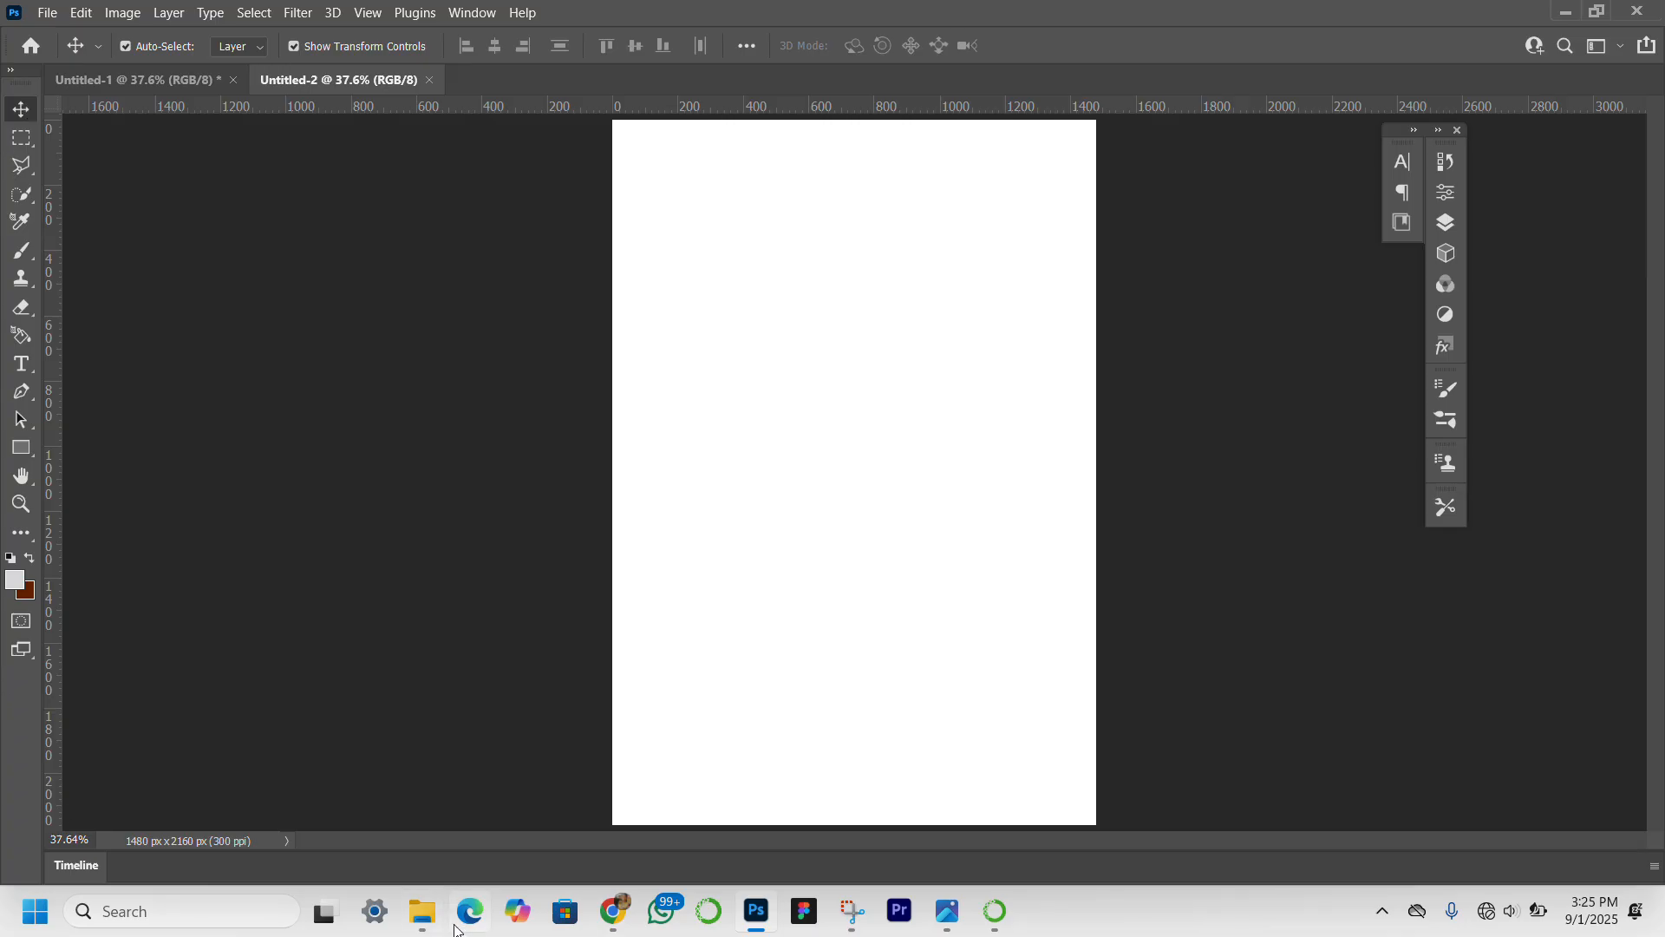
# Place download (52), download (53), pngwing.com (56), (60) and (61) from the book resources folder into the new document as separate layers.
pyautogui.moveTo(422, 910)
pyautogui.click(434, 835)
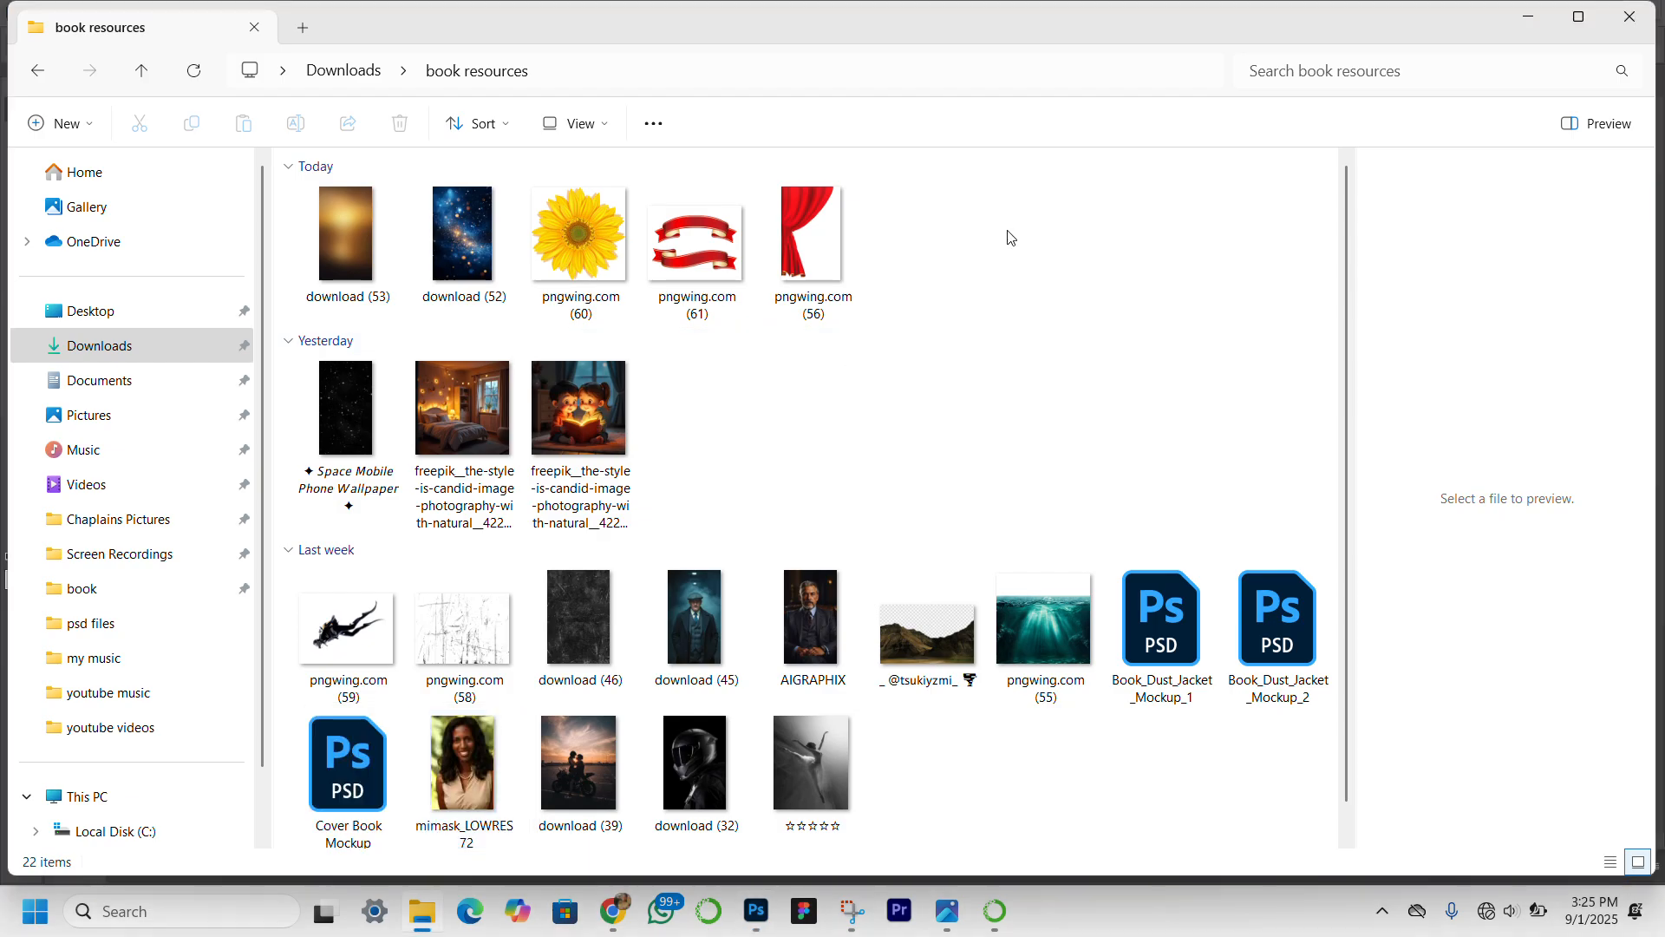
pyautogui.moveTo(1010, 230); pyautogui.dragTo(298, 222)
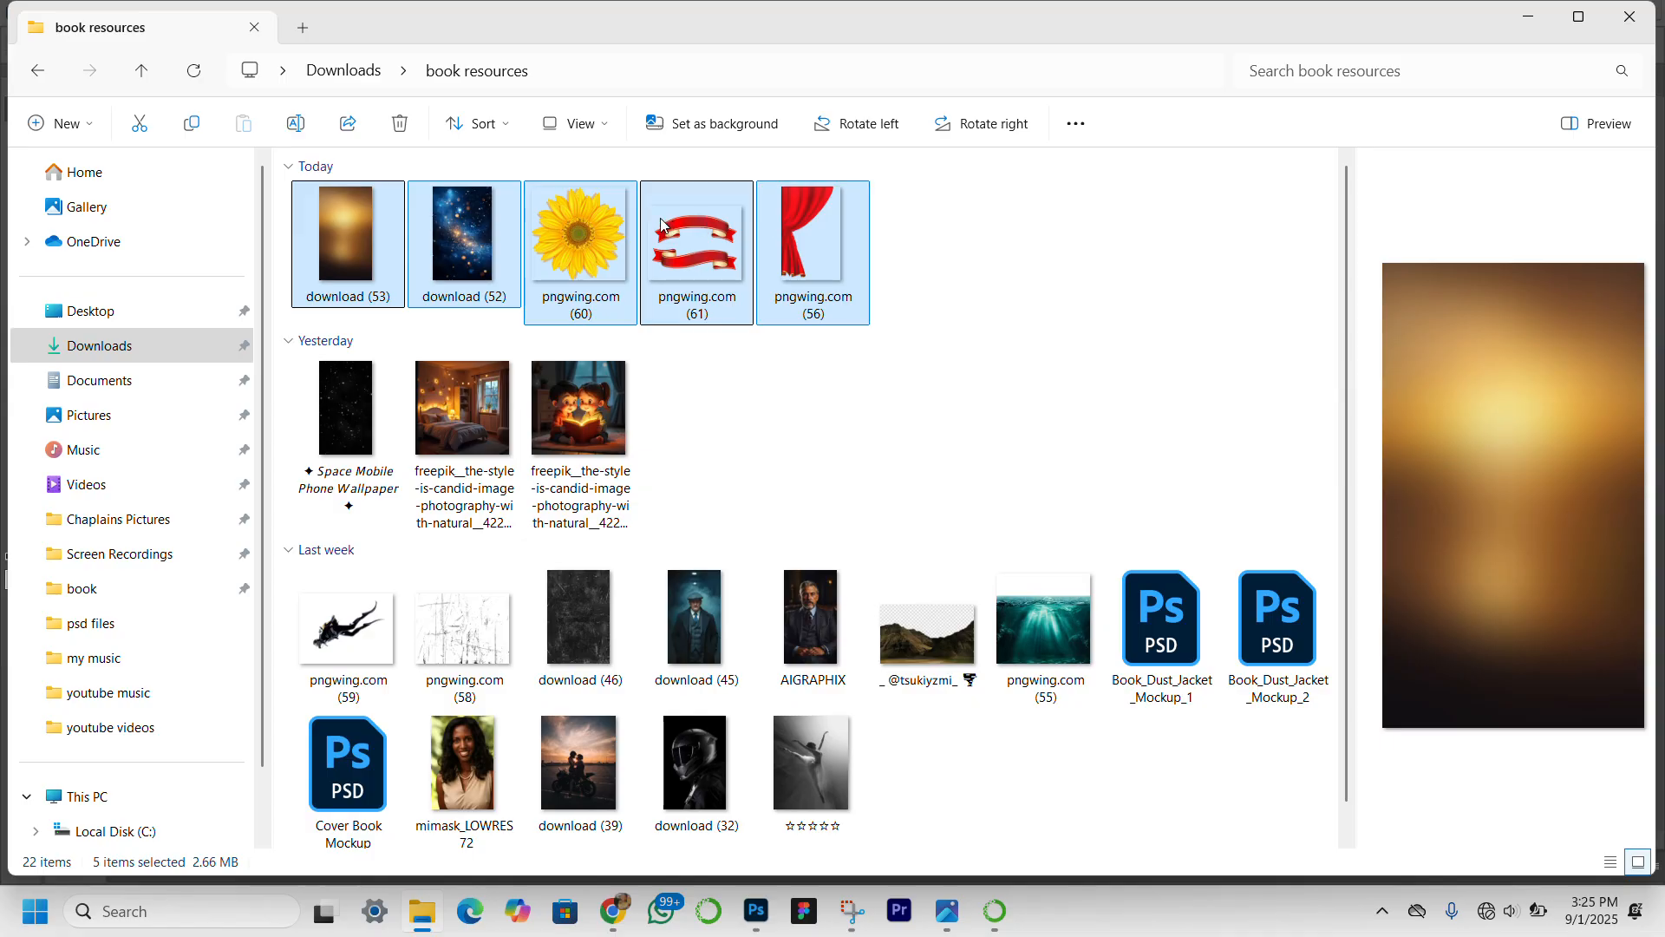
pyautogui.moveTo(661, 225); pyautogui.dragTo(754, 368)
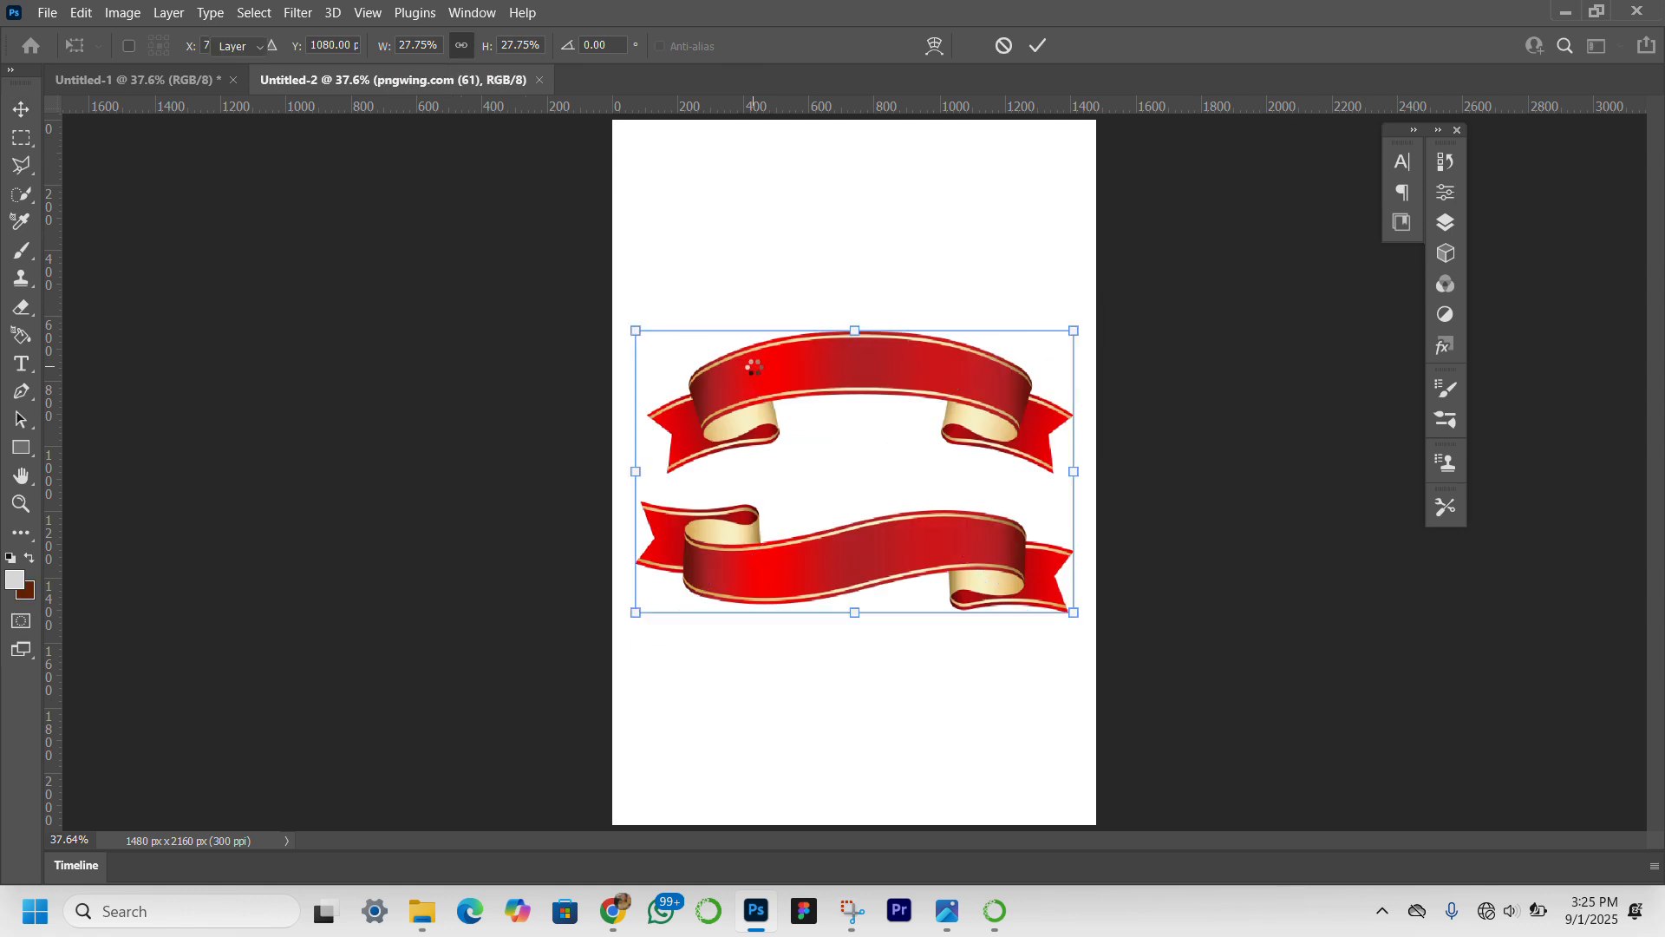
pyautogui.press('Return')
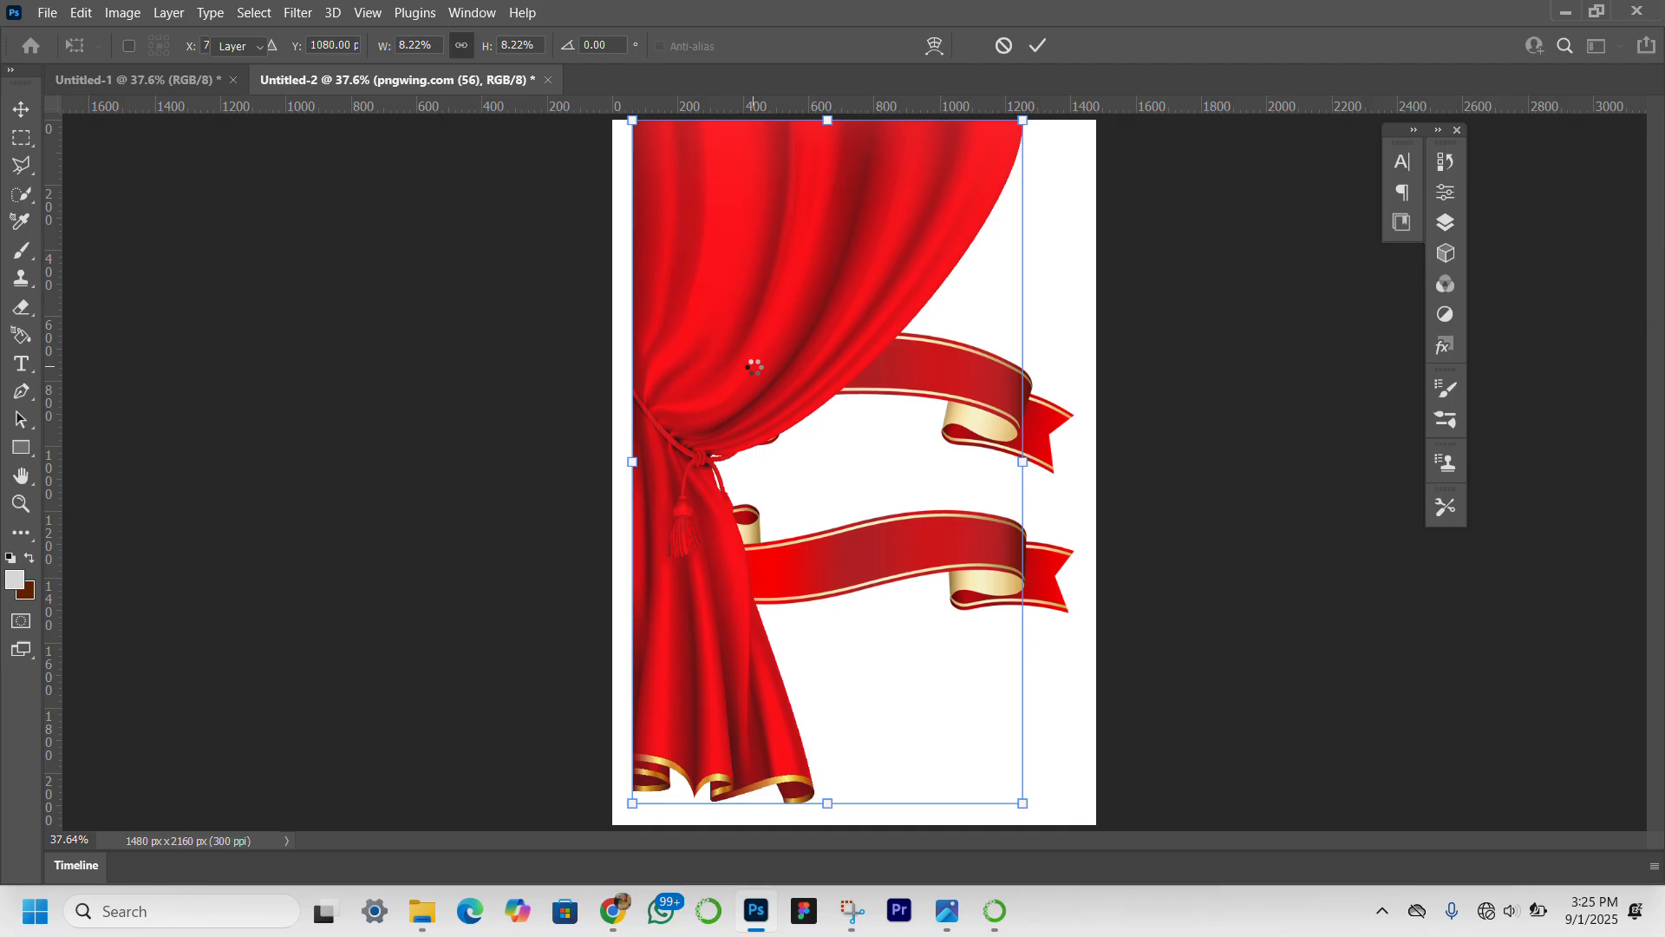
pyautogui.press('Return')
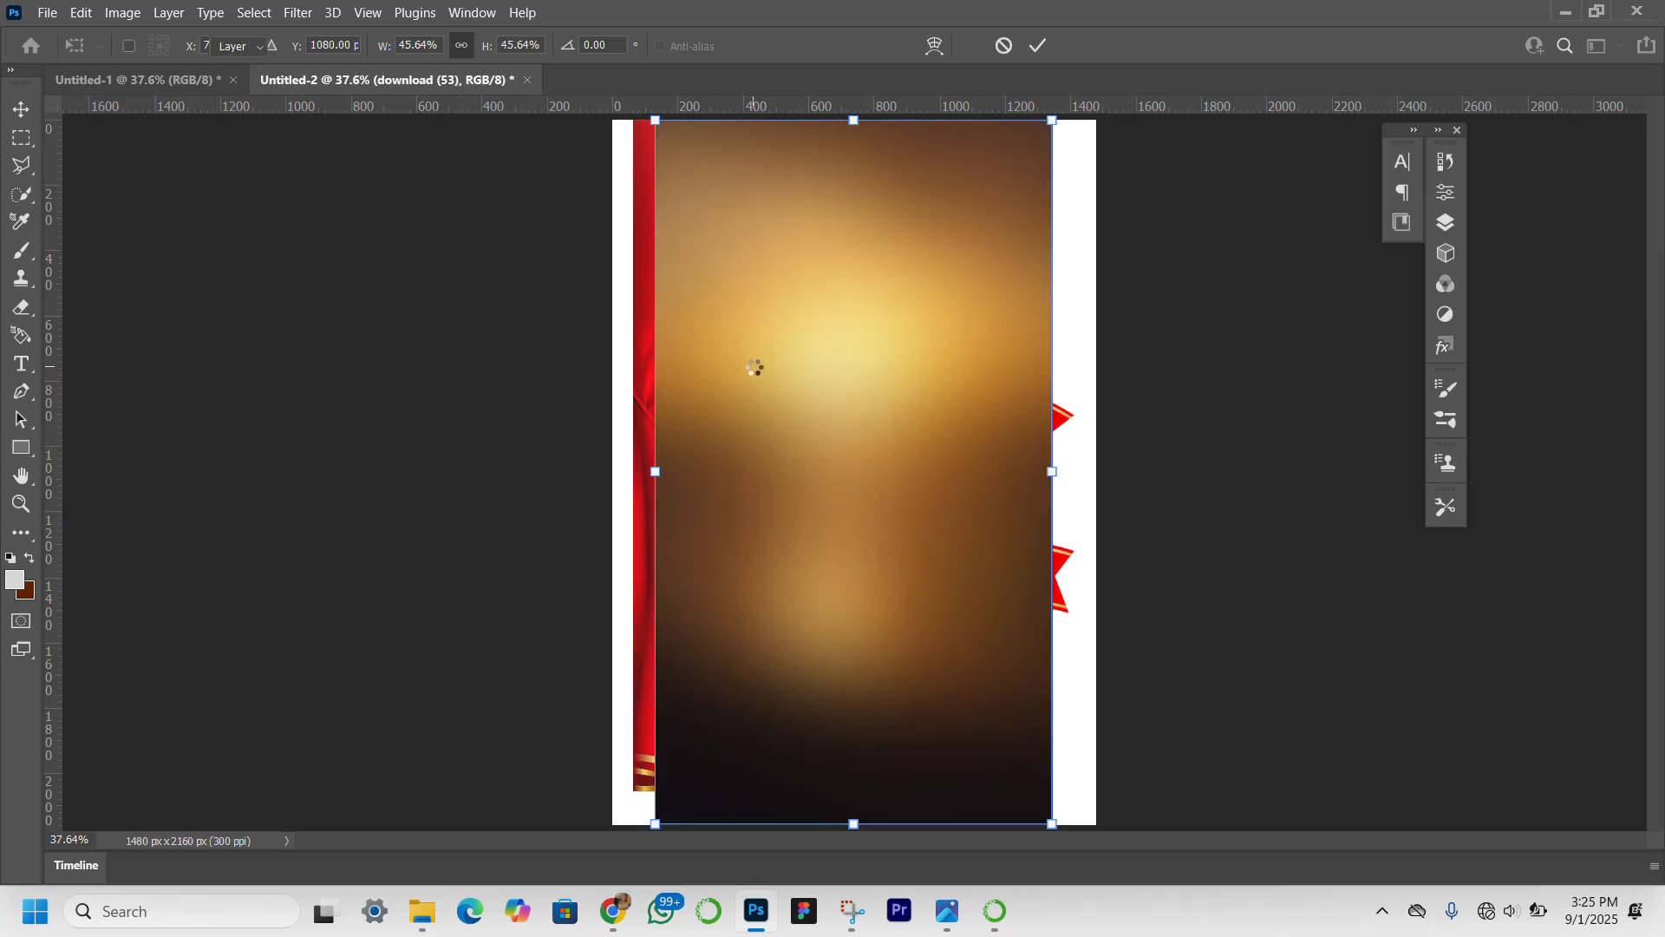
pyautogui.press('Return')
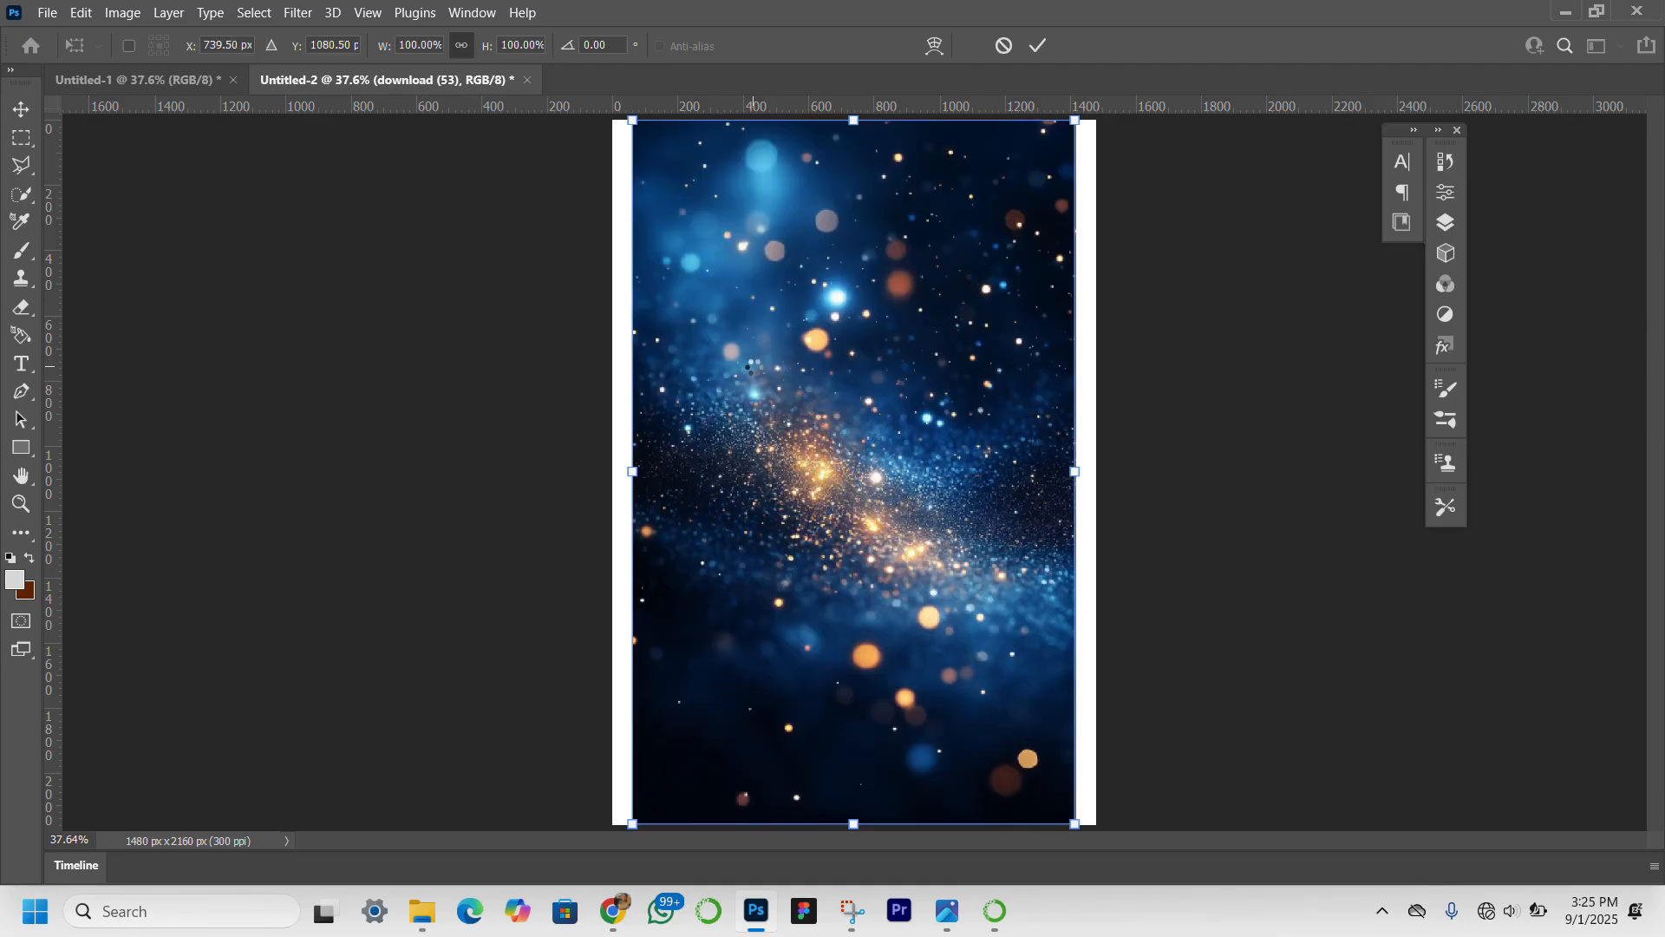
pyautogui.press('Return')
pyautogui.press('Return')
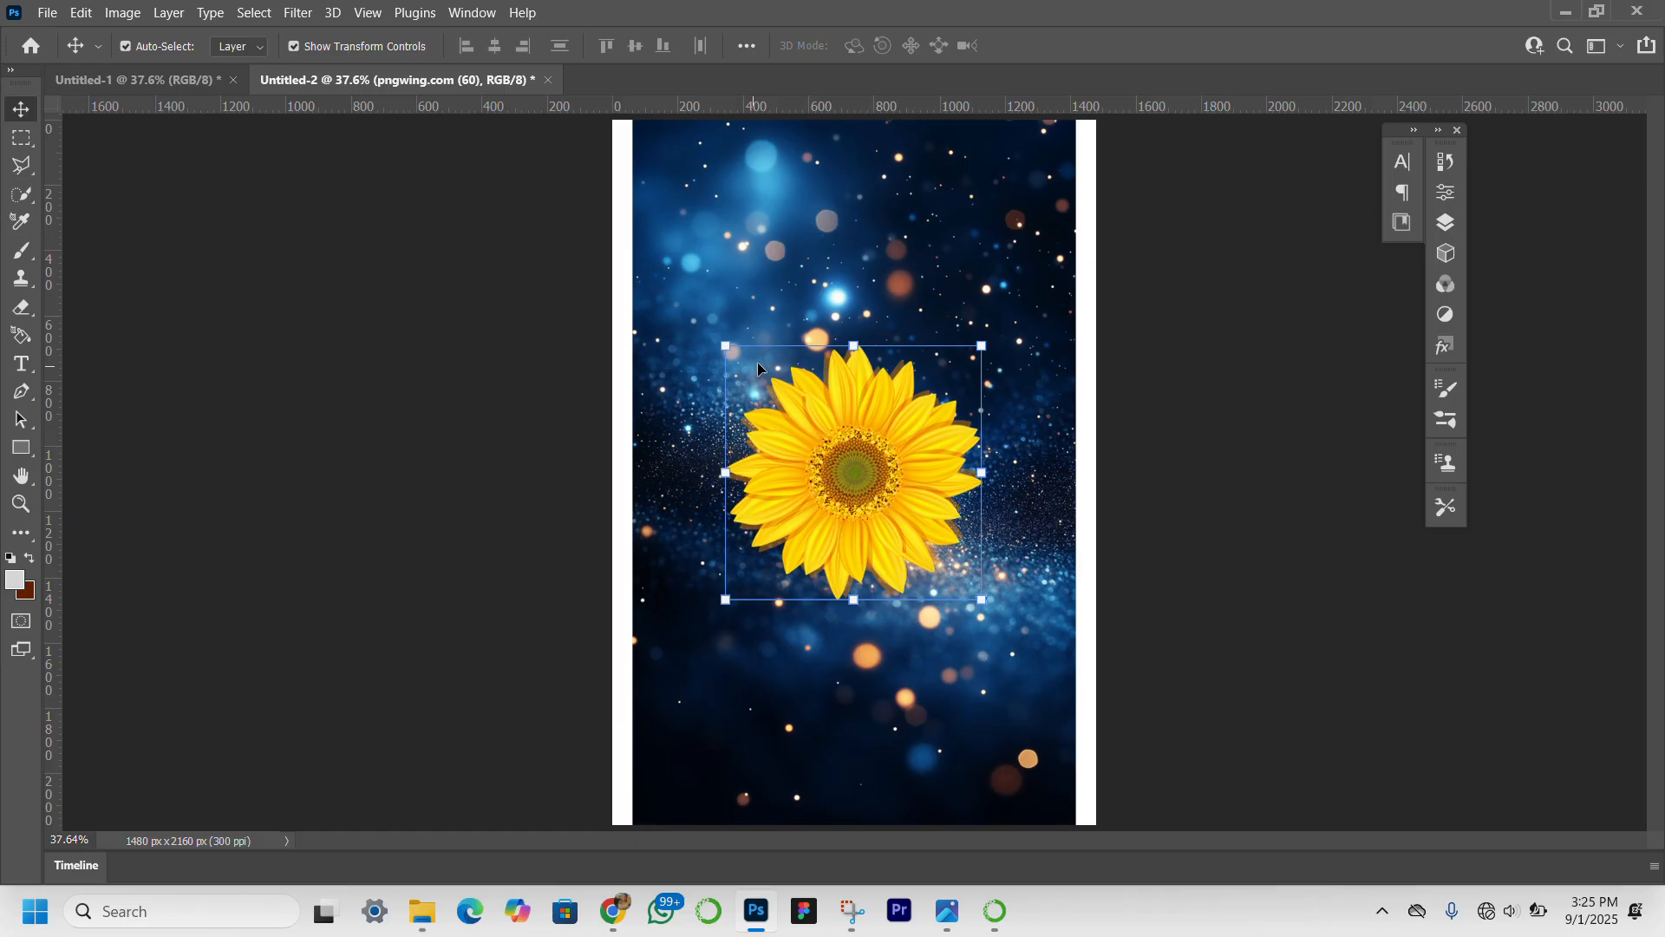
# Hide the sunflower, blue galaxy, red curtain and red ribbon layers, leaving the golden blurred image and the Background showing.
pyautogui.click(1447, 223)
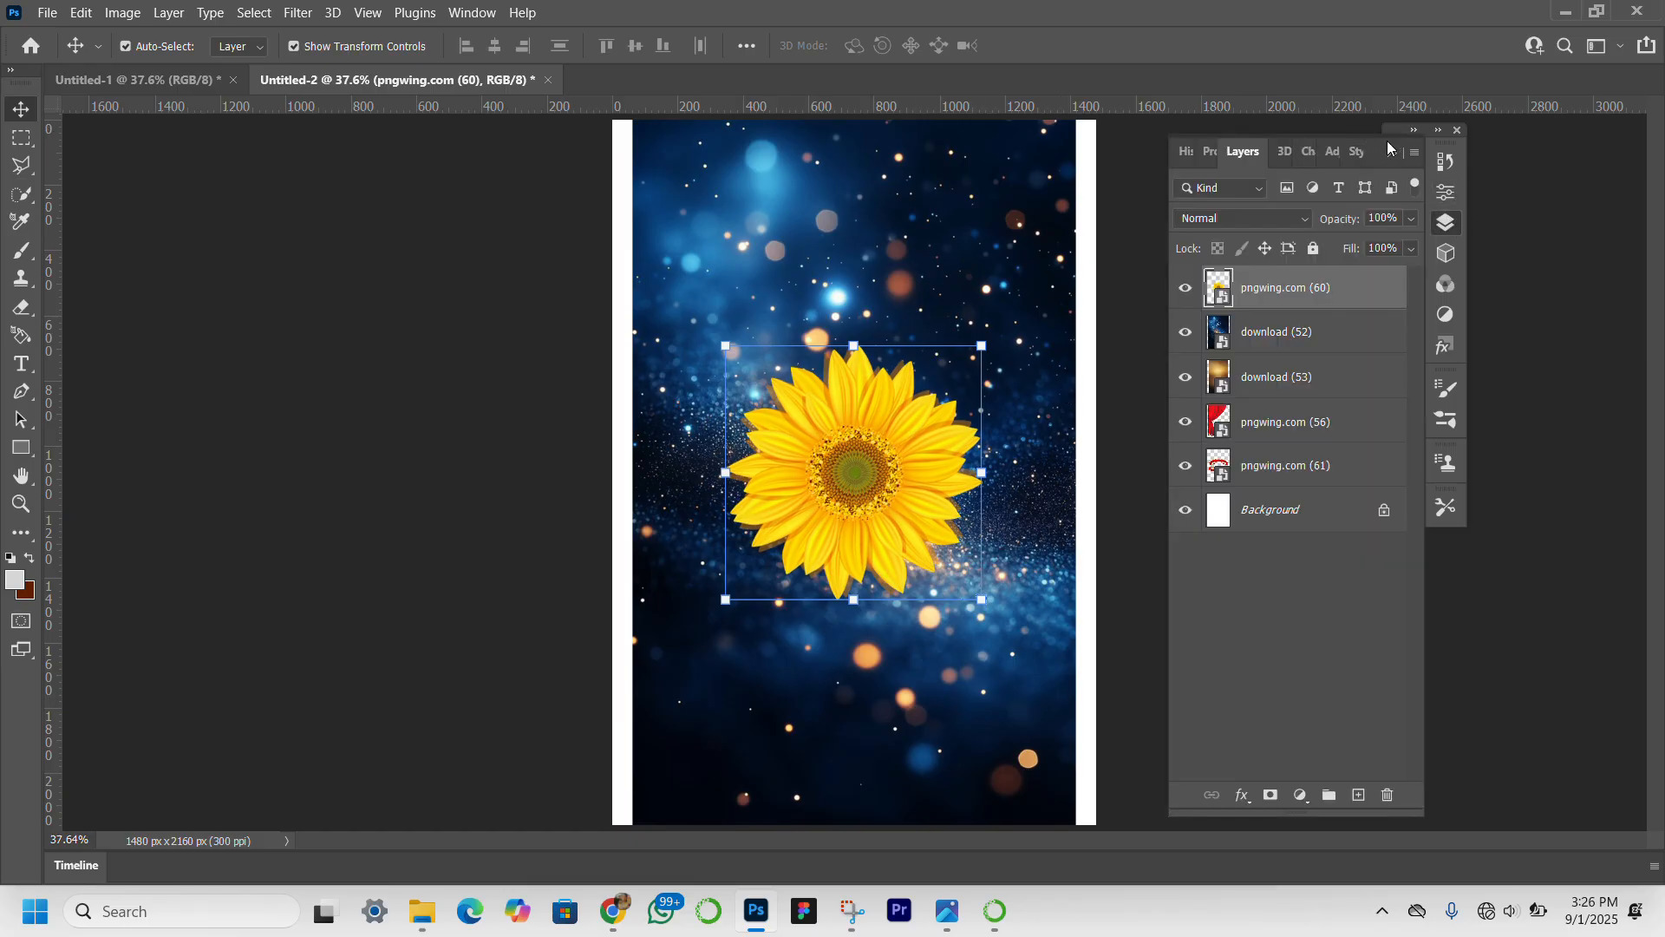
pyautogui.moveTo(1387, 141); pyautogui.dragTo(1590, 122)
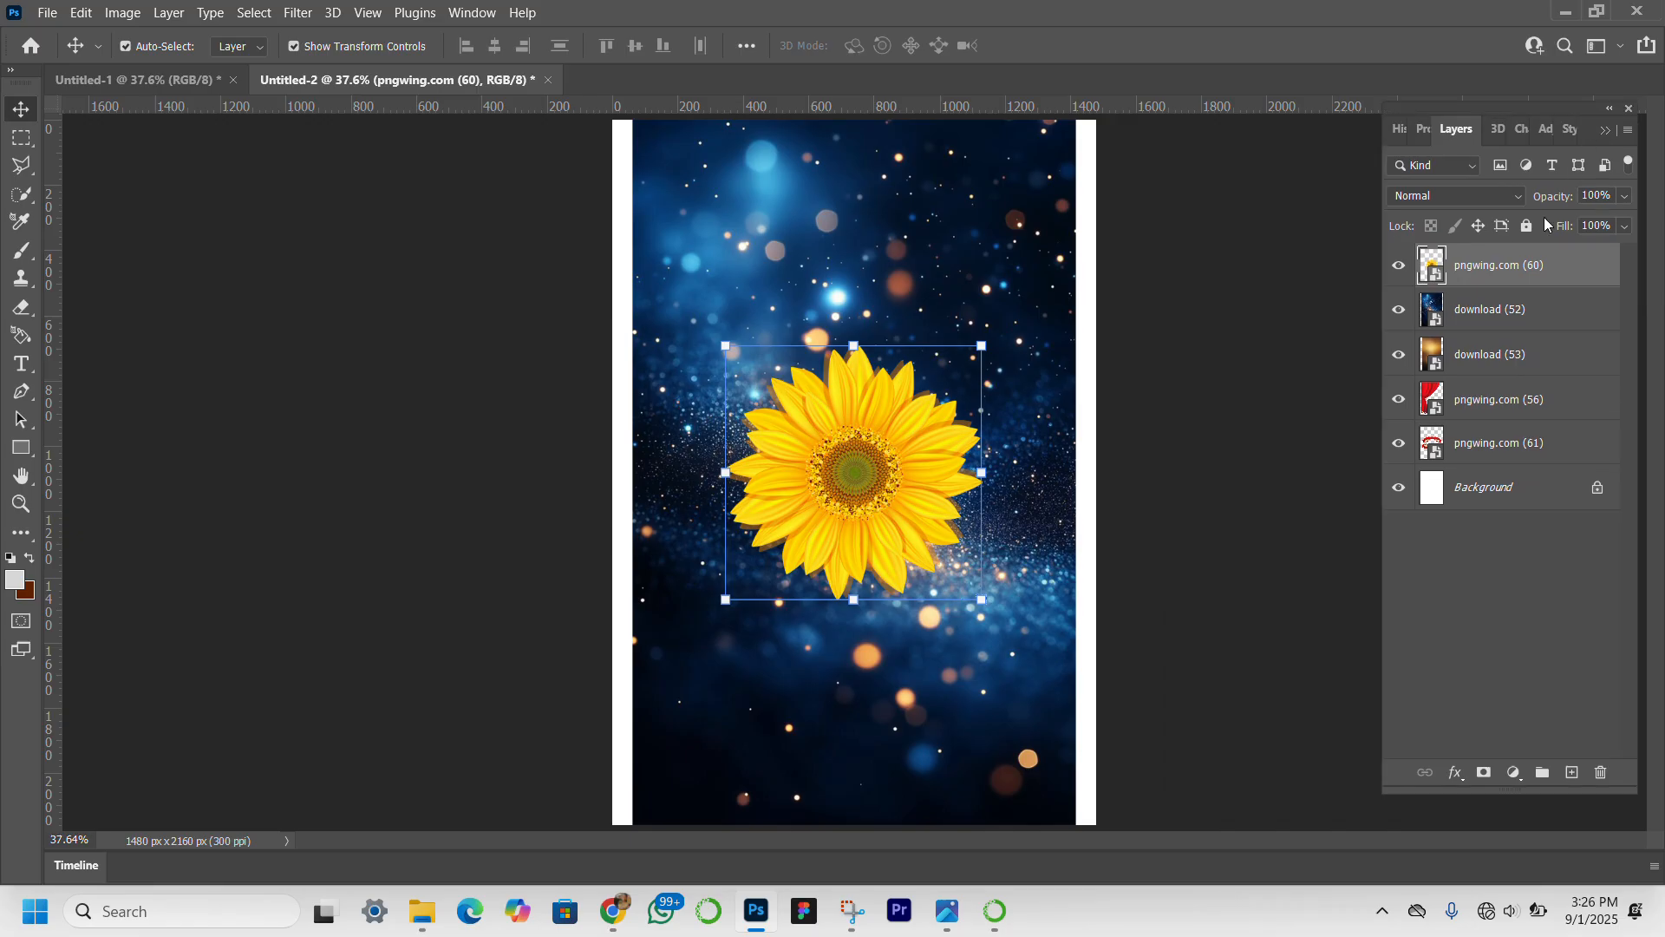
pyautogui.click(1399, 265)
pyautogui.click(1399, 310)
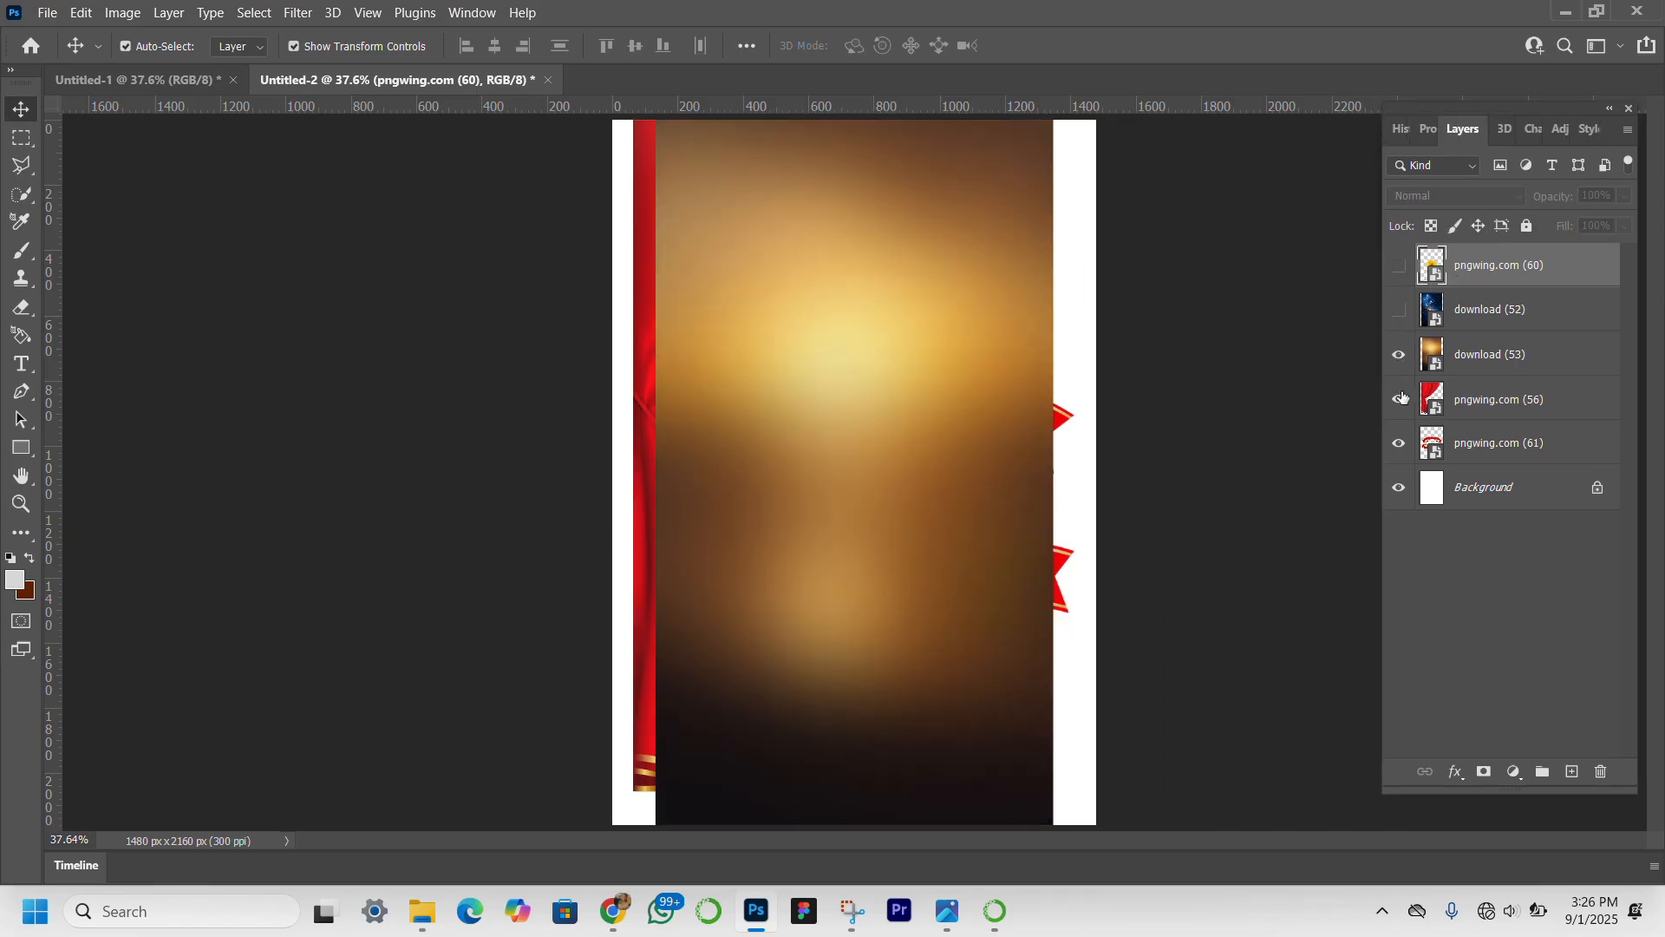
pyautogui.click(1399, 401)
pyautogui.click(1399, 449)
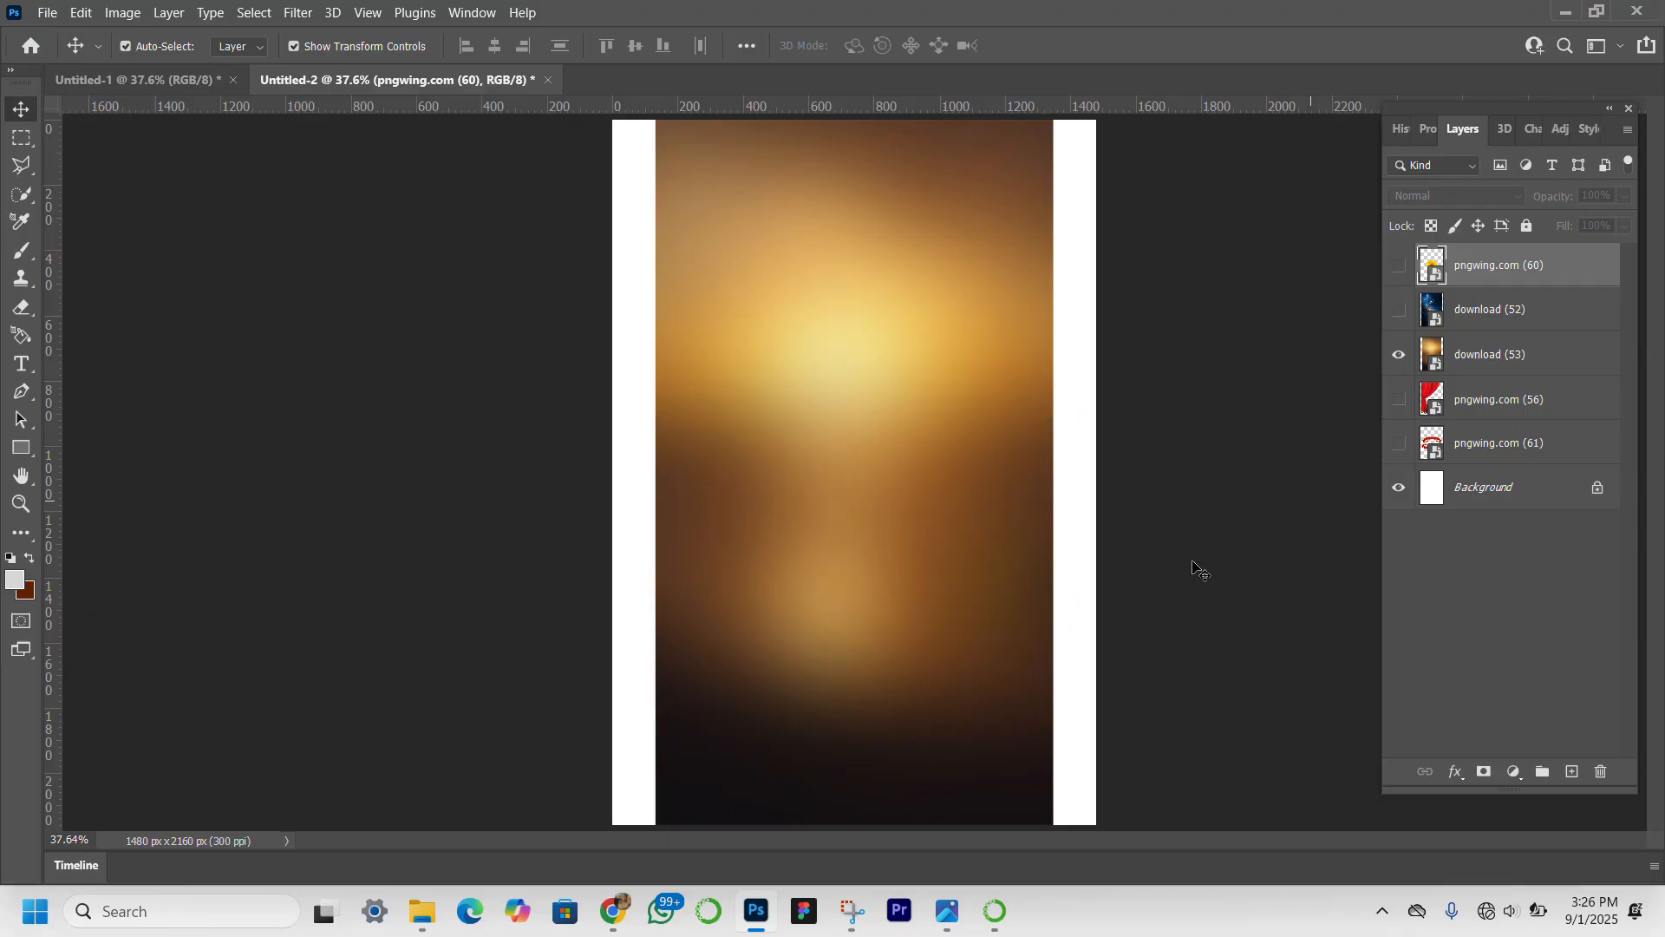
# Place the portrait photo of the woman in the dark blazer from the Downloads folder and hide its layer.
pyautogui.moveTo(617, 932)
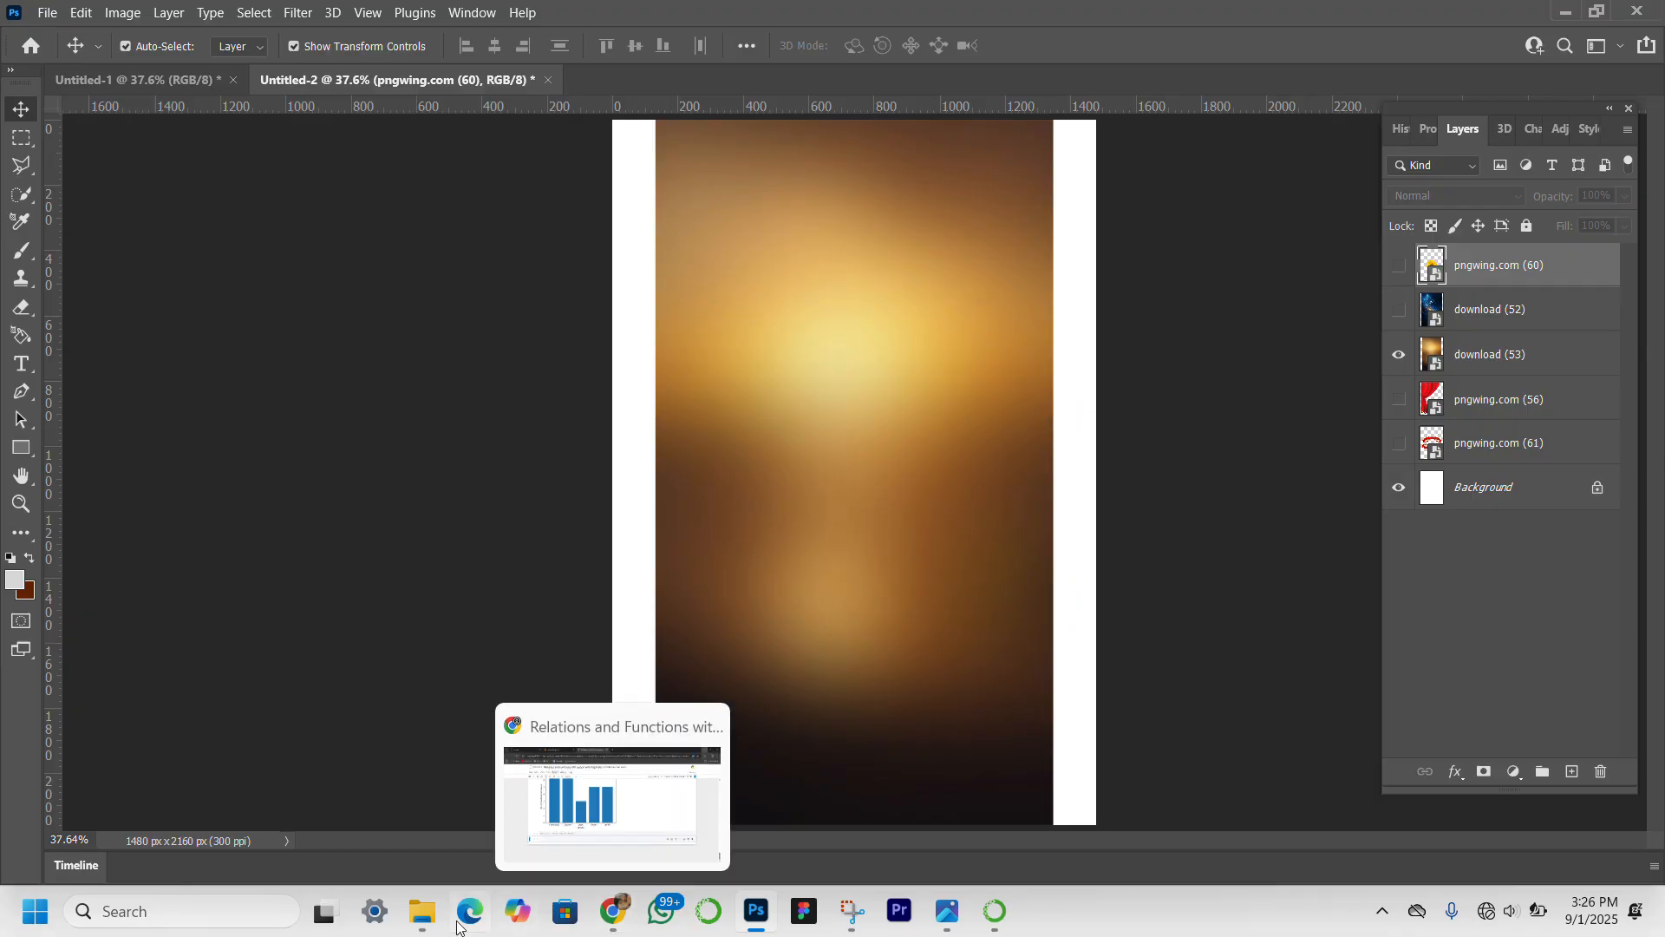
pyautogui.moveTo(435, 882)
pyautogui.click(459, 797)
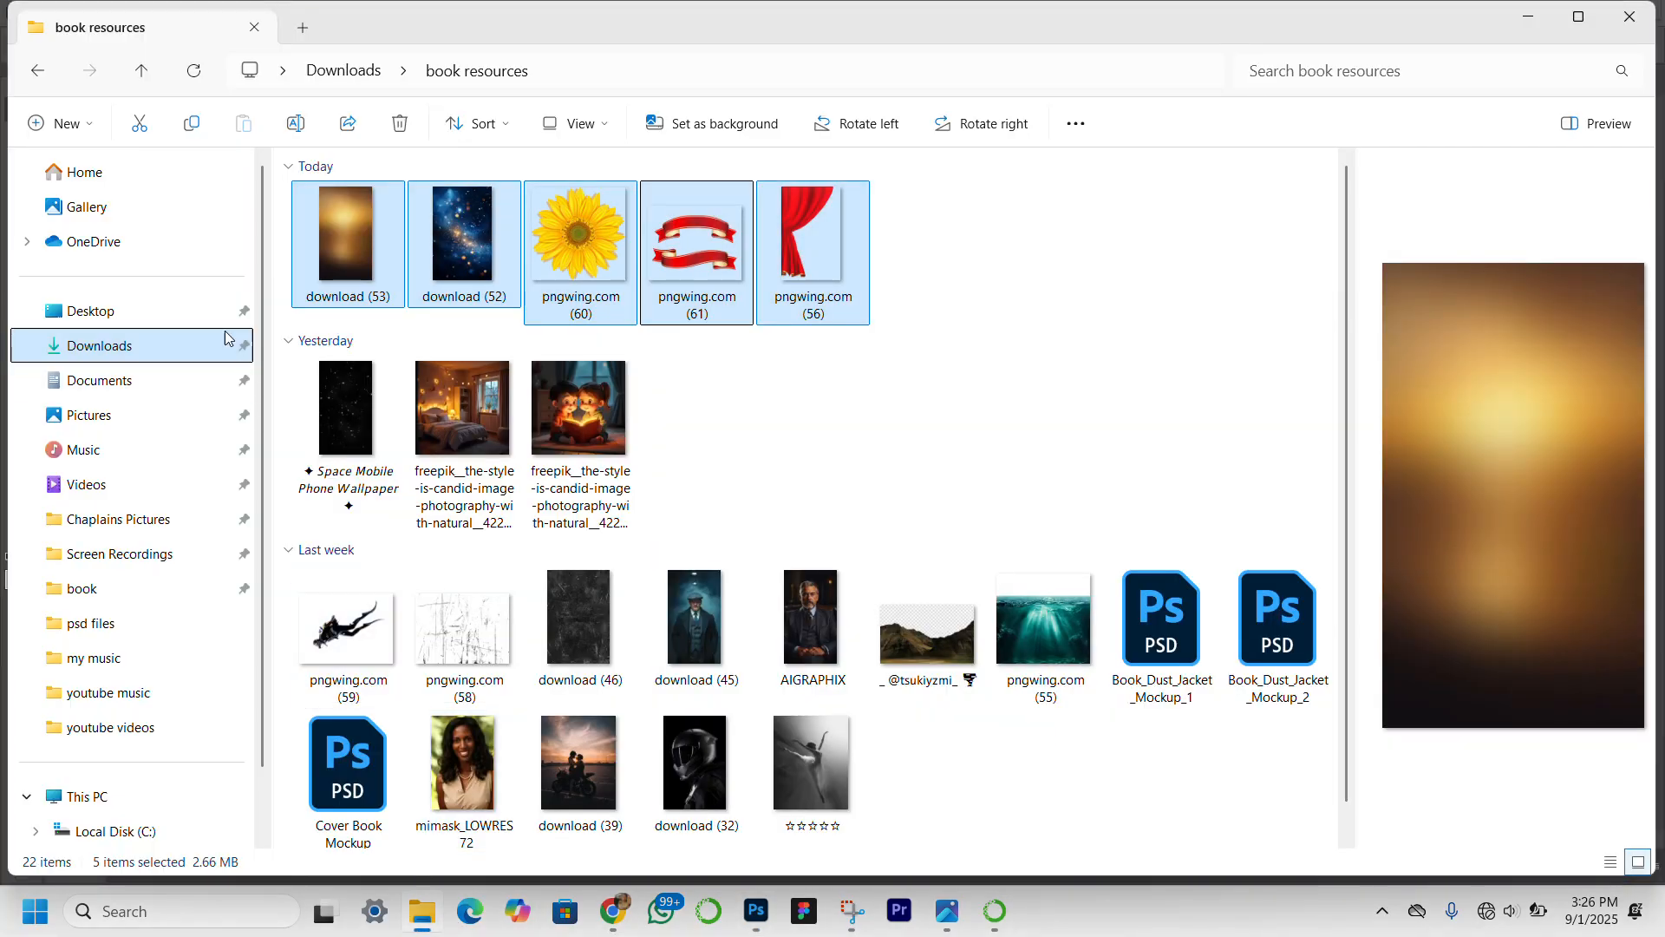
pyautogui.click(190, 351)
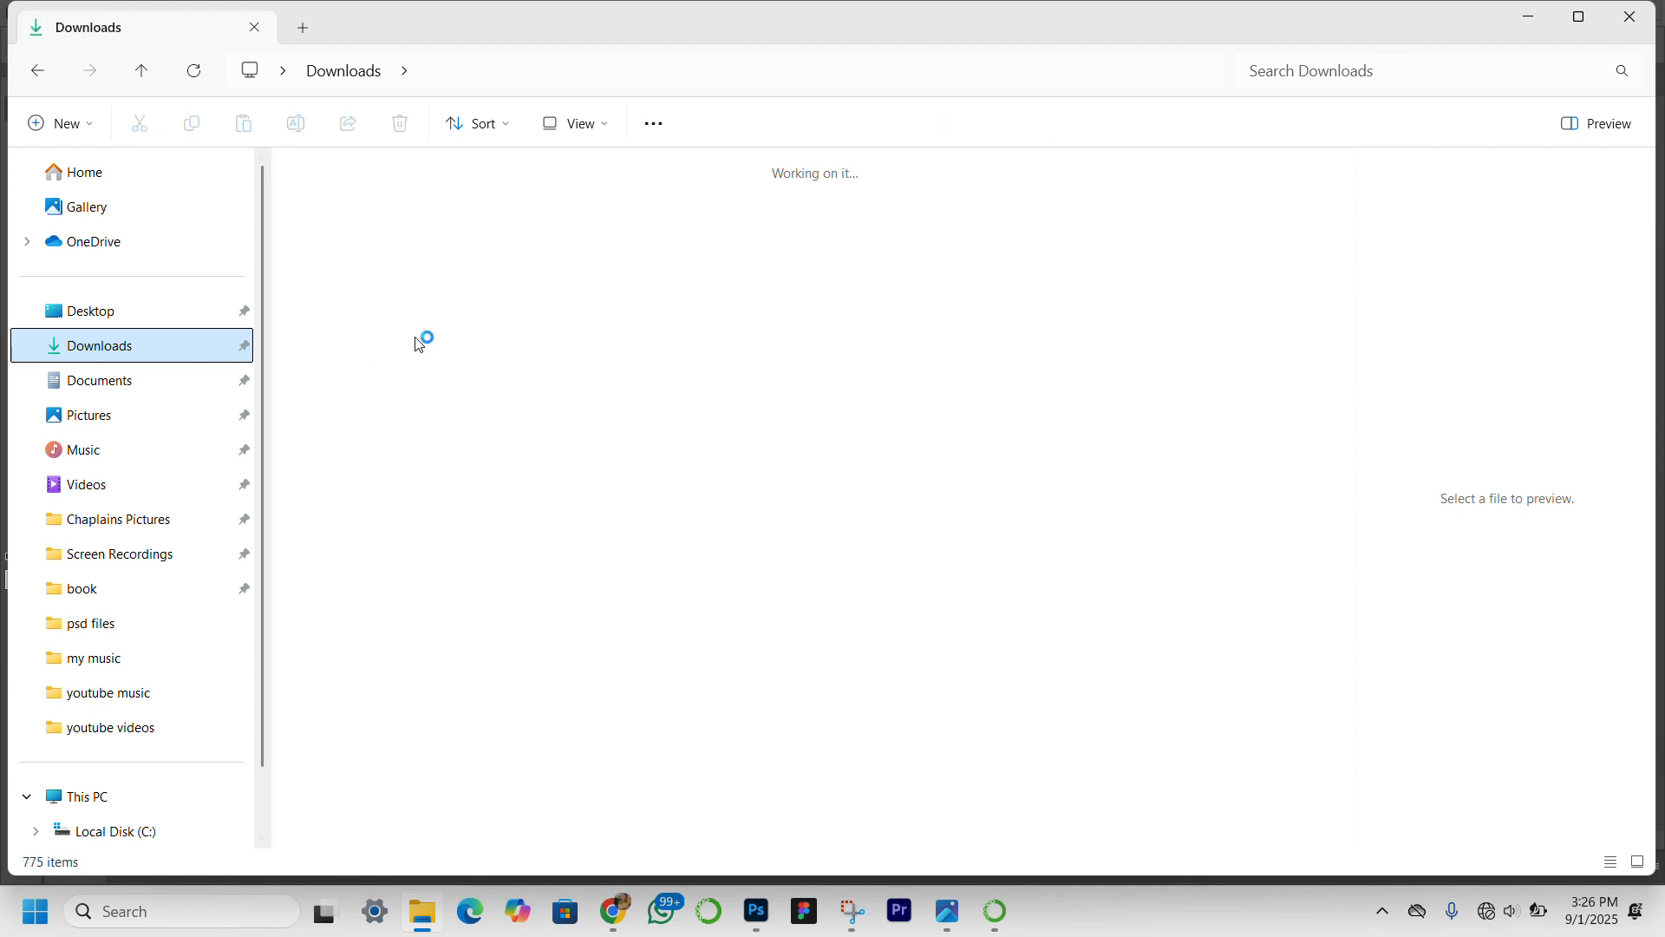
pyautogui.click(1091, 350)
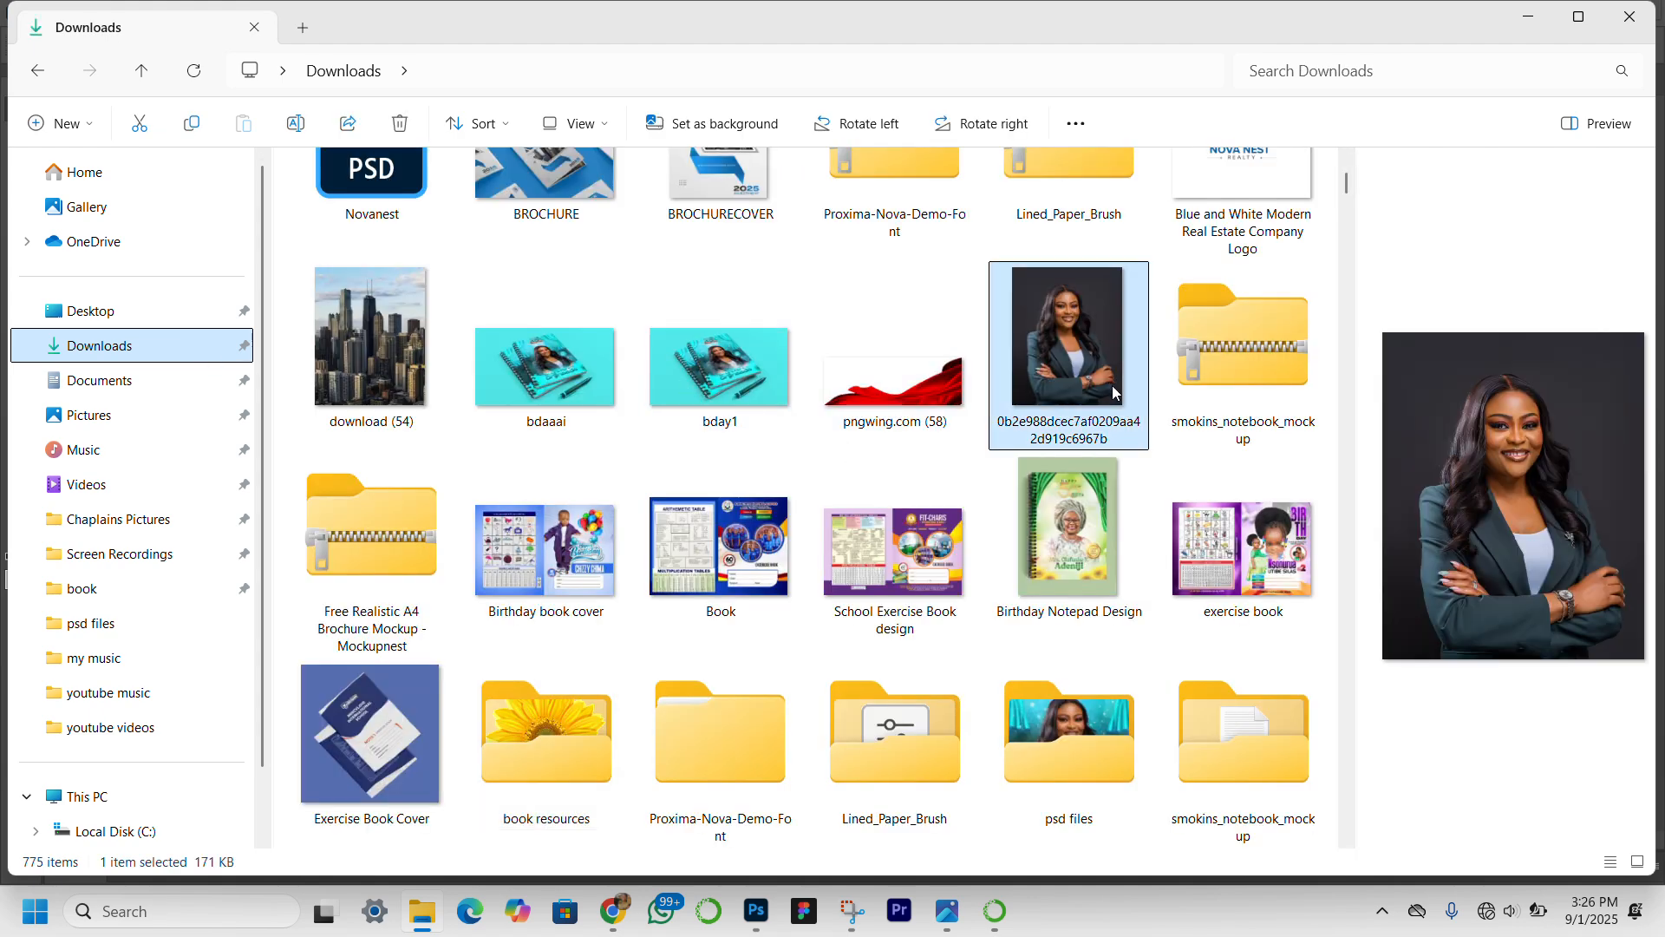
pyautogui.moveTo(1094, 350); pyautogui.dragTo(714, 601)
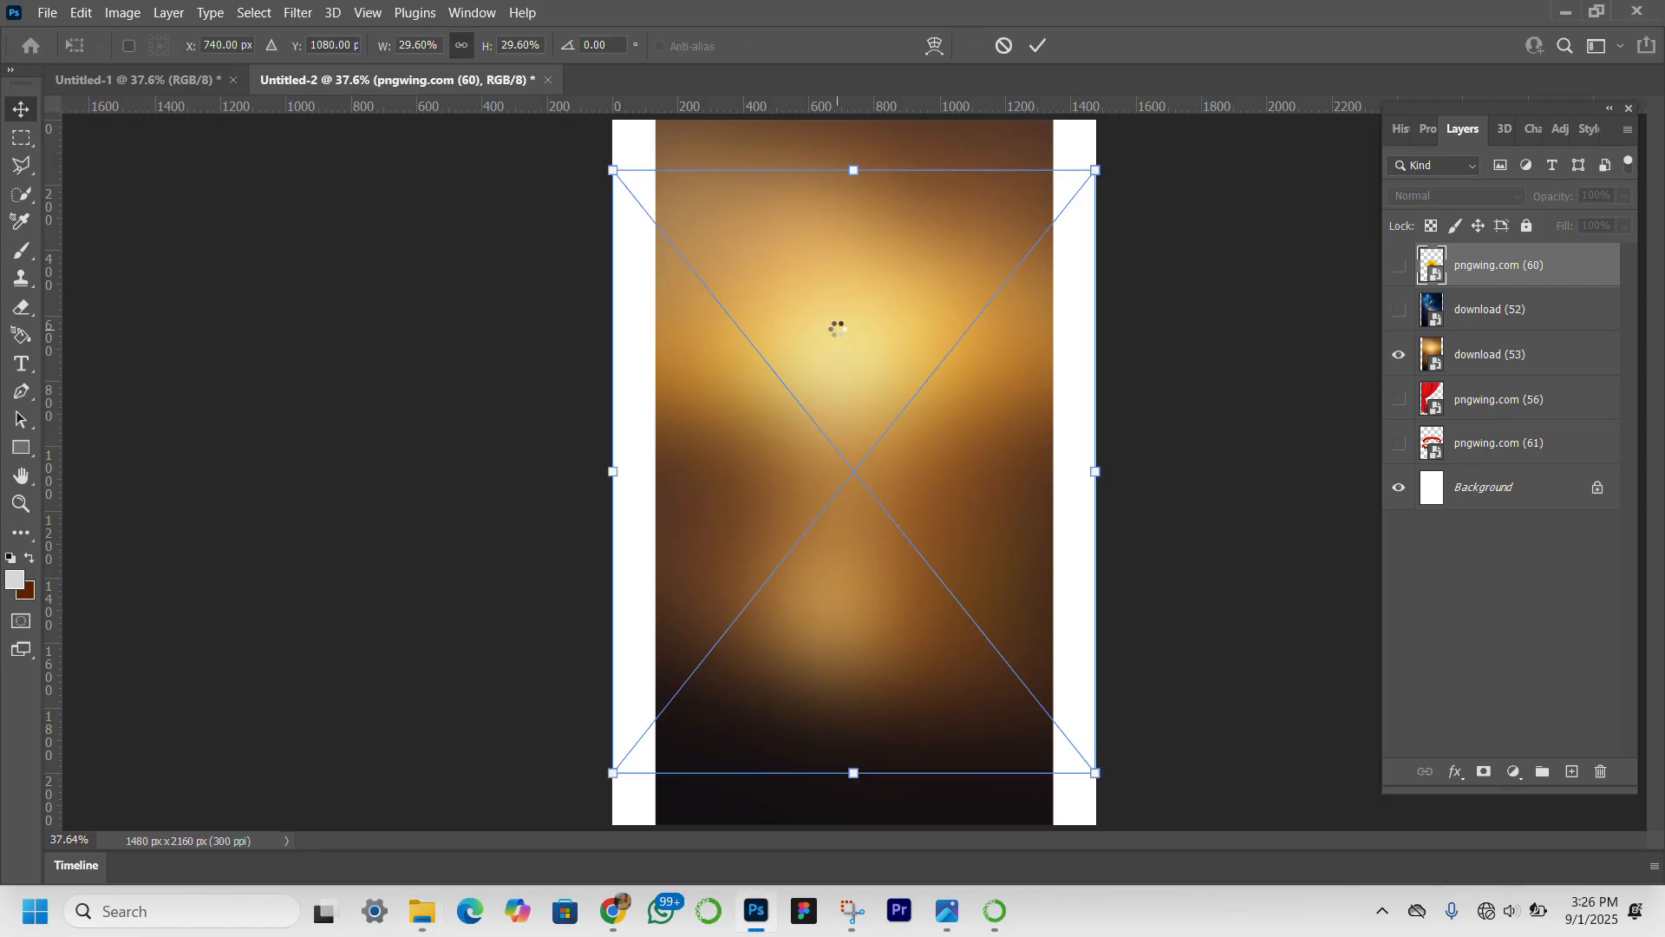
pyautogui.press('Return')
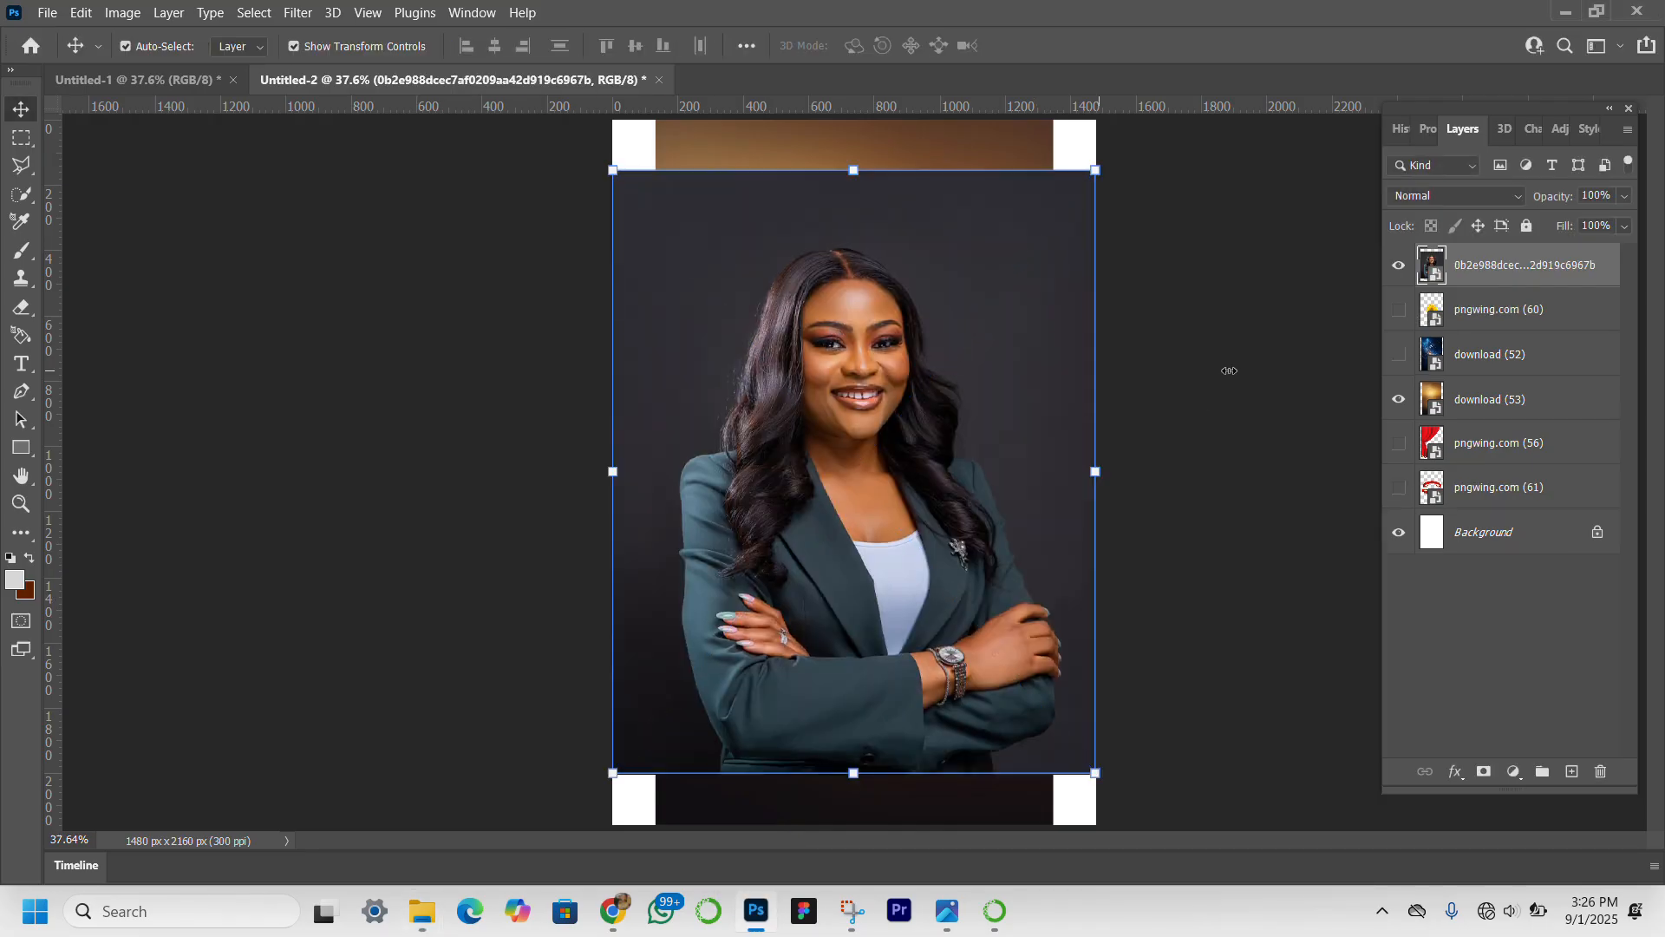
pyautogui.click(1400, 265)
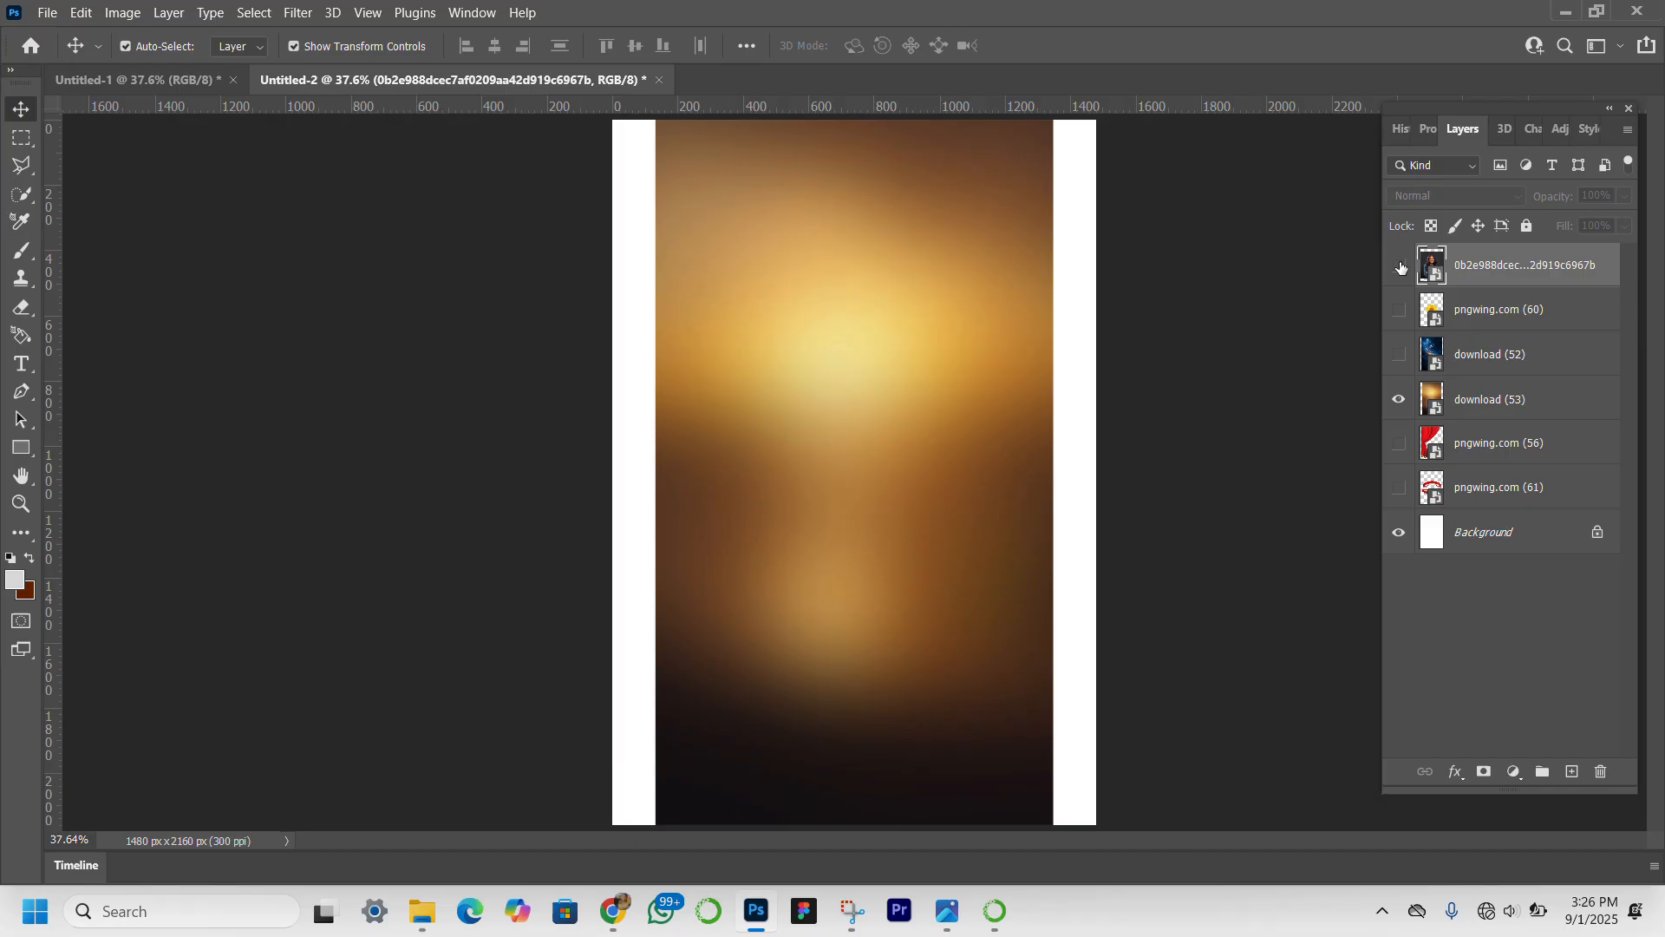
# Scale the golden download (53) image to span the canvas width and move its layer directly above the Background.
pyautogui.click(850, 402)
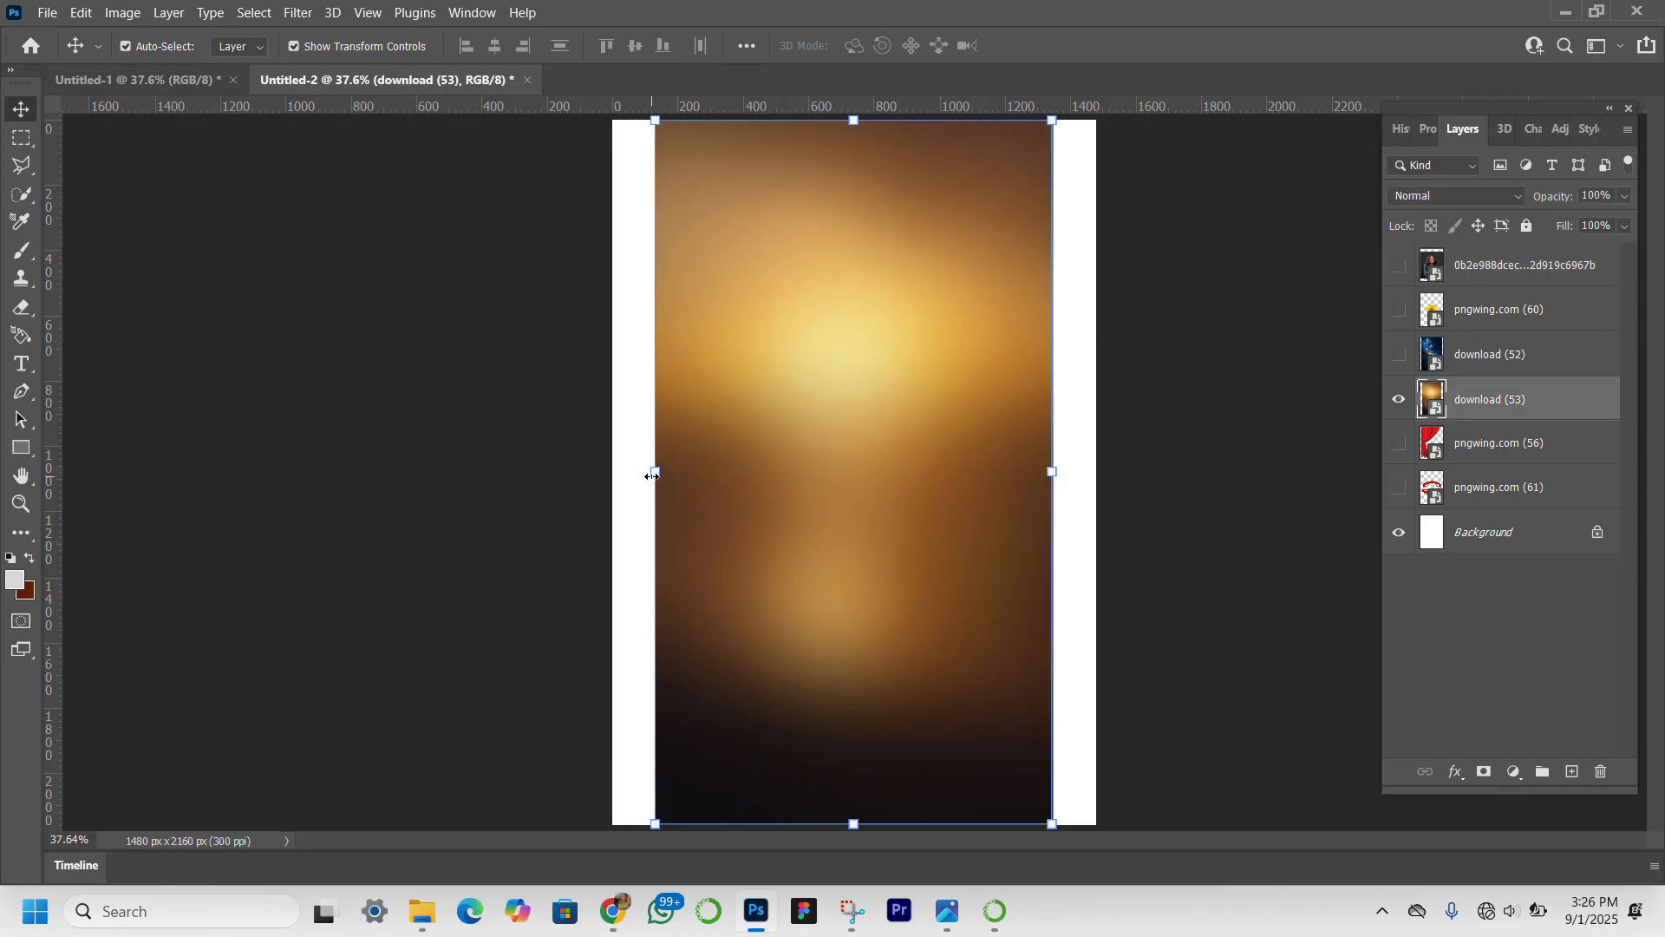
pyautogui.moveTo(614, 468); pyautogui.dragTo(613, 471)
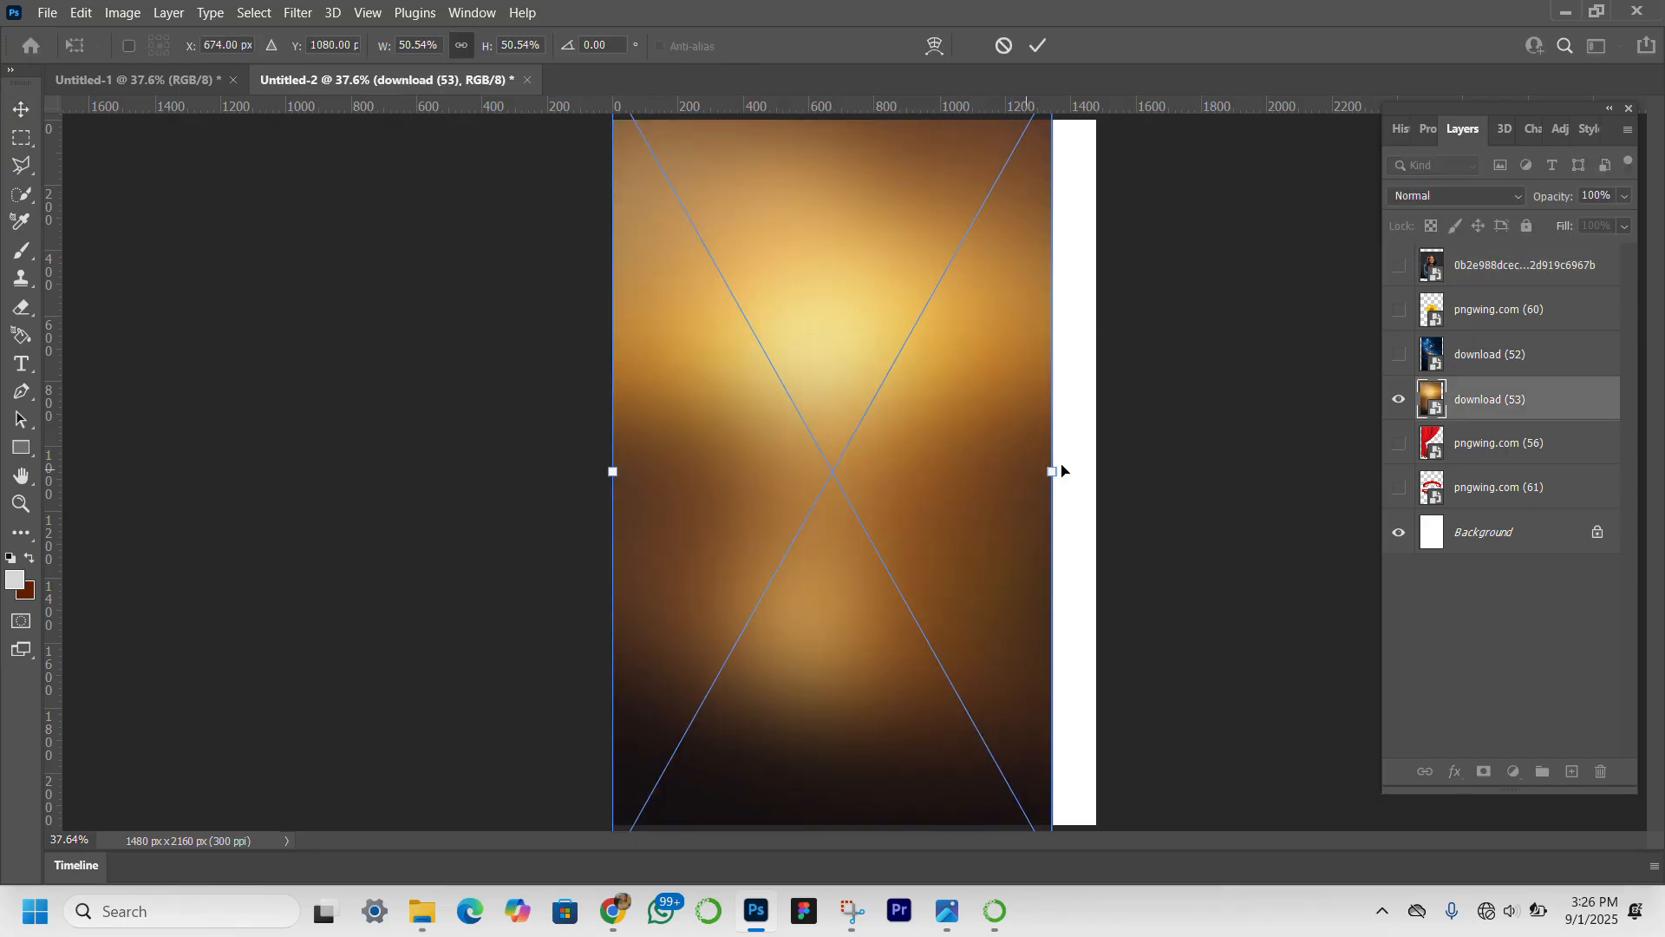
pyautogui.moveTo(1050, 477); pyautogui.dragTo(1090, 472)
pyautogui.press('Return')
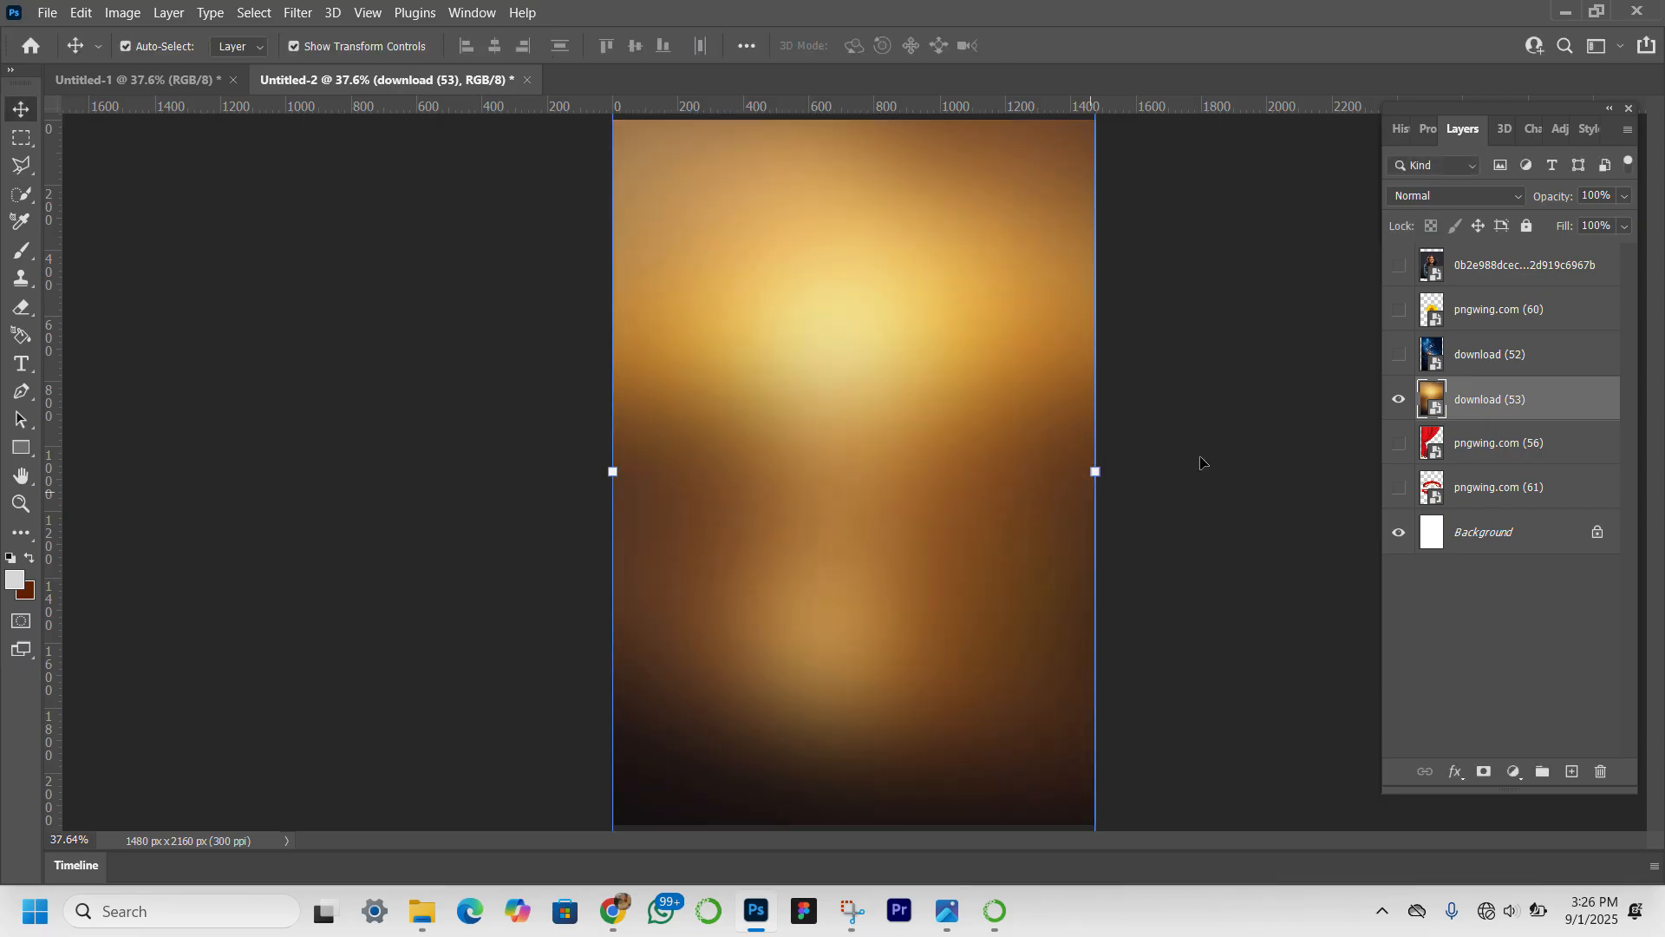
pyautogui.moveTo(1579, 407); pyautogui.dragTo(1576, 506)
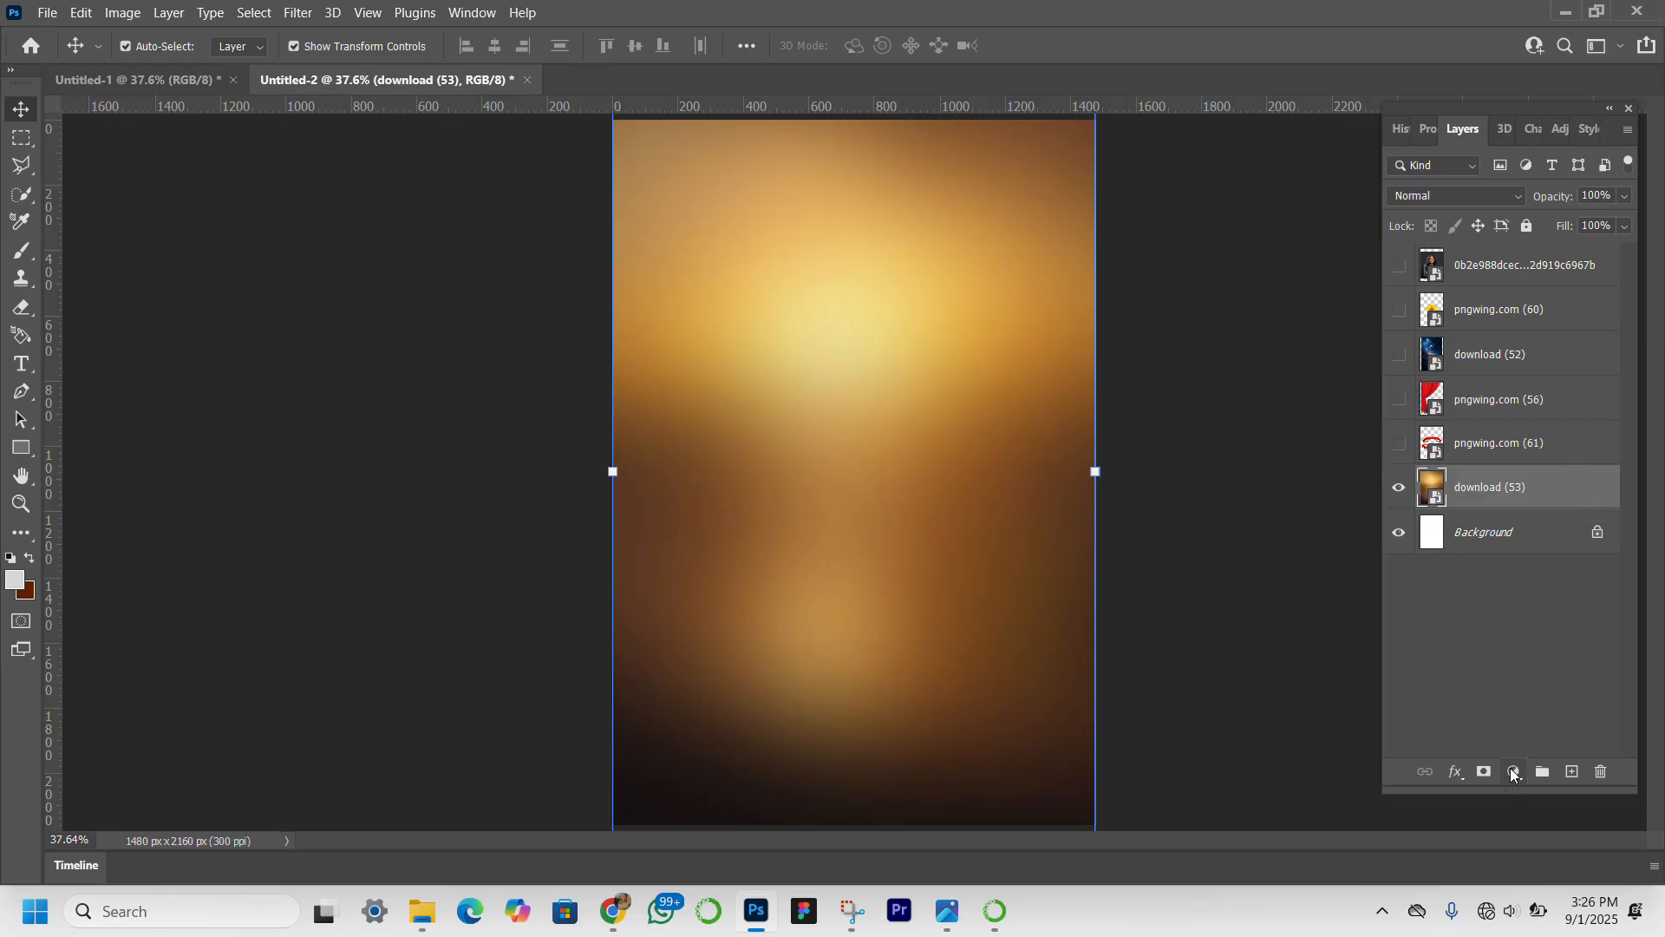
# Add a Hue/Saturation adjustment layer above download (53) with the hue set to 144.
pyautogui.click(1513, 772)
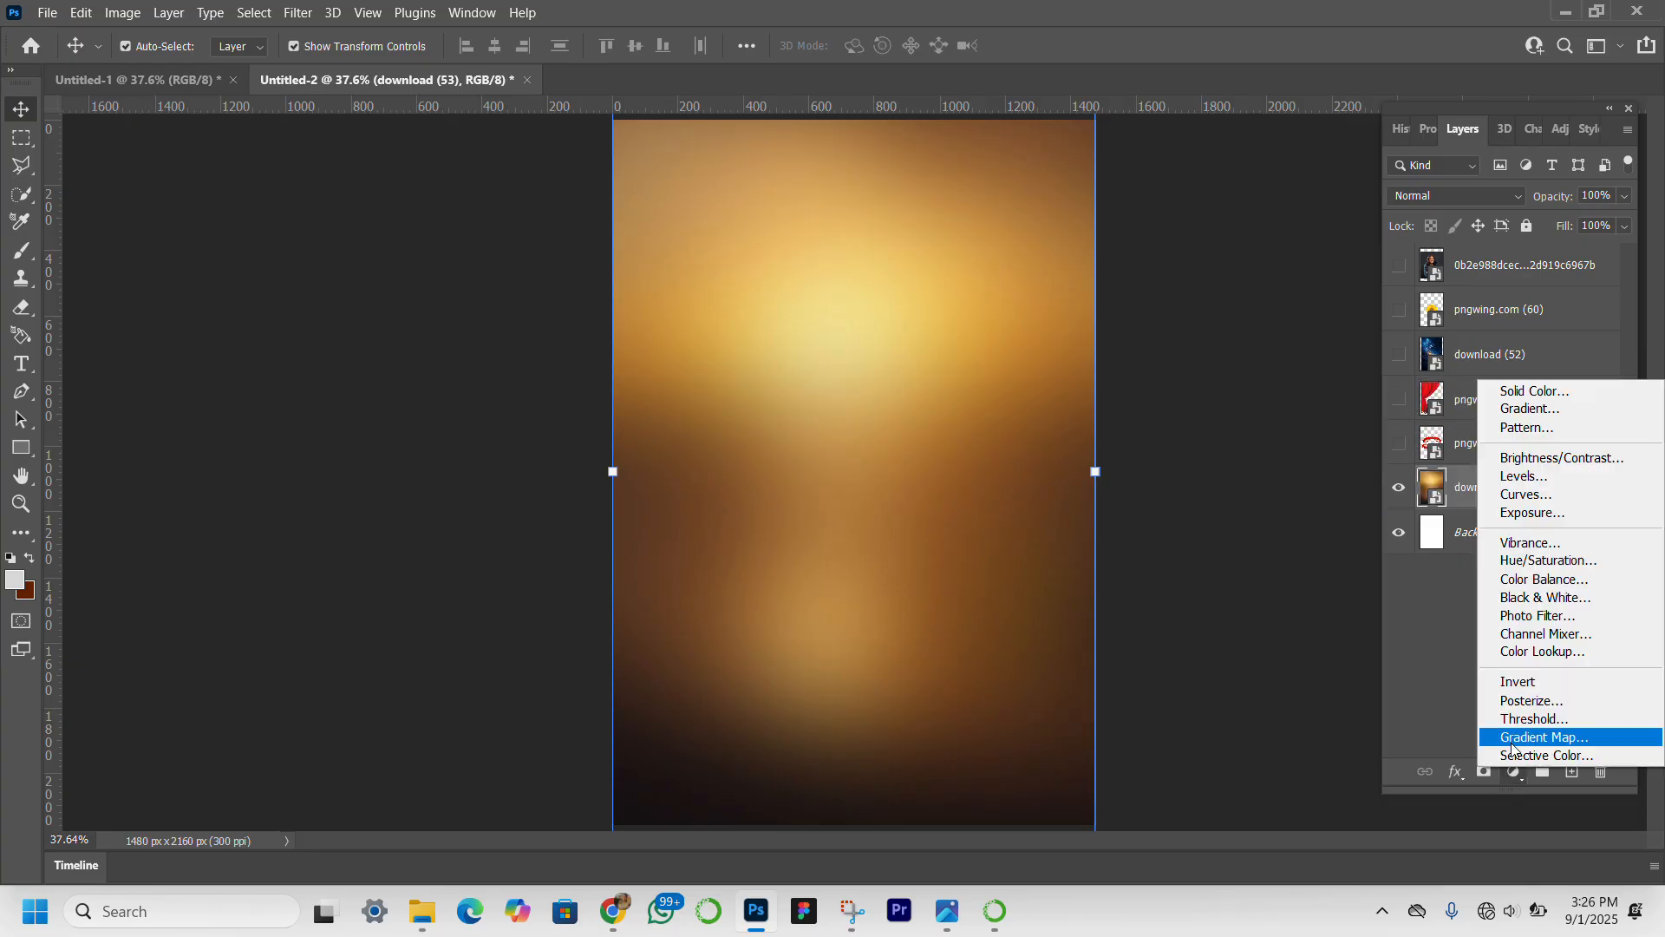
pyautogui.click(1558, 564)
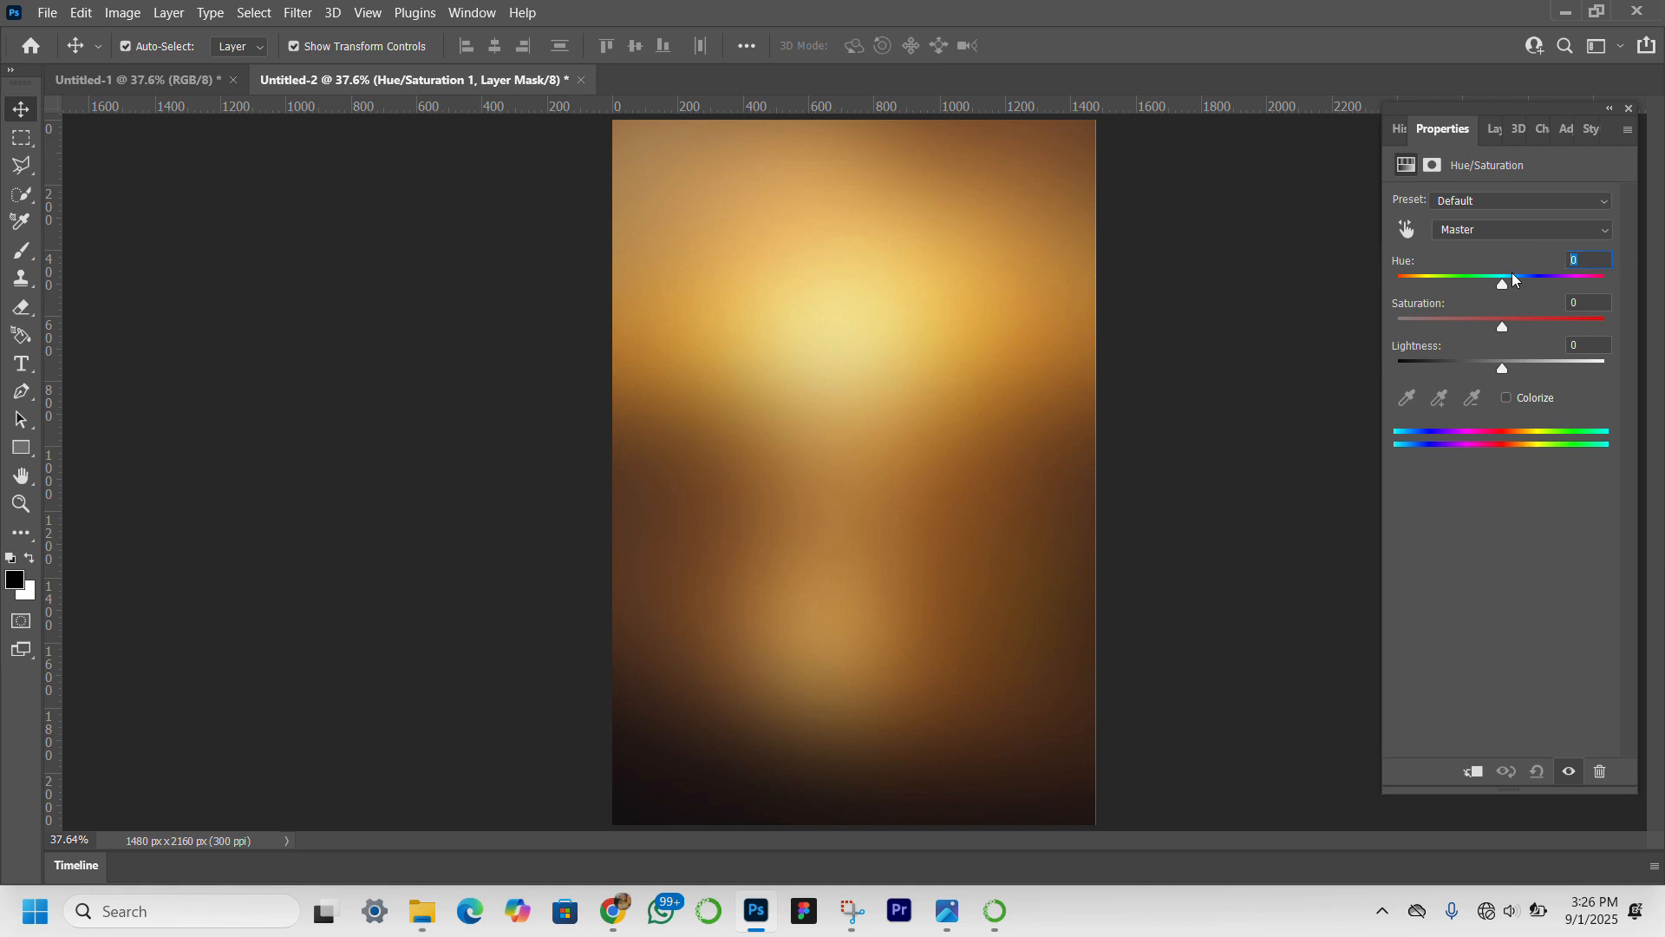
pyautogui.write('144')
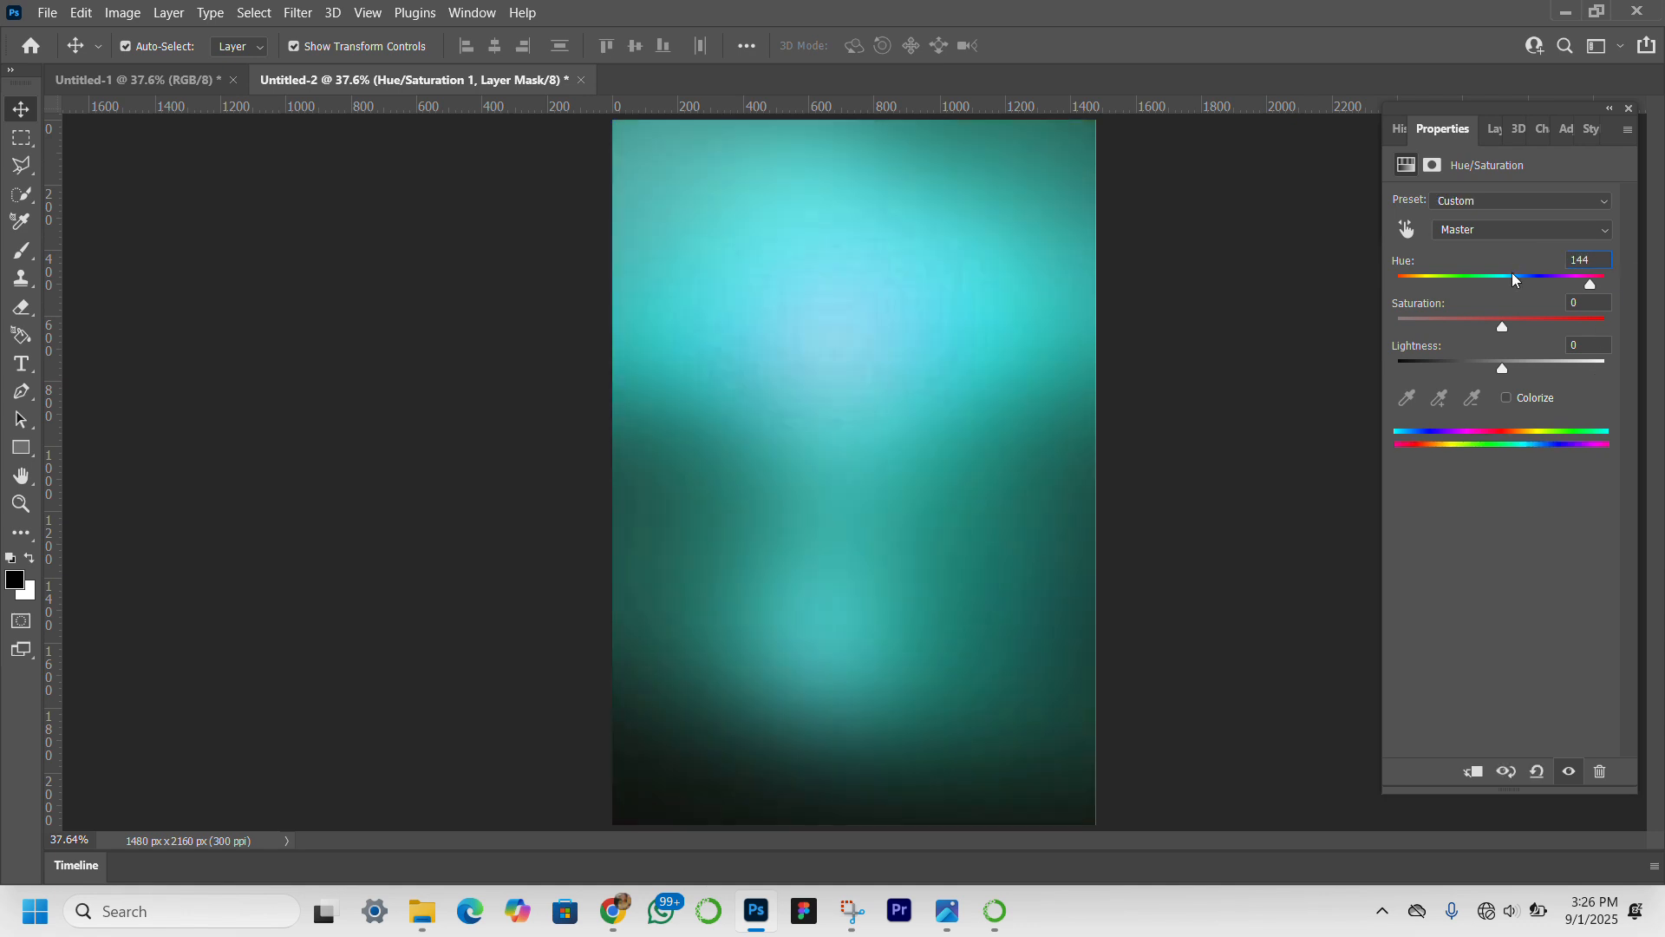
pyautogui.press('Return')
pyautogui.click(1494, 130)
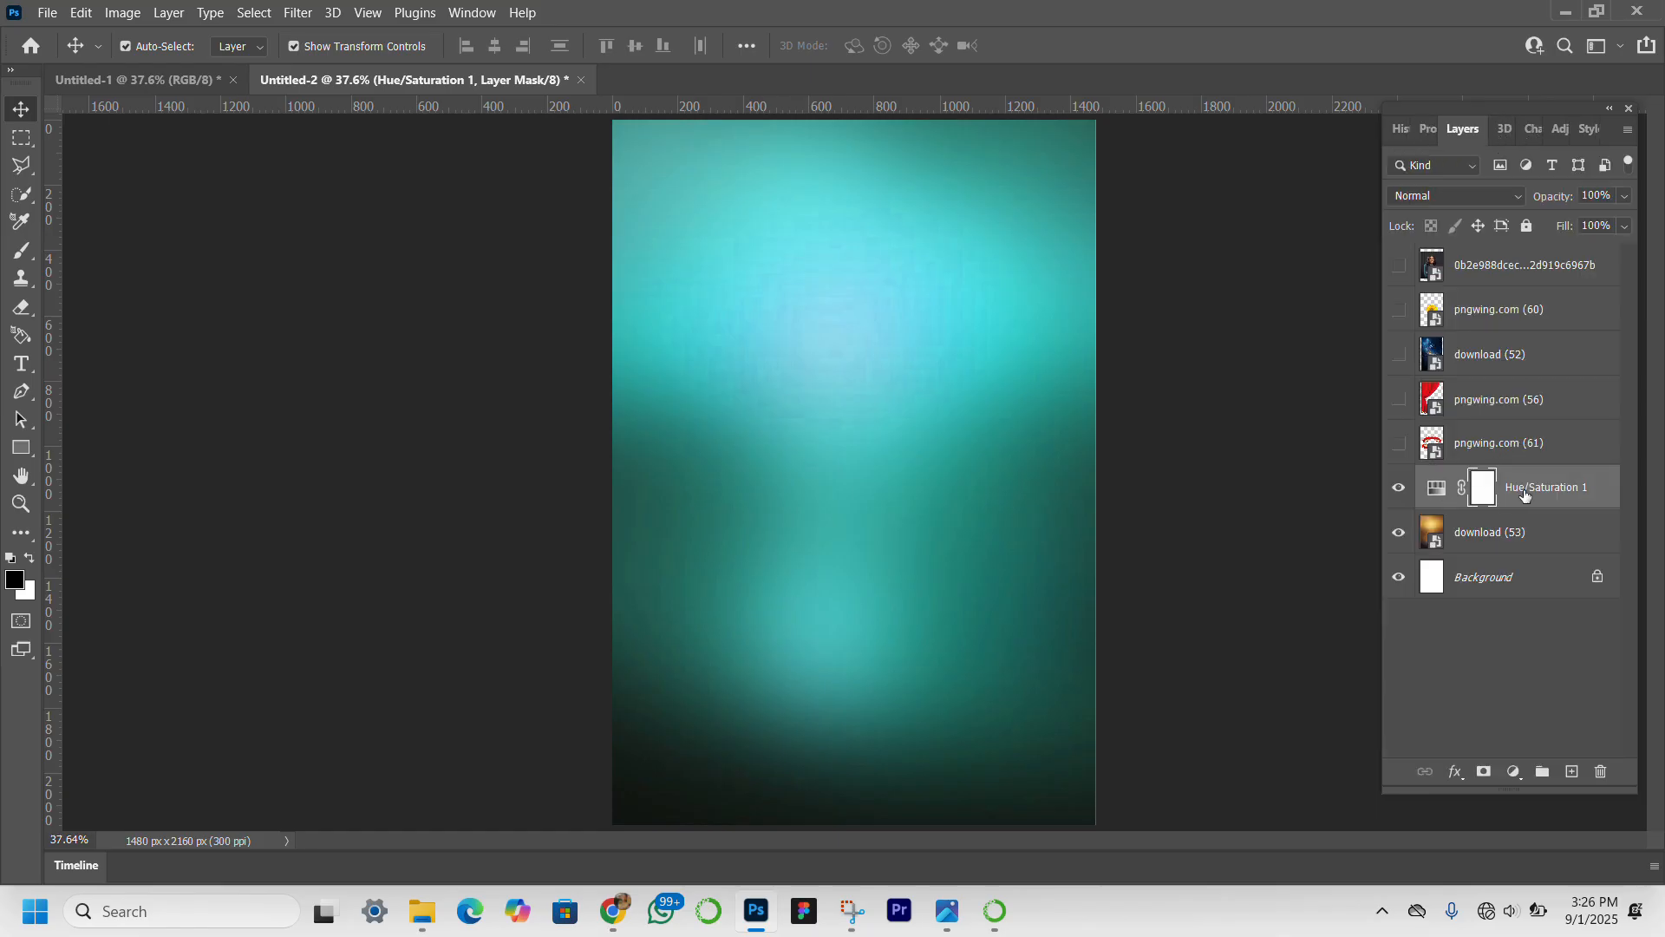
# Enlarge the download (53) image to about 57.68% so it extends slightly past the canvas's right edge.
pyautogui.click(1501, 539)
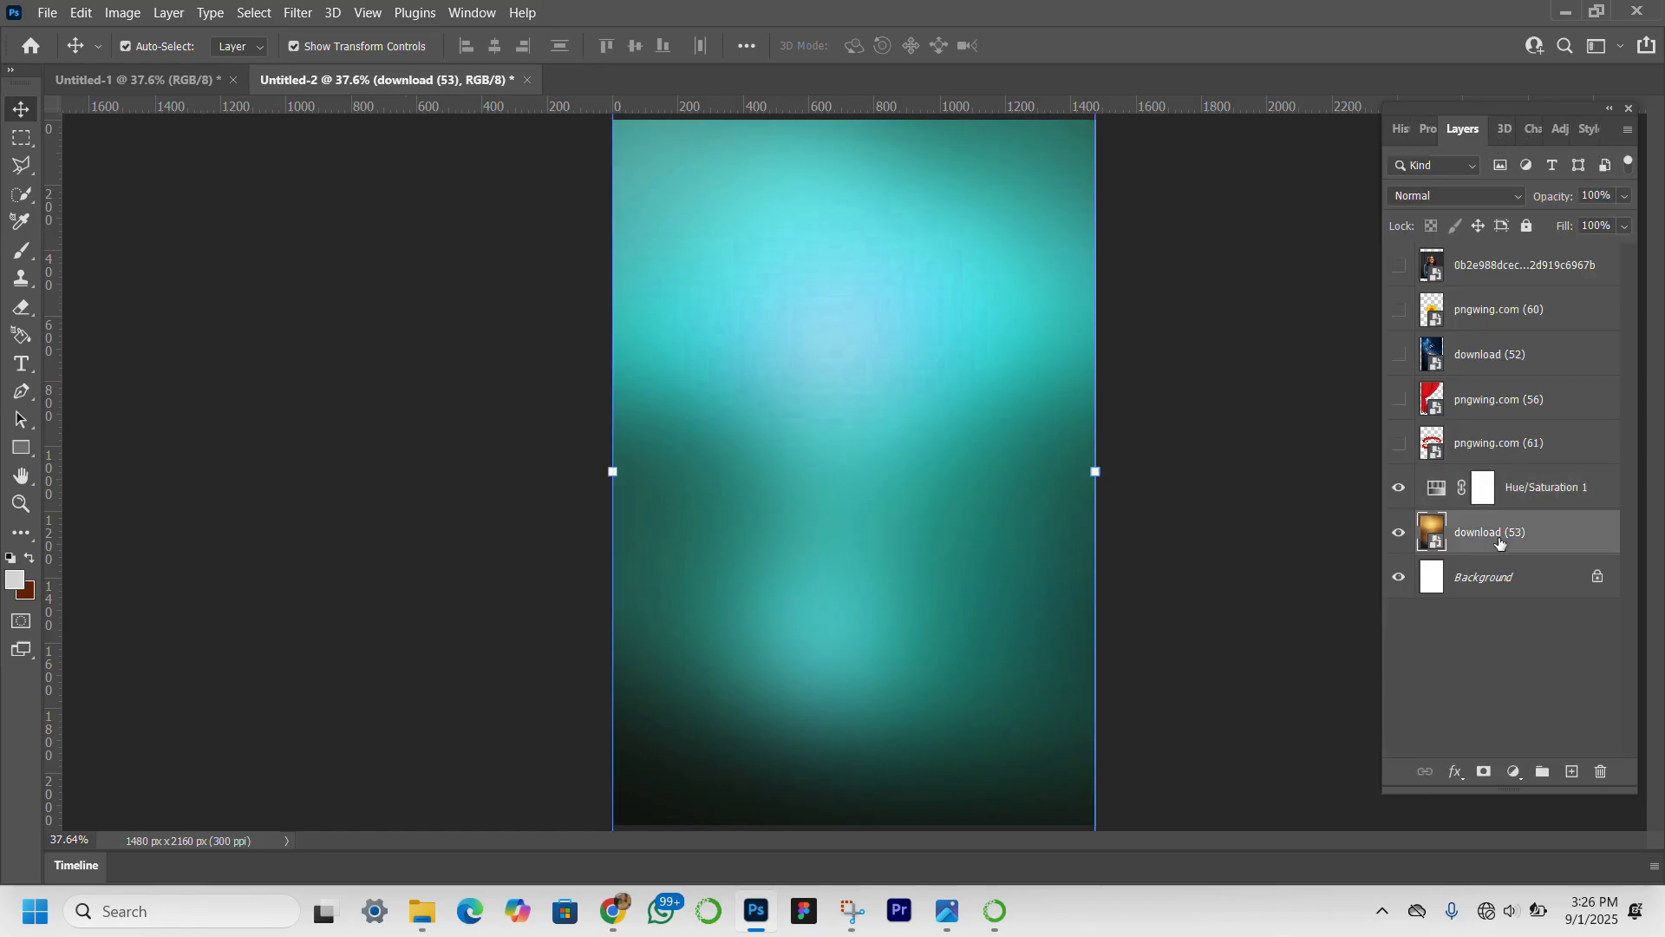
pyautogui.click(1259, 456)
pyautogui.click(975, 538)
pyautogui.moveTo(1095, 473); pyautogui.dragTo(1113, 472)
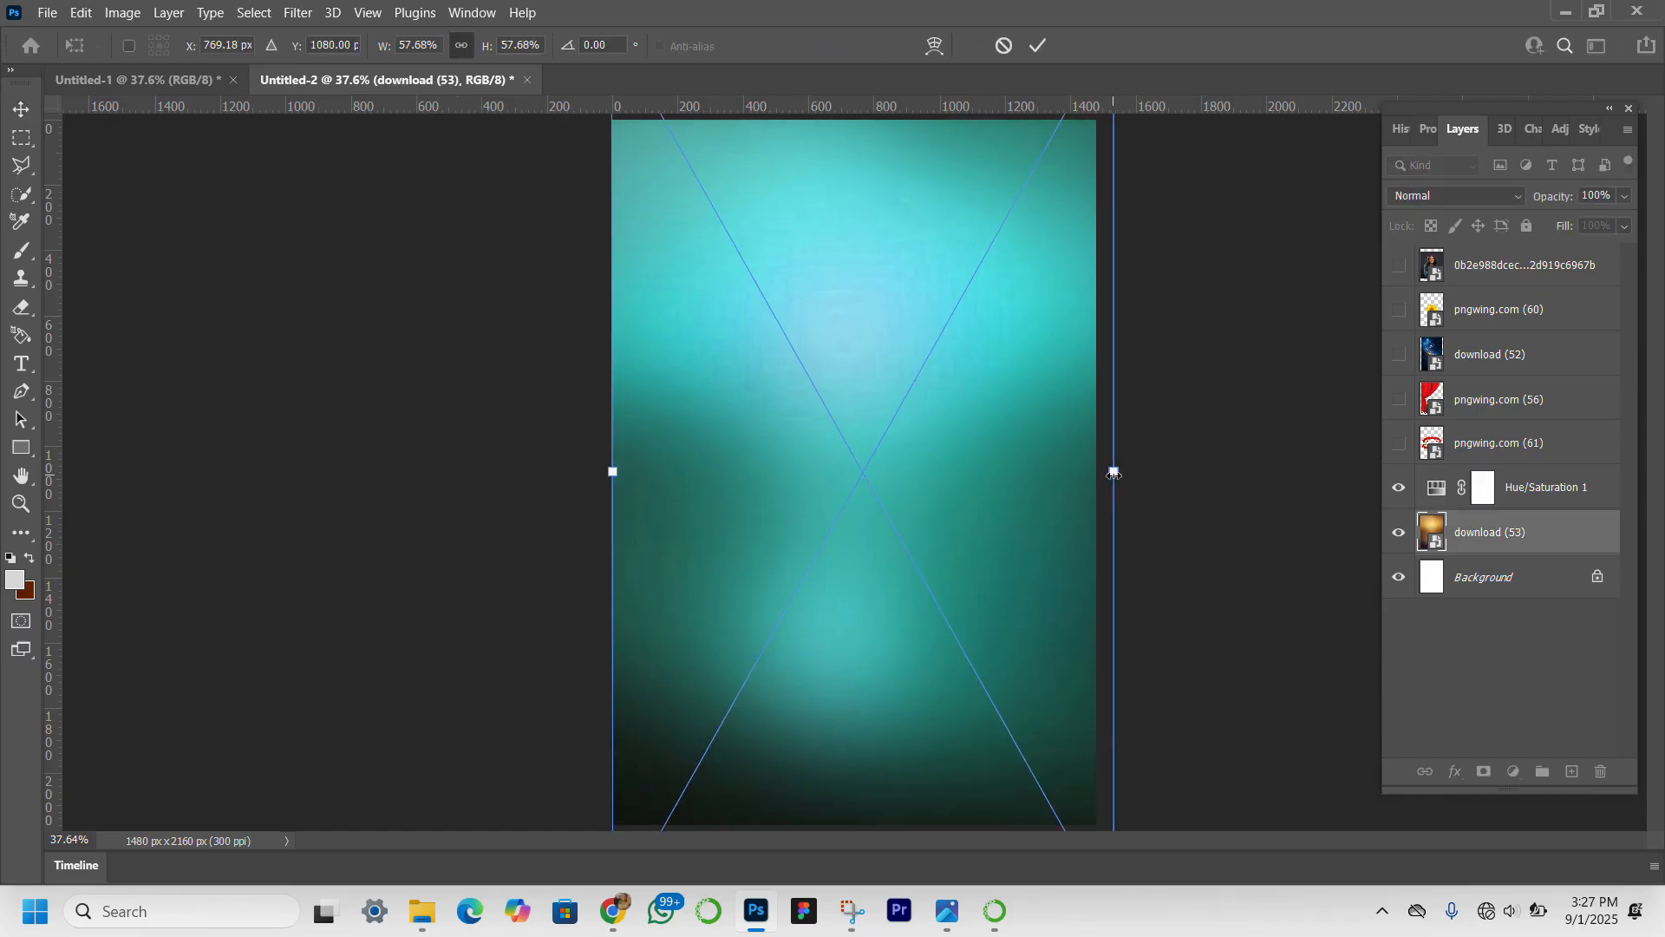
pyautogui.press('Return')
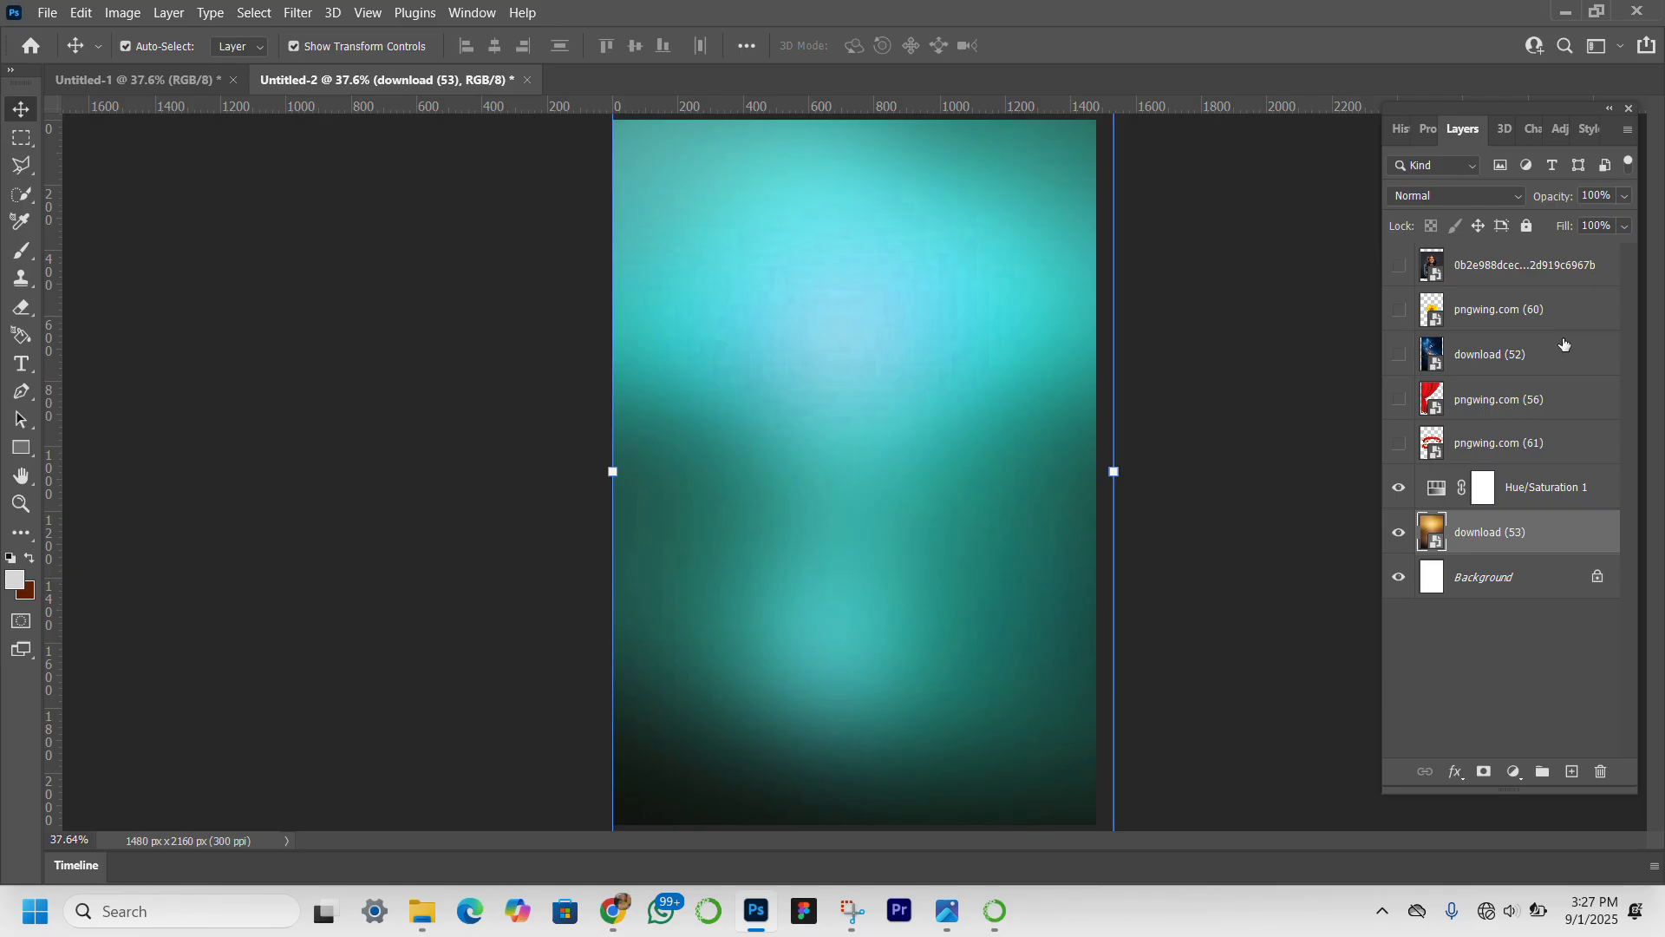
# Show the red curtain layer pngwing.com (56) and lock the download (53) background layer.
pyautogui.click(1403, 400)
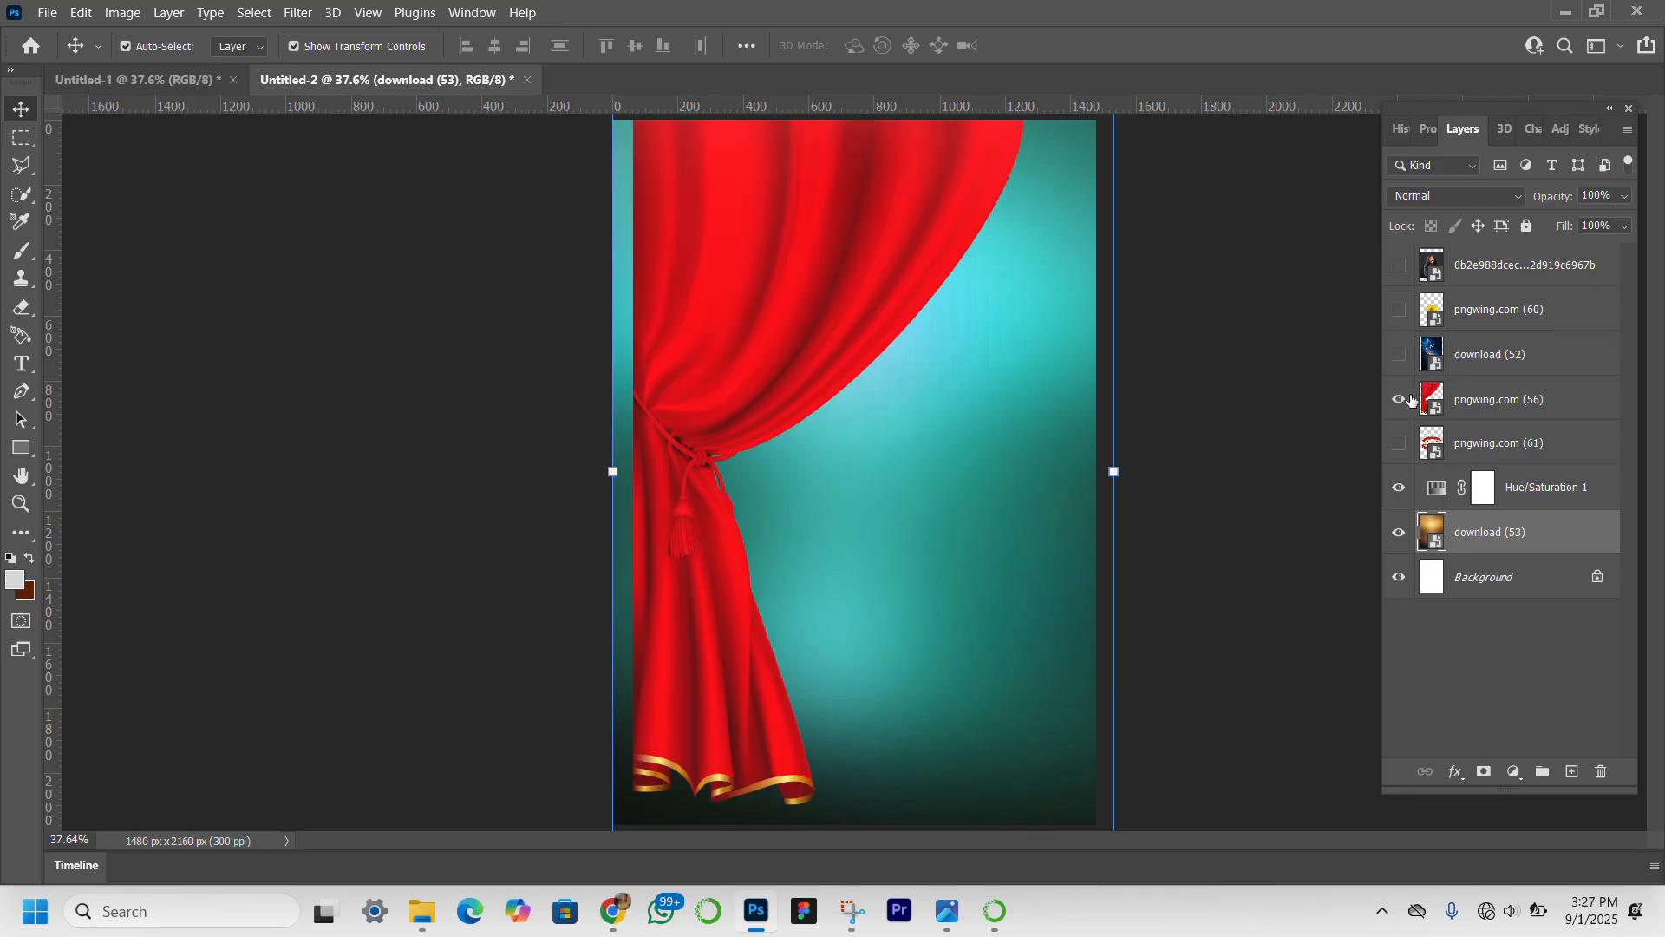
pyautogui.click(1467, 403)
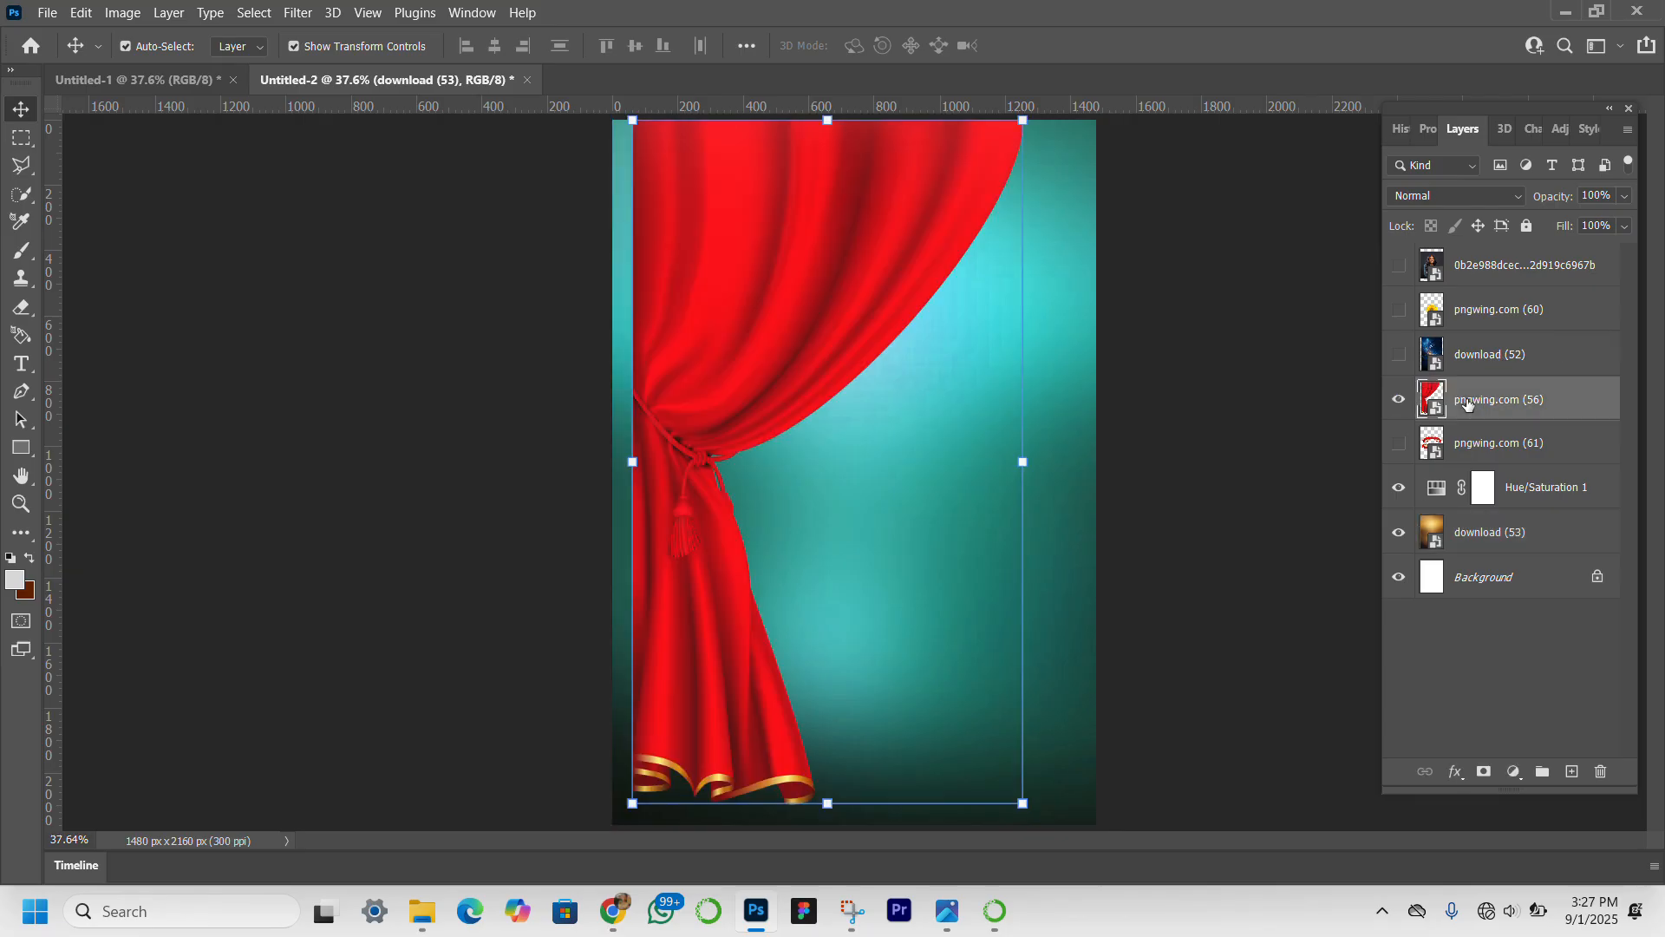
pyautogui.click(1547, 533)
pyautogui.click(1526, 226)
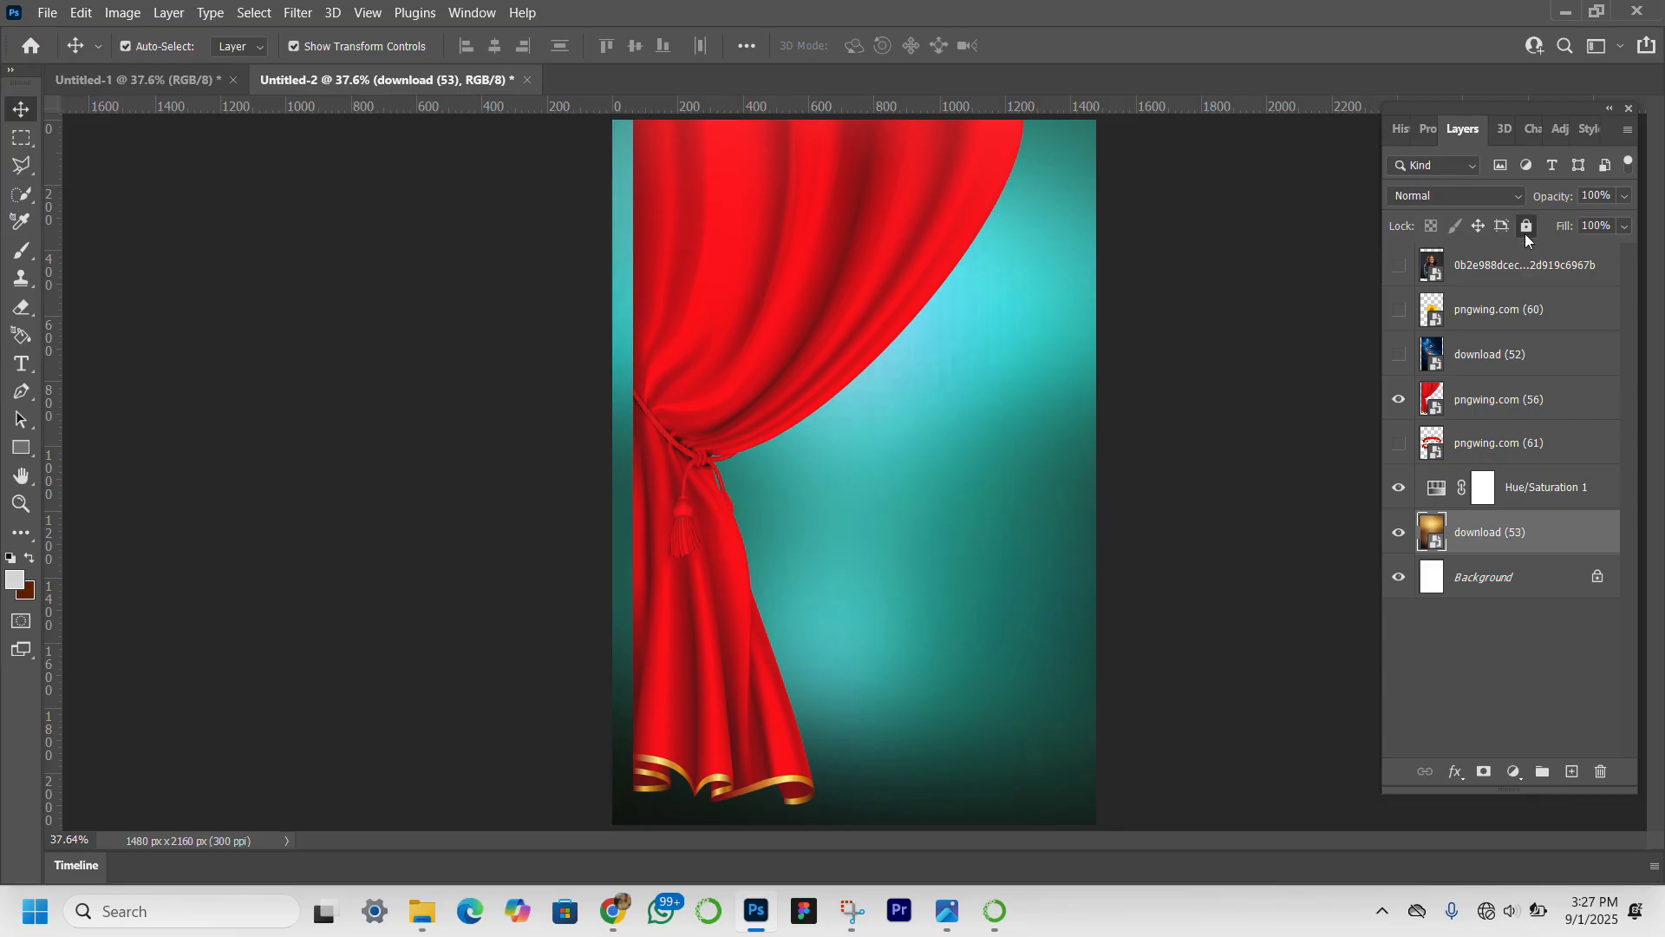
# Scale the red curtain down to 3.73% and fit it into the canvas's top-left corner.
pyautogui.click(889, 291)
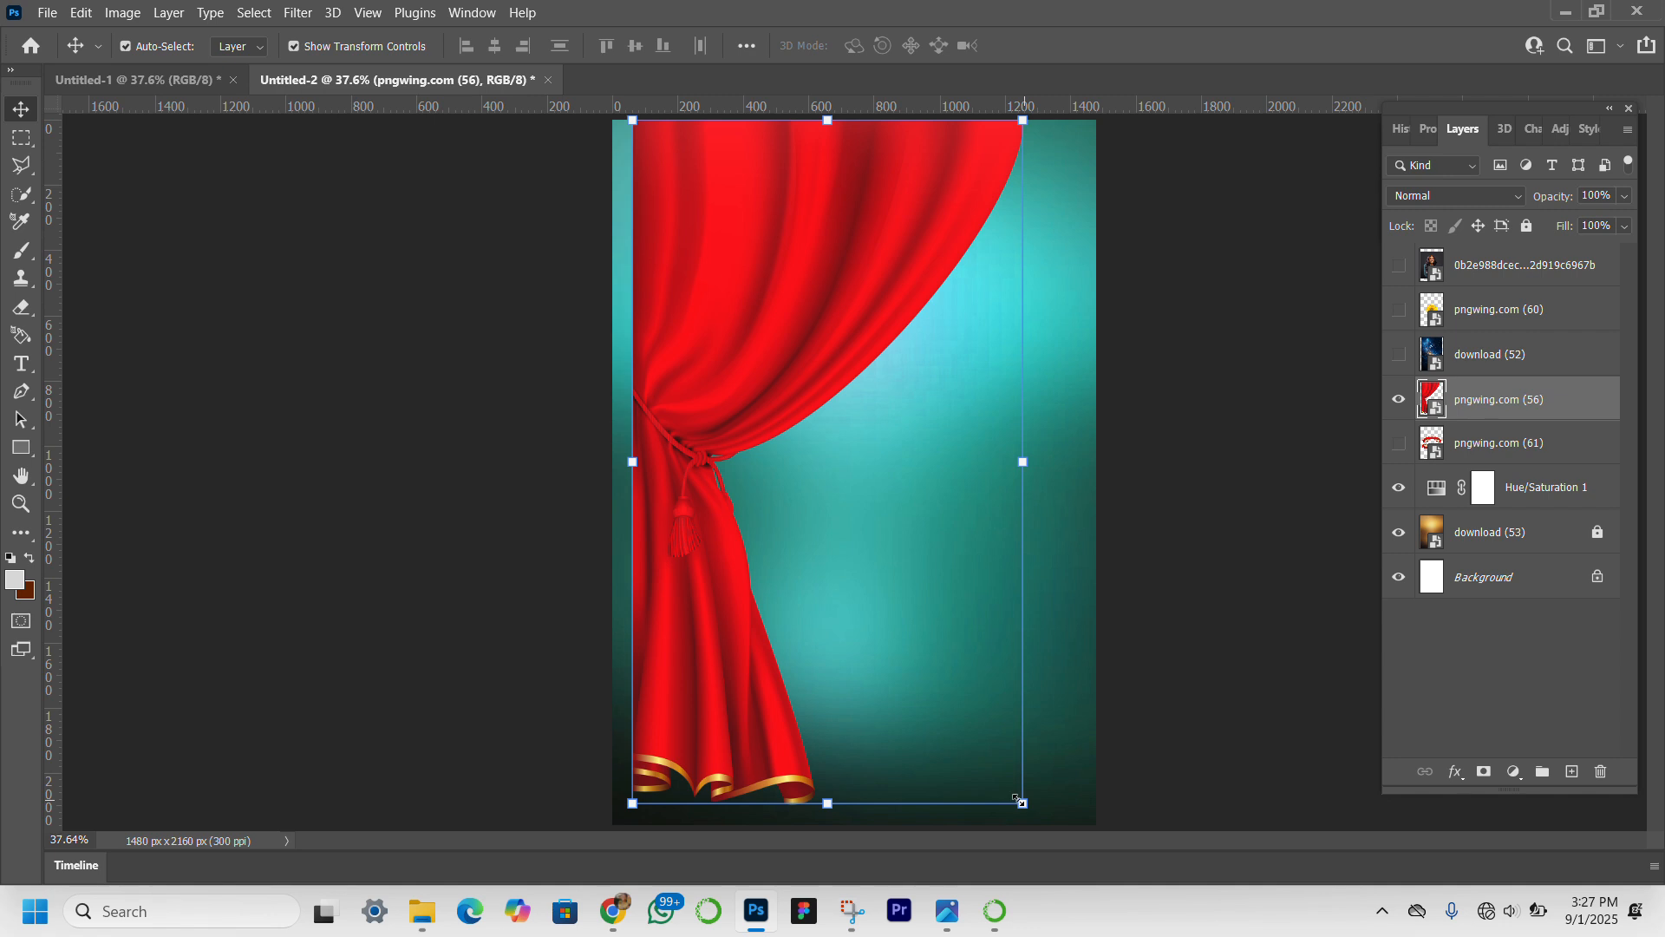
pyautogui.moveTo(1019, 800); pyautogui.dragTo(728, 407)
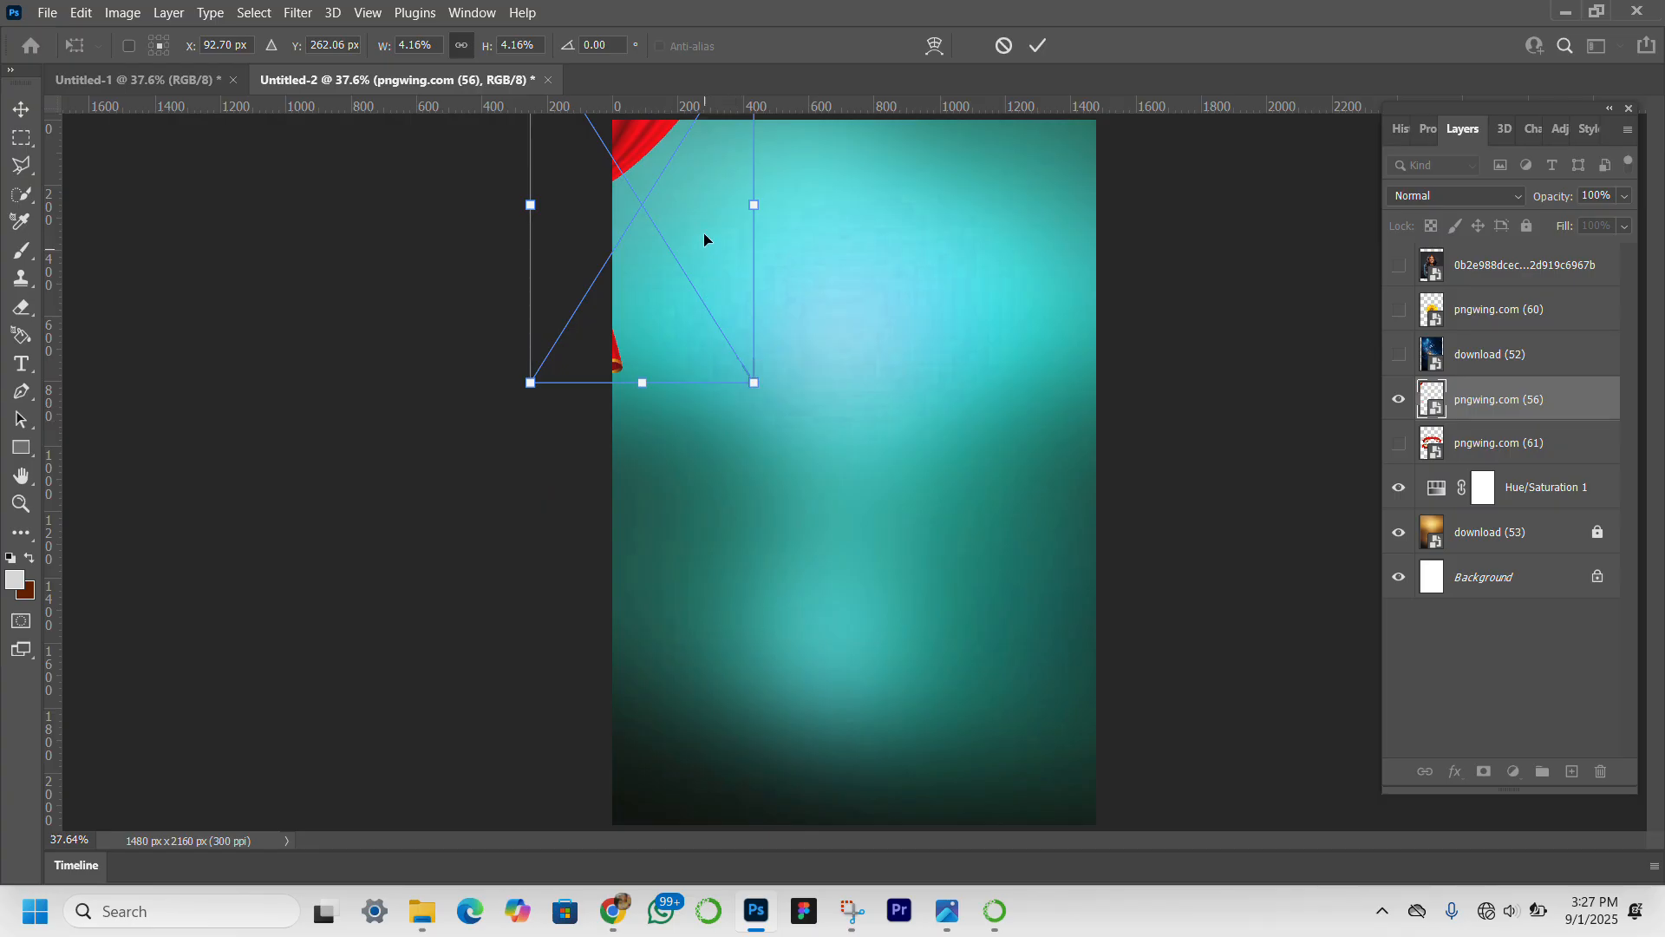
pyautogui.moveTo(657, 184); pyautogui.dragTo(728, 280)
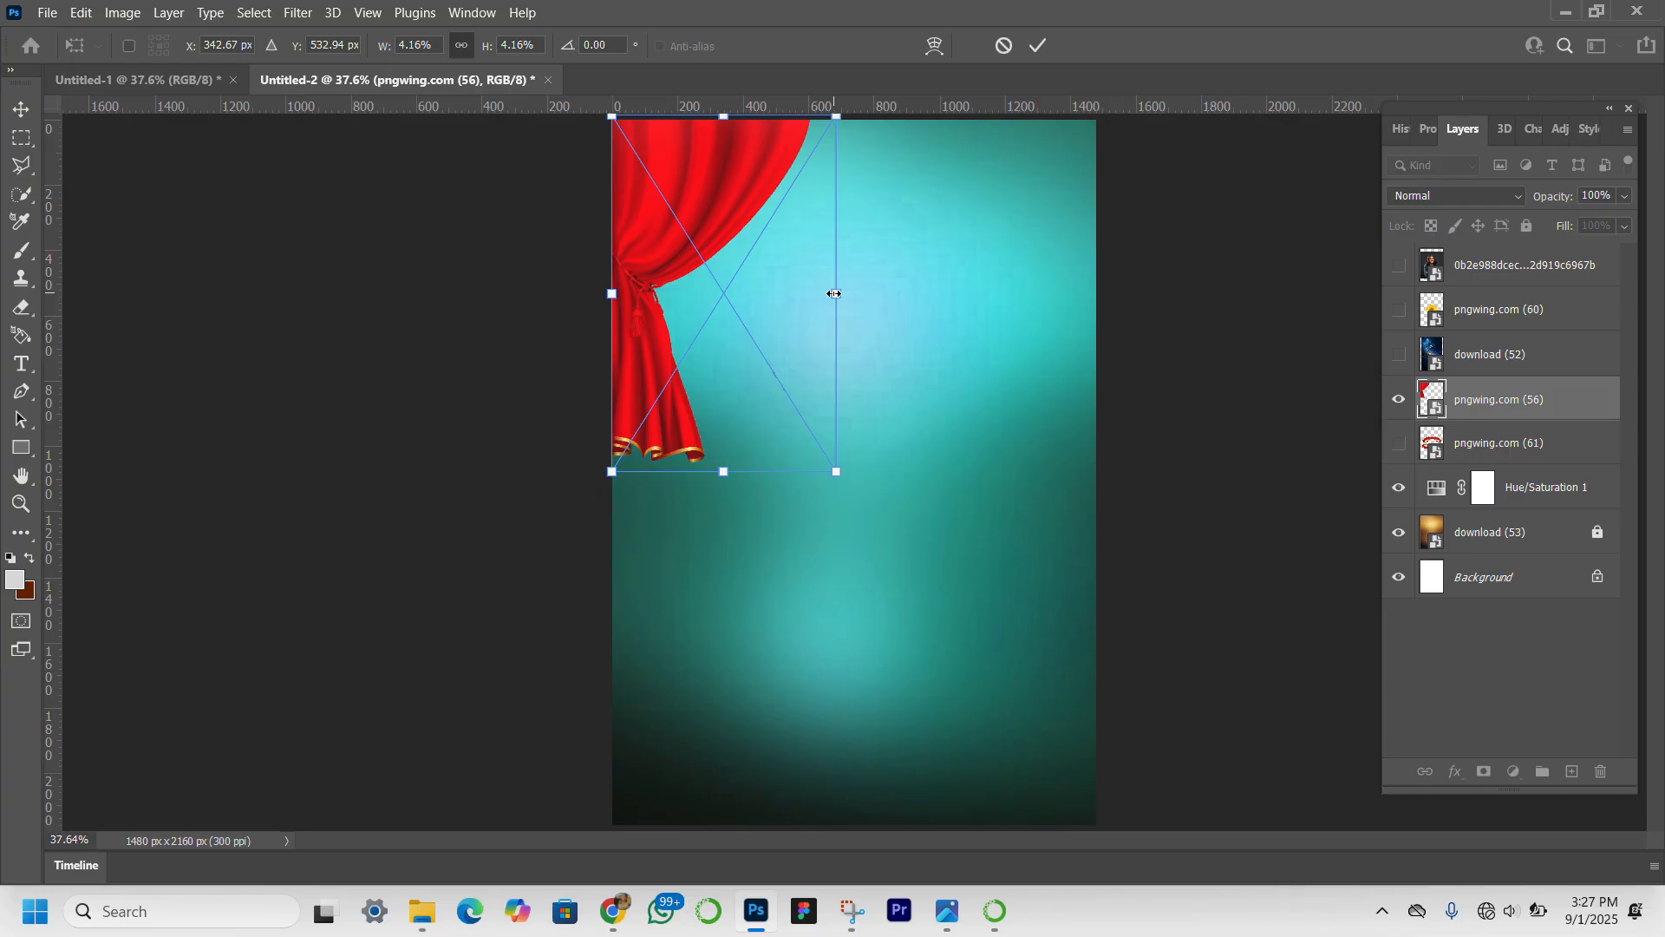
pyautogui.moveTo(835, 293); pyautogui.dragTo(811, 293)
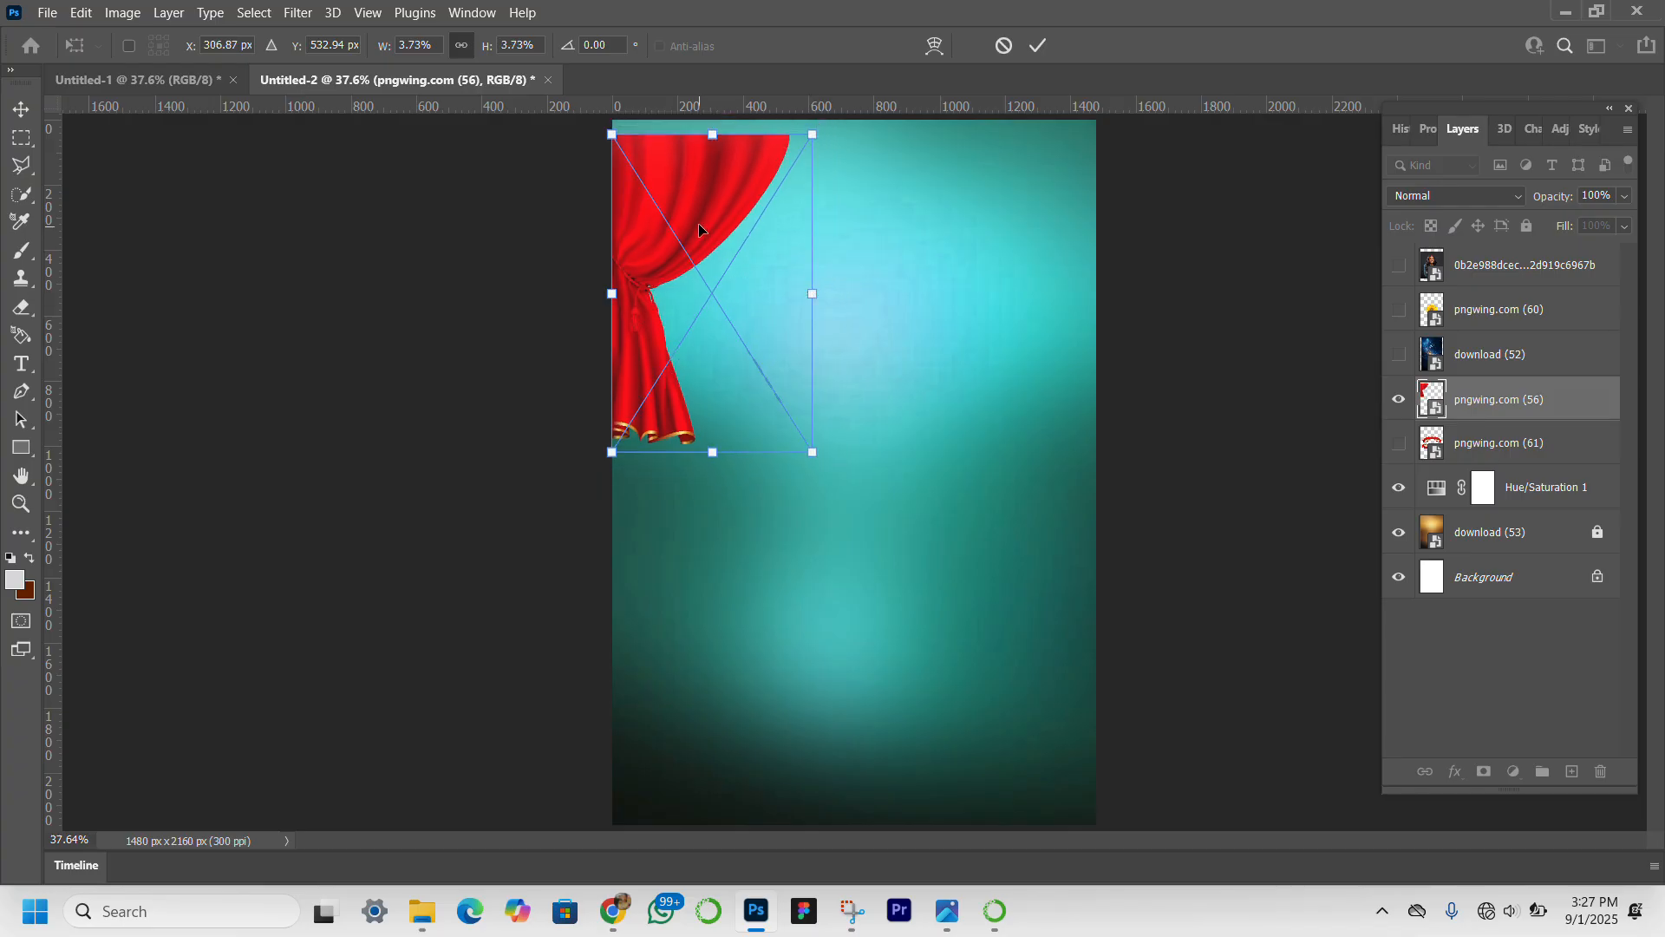
pyautogui.moveTo(699, 222); pyautogui.dragTo(698, 215)
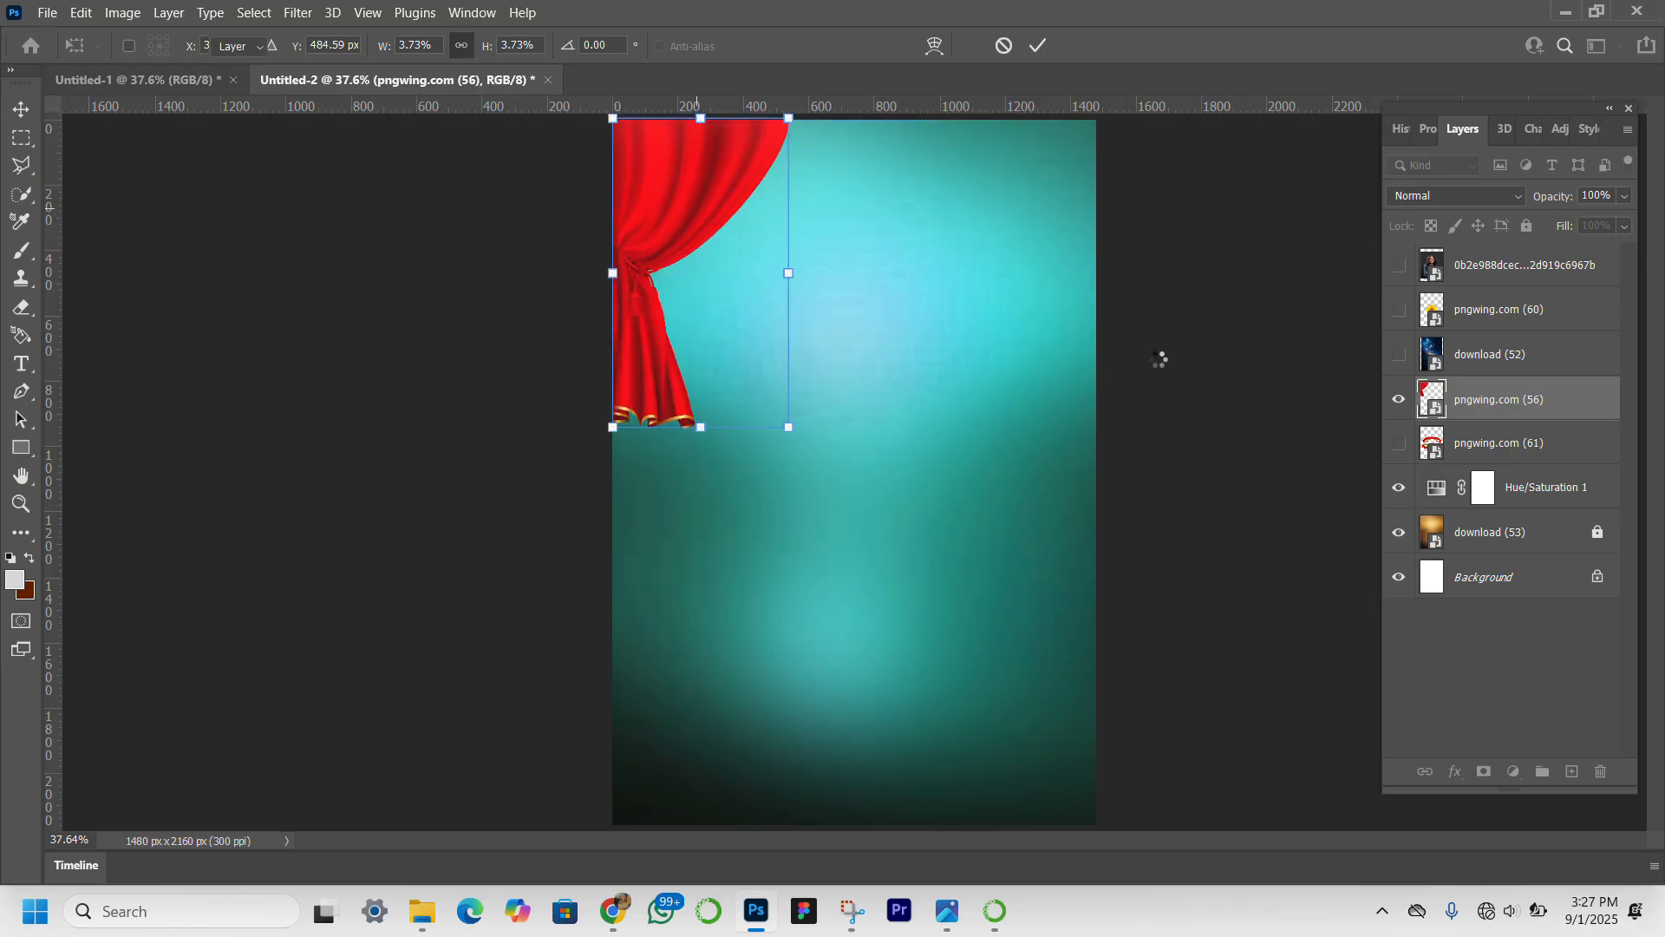
pyautogui.press('Return')
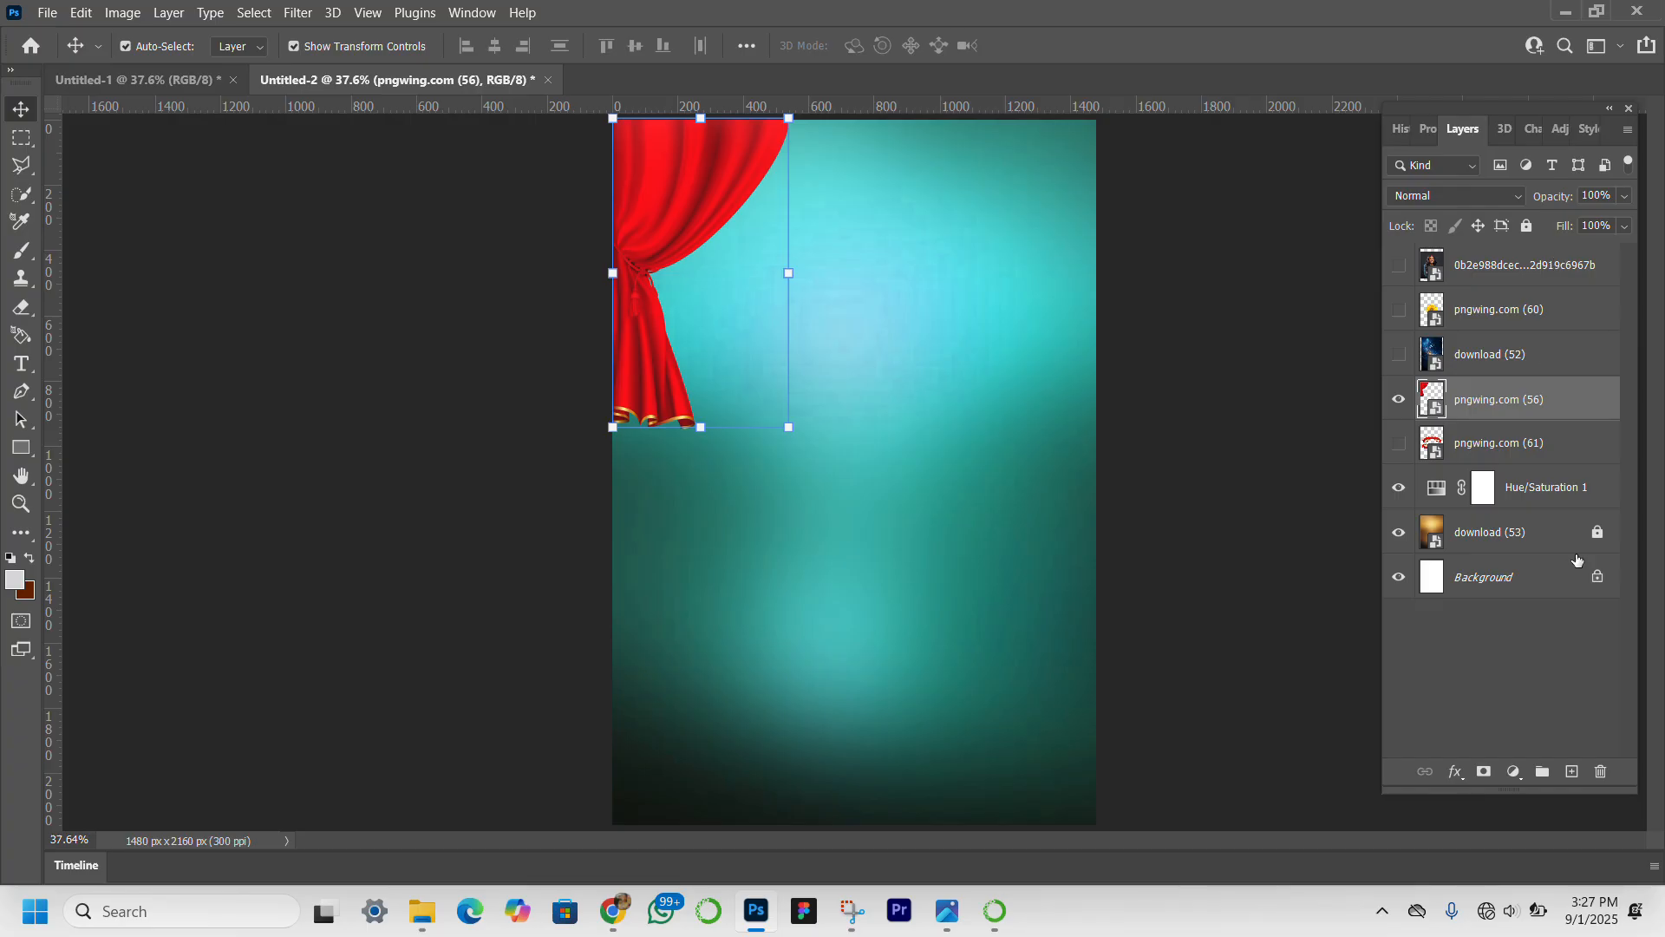
# Add a Hue/Saturation adjustment clipped to the curtain layer with the hue set to 180.
pyautogui.click(1516, 774)
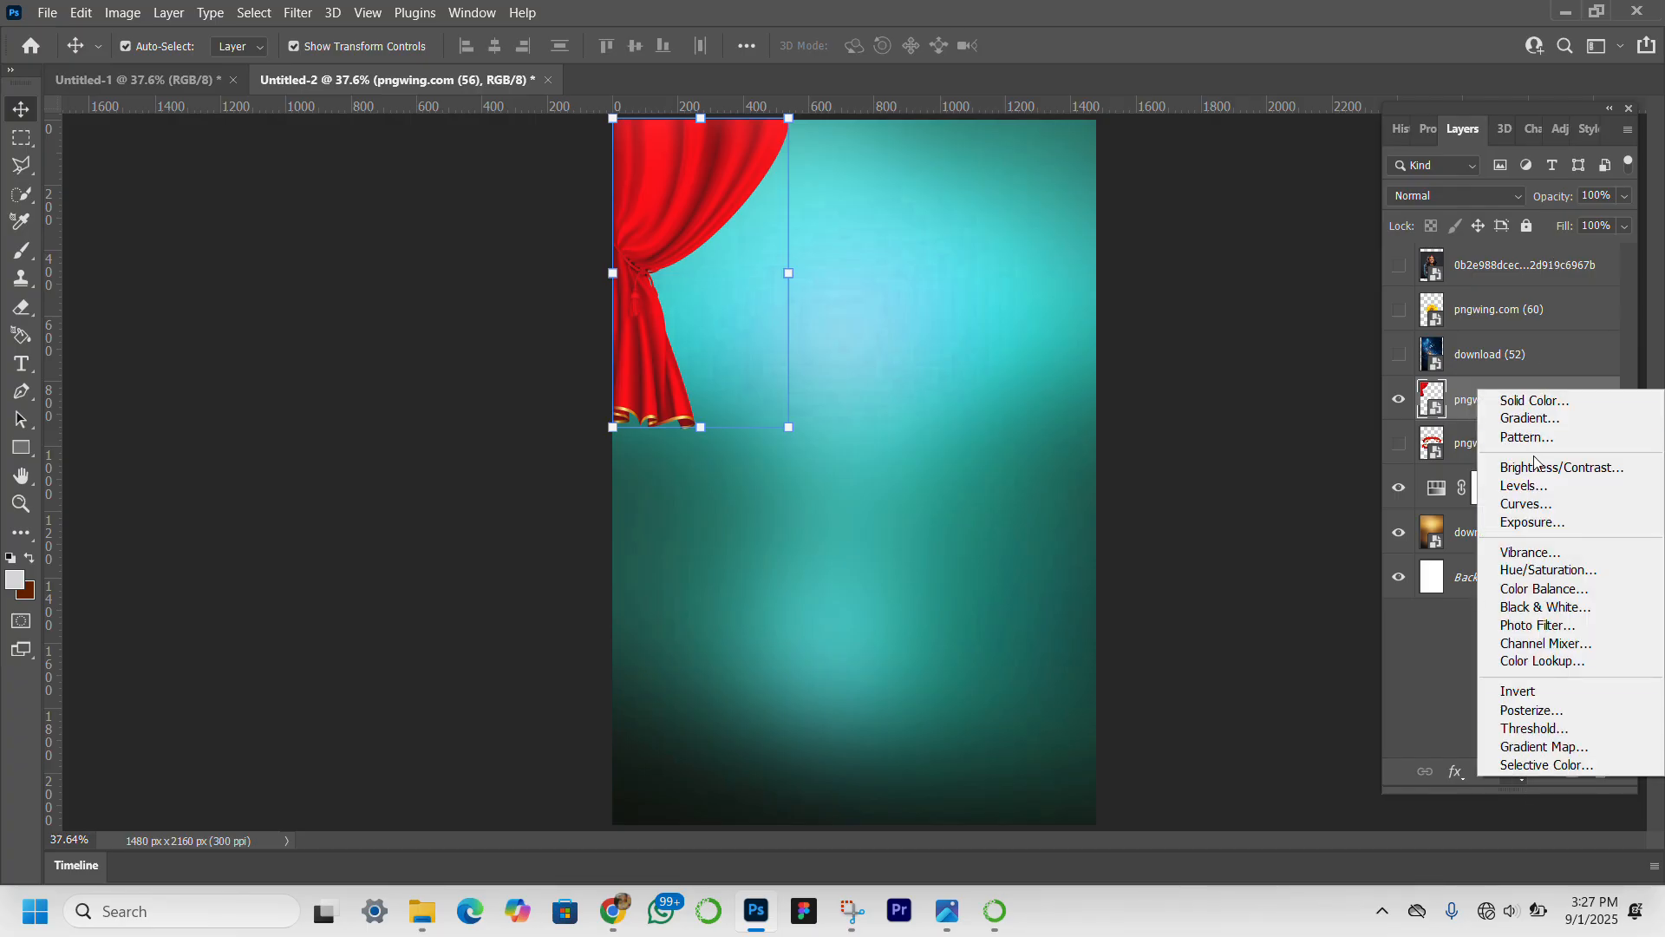
pyautogui.click(1553, 571)
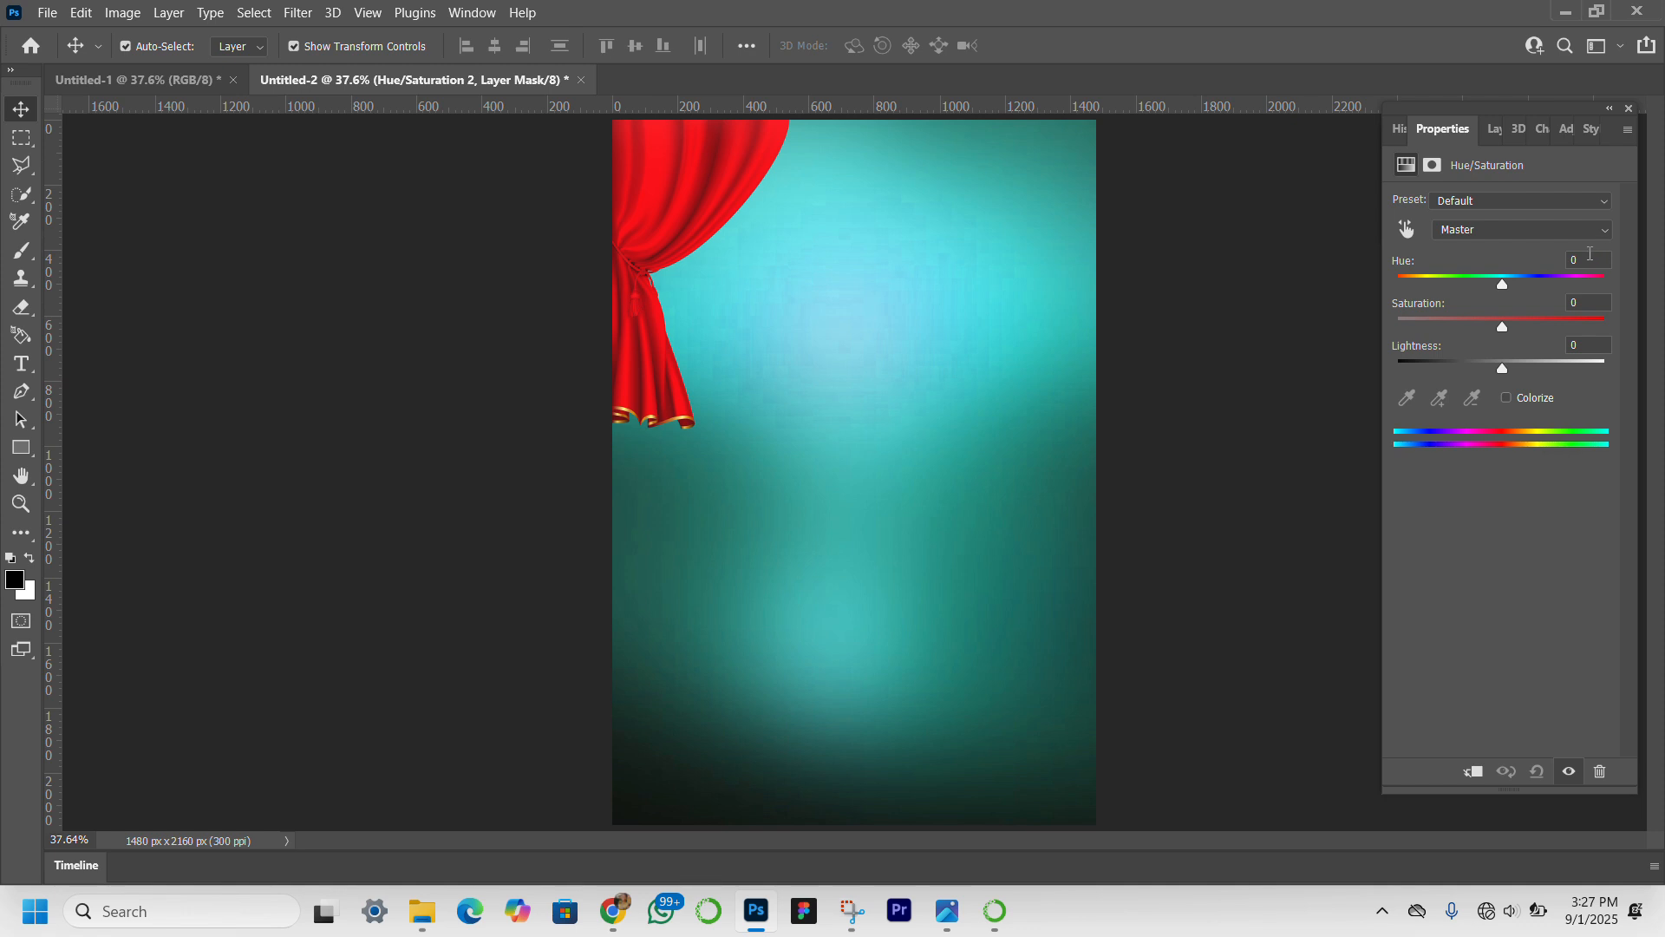
pyautogui.write('180')
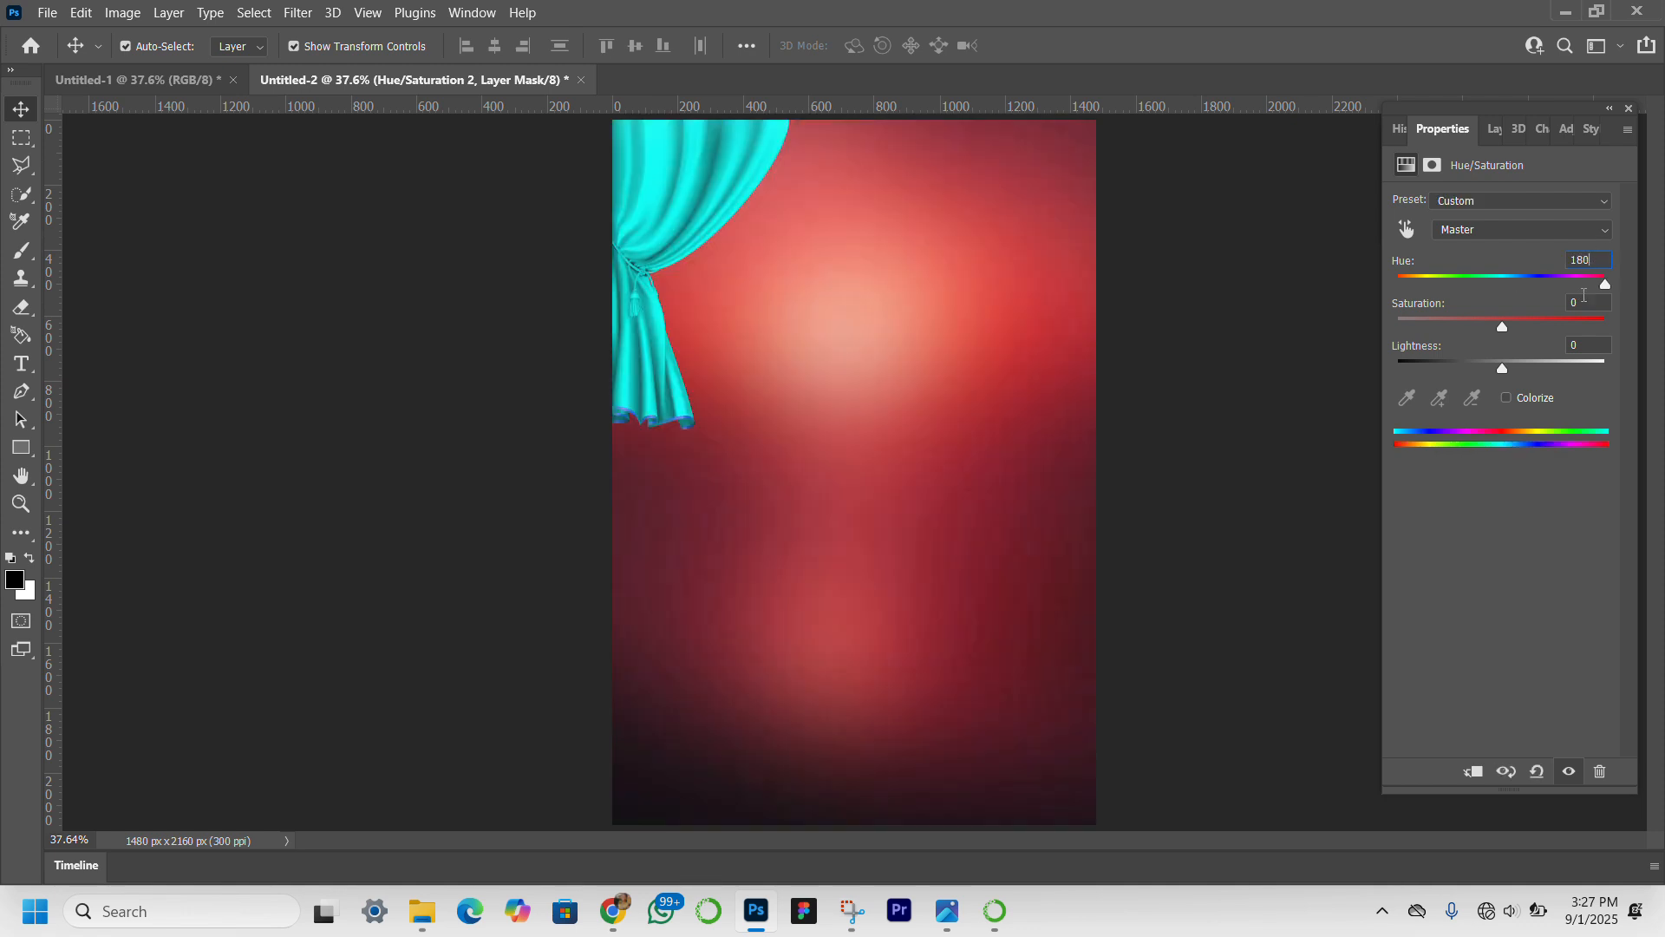
pyautogui.press('Return')
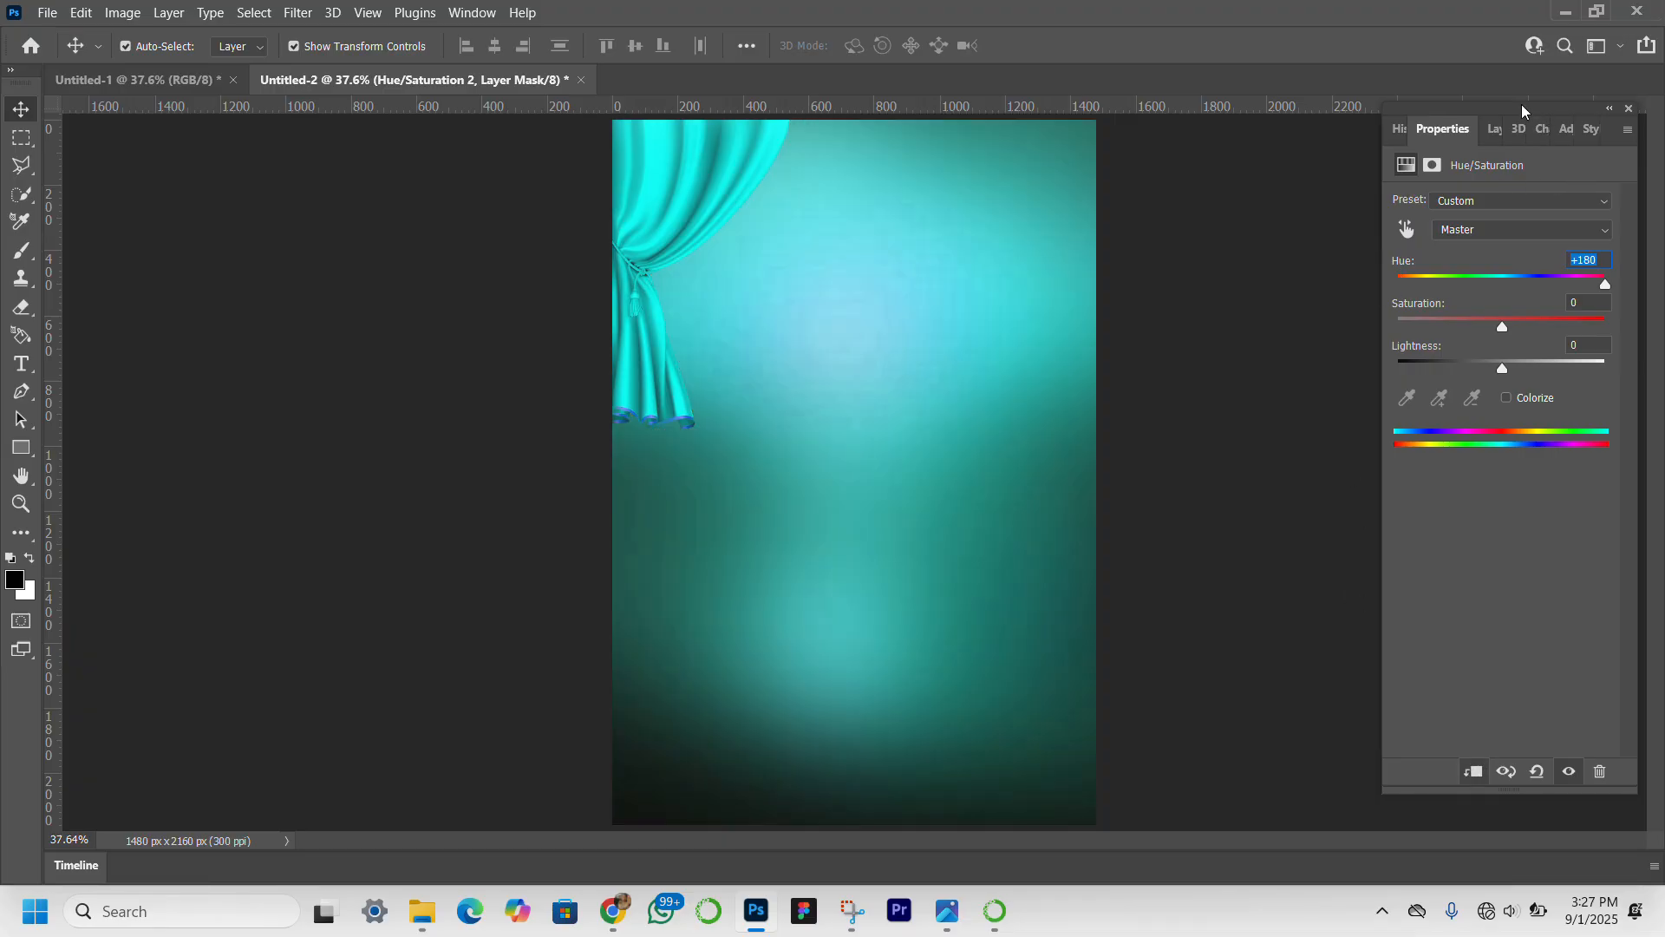
pyautogui.click(1494, 129)
# Duplicate the curtain, flip the copy horizontally and set it flush against the canvas's right edge at the top.
pyautogui.click(725, 156)
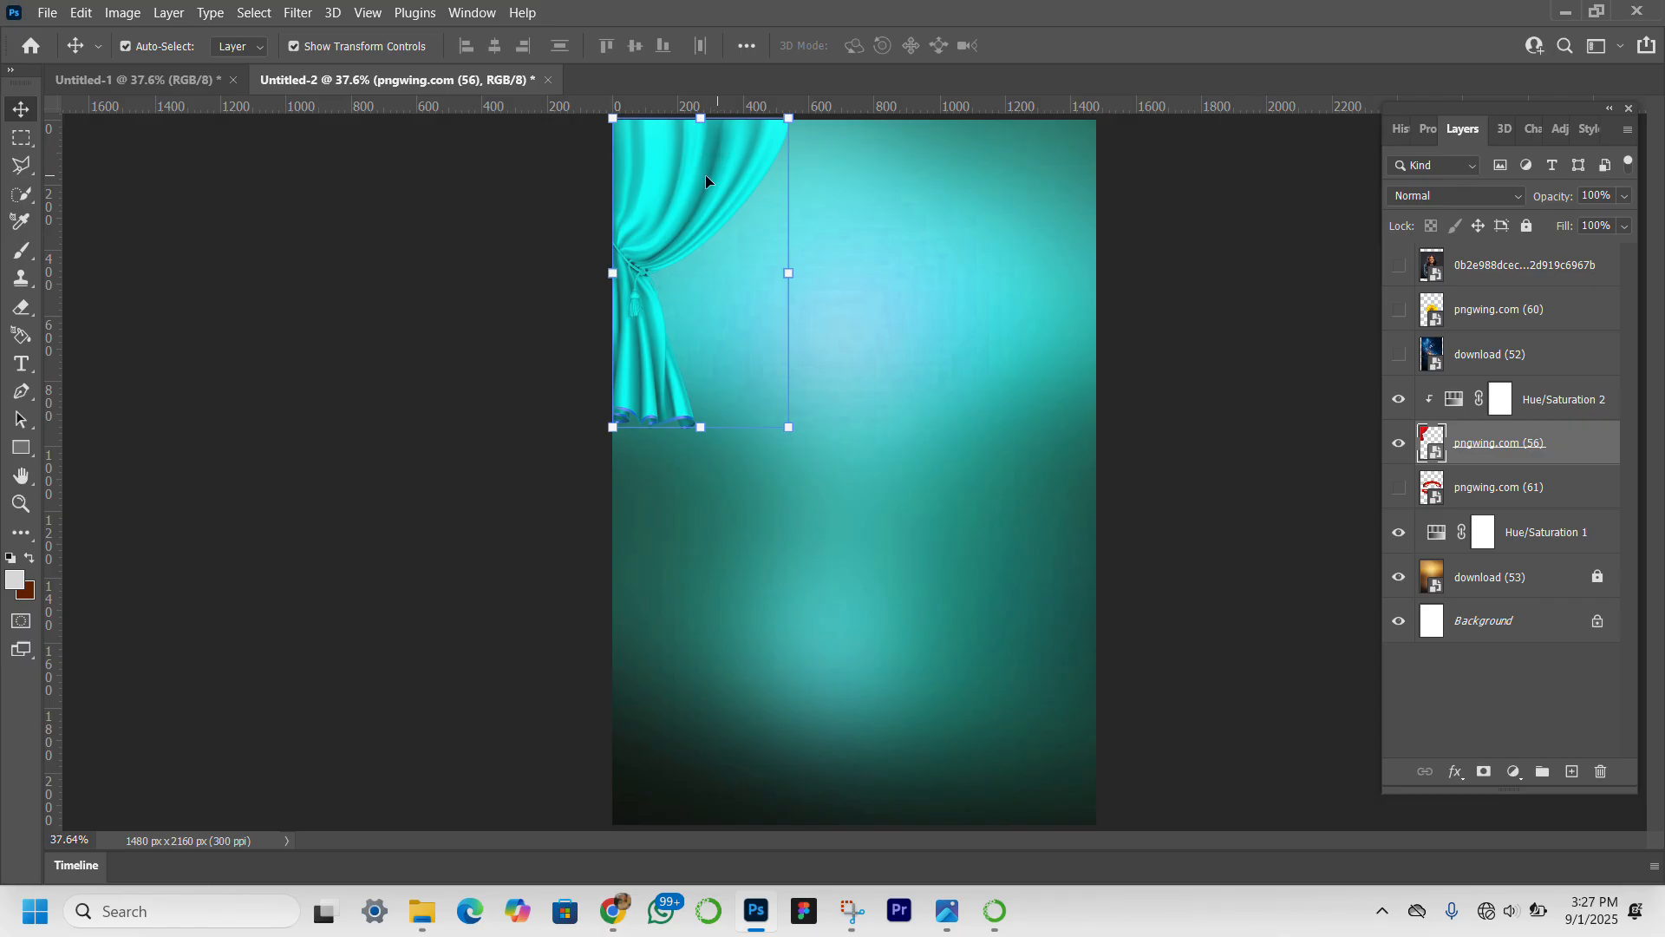
pyautogui.moveTo(697, 189); pyautogui.dragTo(997, 205)
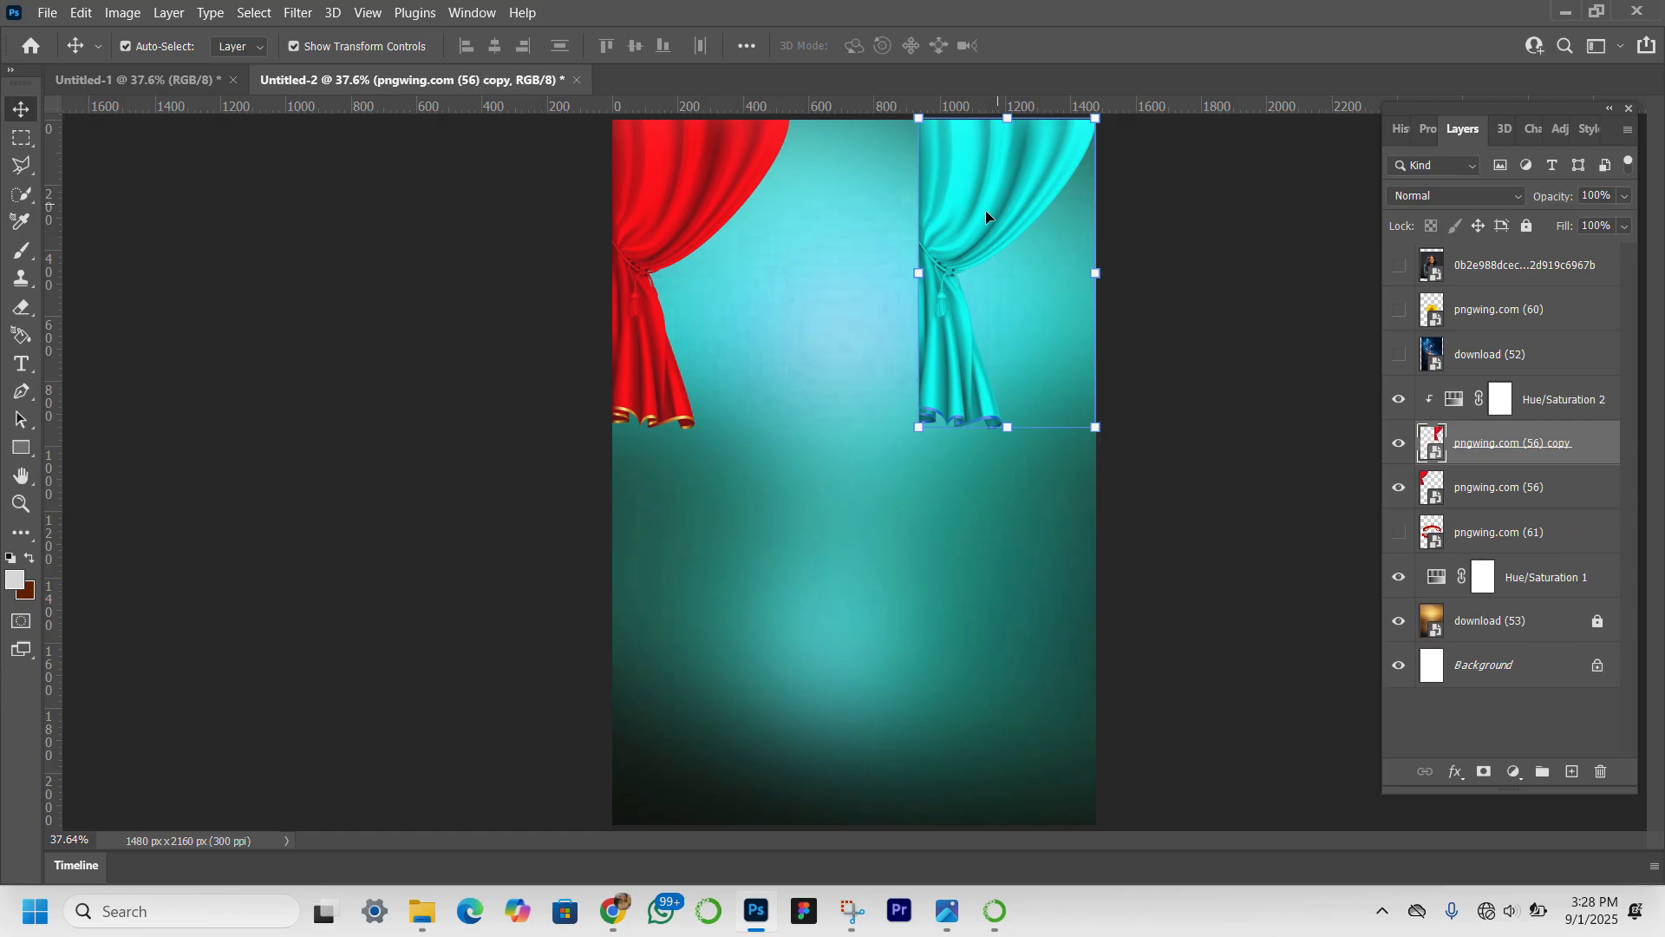
pyautogui.click(906, 273)
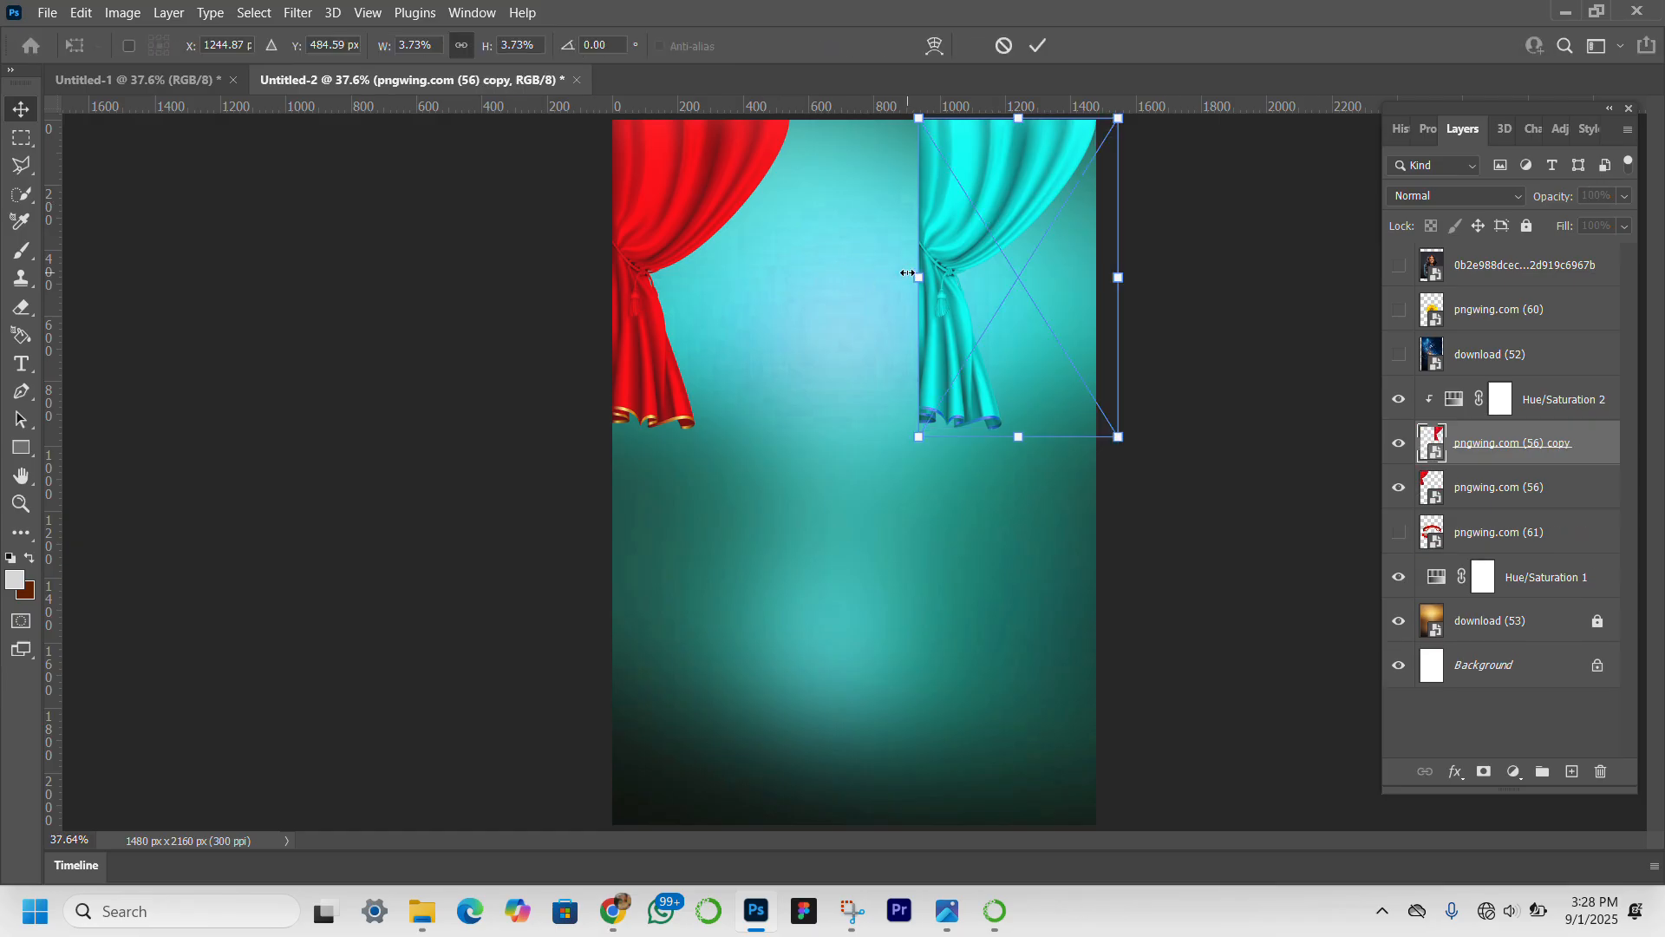
pyautogui.rightClick(965, 244)
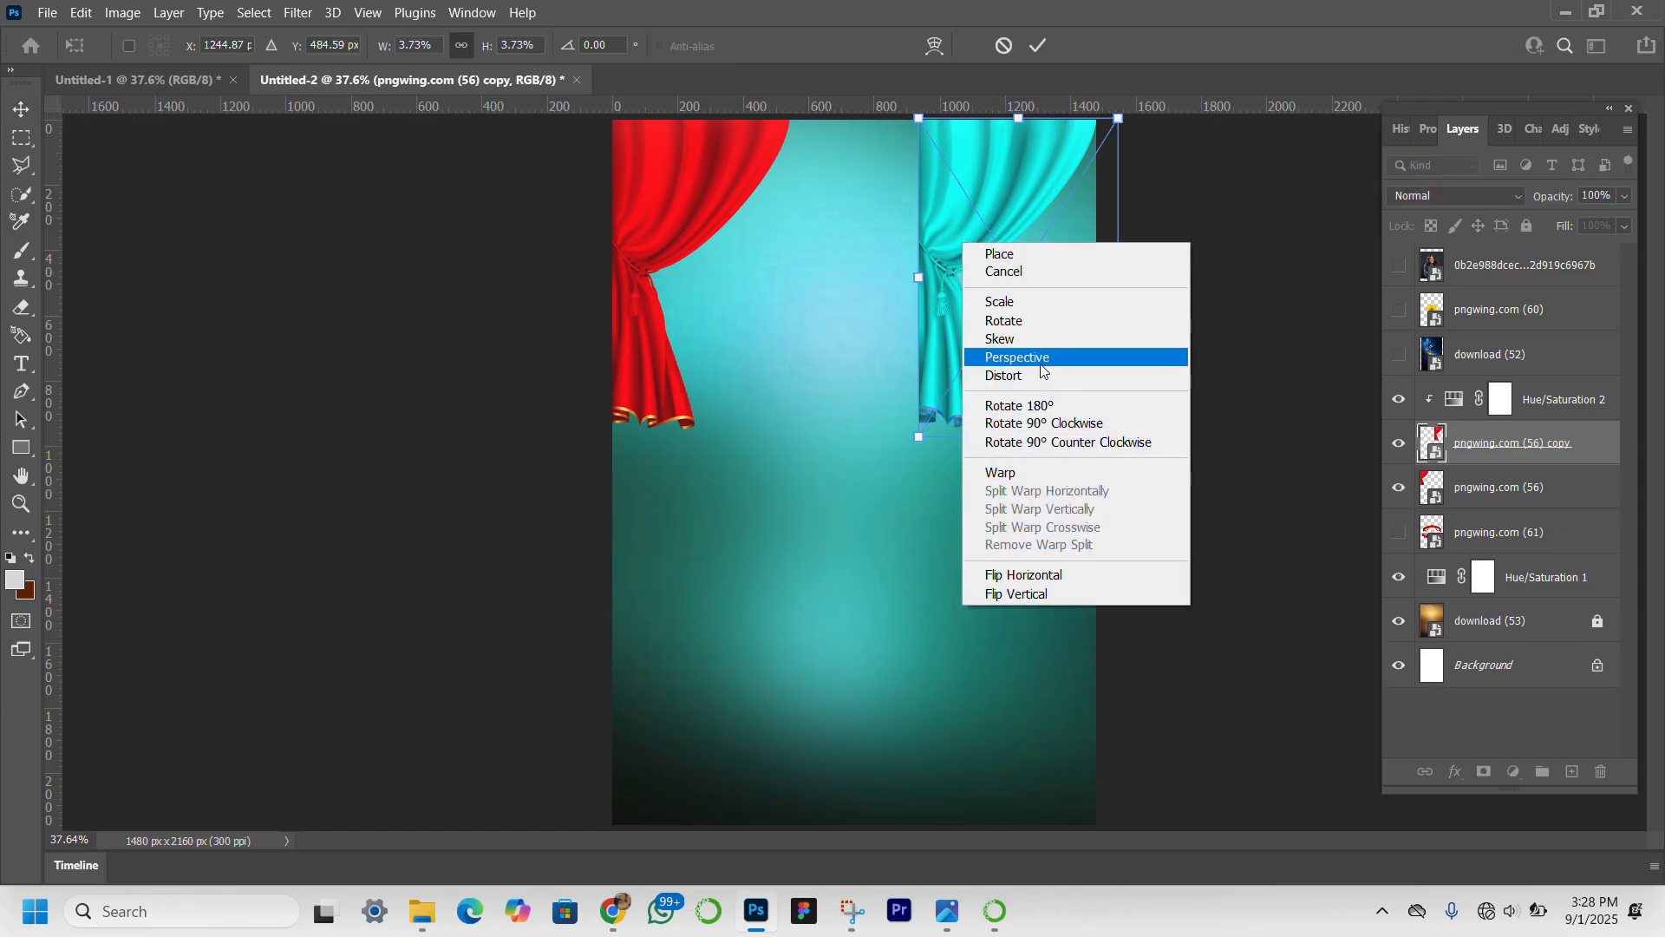
pyautogui.click(1047, 574)
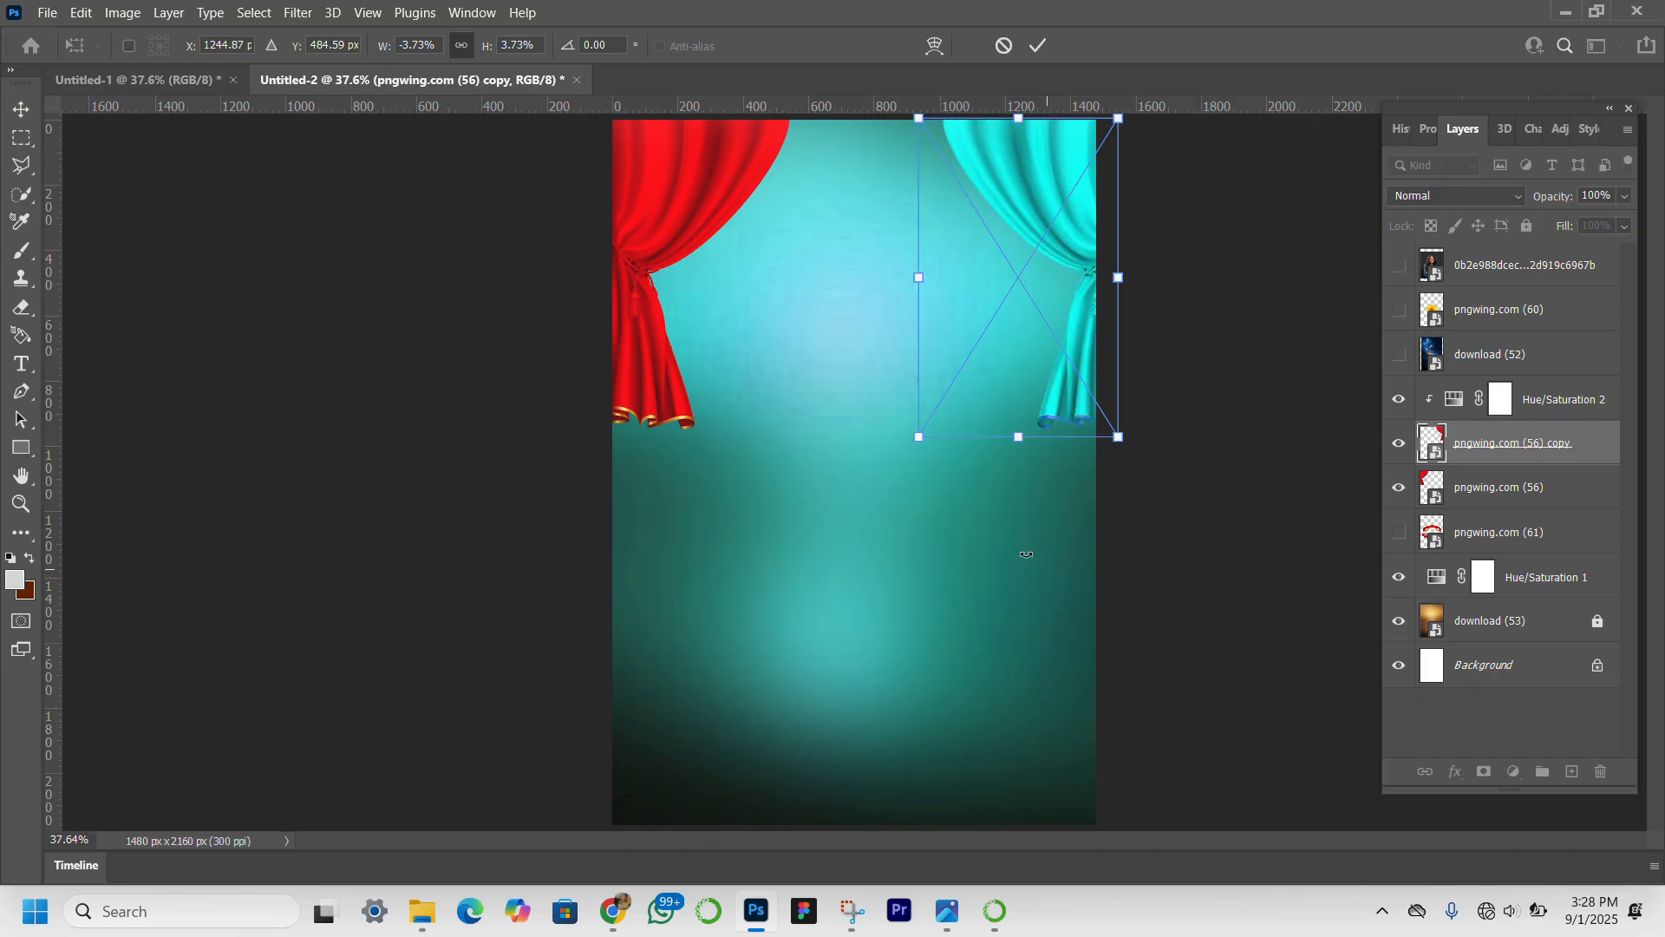
pyautogui.press('Left')
pyautogui.press('Left')
pyautogui.press('Left')
pyautogui.press('Left')
pyautogui.press('Left')
pyautogui.press('Left')
pyautogui.press('Left')
pyautogui.press('Left')
pyautogui.press('Left')
pyautogui.press('Left')
pyautogui.press('Left')
pyautogui.press('Left')
pyautogui.press('Left')
pyautogui.press('Left')
pyautogui.press('Left')
pyautogui.press('Left')
pyautogui.press('Left')
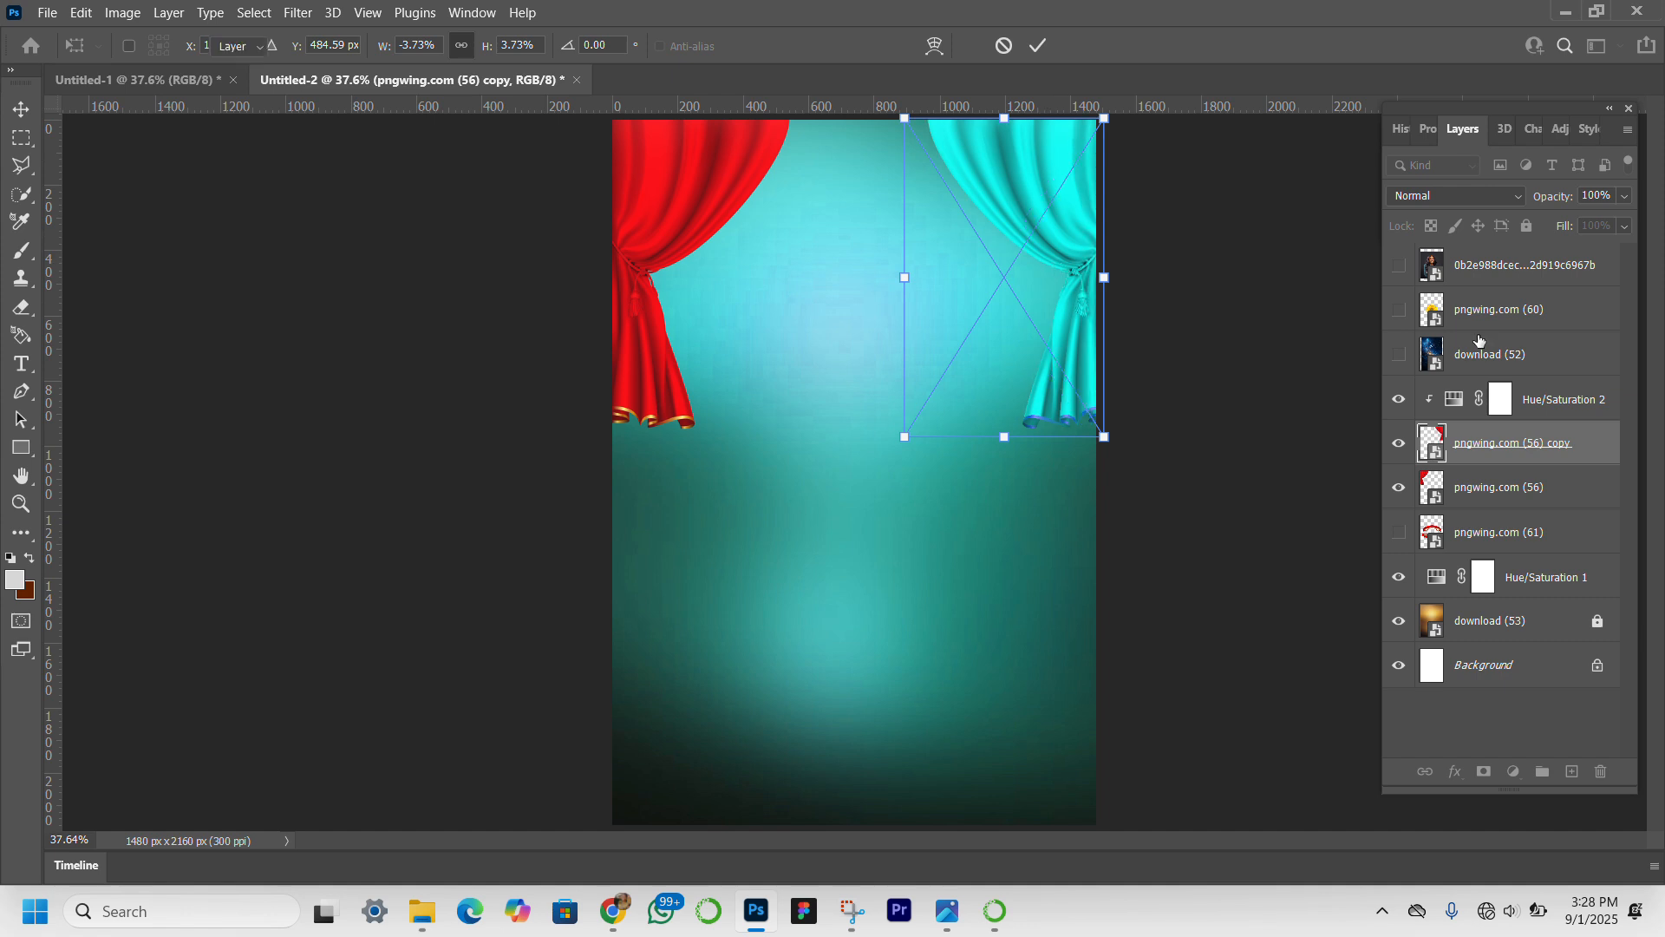
pyautogui.press('Return')
# Duplicate Hue/Saturation 2 directly above the original curtain layer pngwing.com (56) and clip the copy to it.
pyautogui.click(1575, 406)
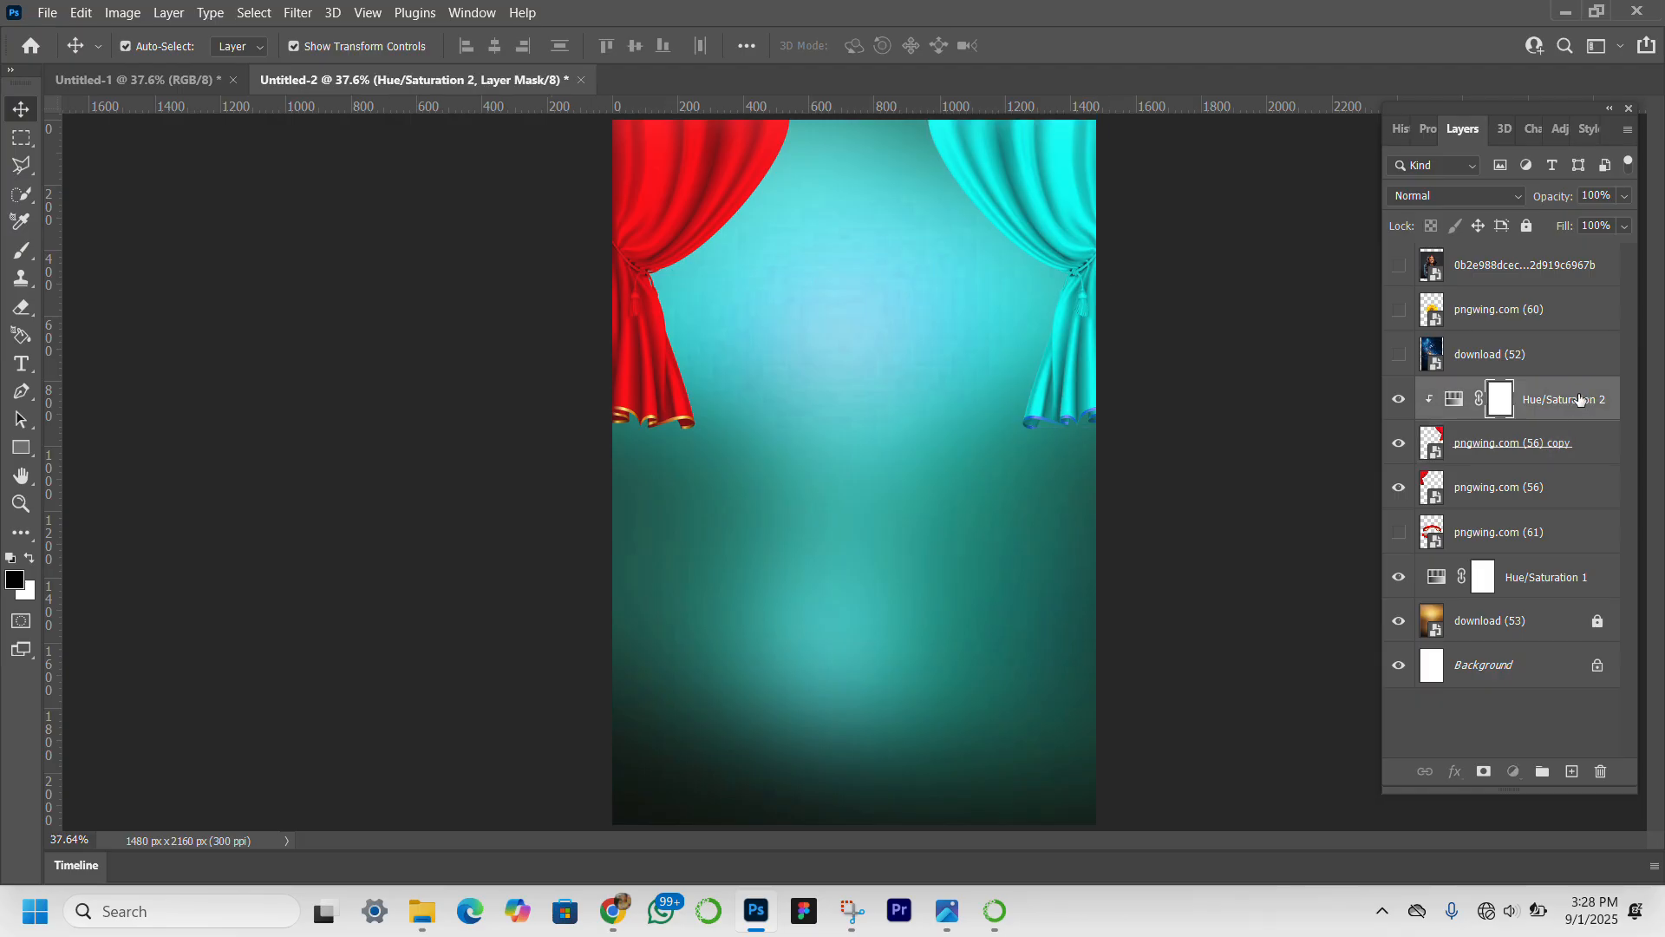
pyautogui.moveTo(1579, 399); pyautogui.dragTo(1592, 475)
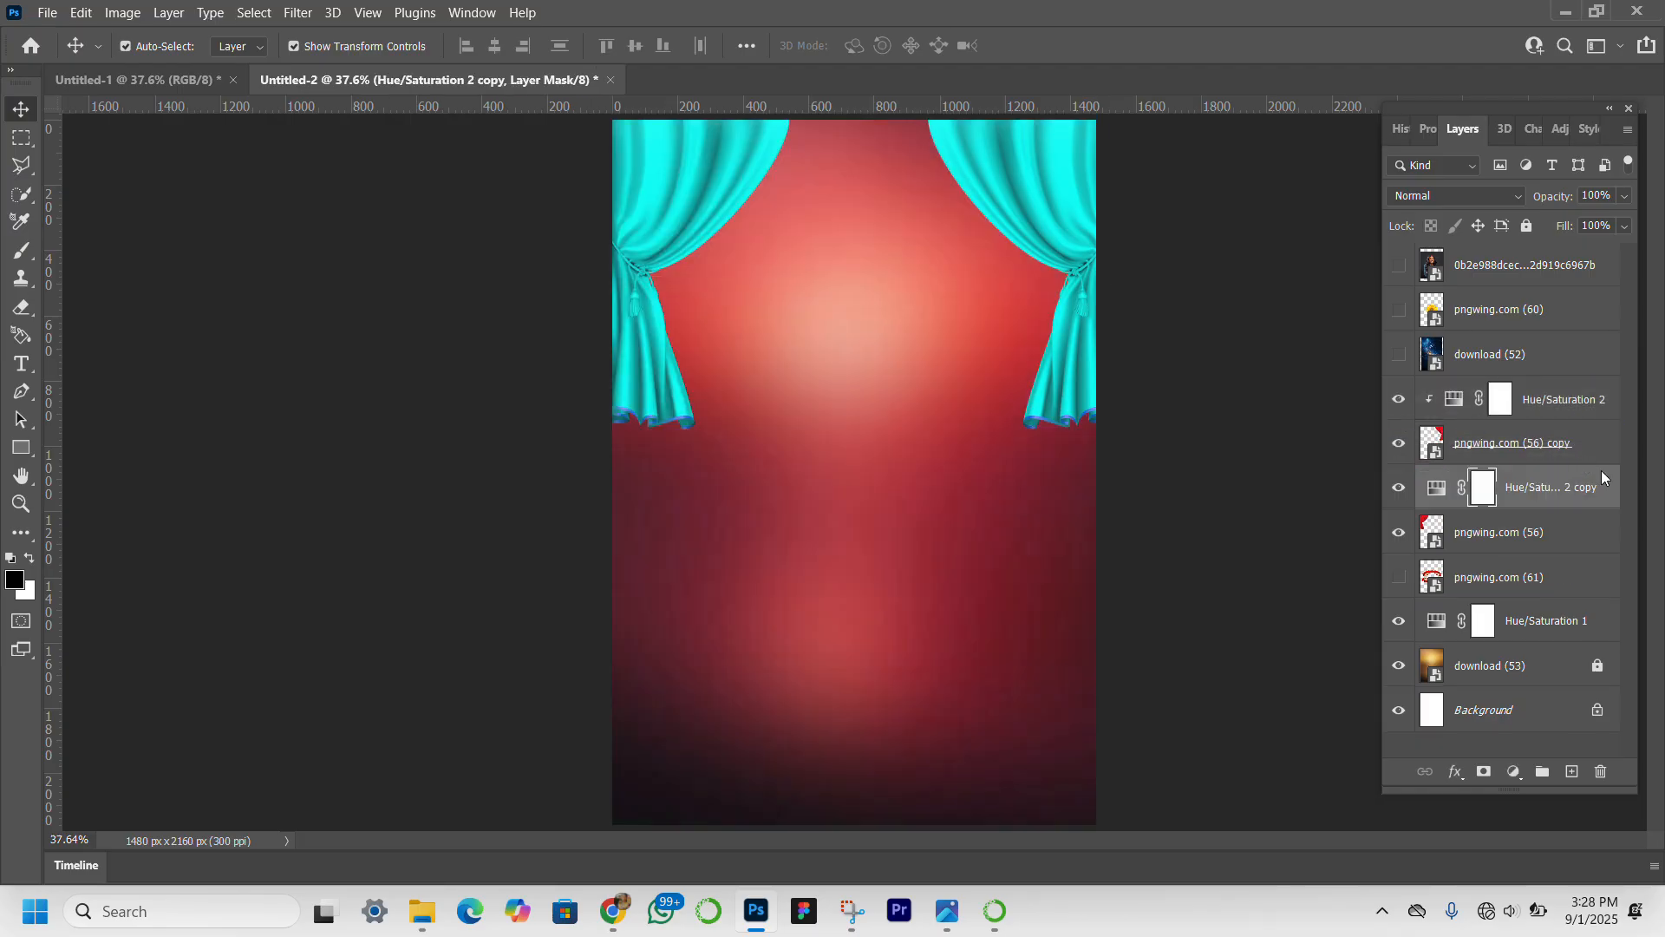
pyautogui.rightClick(1601, 473)
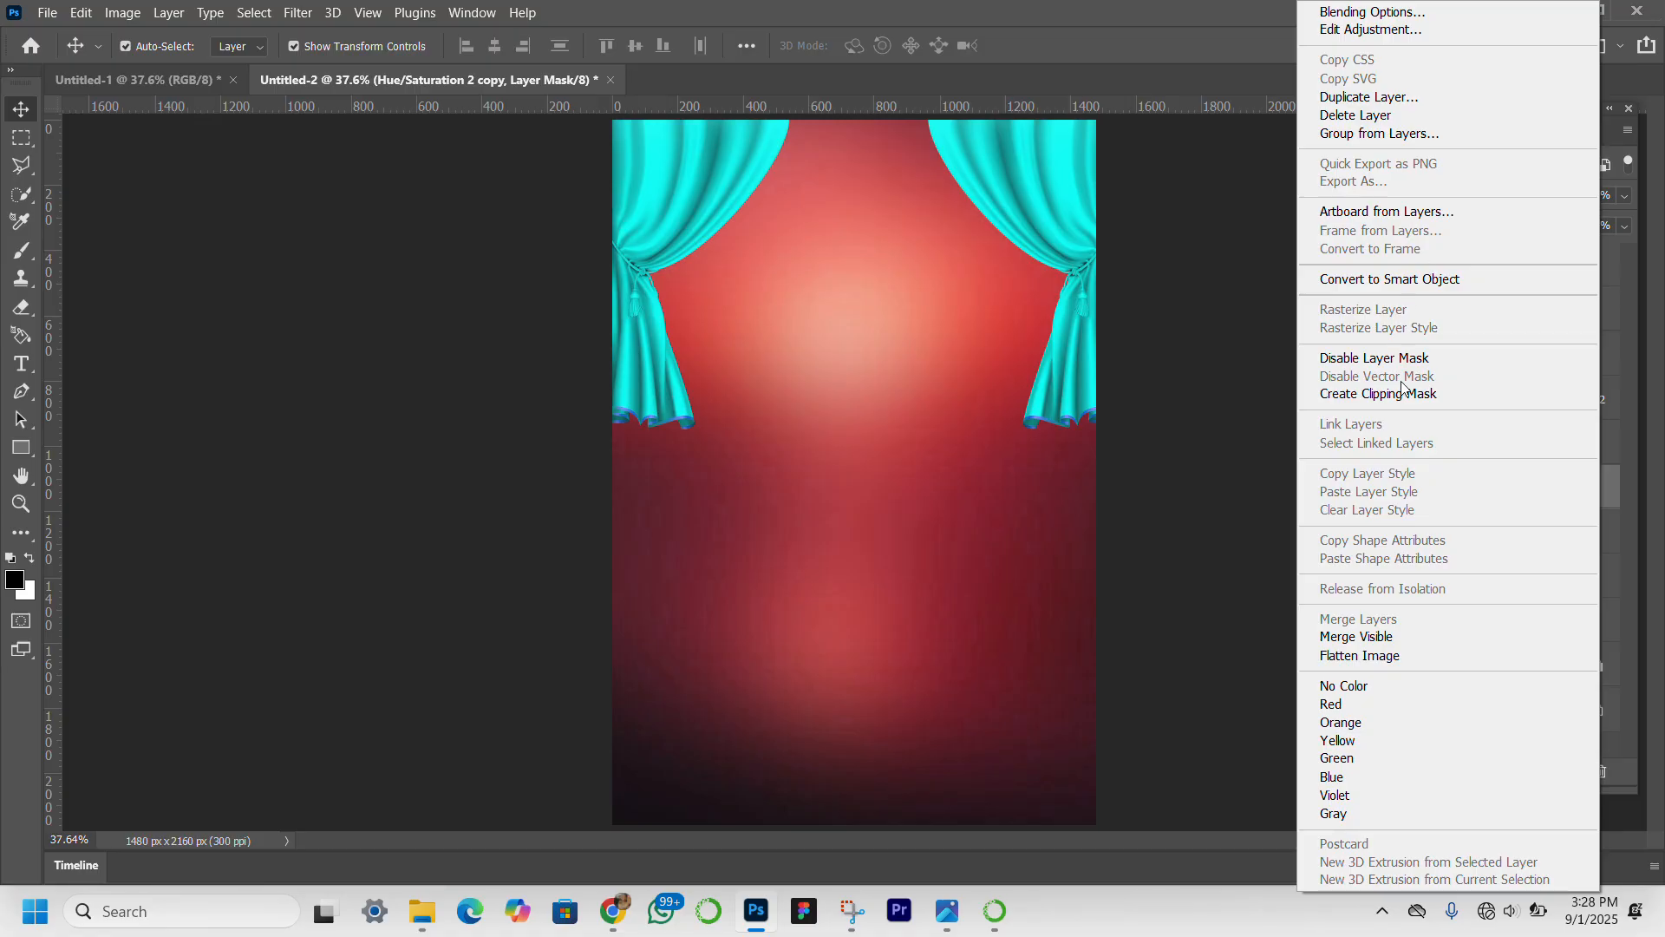
pyautogui.click(1400, 393)
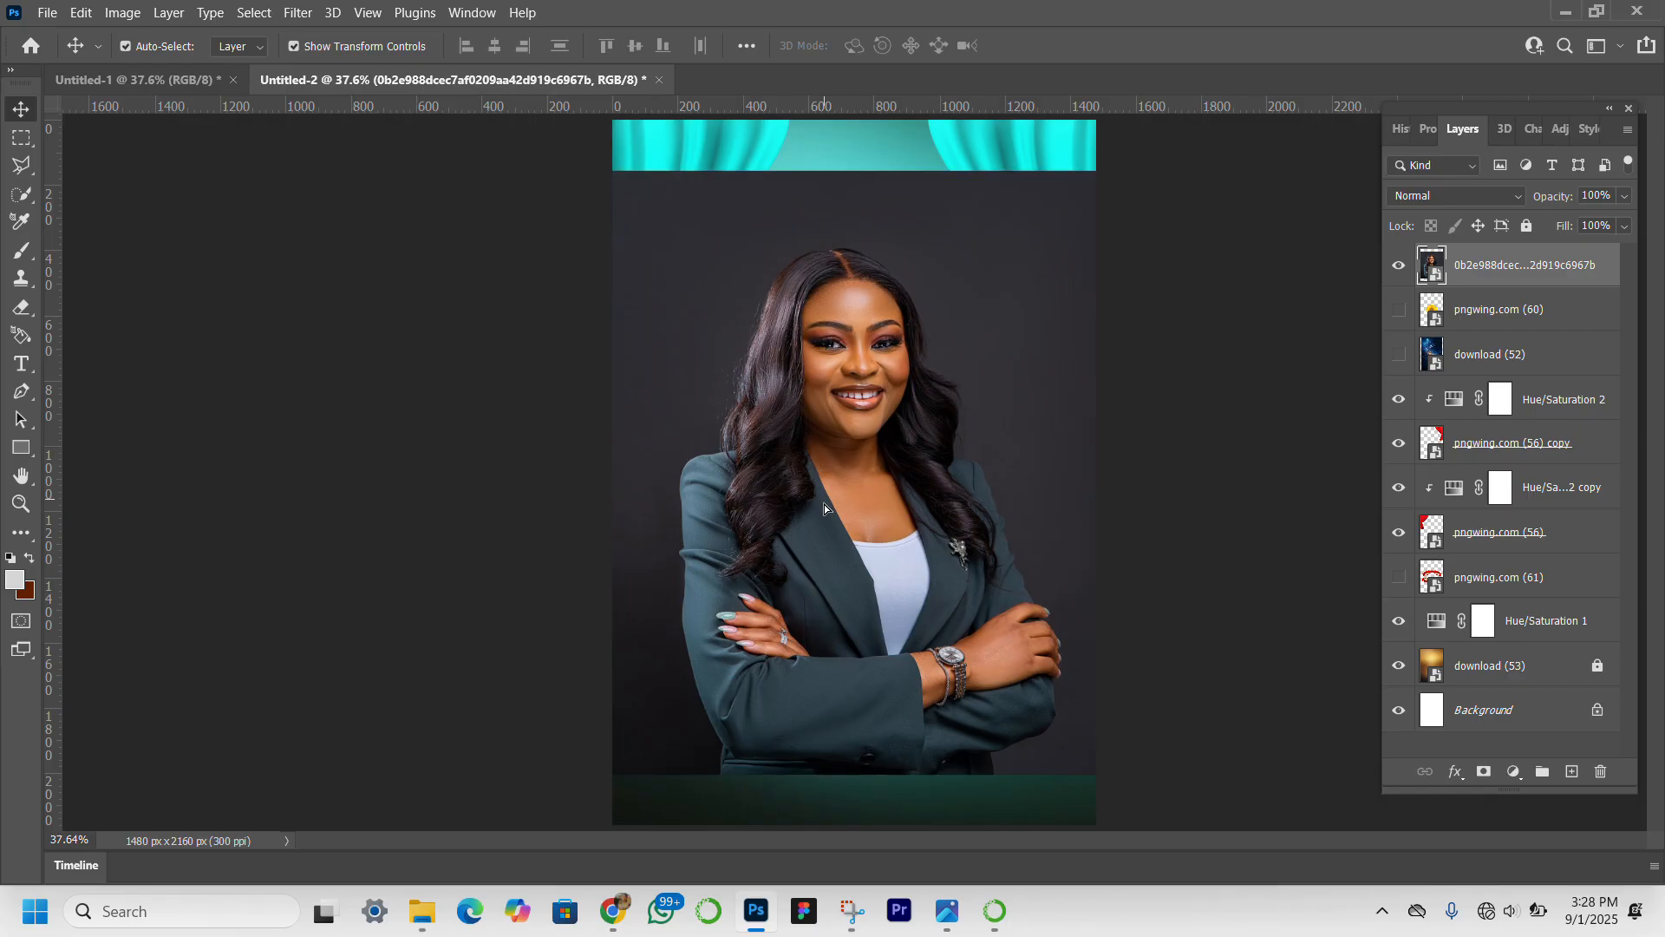
# Move the woman's portrait down to the canvas's bottom edge and mask out its background using a Subject selection.
pyautogui.moveTo(824, 503); pyautogui.dragTo(824, 549)
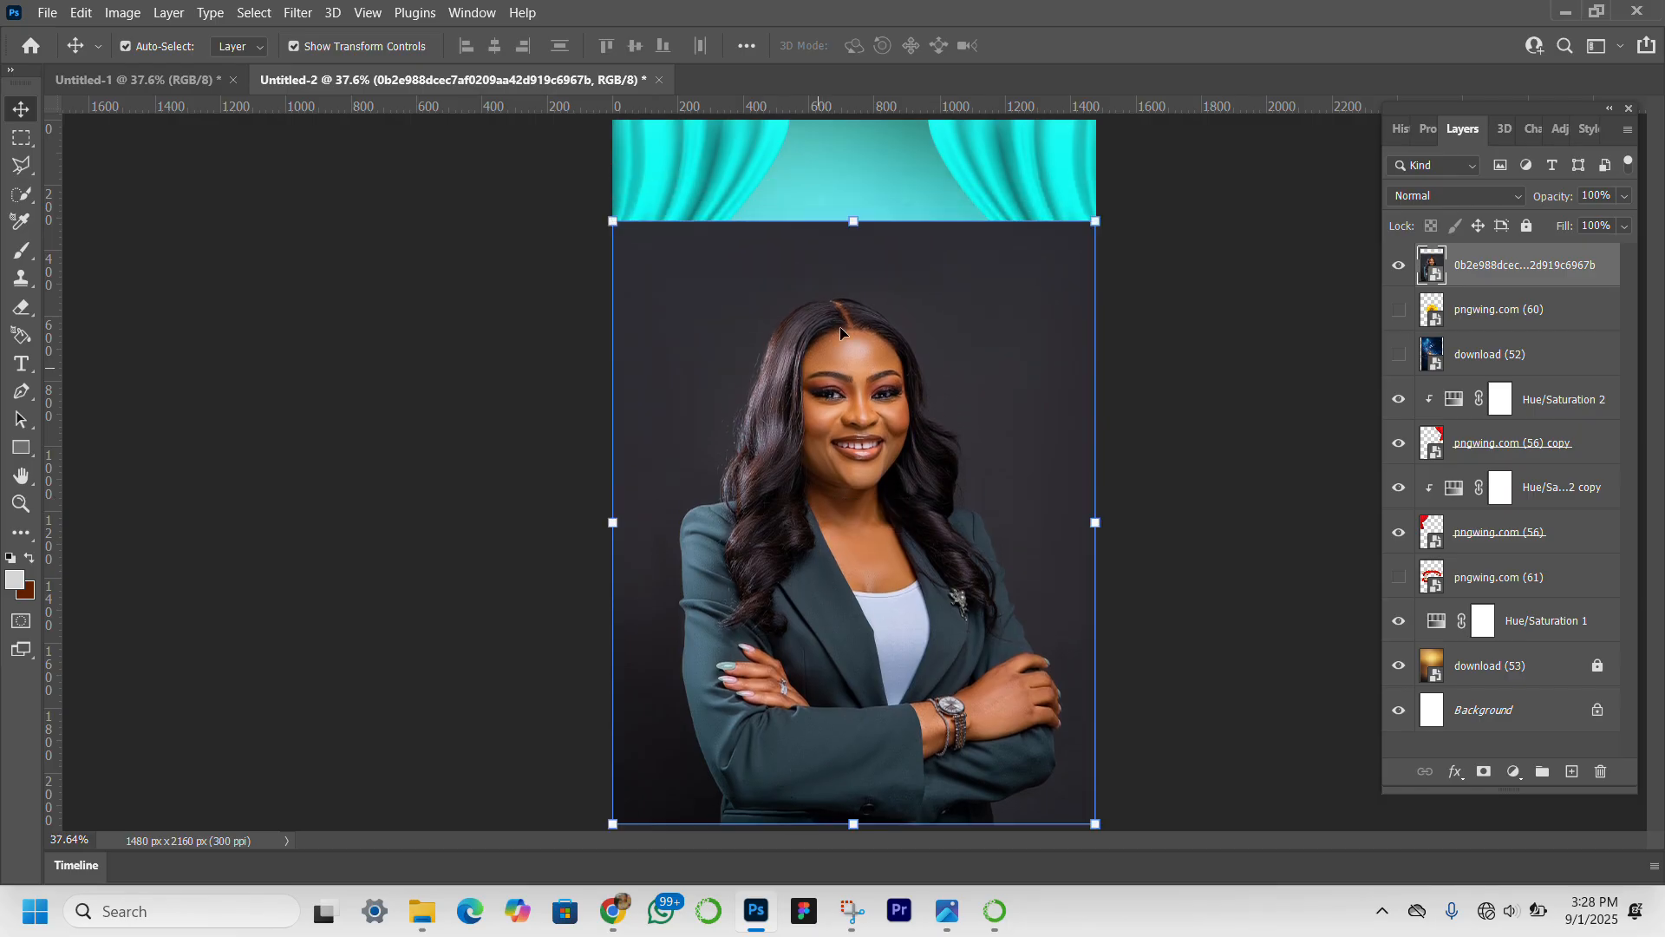
pyautogui.click(254, 12)
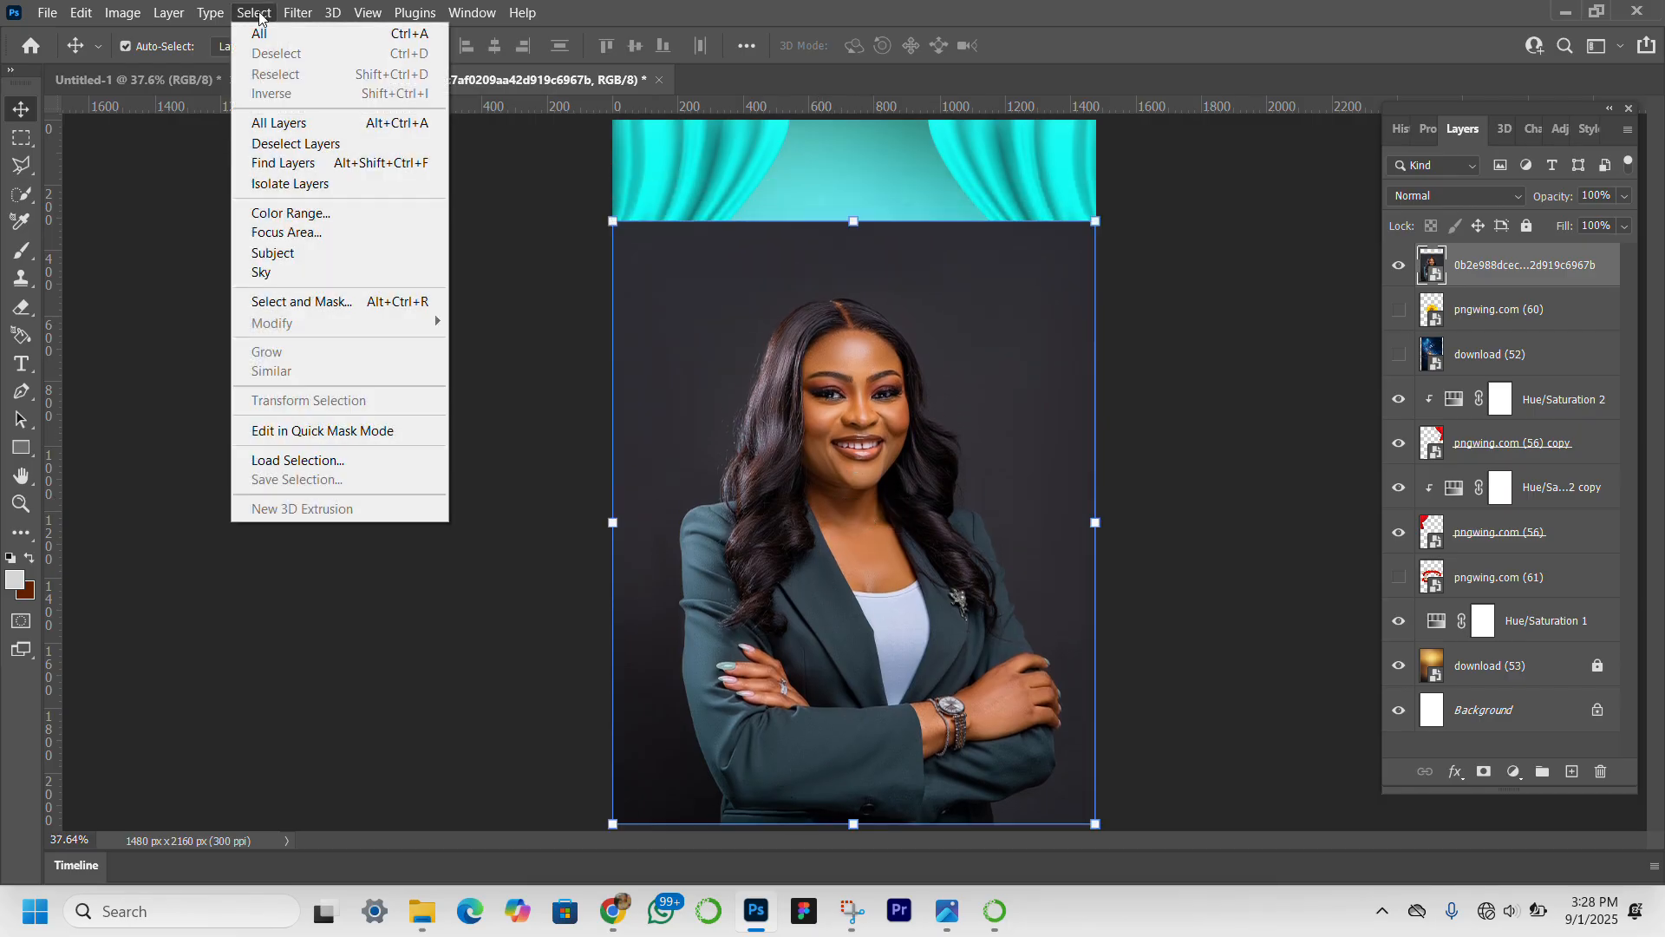
pyautogui.click(335, 254)
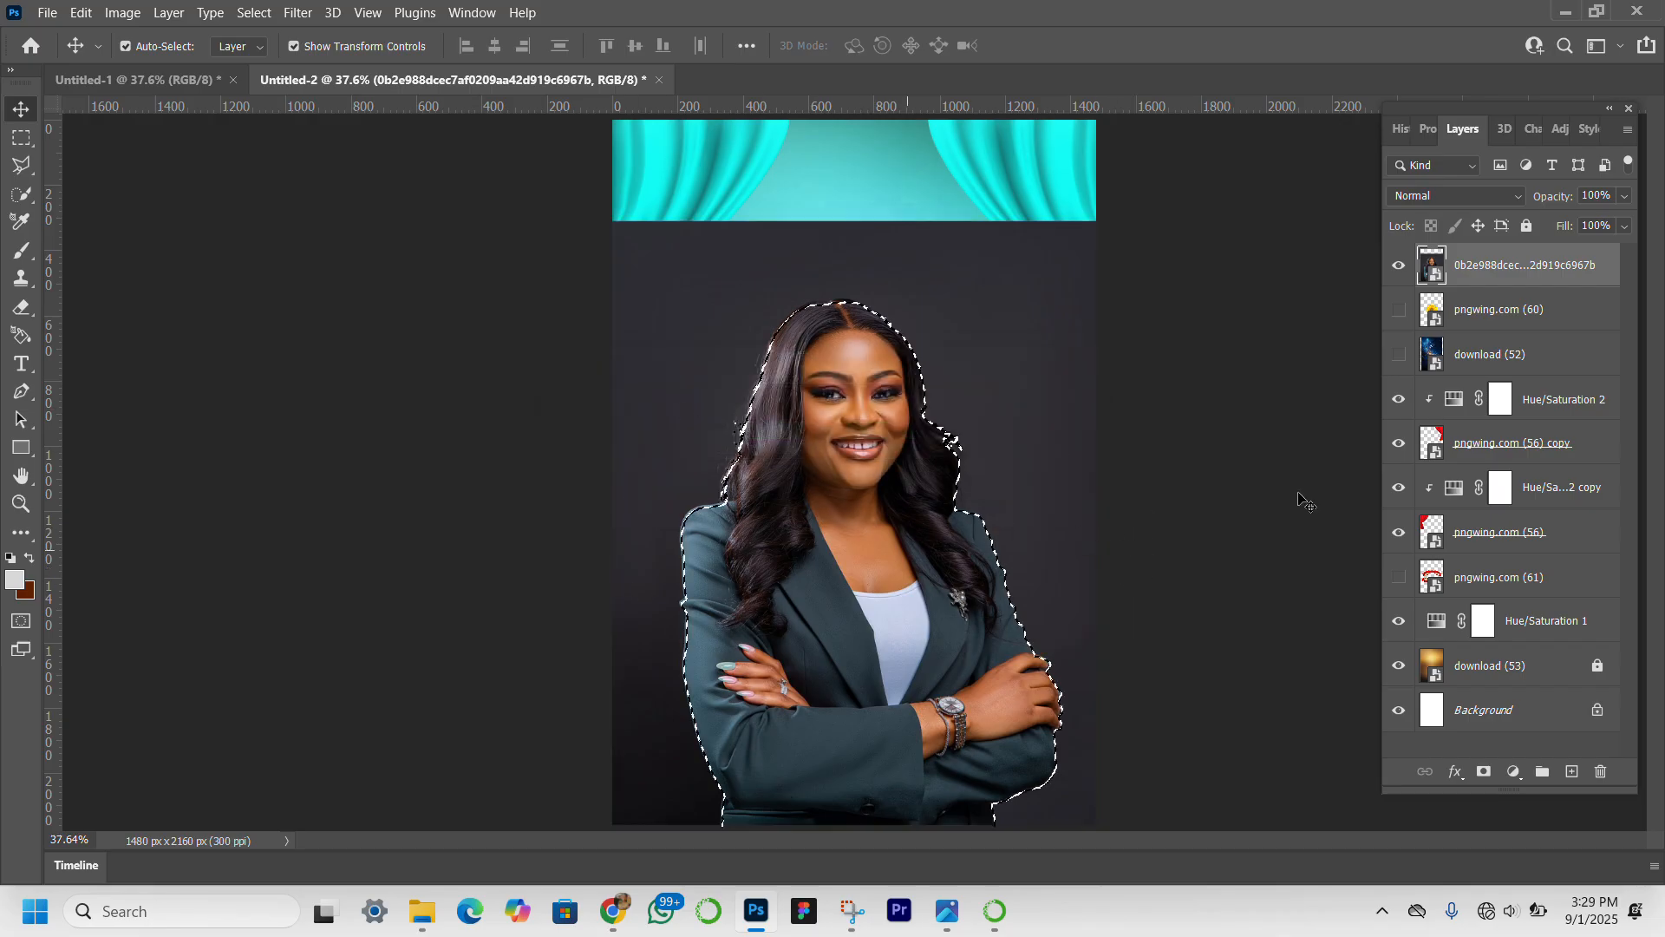
pyautogui.click(1484, 772)
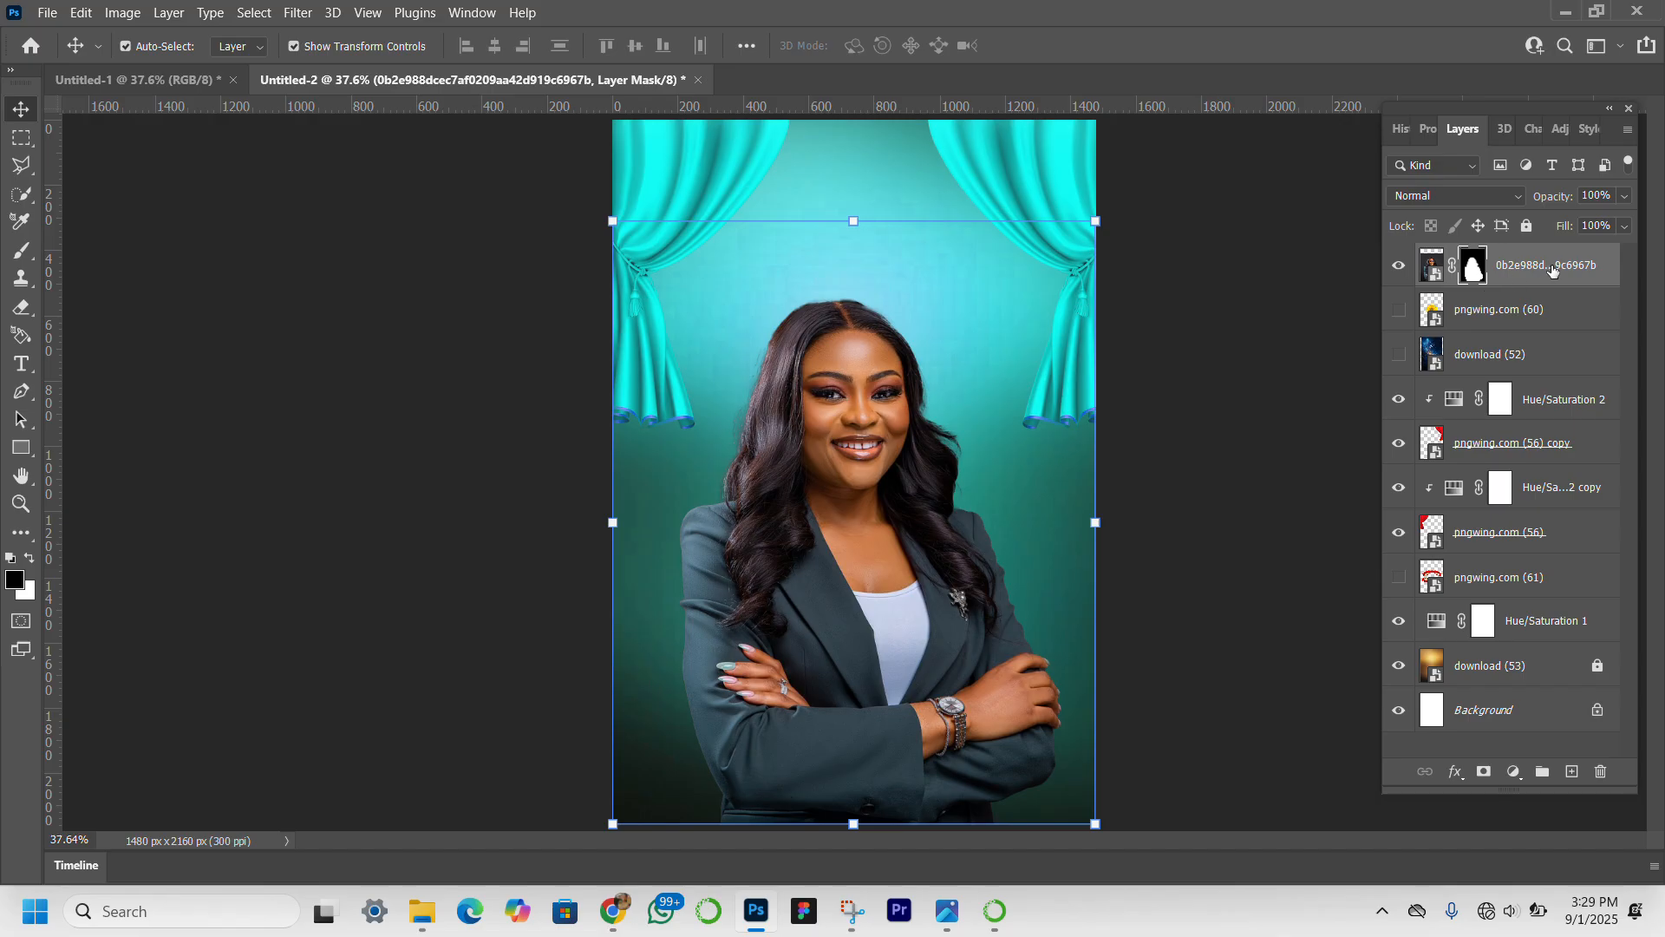
# Show the sunflower layer pngwing.com (60) and move it above the portrait layer.
pyautogui.click(1400, 311)
pyautogui.click(1541, 318)
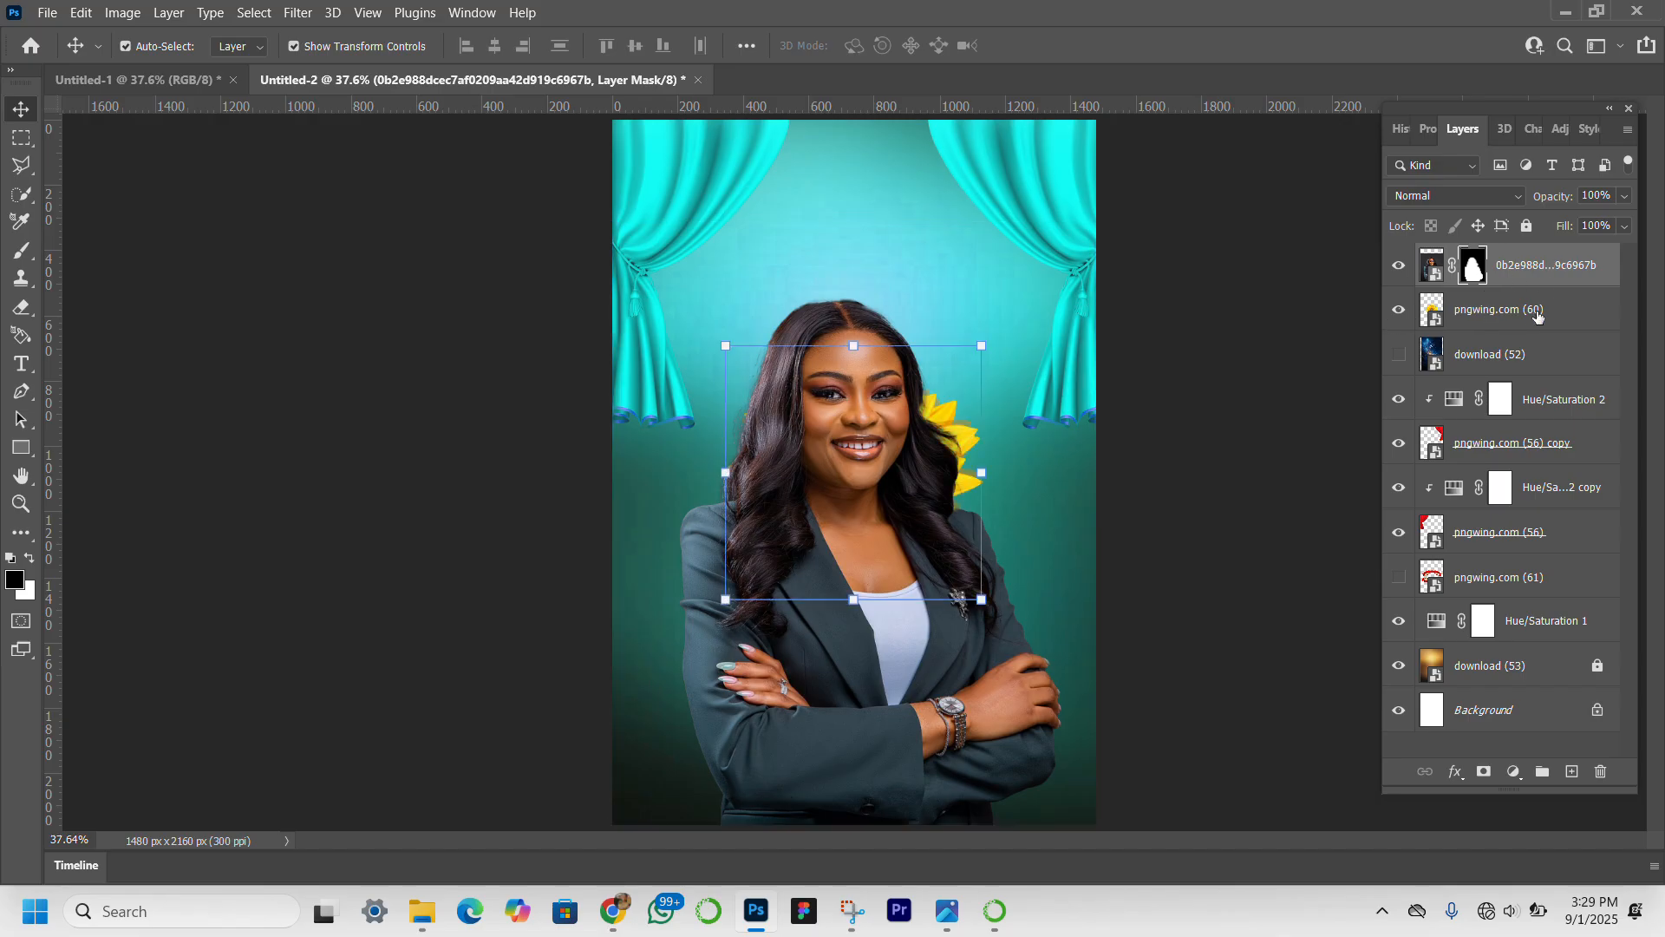
pyautogui.moveTo(1565, 318); pyautogui.dragTo(1556, 257)
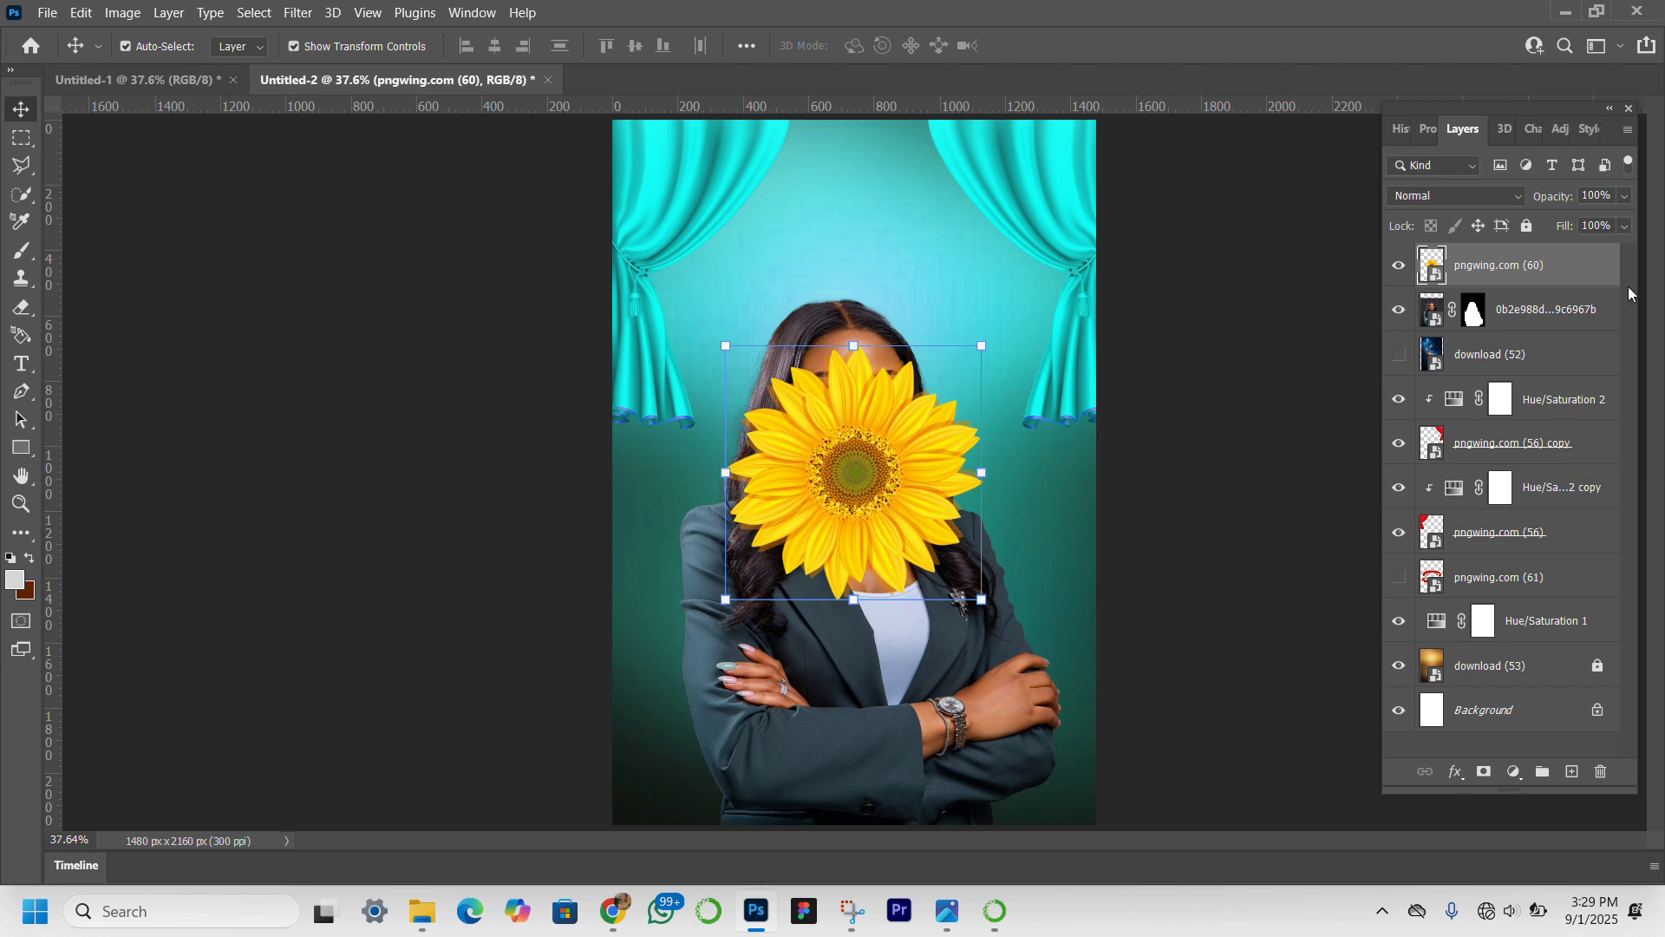
# Add a Hue/Saturation adjustment clipped to the sunflower with the hue set to 134, and select the sunflower layer.
pyautogui.click(1514, 771)
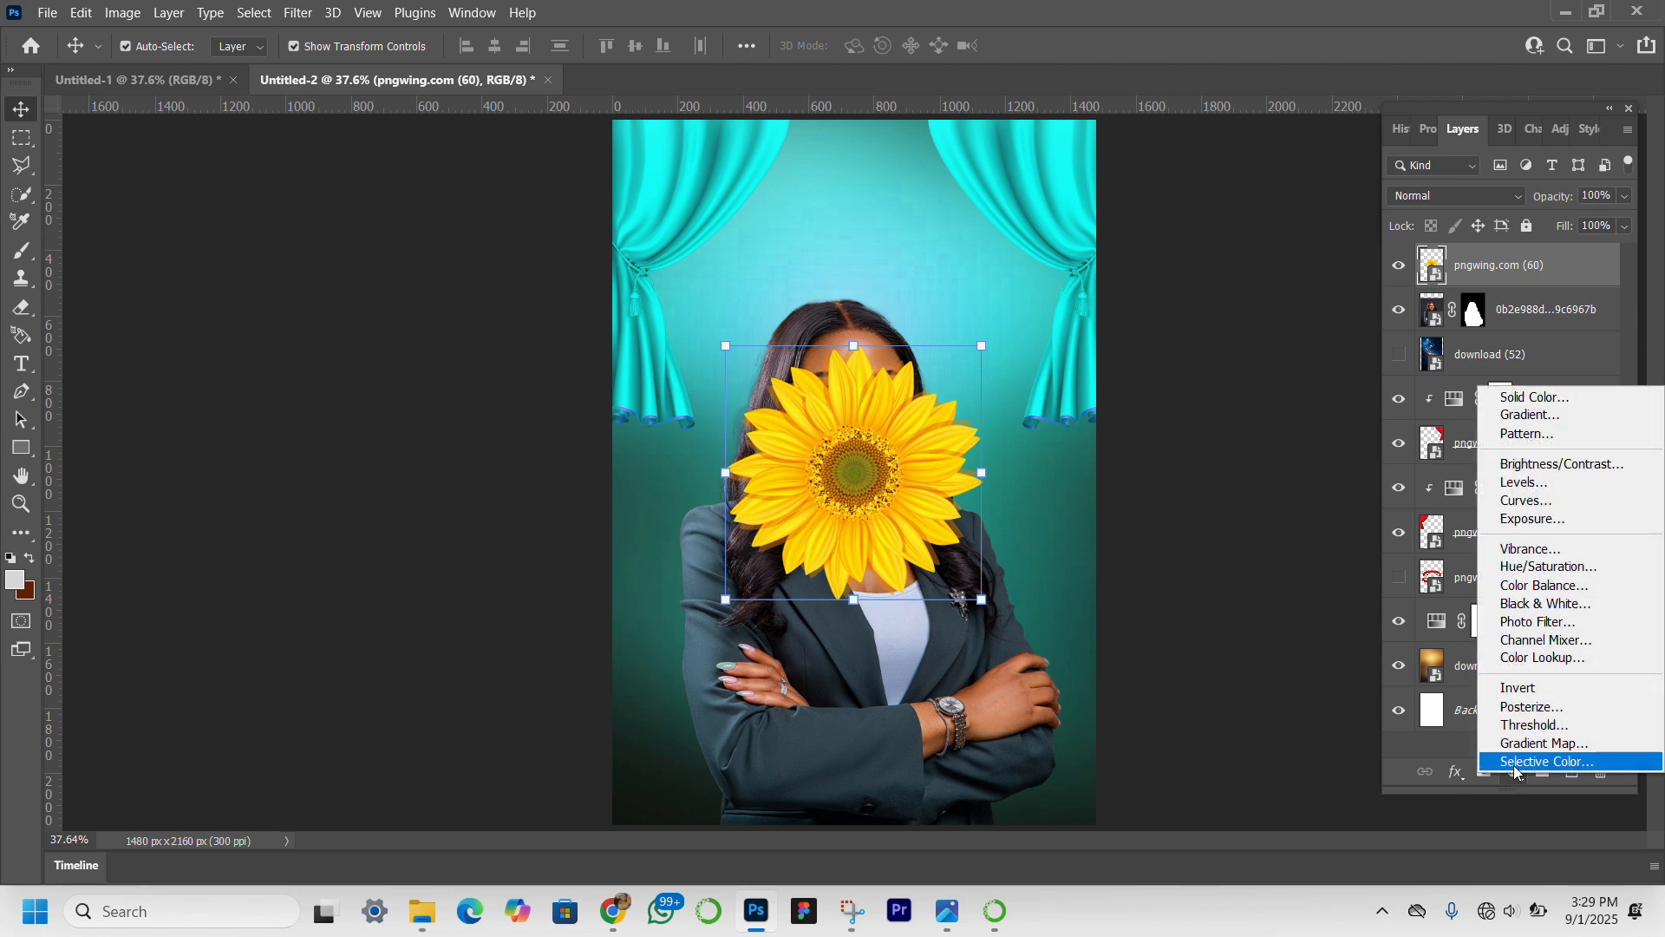
pyautogui.click(1535, 567)
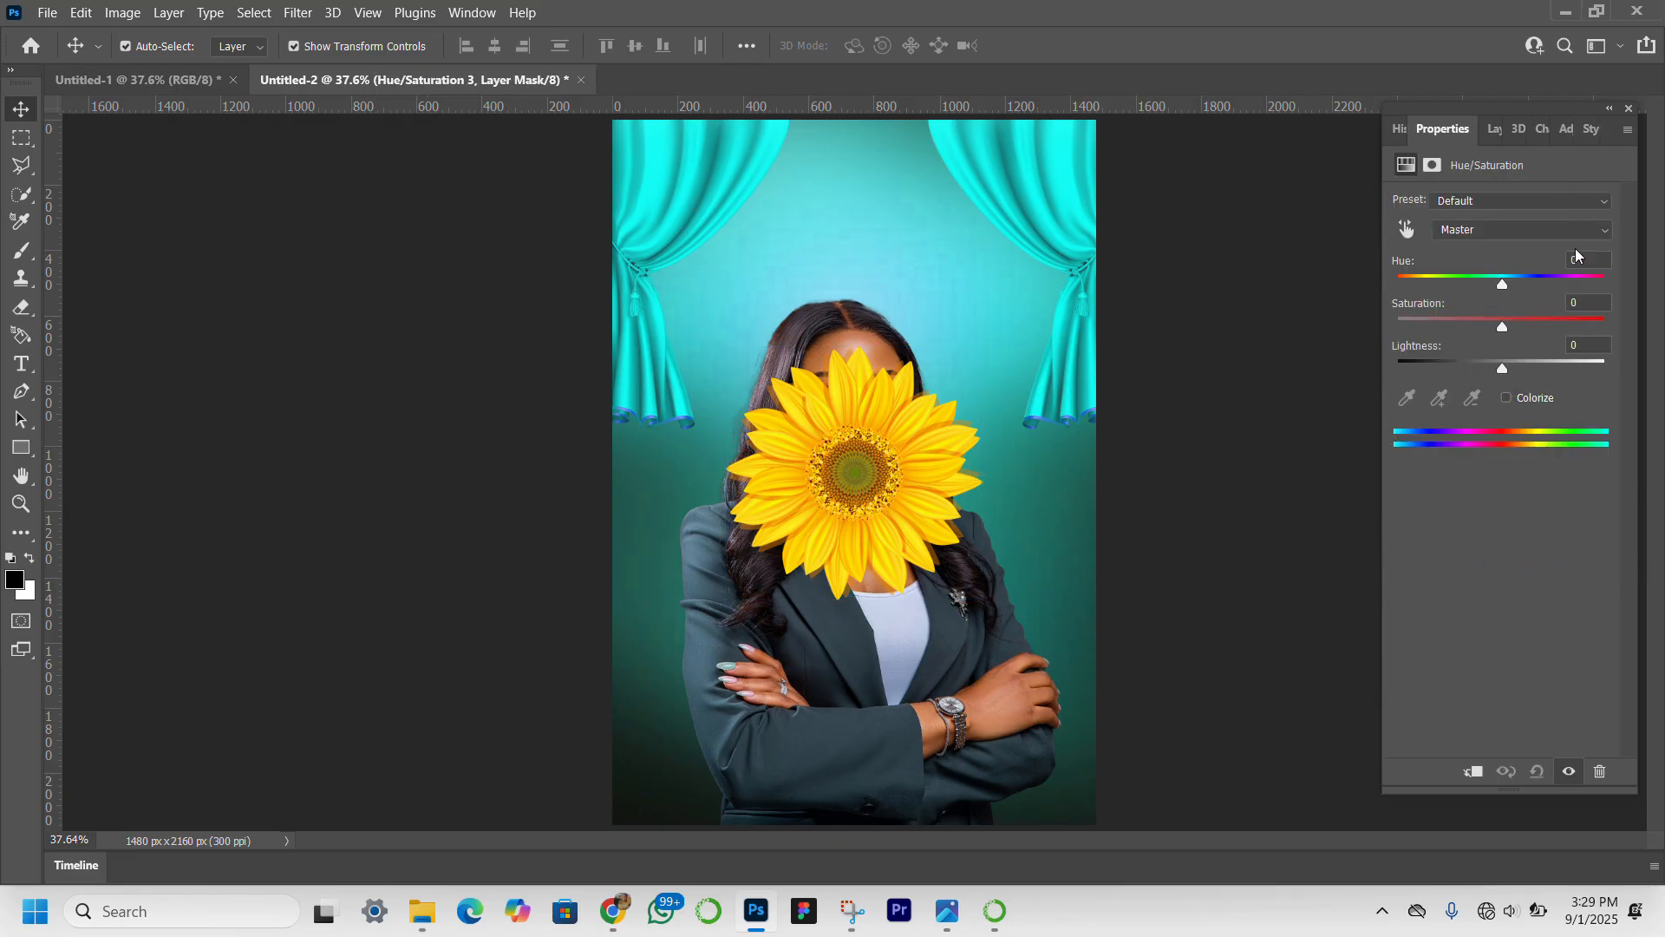
pyautogui.write('134')
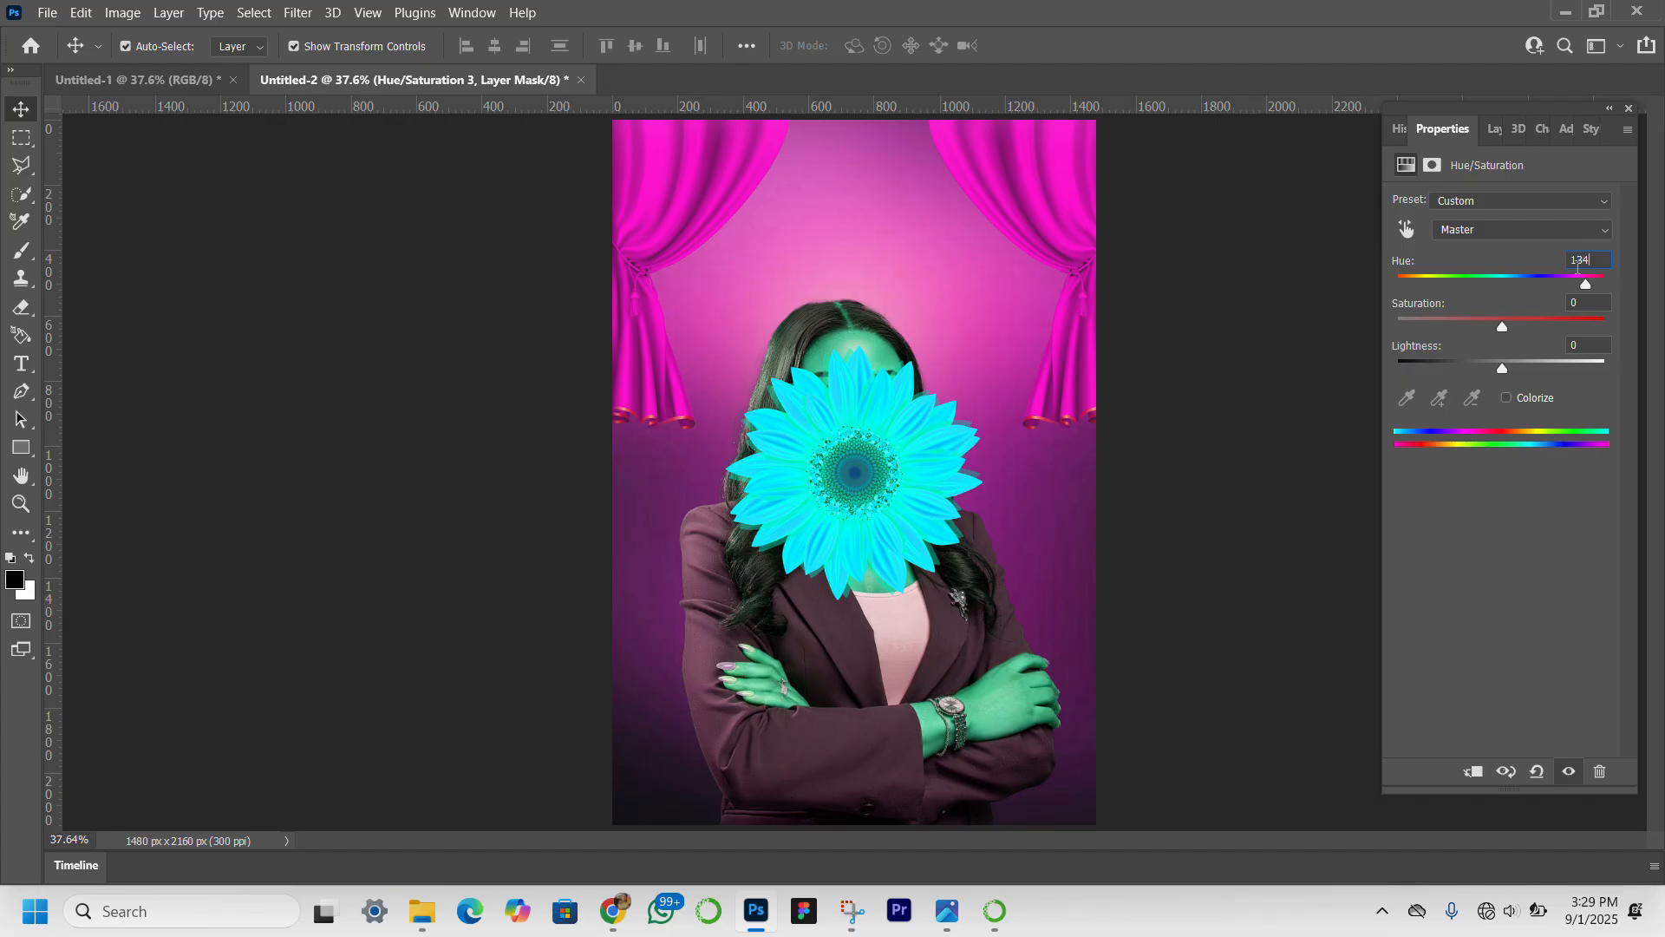
pyautogui.press('Return')
pyautogui.click(1473, 771)
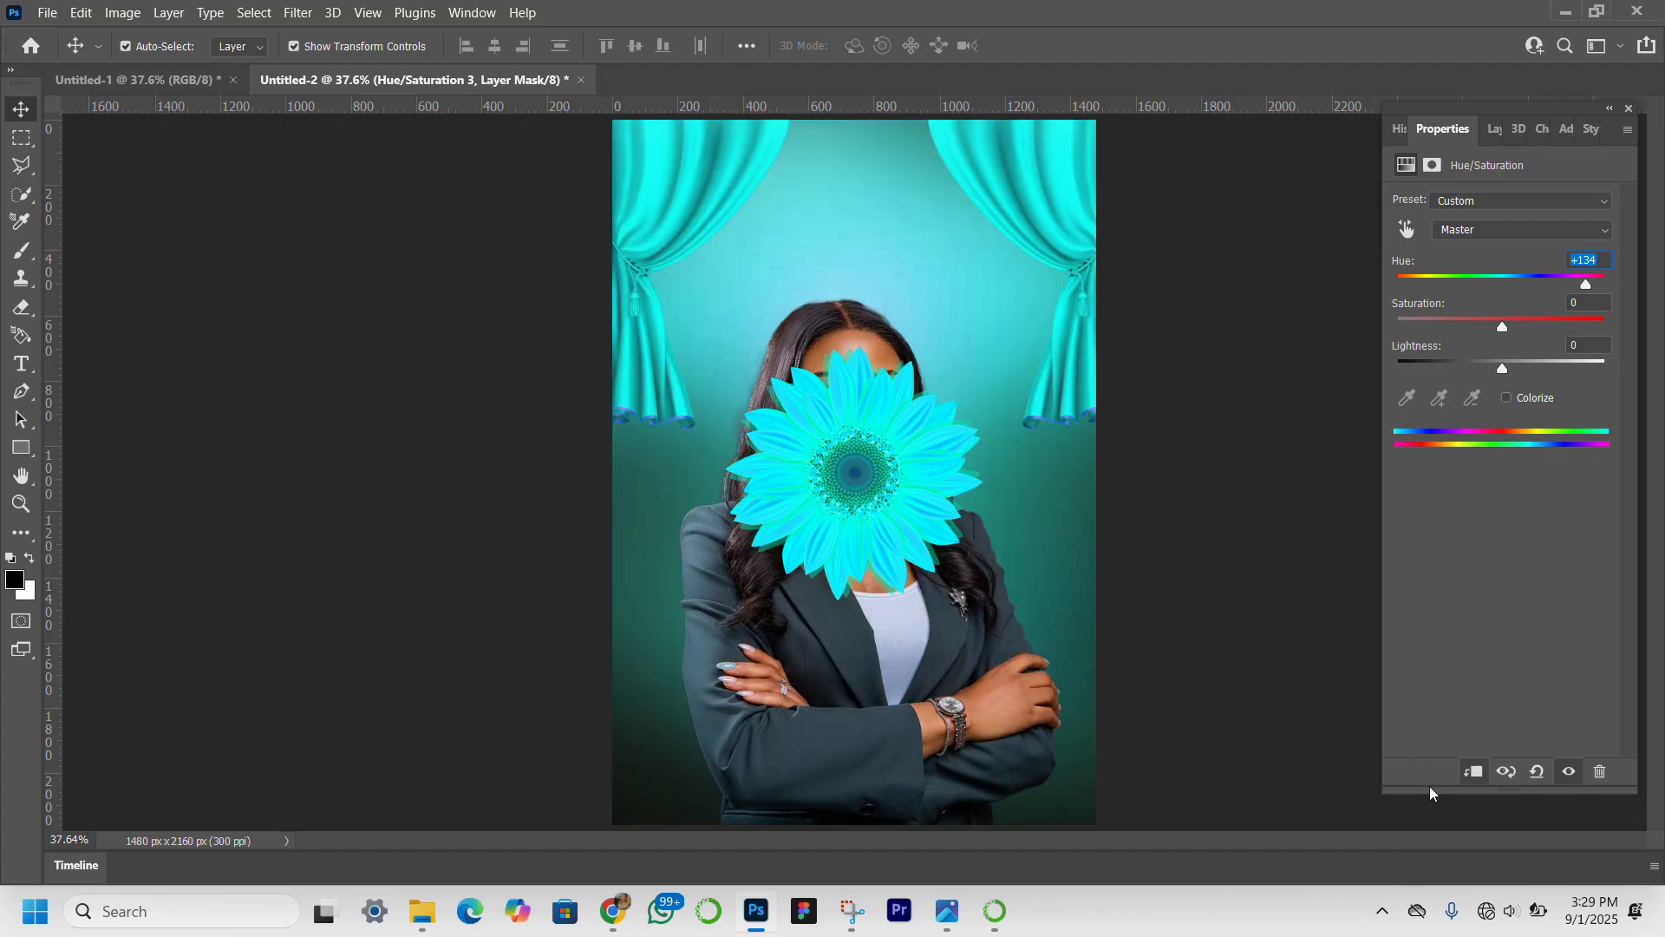
pyautogui.click(1493, 130)
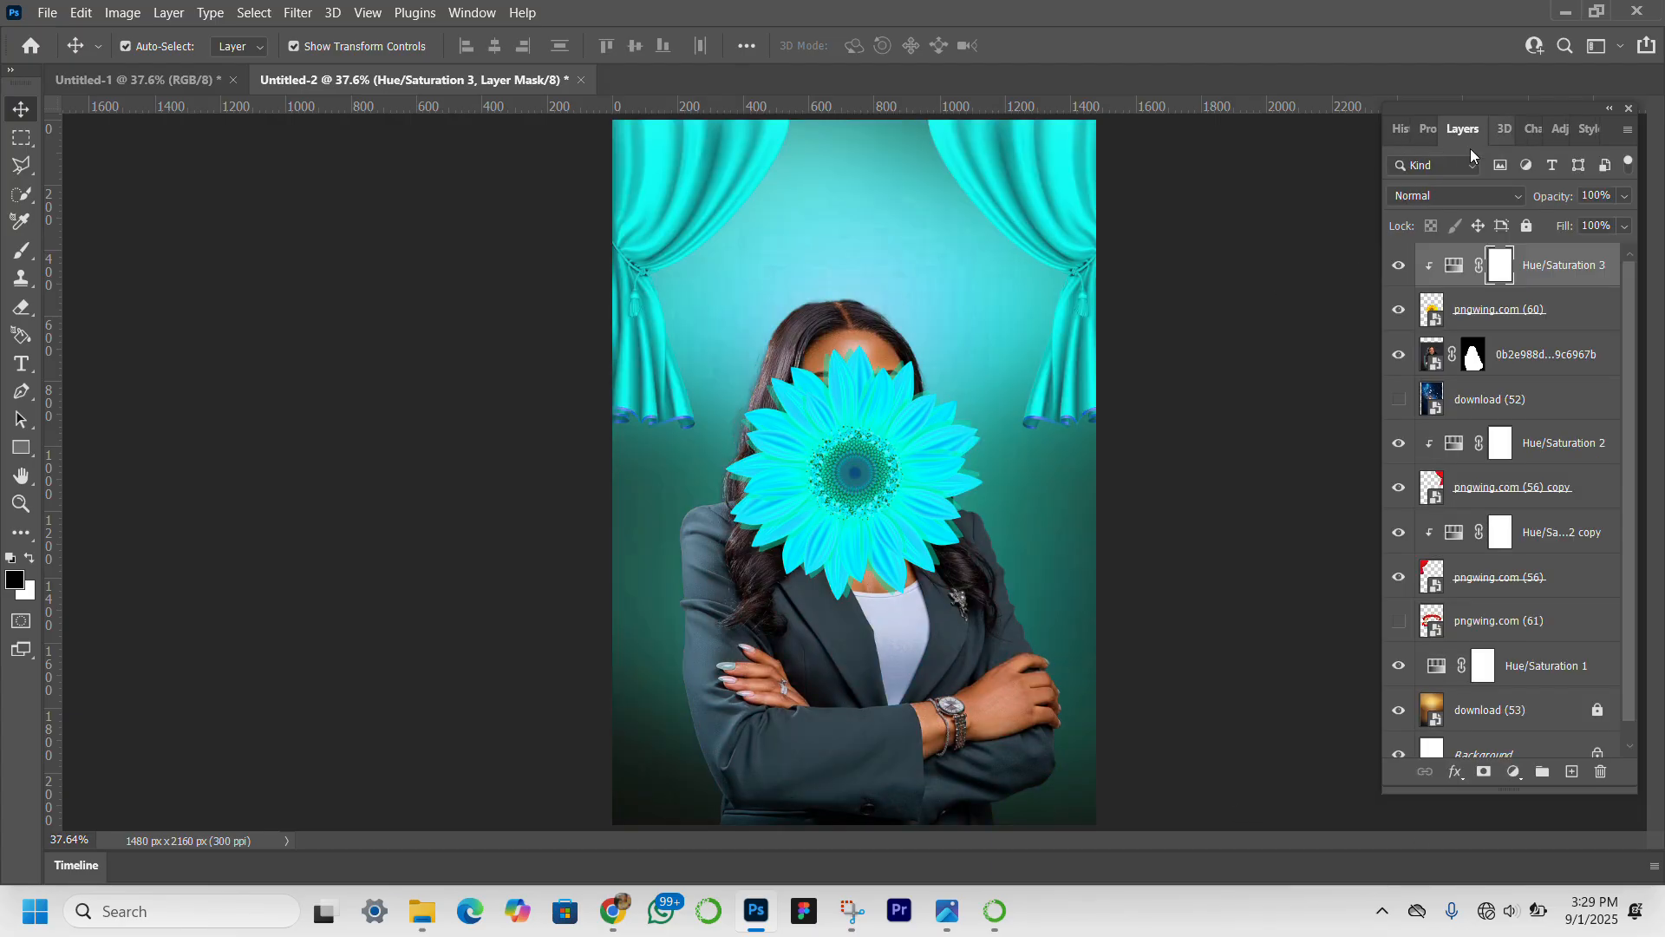
pyautogui.click(861, 436)
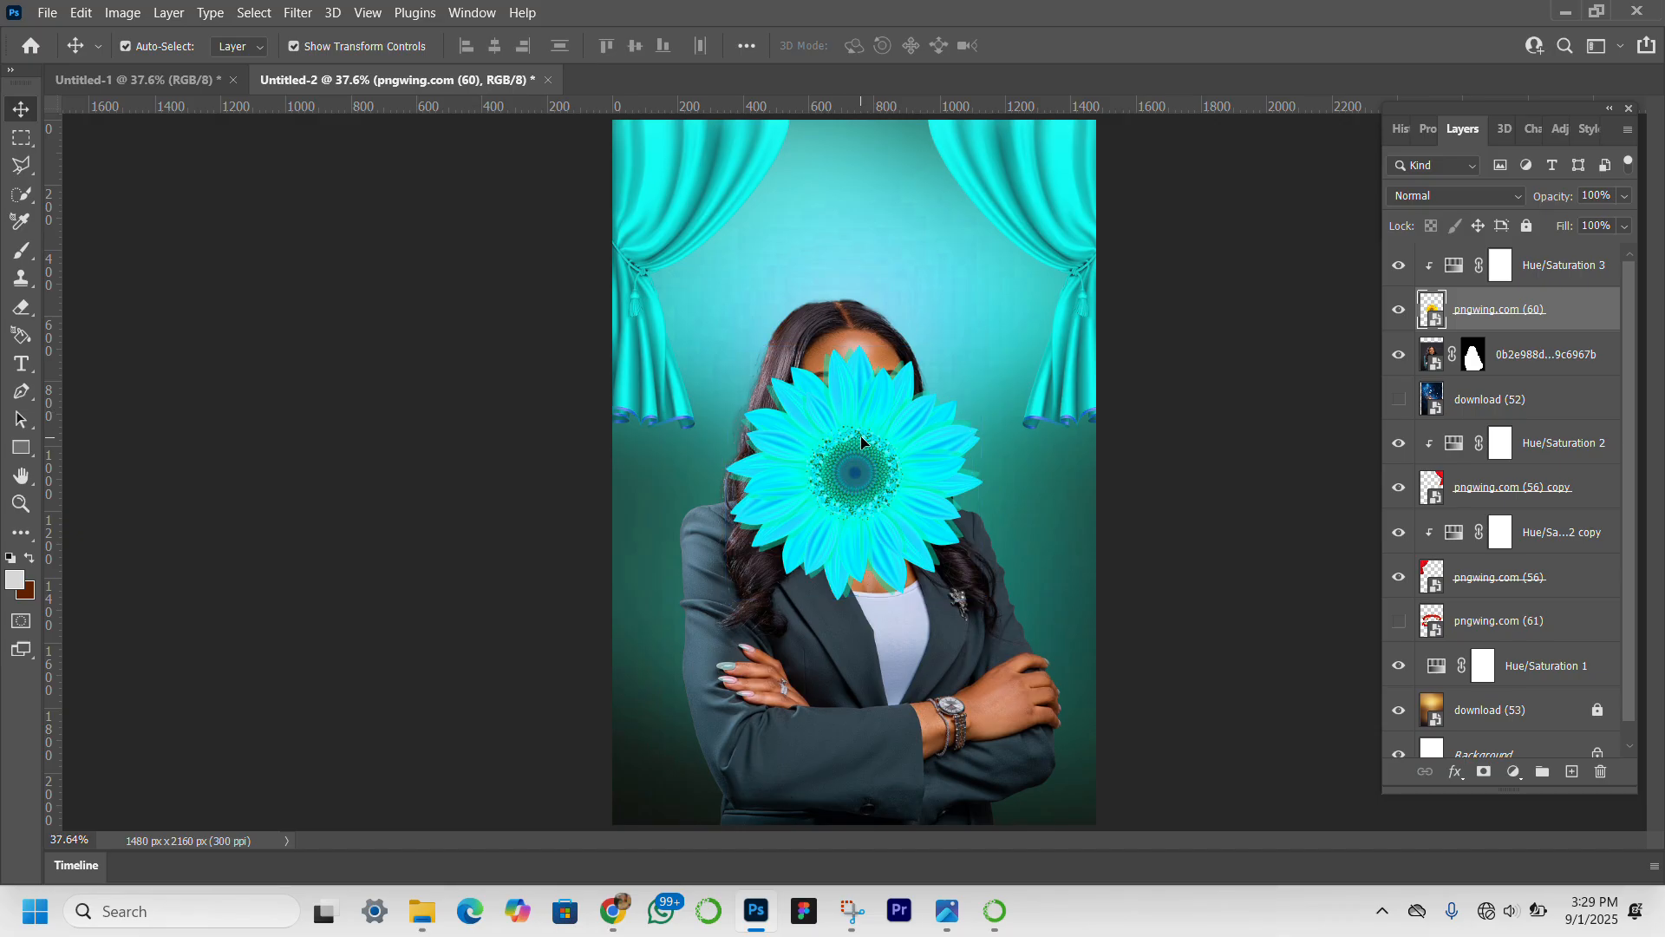
# Move the sunflower into the canvas's bottom-left corner and apply a Motion Blur with an angle of 1° and a distance of 61 pixels.
pyautogui.moveTo(860, 435); pyautogui.dragTo(653, 739)
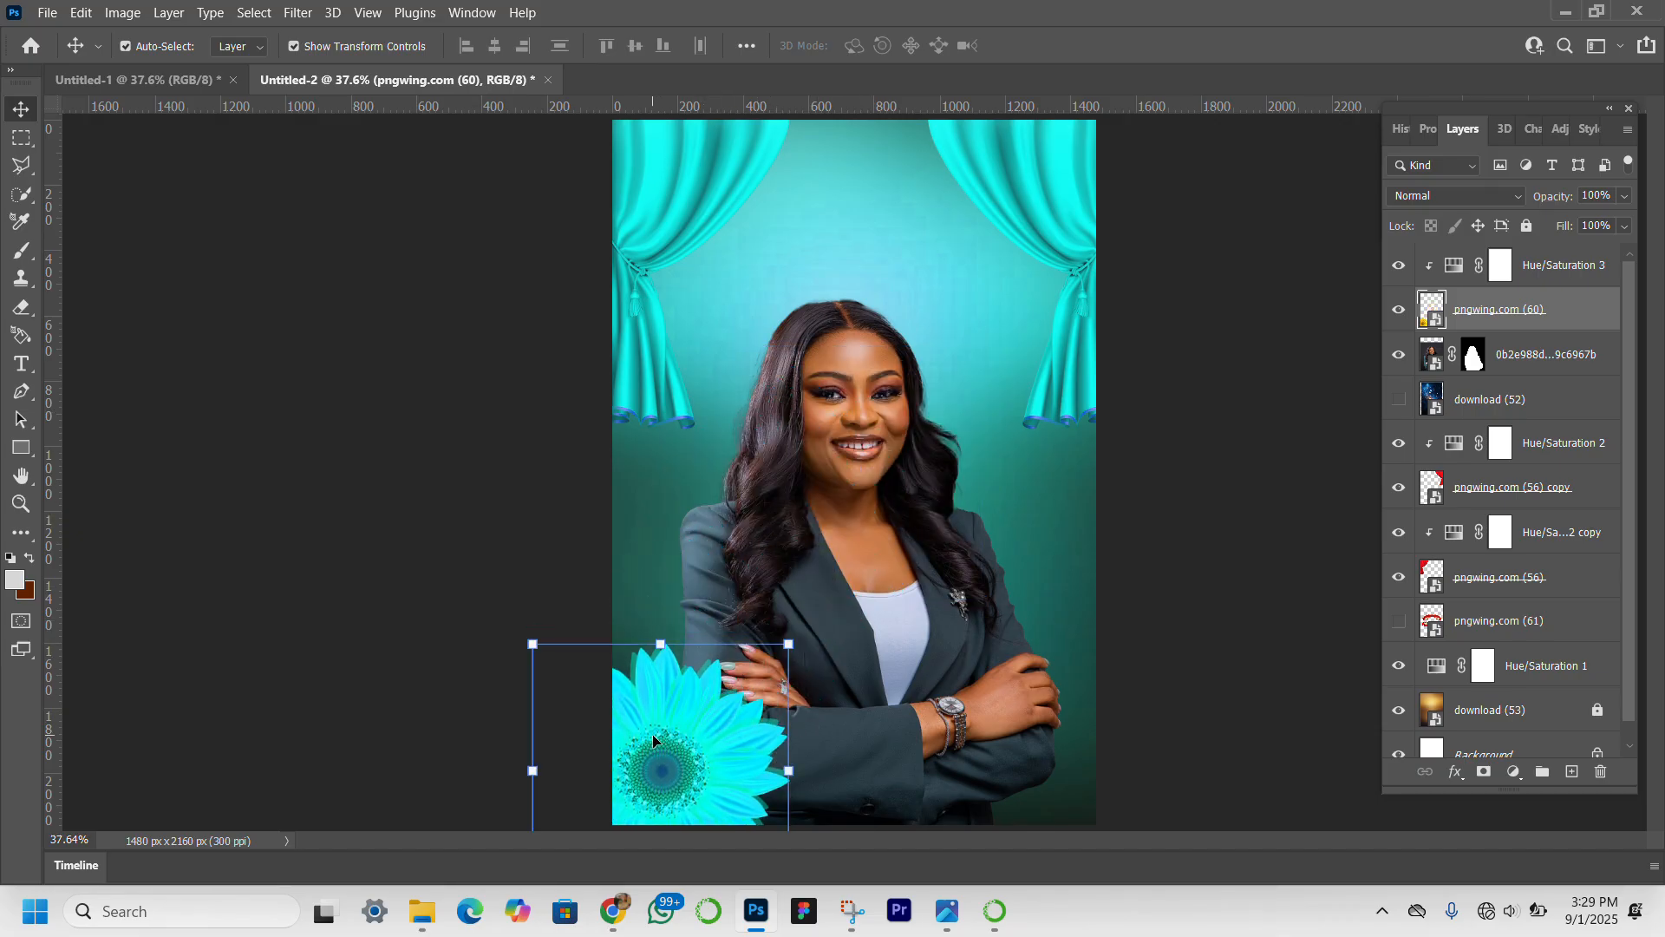
pyautogui.click(298, 12)
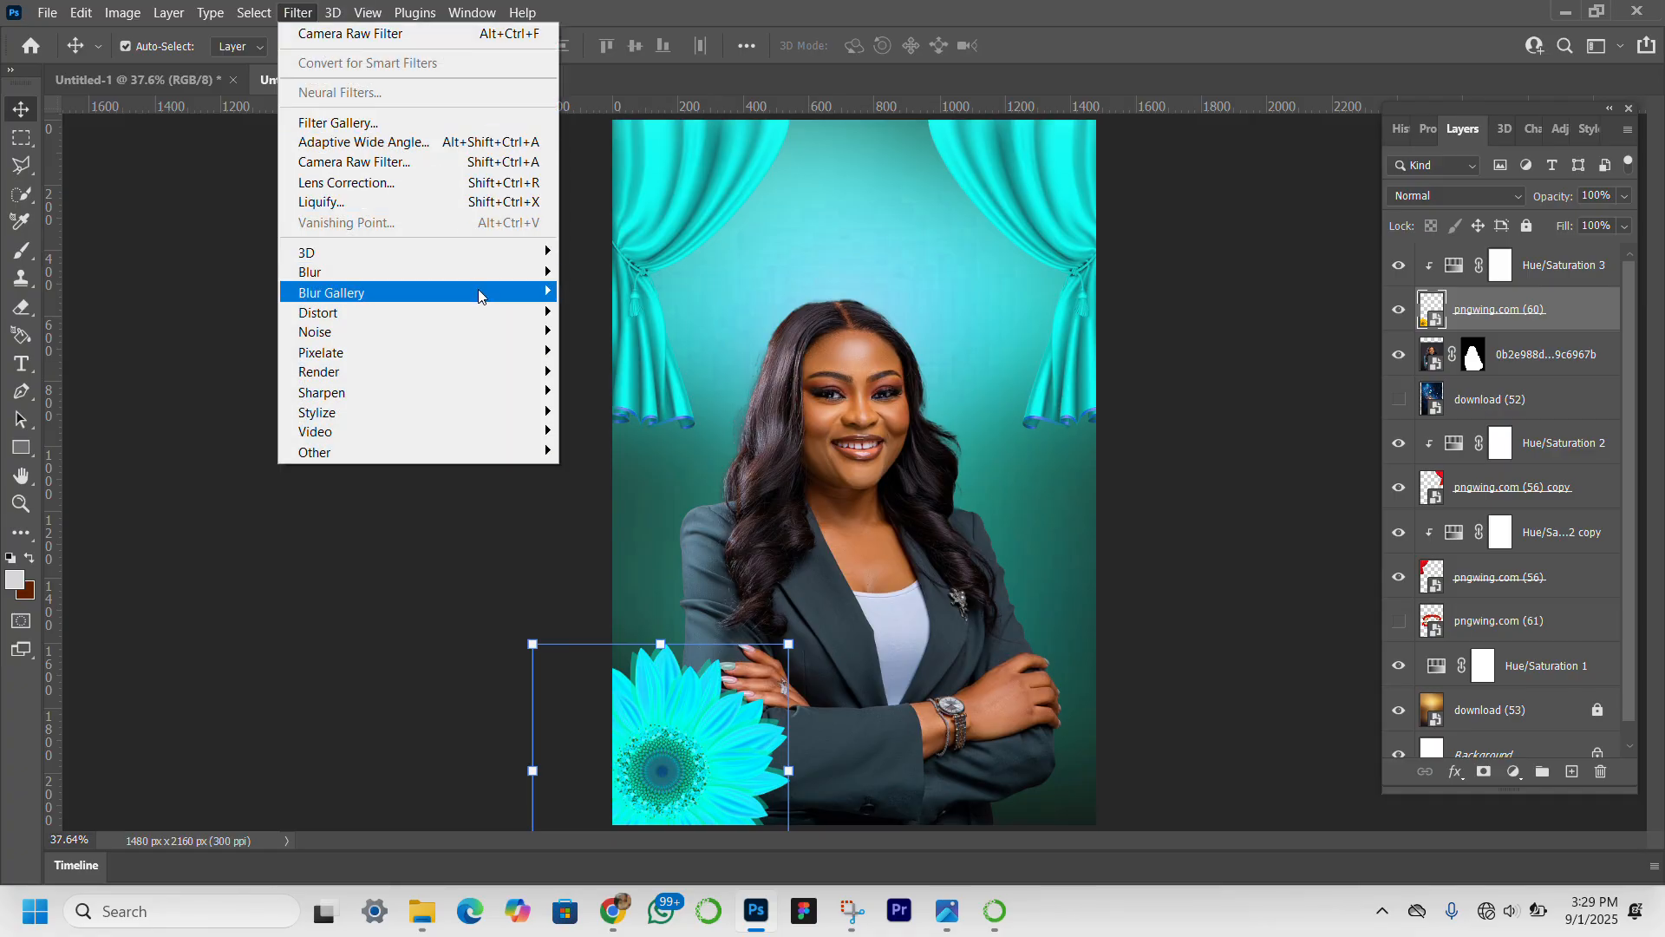
pyautogui.moveTo(496, 274)
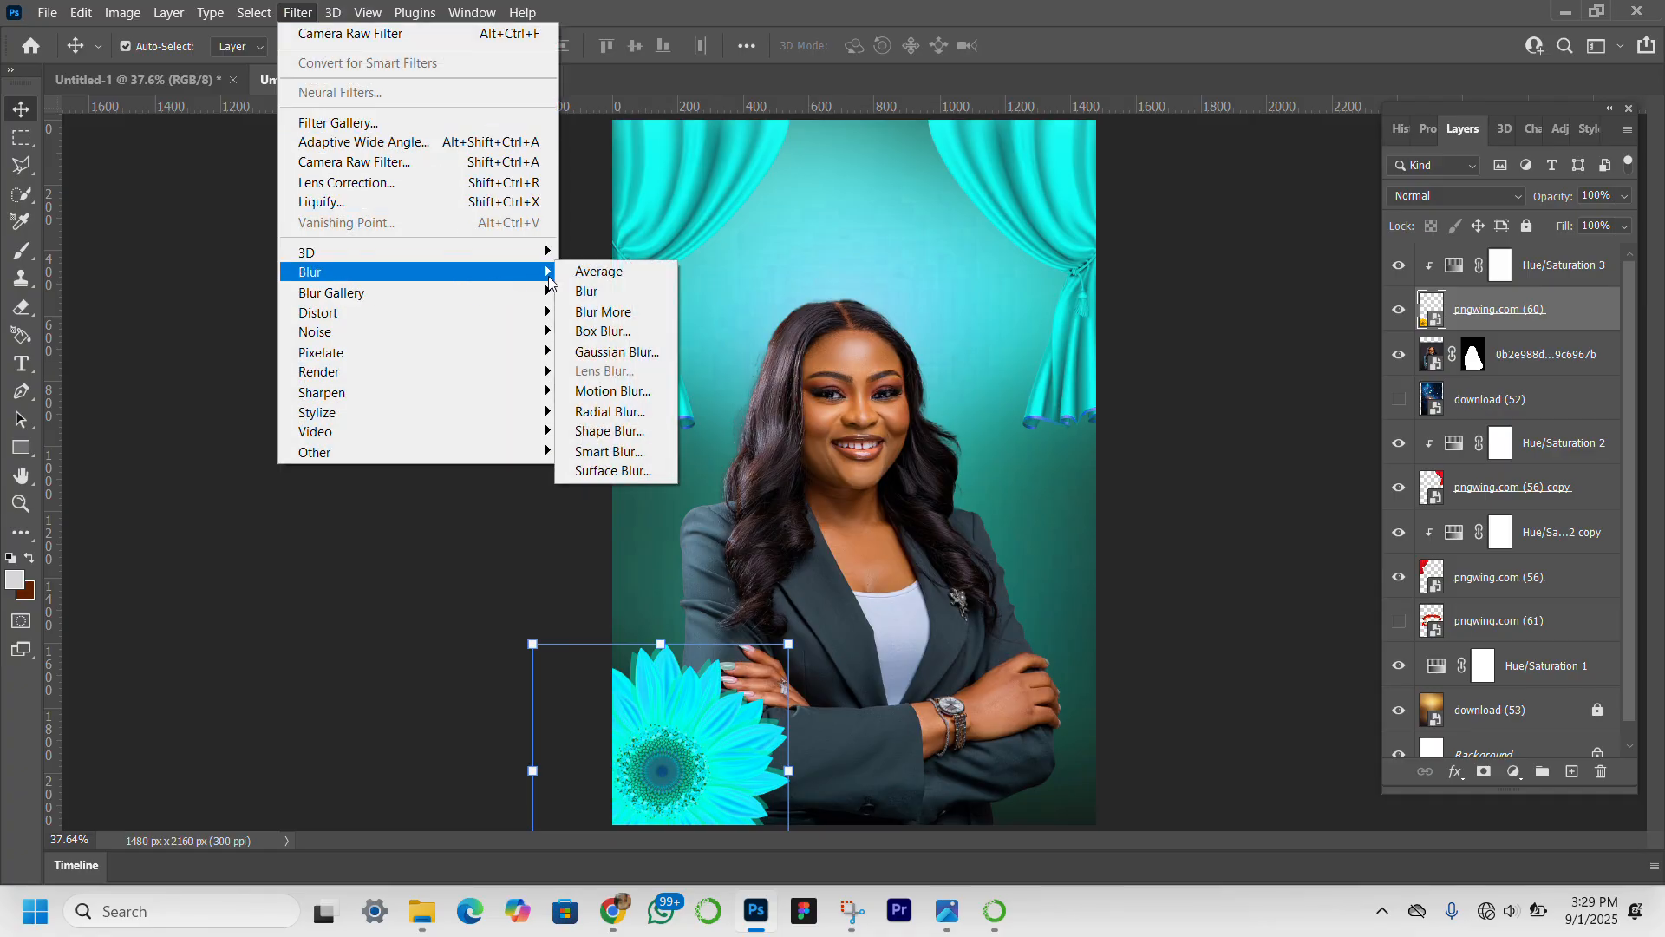
pyautogui.click(611, 390)
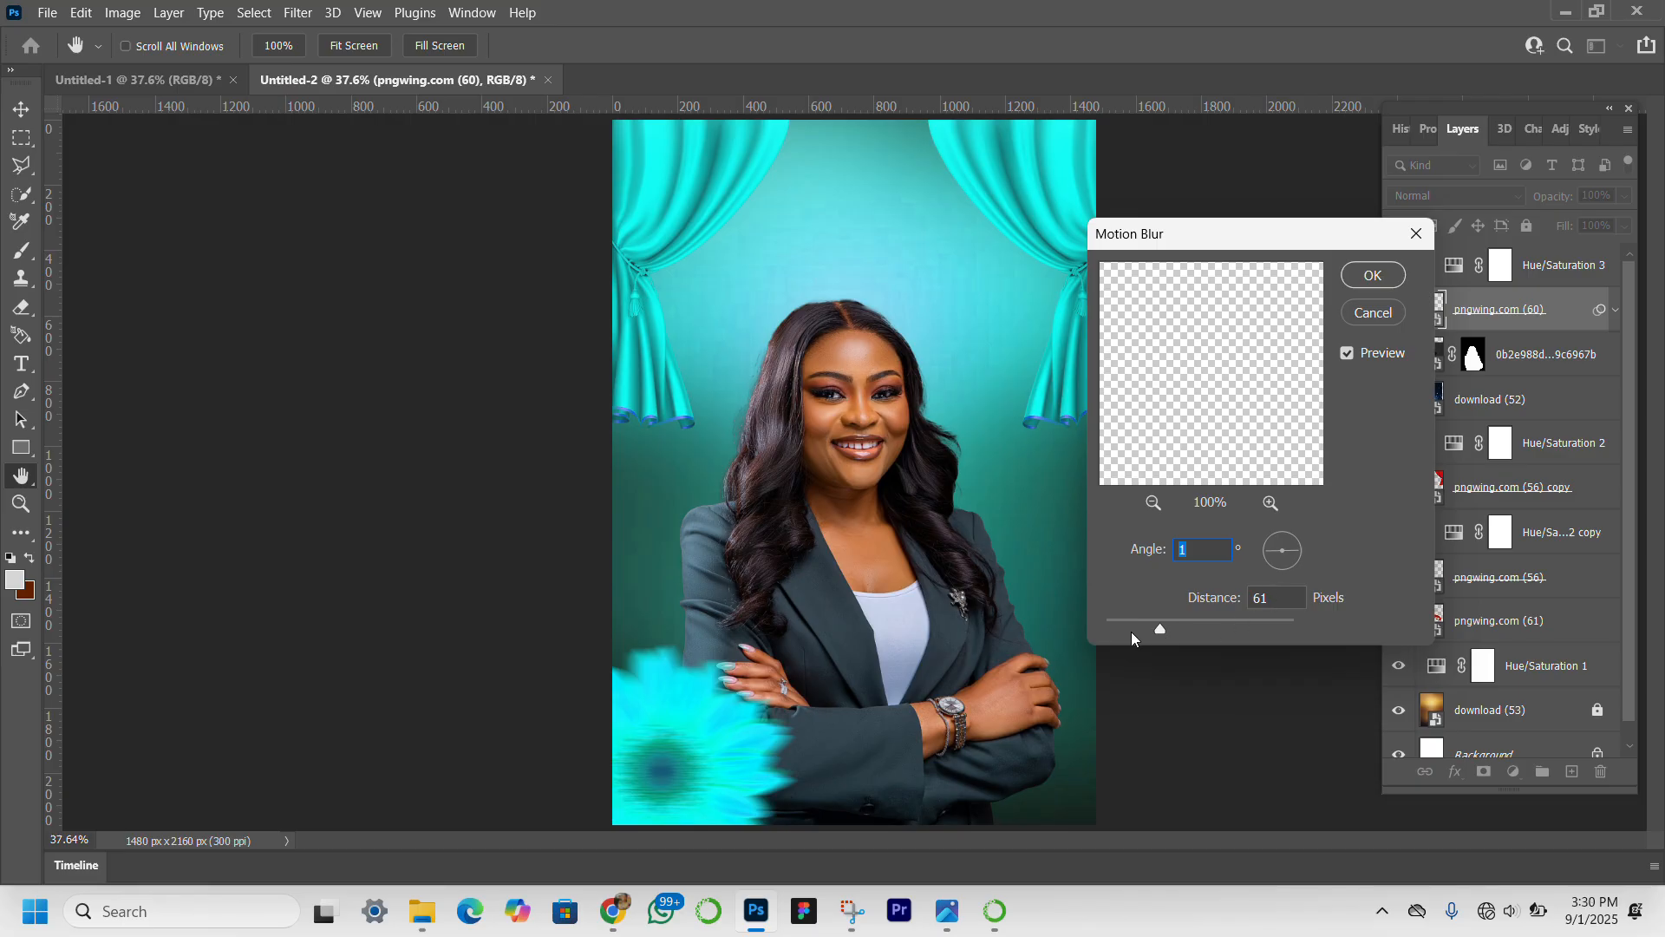
pyautogui.click(1373, 277)
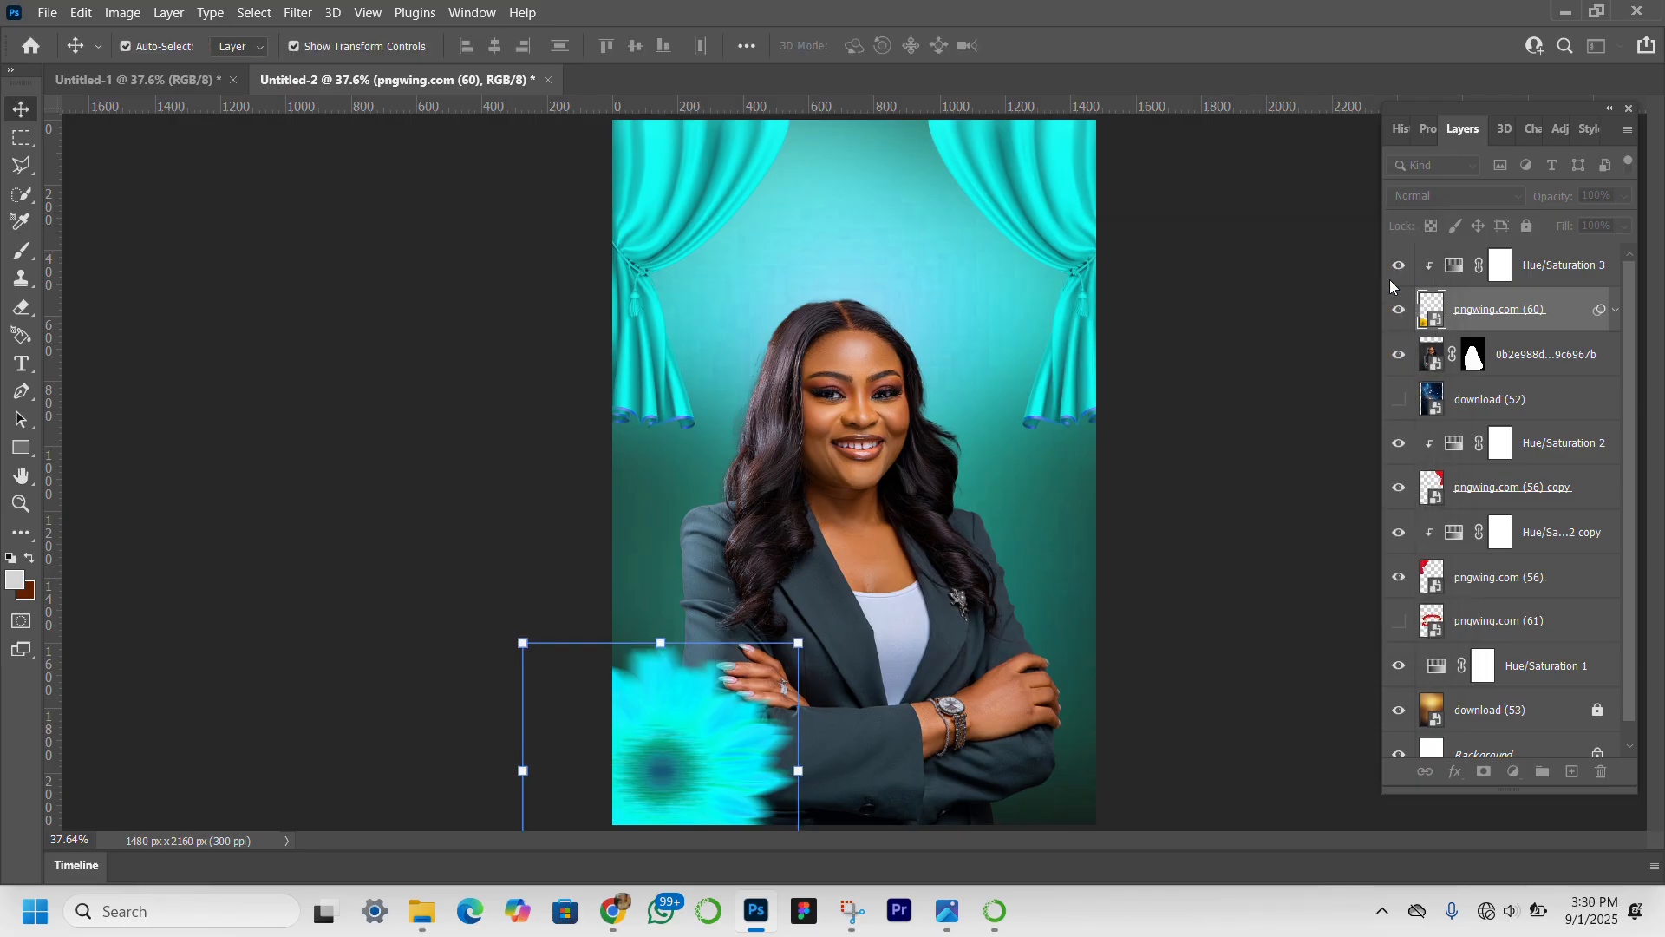
# Group the sunflower with its Hue/Saturation 3 adjustment, duplicate the group and move the copy to the canvas's bottom-right corner.
pyautogui.click(1546, 268)
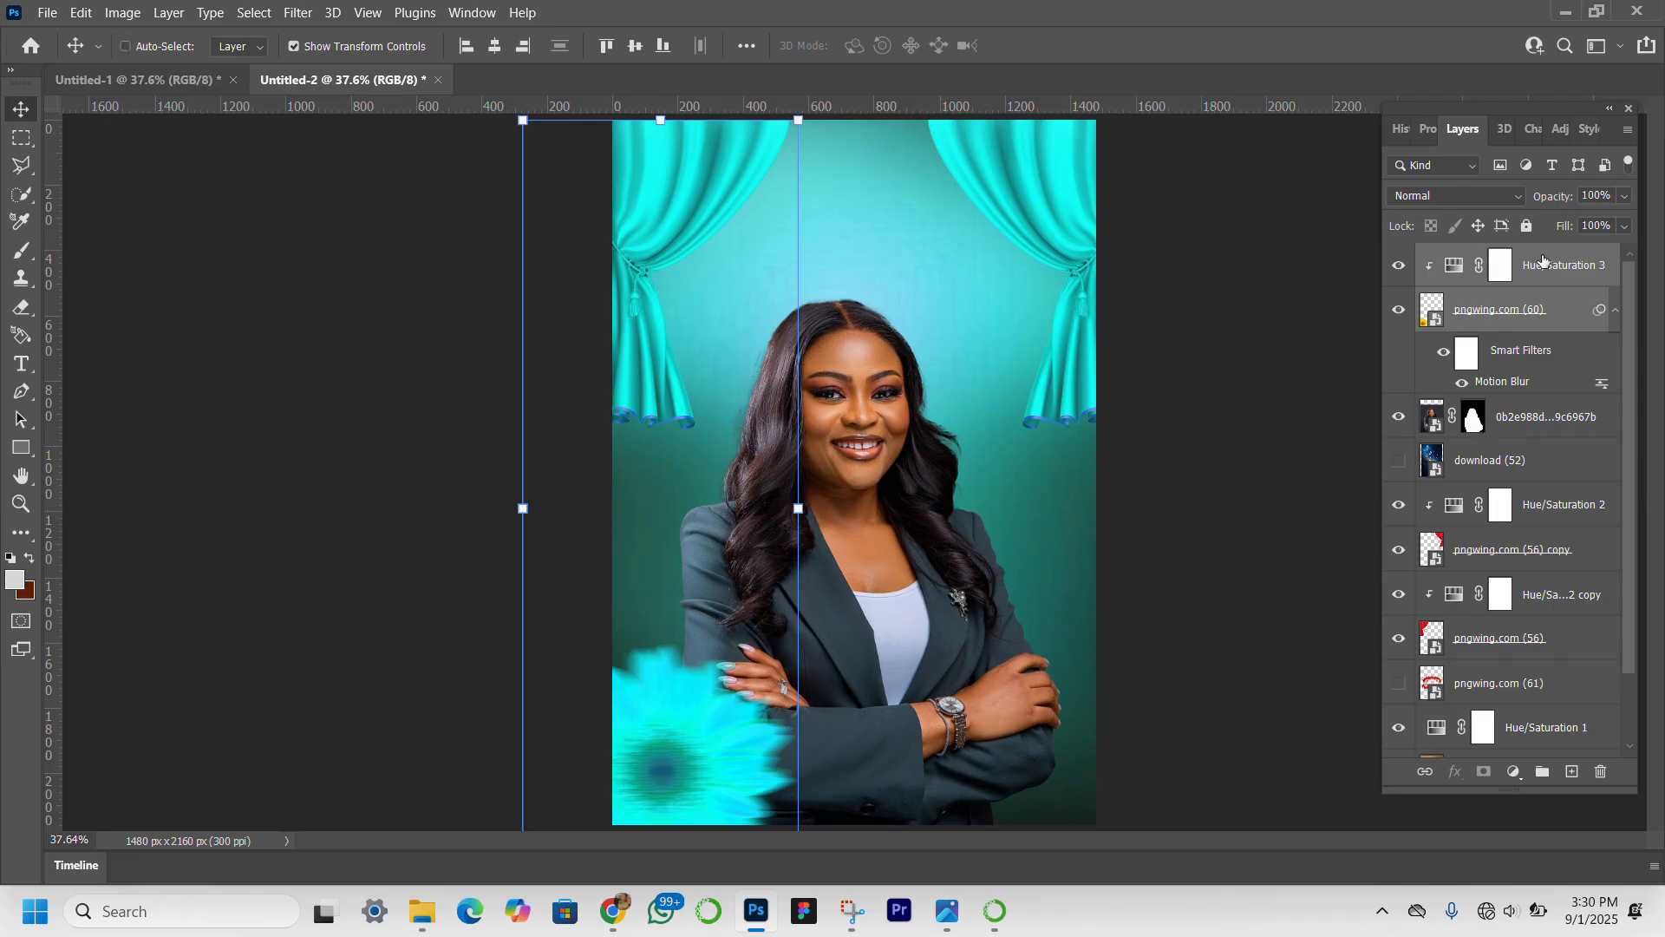
pyautogui.hotkey('ctrl', 'g')
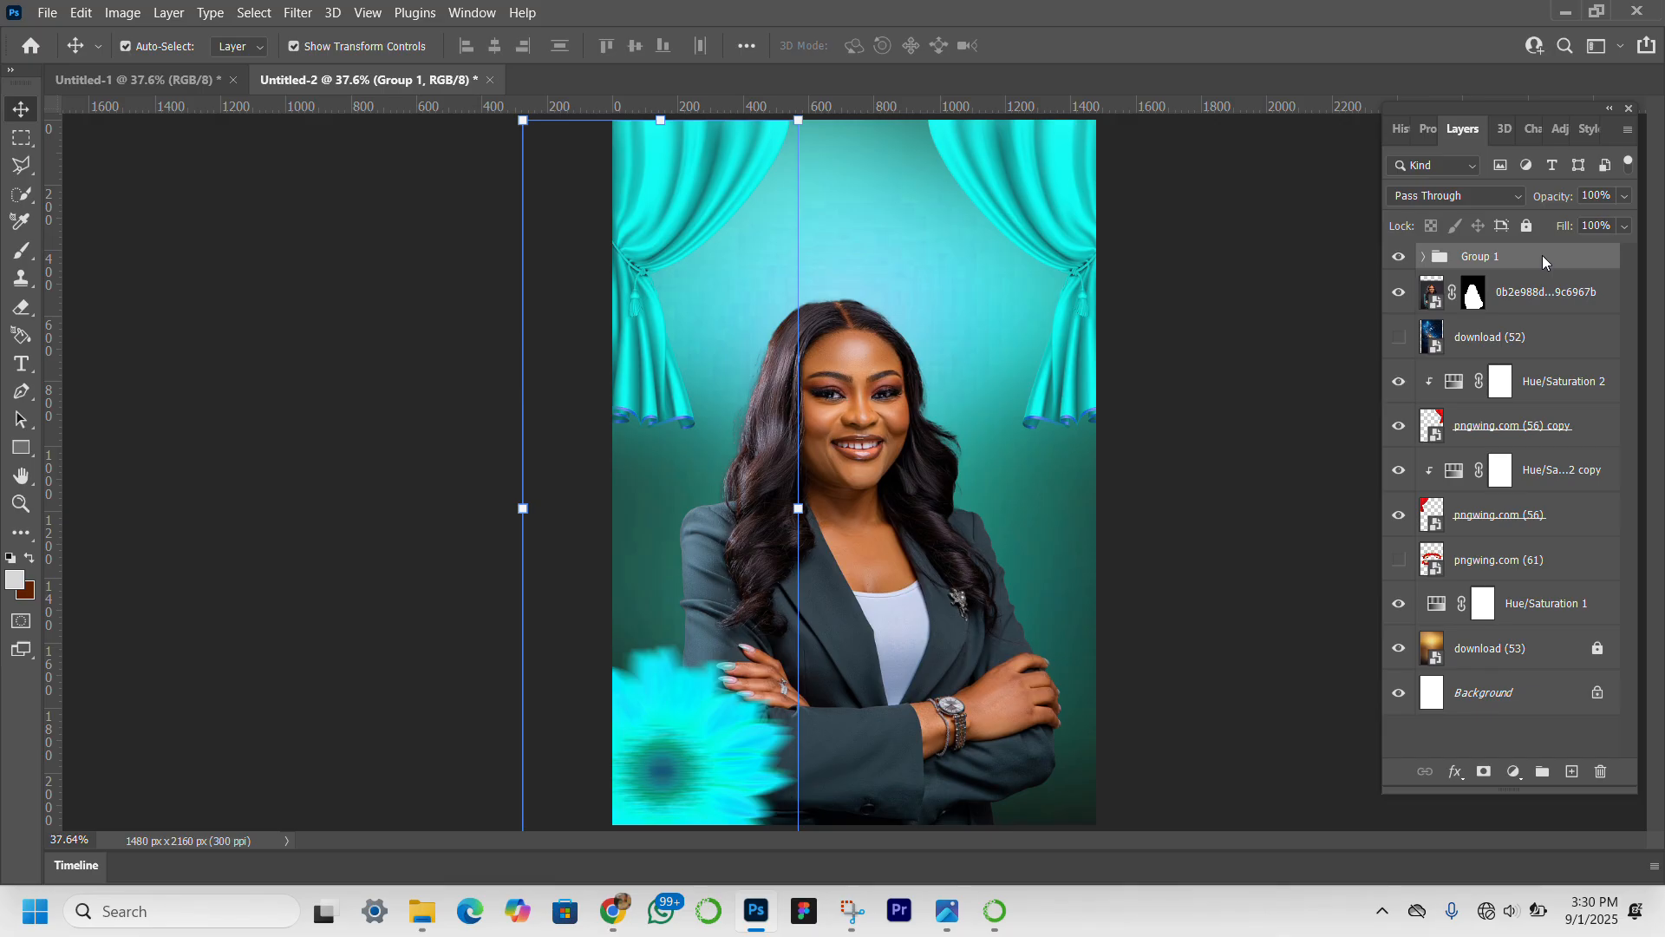
pyautogui.hotkey('ctrl', 'j')
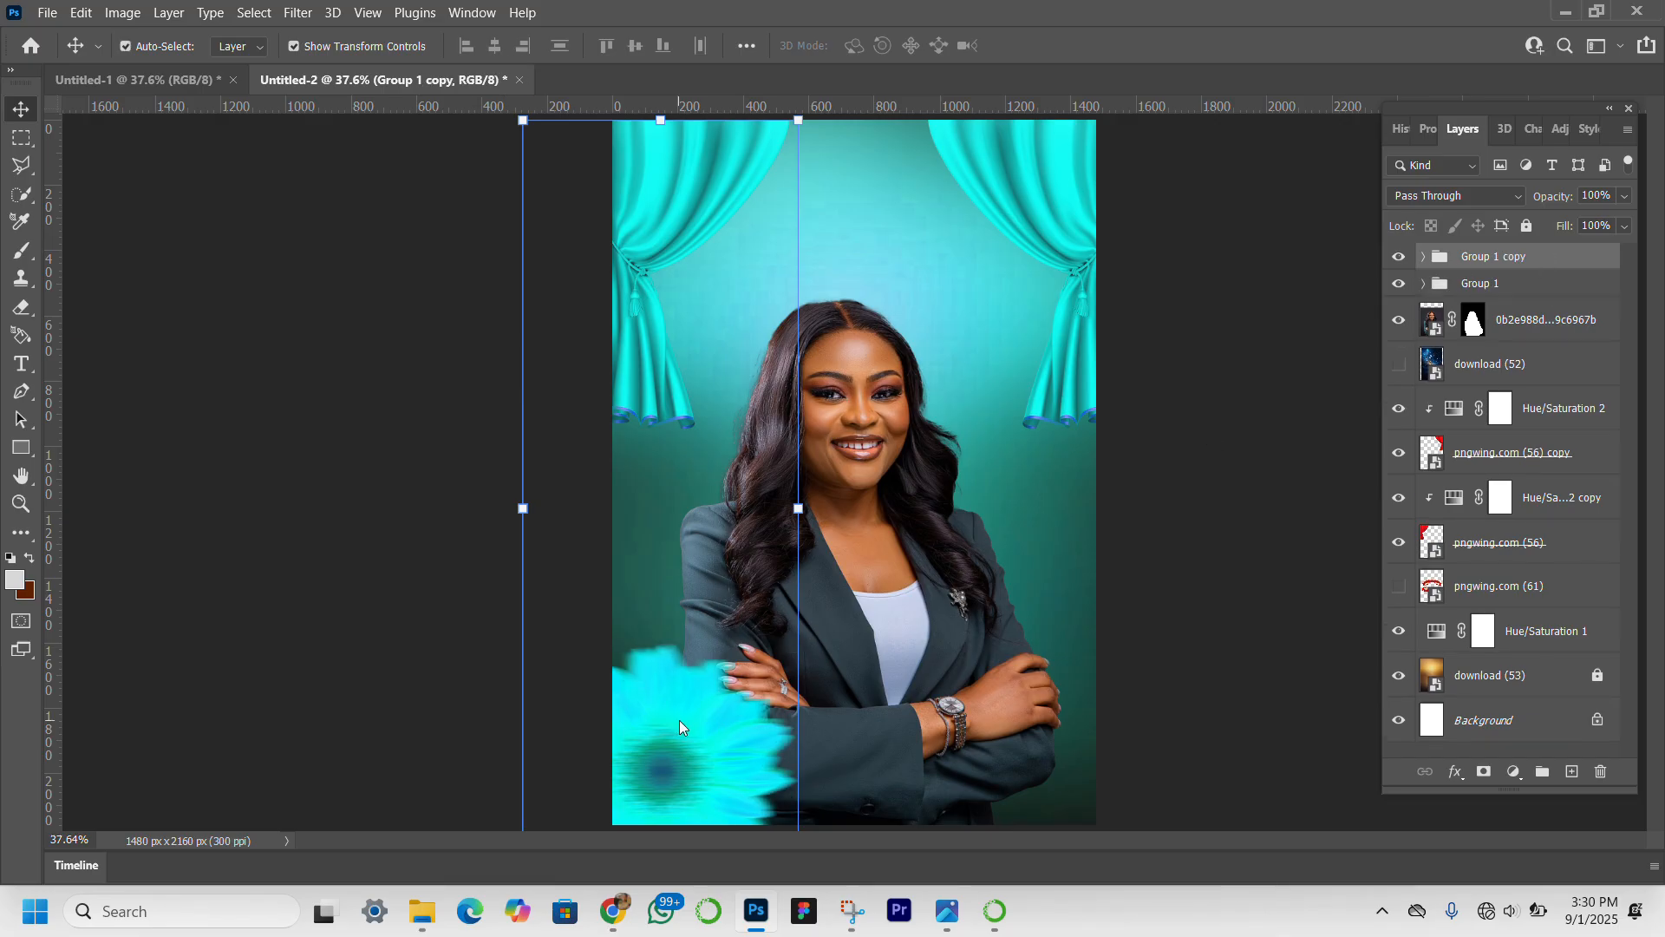
pyautogui.hotkey('ctrl', 't')
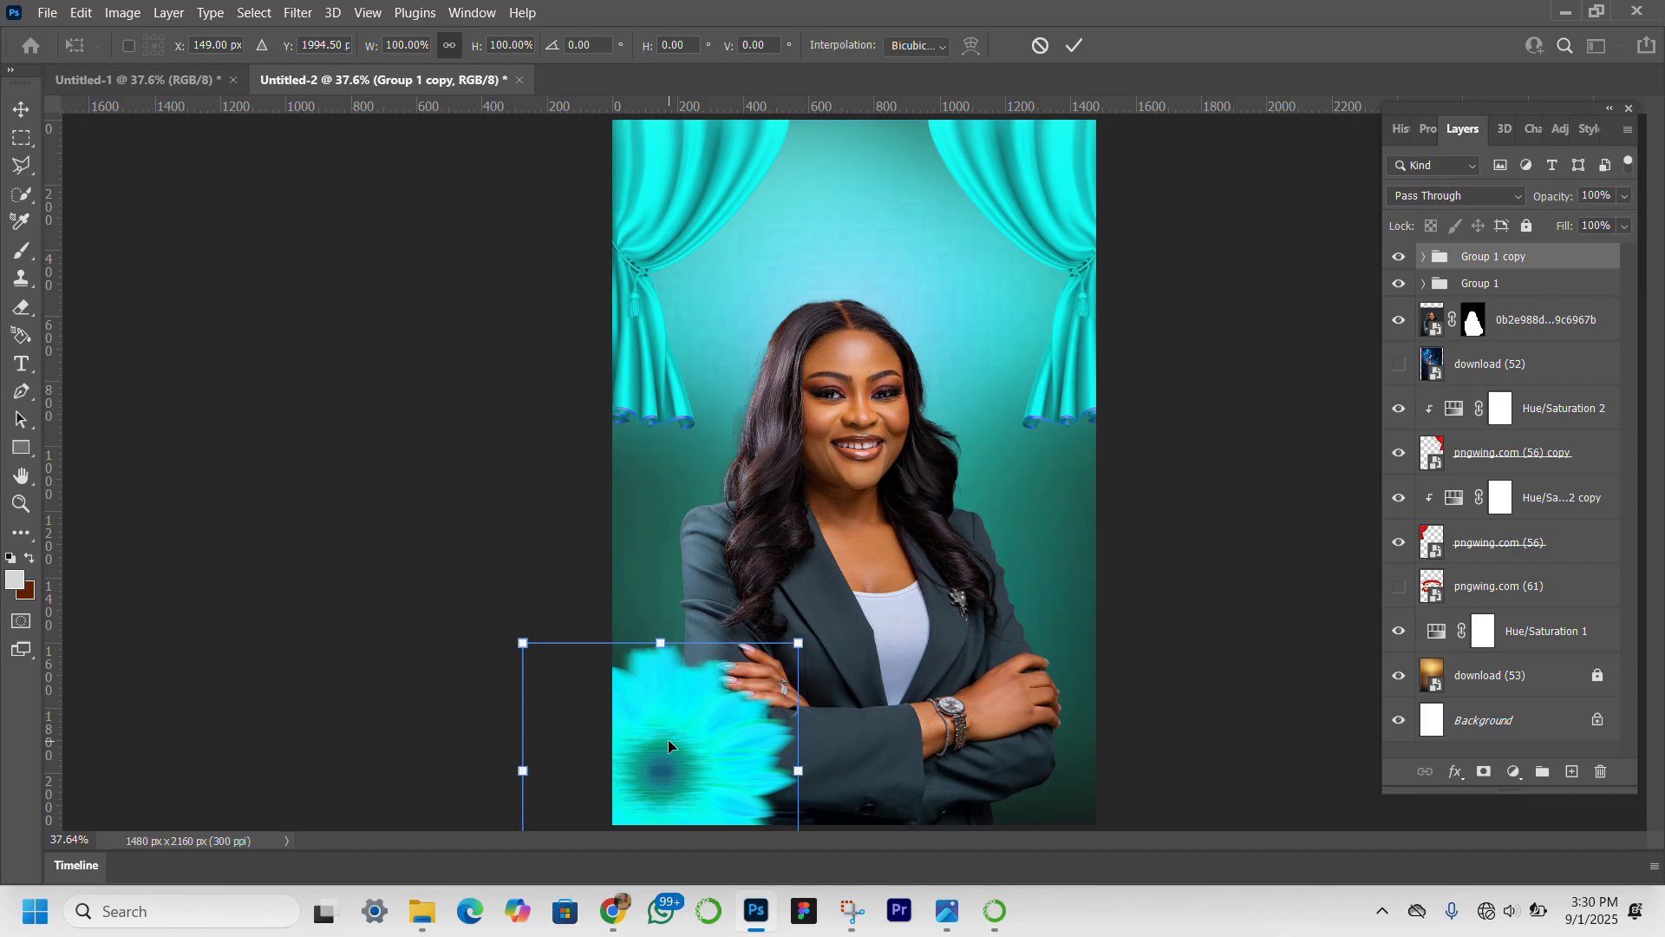
pyautogui.moveTo(668, 746); pyautogui.dragTo(1092, 731)
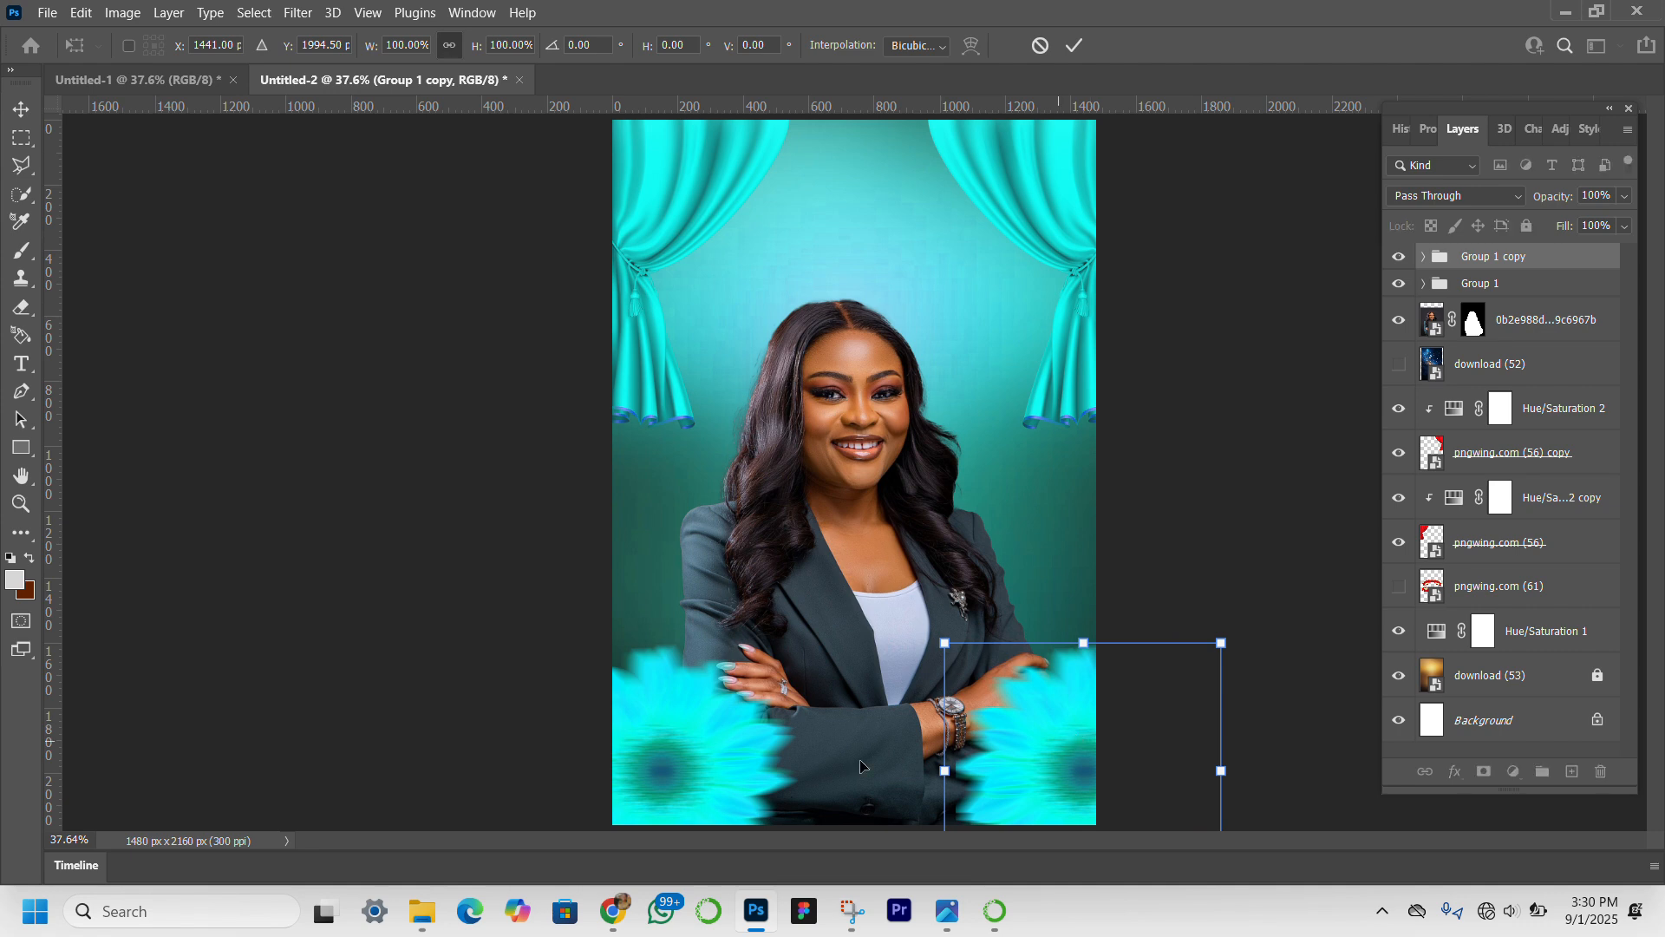
# Shift the original sunflower group, Group 1, further past the canvas's left edge to a horizontal position of about 43 px.
pyautogui.click(1505, 284)
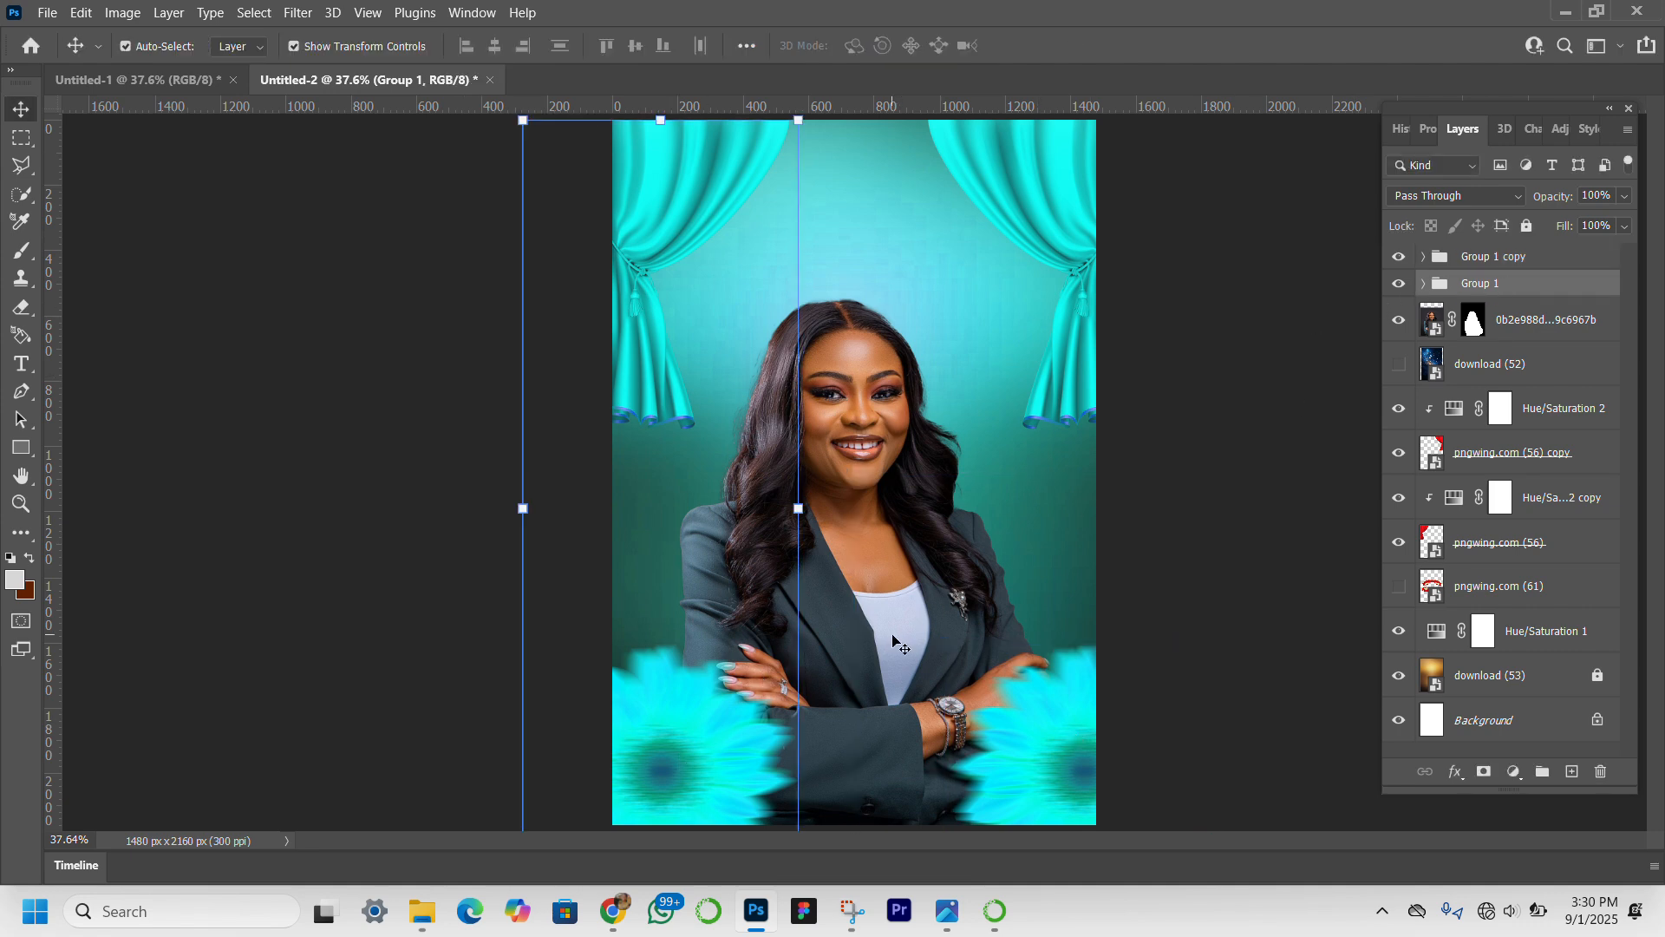
pyautogui.hotkey('ctrl', 't')
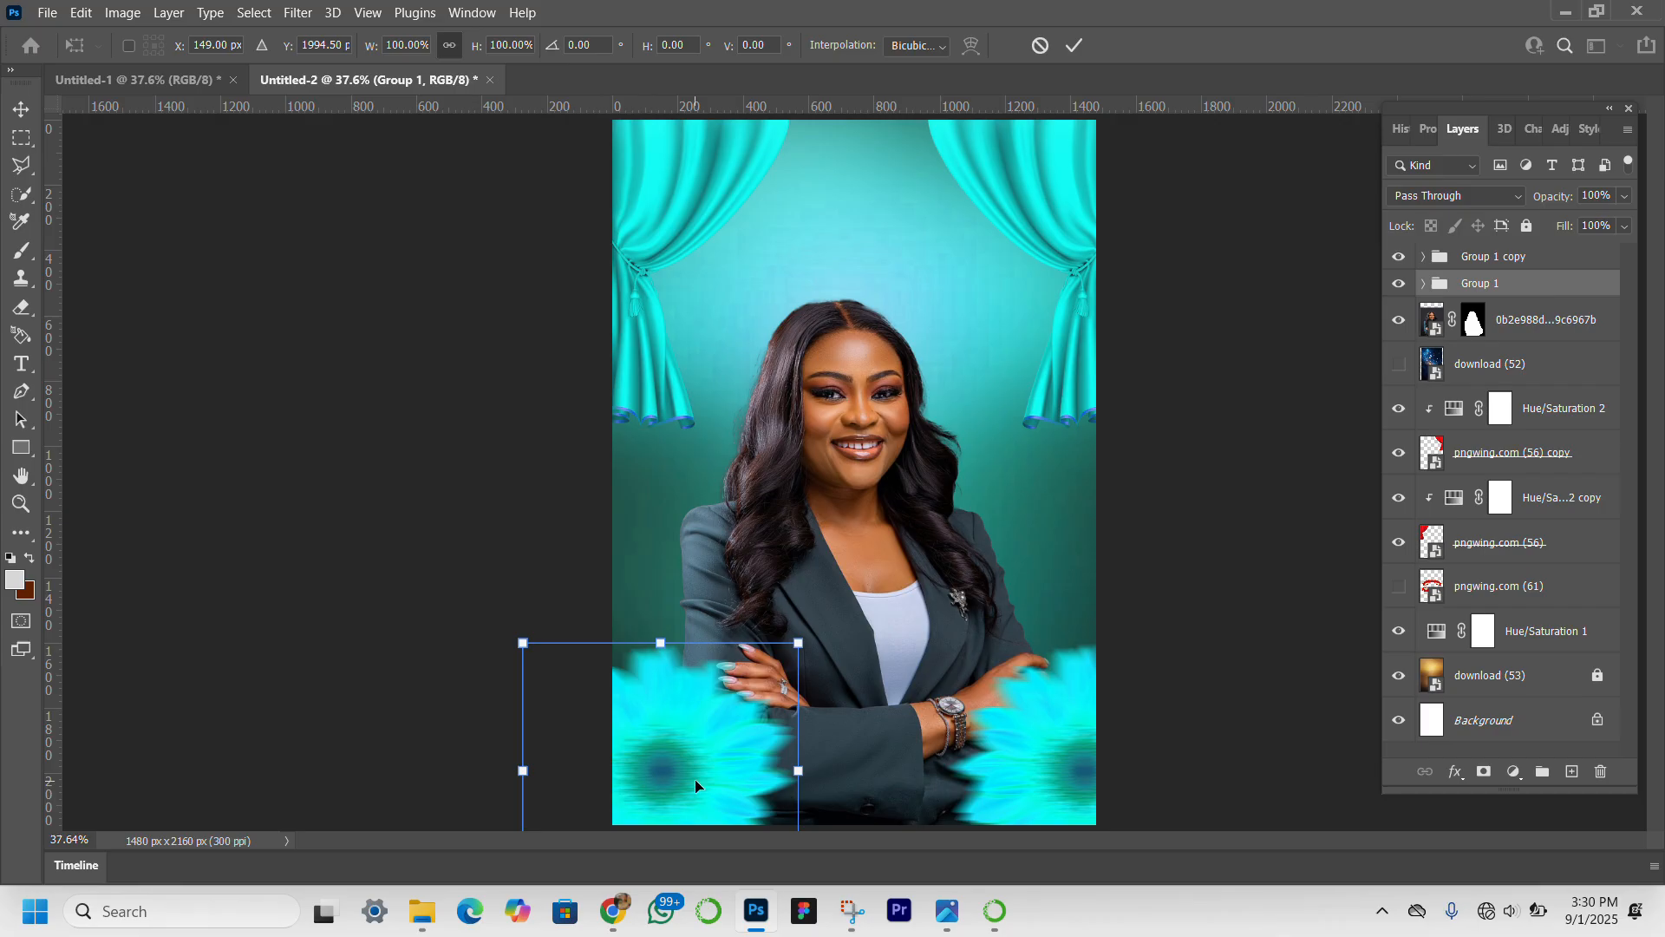
pyautogui.moveTo(693, 786); pyautogui.dragTo(661, 783)
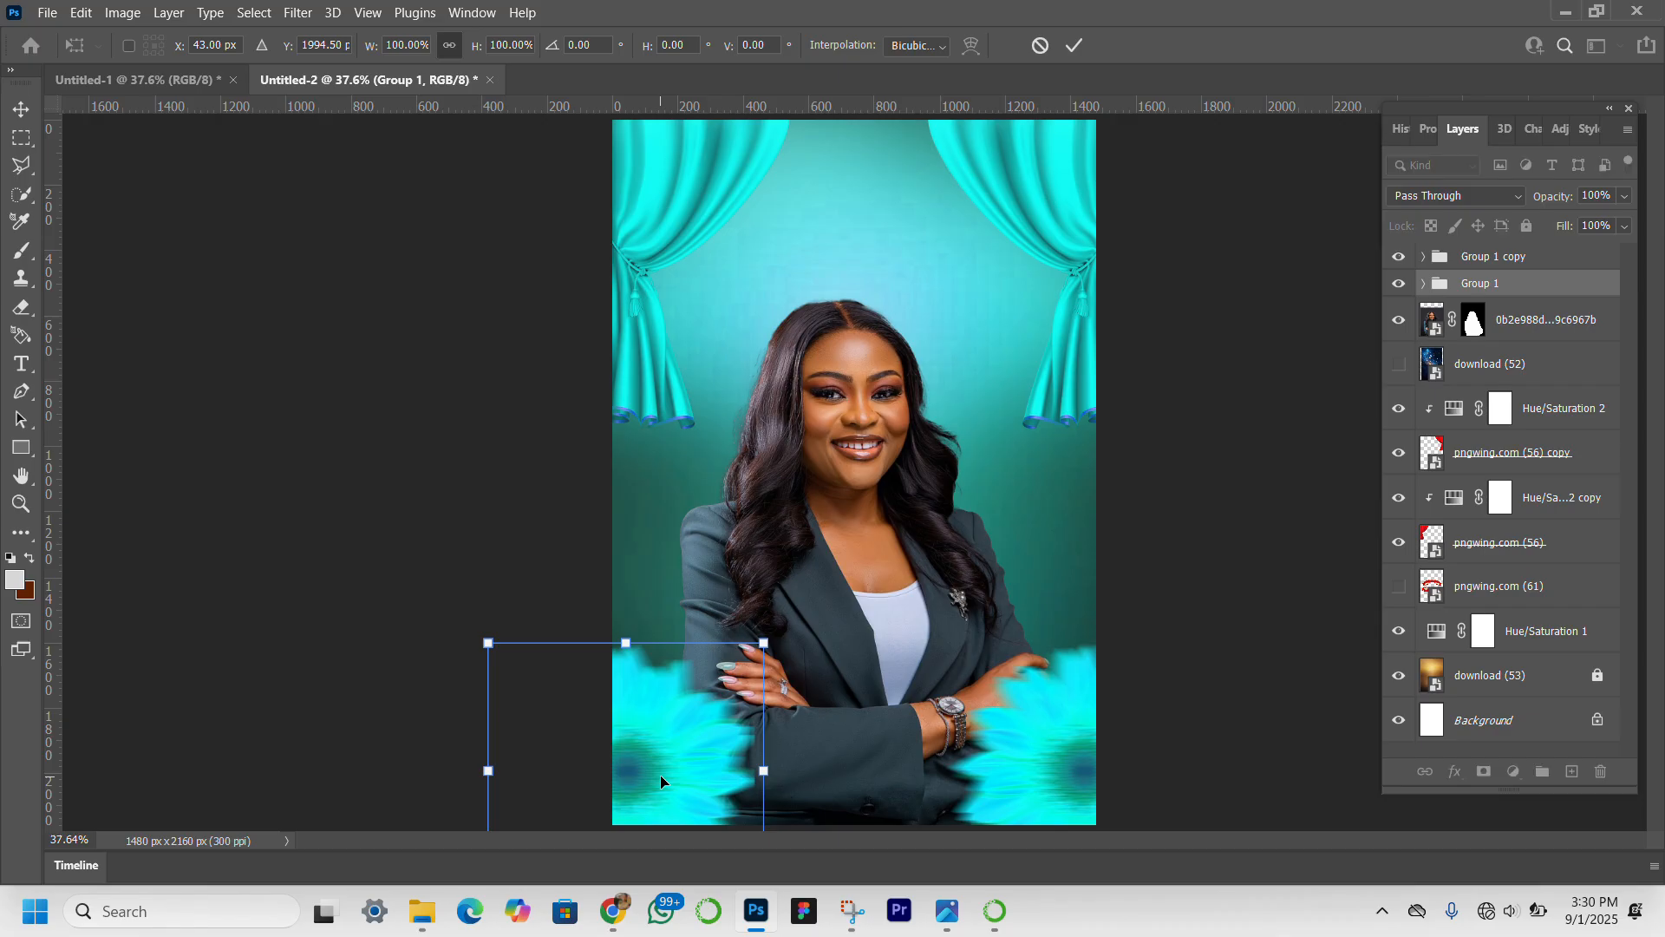
pyautogui.press('Return')
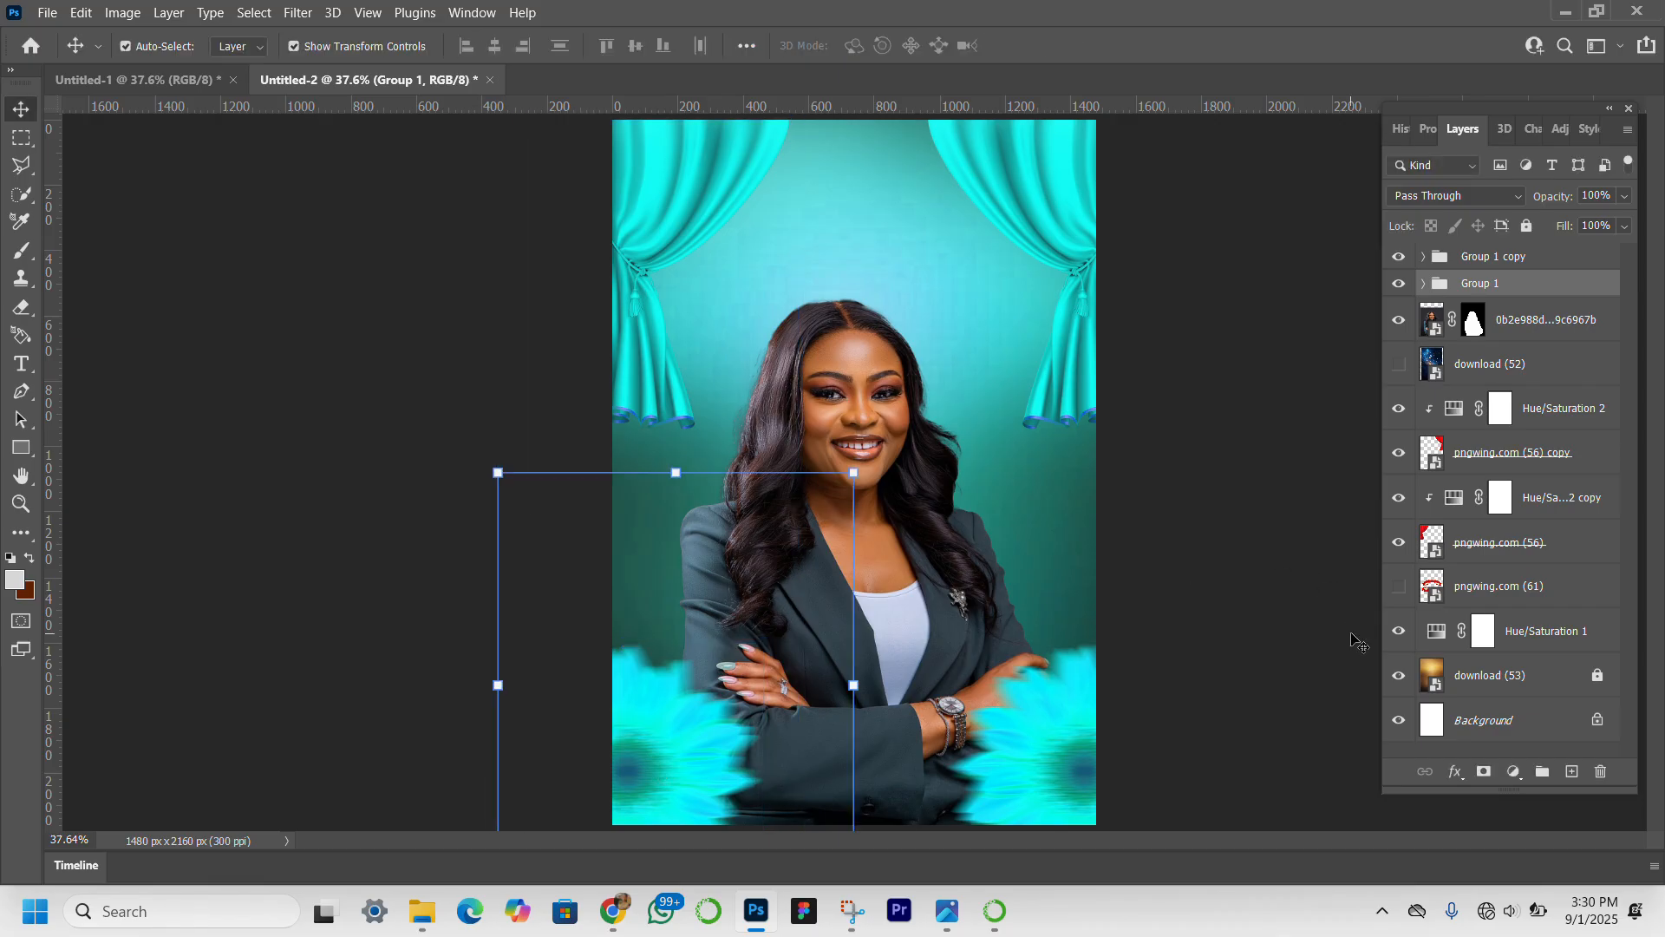
pyautogui.click(1301, 634)
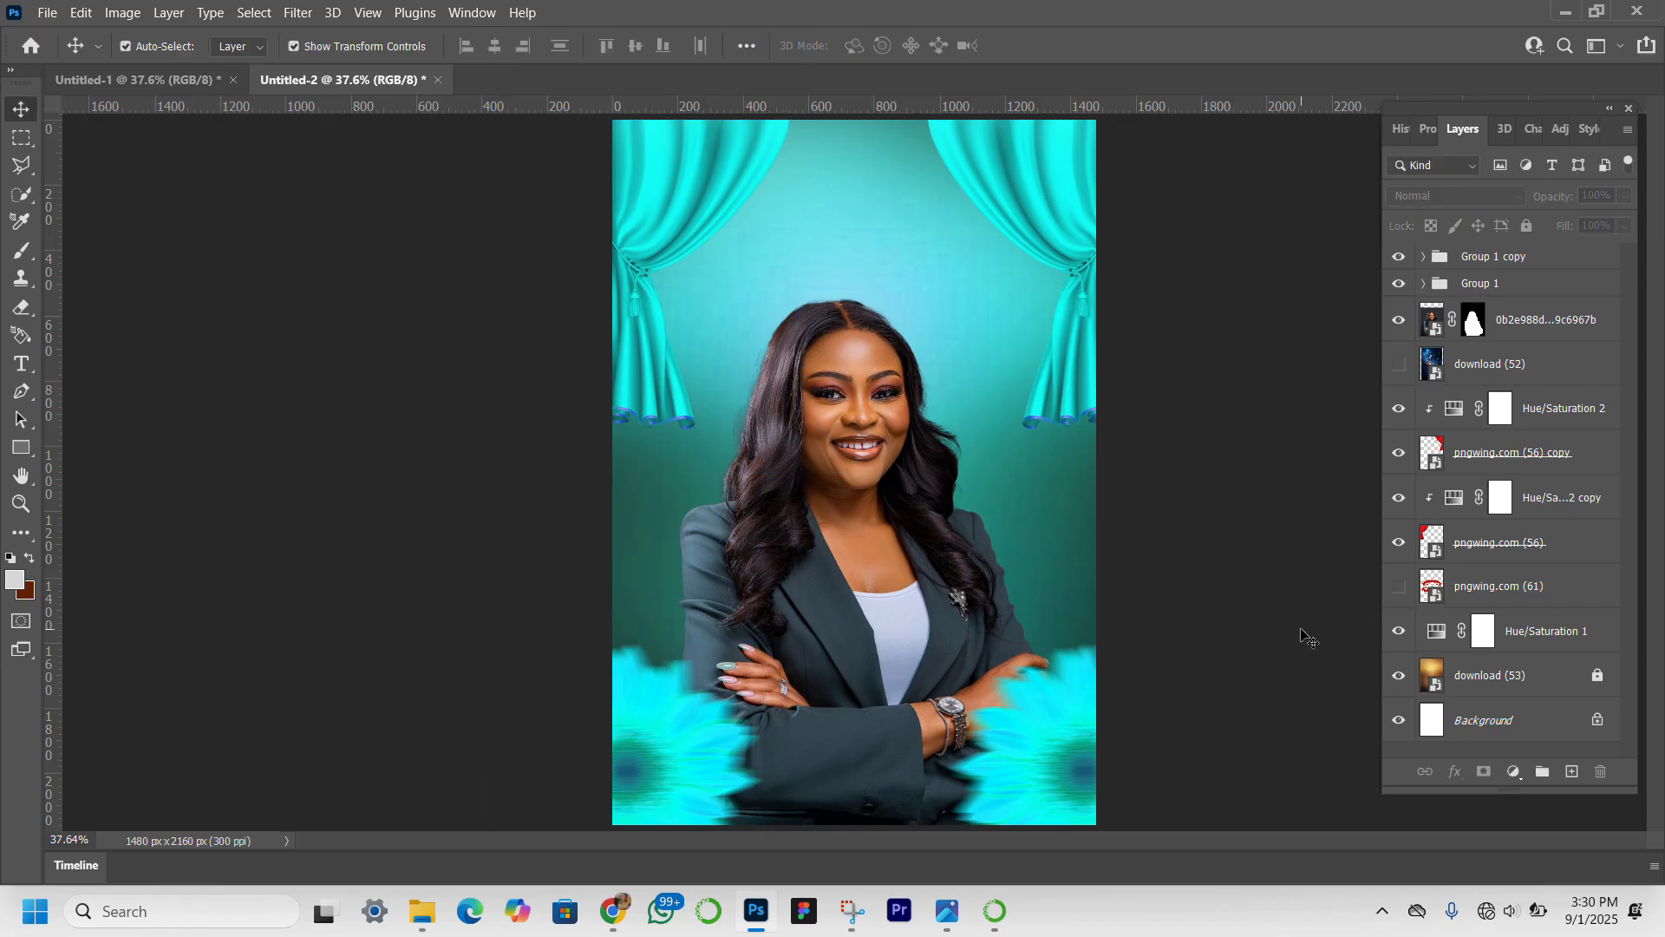
# Show the starry bokeh layer download (52) and move it to the top of the layer stack.
pyautogui.click(1393, 373)
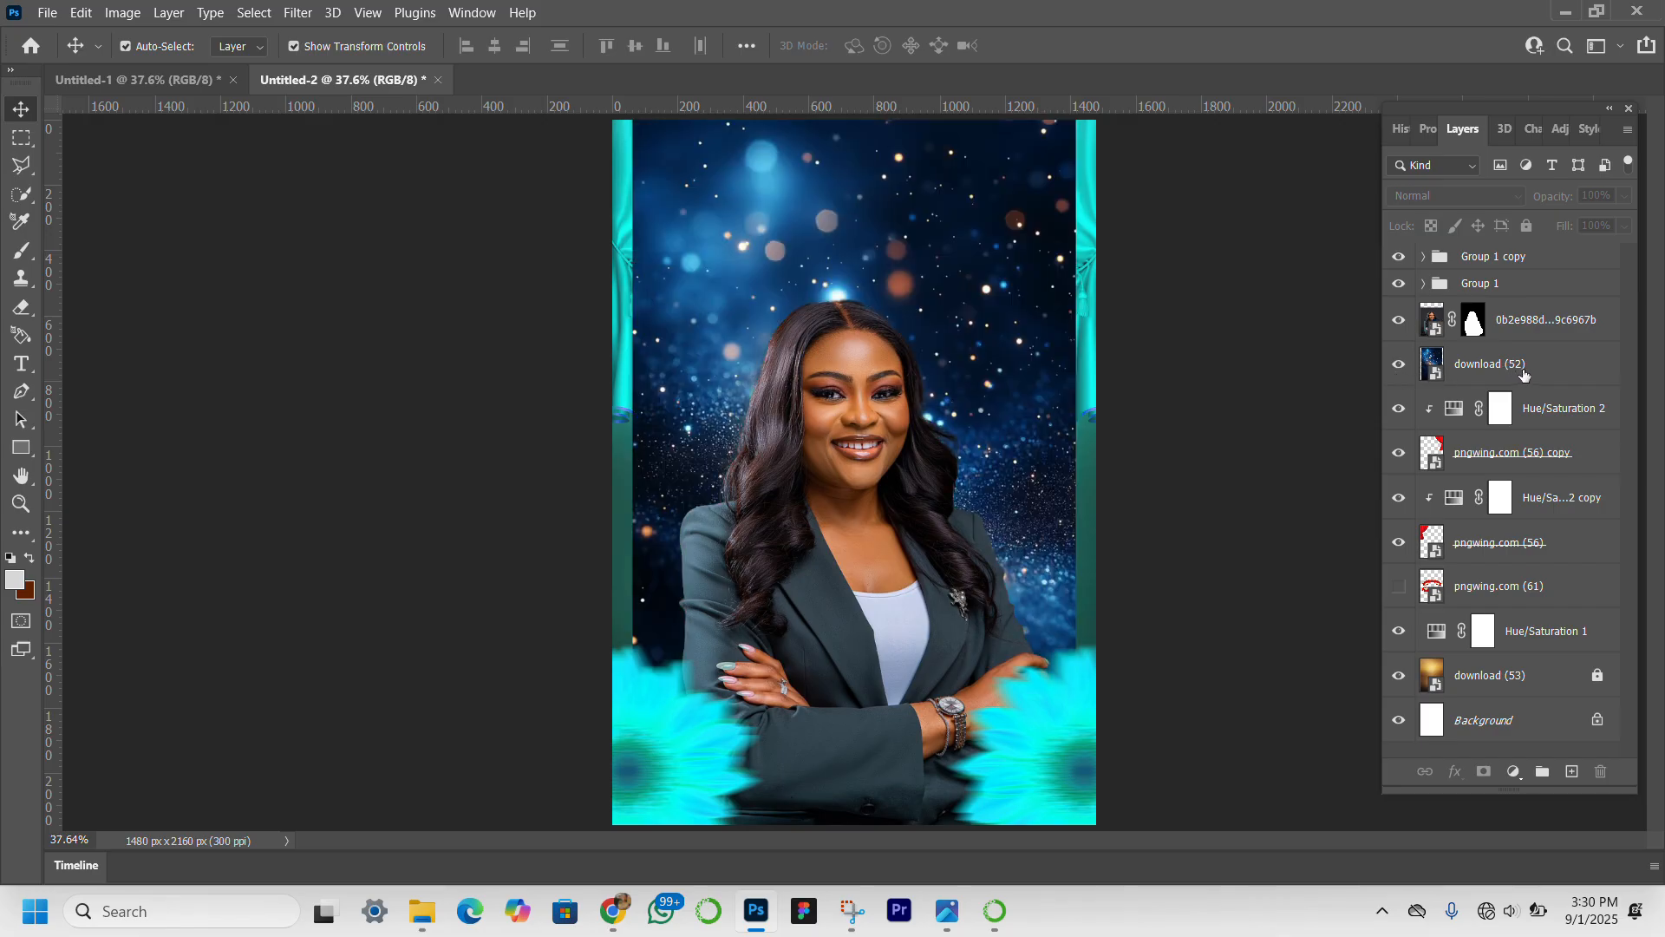
pyautogui.moveTo(1525, 374); pyautogui.dragTo(1558, 255)
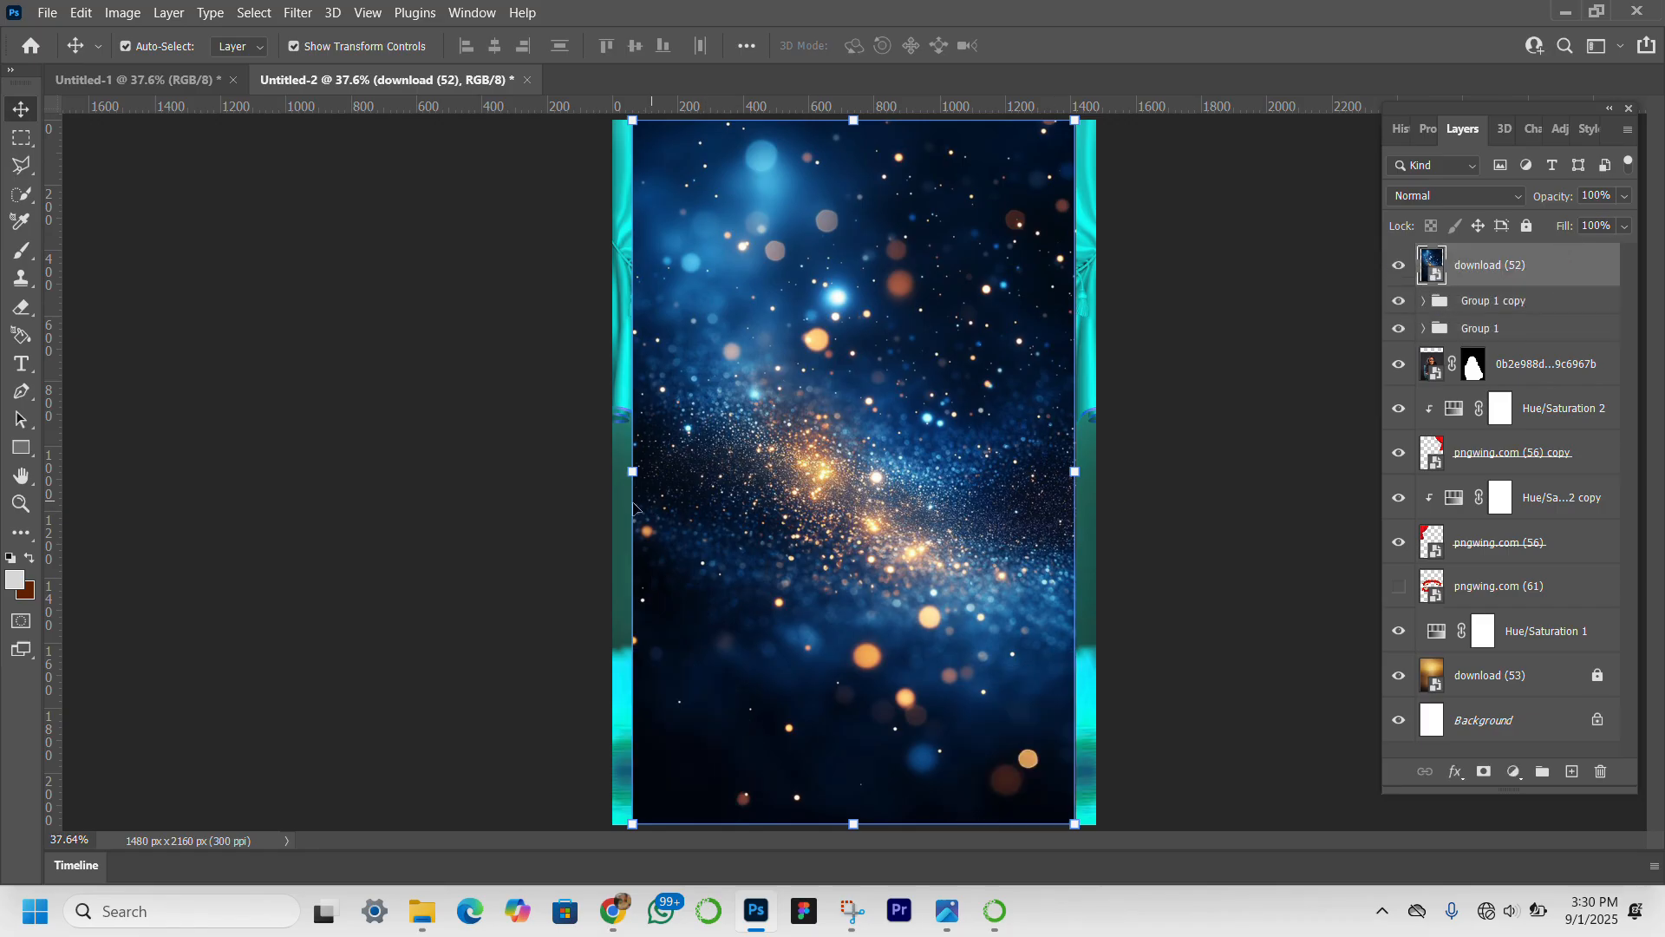
# Scale the starry bokeh image to about 48.26% so it spans the full canvas width, and set its blend mode to Screen.
pyautogui.moveTo(632, 472); pyautogui.dragTo(614, 473)
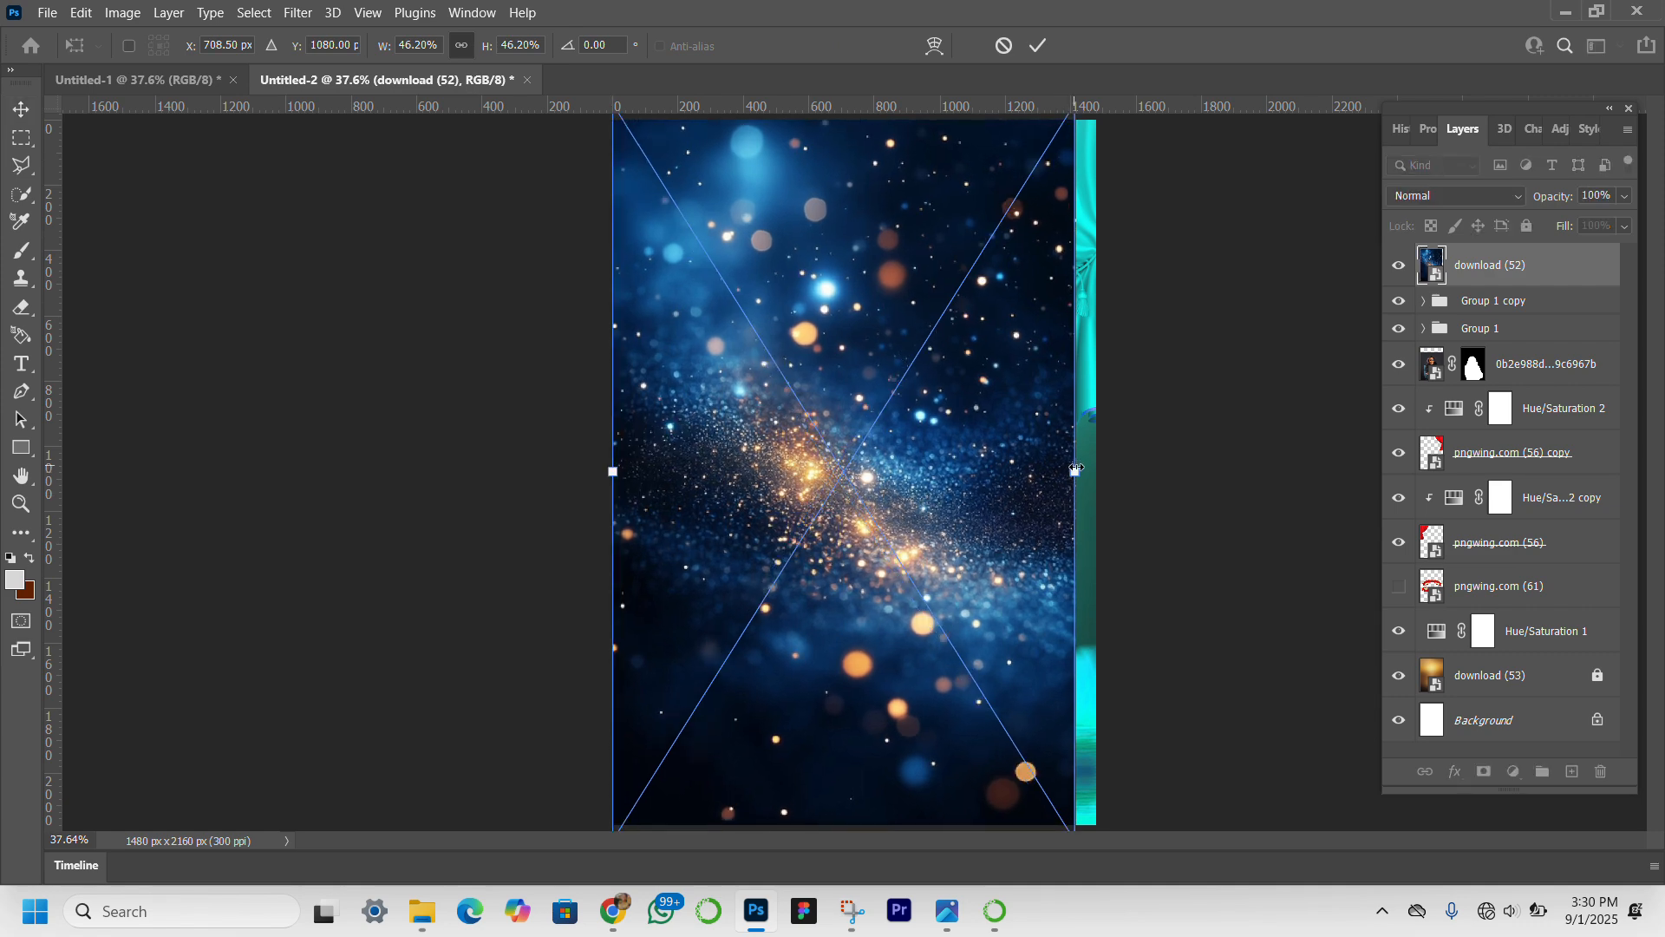
pyautogui.moveTo(1075, 469); pyautogui.dragTo(1096, 473)
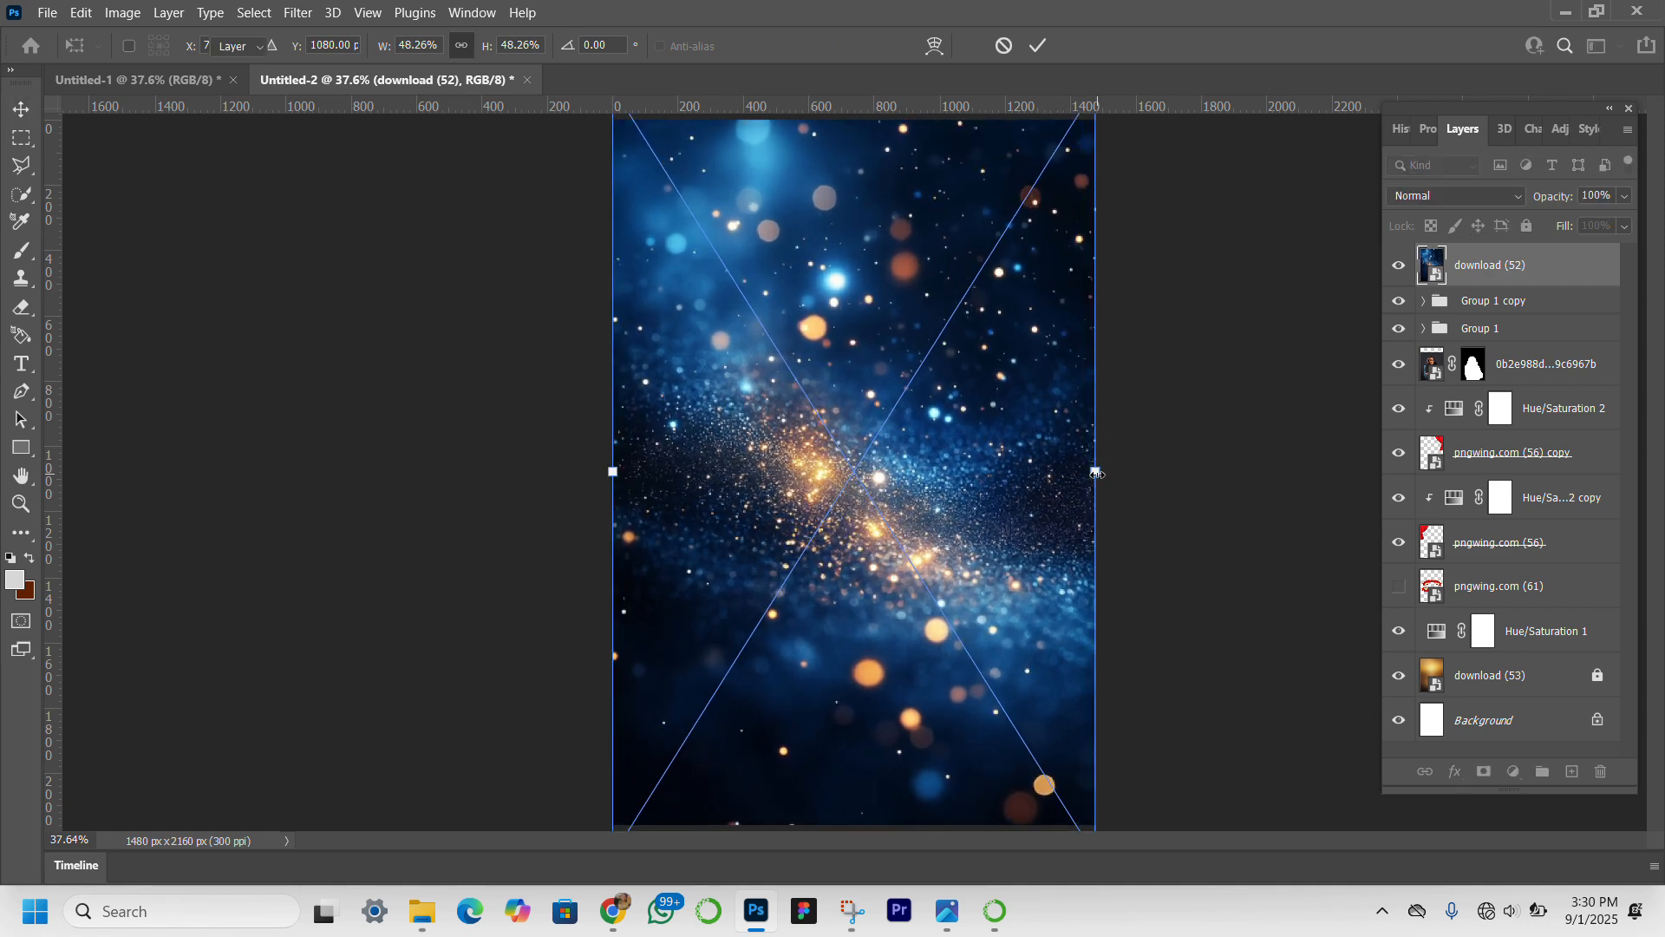
pyautogui.press('Return')
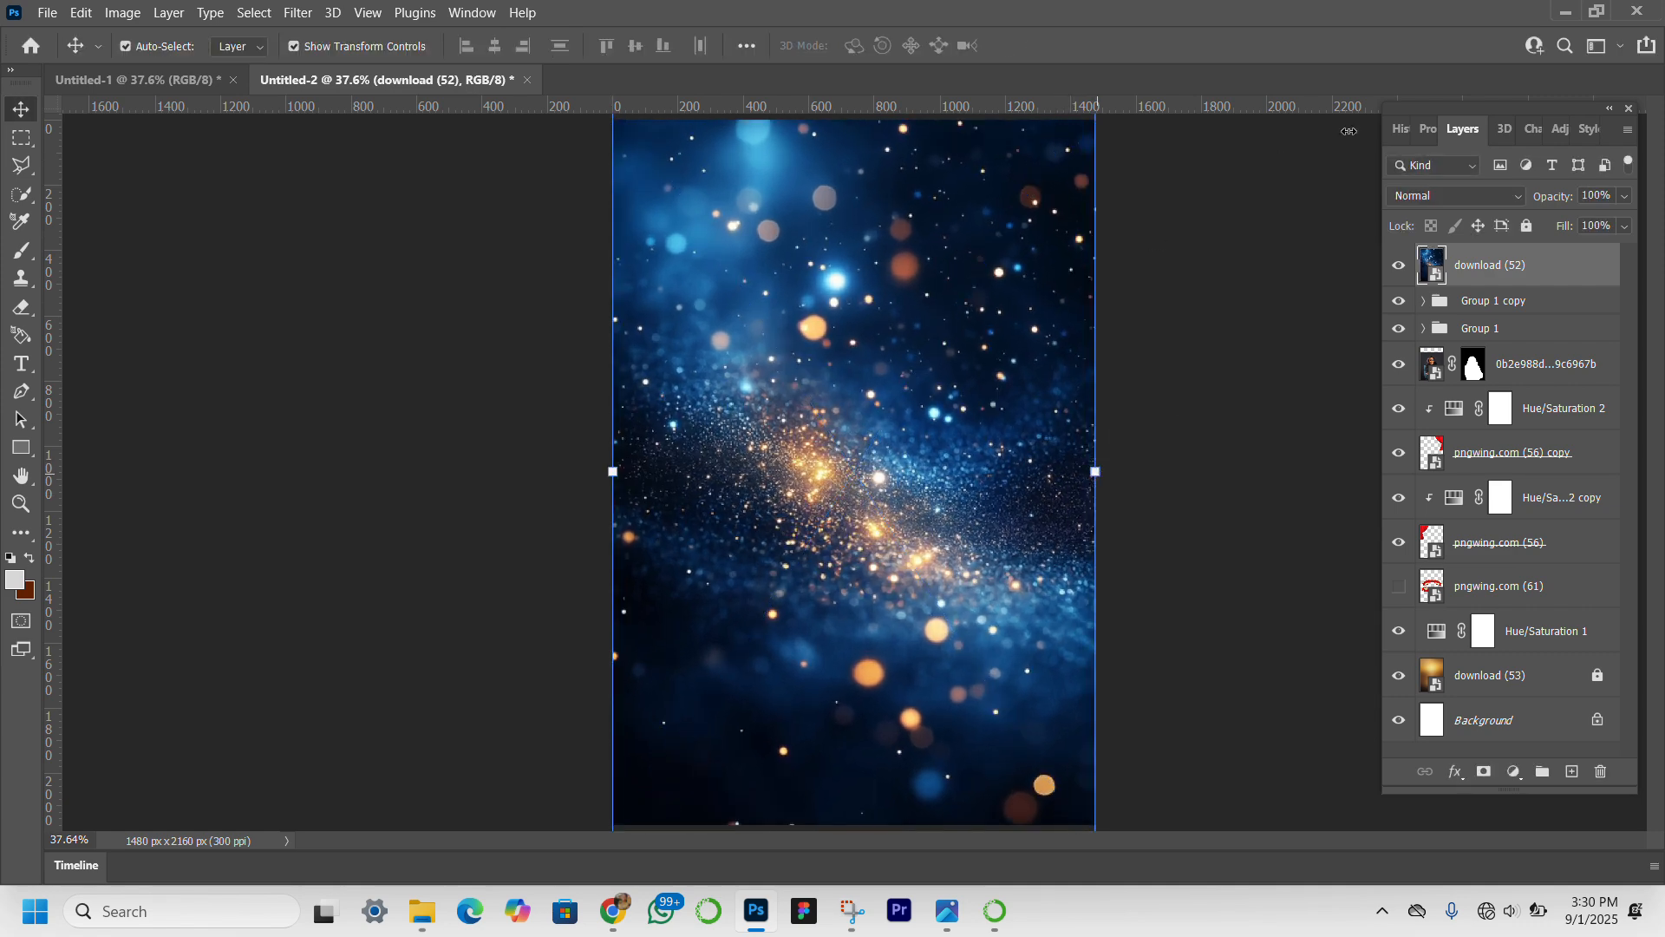
pyautogui.click(1510, 193)
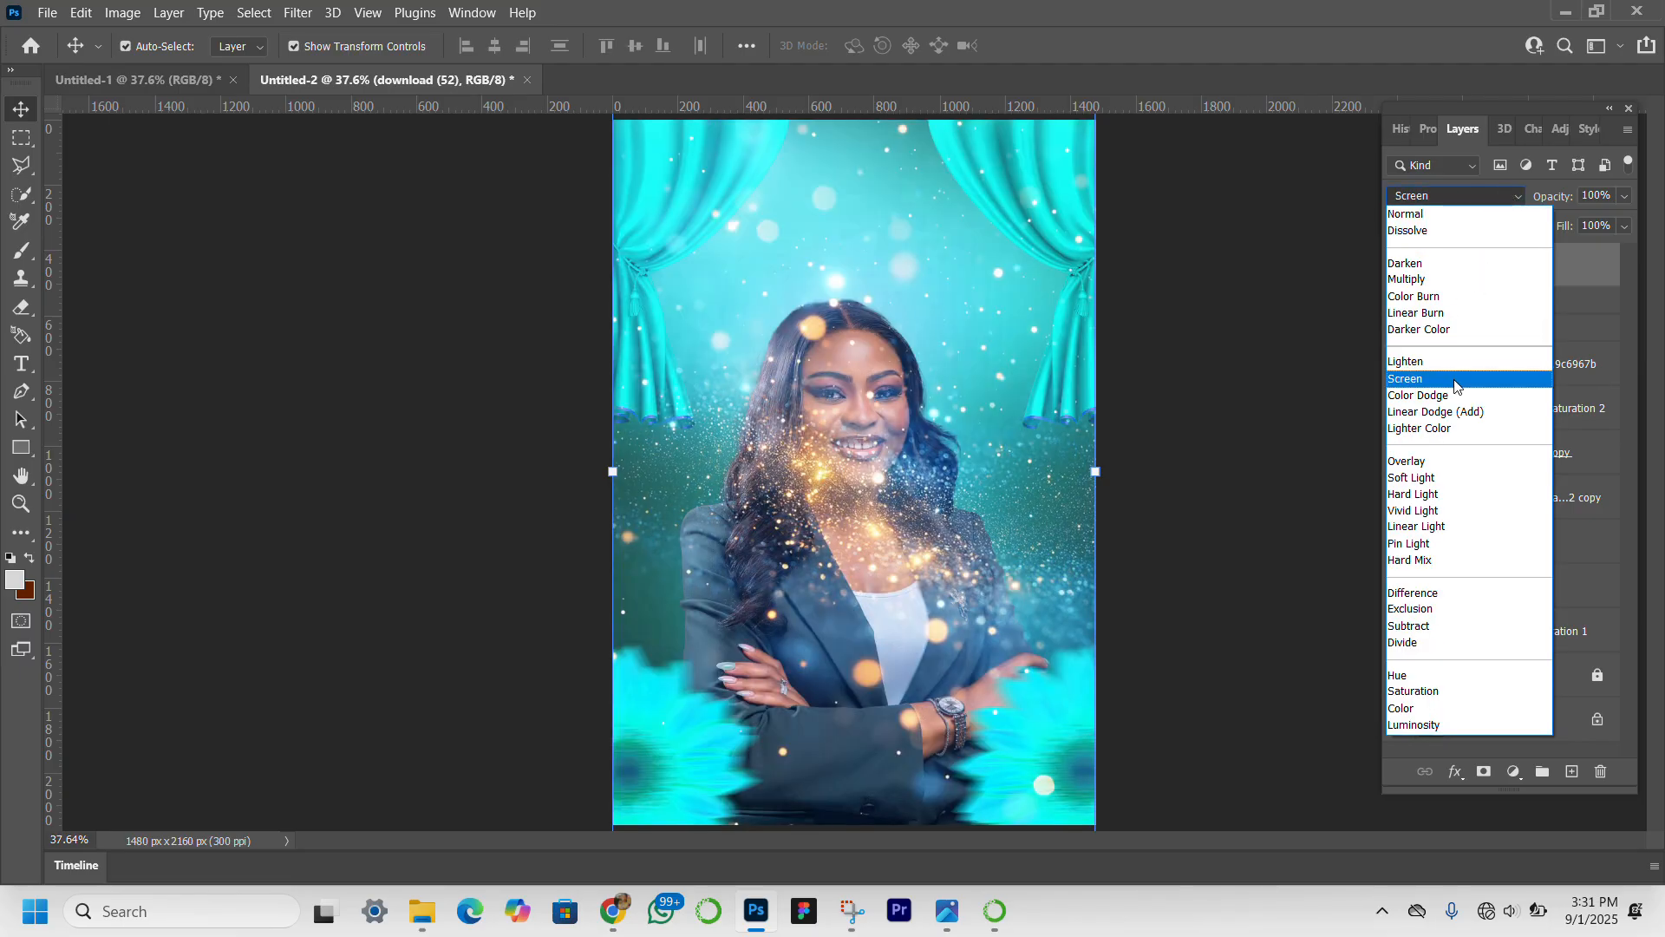
pyautogui.click(1454, 382)
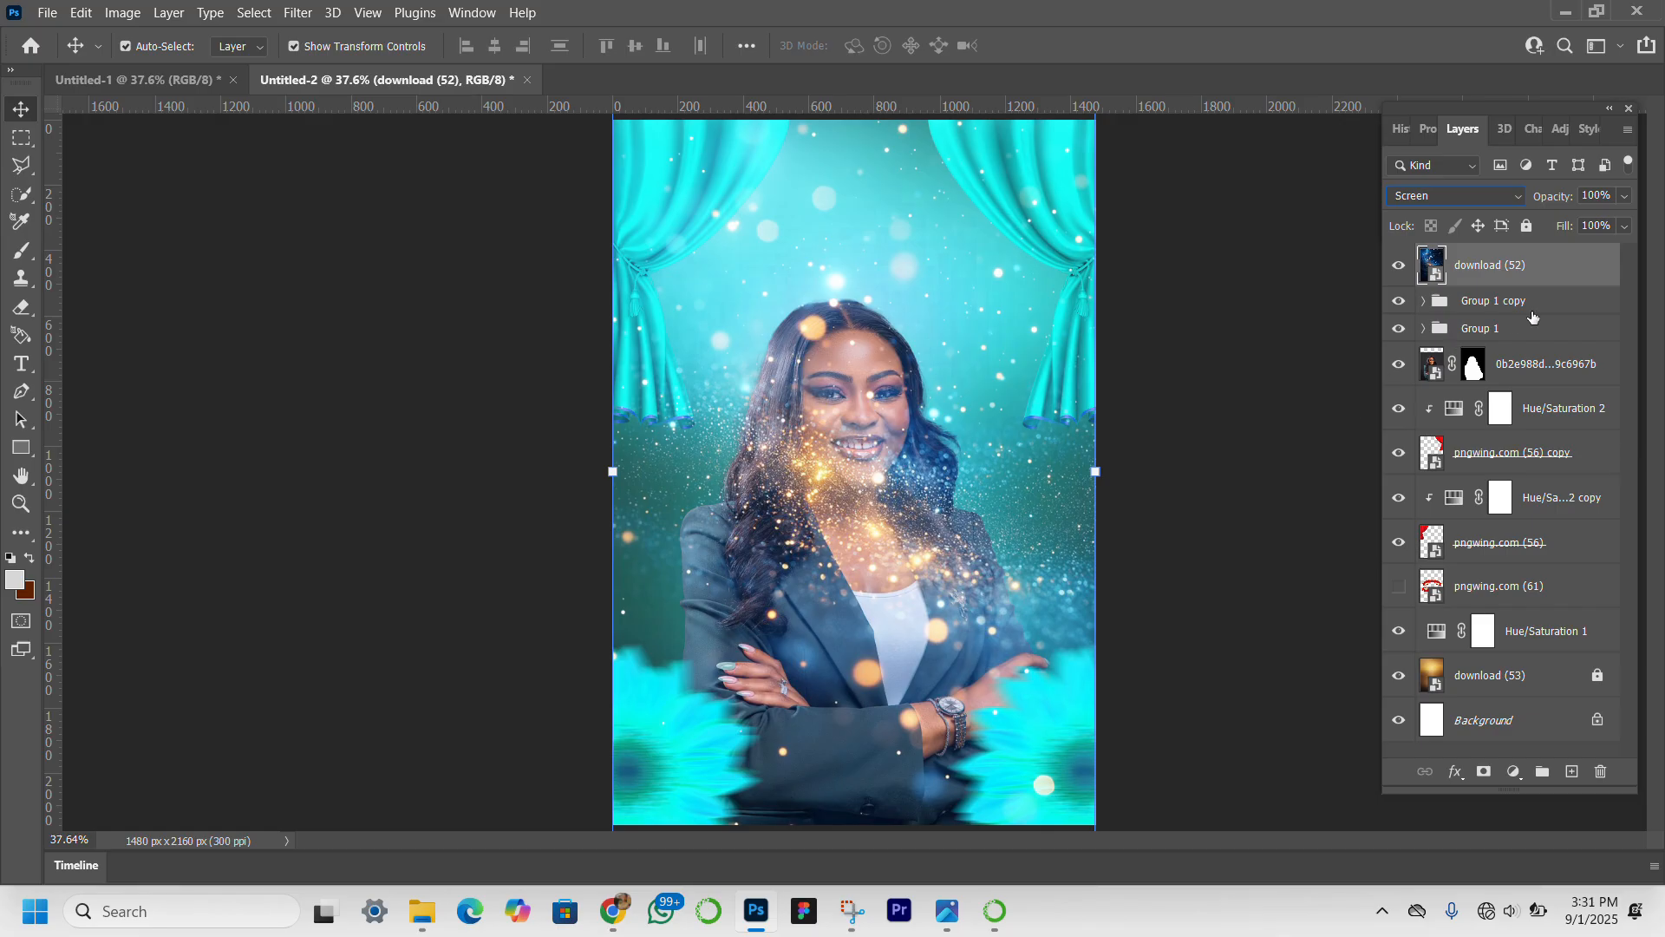
# Duplicate the woman's masked portrait layer and move the copy above the starry bokeh layer.
pyautogui.click(1552, 371)
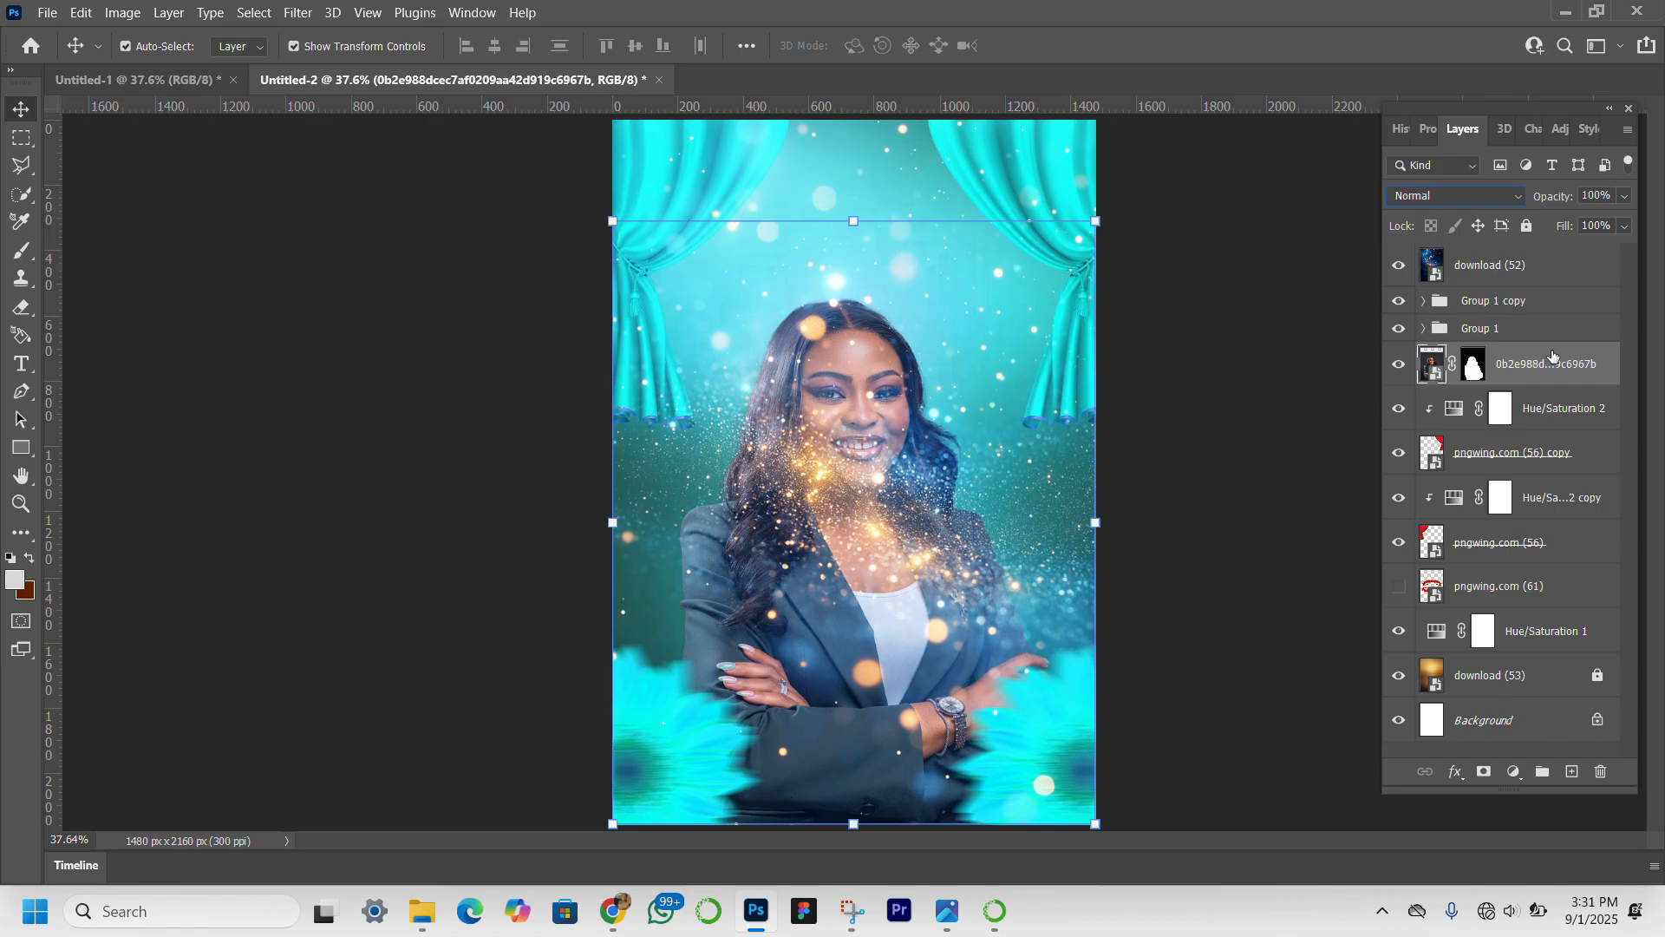
pyautogui.hotkey('ctrl', 'j')
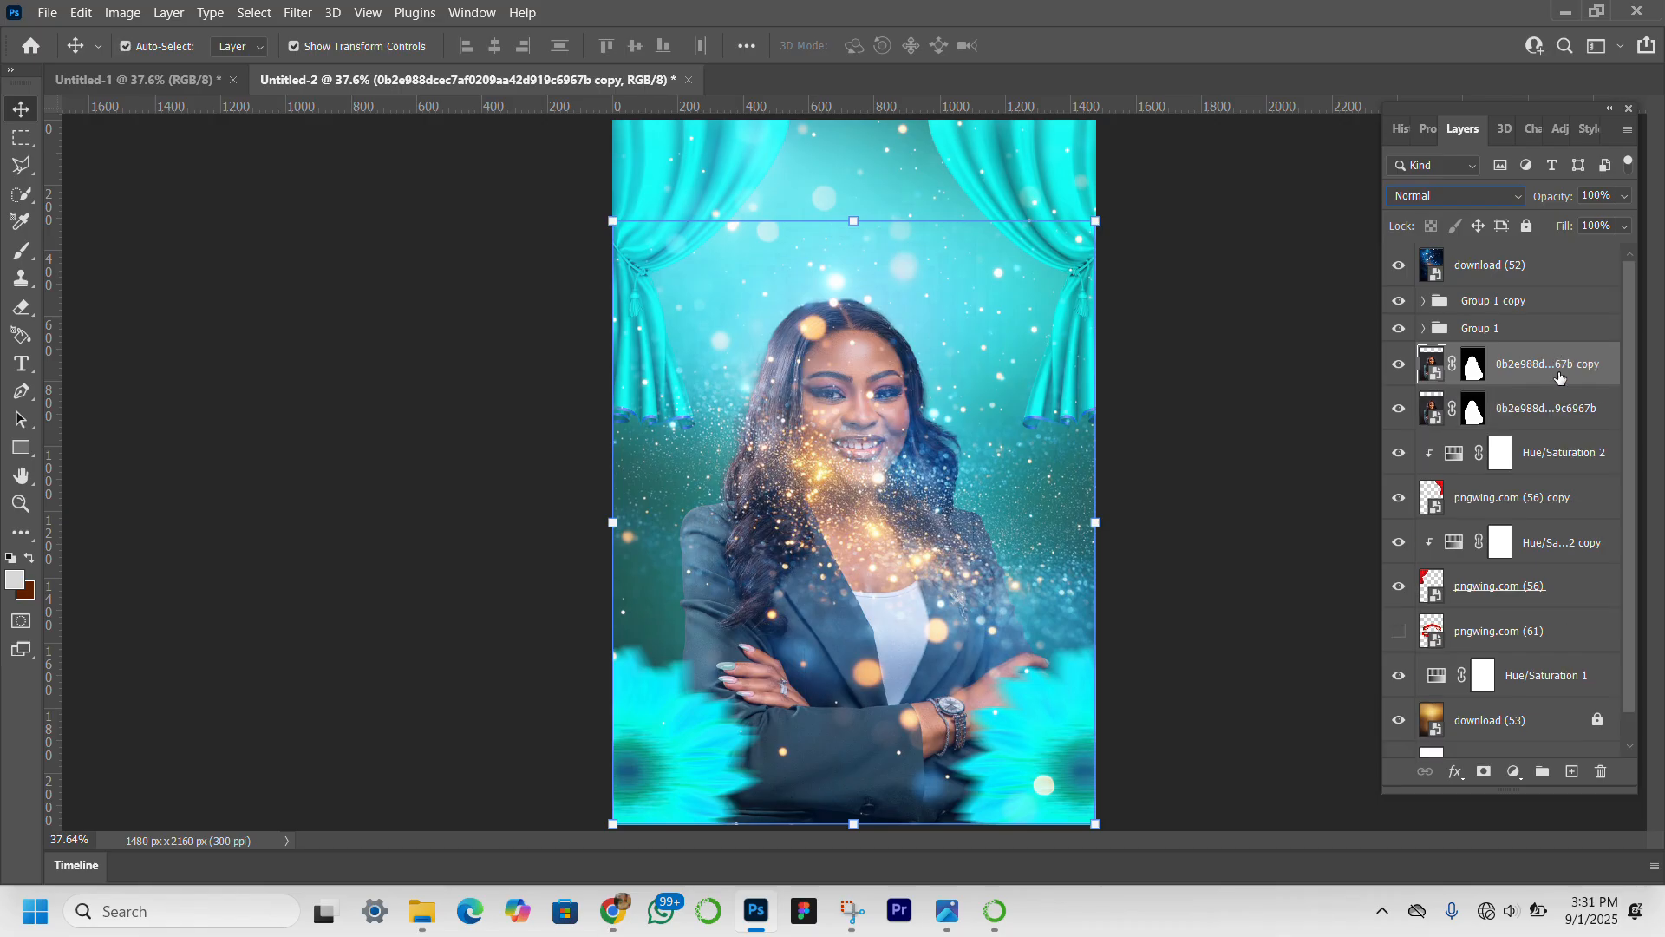
pyautogui.moveTo(1561, 378); pyautogui.dragTo(1576, 264)
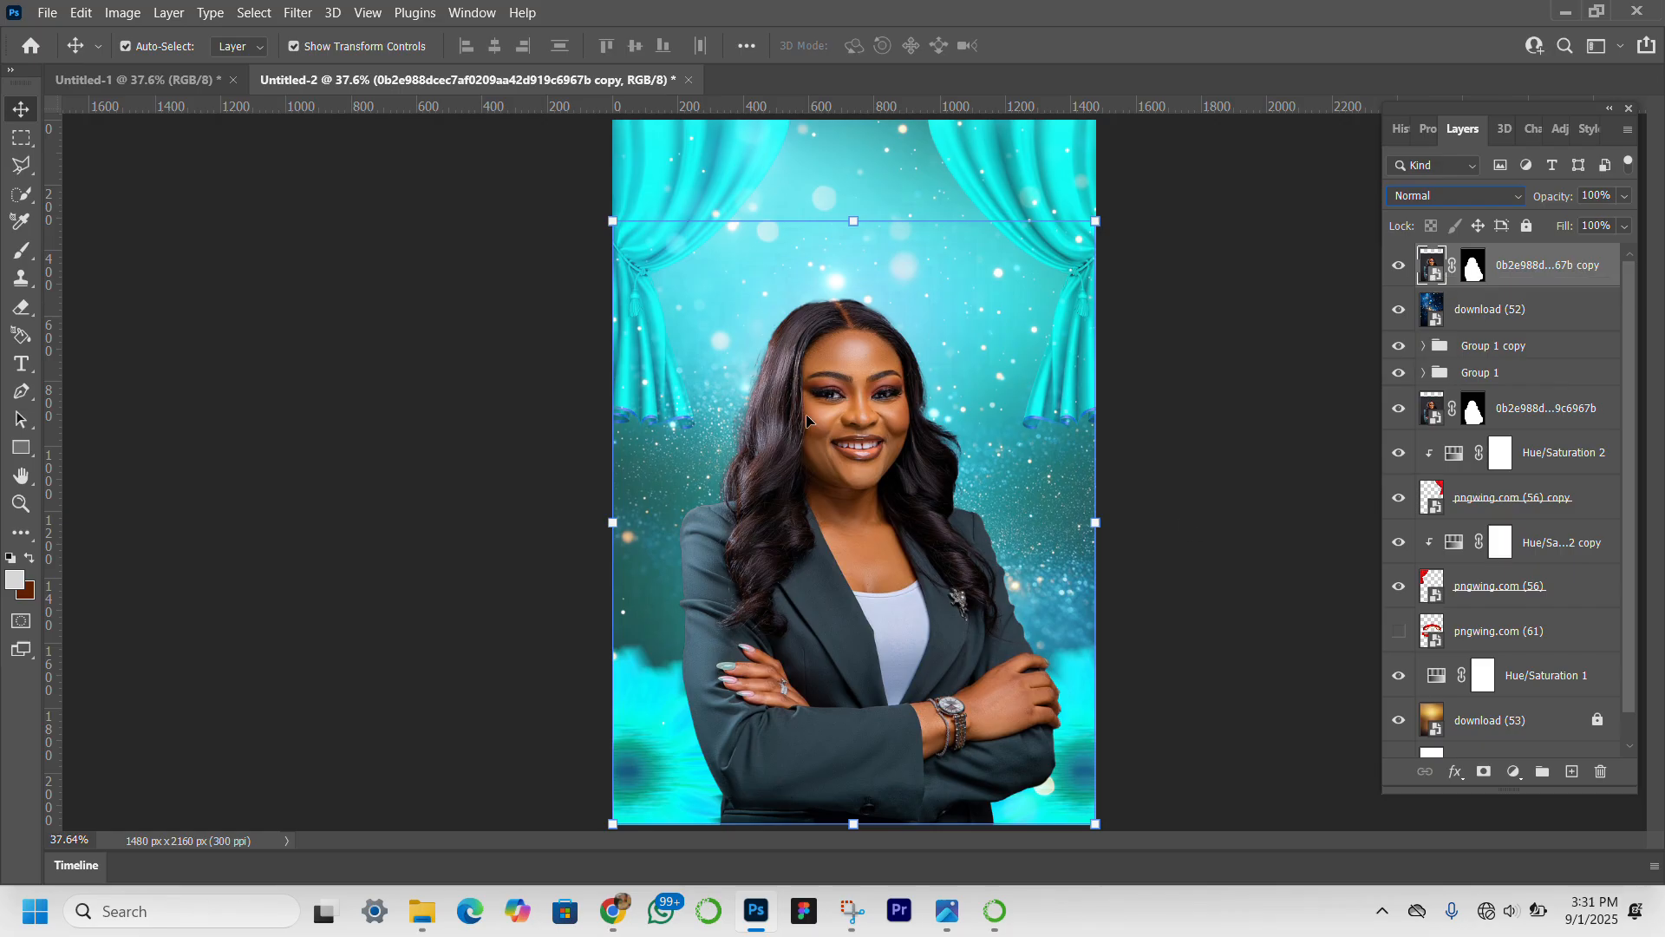
# Move the original portrait layer above both sunflower groups, outside any group and directly below download (52).
pyautogui.click(1549, 408)
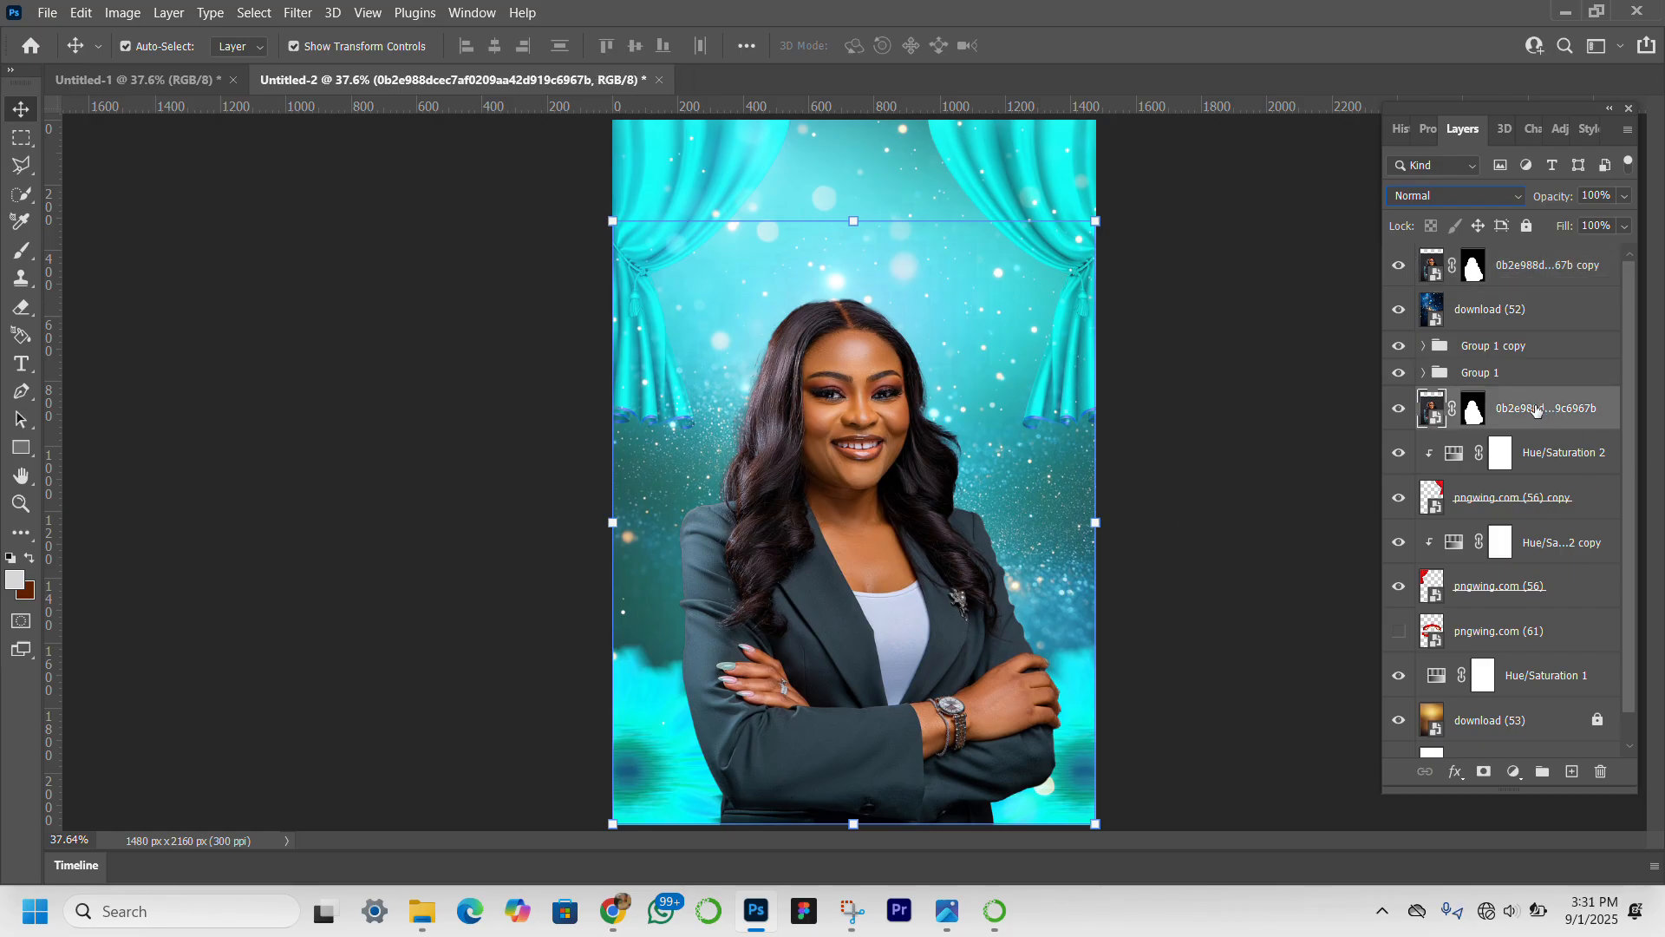
pyautogui.moveTo(1538, 419); pyautogui.dragTo(1540, 342)
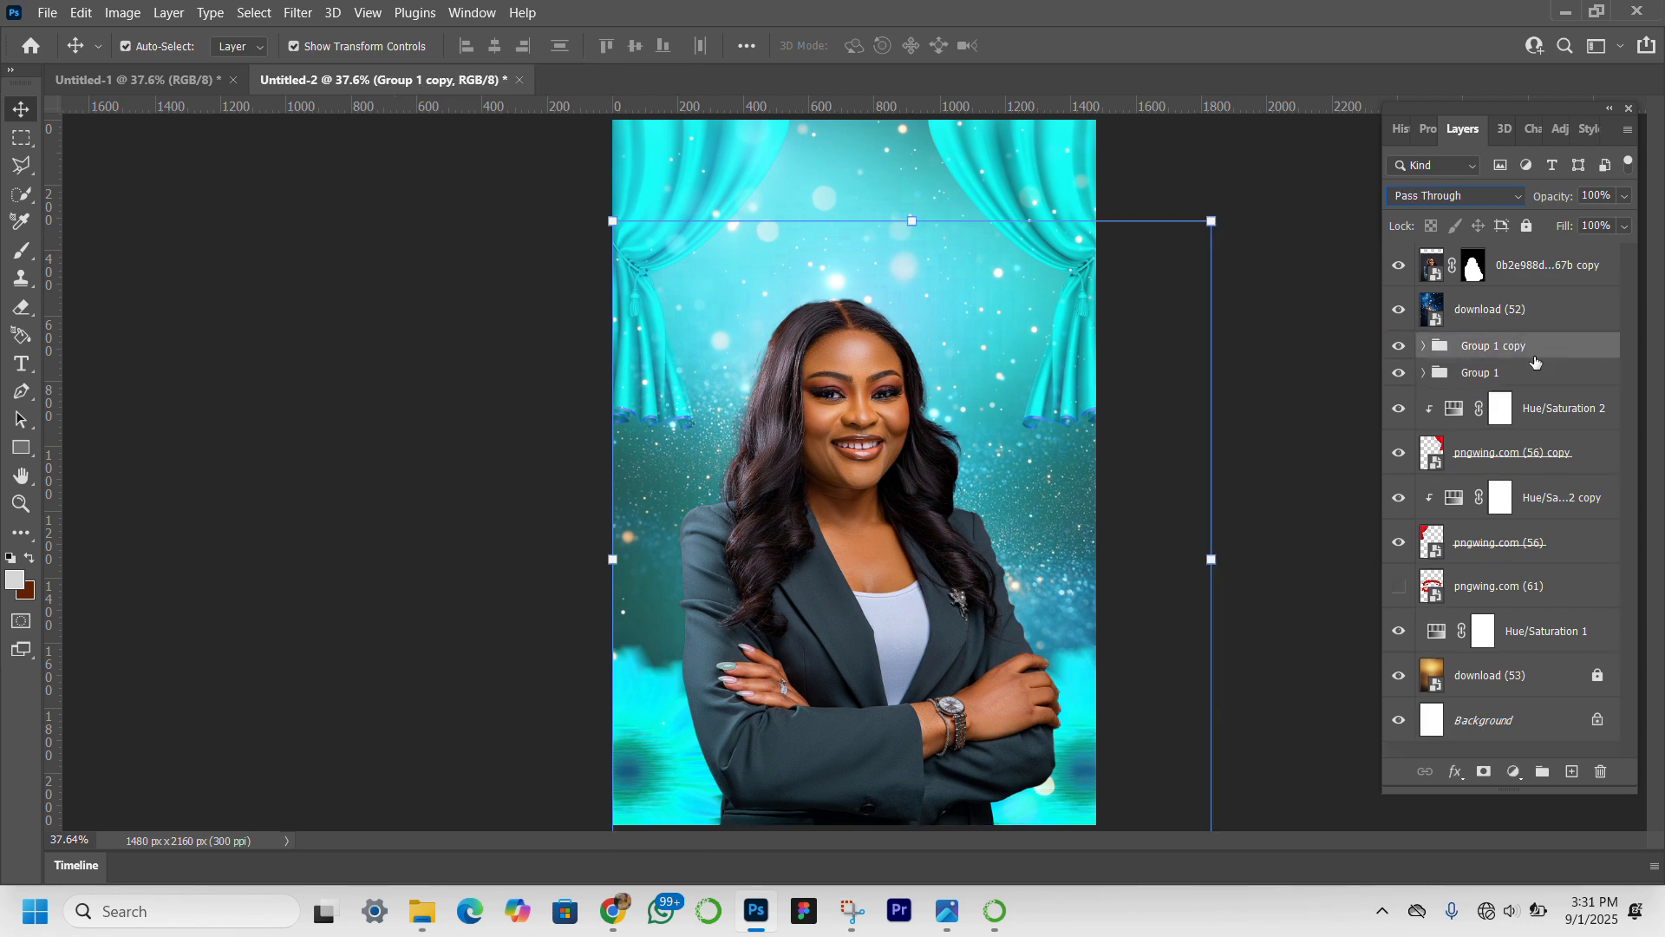
pyautogui.click(1427, 345)
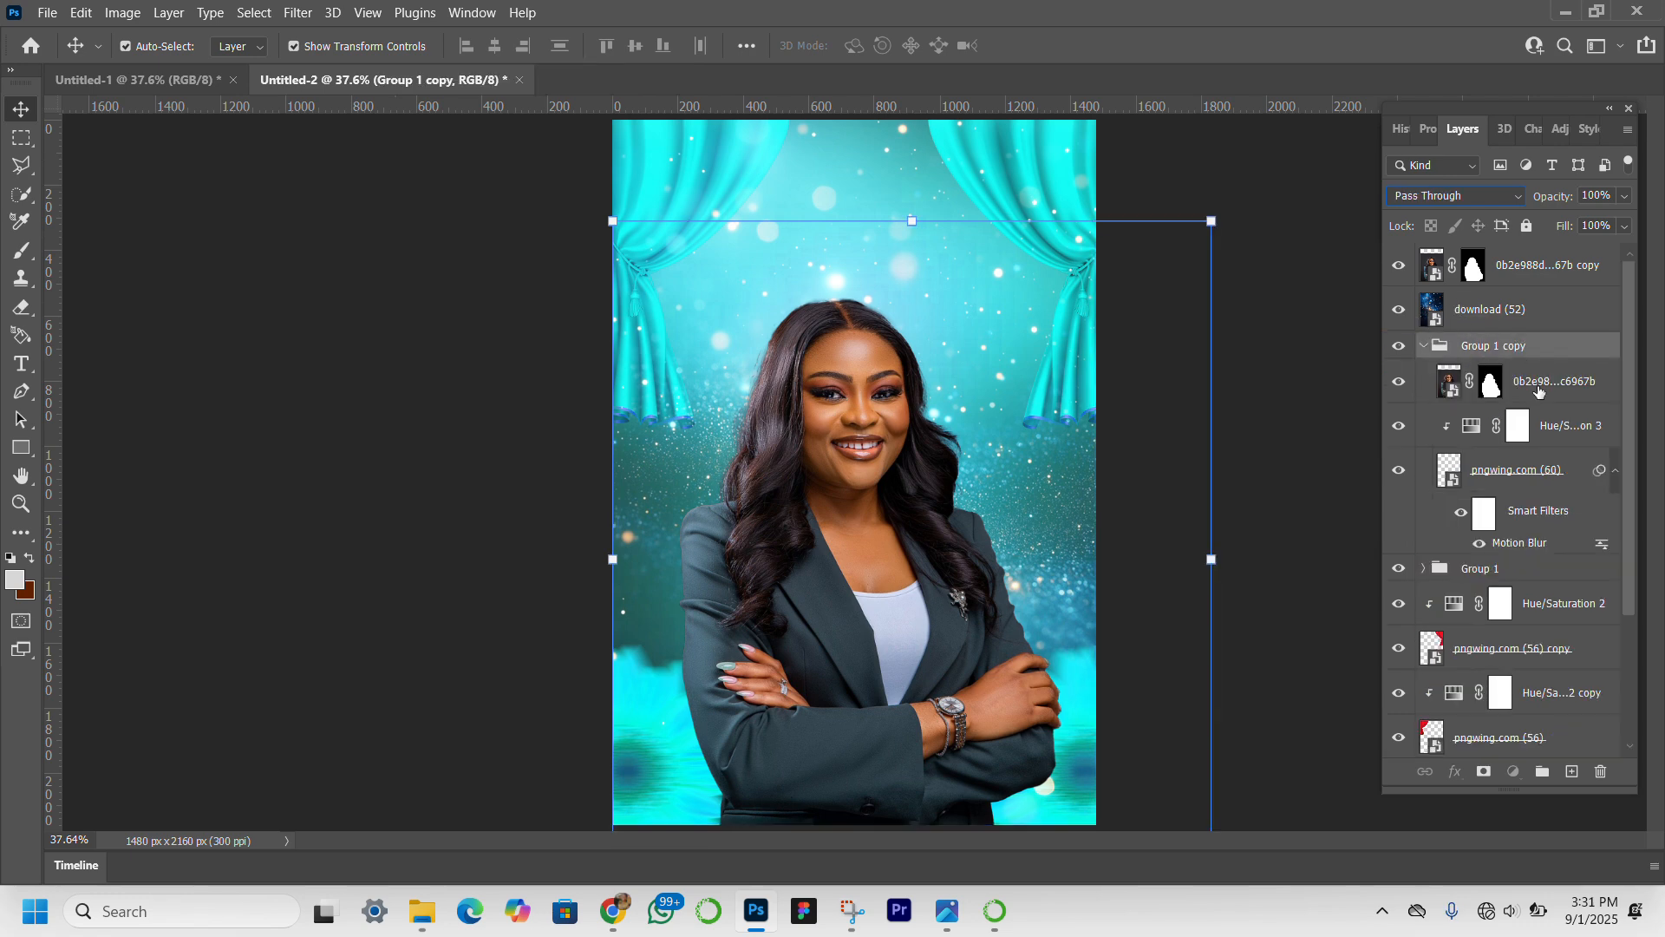
pyautogui.click(1539, 388)
pyautogui.moveTo(1540, 389); pyautogui.dragTo(1537, 334)
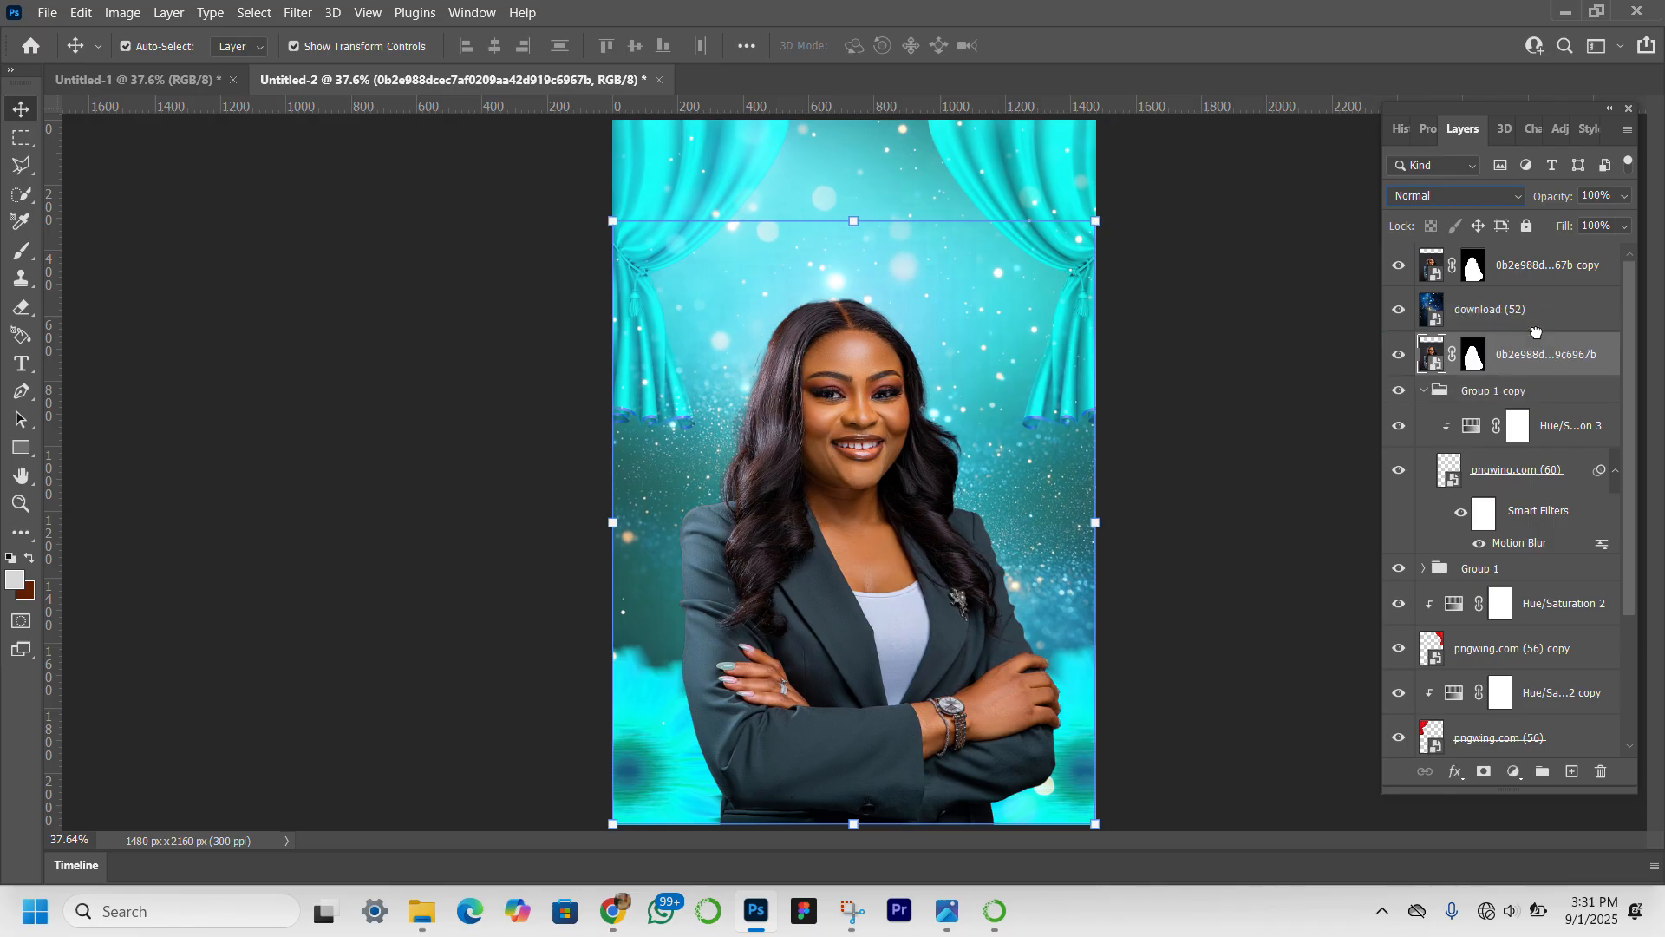
pyautogui.click(1424, 392)
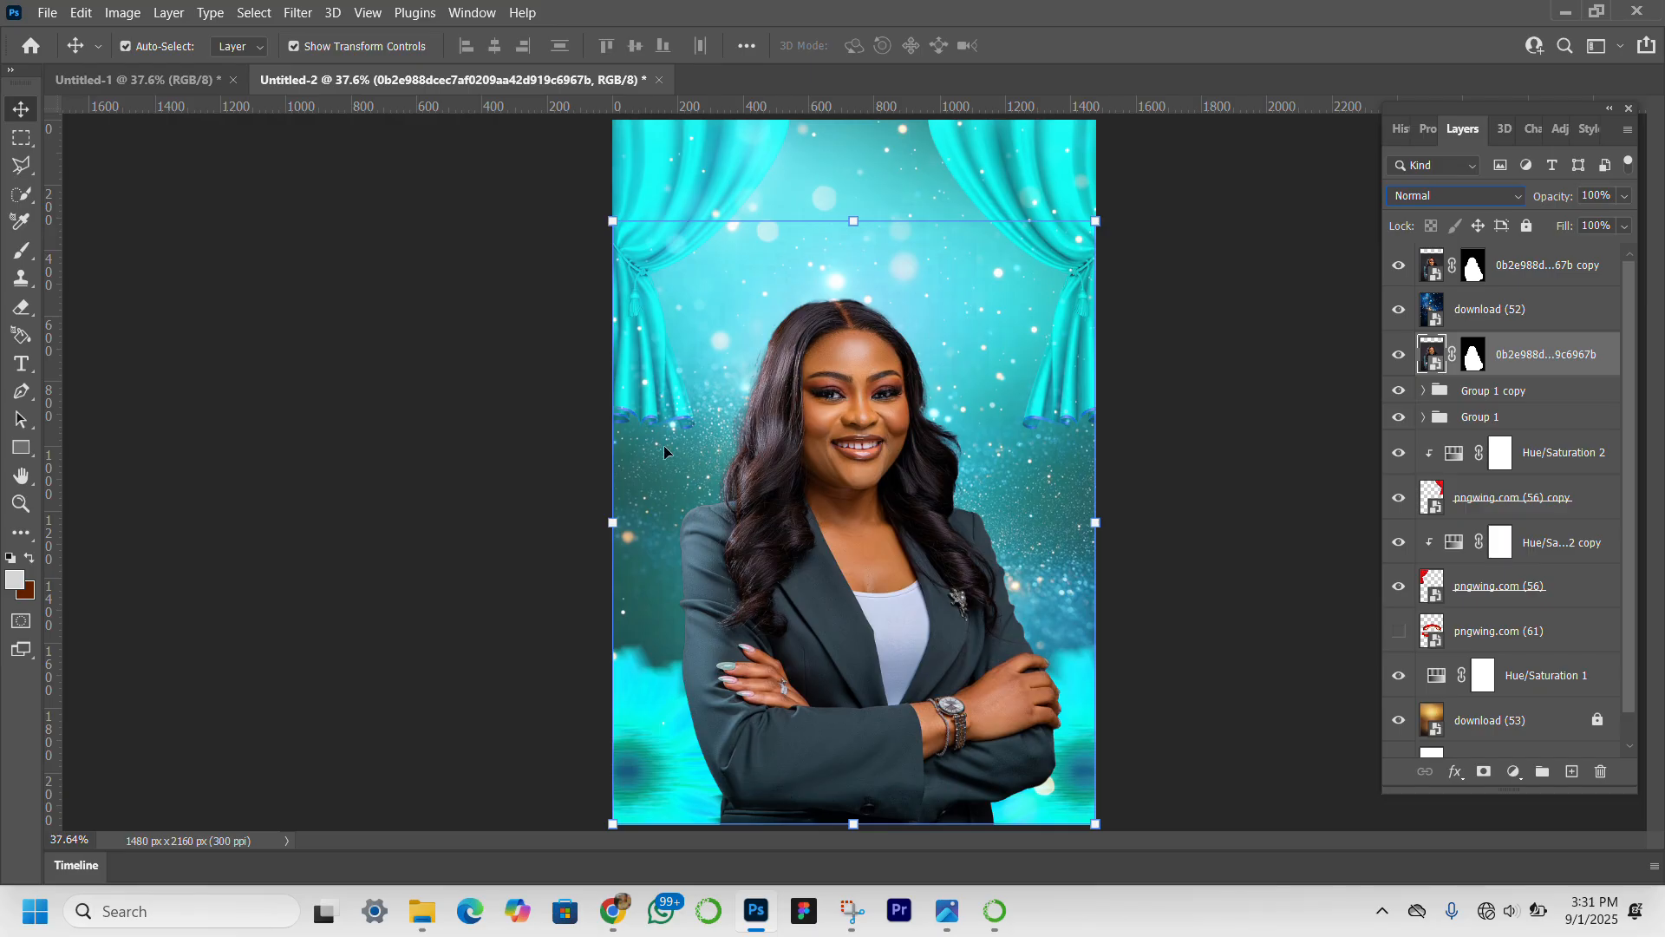
# Enlarge the original portrait to about 164.16% and place it behind the front portrait, offset toward the canvas's upper right.
pyautogui.moveTo(610, 531); pyautogui.dragTo(348, 521)
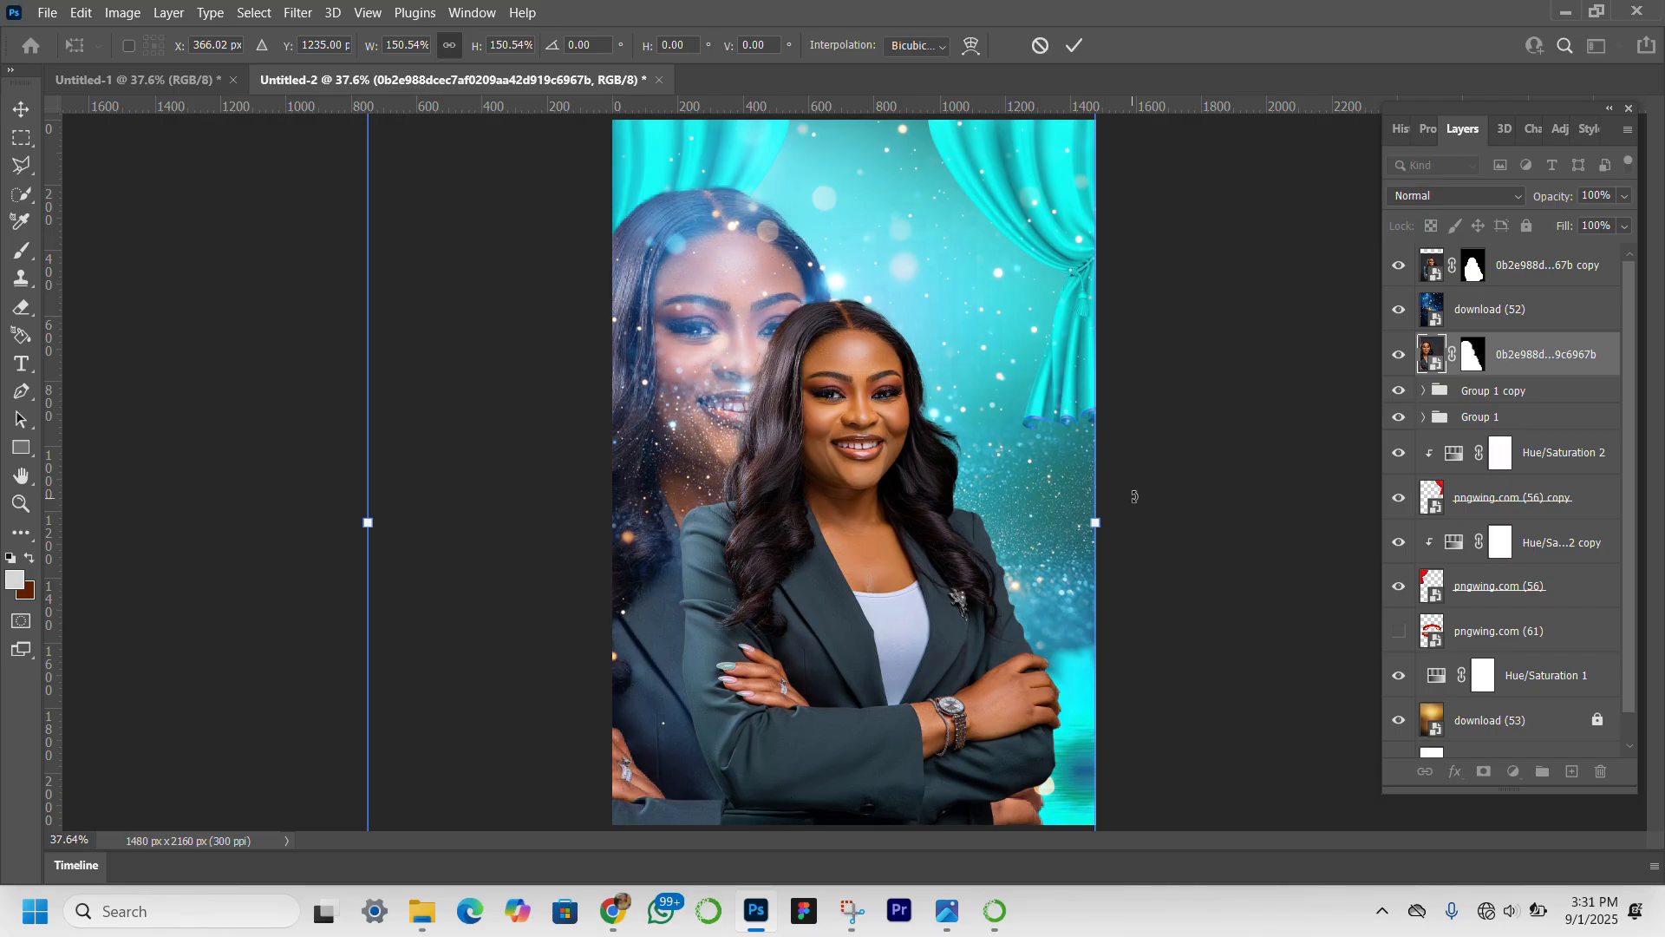
pyautogui.moveTo(1098, 521); pyautogui.dragTo(1209, 517)
pyautogui.moveTo(1241, 521); pyautogui.dragTo(1266, 521)
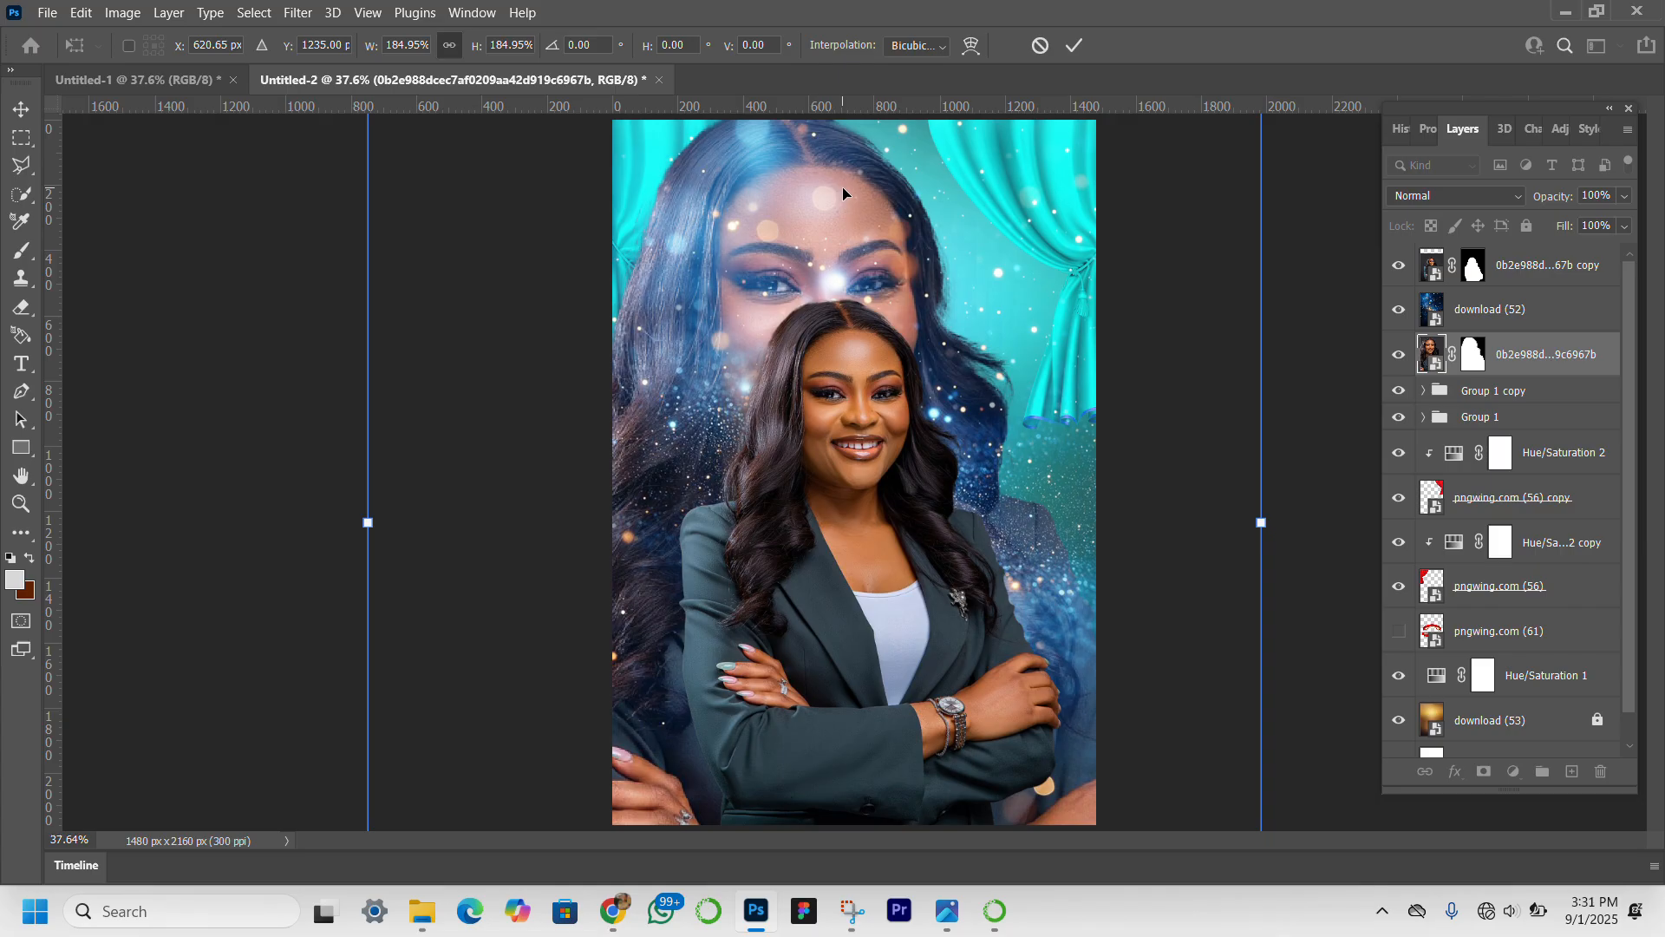
pyautogui.moveTo(867, 190); pyautogui.dragTo(921, 202)
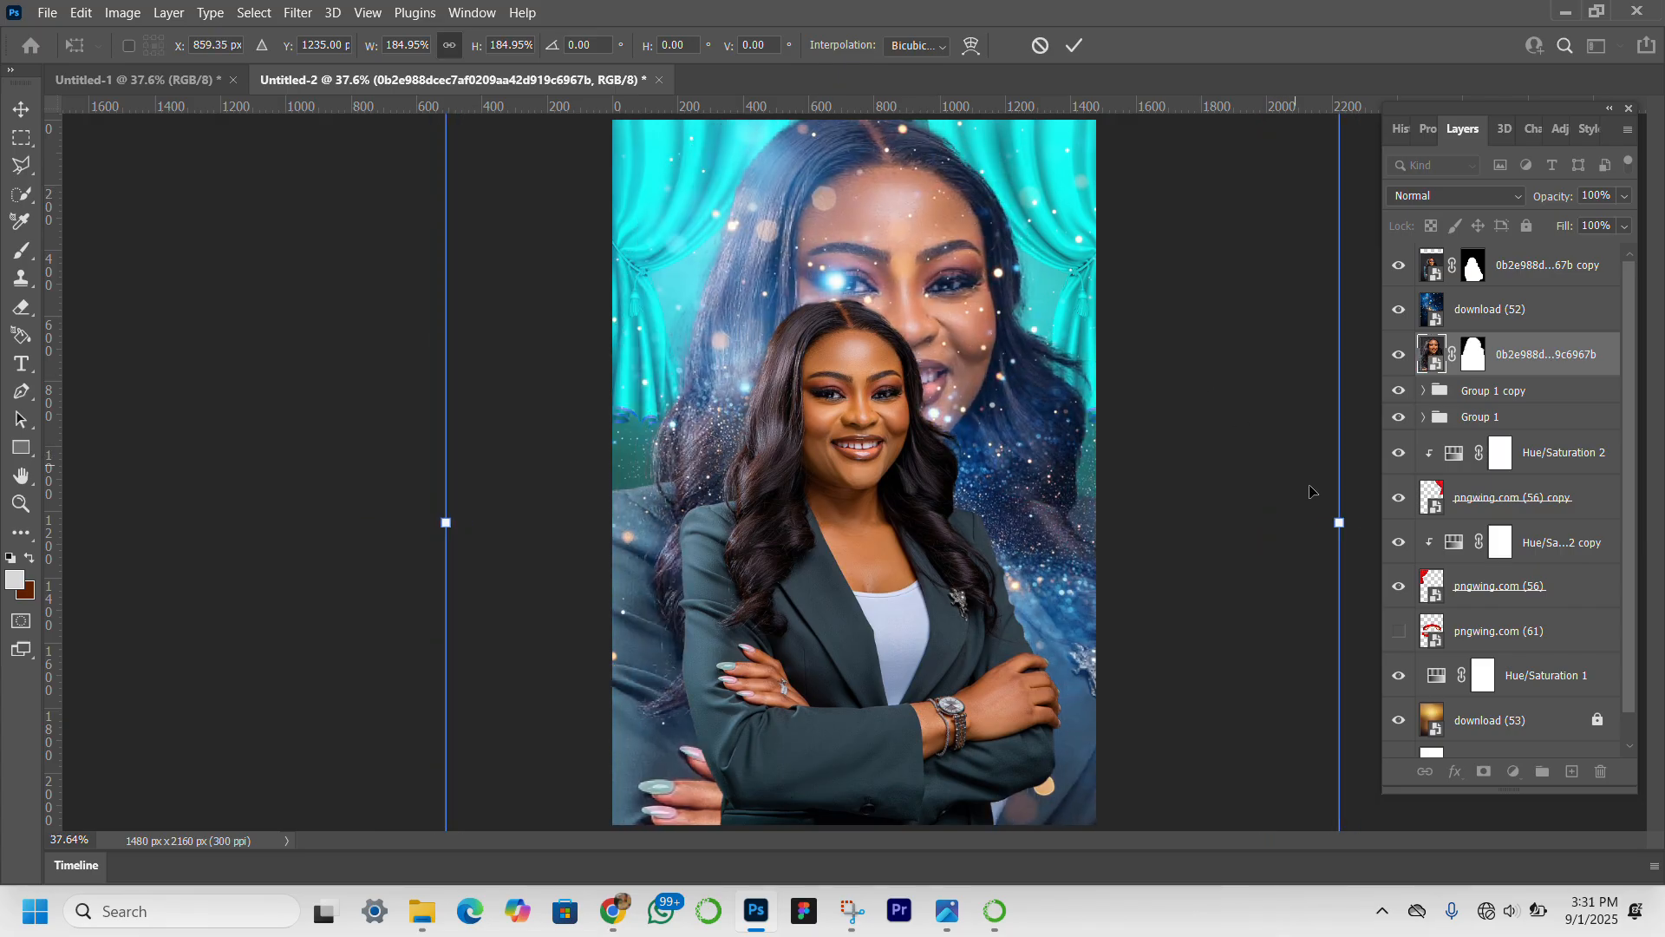
pyautogui.moveTo(1342, 522); pyautogui.dragTo(1244, 496)
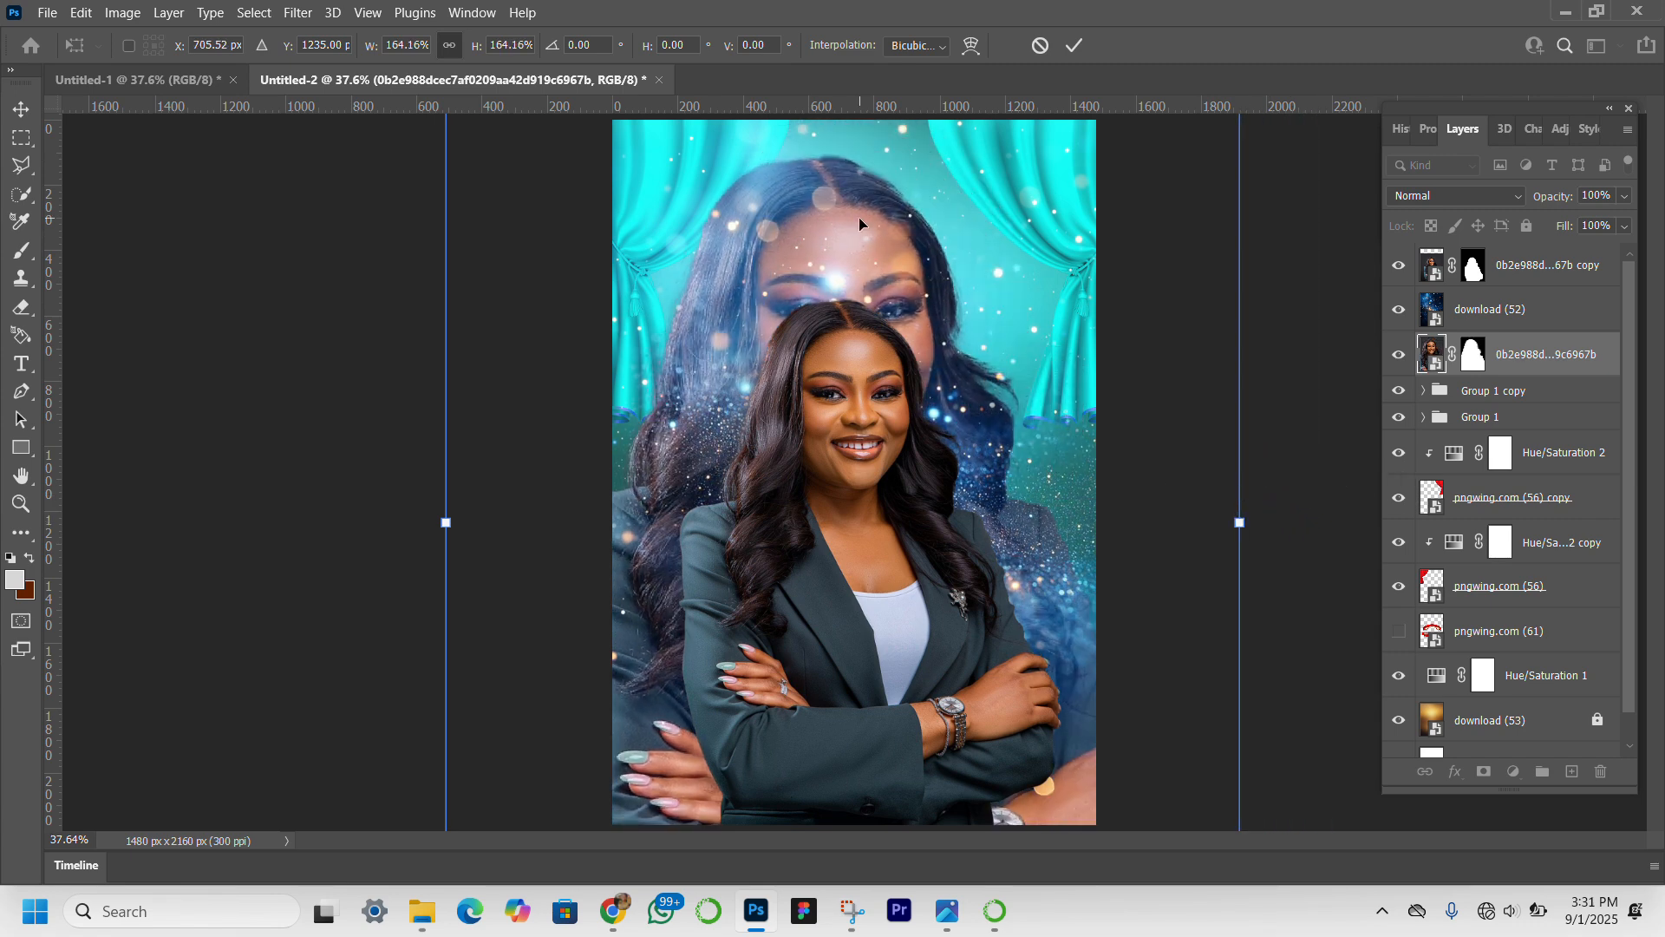
pyautogui.moveTo(860, 215); pyautogui.dragTo(907, 196)
pyautogui.press('Return')
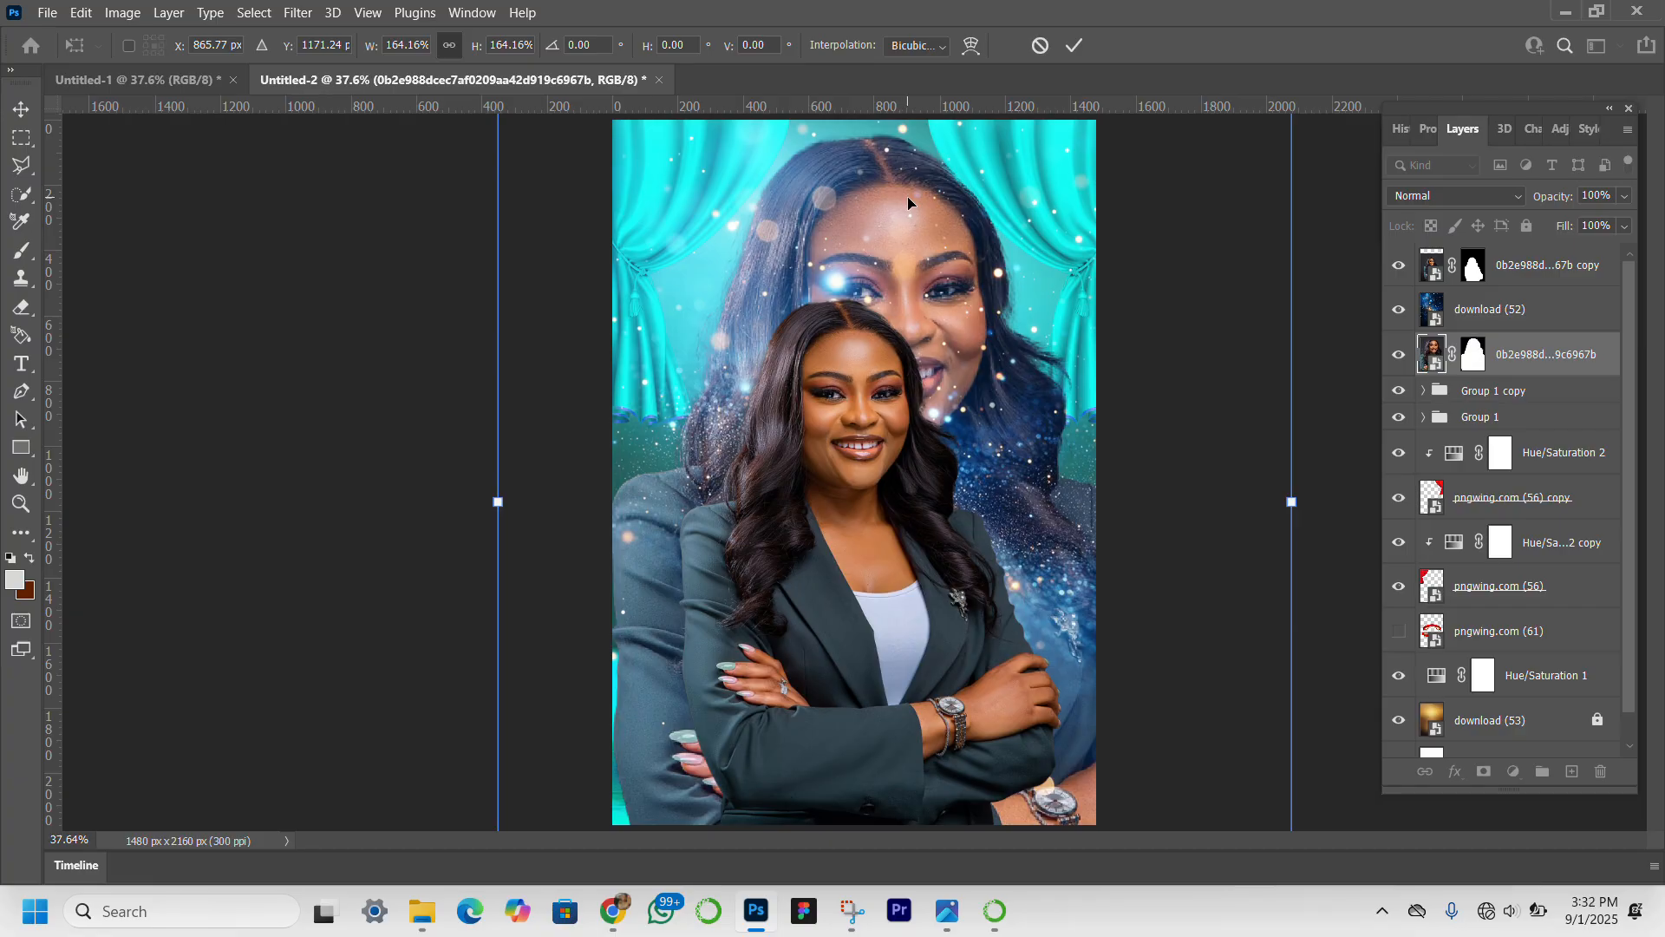
# Mask out the lower part of the enlarged portrait in both bottom corners of the canvas with a soft black 1000 px brush.
pyautogui.click(1474, 355)
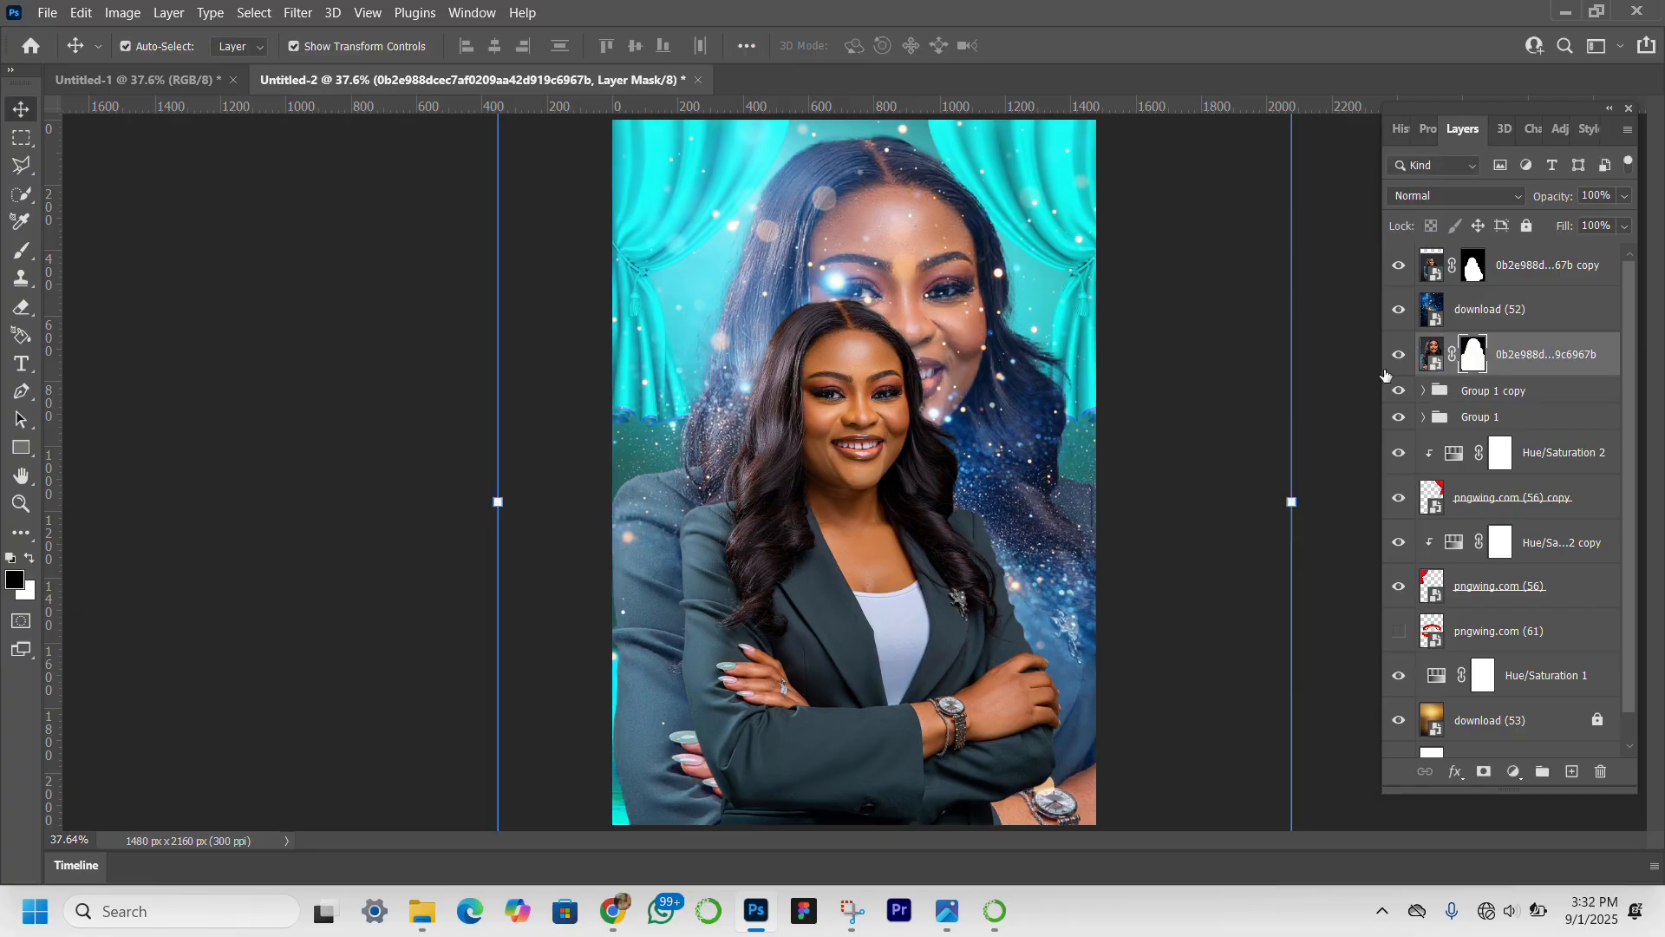
pyautogui.click(21, 250)
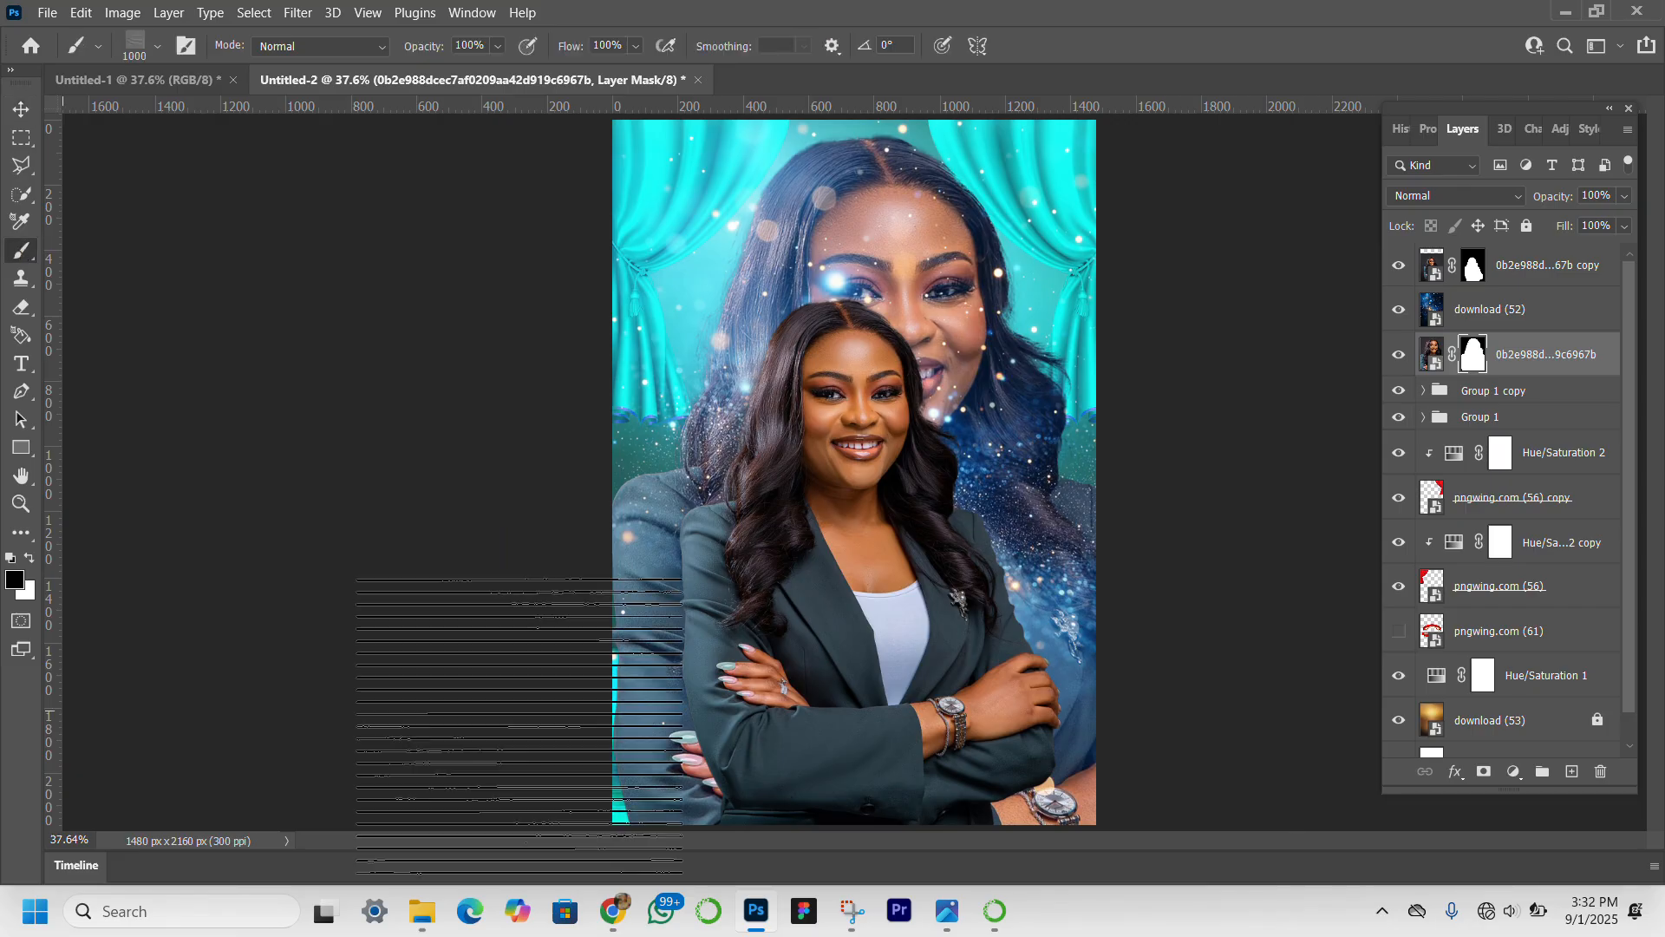
pyautogui.click(157, 47)
pyautogui.click(249, 247)
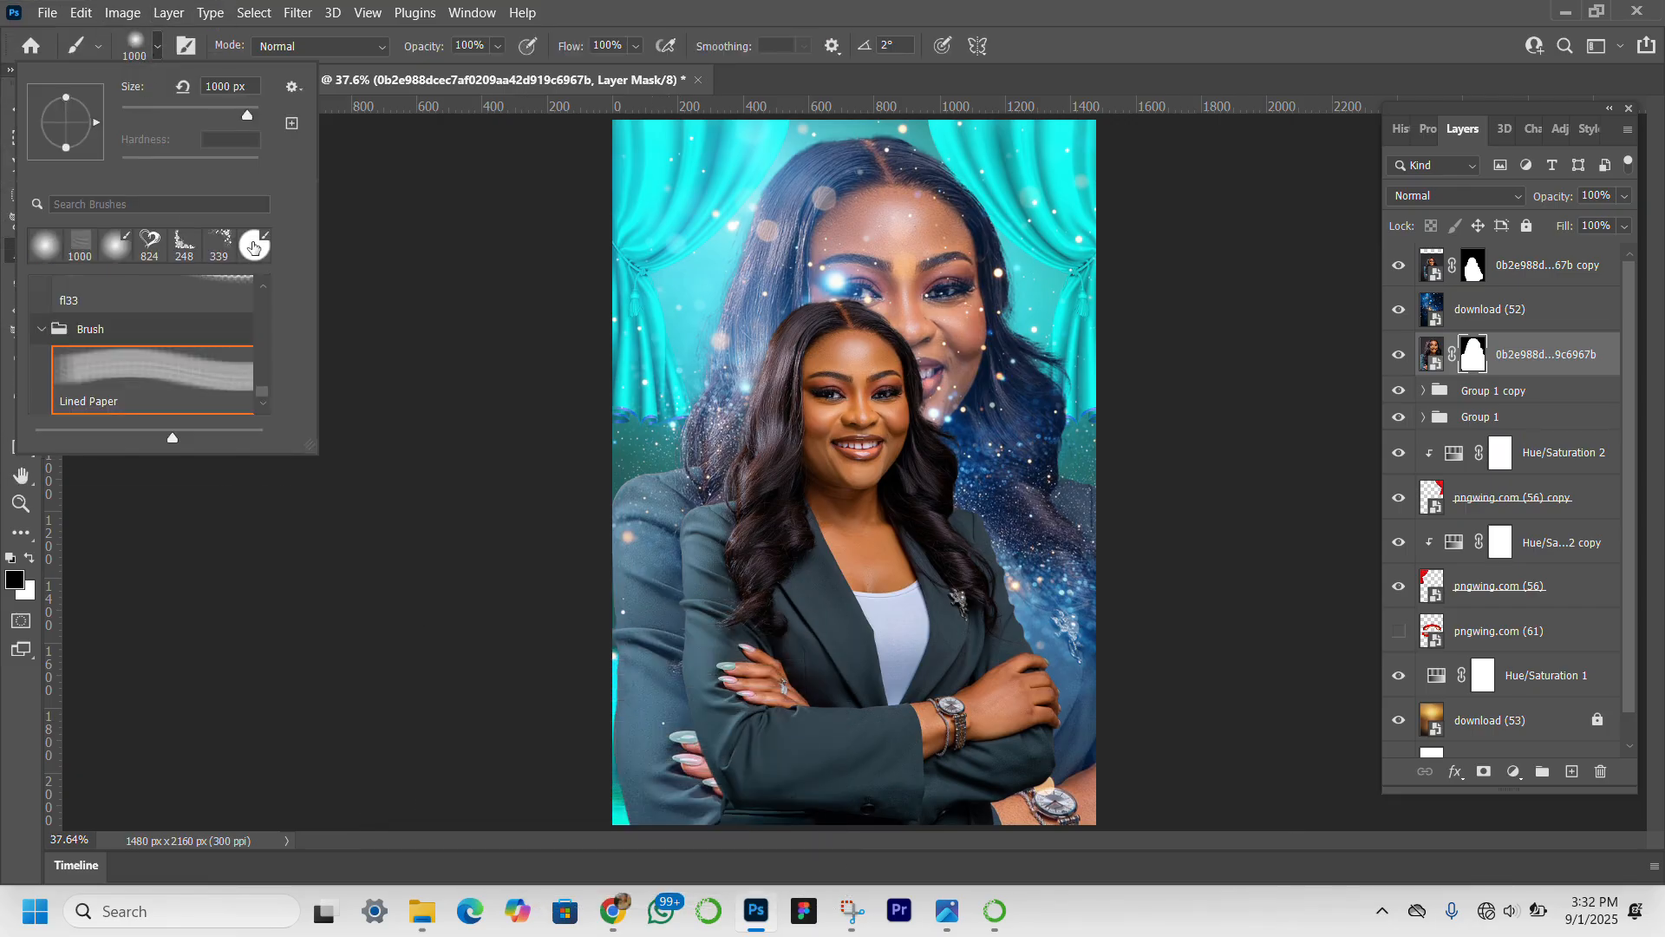
pyautogui.click(658, 764)
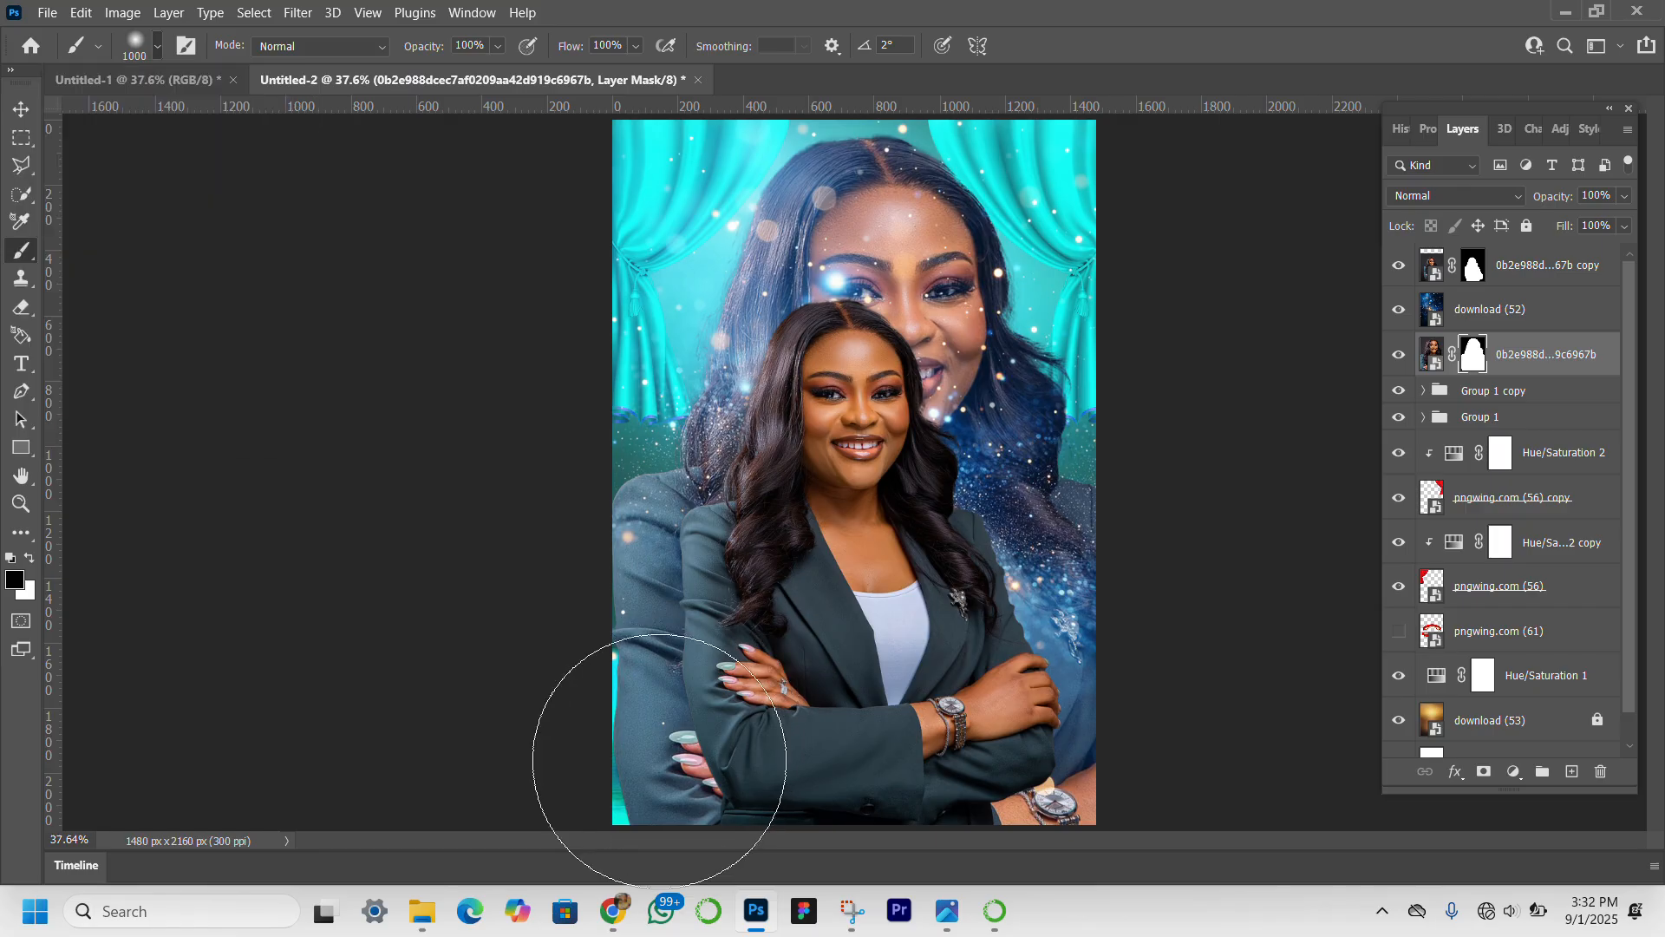
pyautogui.click(659, 763)
pyautogui.click(658, 763)
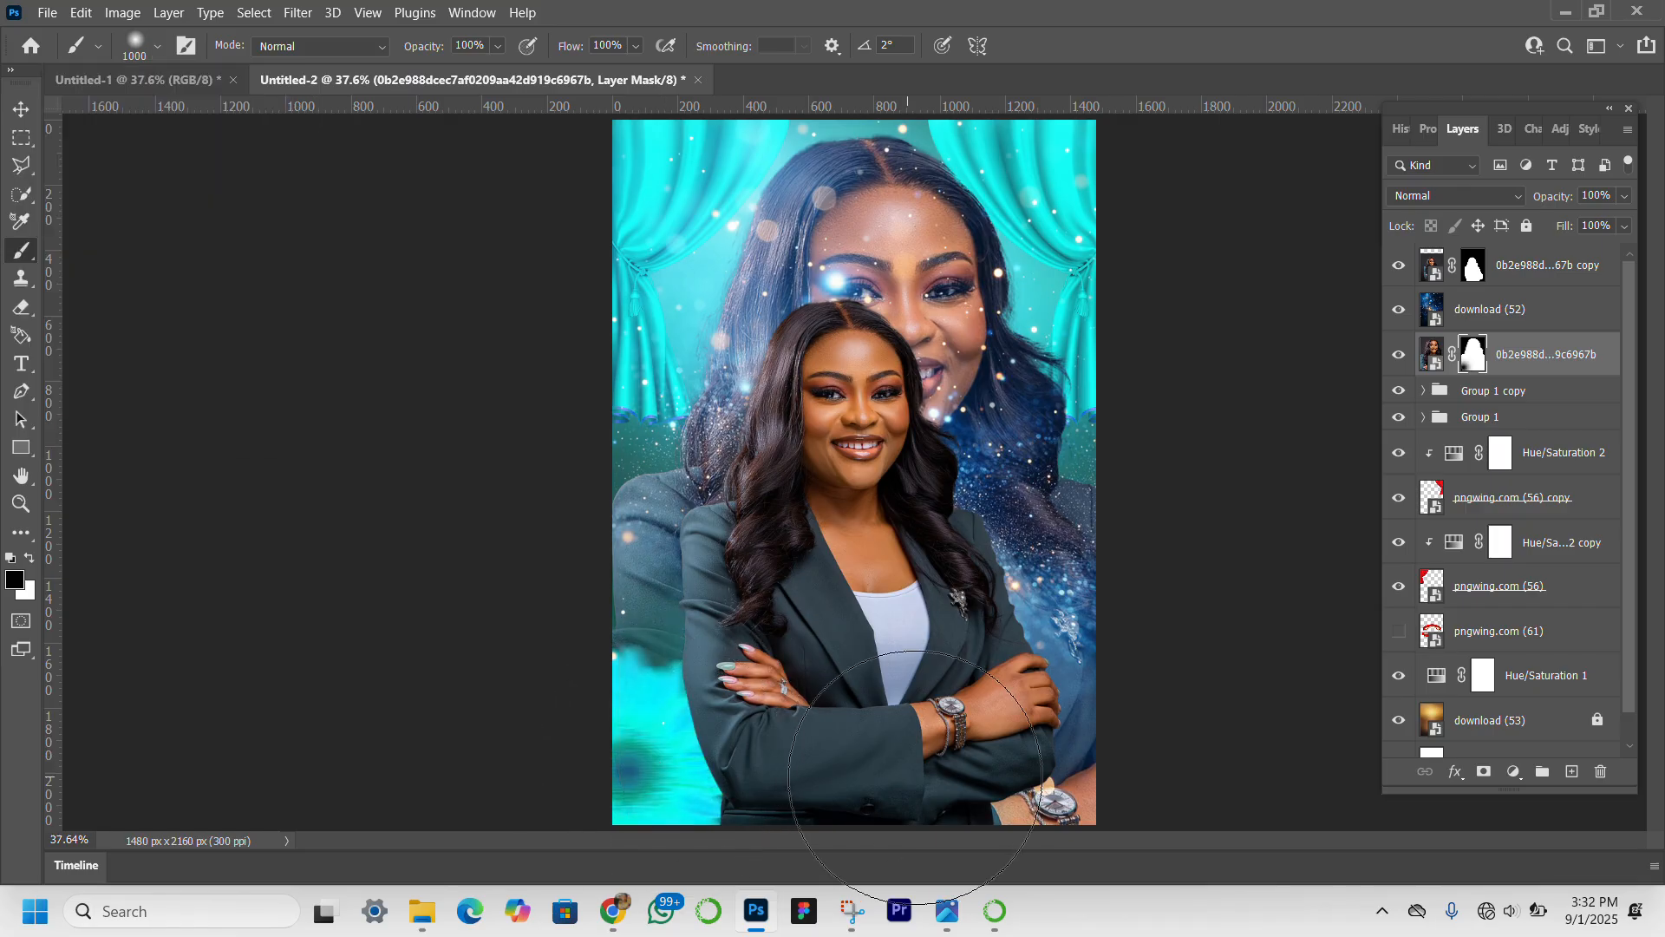
pyautogui.moveTo(1102, 775); pyautogui.dragTo(984, 809)
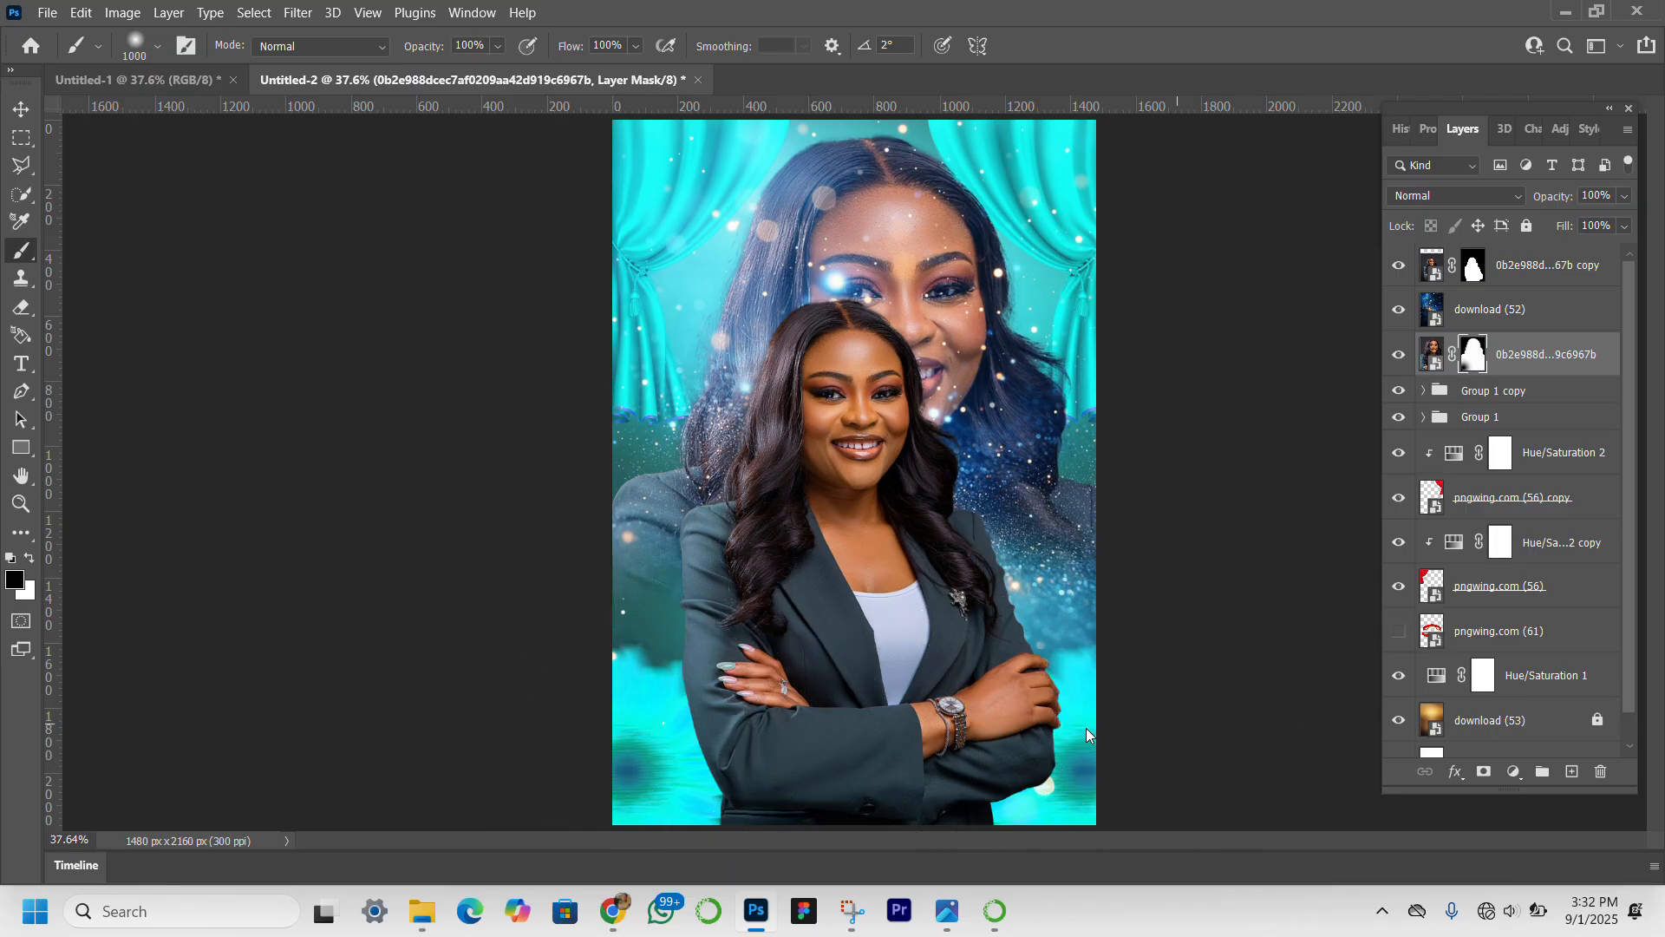
# Set the enlarged portrait's blend mode to Soft Light.
pyautogui.click(20, 109)
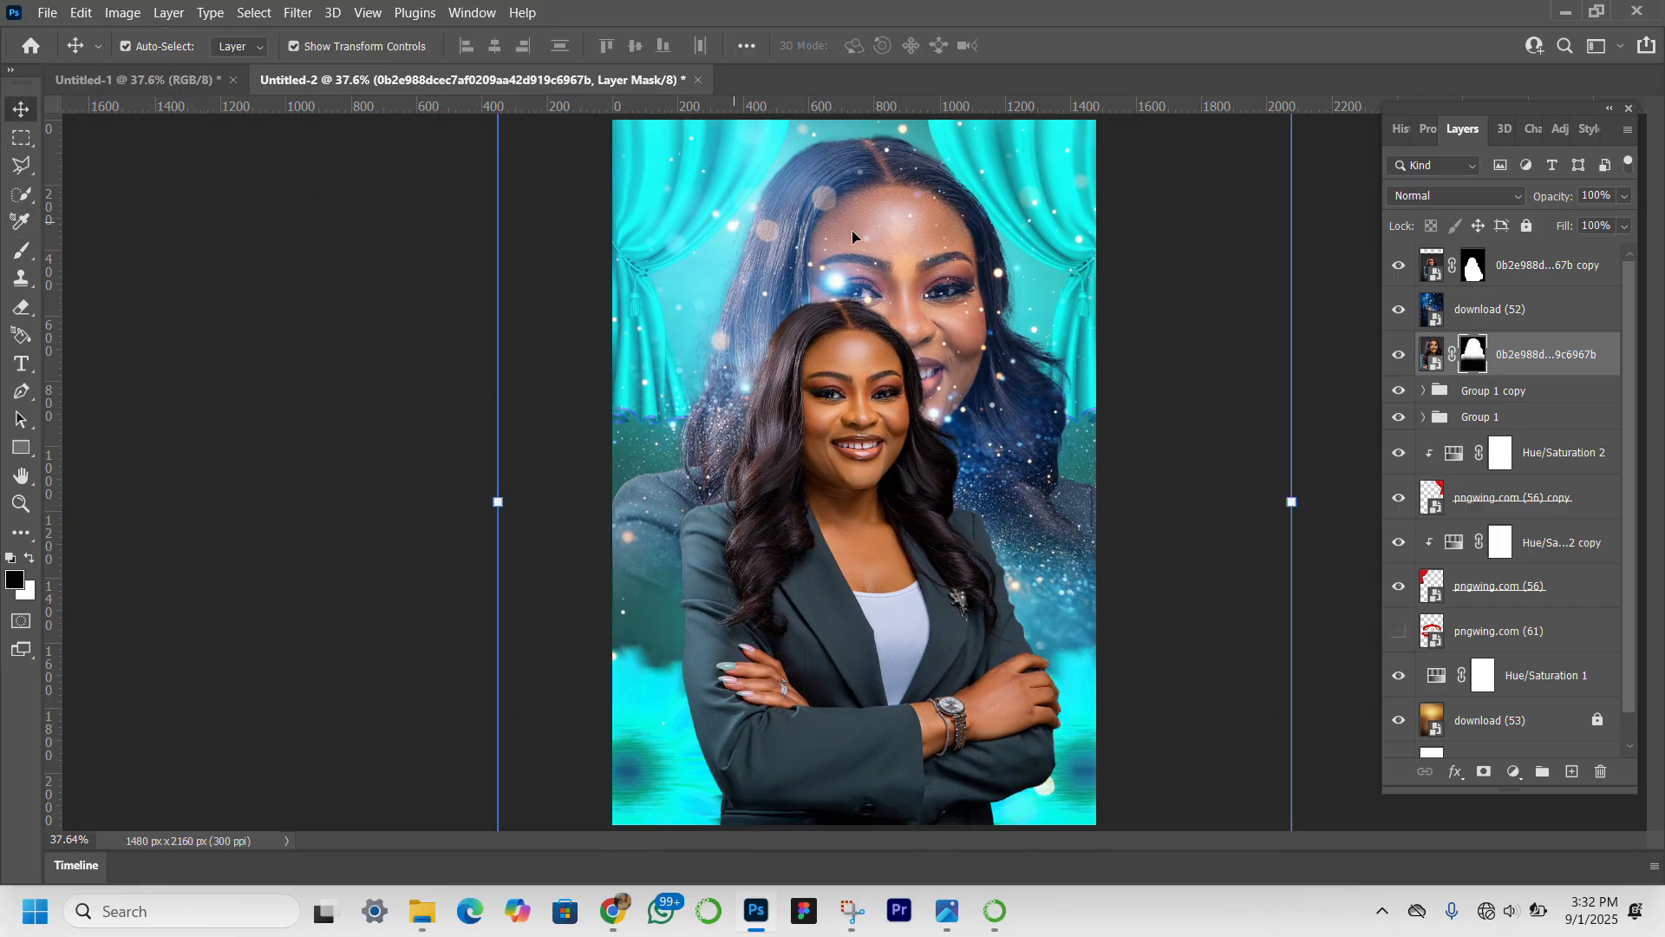
pyautogui.click(1474, 200)
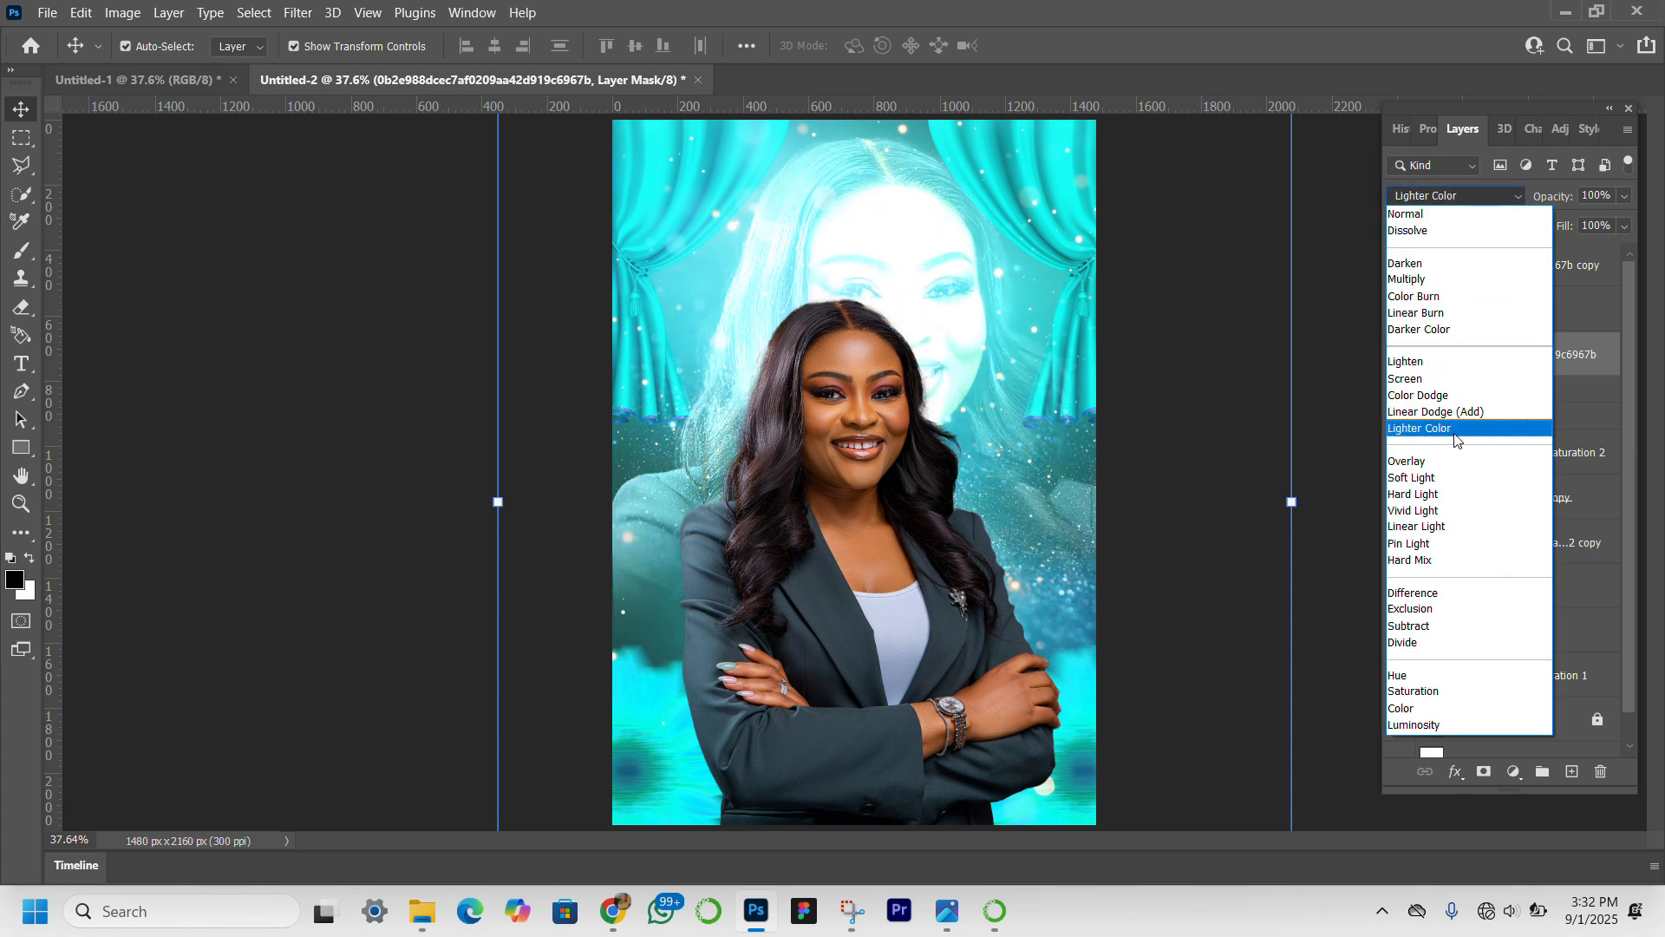
pyautogui.click(1467, 484)
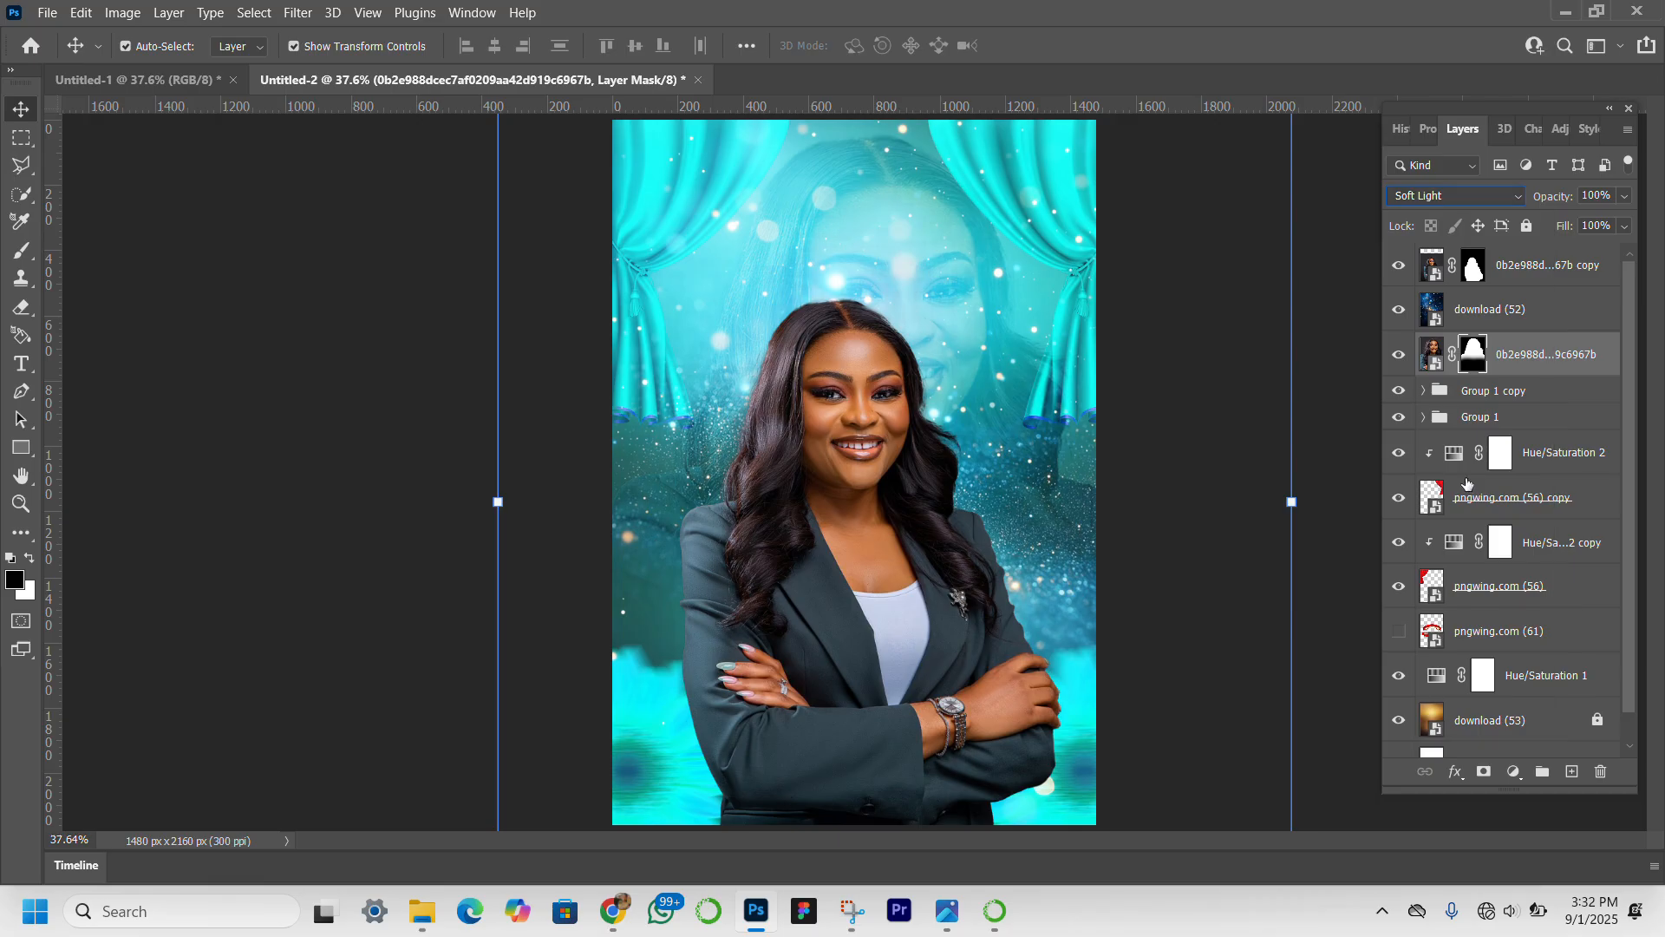
pyautogui.click(244, 694)
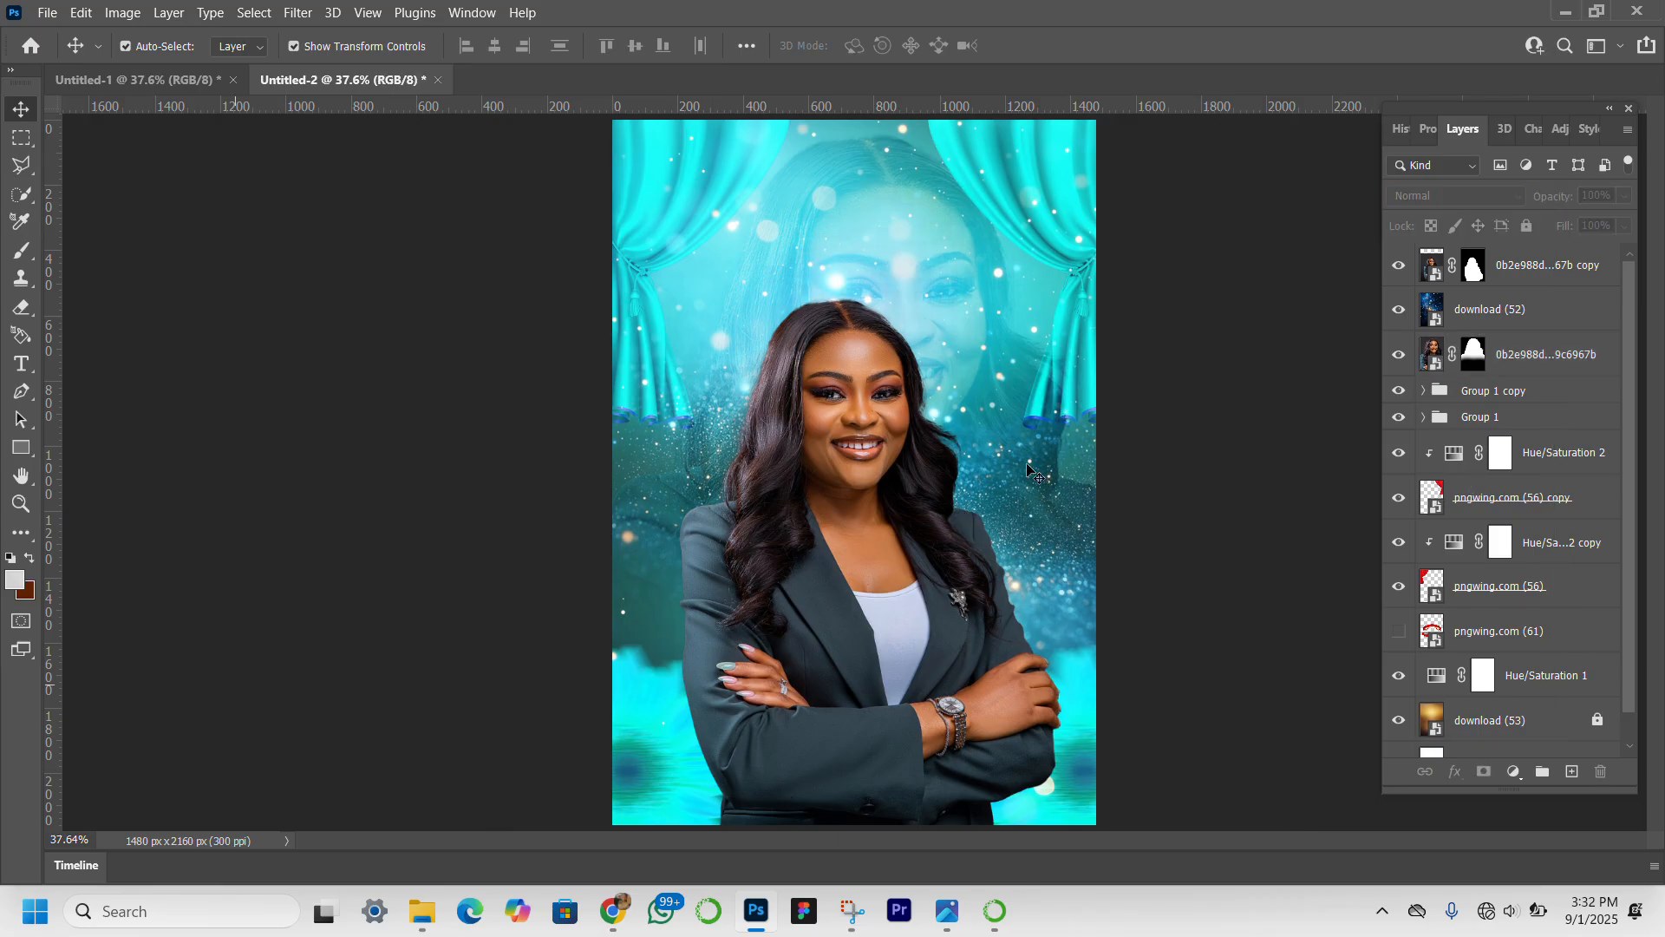
pyautogui.click(957, 310)
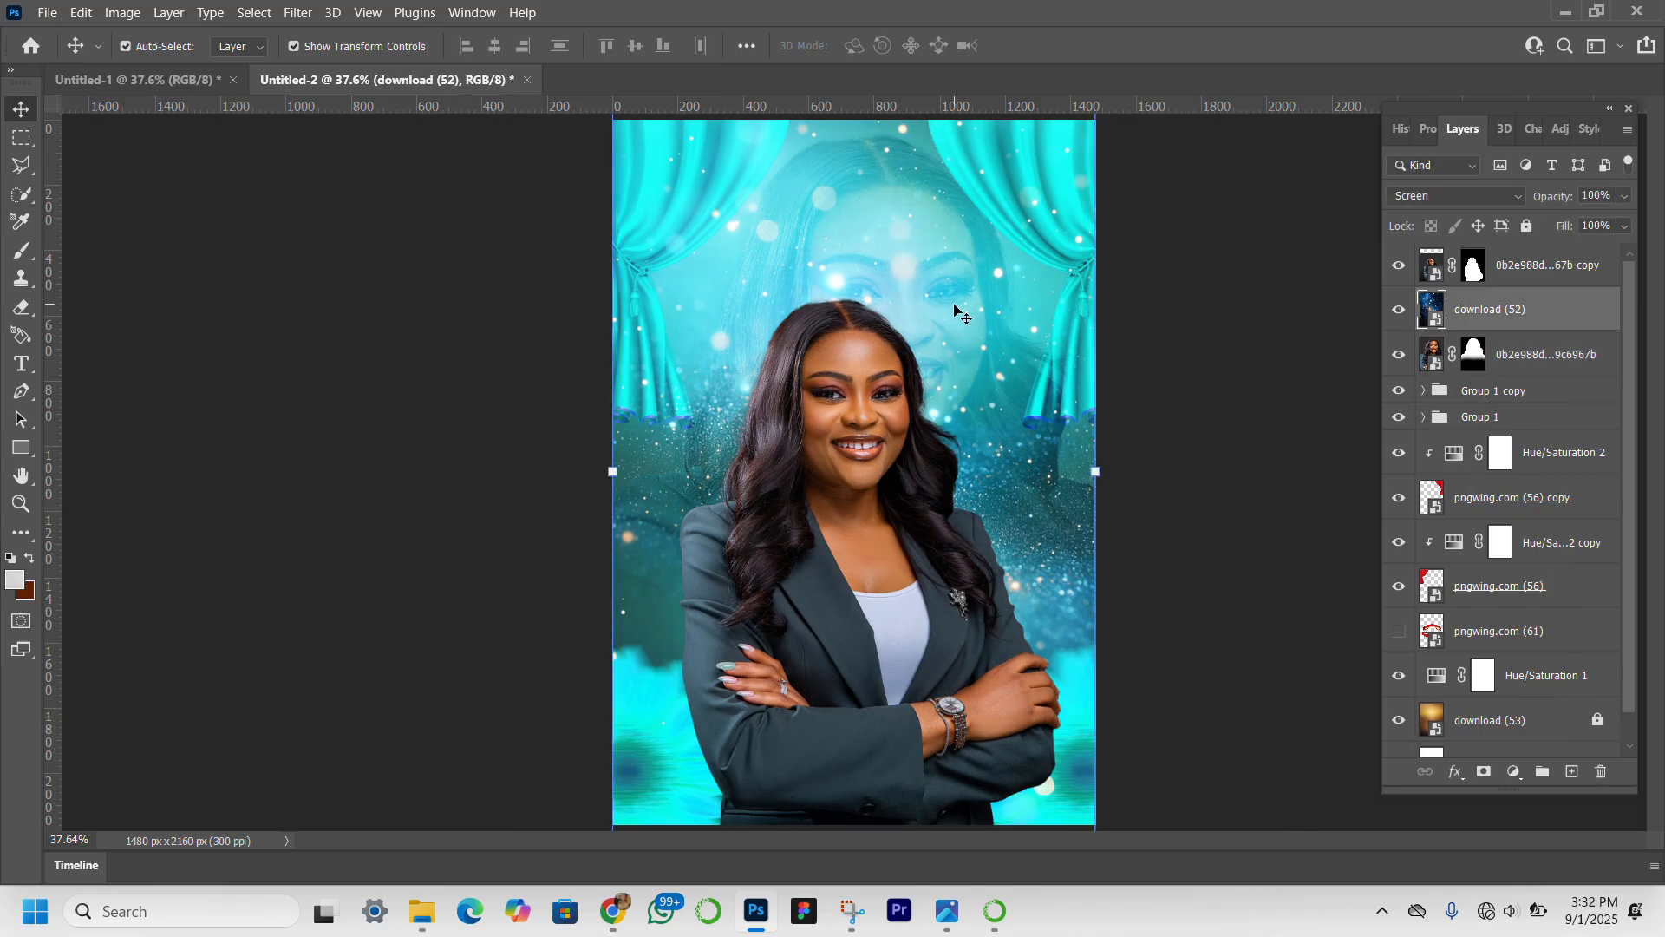
pyautogui.click(1321, 410)
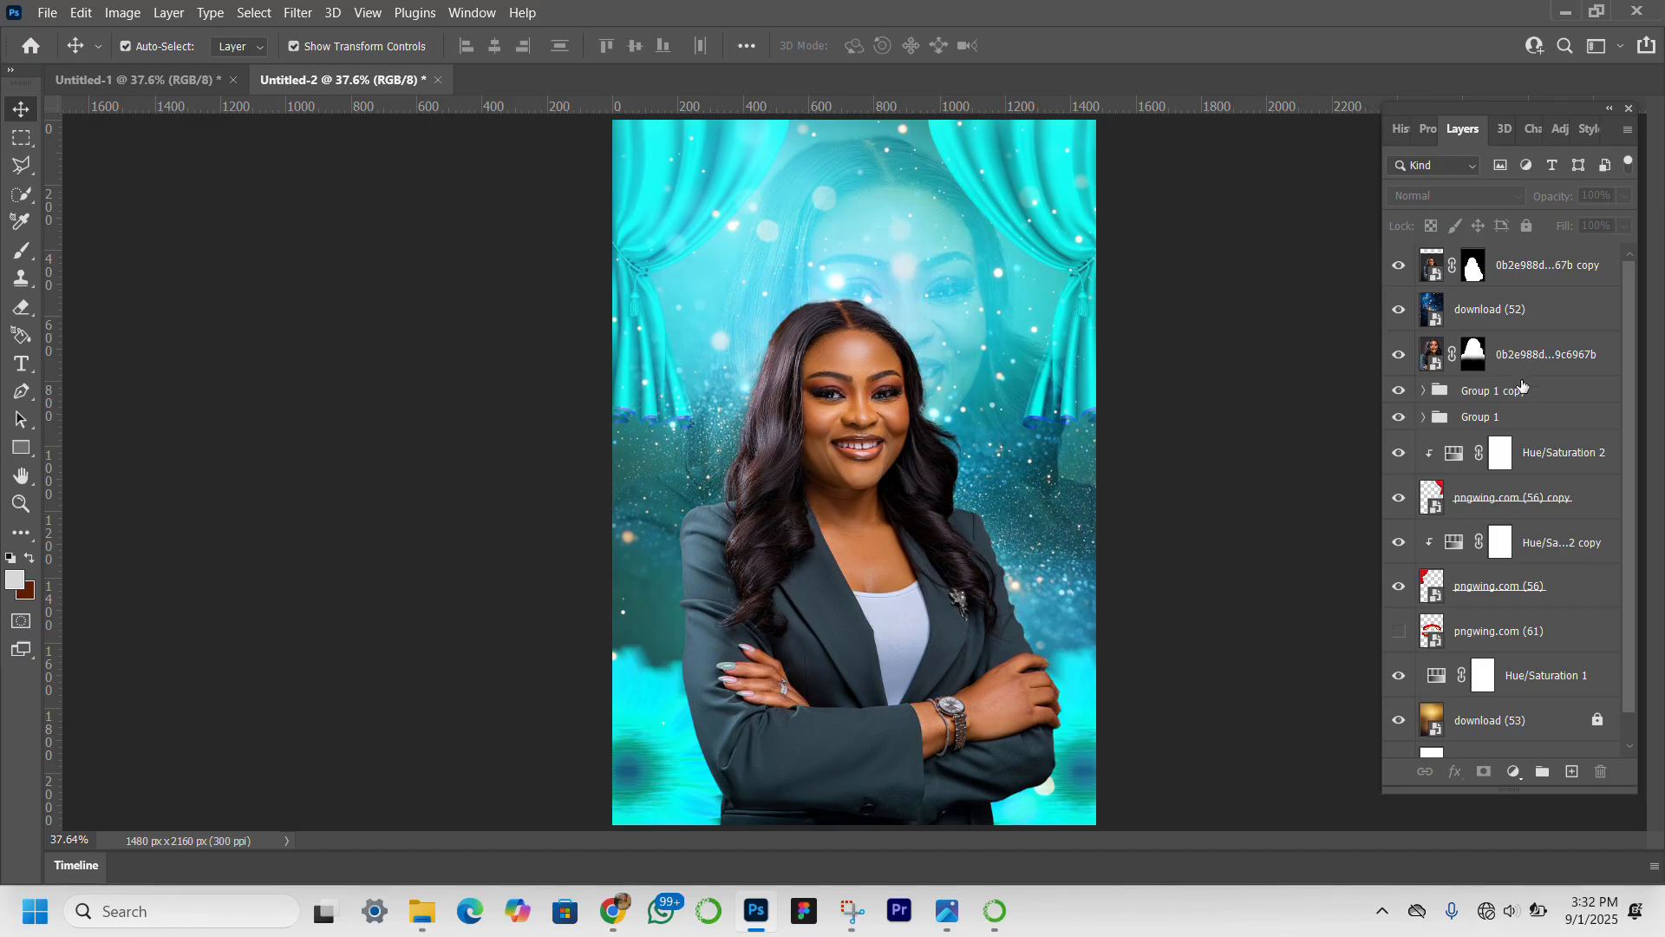
# Show the red ribbon layer pngwing.com (61) and move it to the top of the layer stack.
pyautogui.click(1402, 636)
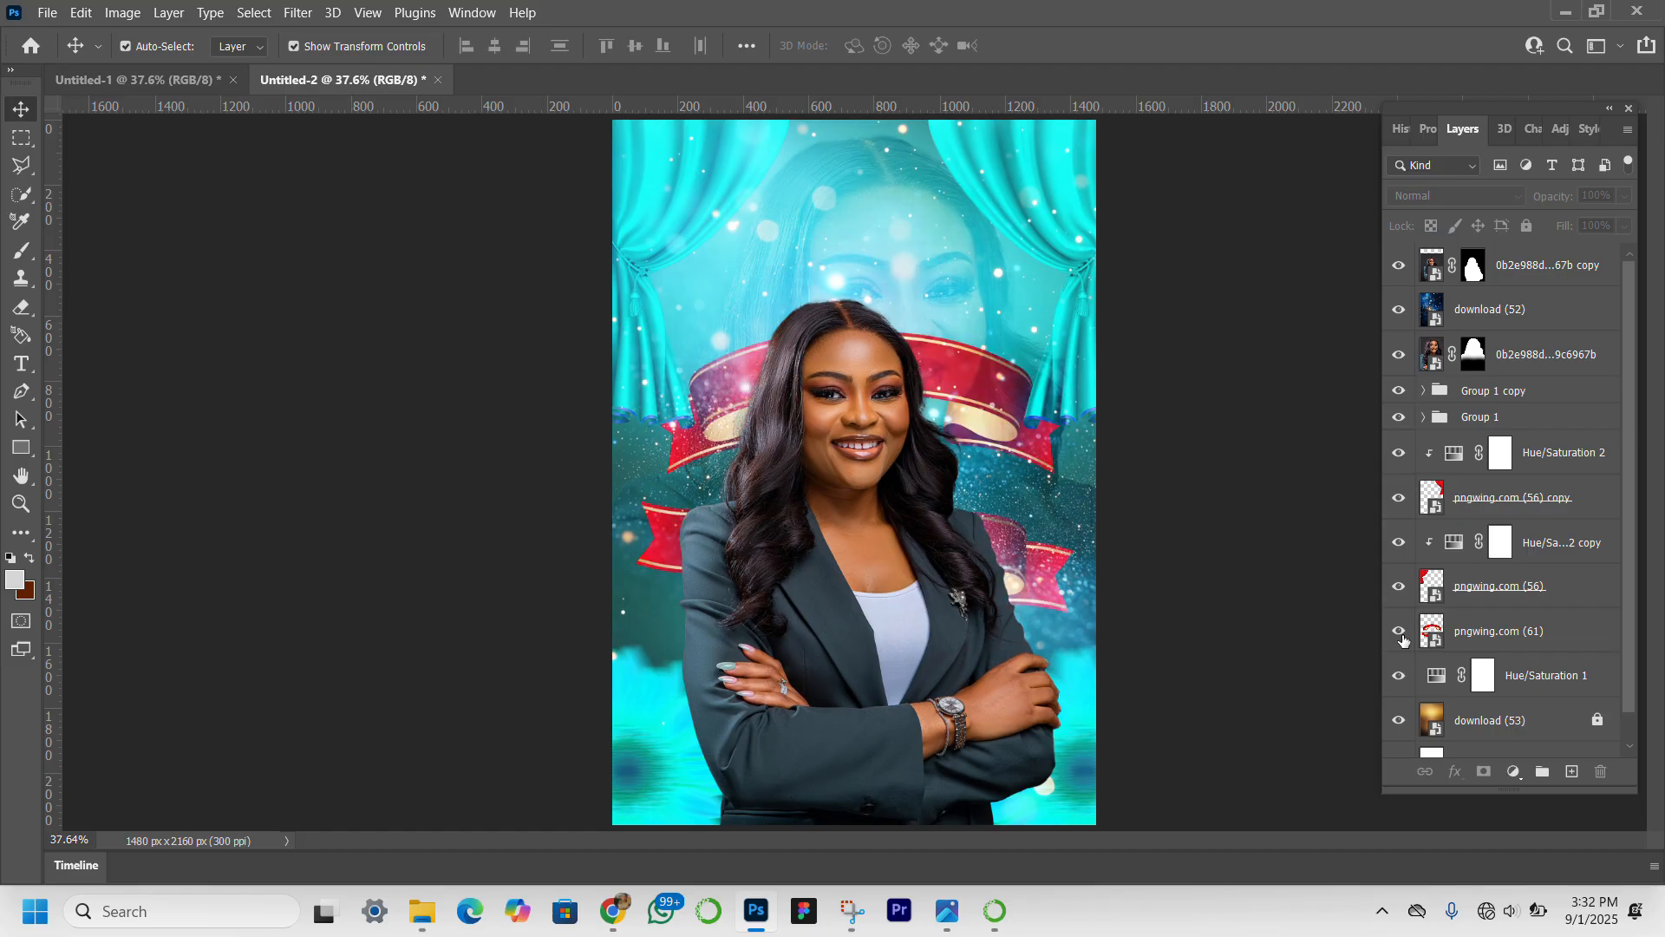
pyautogui.click(1486, 634)
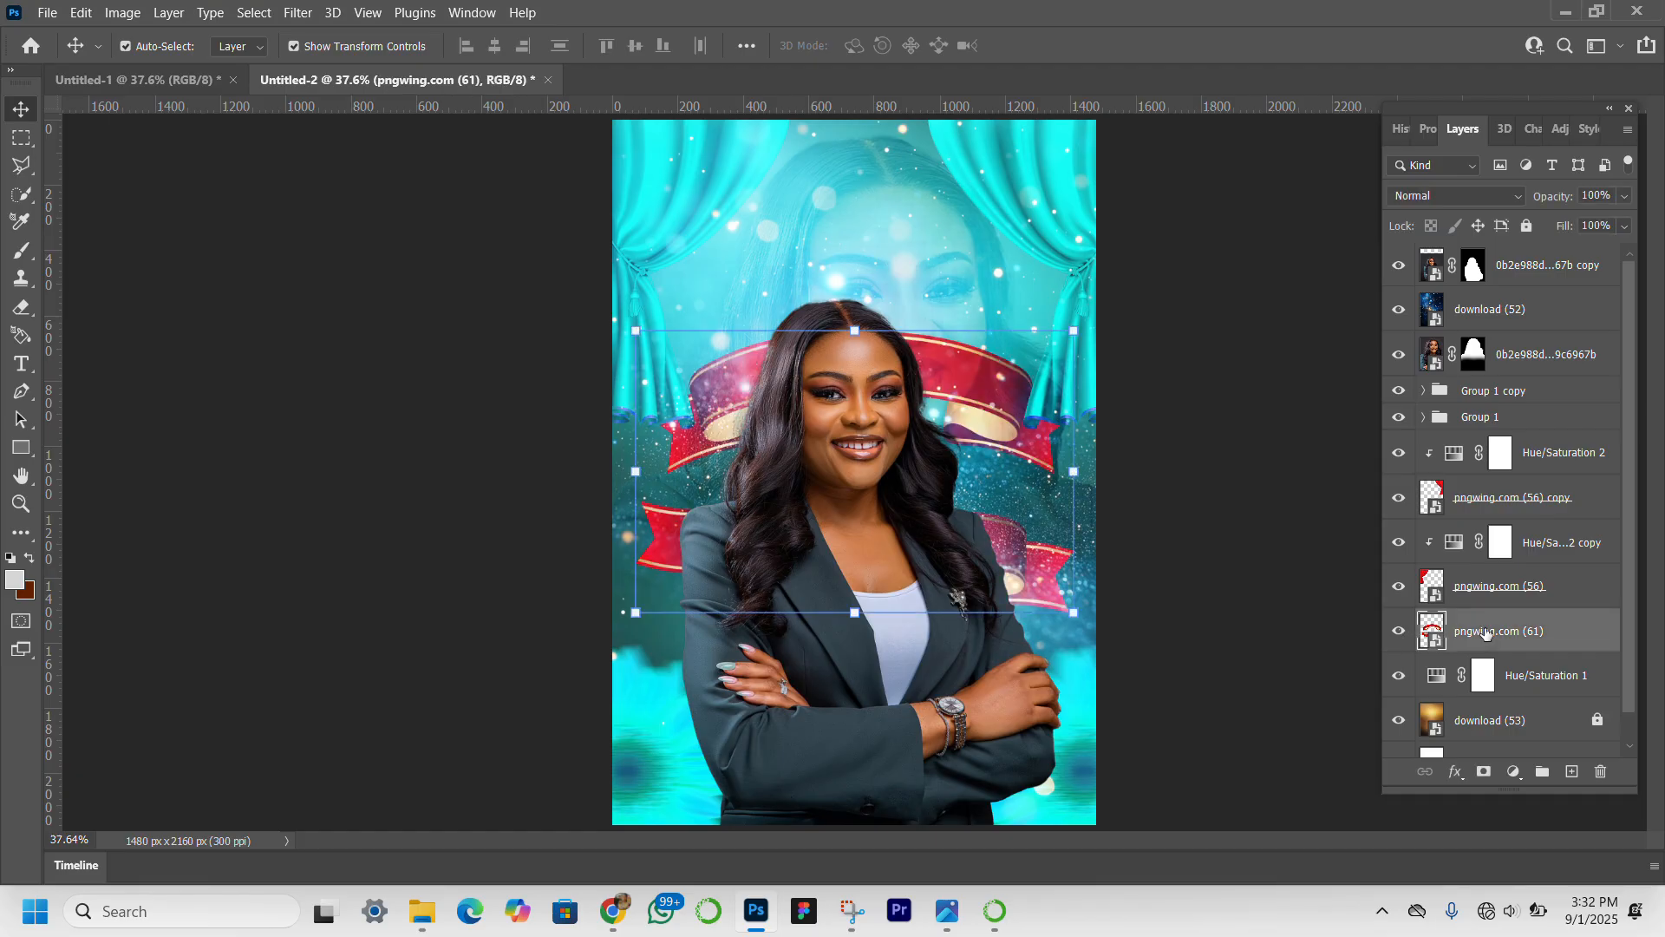
pyautogui.moveTo(1518, 633); pyautogui.dragTo(1516, 257)
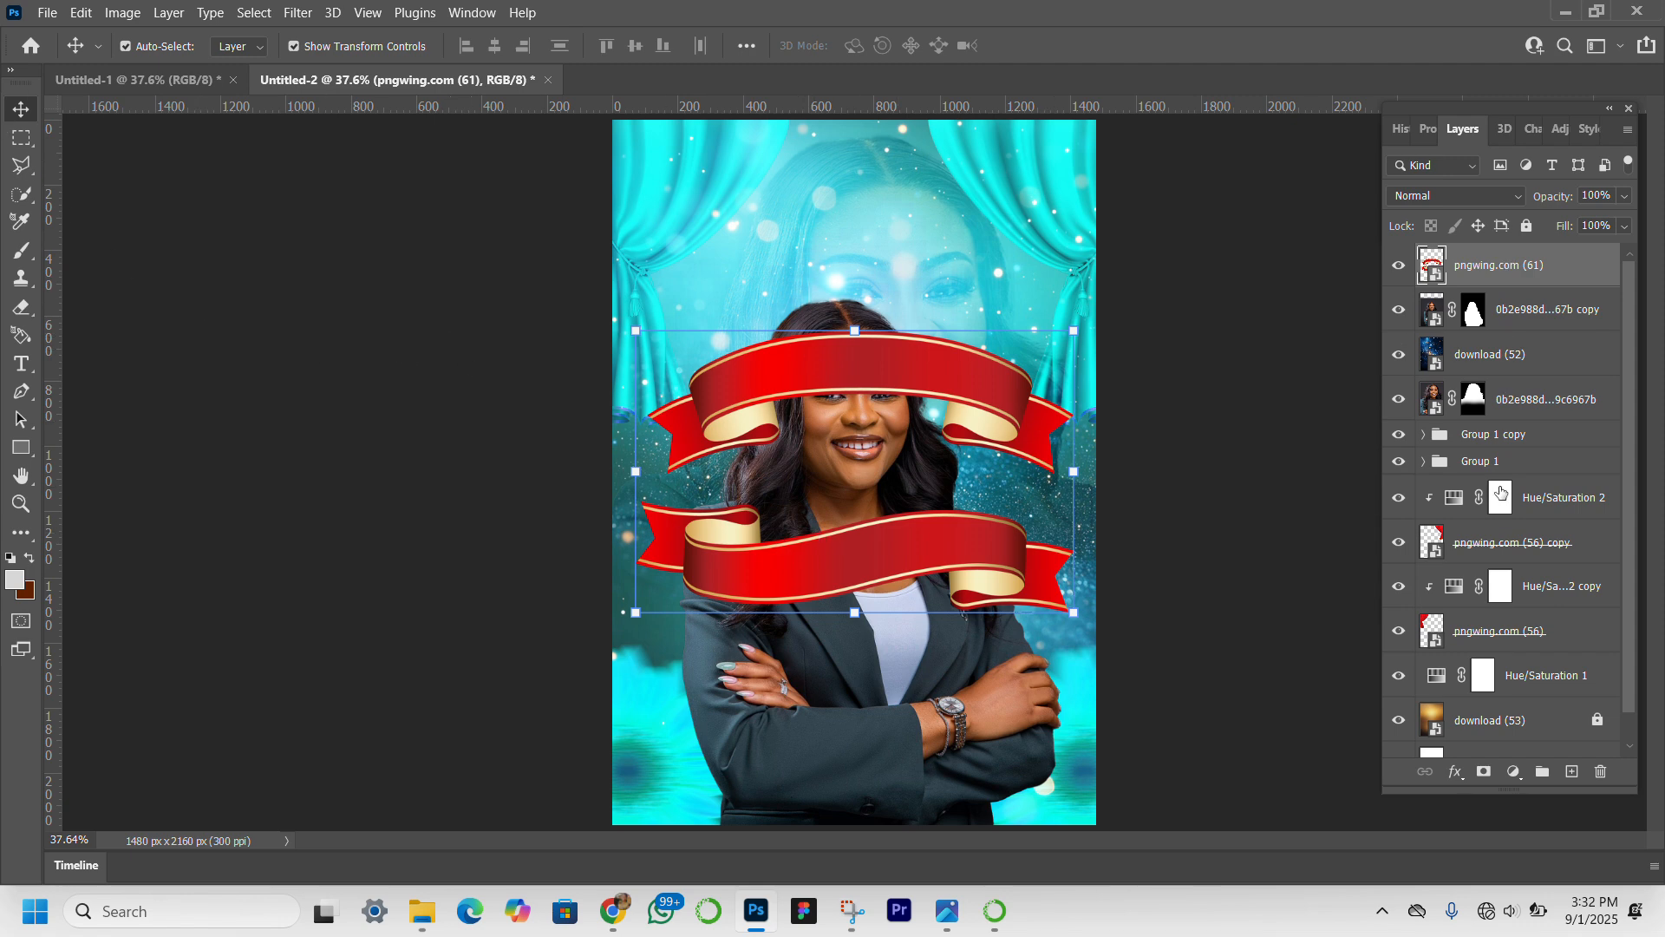
# Add a mask to the ribbon layer and hide its upper ribbon with a hard black 400 px brush.
pyautogui.click(1484, 771)
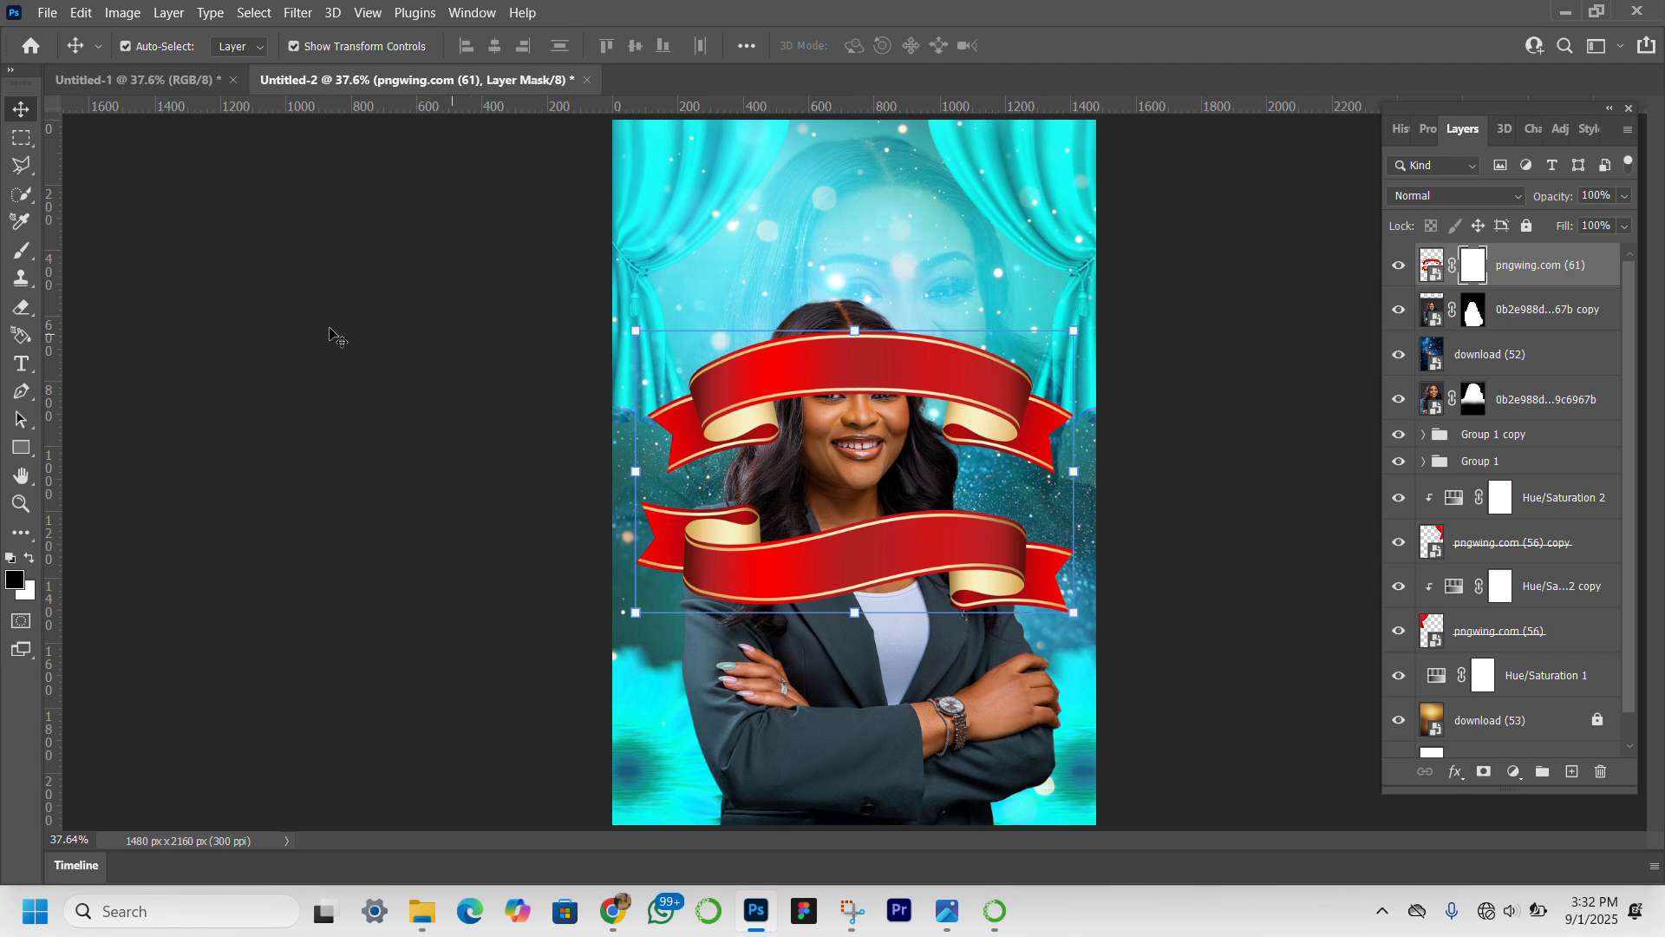
pyautogui.click(22, 251)
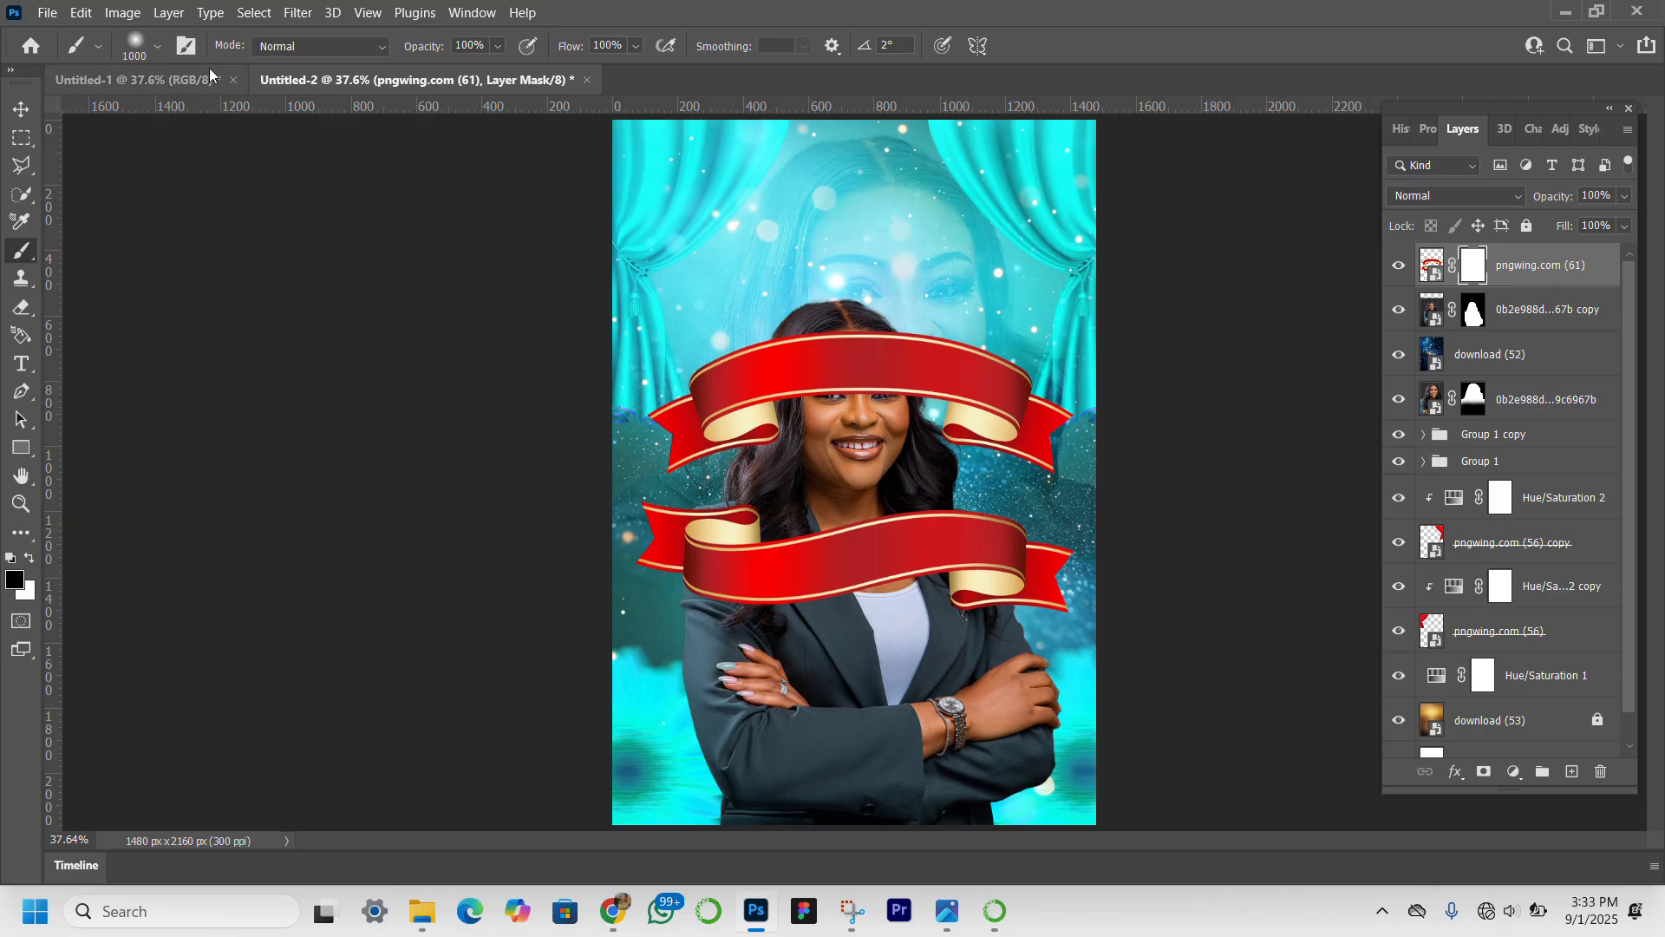
pyautogui.click(158, 49)
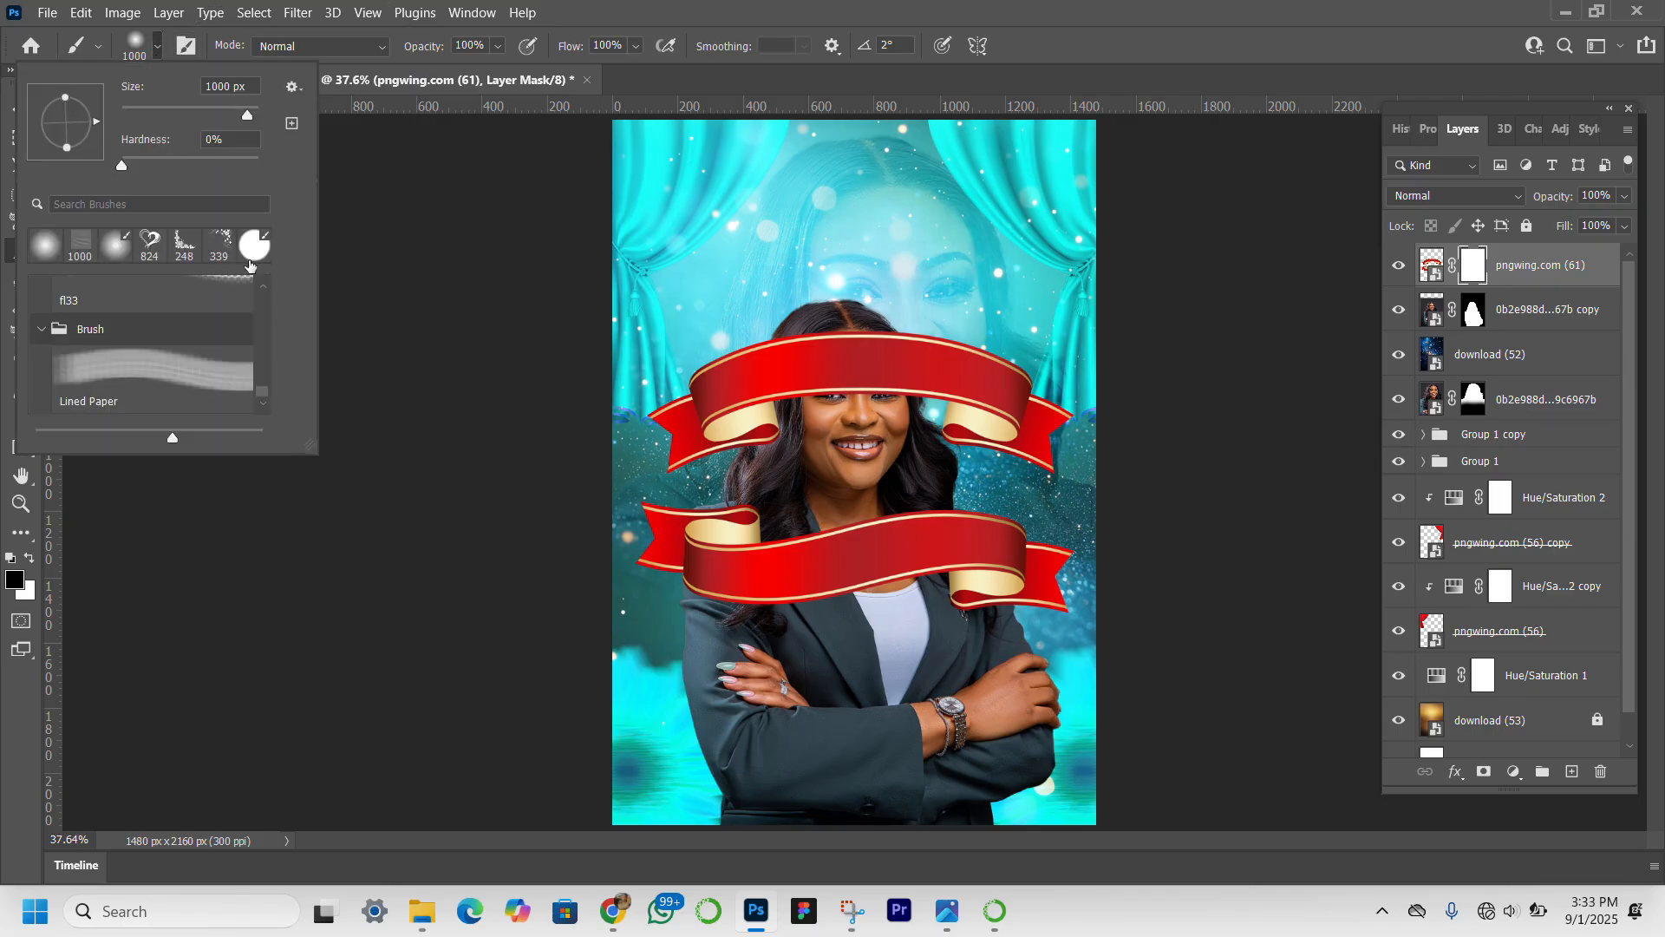
pyautogui.click(251, 255)
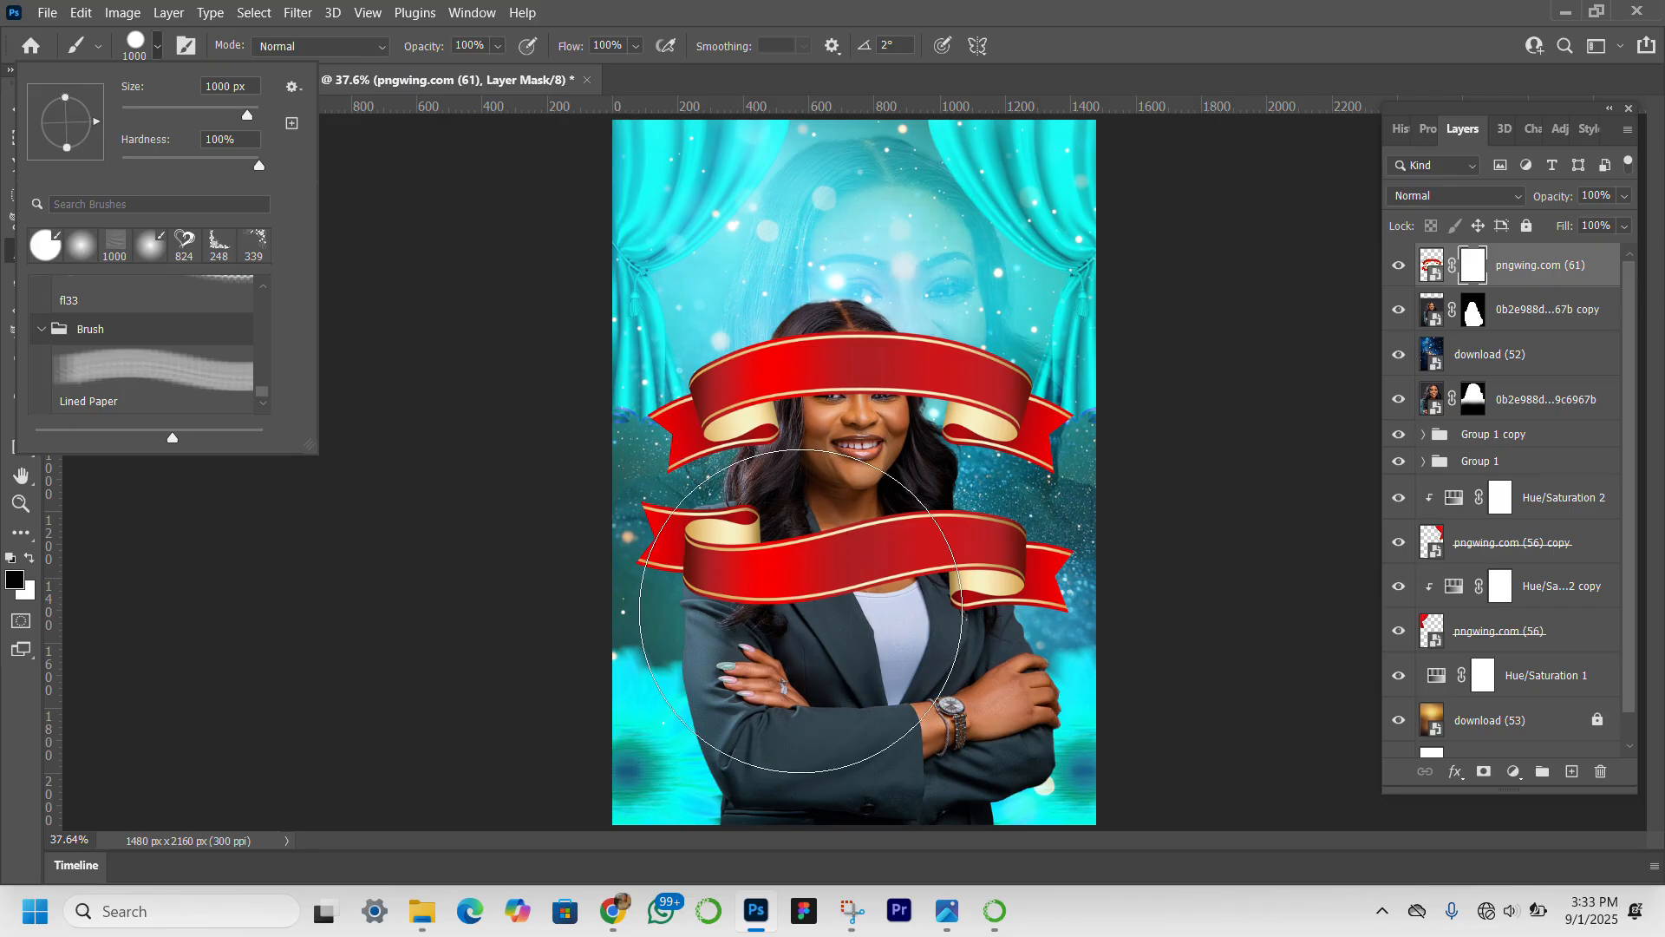
pyautogui.click(595, 545)
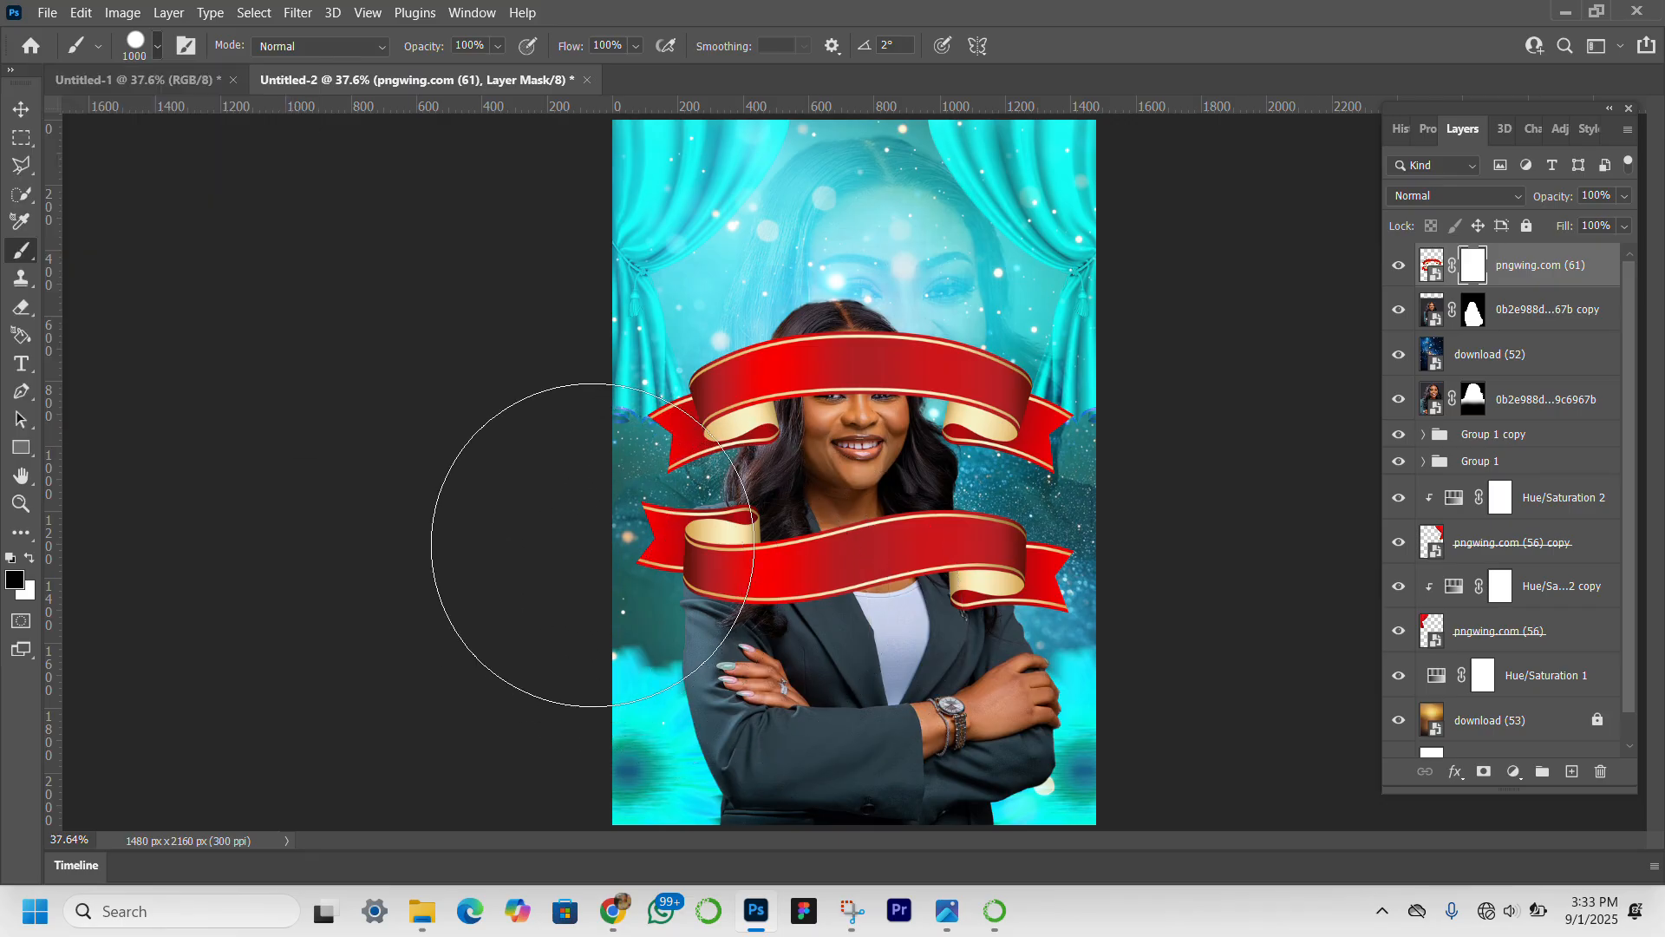
pyautogui.hotkey('ctrl', 'z')
pyautogui.press('[')
pyautogui.press('[')
pyautogui.press('[')
pyautogui.press('[')
pyautogui.press('[')
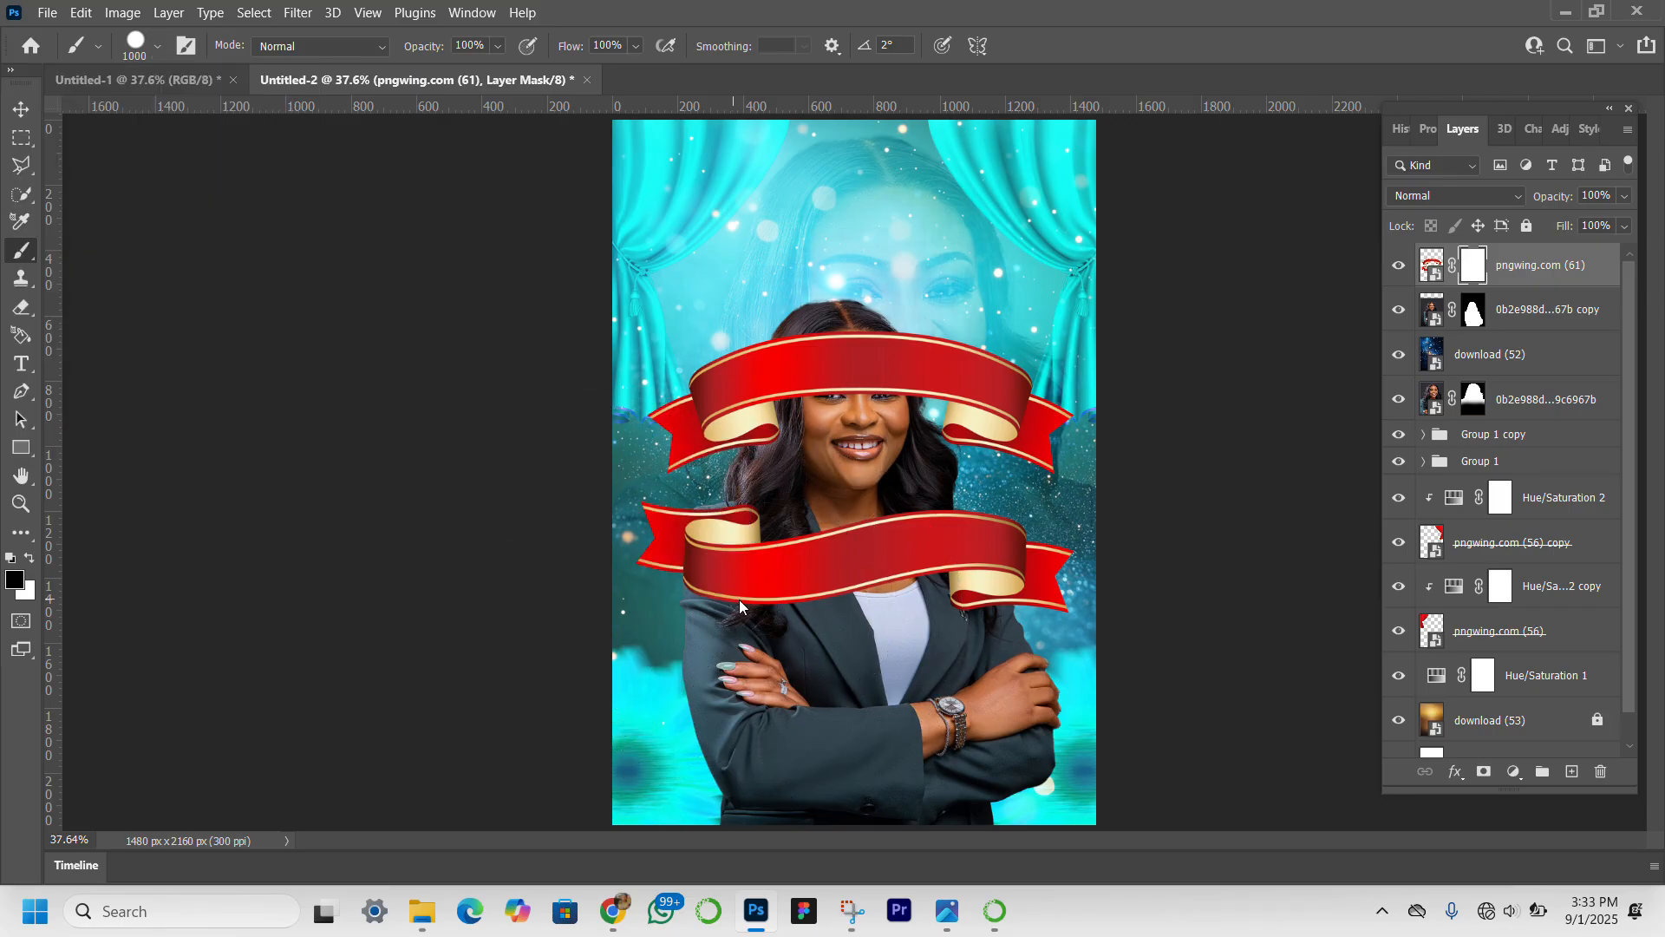
pyautogui.press('[')
pyautogui.click(699, 414)
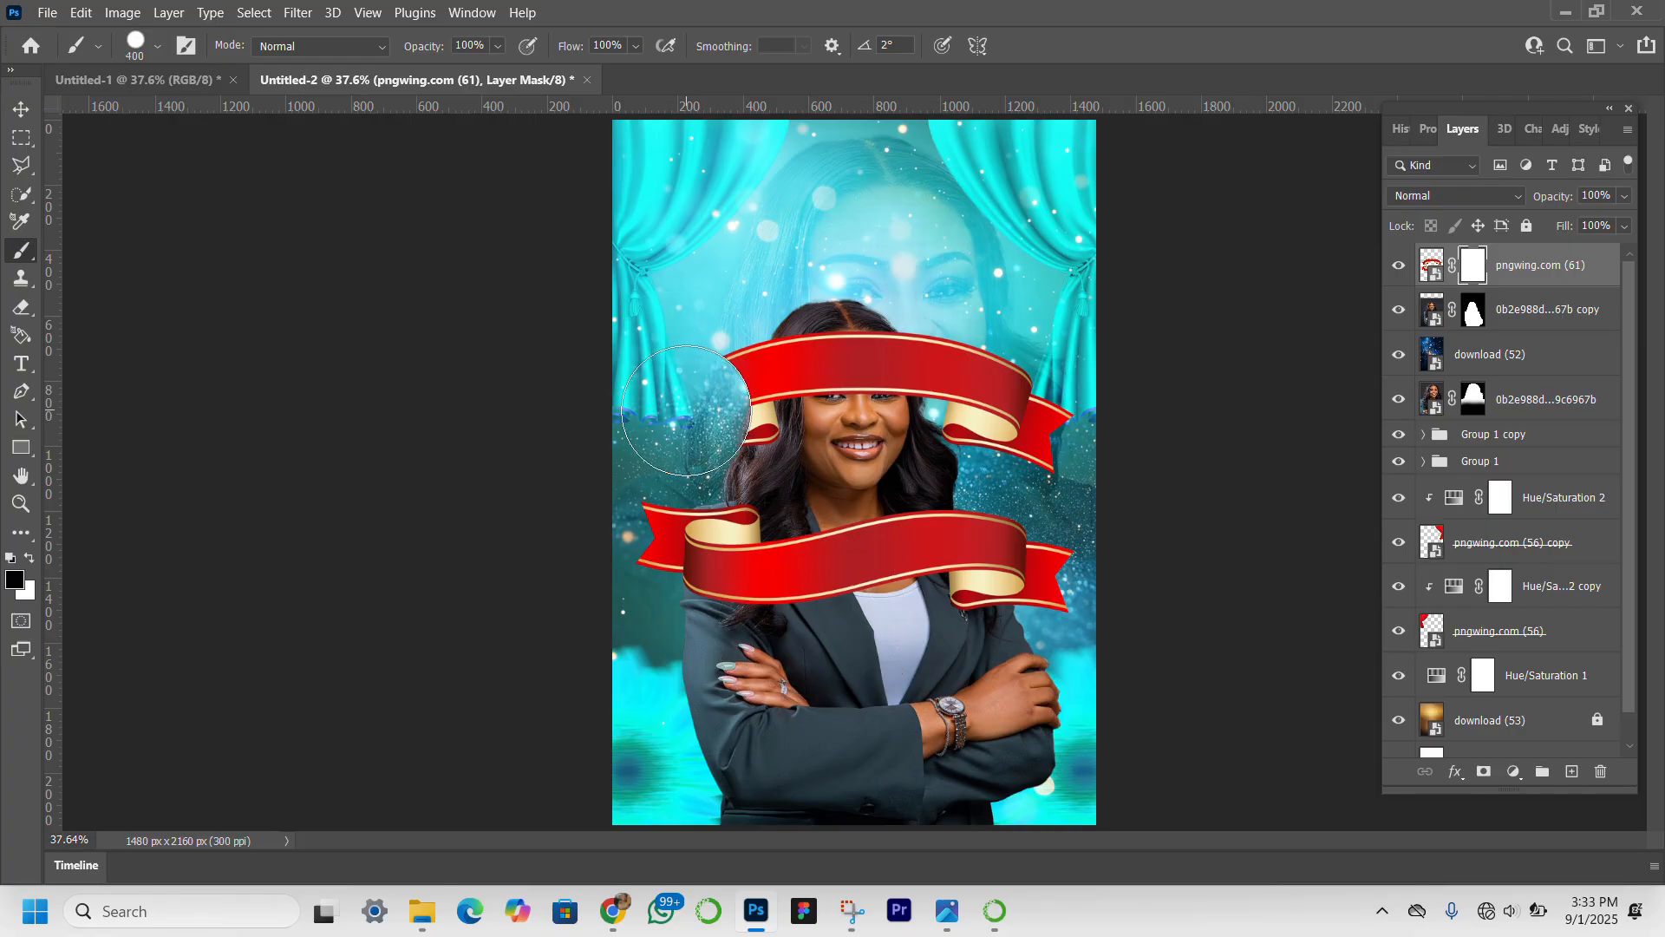
pyautogui.moveTo(704, 415)
pyautogui.mouseDown()
pyautogui.moveTo(773, 388)
pyautogui.moveTo(765, 365)
pyautogui.moveTo(1017, 381)
pyautogui.moveTo(959, 373)
pyautogui.moveTo(957, 399)
pyautogui.moveTo(1045, 461)
pyautogui.mouseUp()
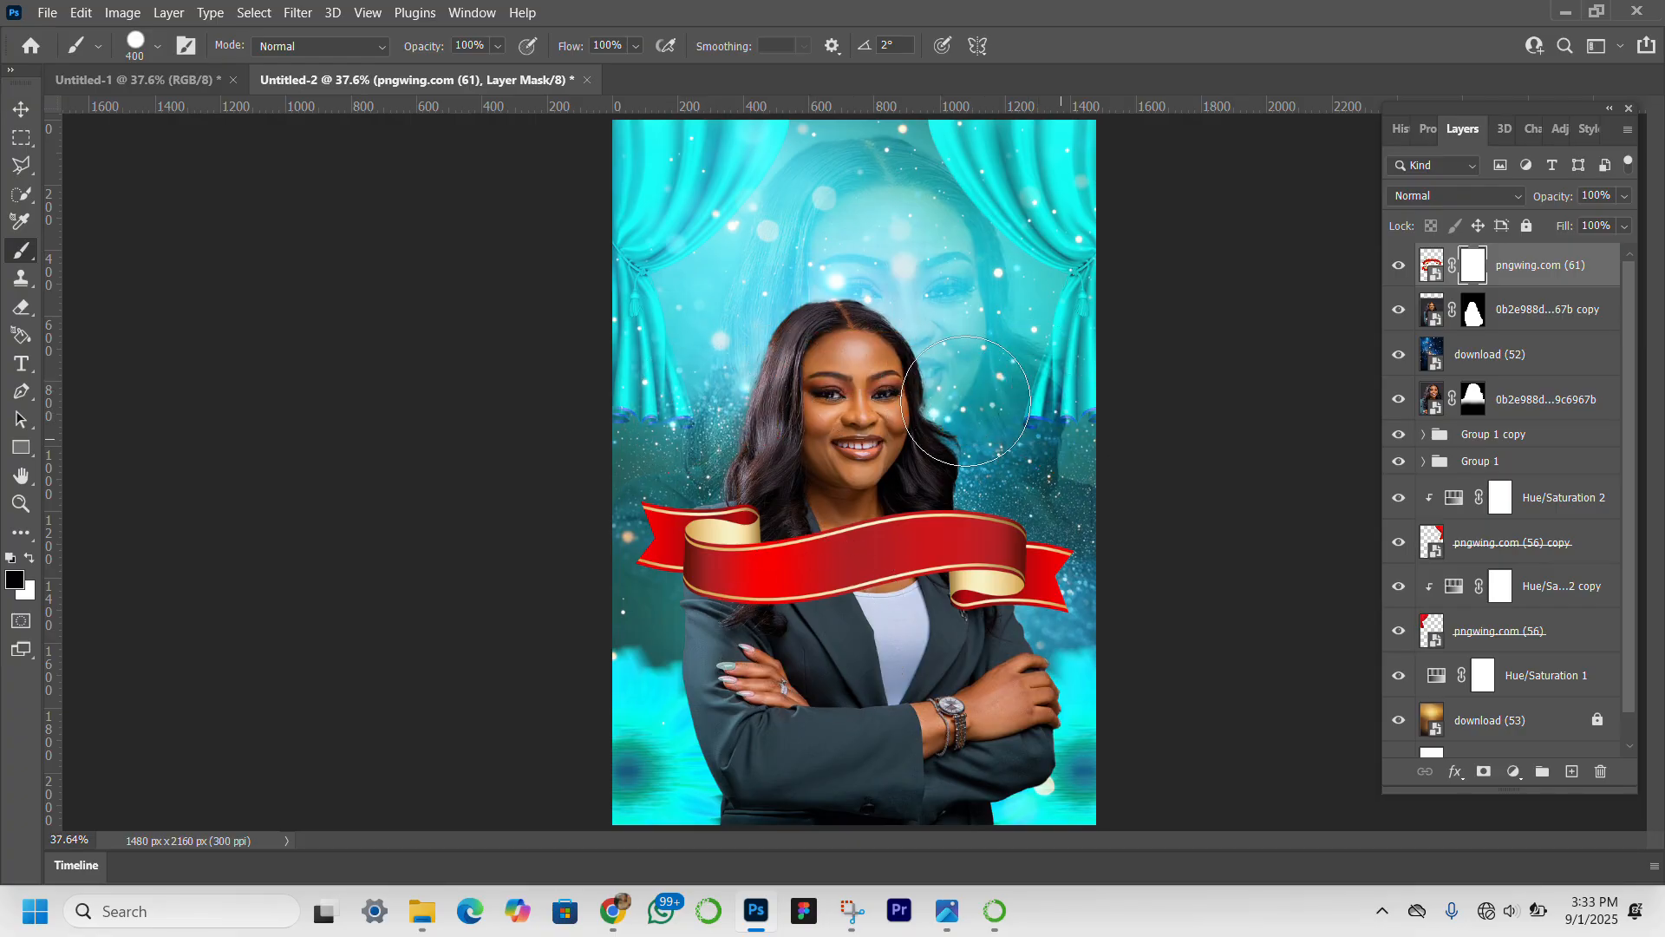
# Convert the masked ribbon layer to a smart object and move the ribbon up over the front portrait's forehead.
pyautogui.click(19, 109)
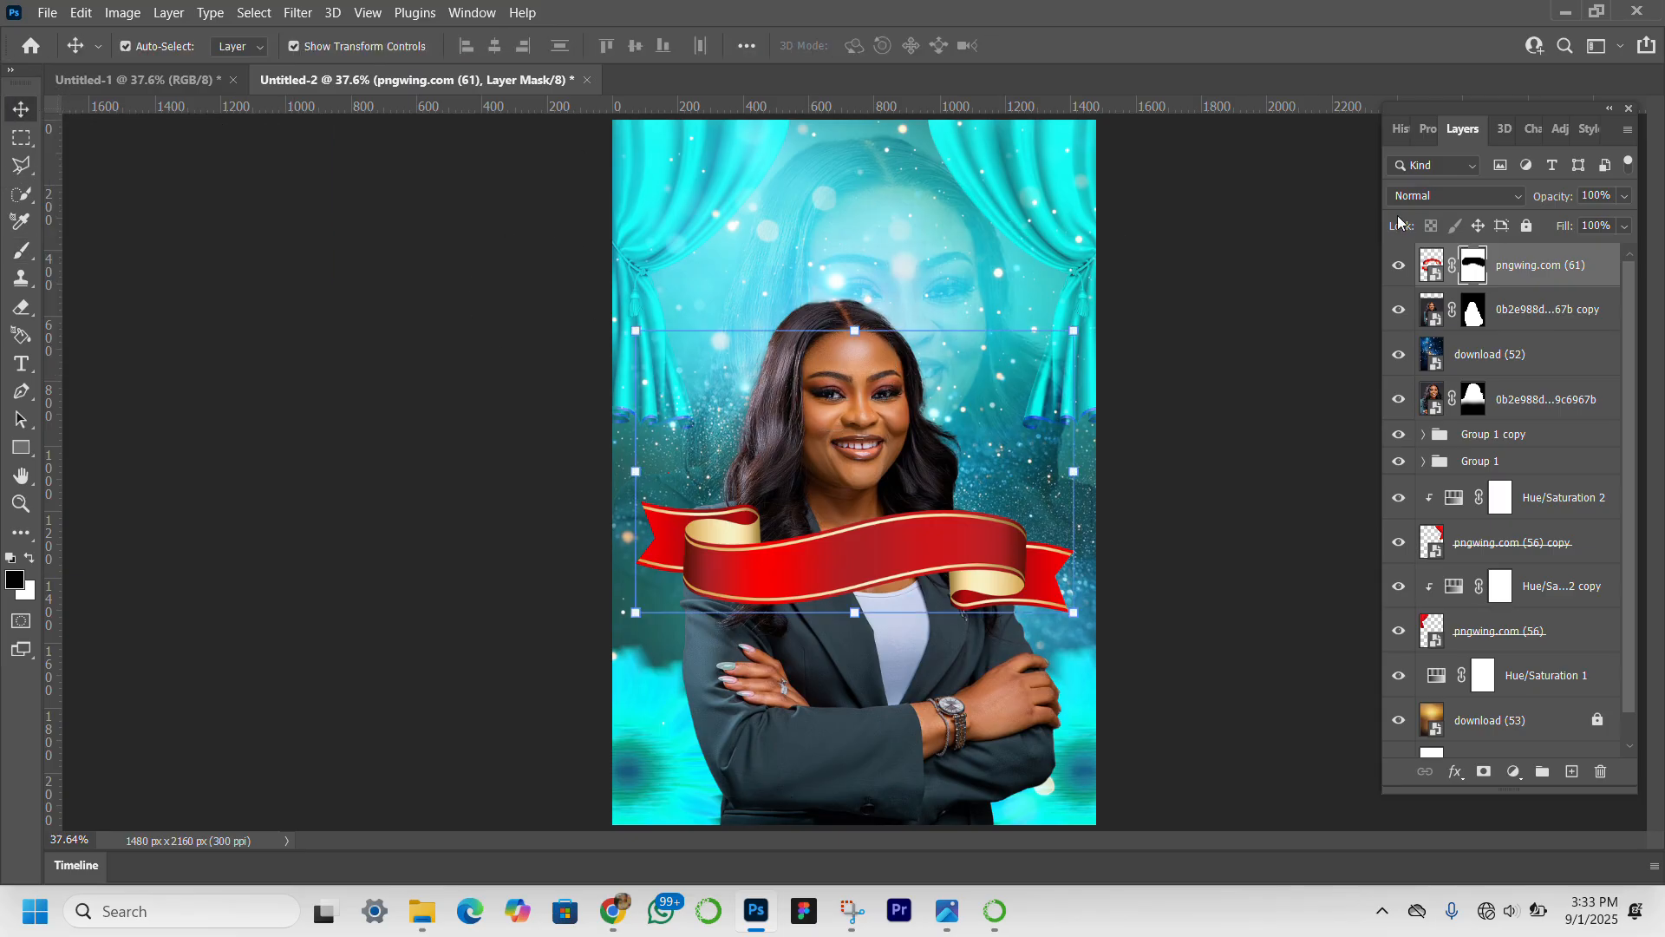
pyautogui.rightClick(1575, 279)
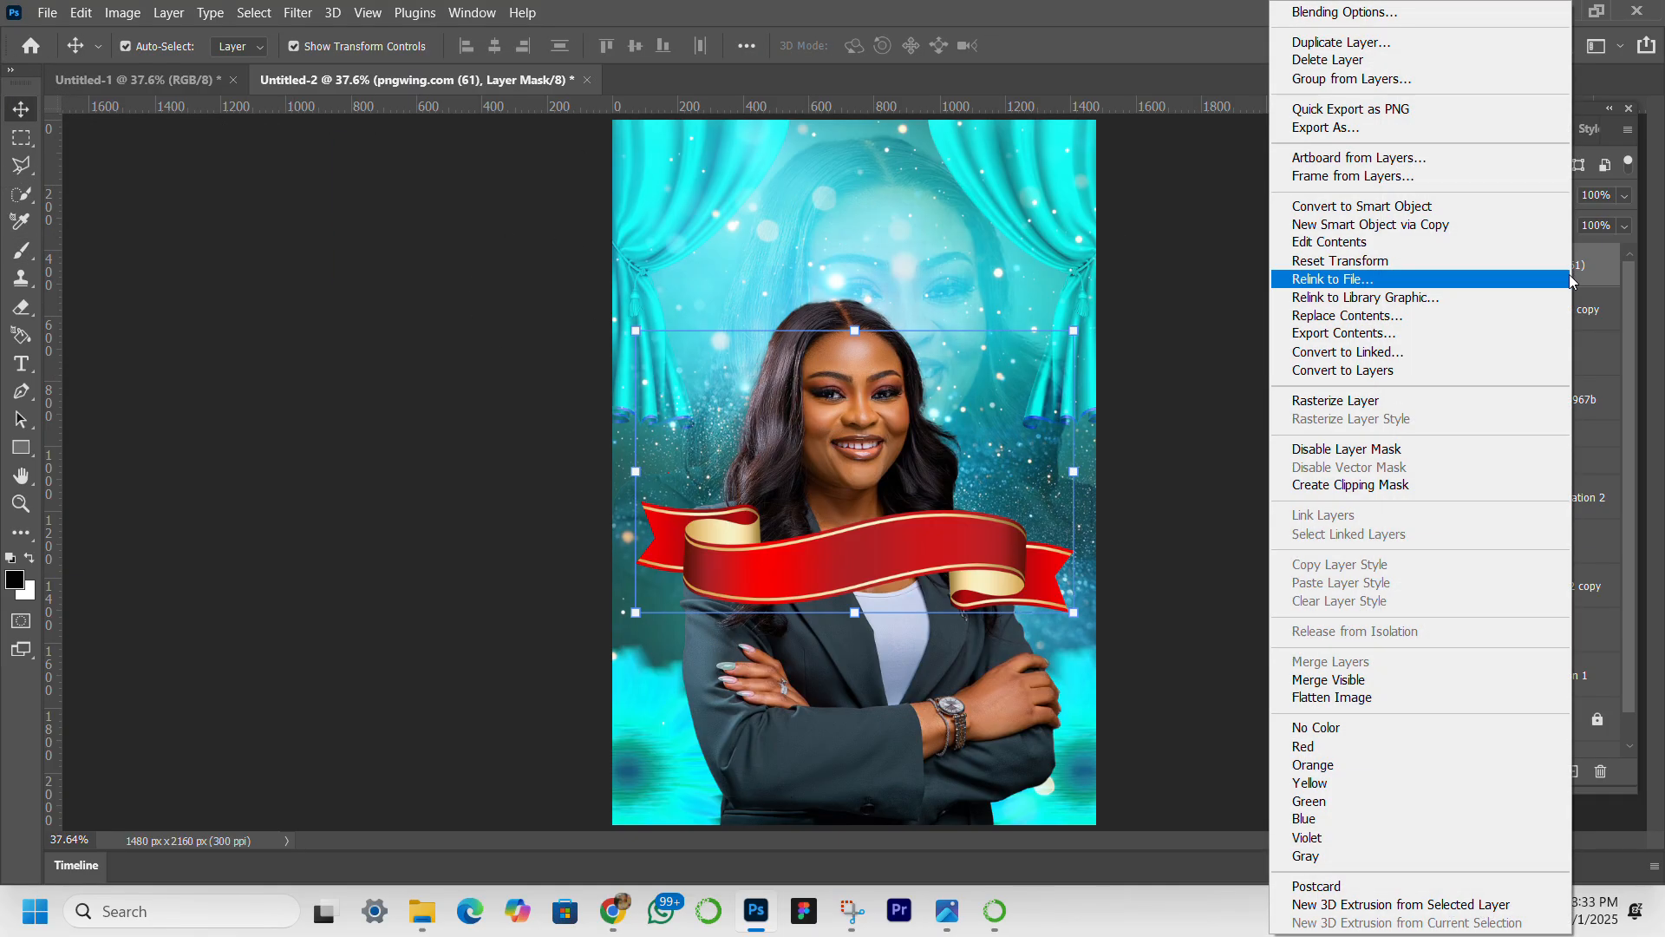
pyautogui.click(1410, 211)
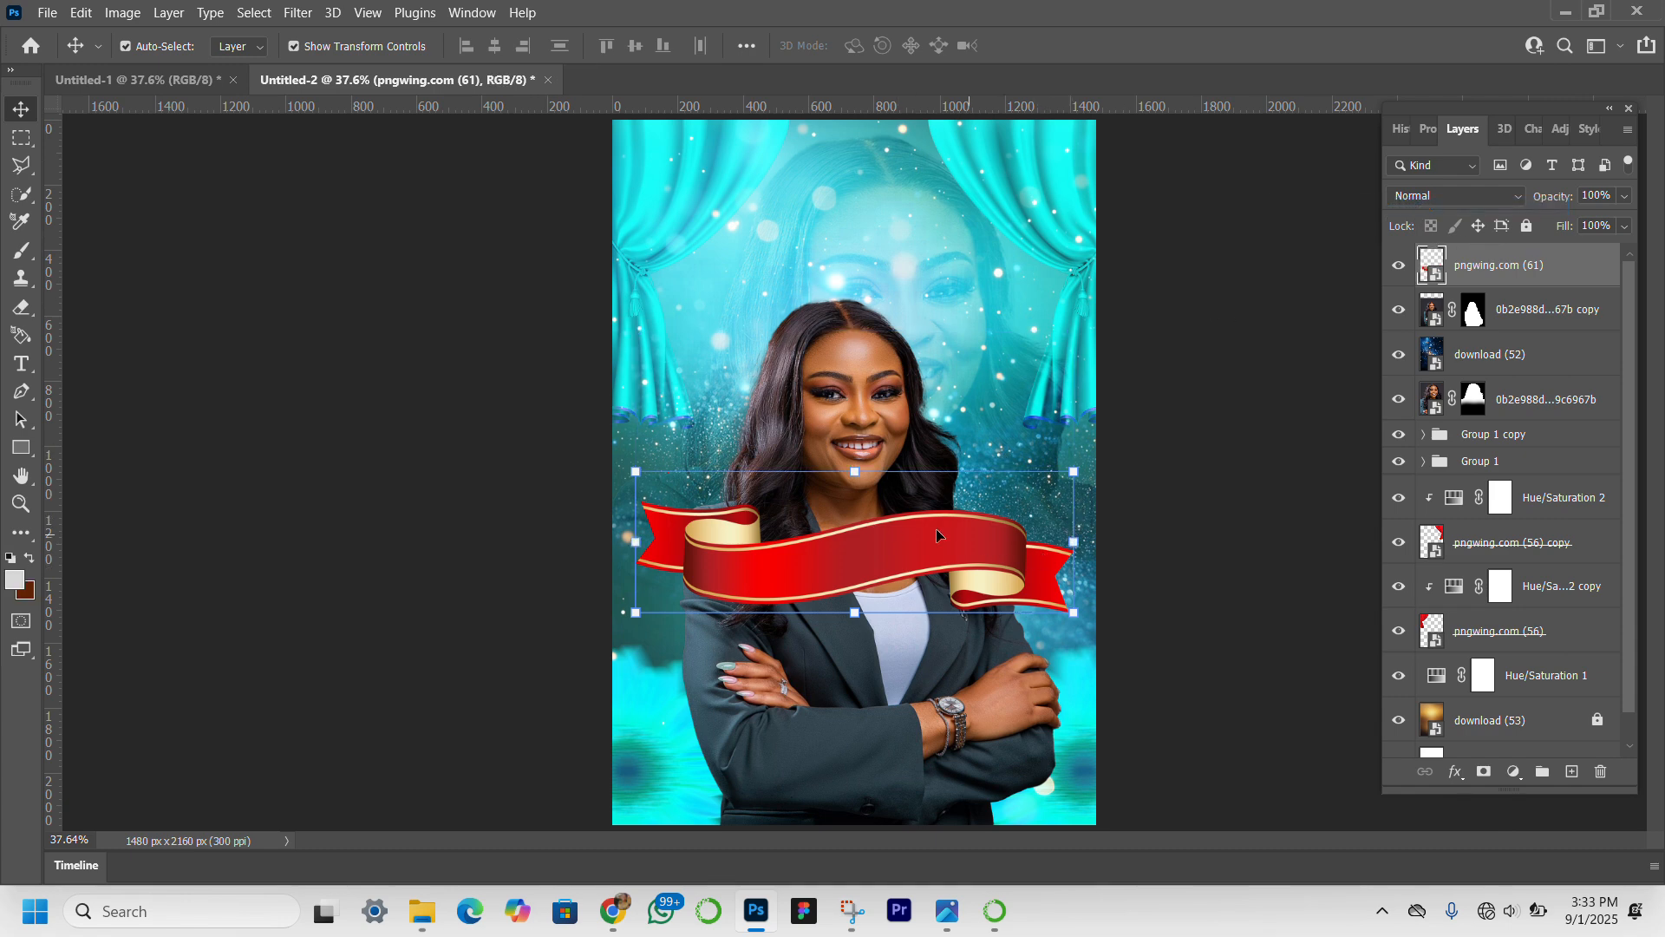
pyautogui.moveTo(937, 535); pyautogui.dragTo(961, 302)
pyautogui.click(583, 490)
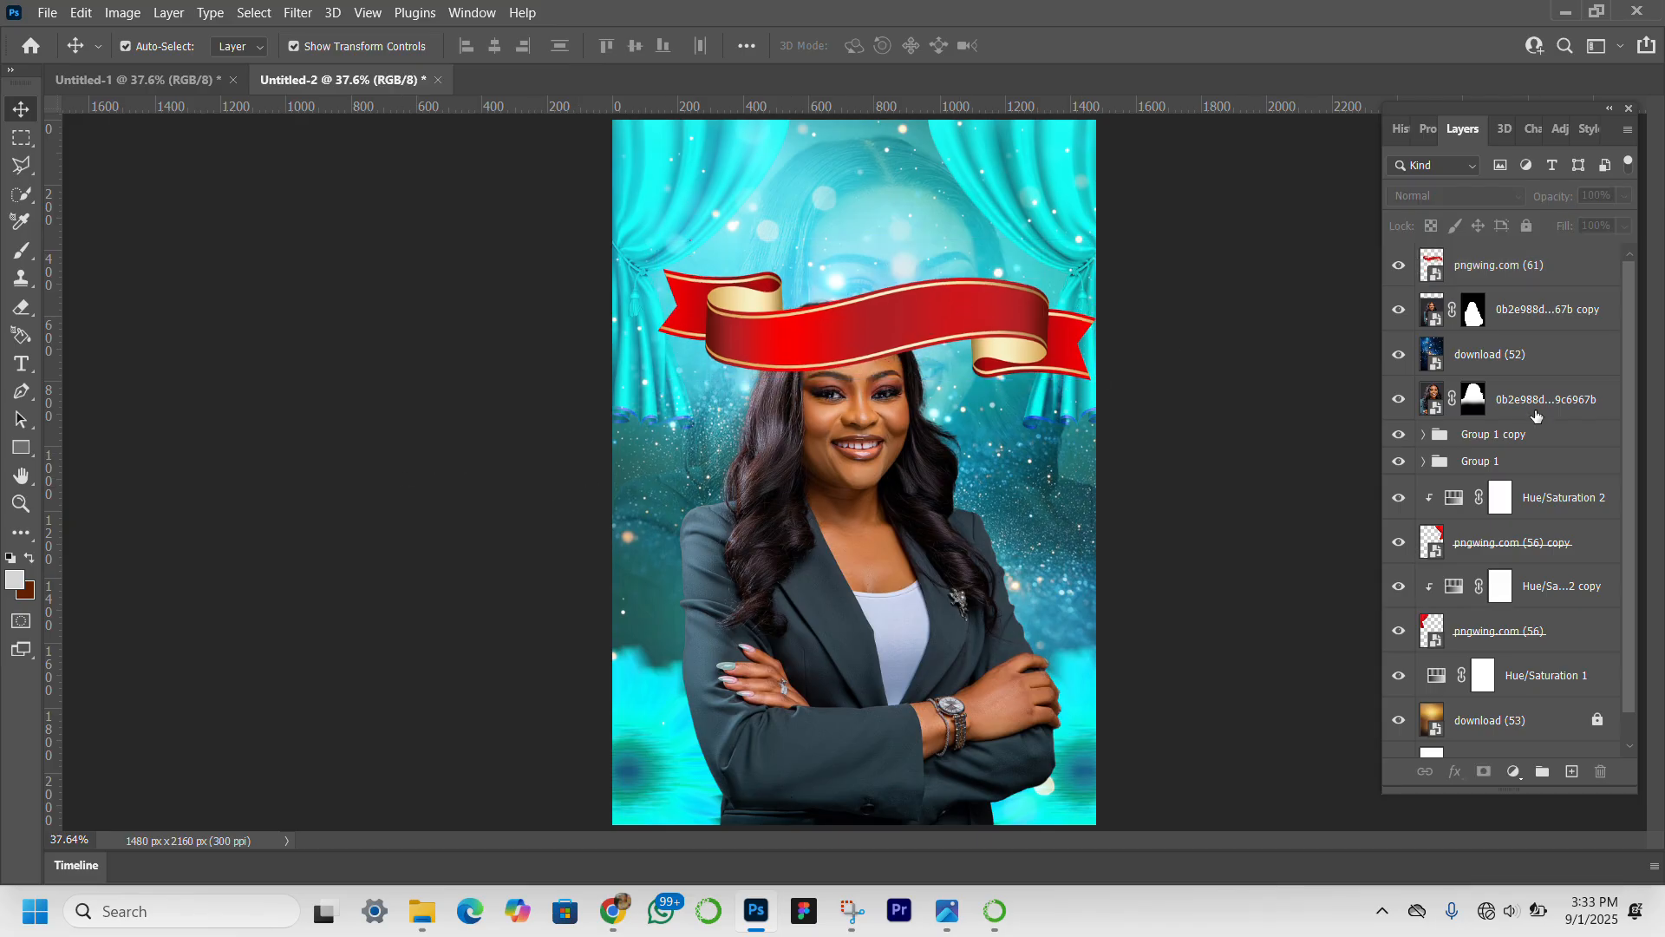
# Create a new layer at the top of the stack and set the foreground colour to a turquoise based on the curtains.
pyautogui.click(1573, 771)
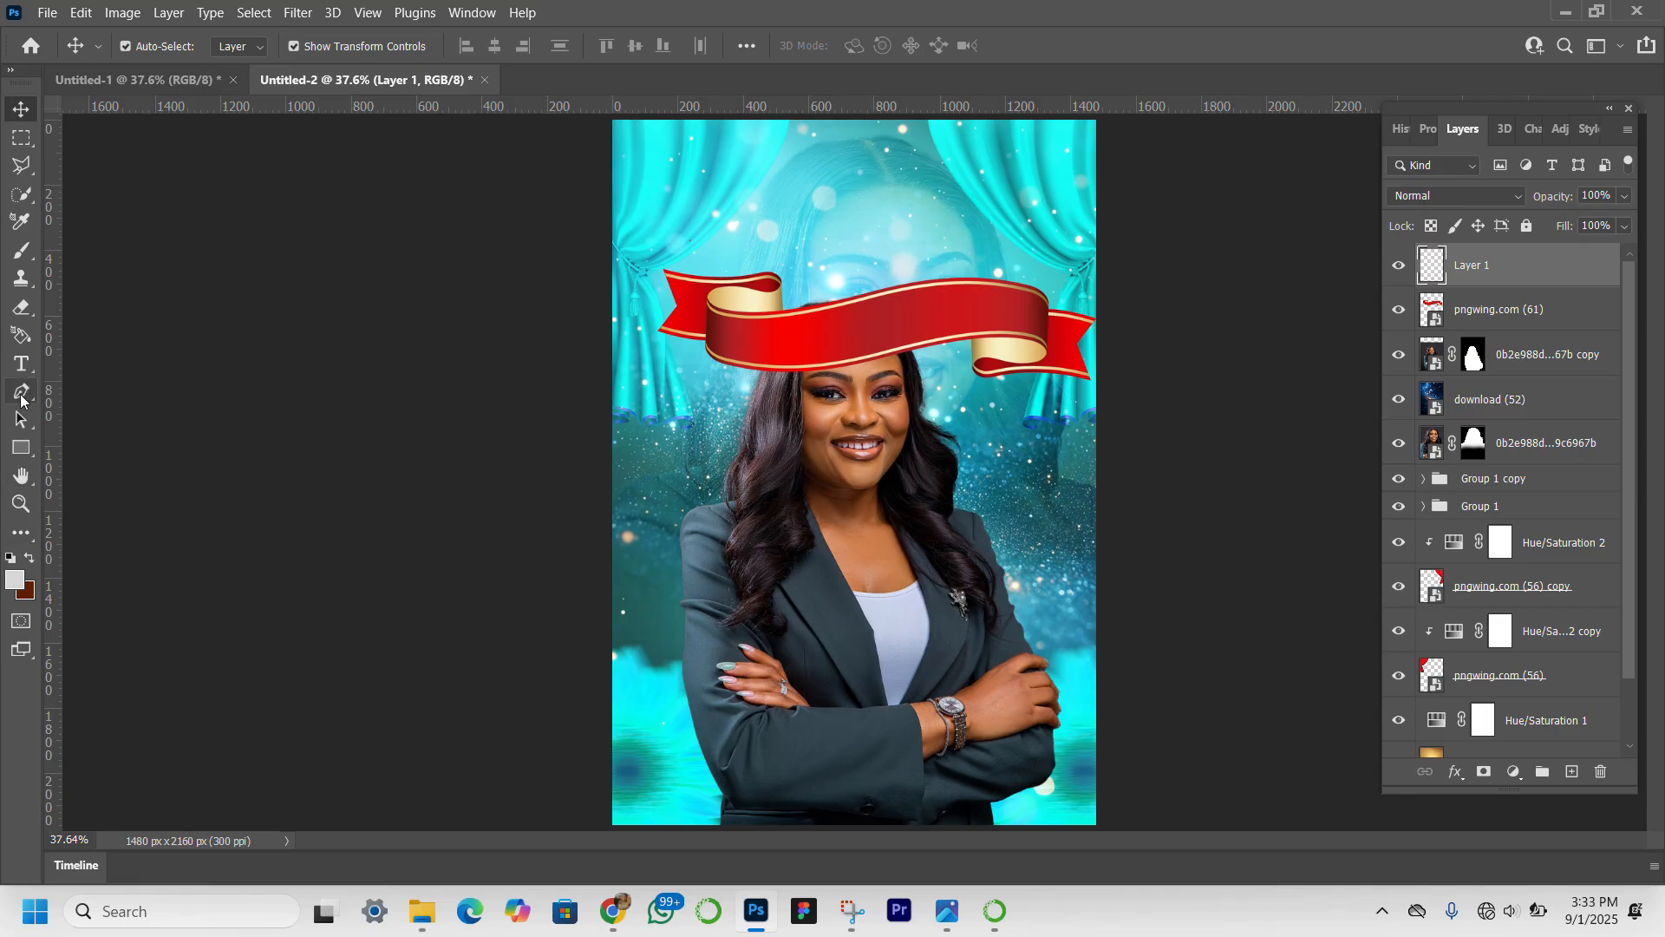
pyautogui.click(22, 251)
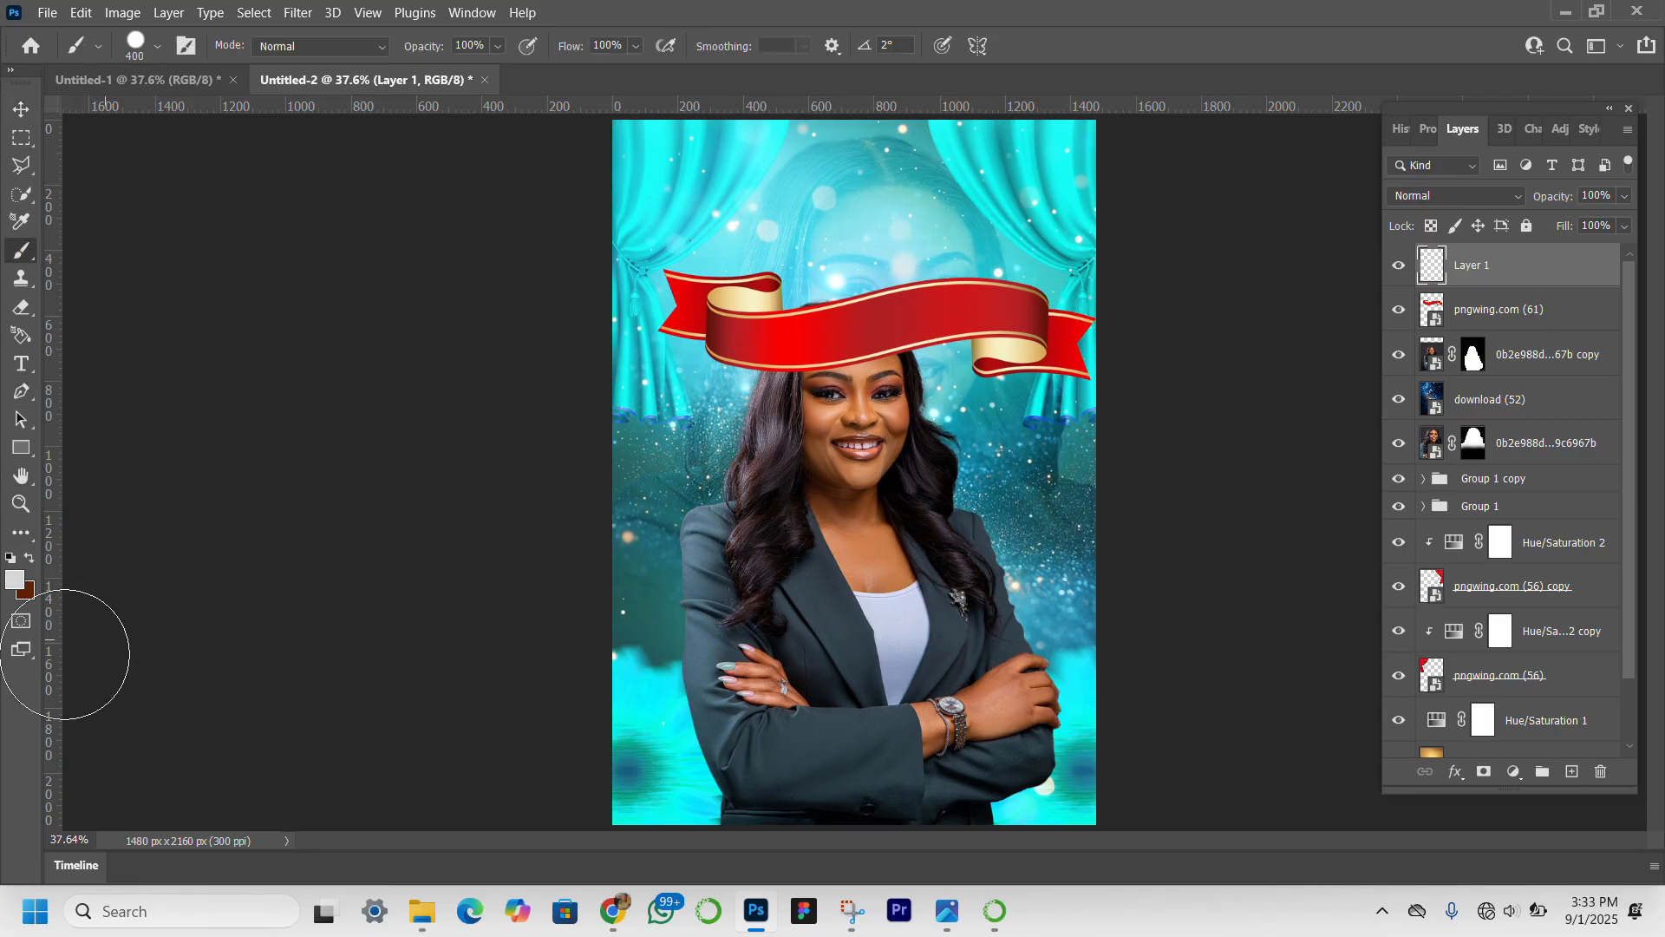
pyautogui.click(17, 588)
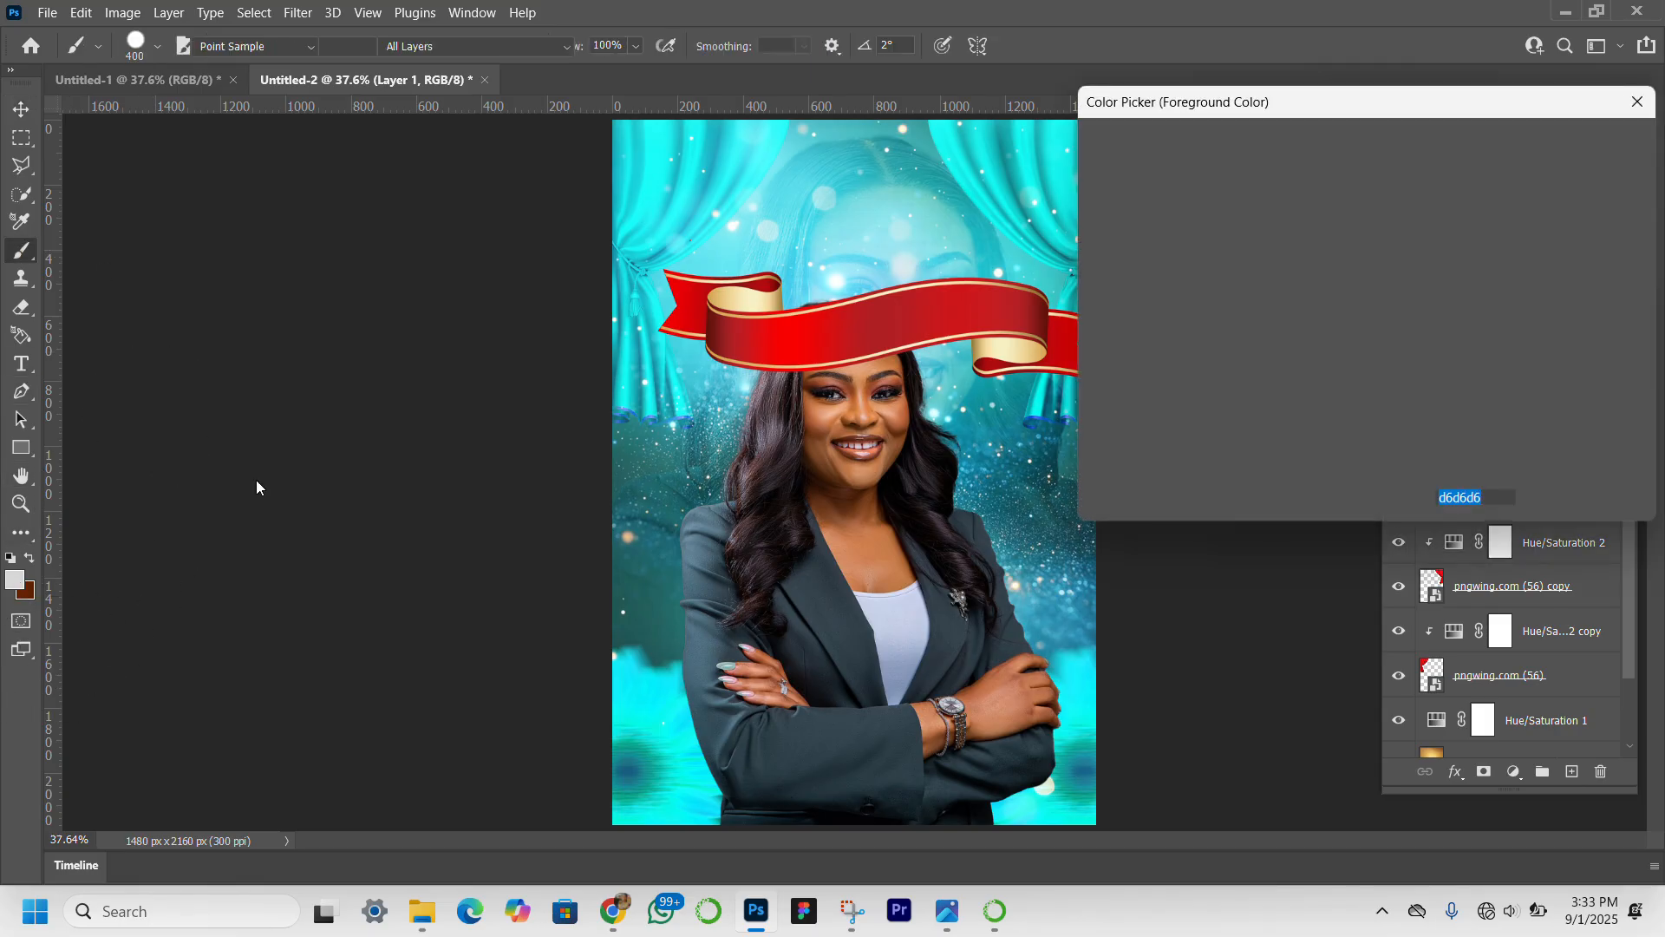
pyautogui.click(1071, 199)
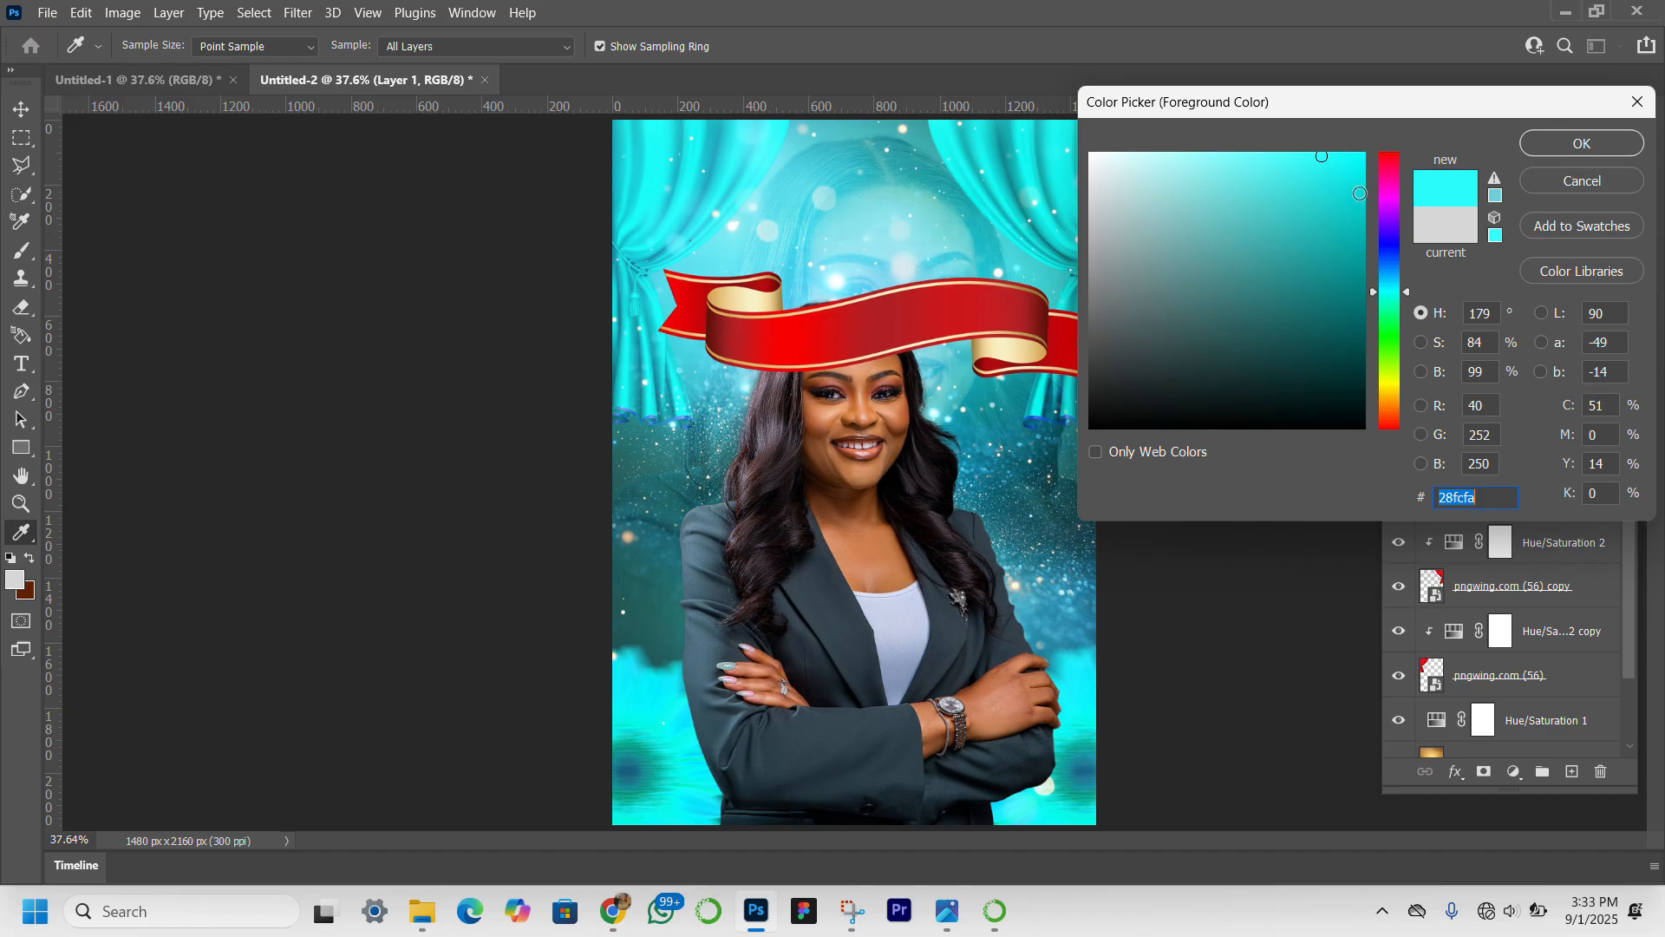
pyautogui.click(1359, 193)
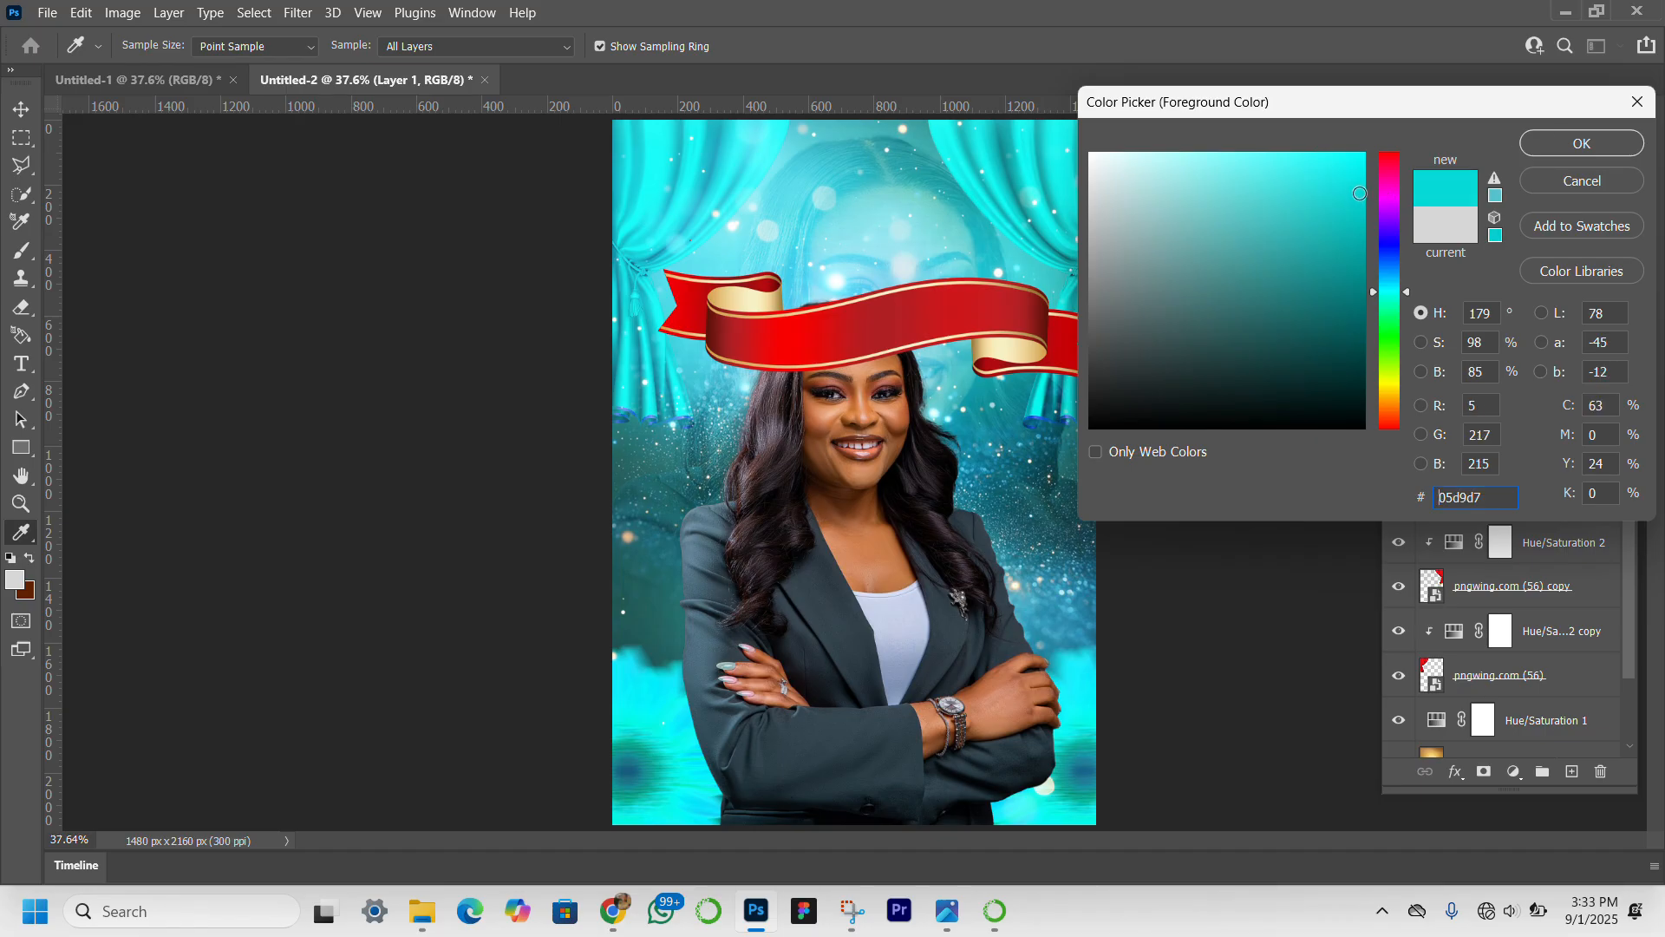
pyautogui.click(1356, 186)
pyautogui.click(1546, 144)
# Paint a solid turquoise blob with a hard 500 px brush over the lower canvas, below the front portrait's folded arms.
pyautogui.press('b')
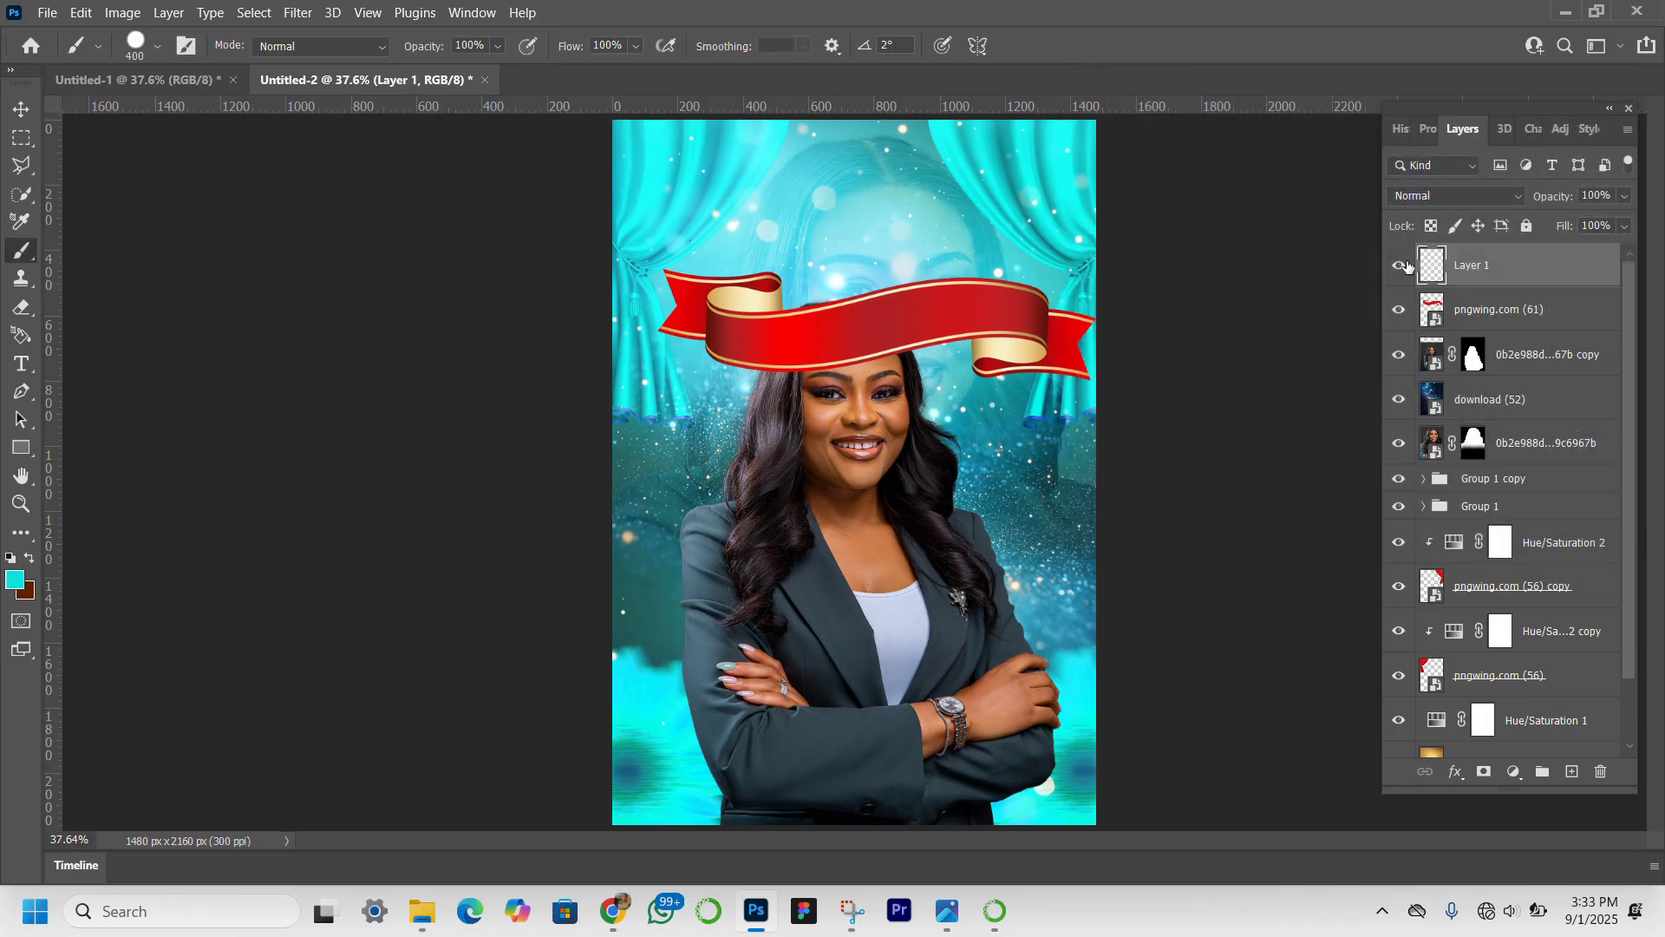
pyautogui.press(']')
pyautogui.click(747, 756)
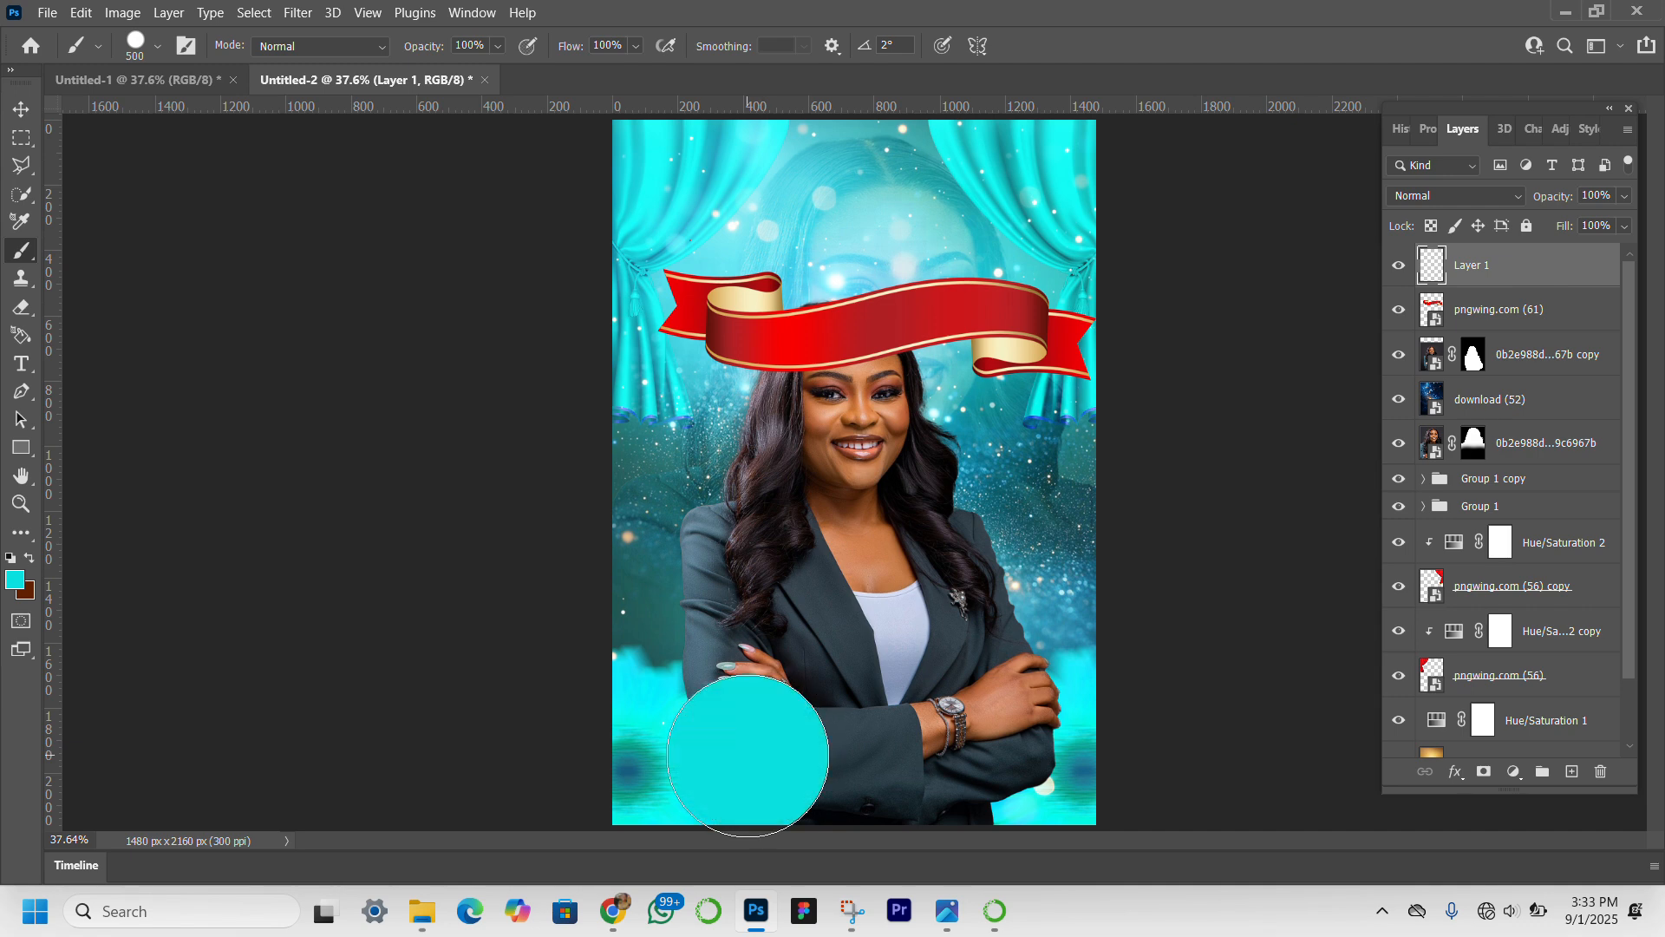
pyautogui.moveTo(748, 756); pyautogui.dragTo(789, 755)
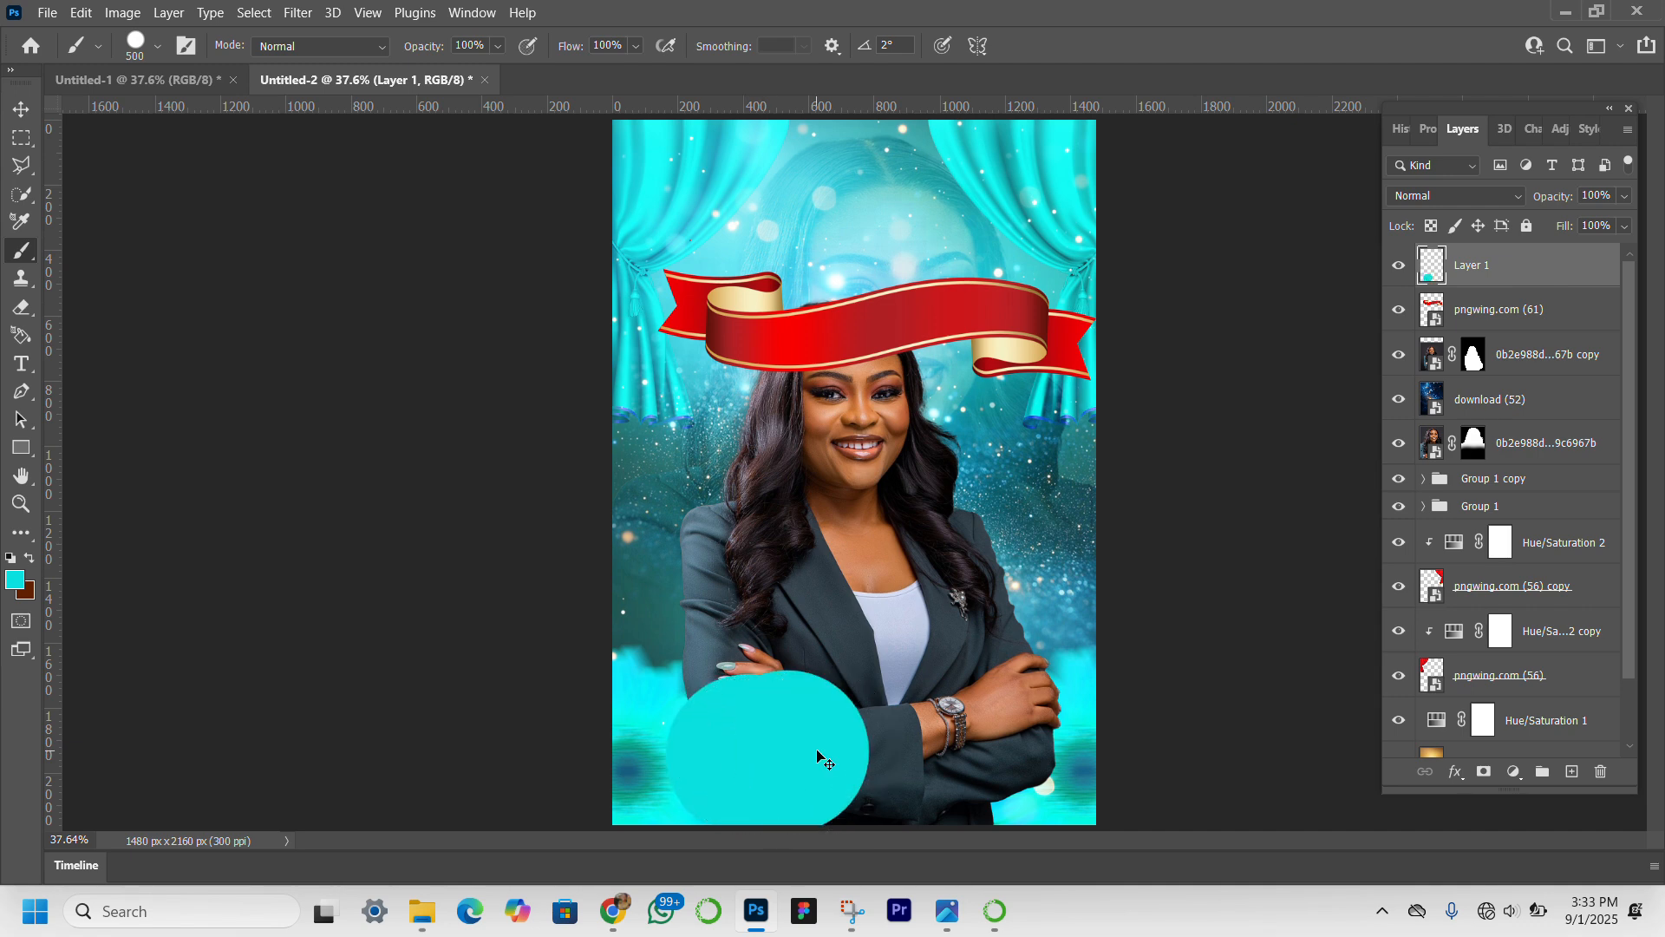
# Undo the hard turquoise blob and paint a soft turquoise band across the lower canvas with a 500 px brush at 0% hardness.
pyautogui.hotkey('ctrl', 'z')
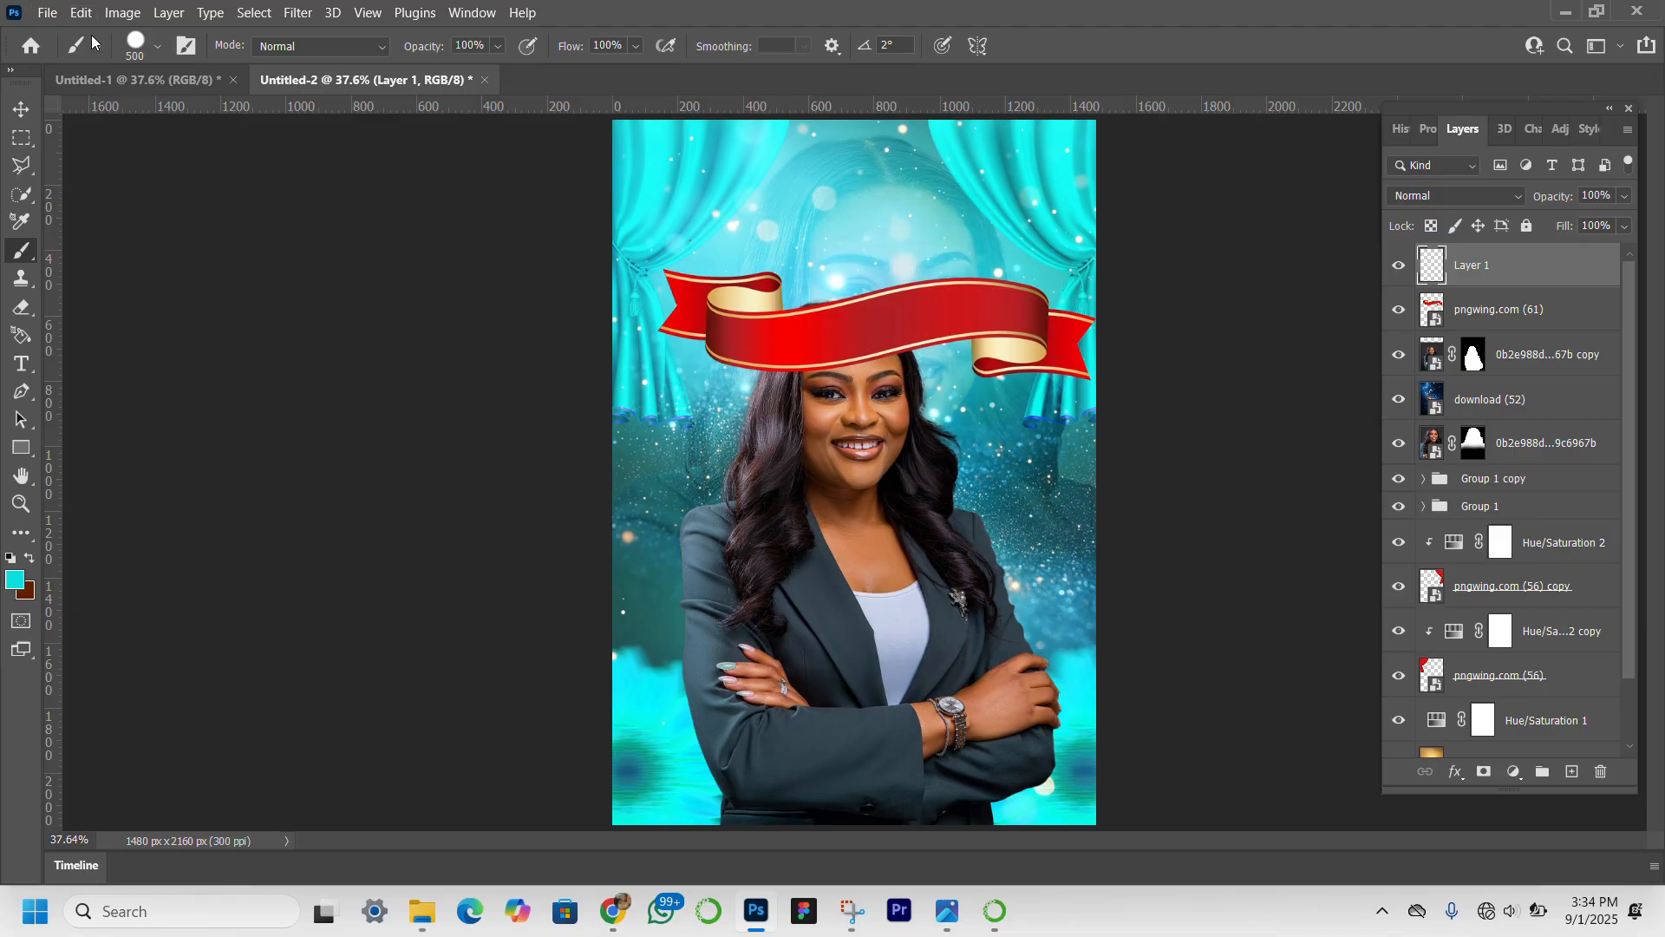
pyautogui.click(157, 48)
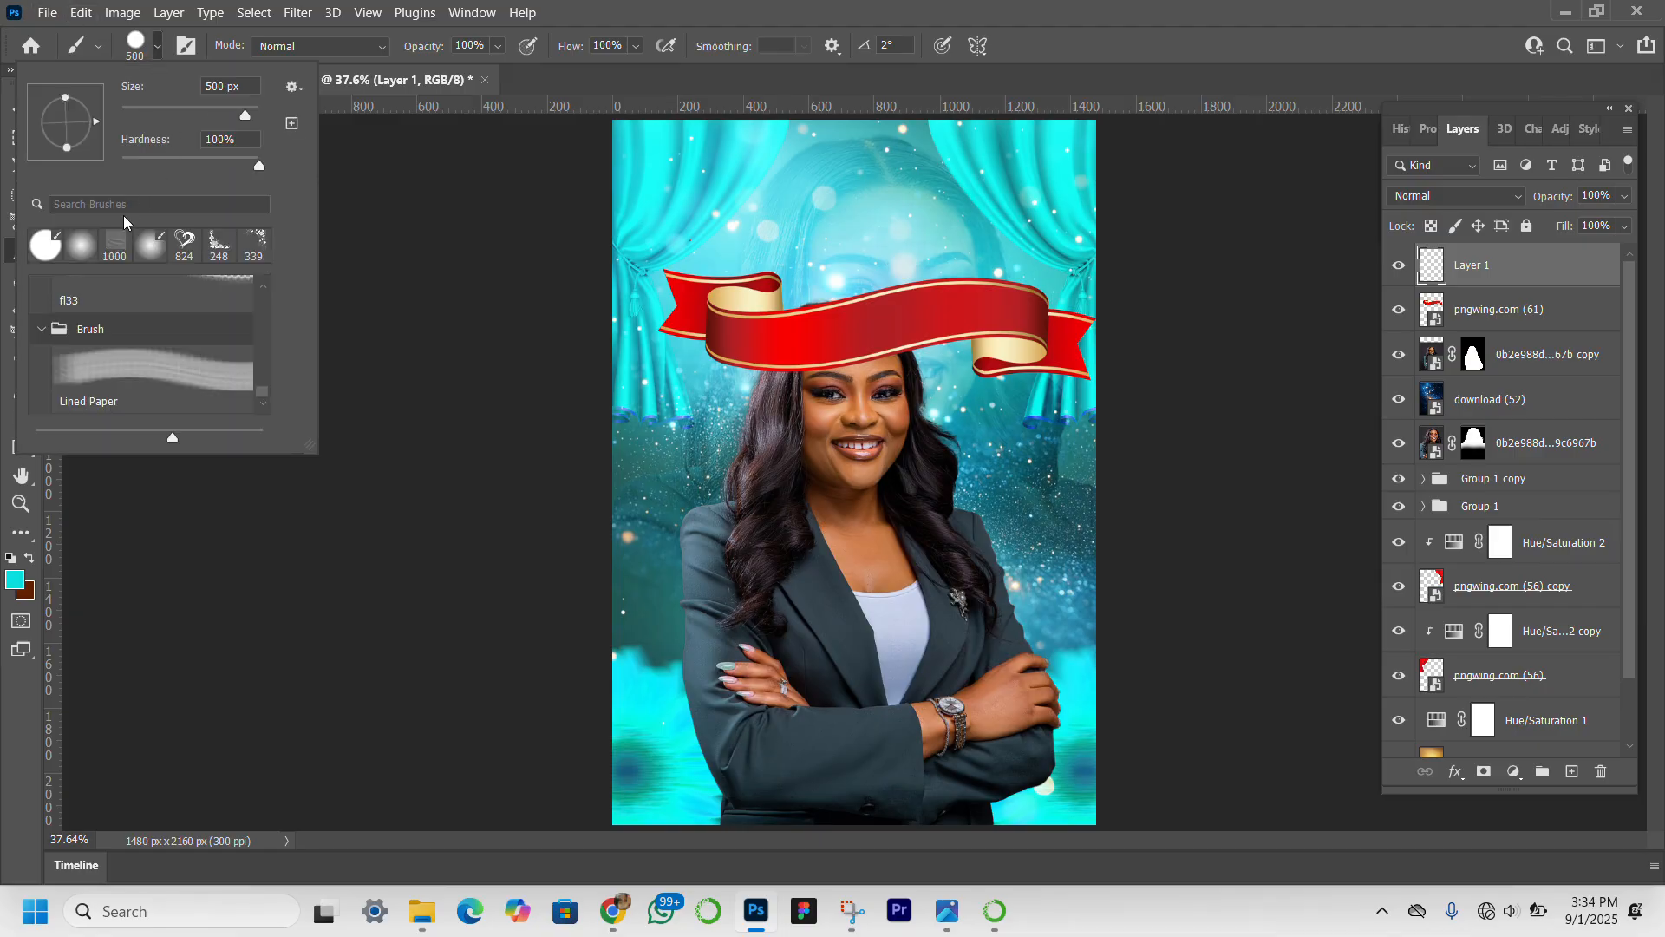
pyautogui.click(68, 248)
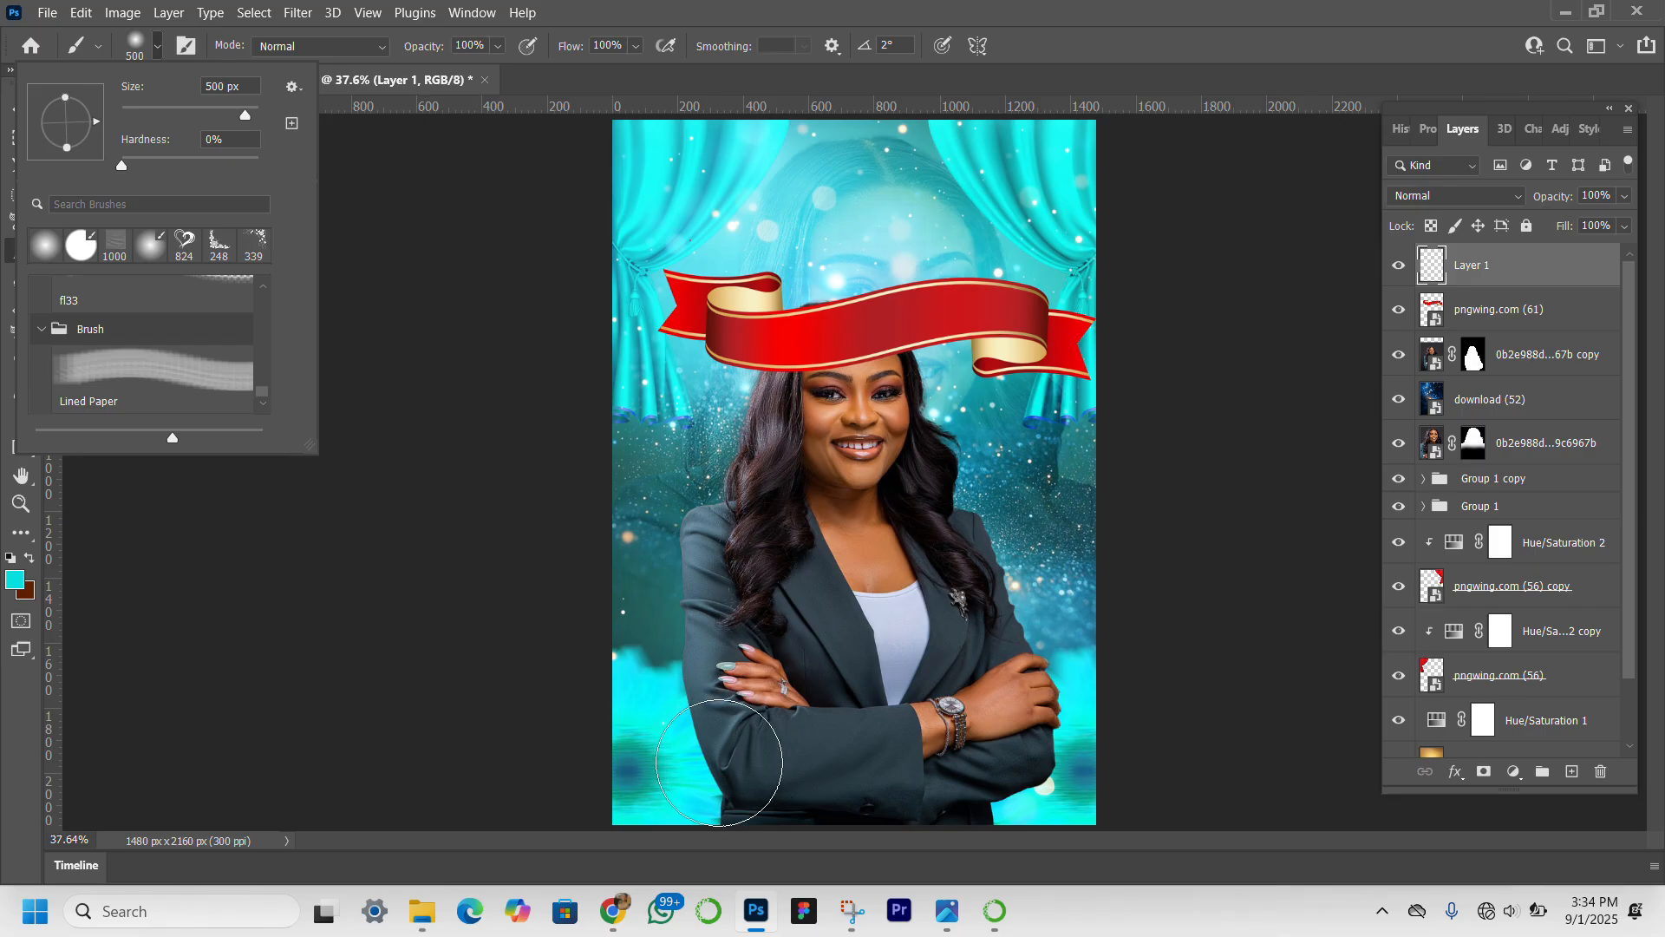
pyautogui.click(720, 773)
pyautogui.moveTo(736, 770)
pyautogui.mouseDown()
pyautogui.moveTo(1060, 773)
pyautogui.moveTo(606, 763)
pyautogui.mouseUp()
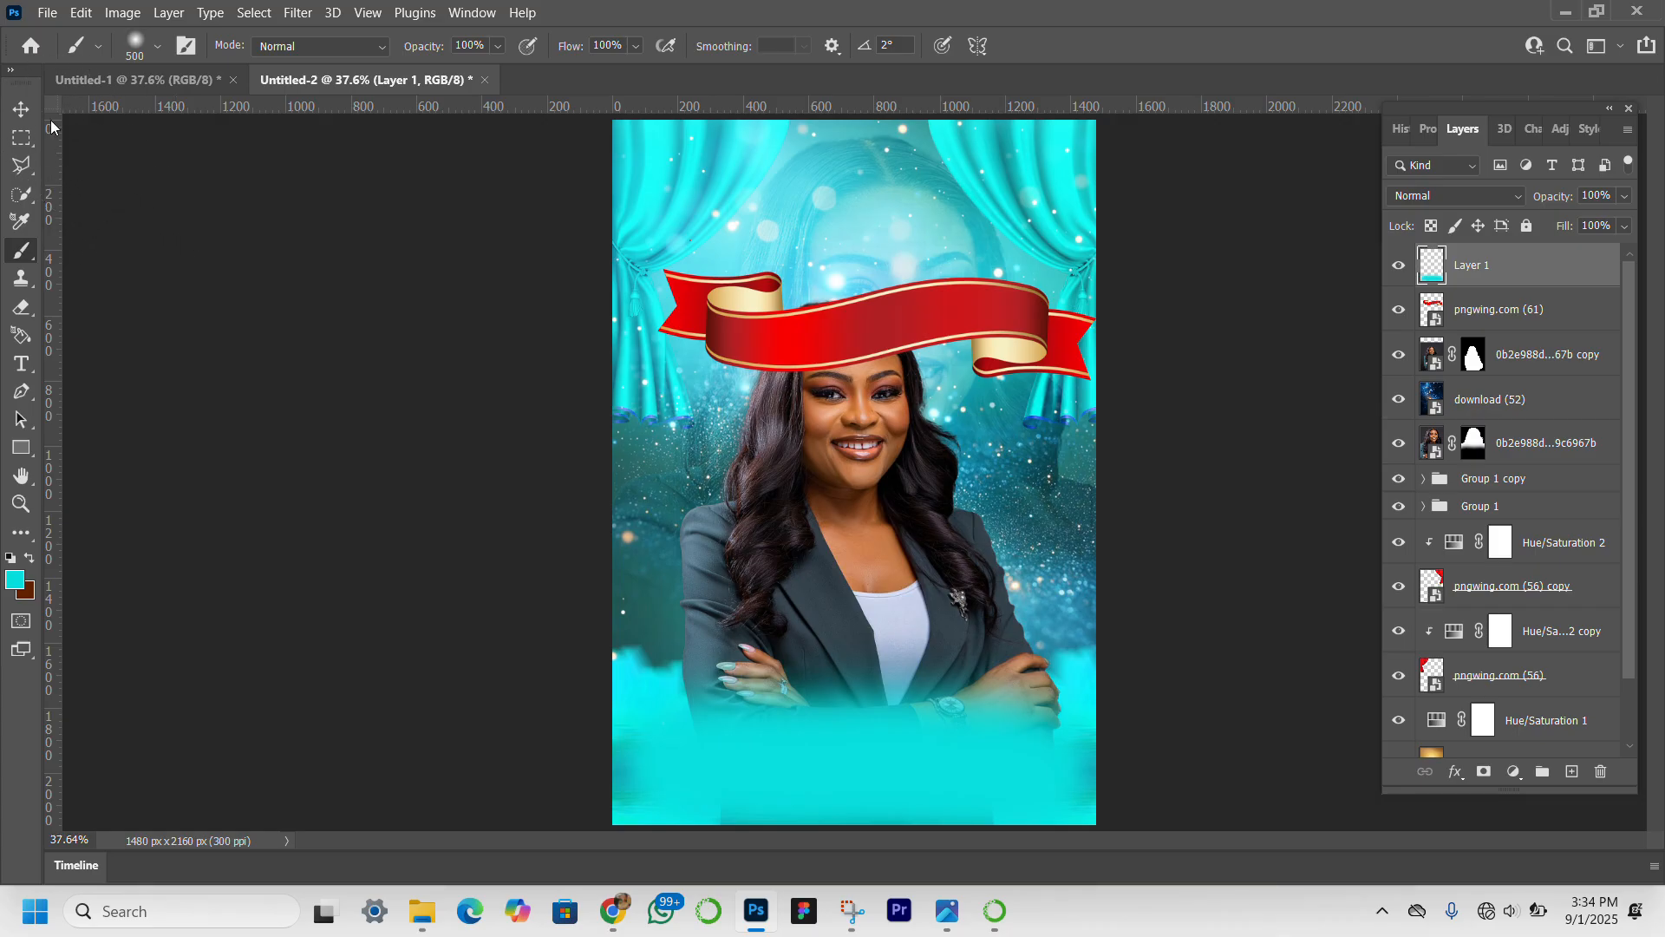
# Set the blending mode of the painted turquoise layer to Screen.
pyautogui.click(26, 110)
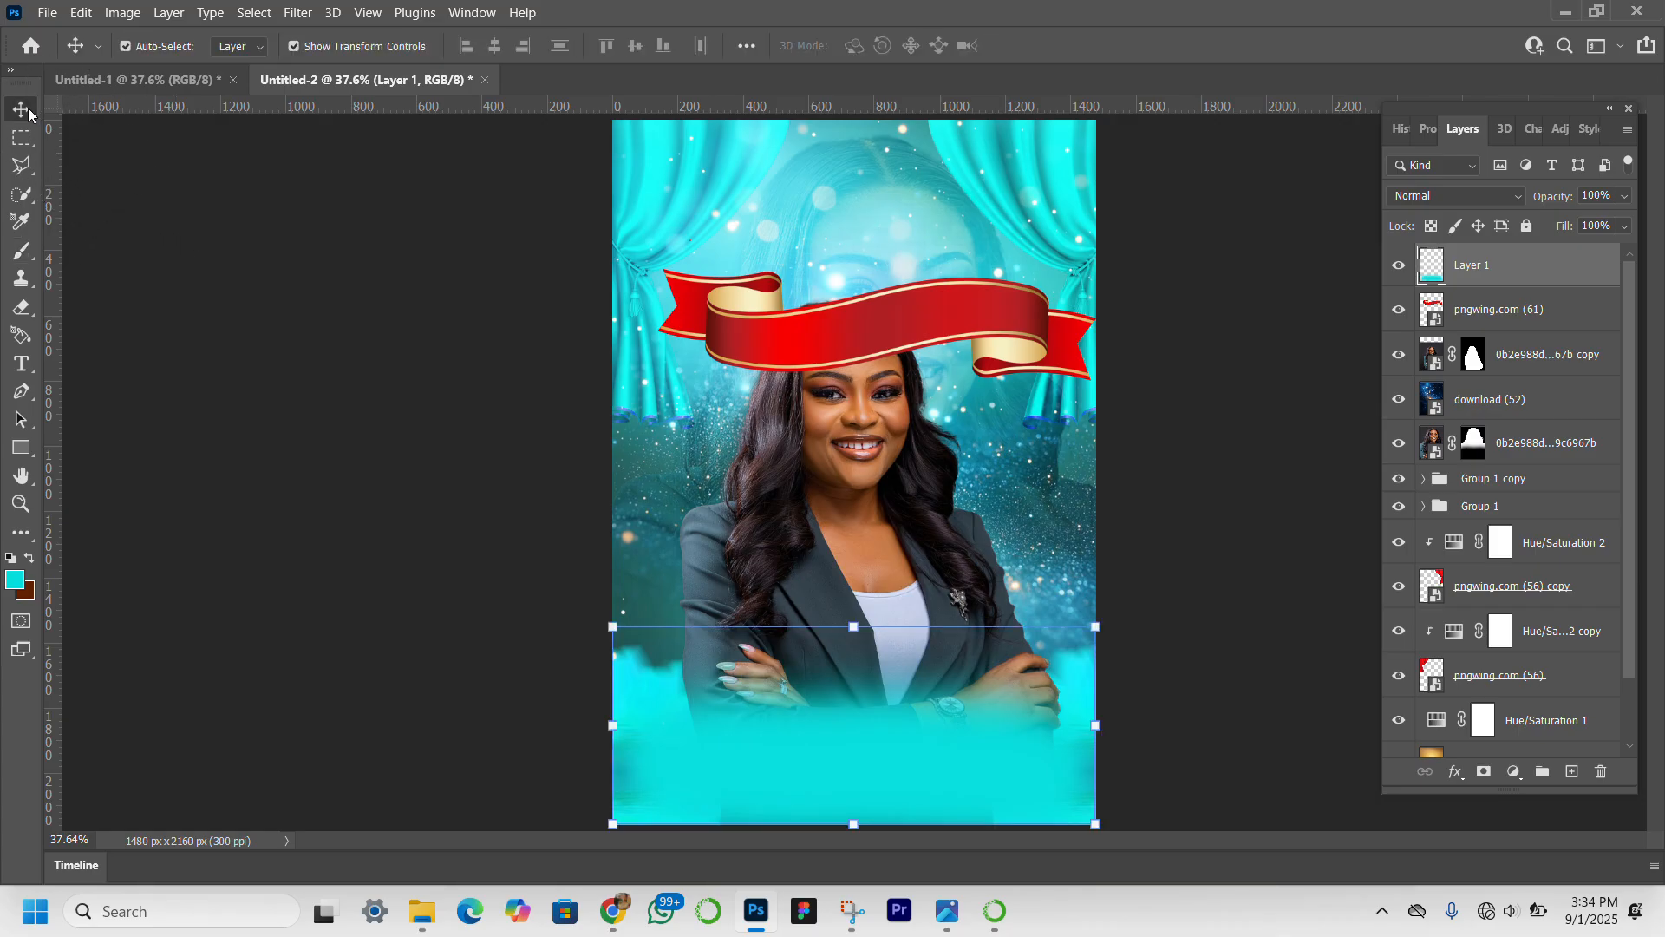
pyautogui.click(1516, 196)
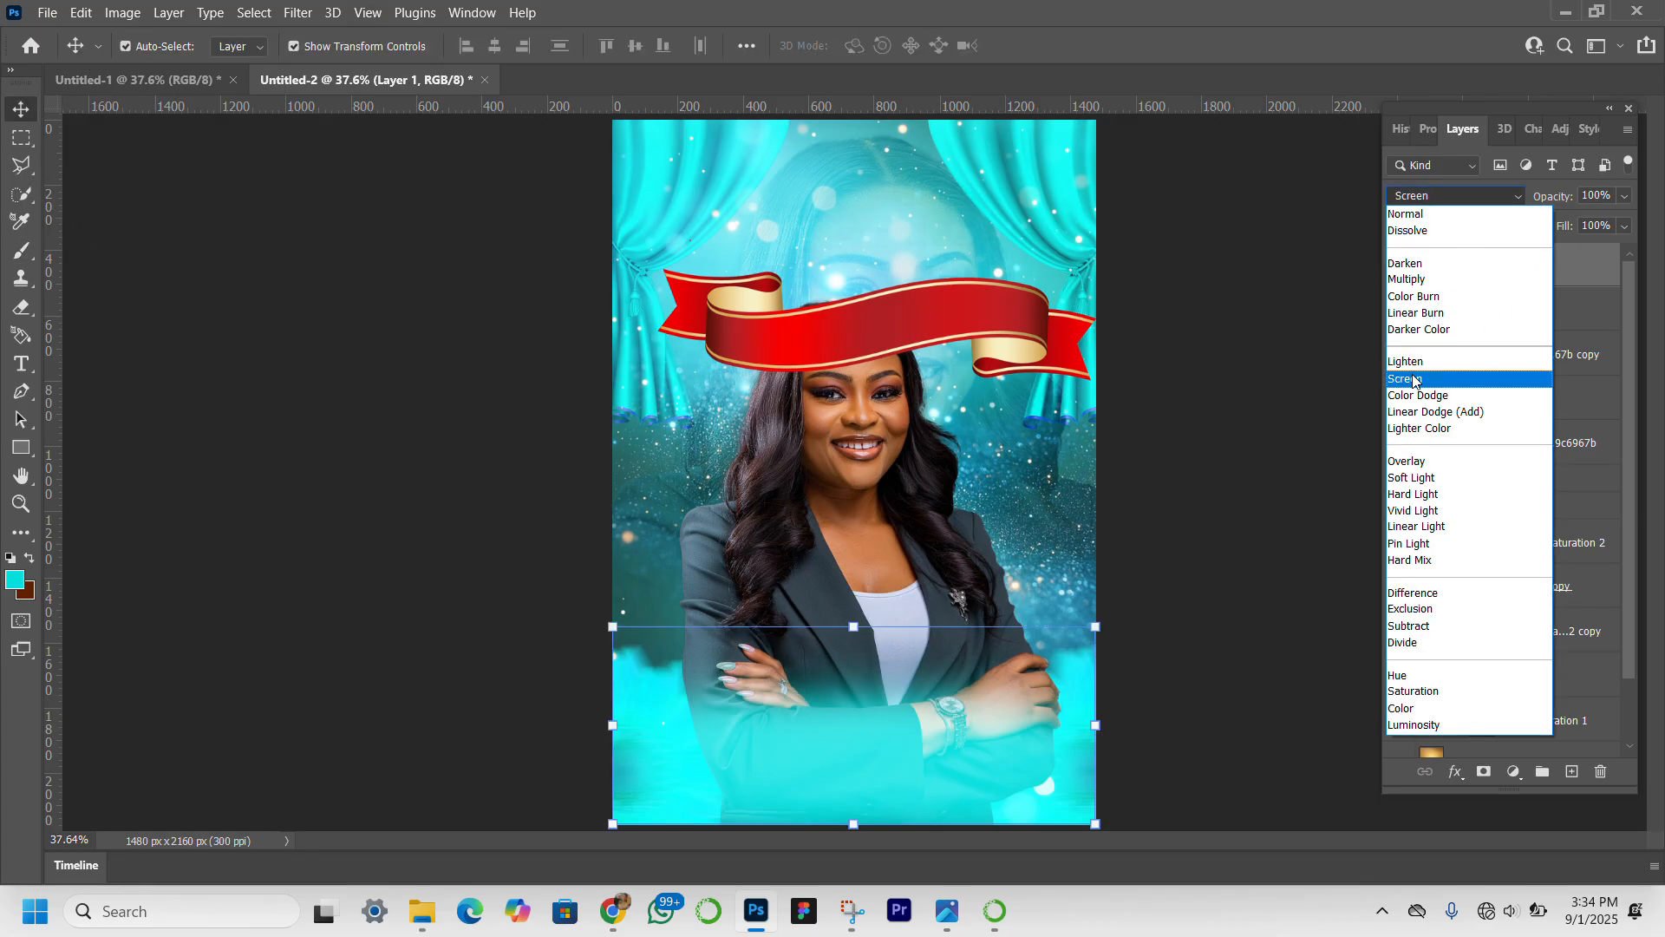
pyautogui.click(1412, 378)
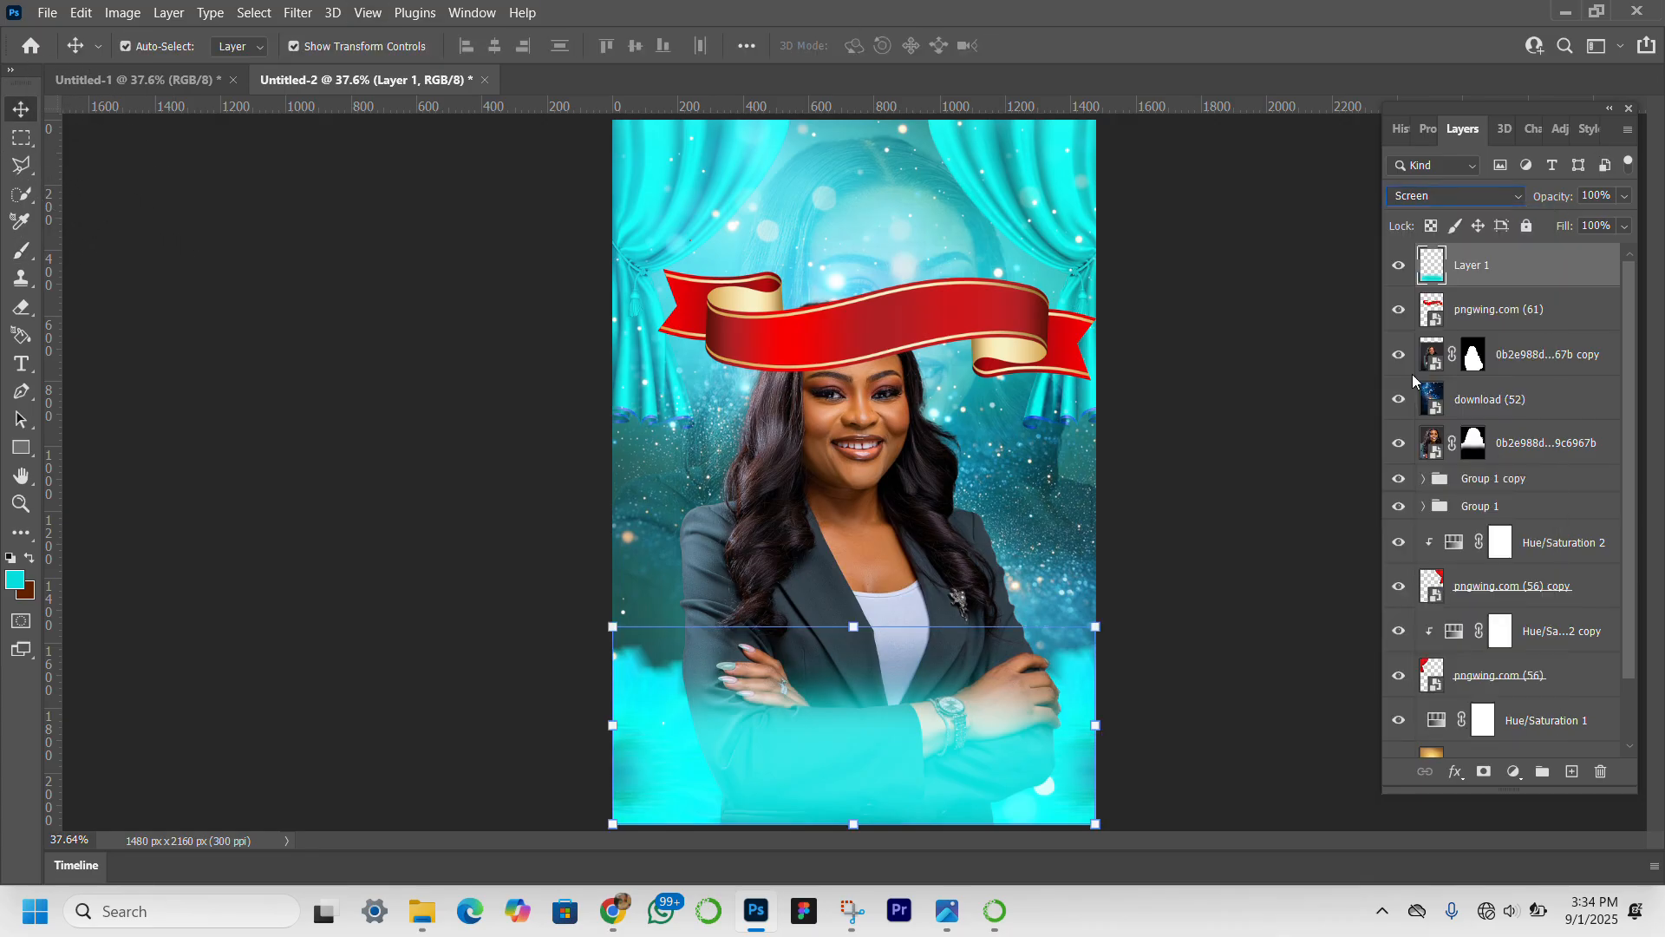
# Move Group 1 and Group 1 copy together in the layer stack to just above the front portrait layer.
pyautogui.click(1548, 483)
pyautogui.keyDown('shift'); pyautogui.click(1557, 515); pyautogui.keyUp('shift')
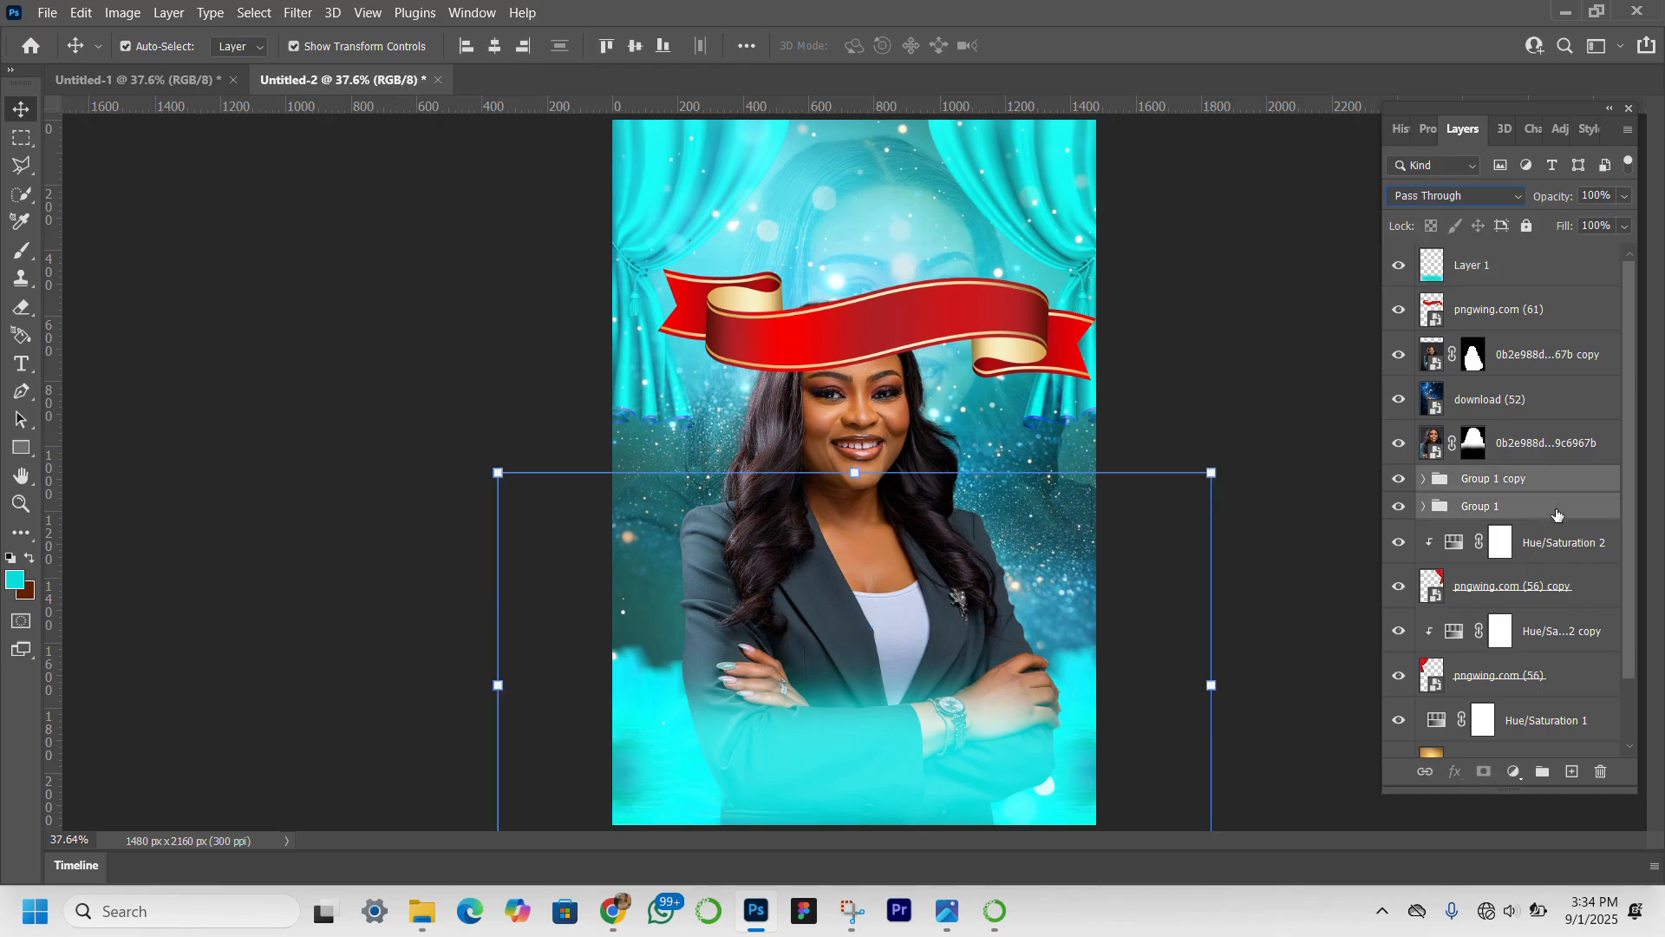
pyautogui.moveTo(1557, 515); pyautogui.dragTo(1566, 345)
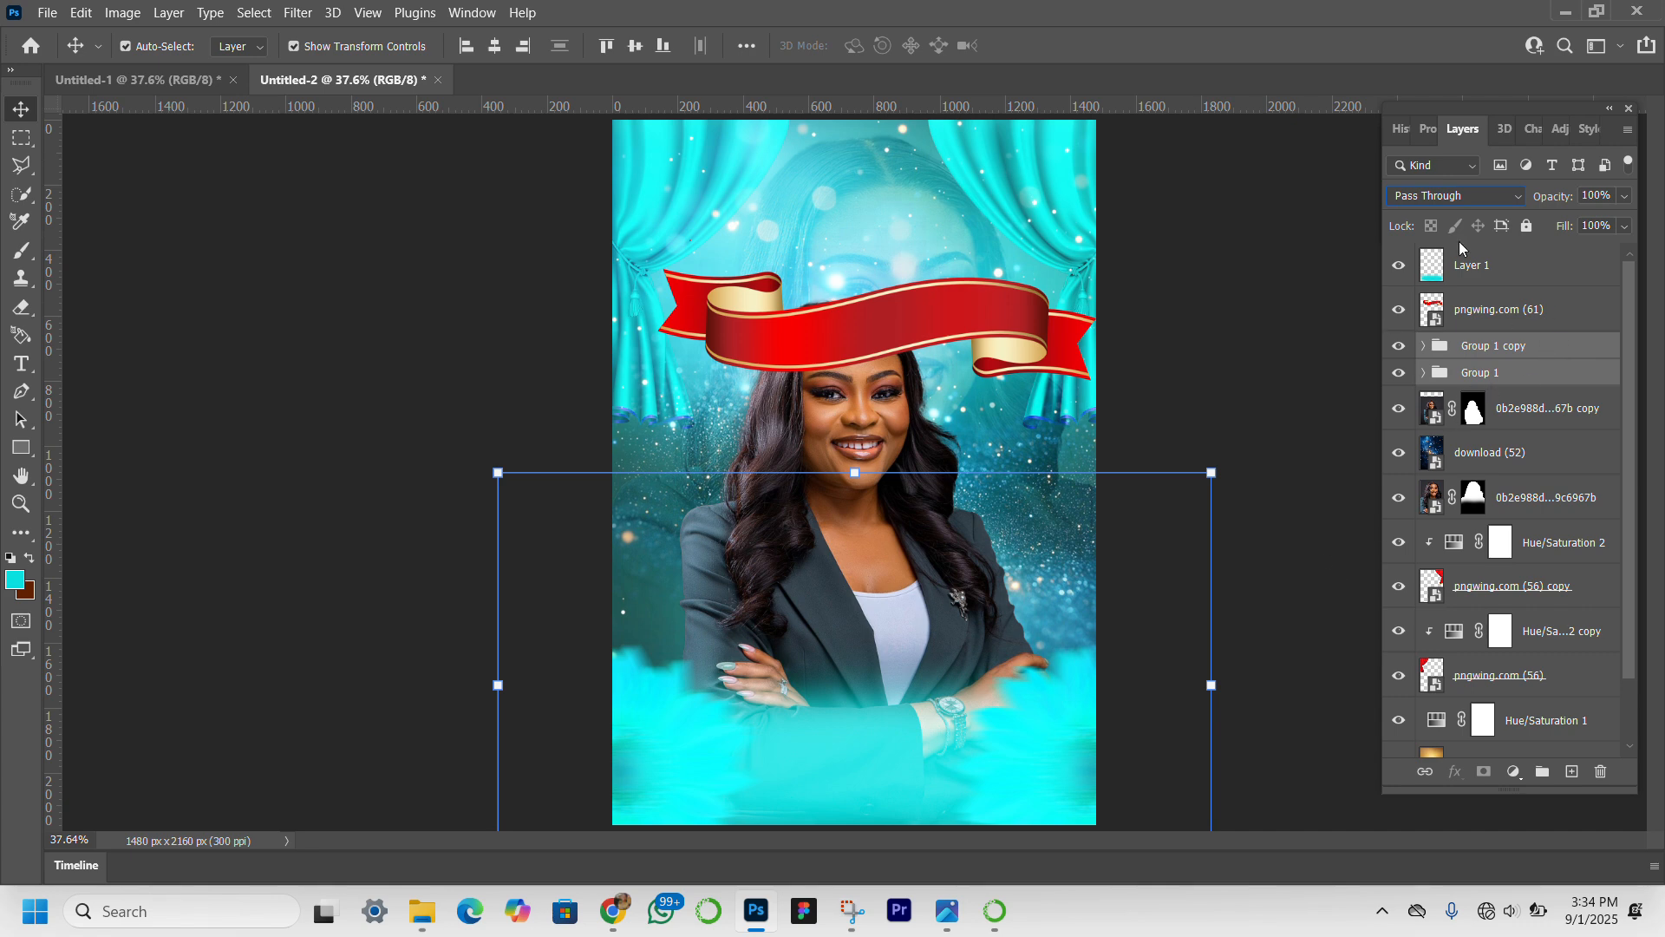
# Transform the turquoise glow layer to about 69% width and 107% height so it sits between the two sunflowers.
pyautogui.click(1487, 265)
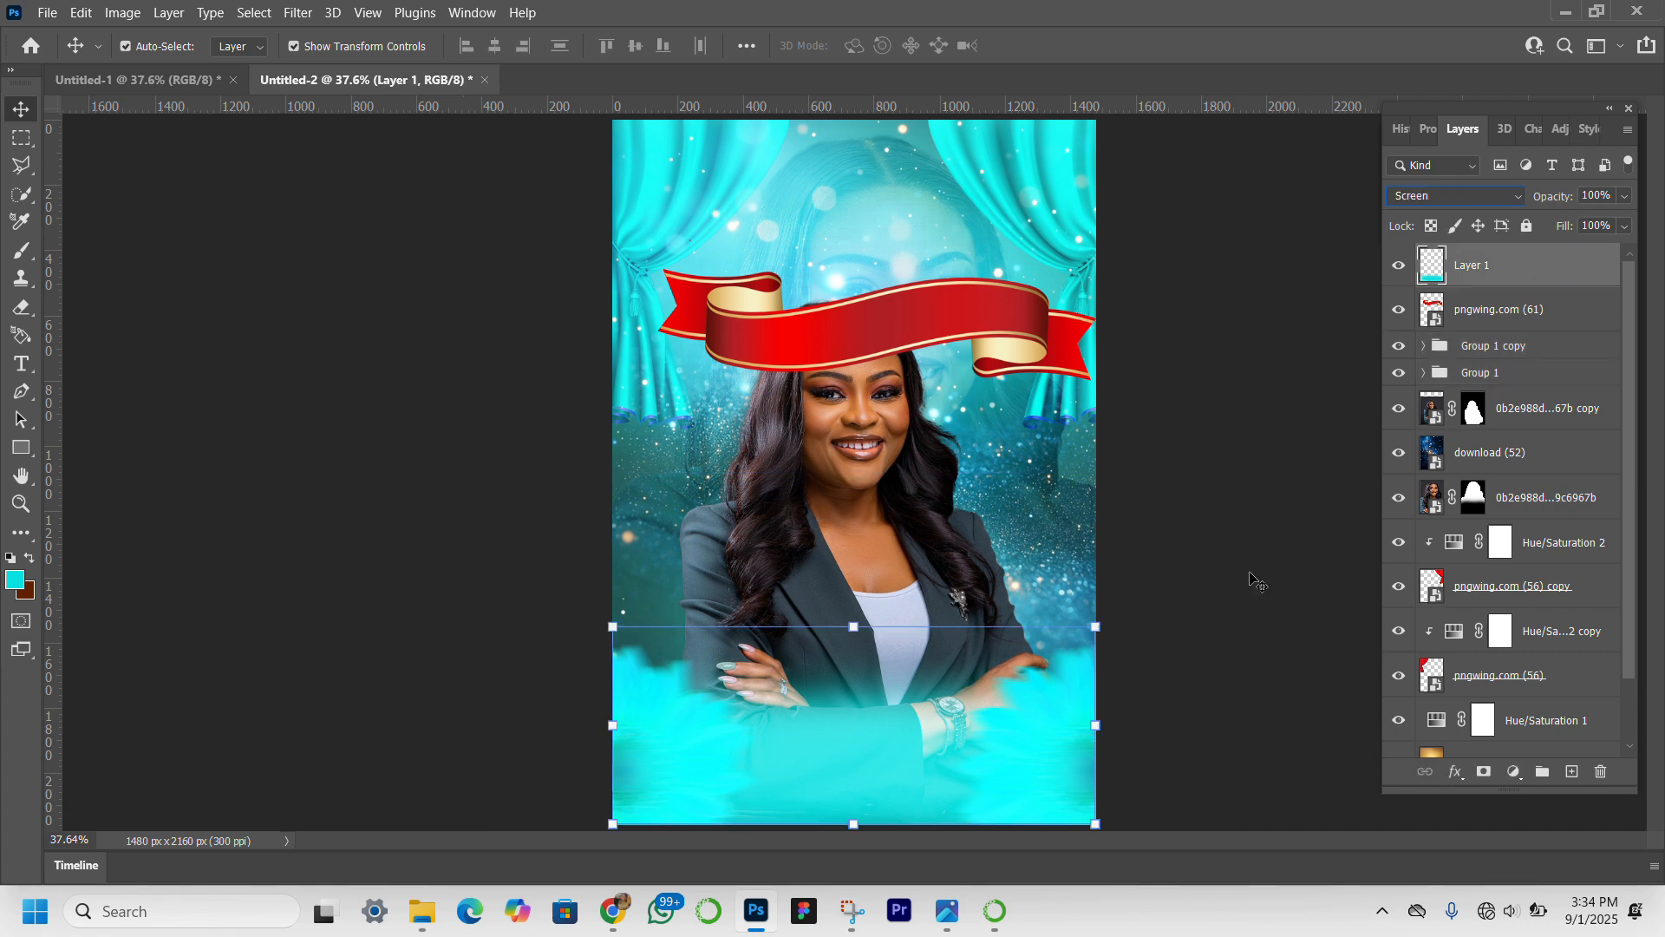
pyautogui.moveTo(1100, 732); pyautogui.dragTo(1008, 735)
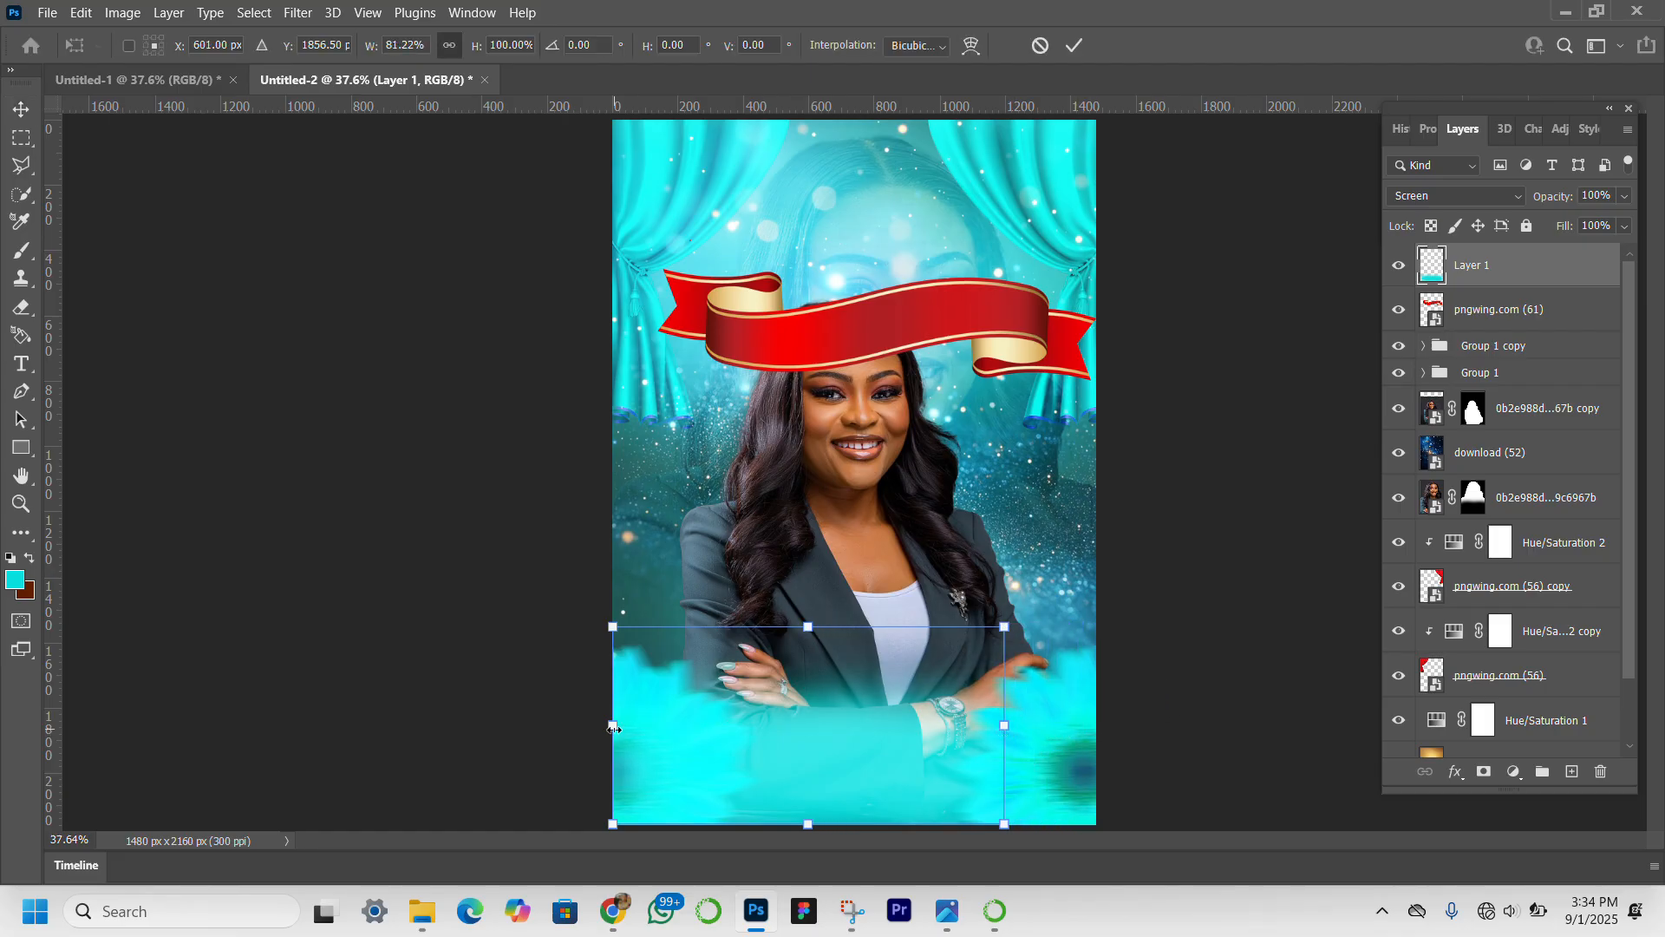
pyautogui.moveTo(612, 730); pyautogui.dragTo(689, 759)
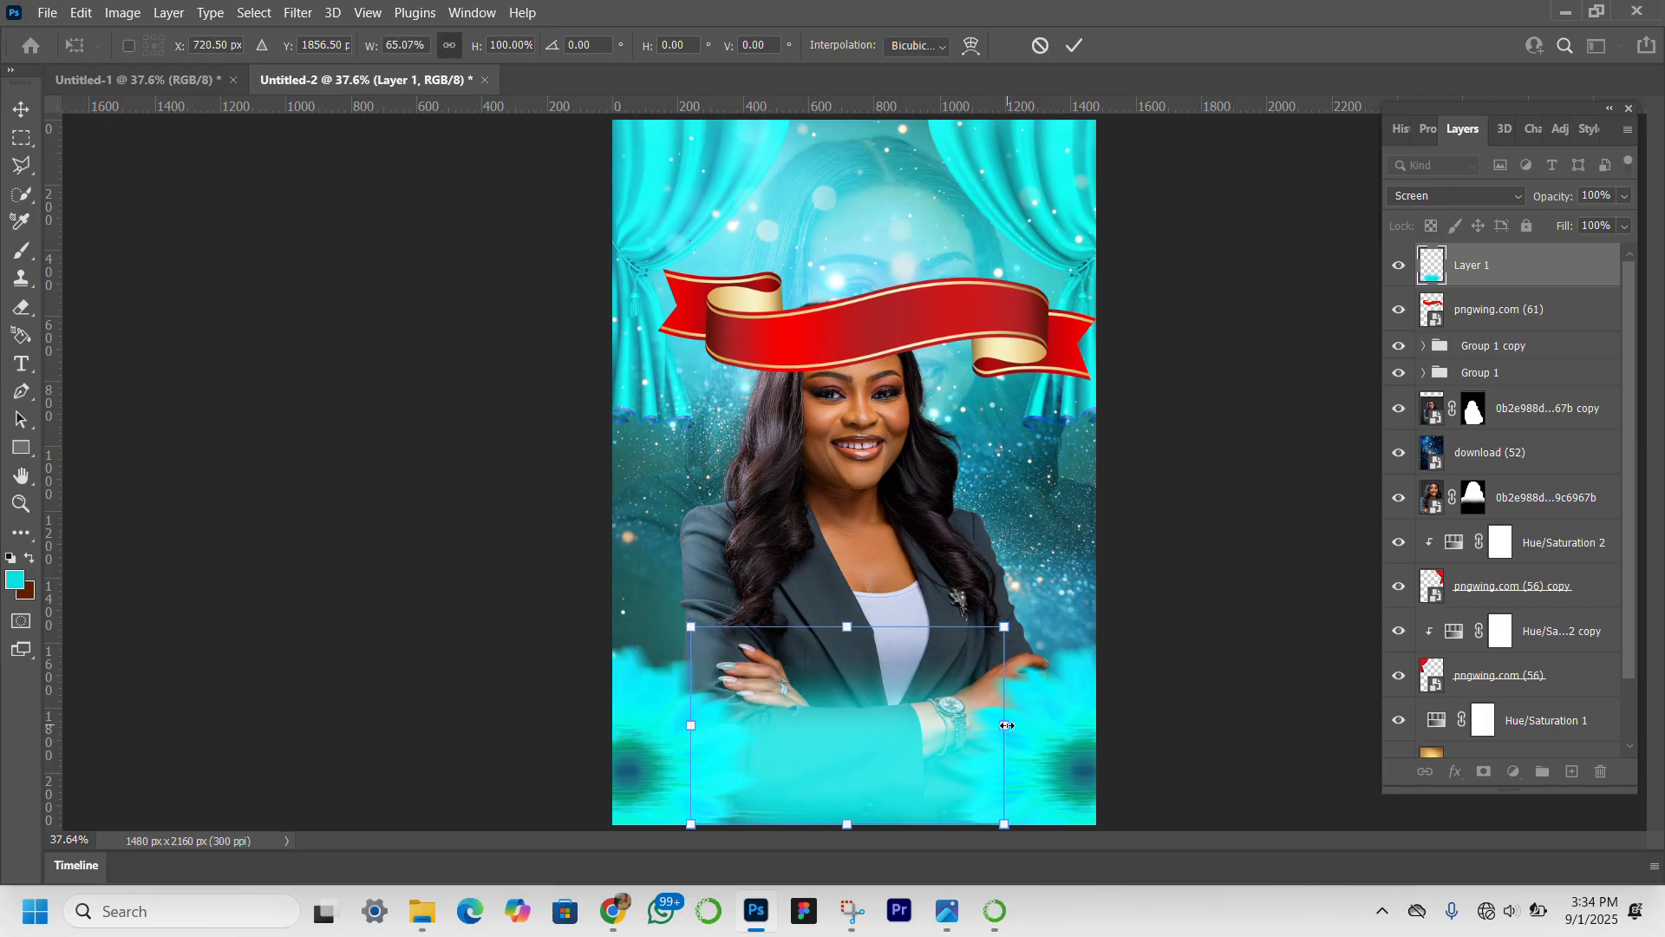
pyautogui.moveTo(1007, 725); pyautogui.dragTo(1026, 729)
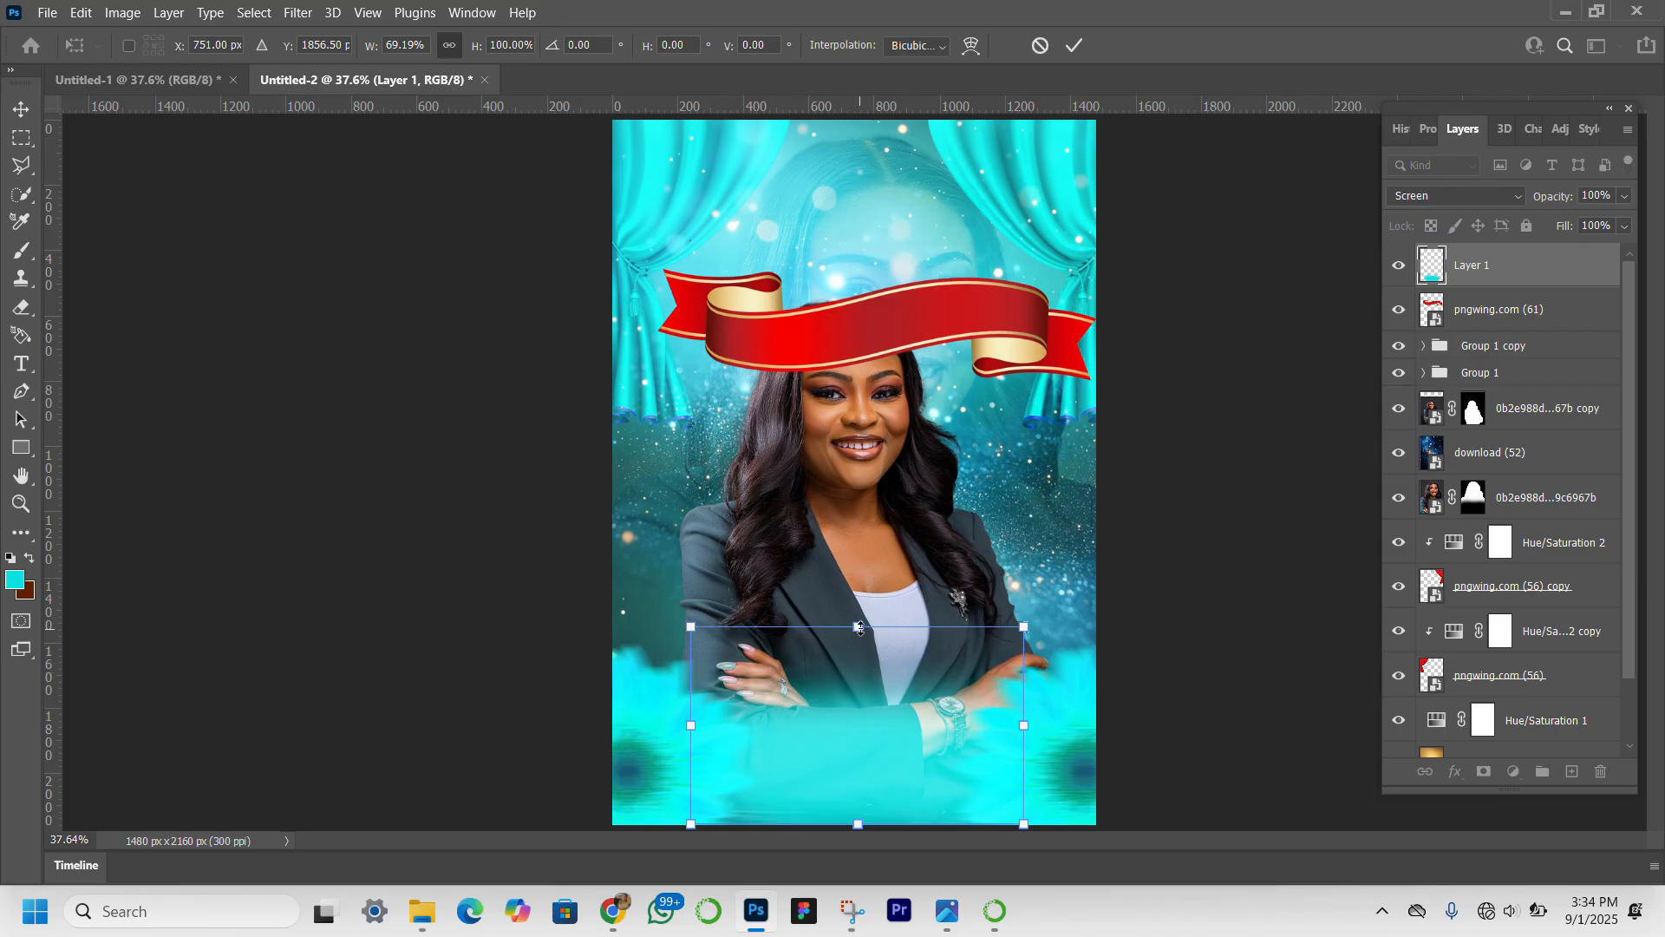
pyautogui.moveTo(860, 628); pyautogui.dragTo(857, 615)
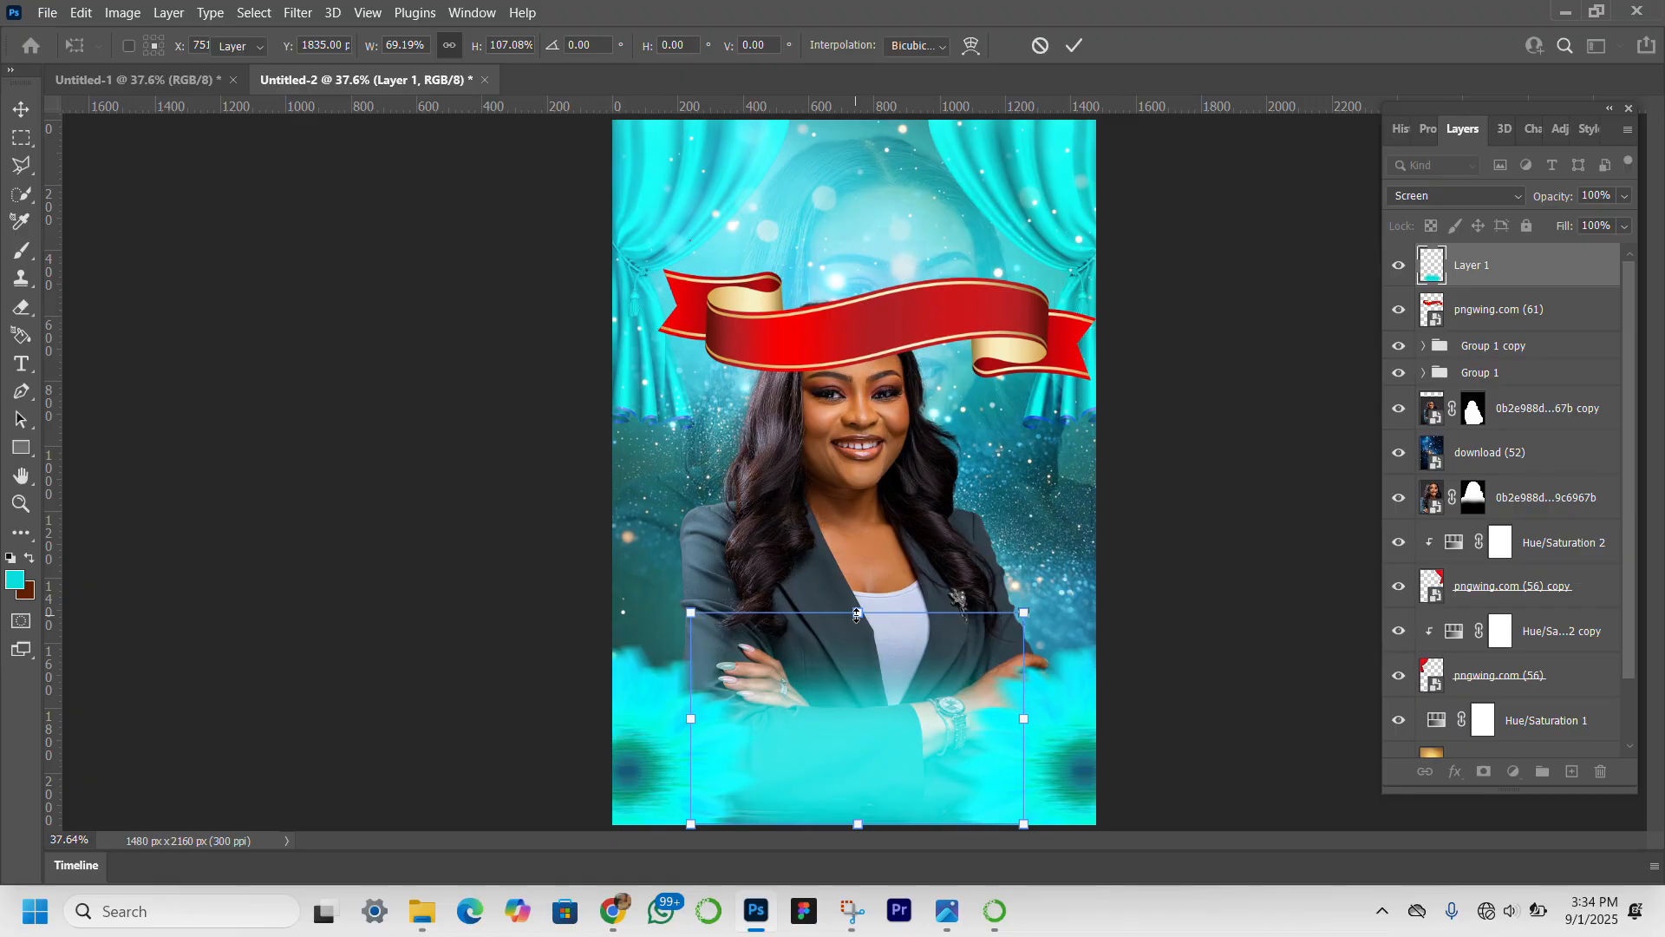
pyautogui.press('shift')
pyautogui.press('shift')
pyautogui.press('shift')
pyautogui.press('shift')
pyautogui.press('shift')
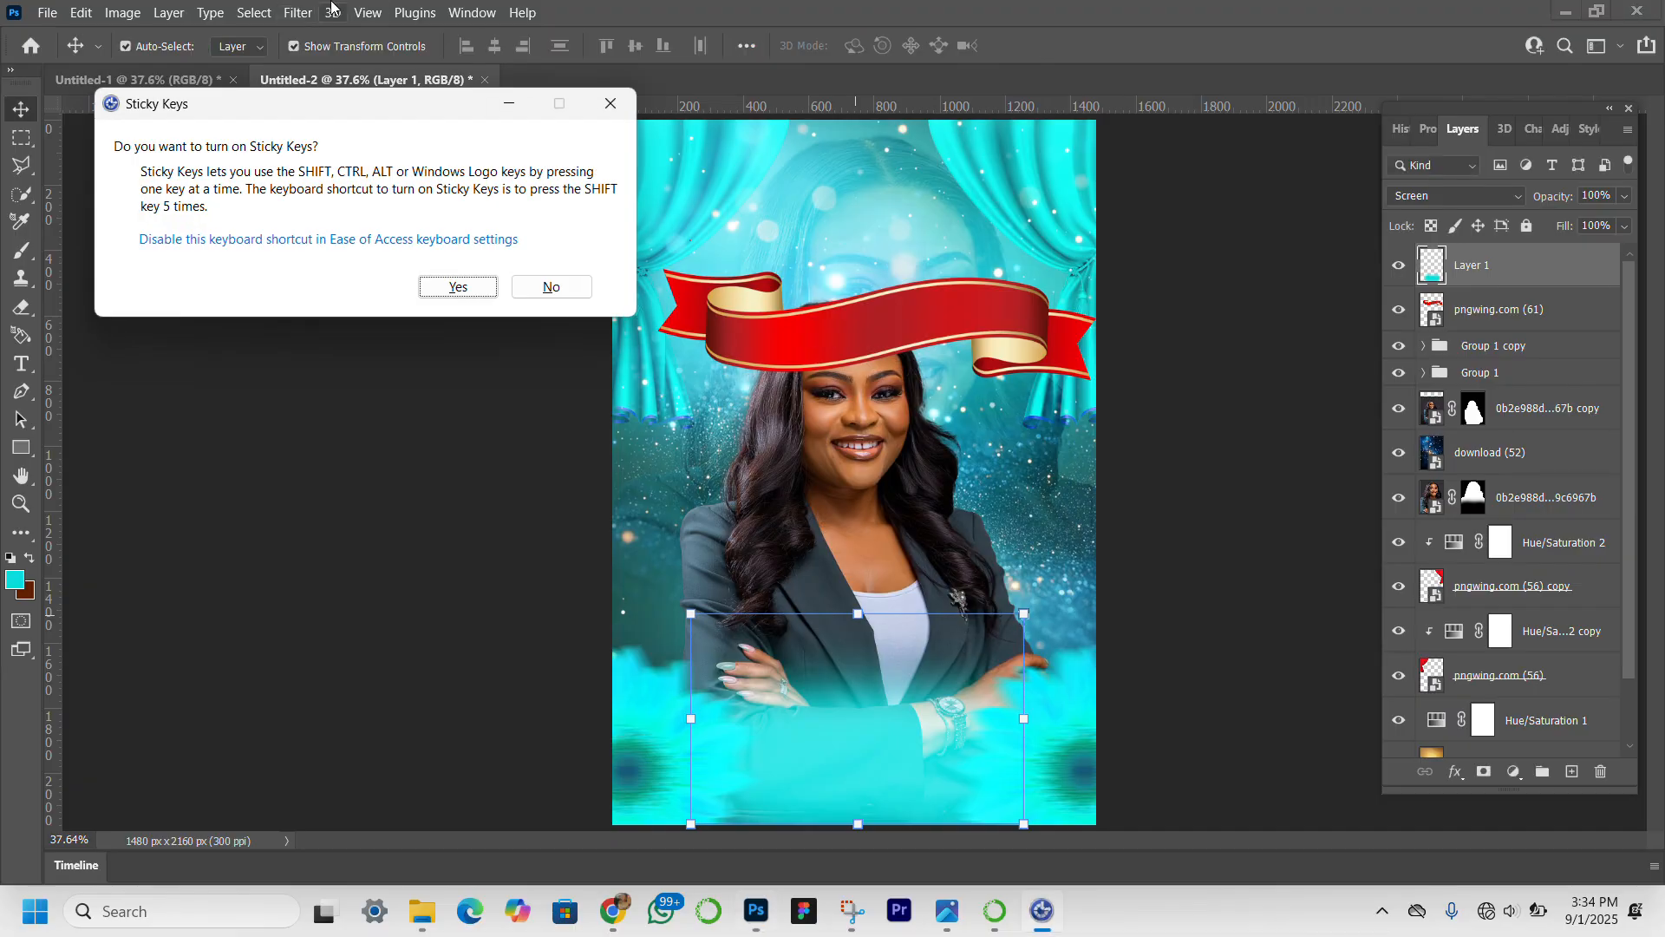
pyautogui.click(611, 103)
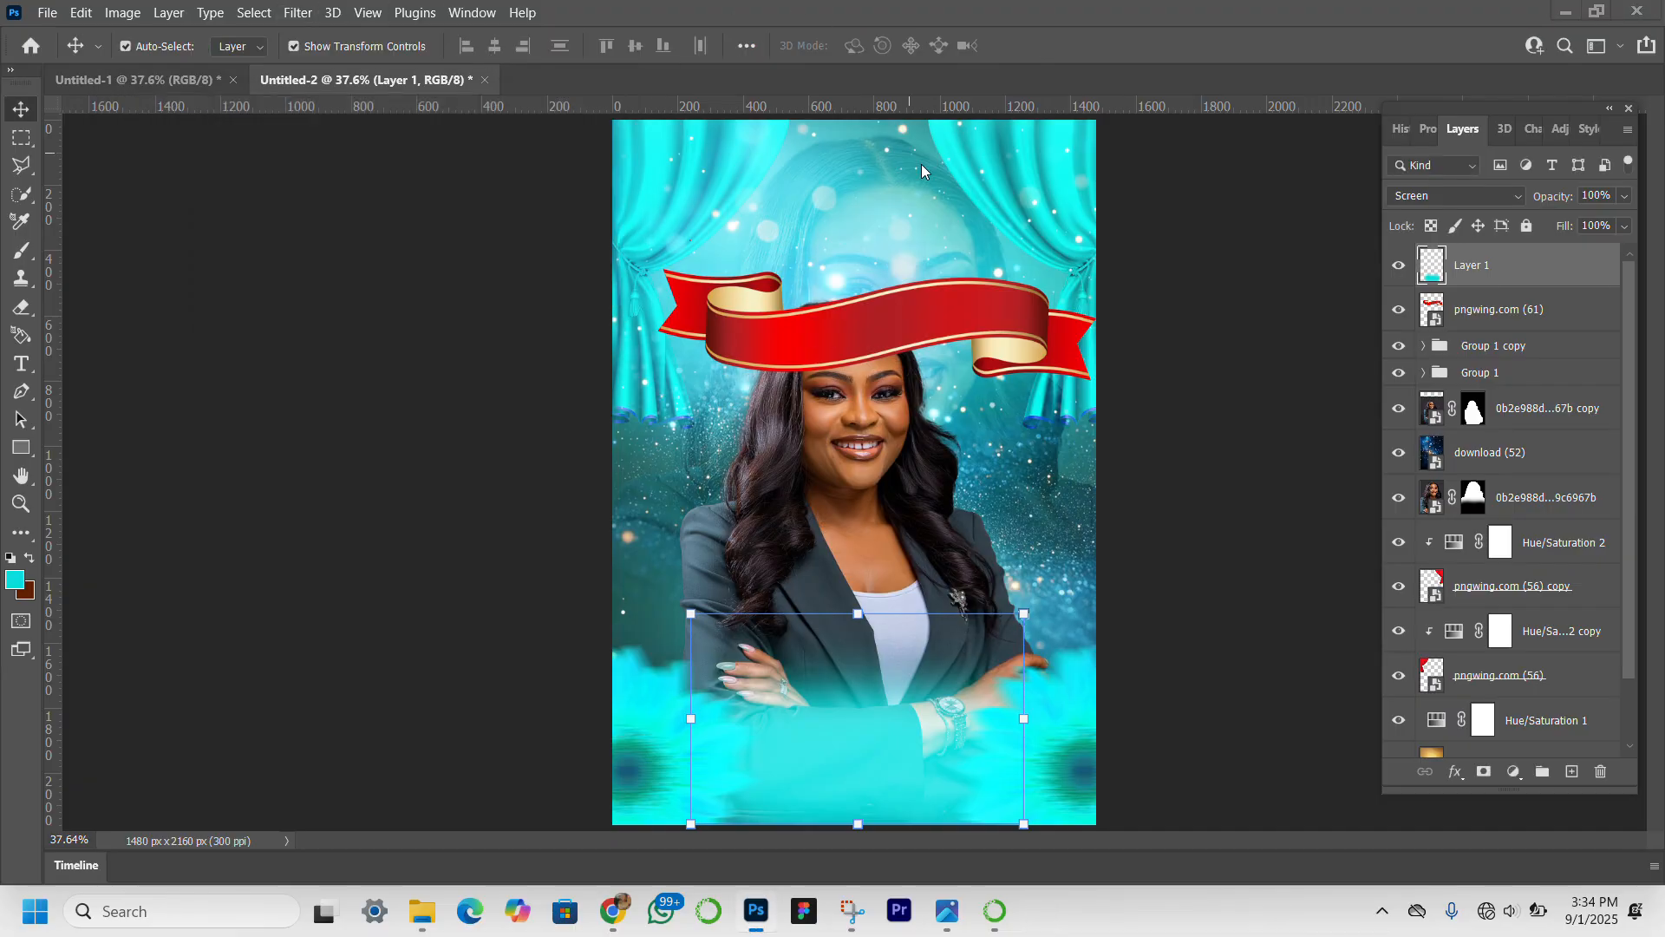
# Scale the red ribbon to about 44% and place it just above the front portrait's head.
pyautogui.click(939, 303)
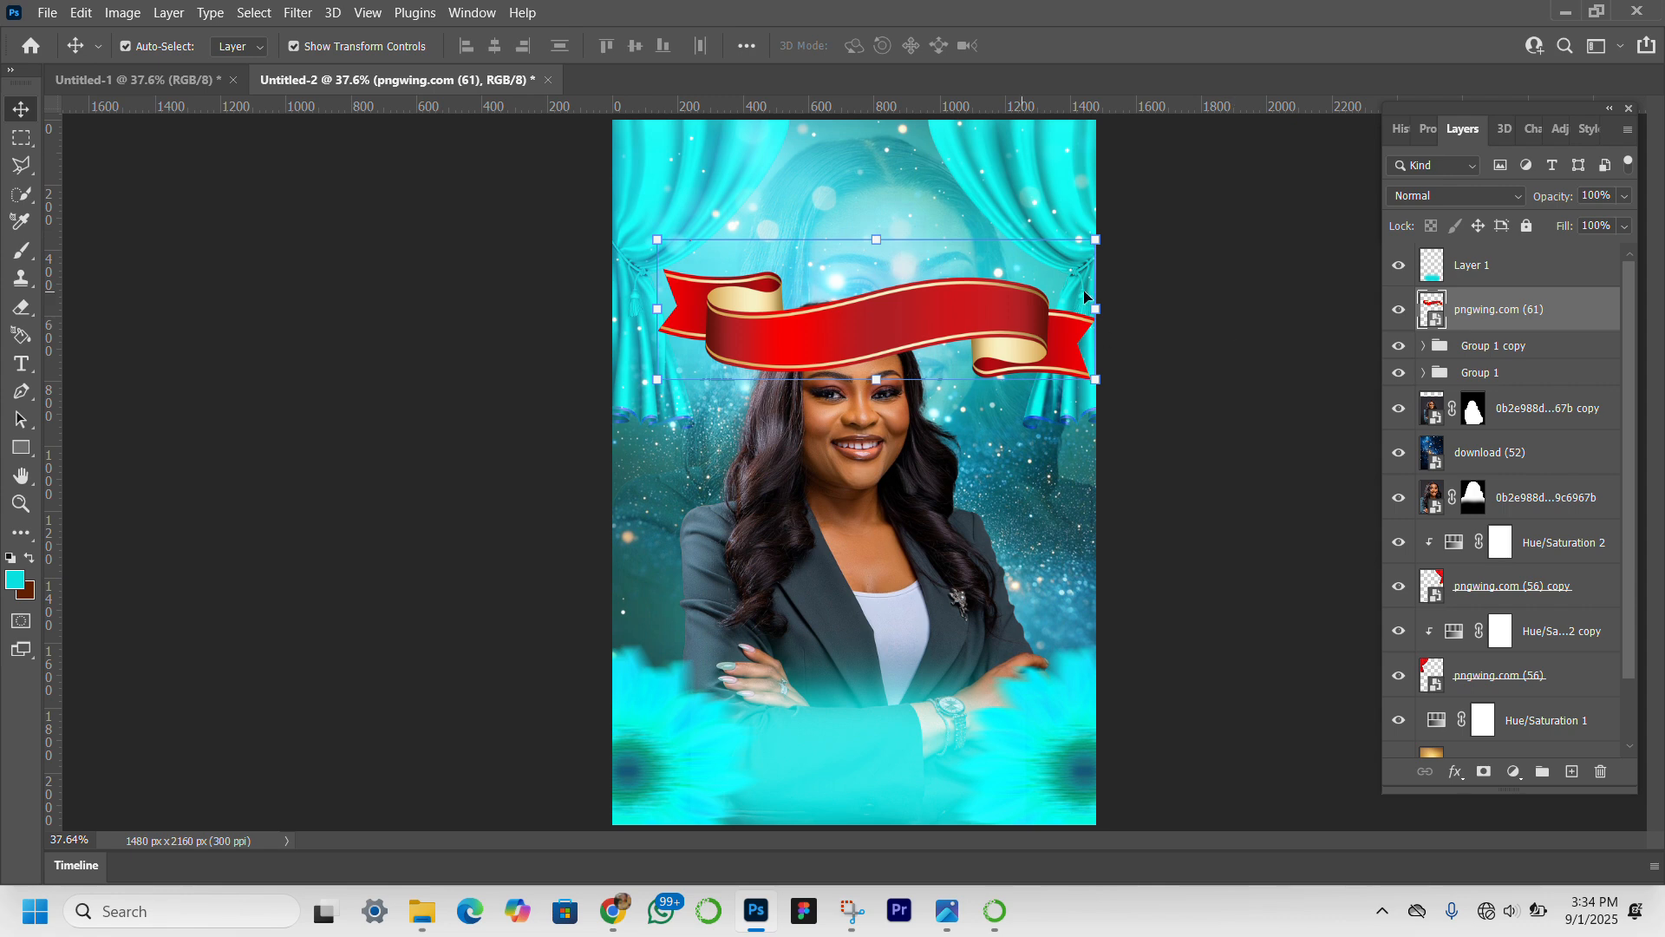
pyautogui.moveTo(1078, 310); pyautogui.dragTo(778, 285)
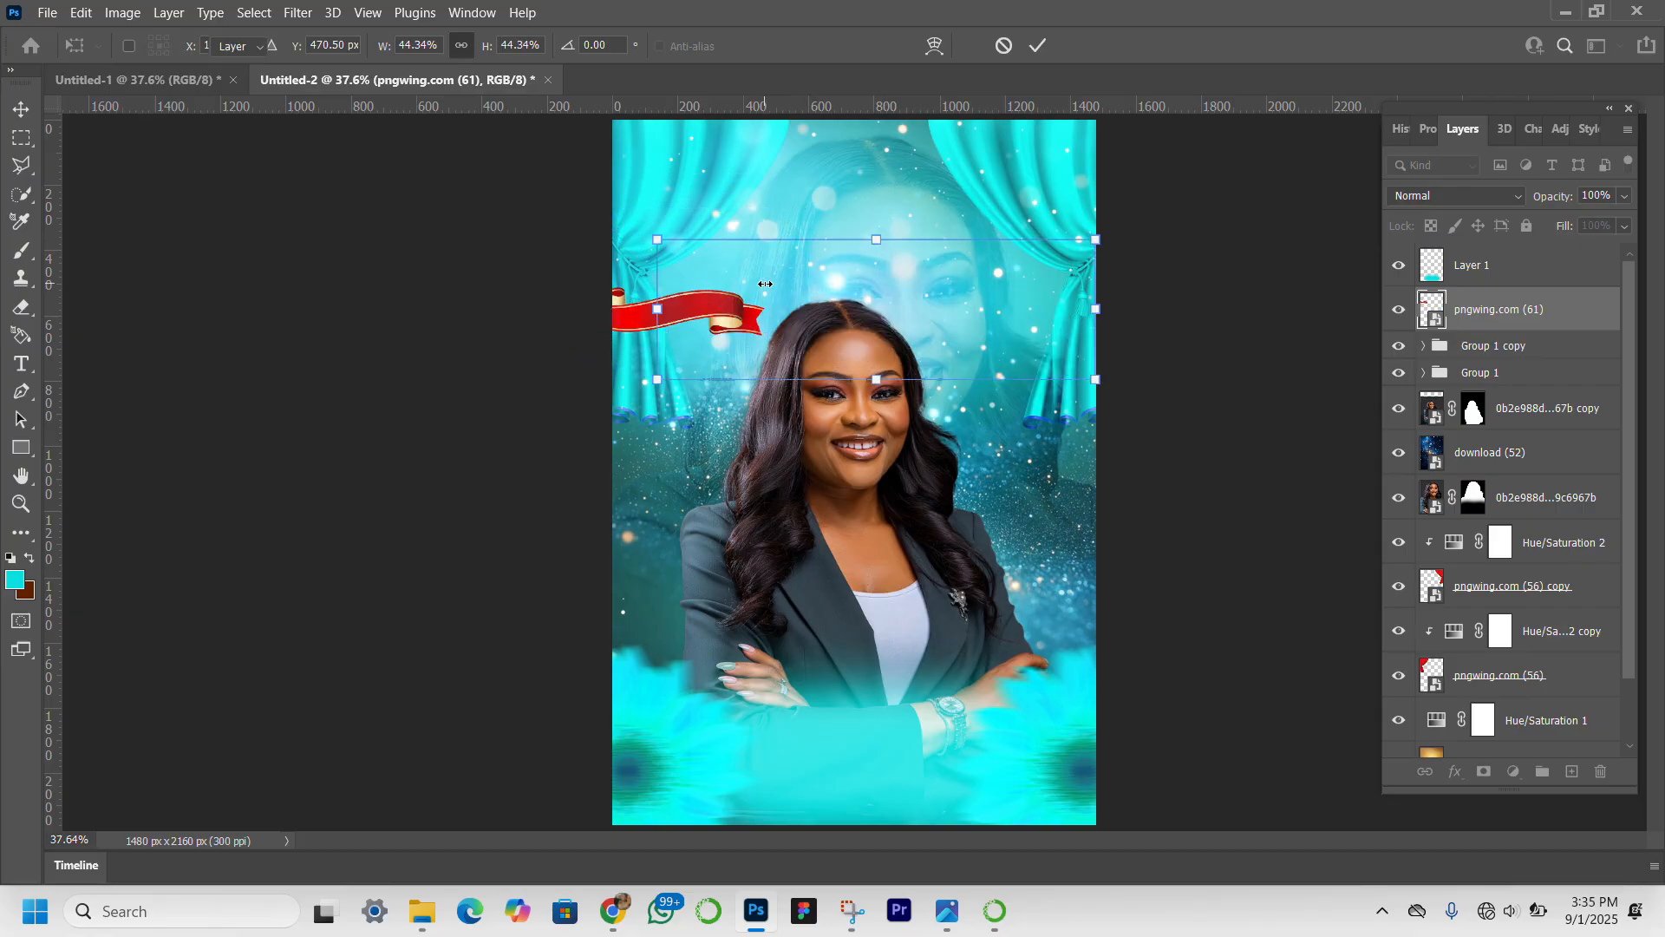
pyautogui.press('Return')
pyautogui.moveTo(723, 314); pyautogui.dragTo(894, 278)
pyautogui.moveTo(933, 276); pyautogui.dragTo(922, 267)
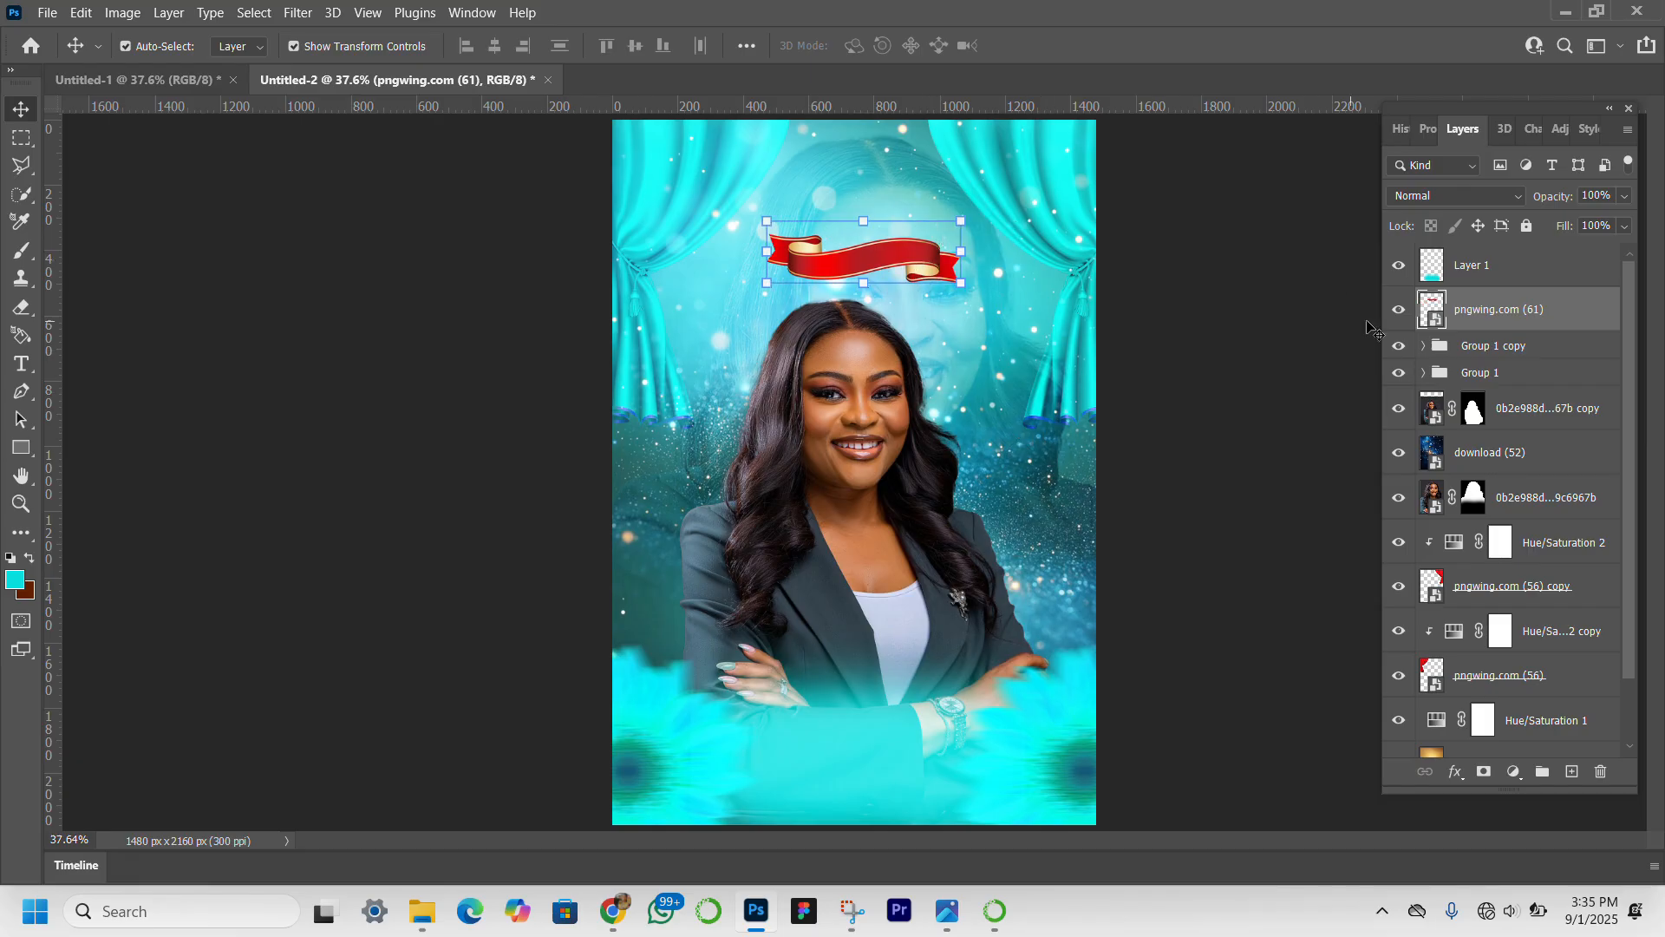
# Hide the ribbon layer, then scale the faded background portrait to about 96.5% and shift it slightly upward.
pyautogui.click(1399, 309)
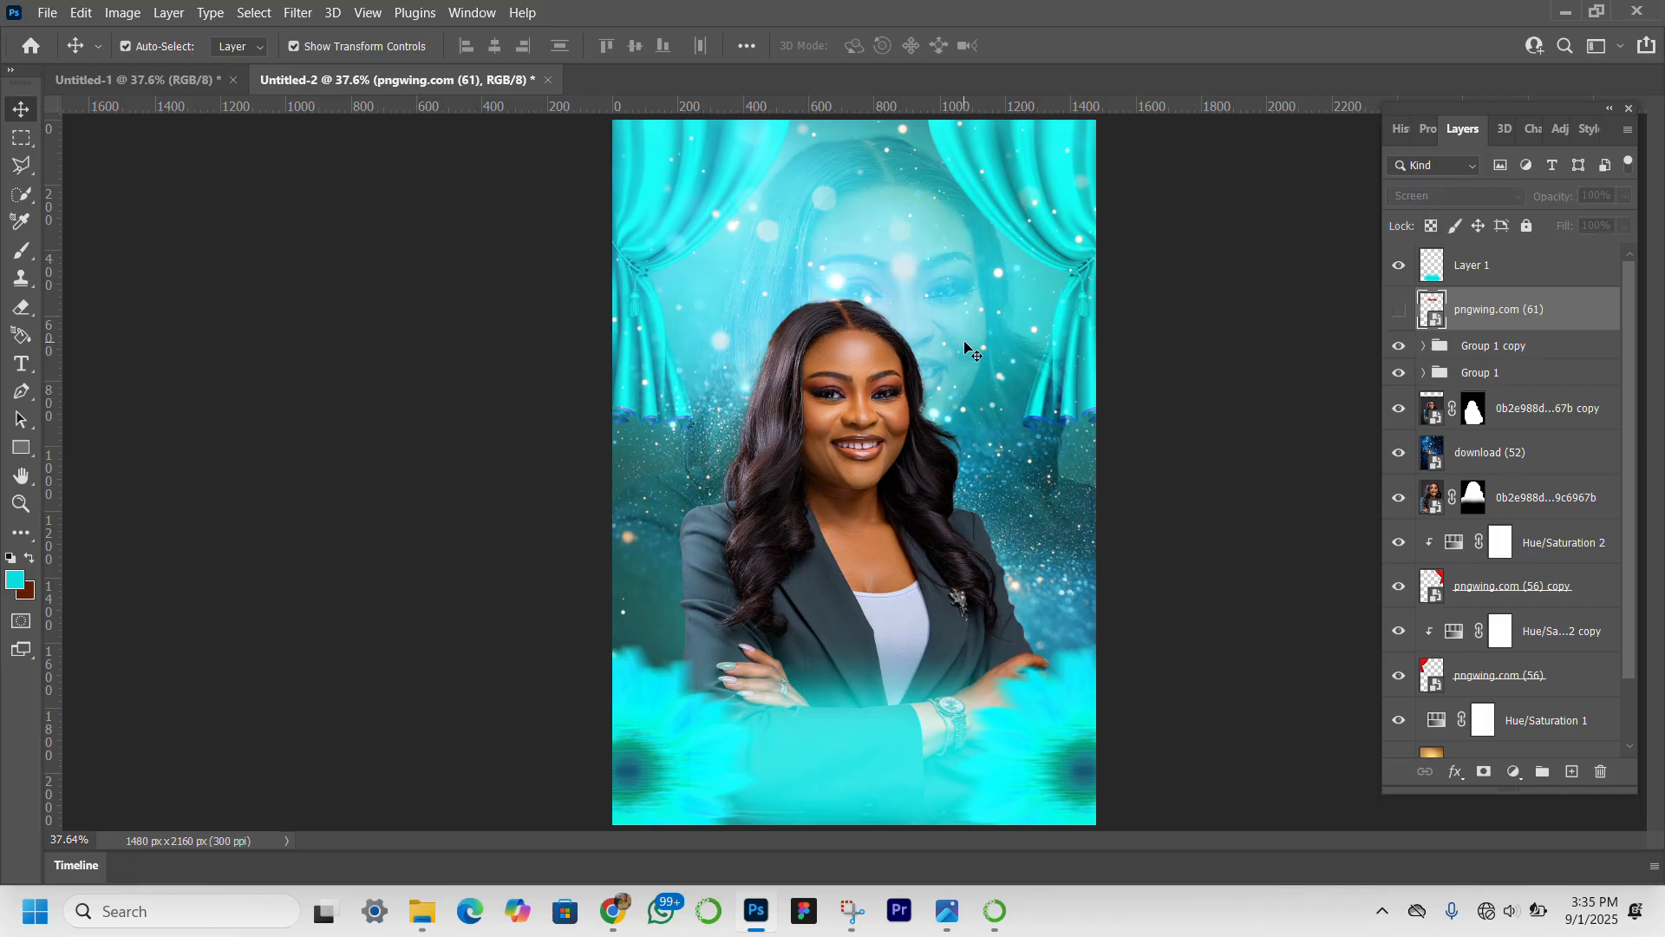
pyautogui.click(1517, 450)
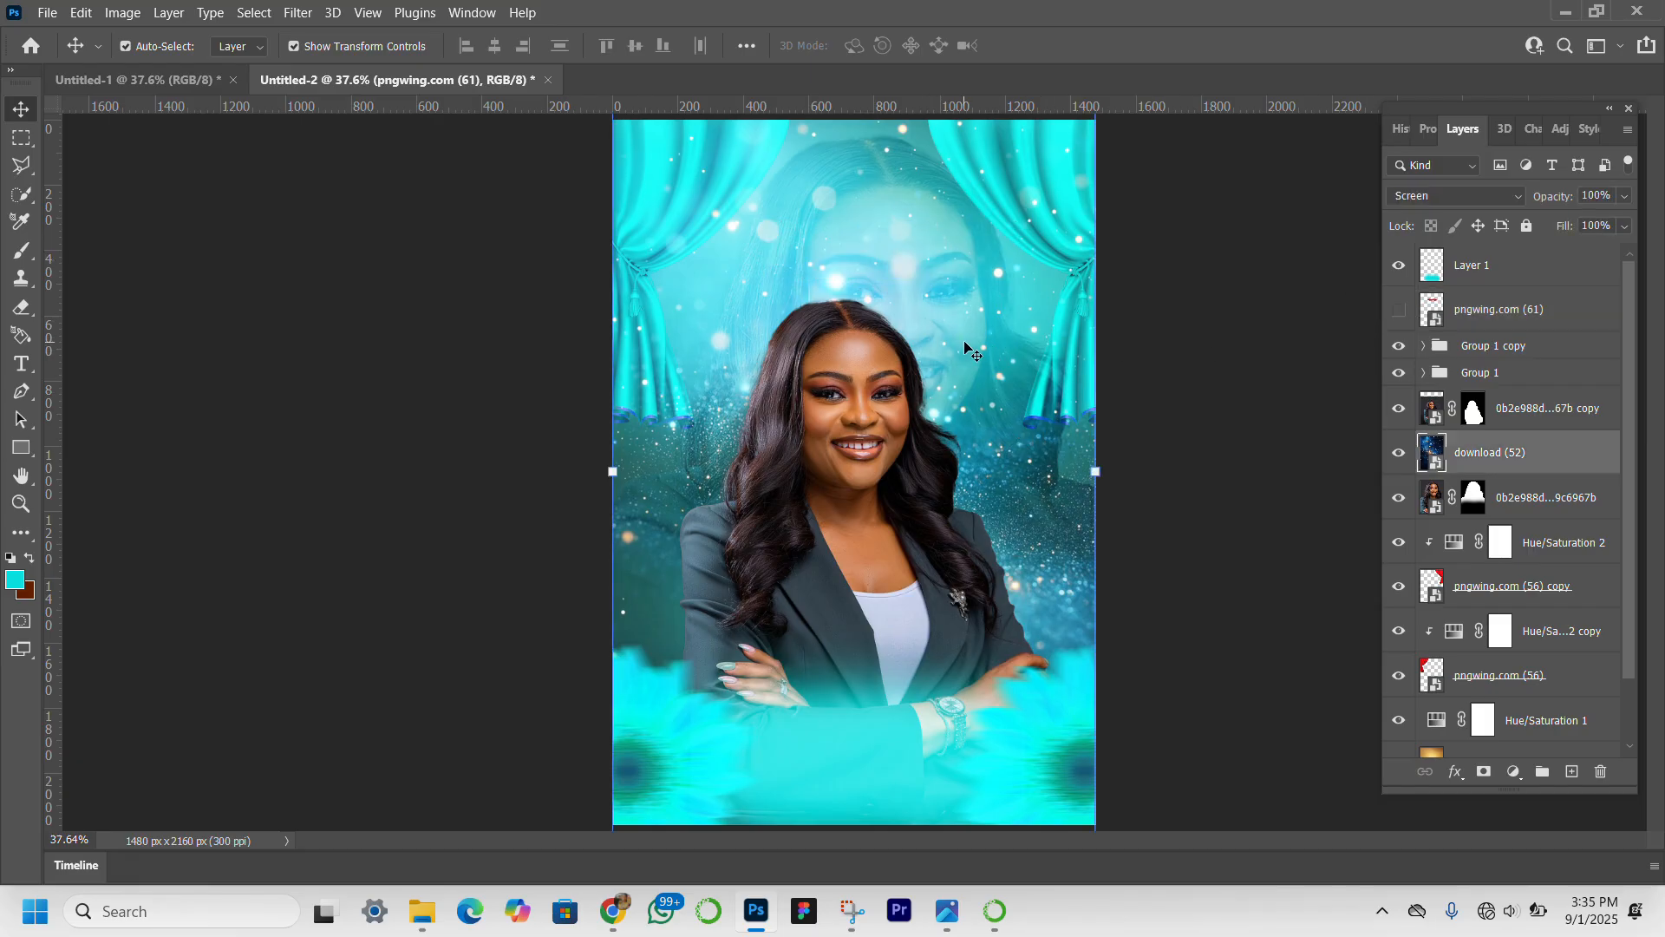
pyautogui.click(1515, 411)
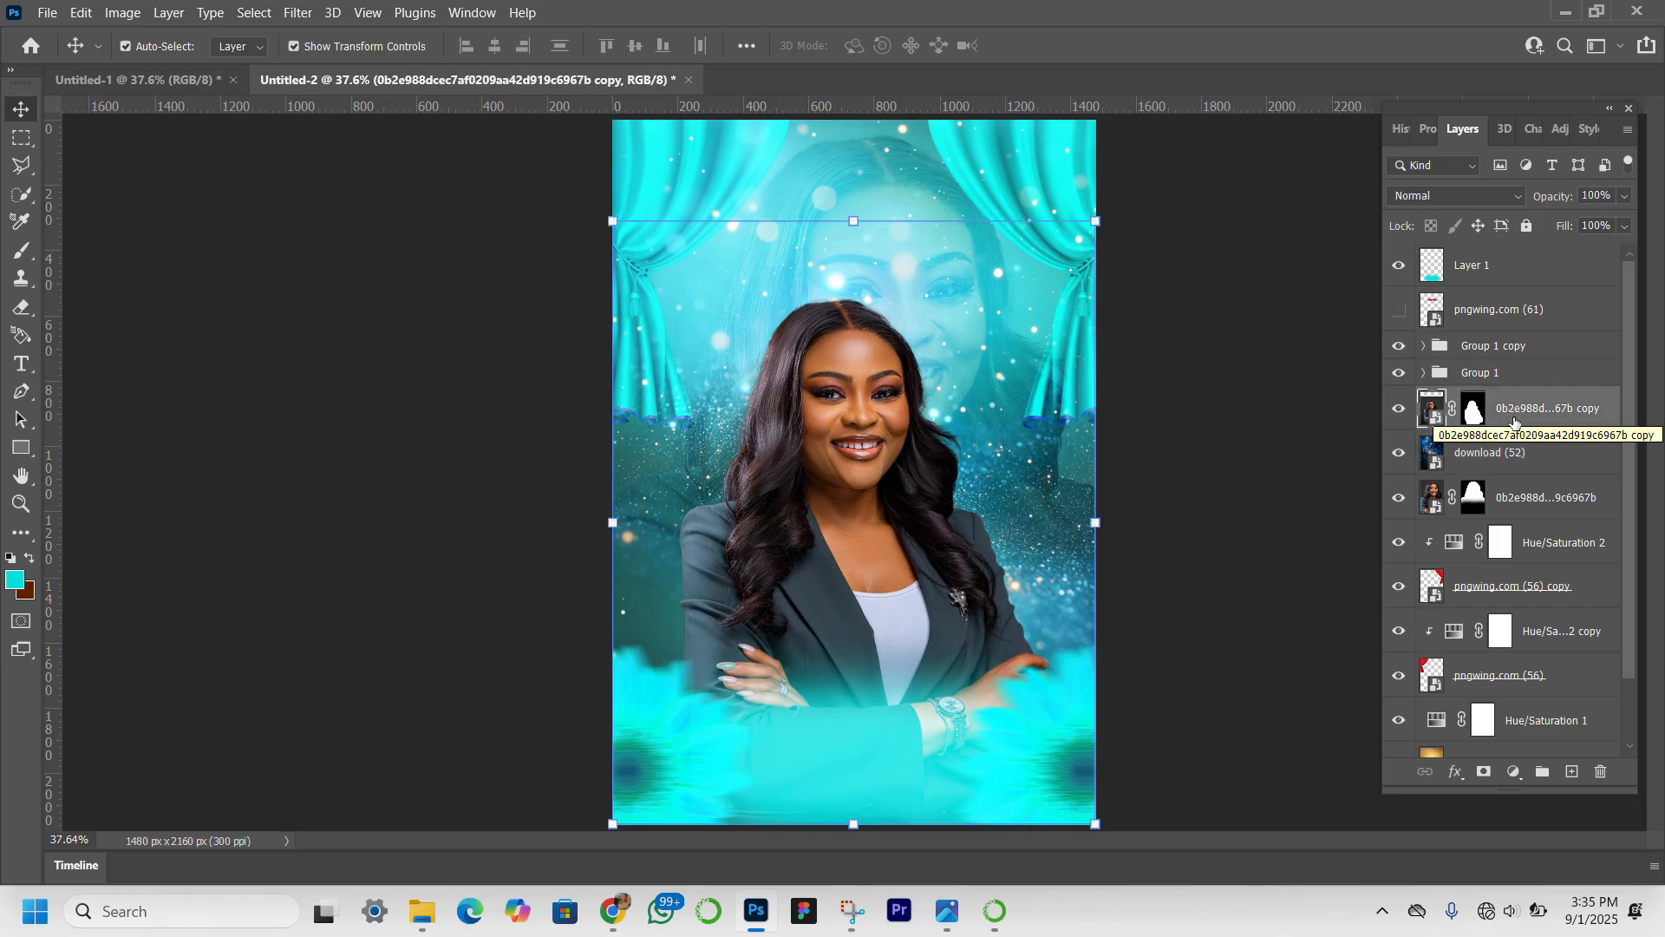
pyautogui.click(1516, 495)
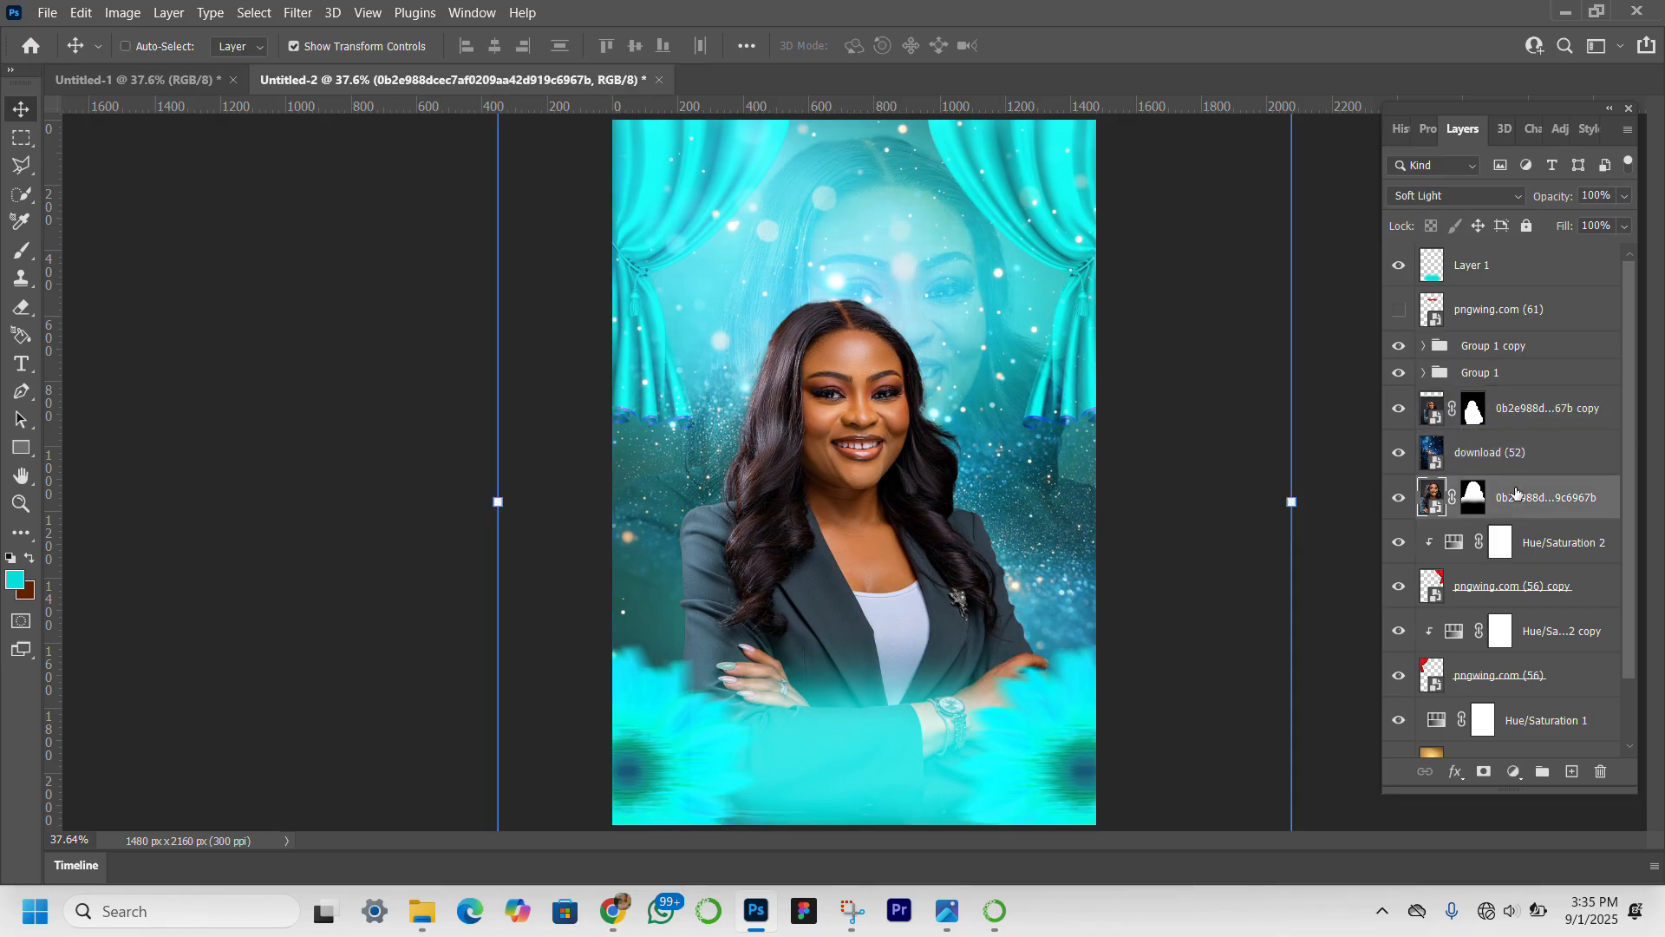
pyautogui.hotkey('ctrl', 't')
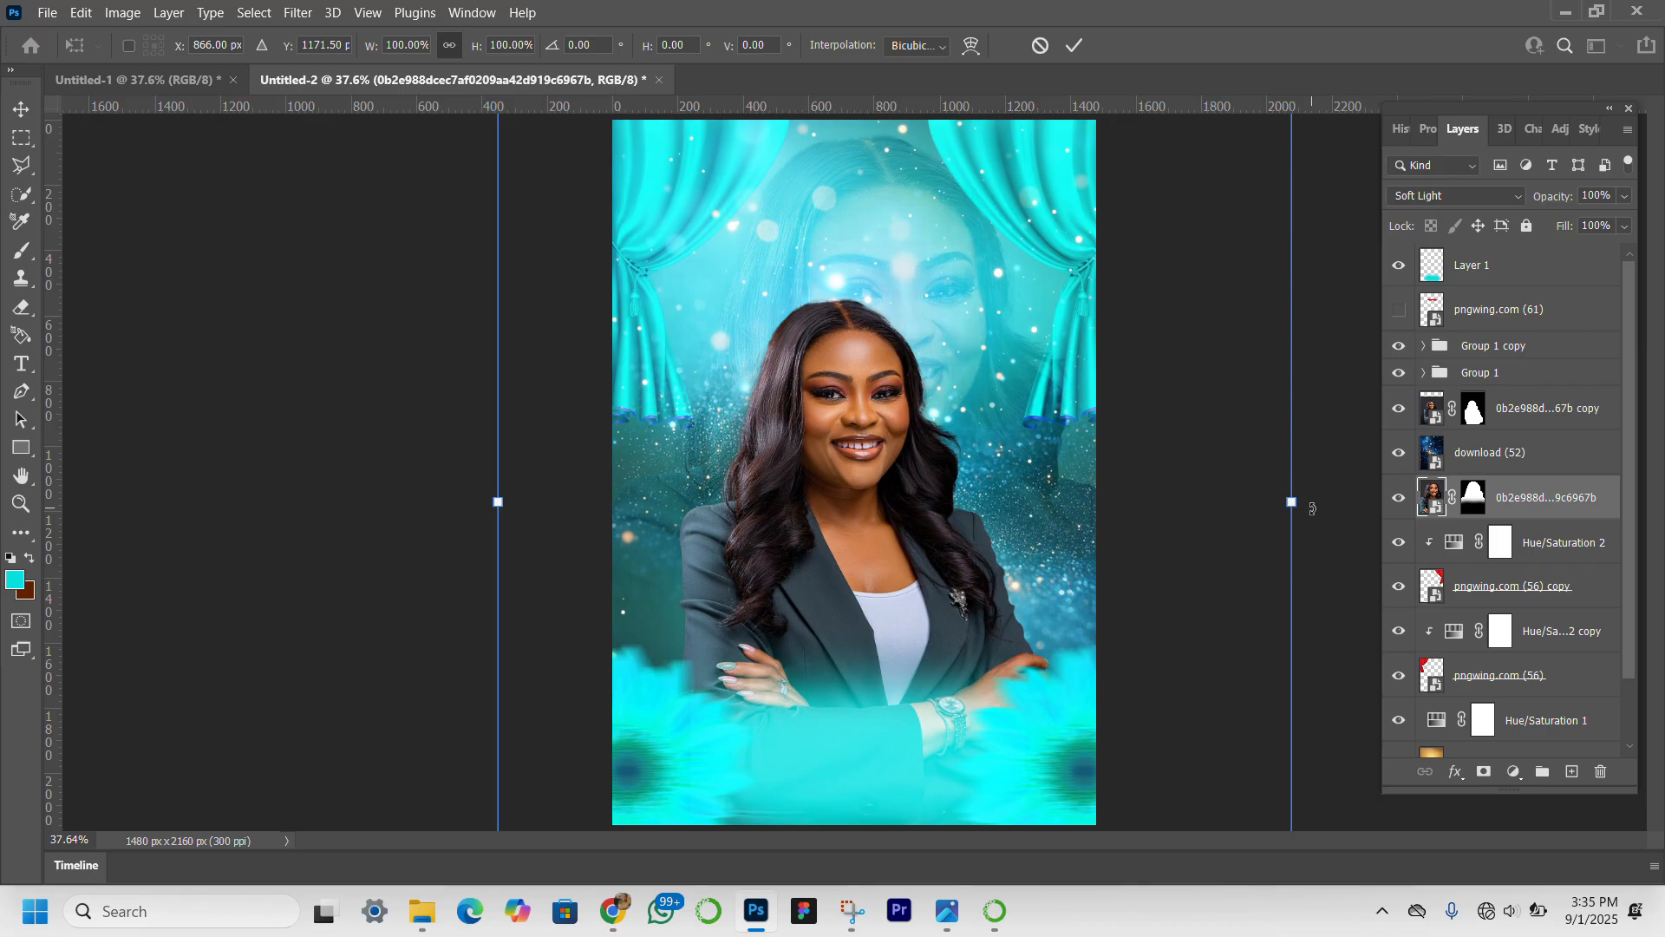
pyautogui.moveTo(1292, 505); pyautogui.dragTo(1235, 501)
pyautogui.moveTo(929, 286); pyautogui.dragTo(958, 257)
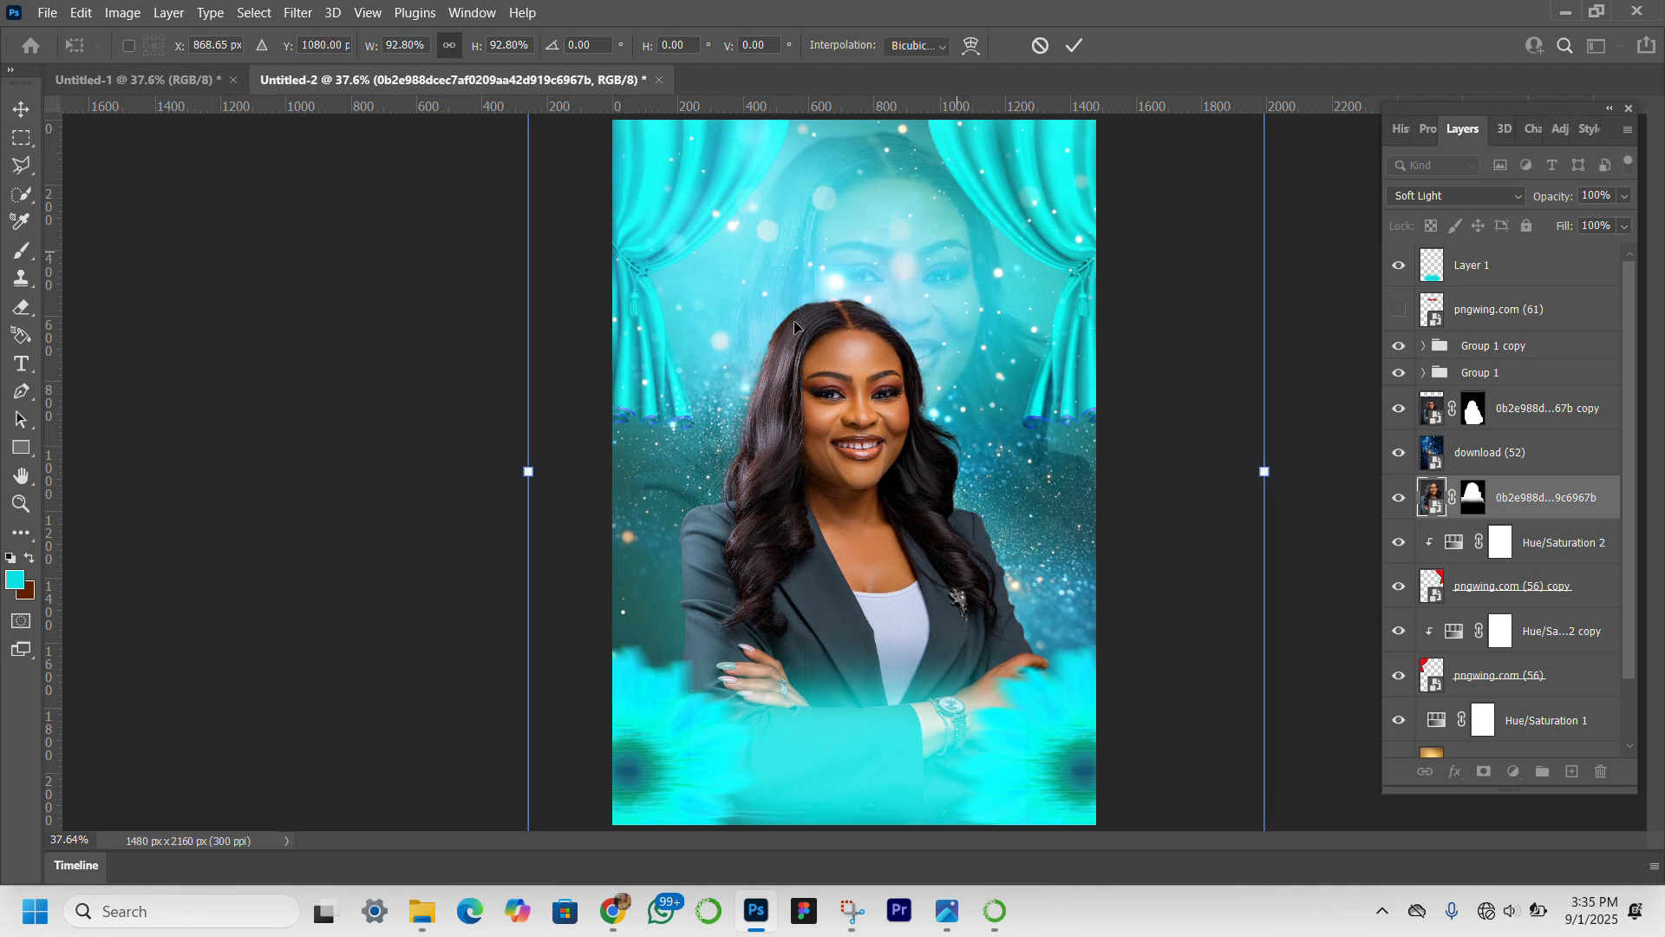
pyautogui.moveTo(524, 474); pyautogui.dragTo(501, 474)
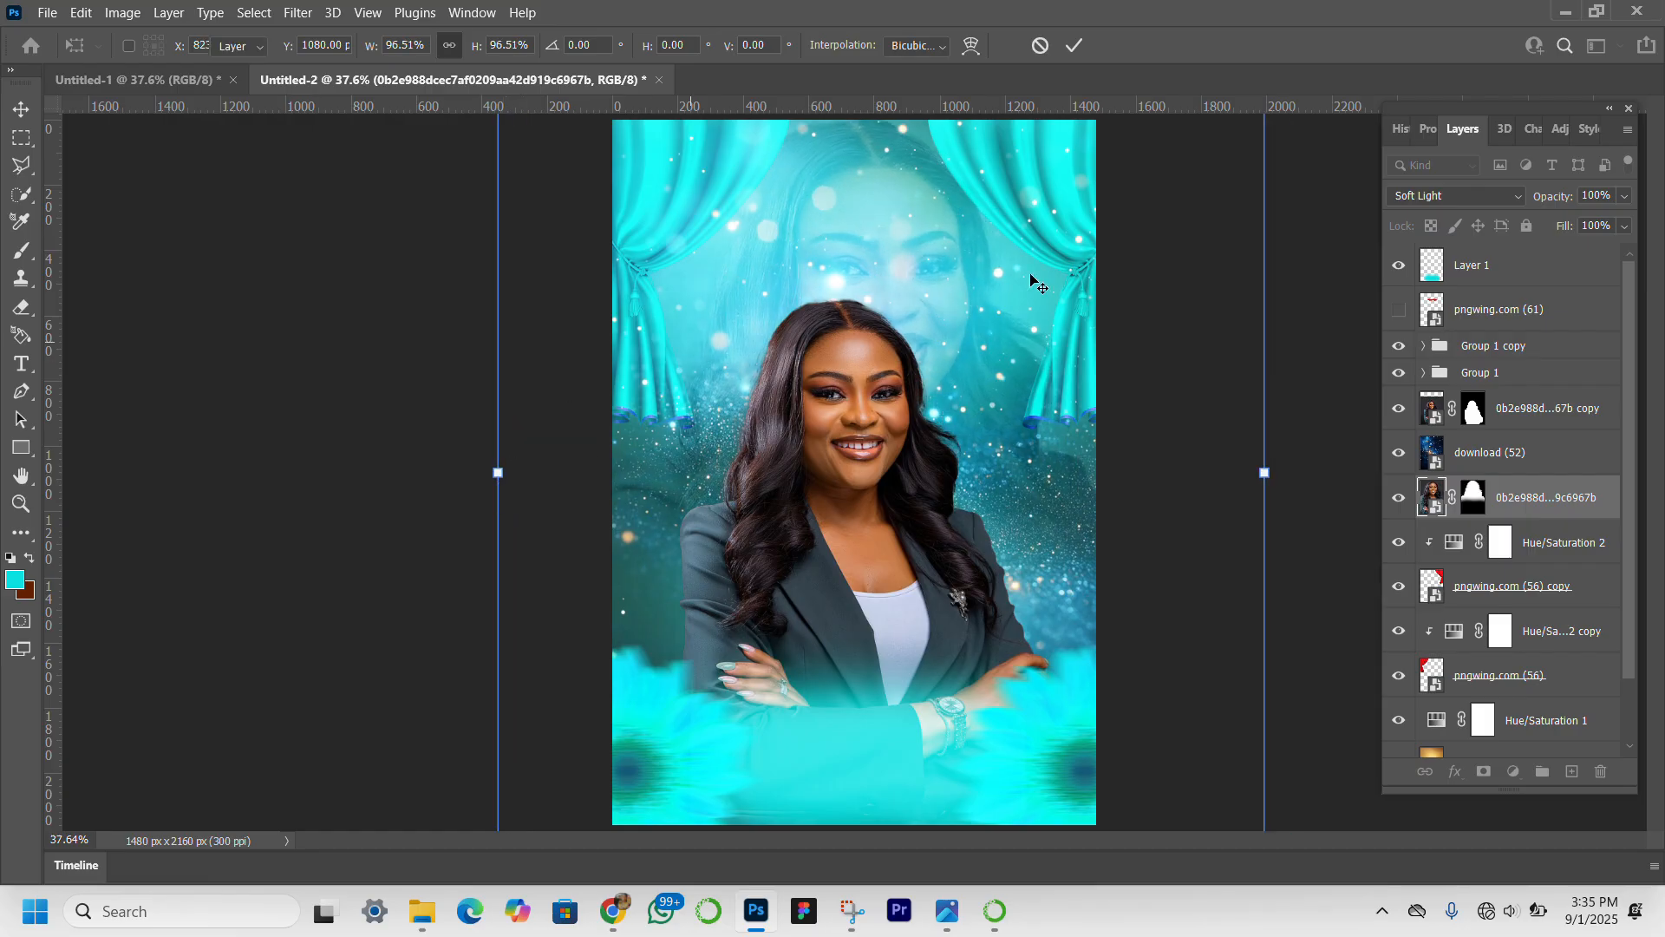
pyautogui.press('Return')
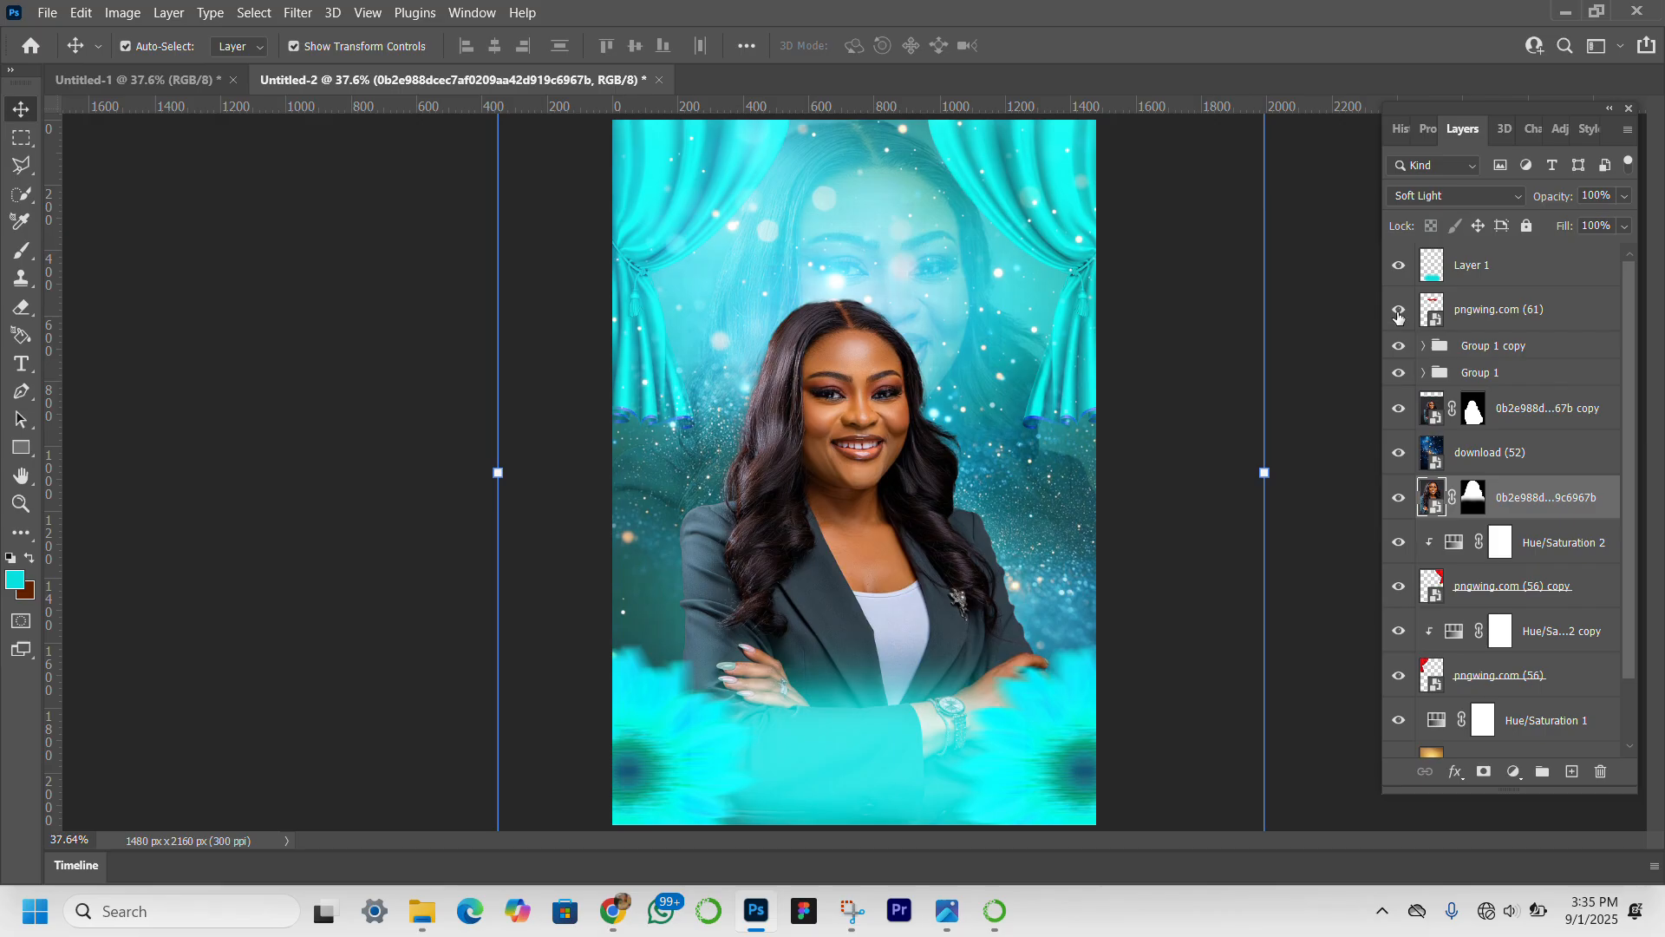
# Show the ribbon layer again and leave no layer selected.
pyautogui.click(1398, 311)
pyautogui.click(1499, 314)
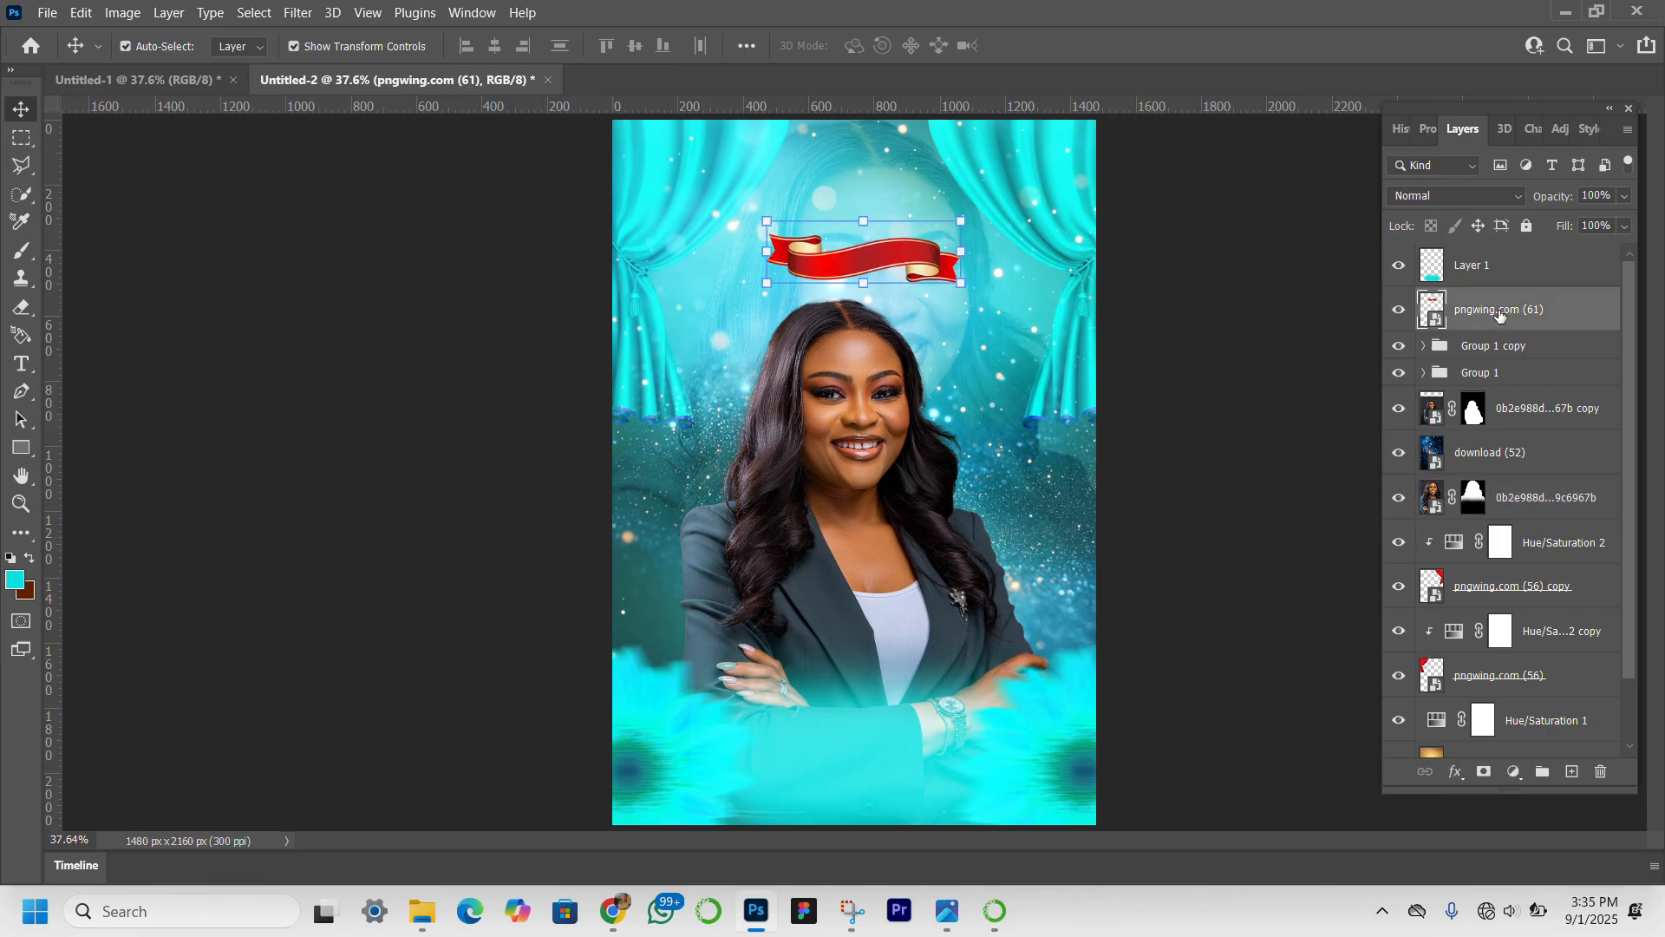
pyautogui.click(365, 330)
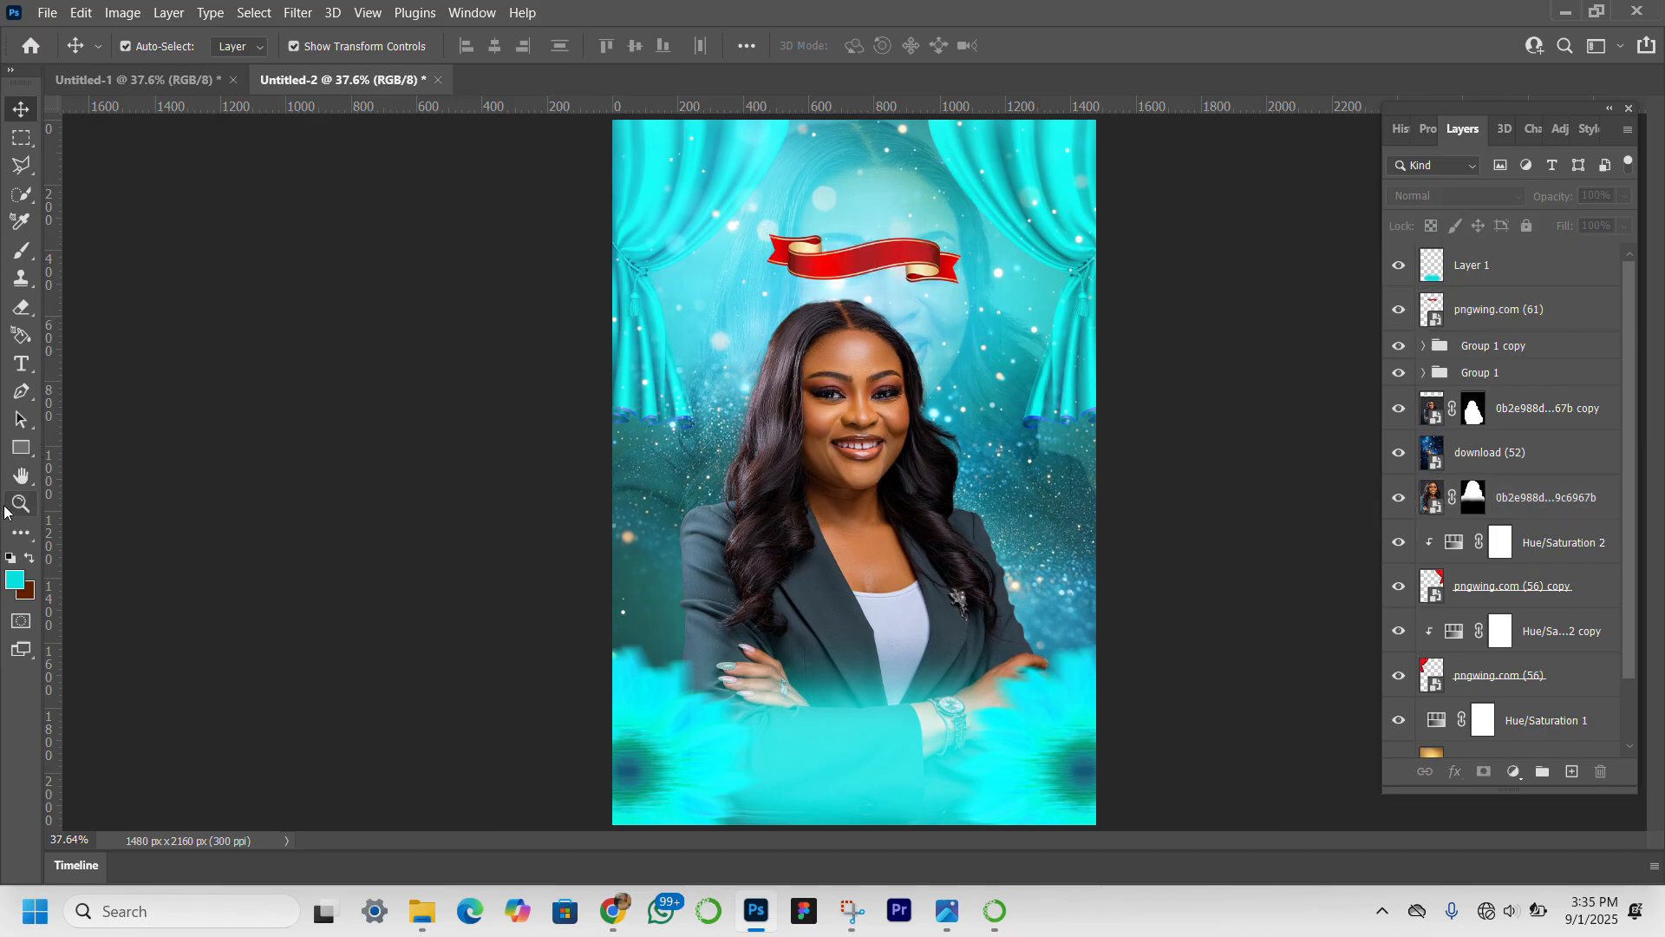
# Add a new text layer reading "HAPPY" above the ribbon, near the curtain on the canvas's upper left.
pyautogui.moveTo(35, 353); pyautogui.dragTo(137, 361)
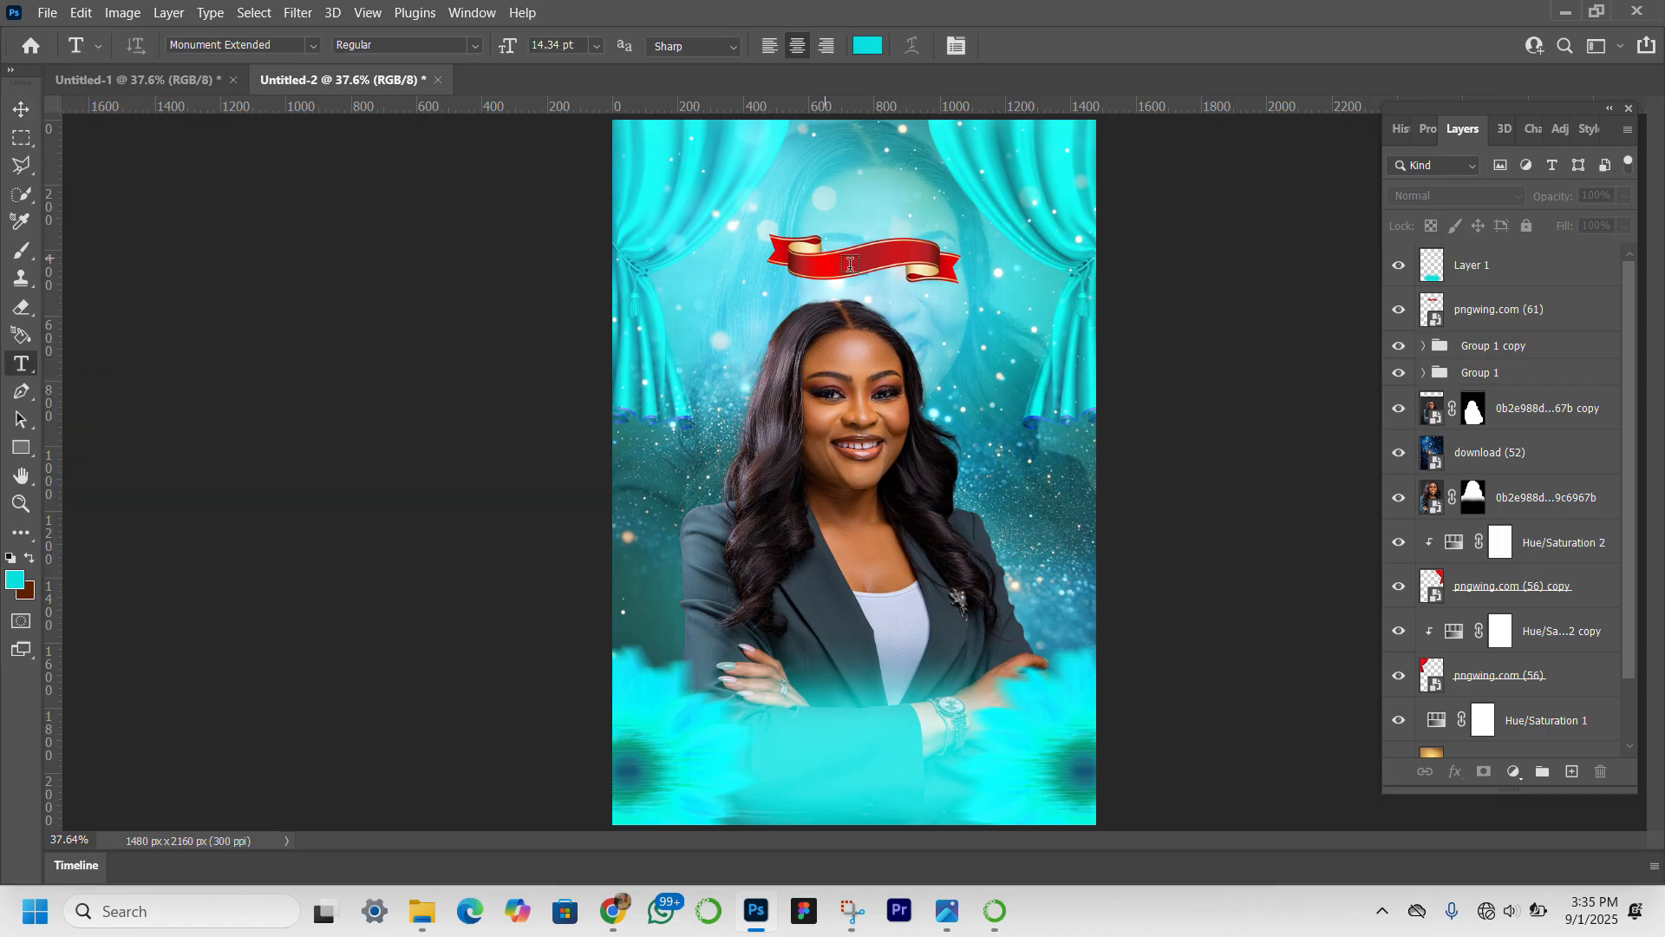
pyautogui.click(771, 181)
pyautogui.press('BackSpace')
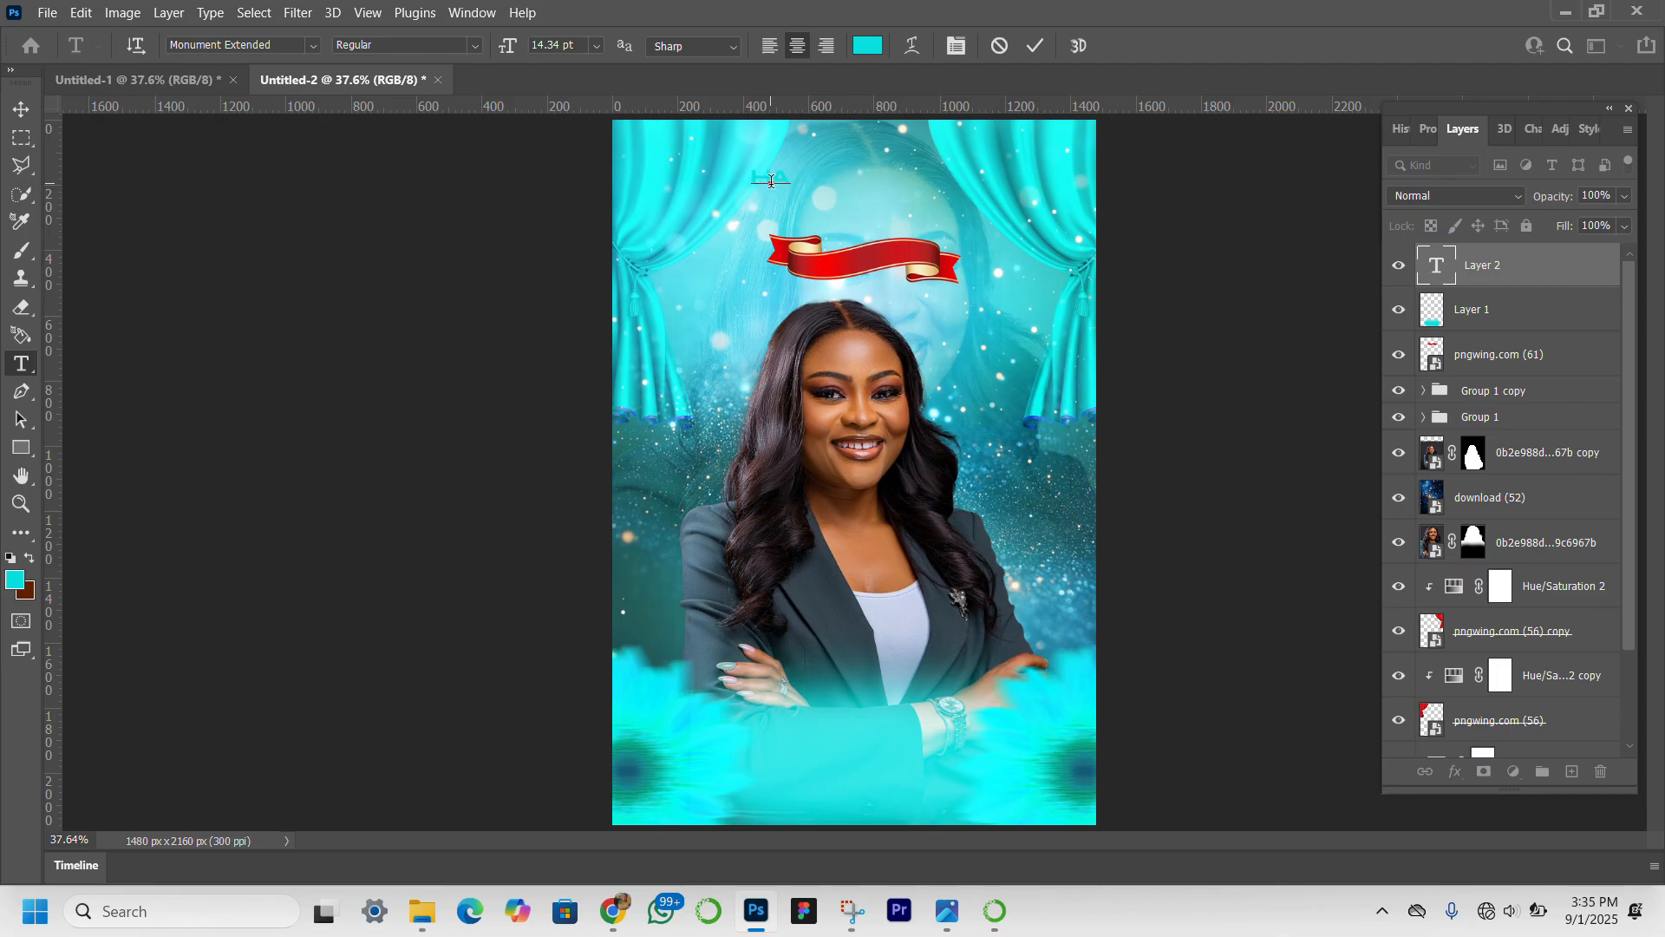
pyautogui.write('HAPPY')
# Set the "HAPPY" text's colour to dark teal #006c6b and its tracking to 300.
pyautogui.moveTo(815, 178); pyautogui.dragTo(706, 175)
pyautogui.click(1424, 128)
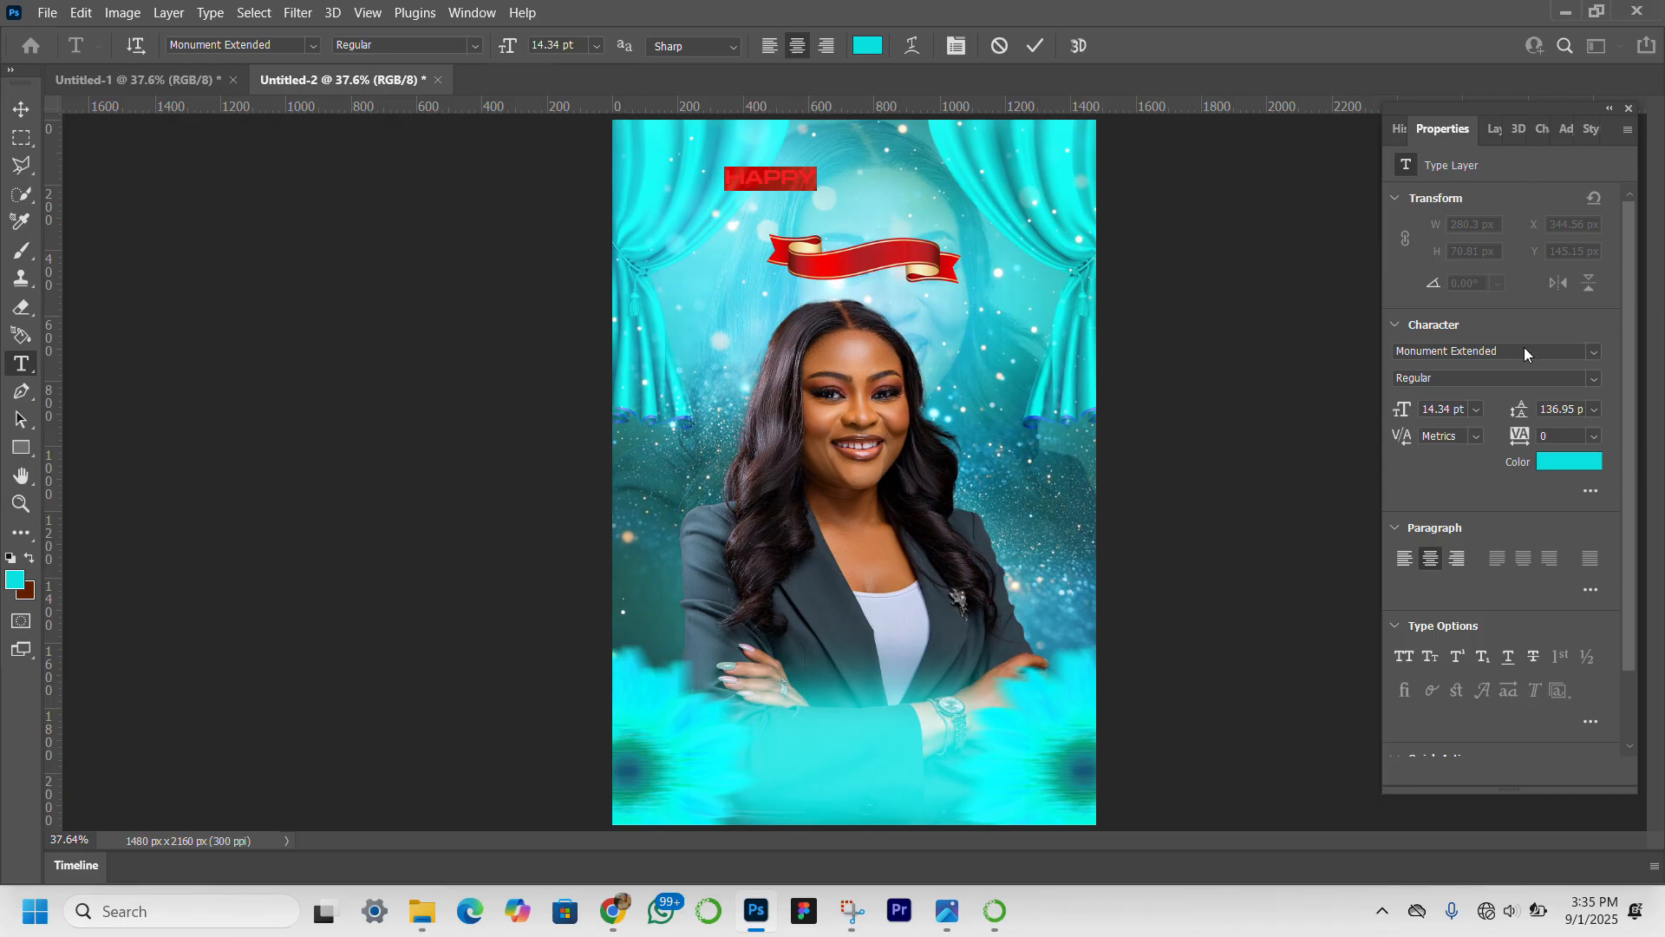
pyautogui.click(1568, 461)
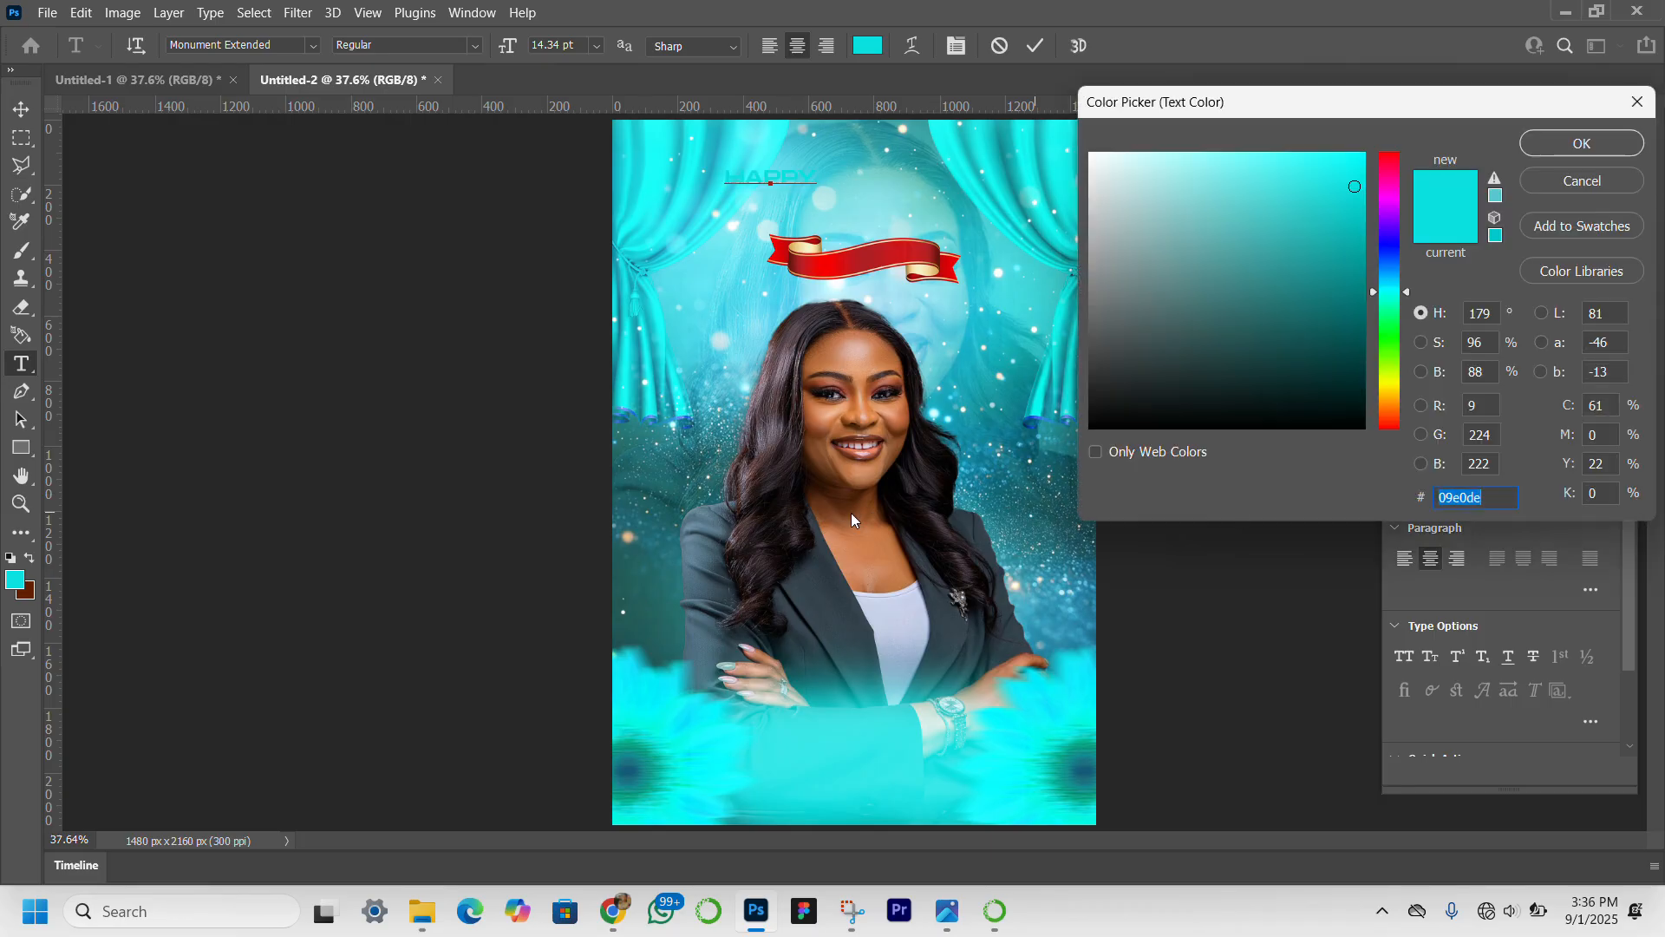
pyautogui.click(1363, 277)
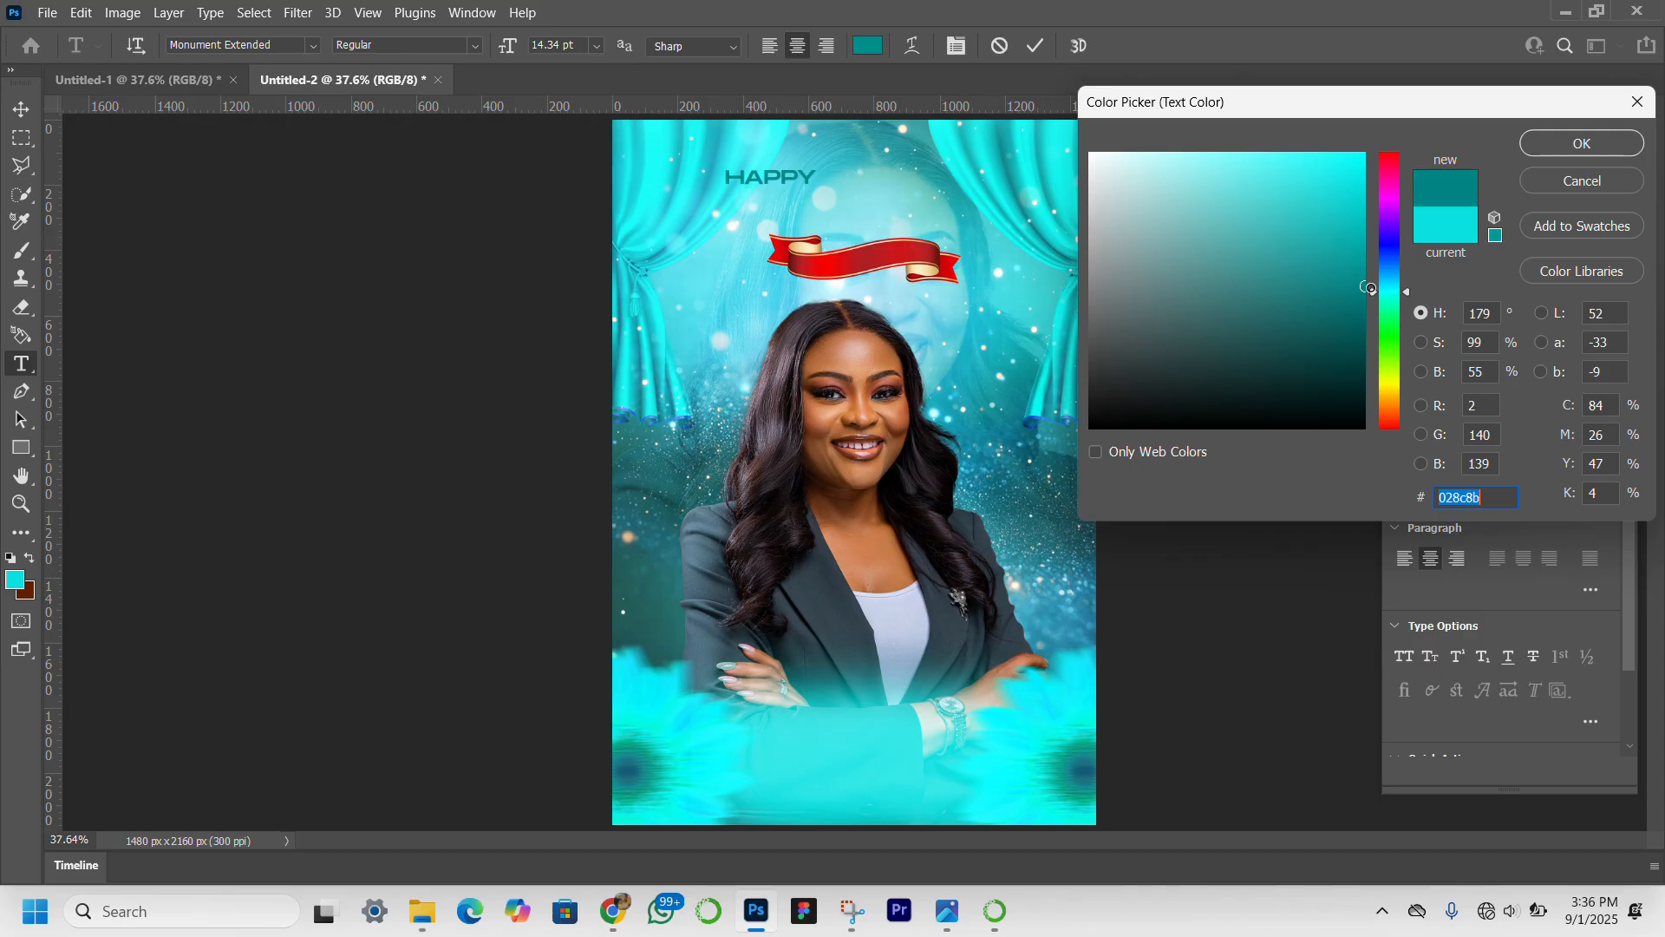
pyautogui.moveTo(1370, 288); pyautogui.dragTo(1375, 312)
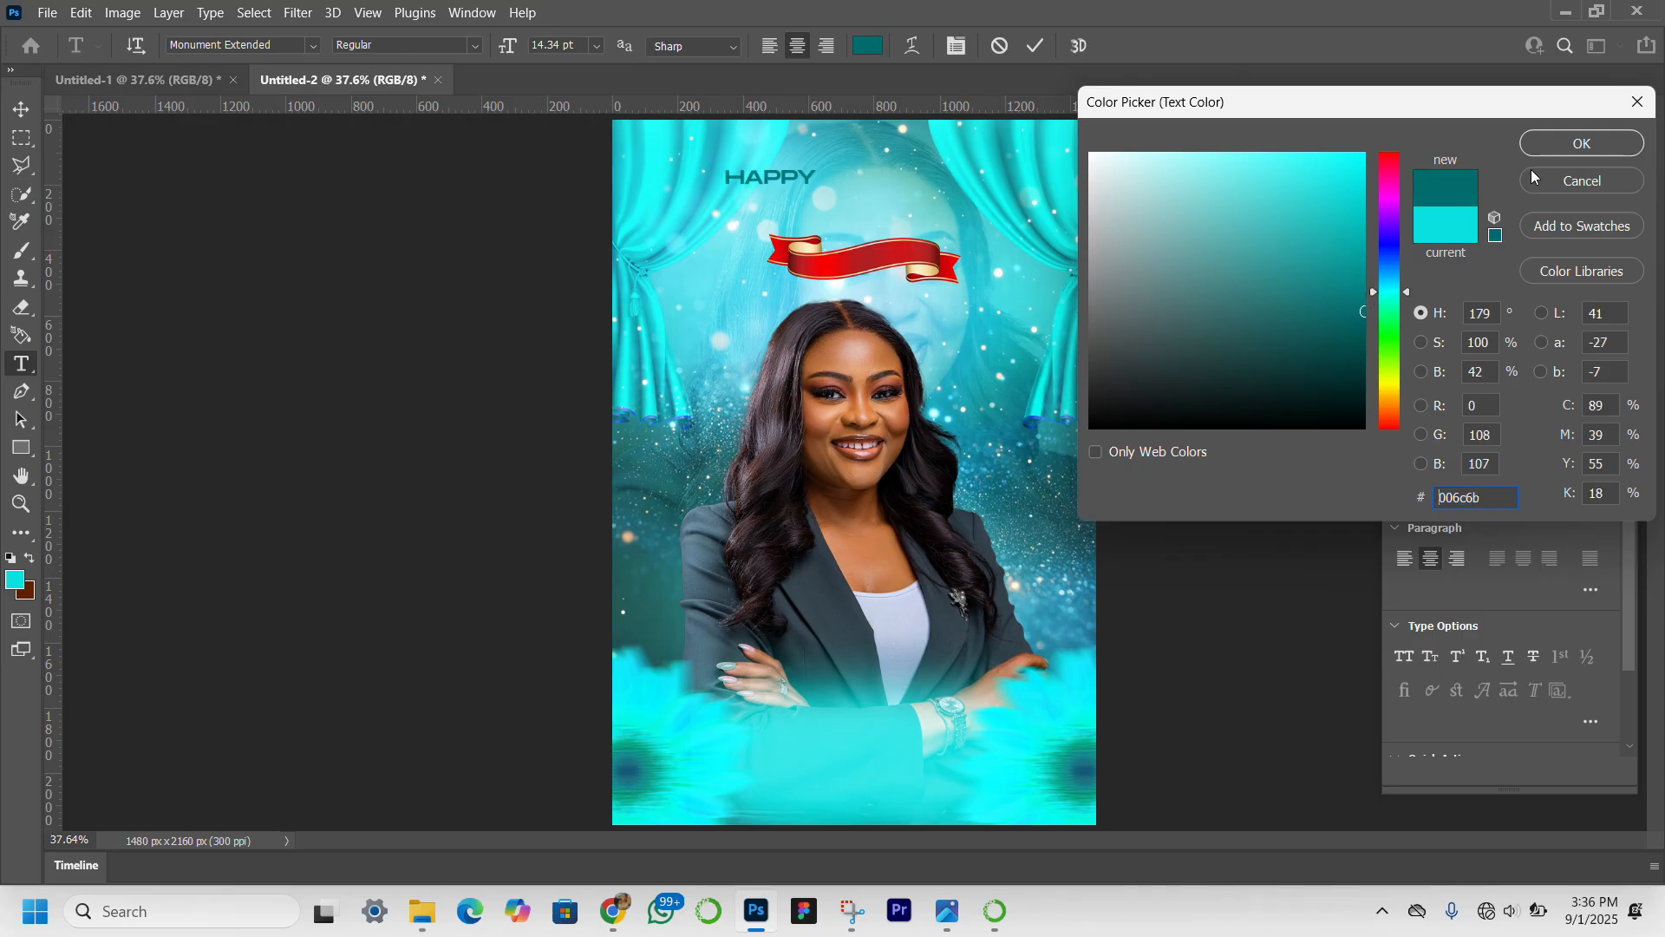
pyautogui.click(1560, 144)
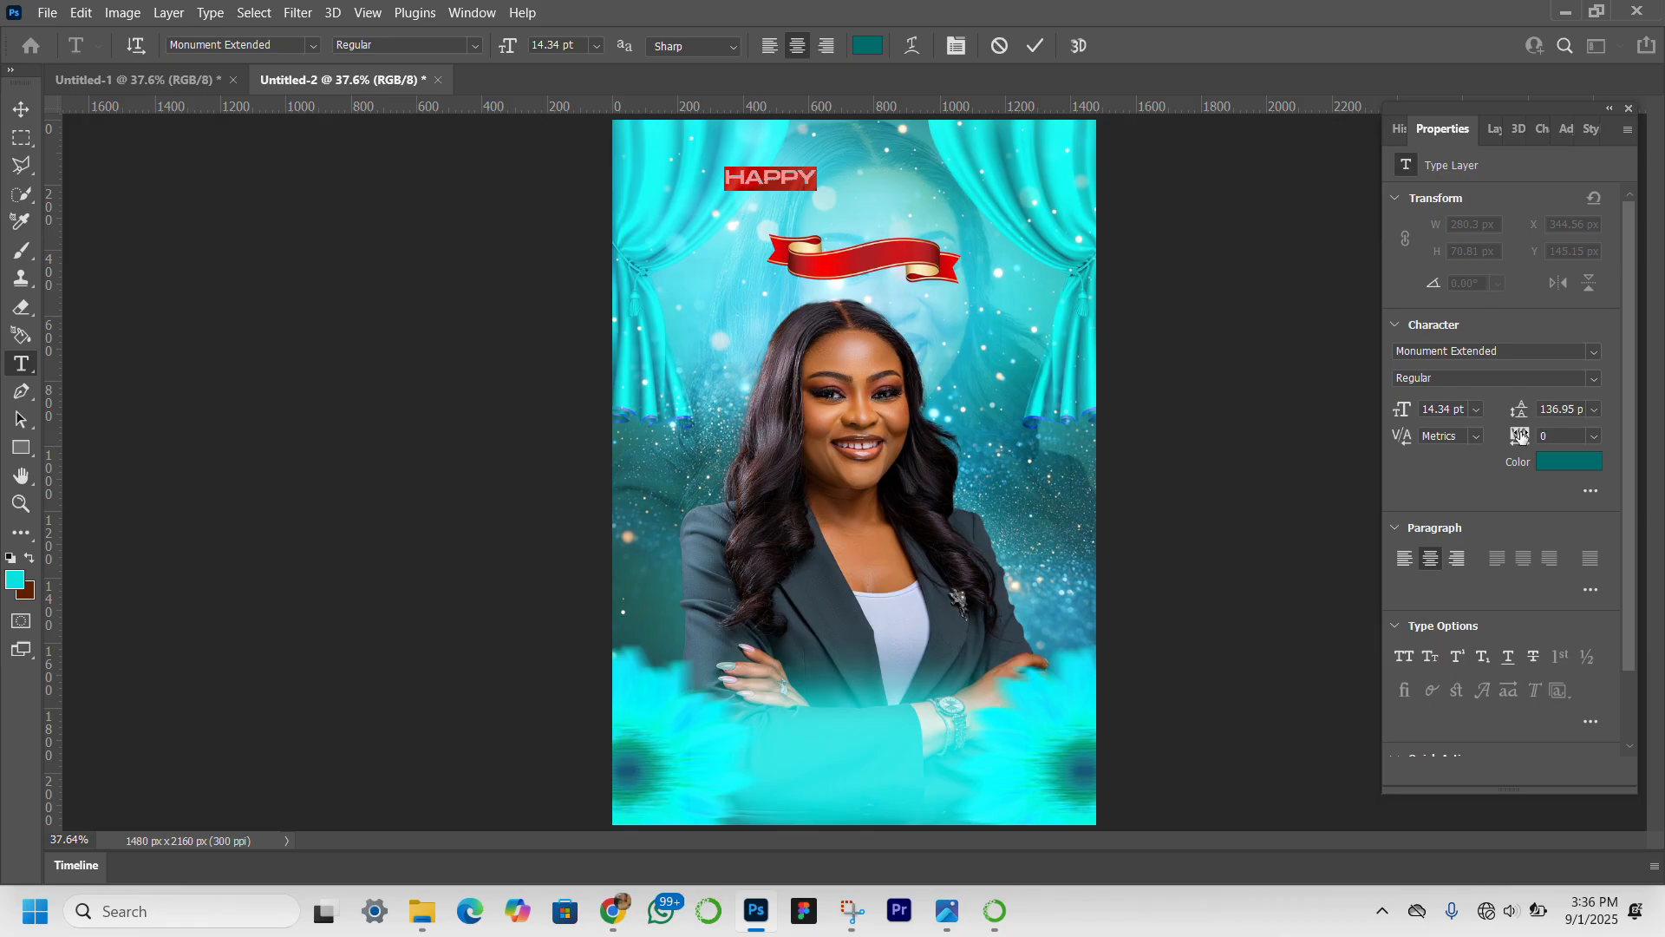
pyautogui.moveTo(1520, 436); pyautogui.dragTo(1533, 437)
# Move the "HAPPY" text to the top centre between the curtains and darken its colour to about #003d3c.
pyautogui.click(19, 111)
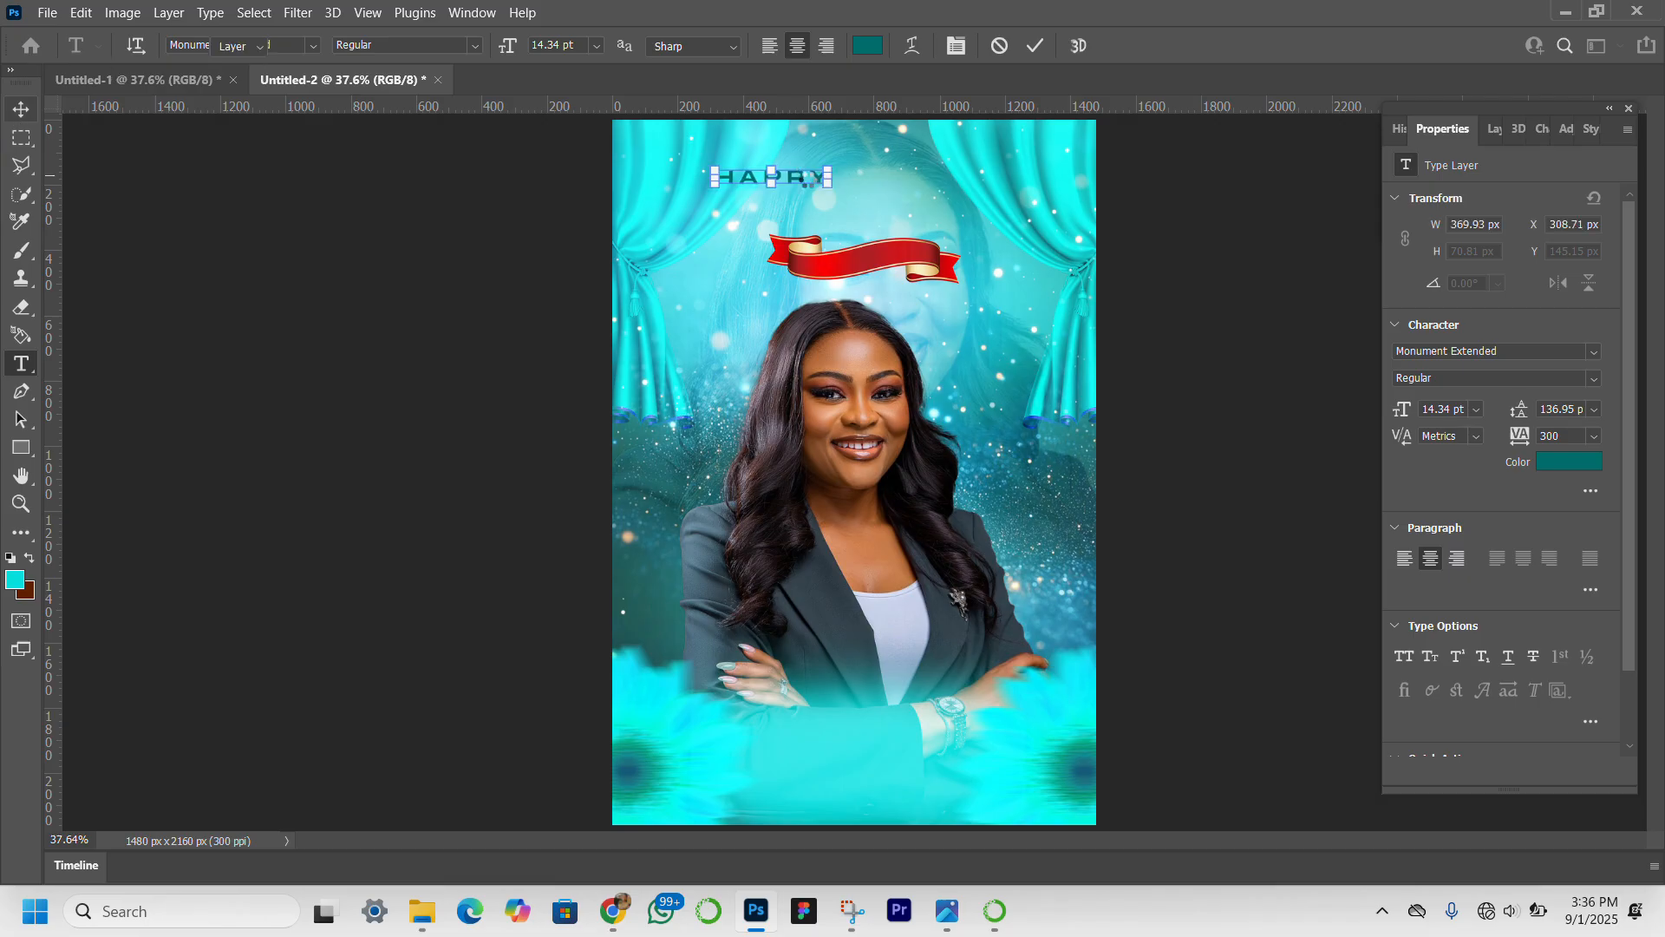
pyautogui.moveTo(799, 182); pyautogui.dragTo(888, 160)
pyautogui.click(1566, 463)
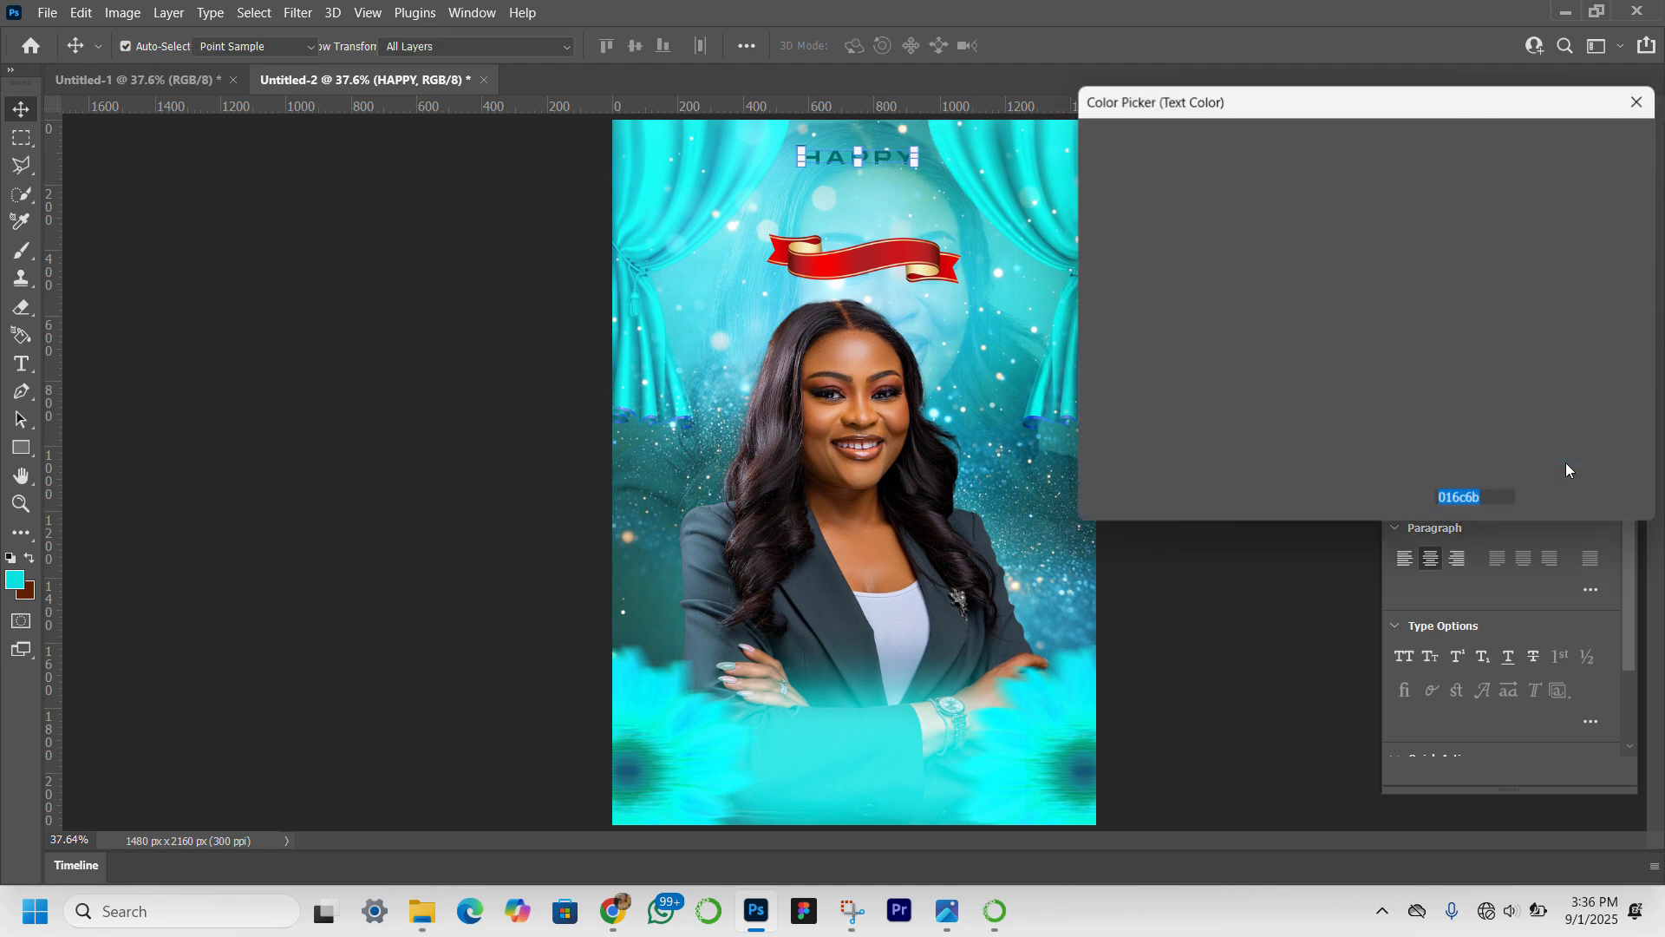
pyautogui.click(1364, 362)
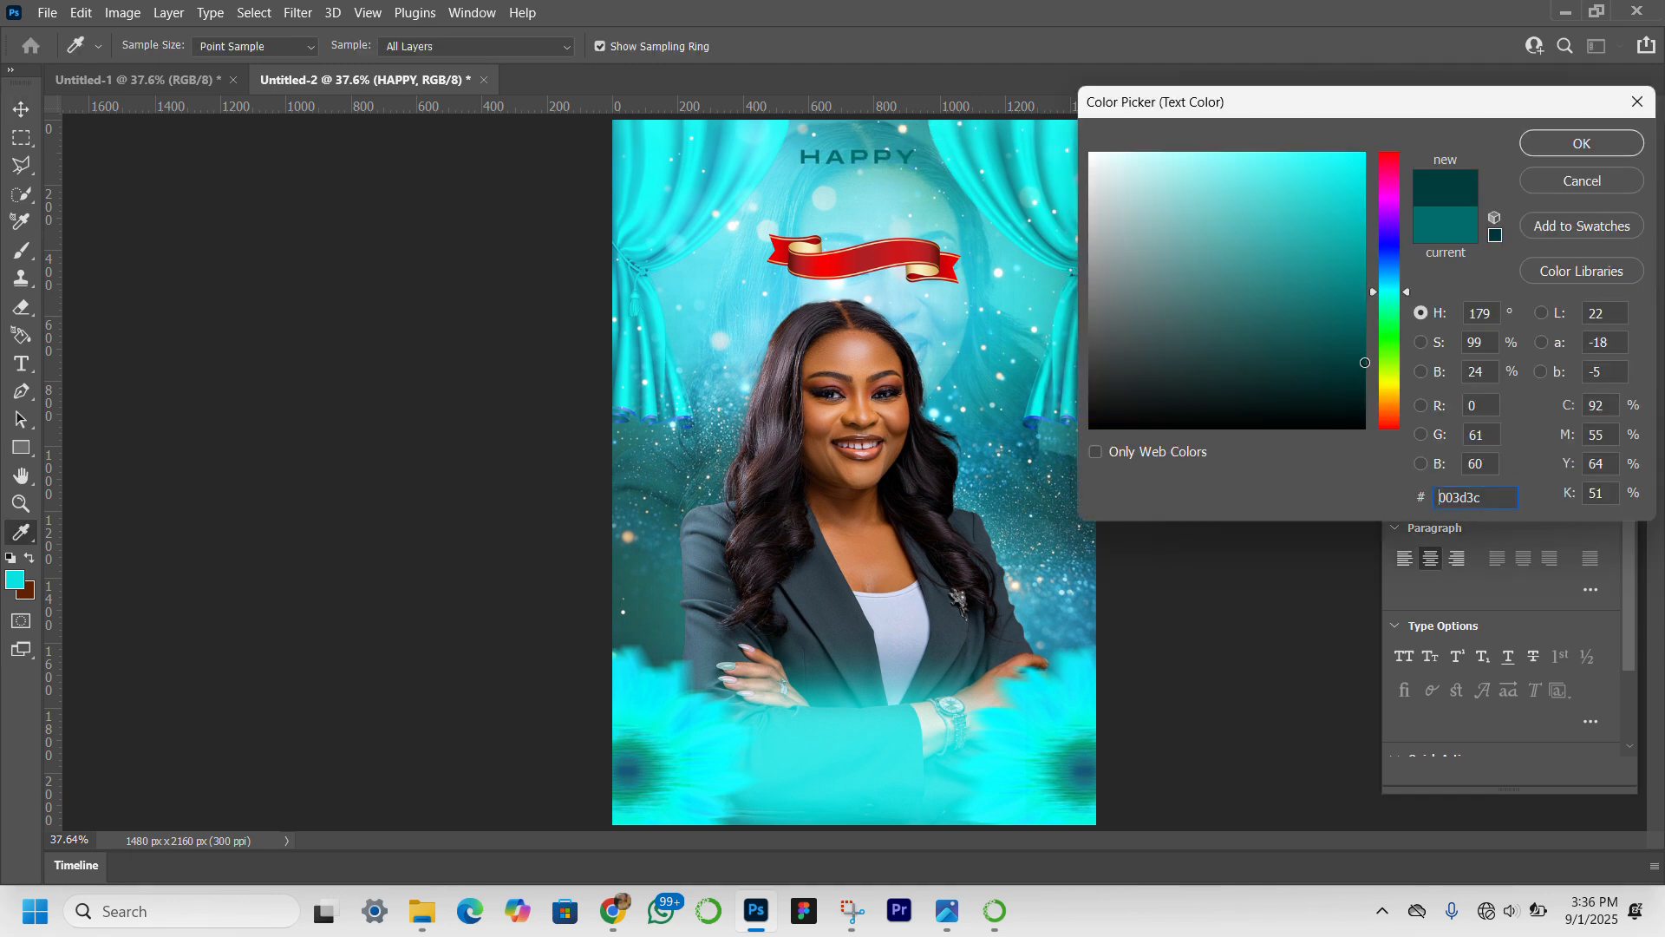
pyautogui.moveTo(1374, 362); pyautogui.dragTo(1379, 363)
pyautogui.click(1581, 143)
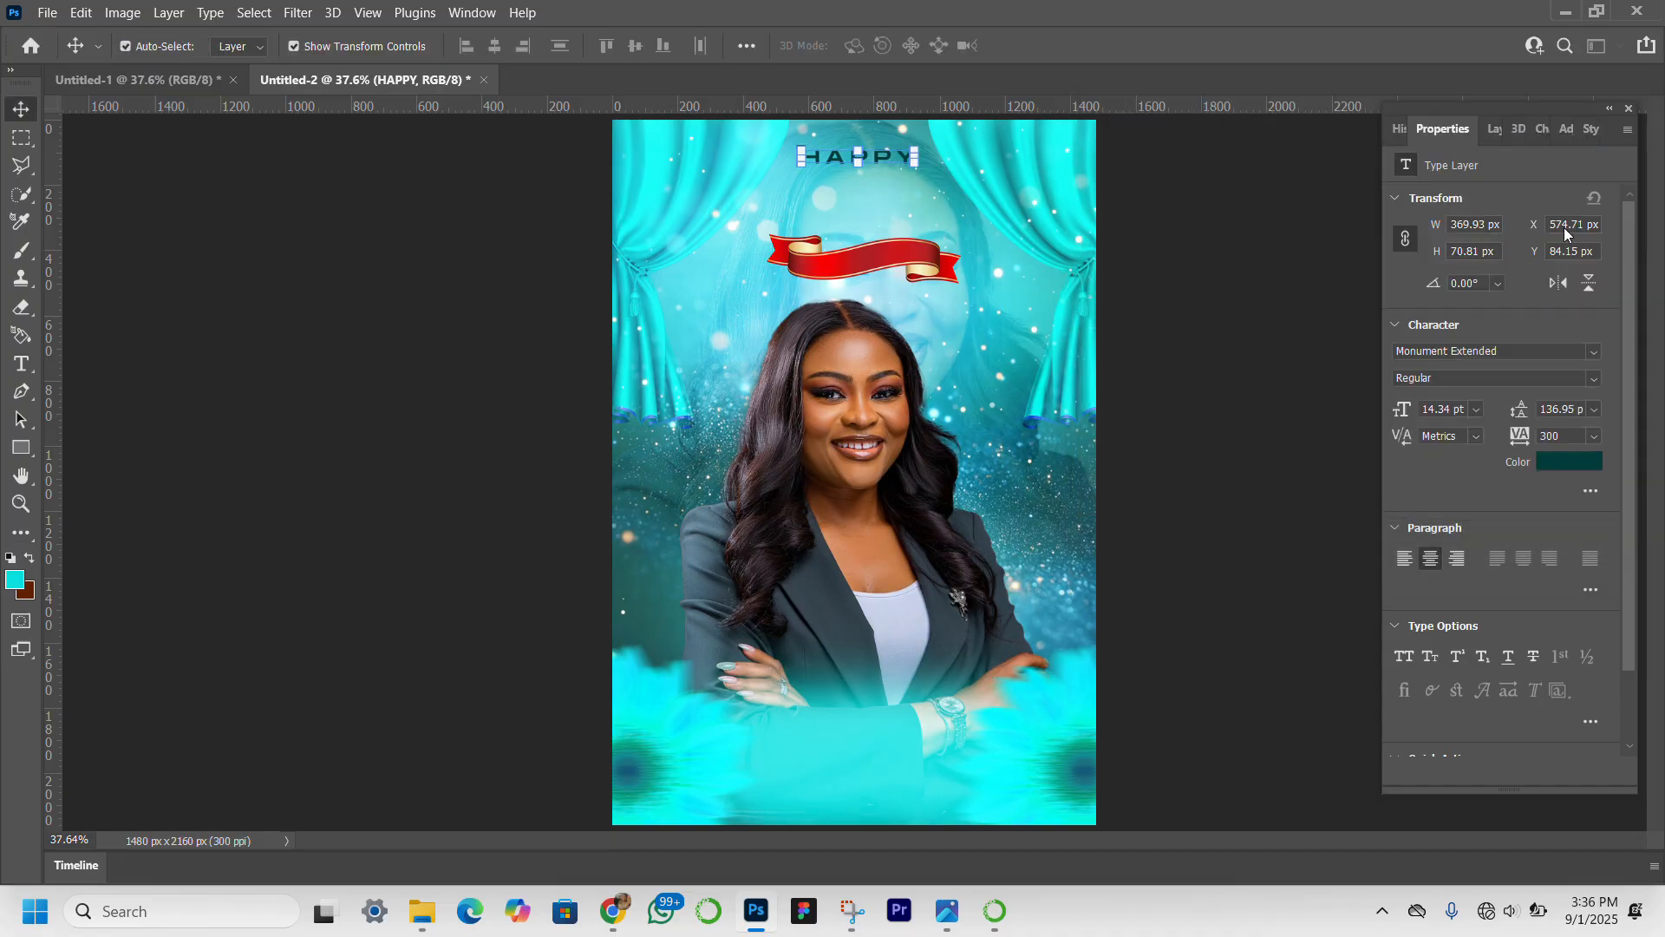
# Duplicate the "HAPPY" text just below the original and change the copy to read "40".
pyautogui.click(1493, 129)
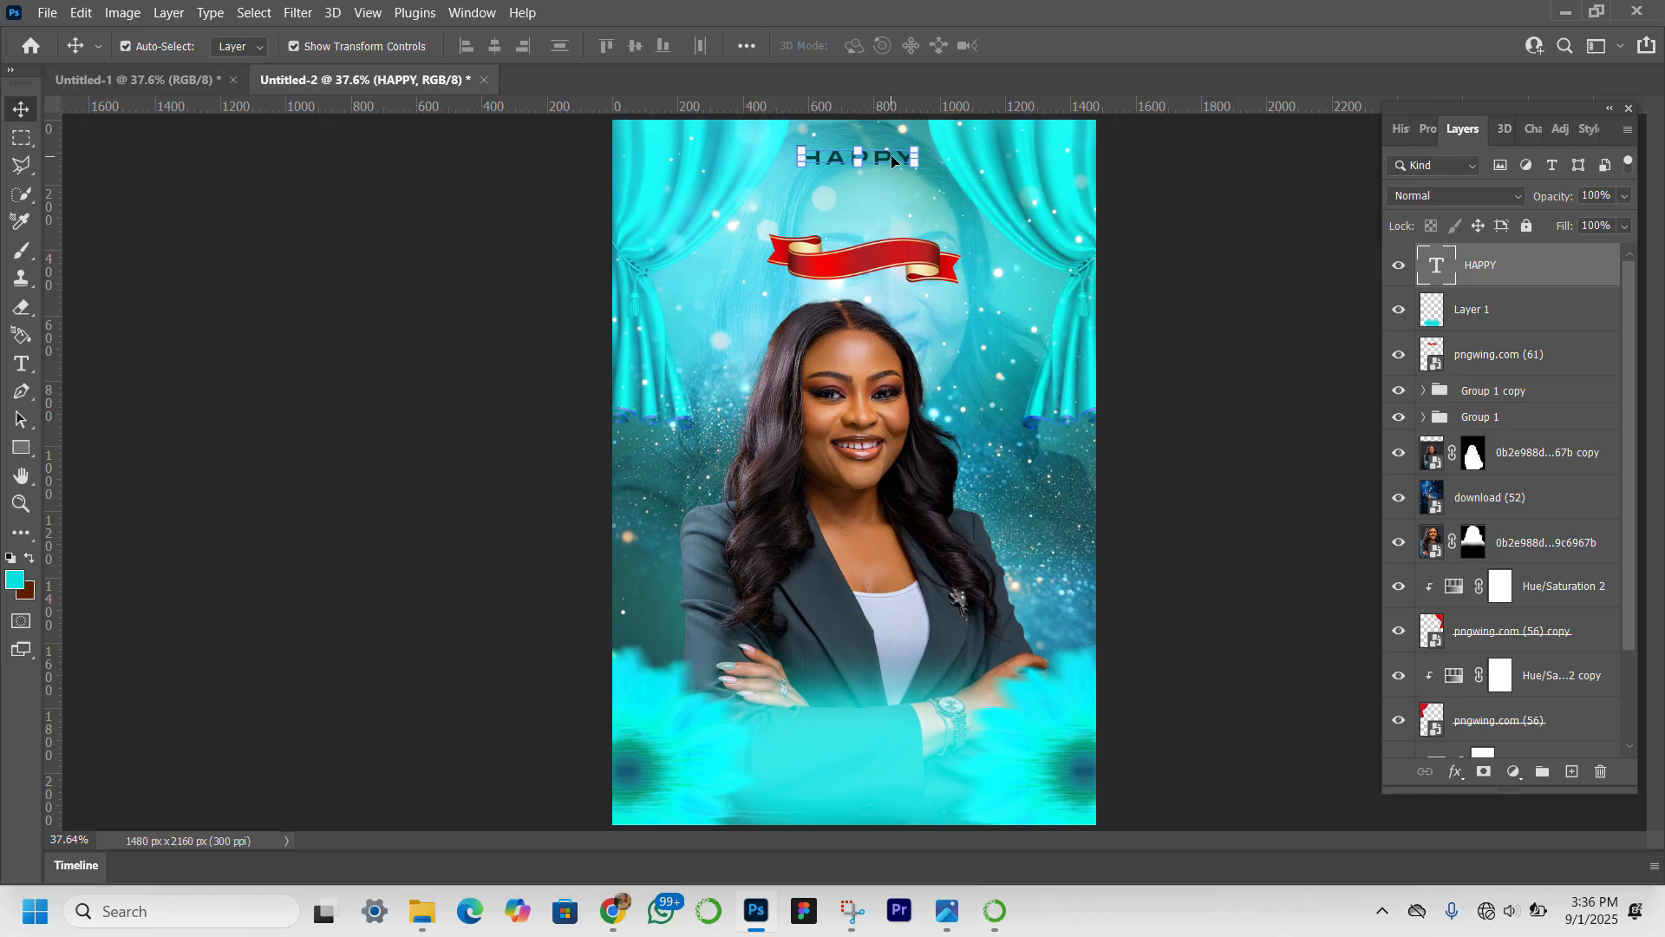
pyautogui.moveTo(892, 156); pyautogui.dragTo(893, 201)
pyautogui.doubleClick(893, 196)
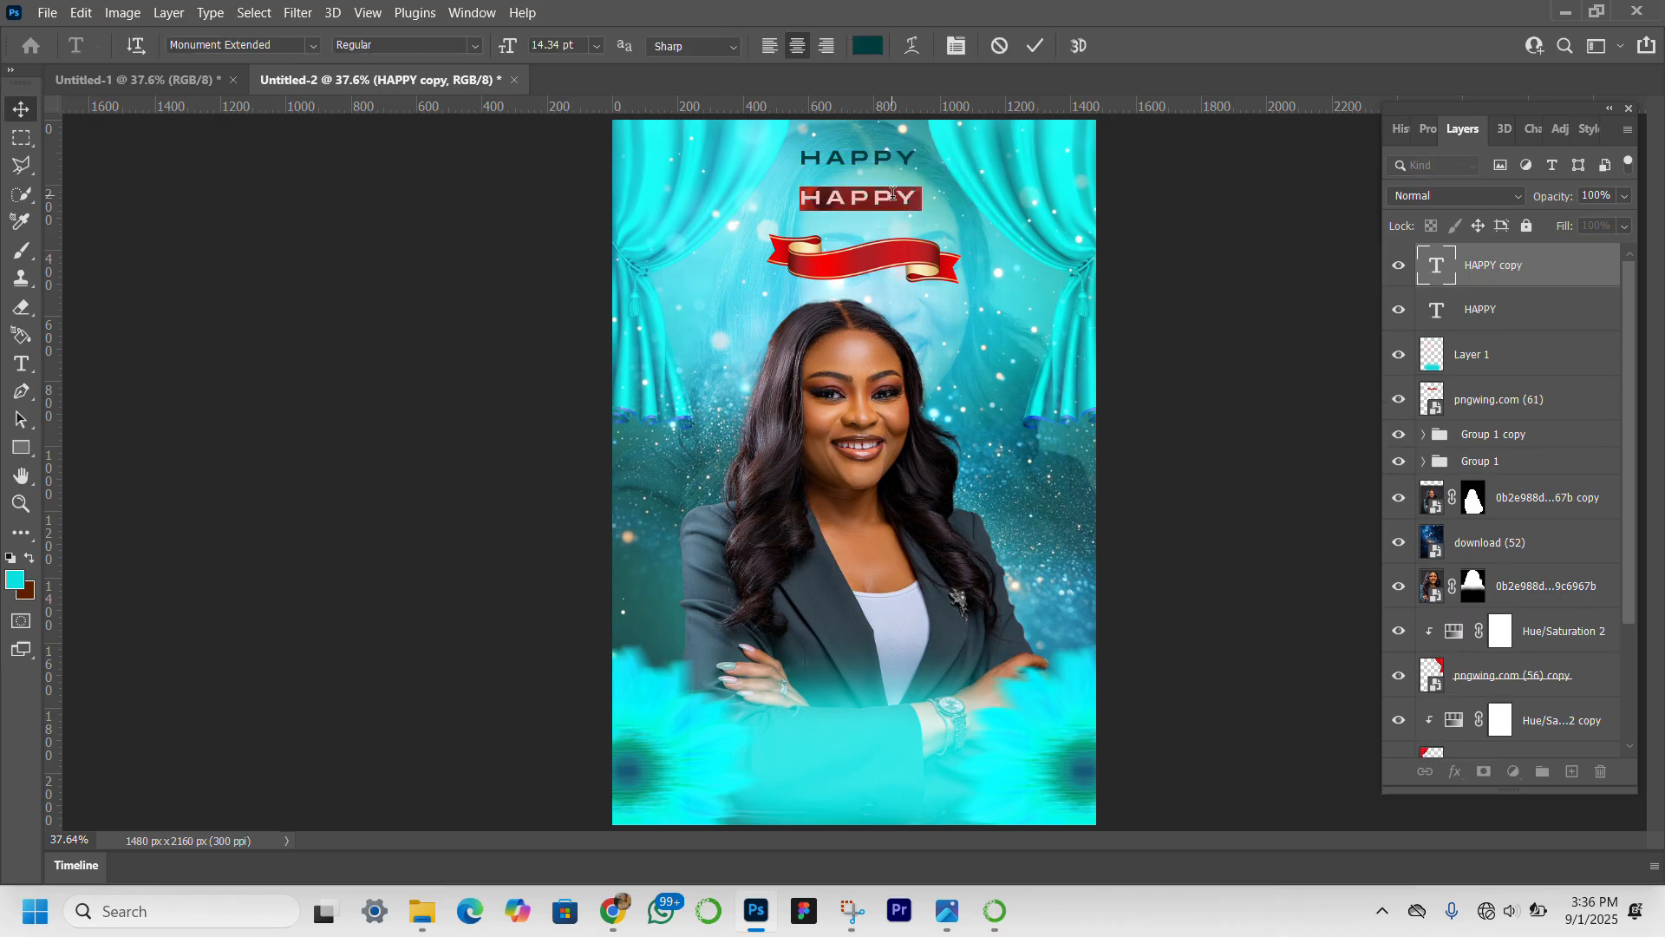
pyautogui.write('4.0')
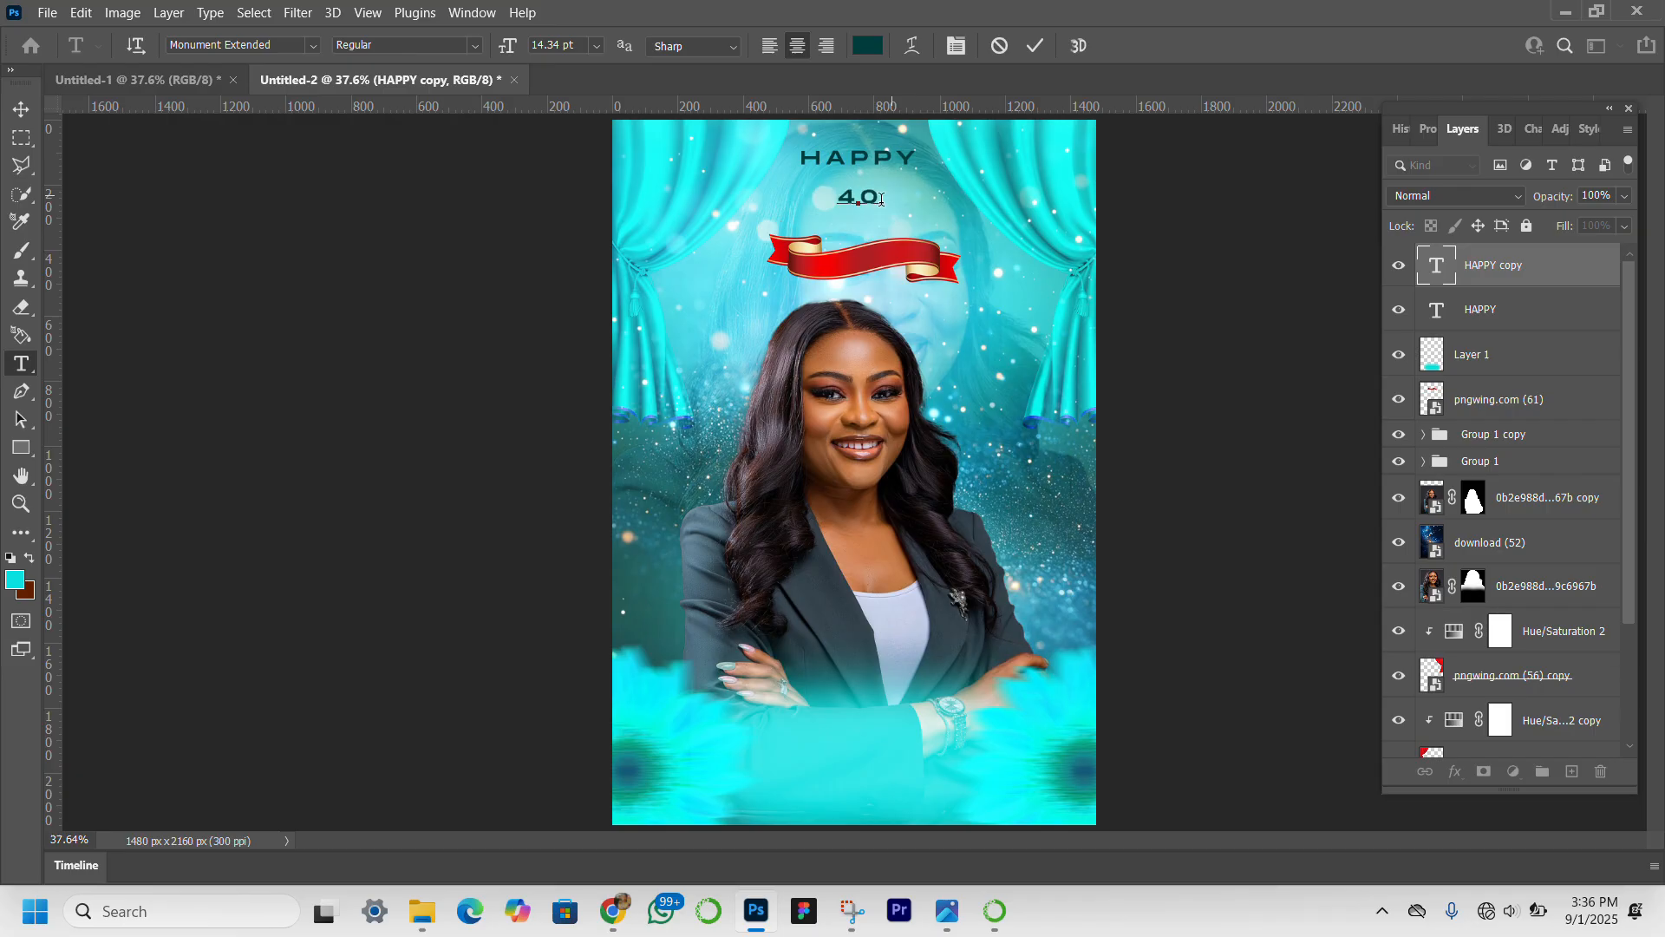
pyautogui.hotkey('ctrl', 'a')
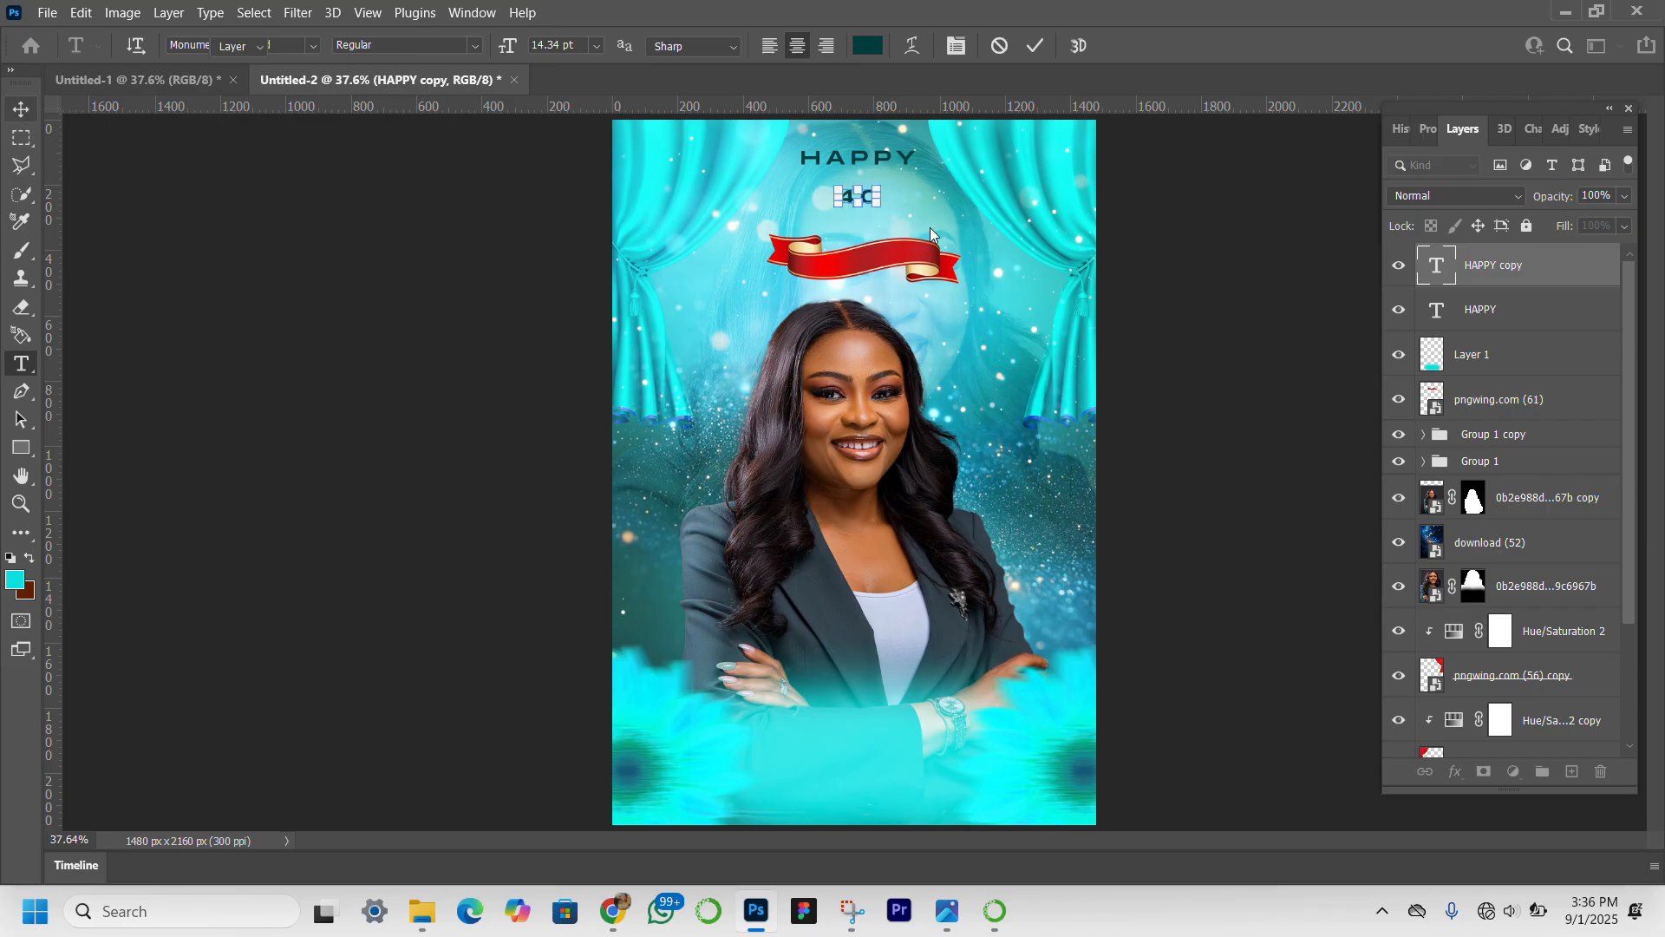
pyautogui.press('Escape')
pyautogui.press('v')
# Set the "40" text to 48 pt with 0 tracking and position it between "HAPPY" and the ribbon.
pyautogui.click(1421, 130)
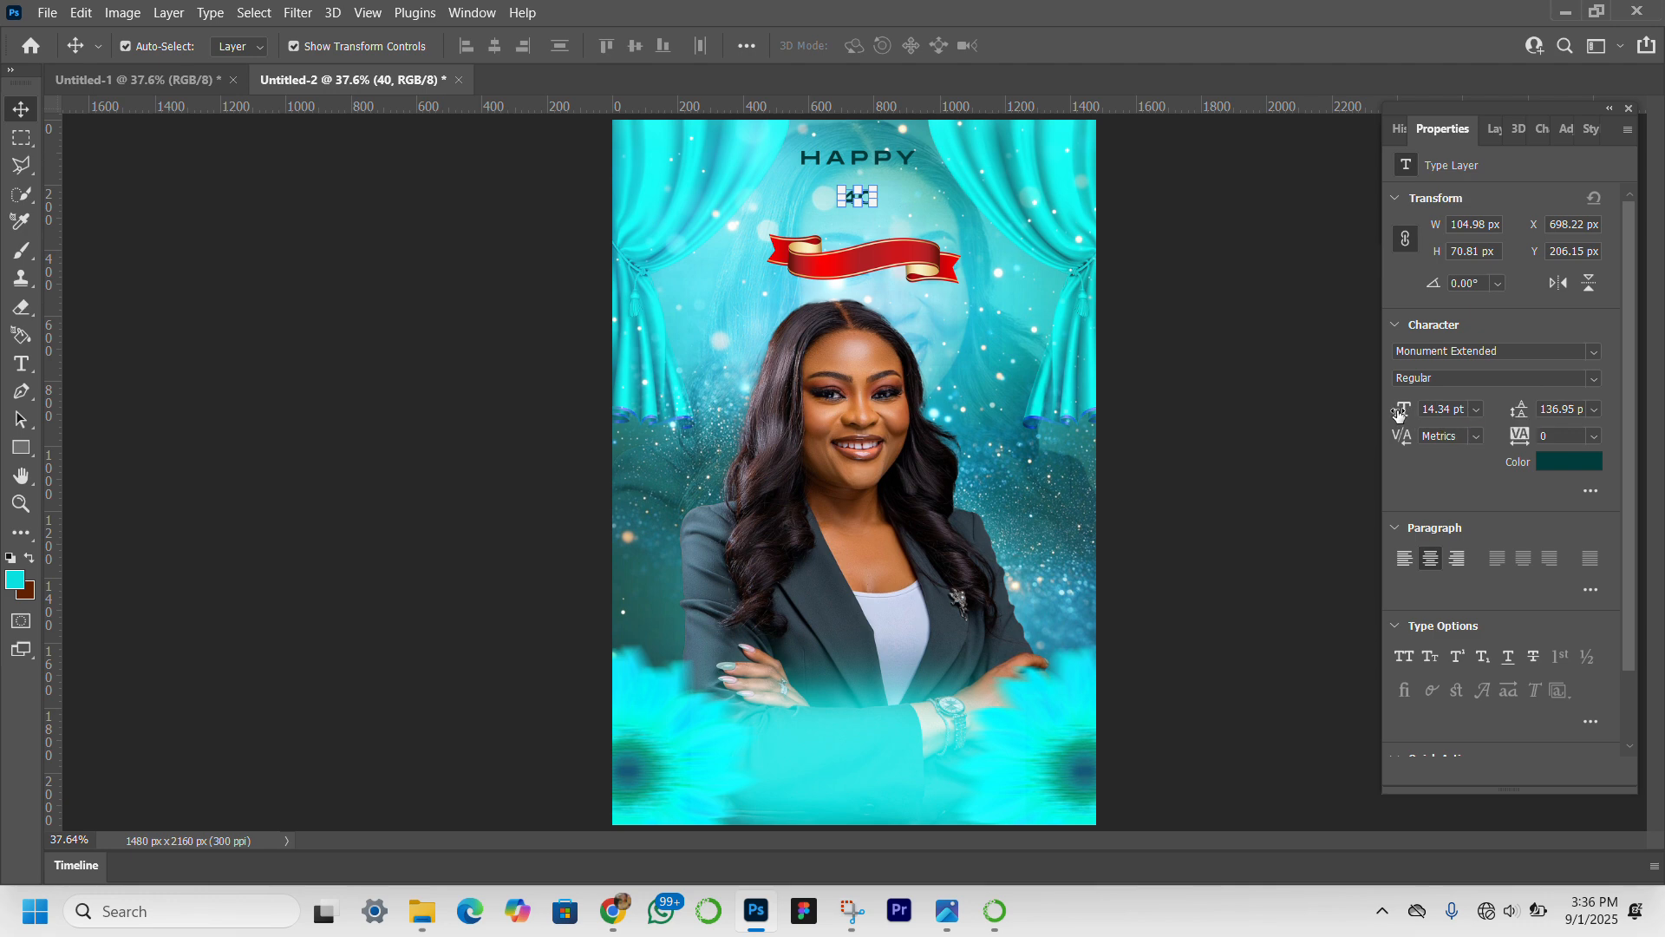
pyautogui.moveTo(1399, 414); pyautogui.dragTo(1433, 426)
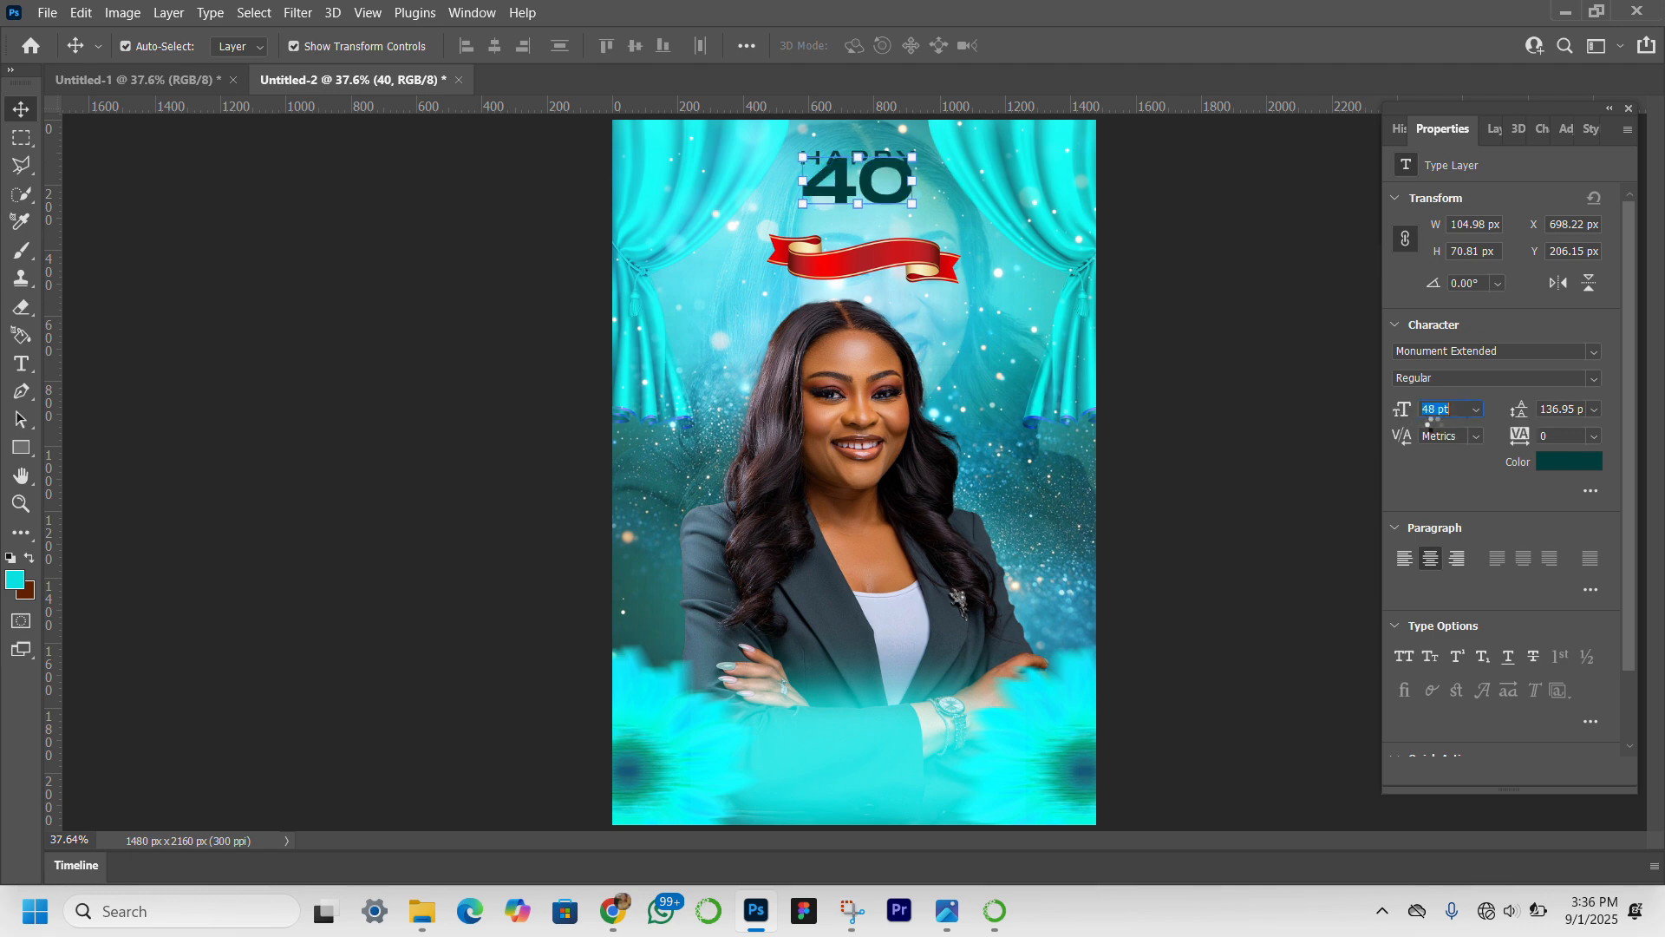
pyautogui.click(874, 180)
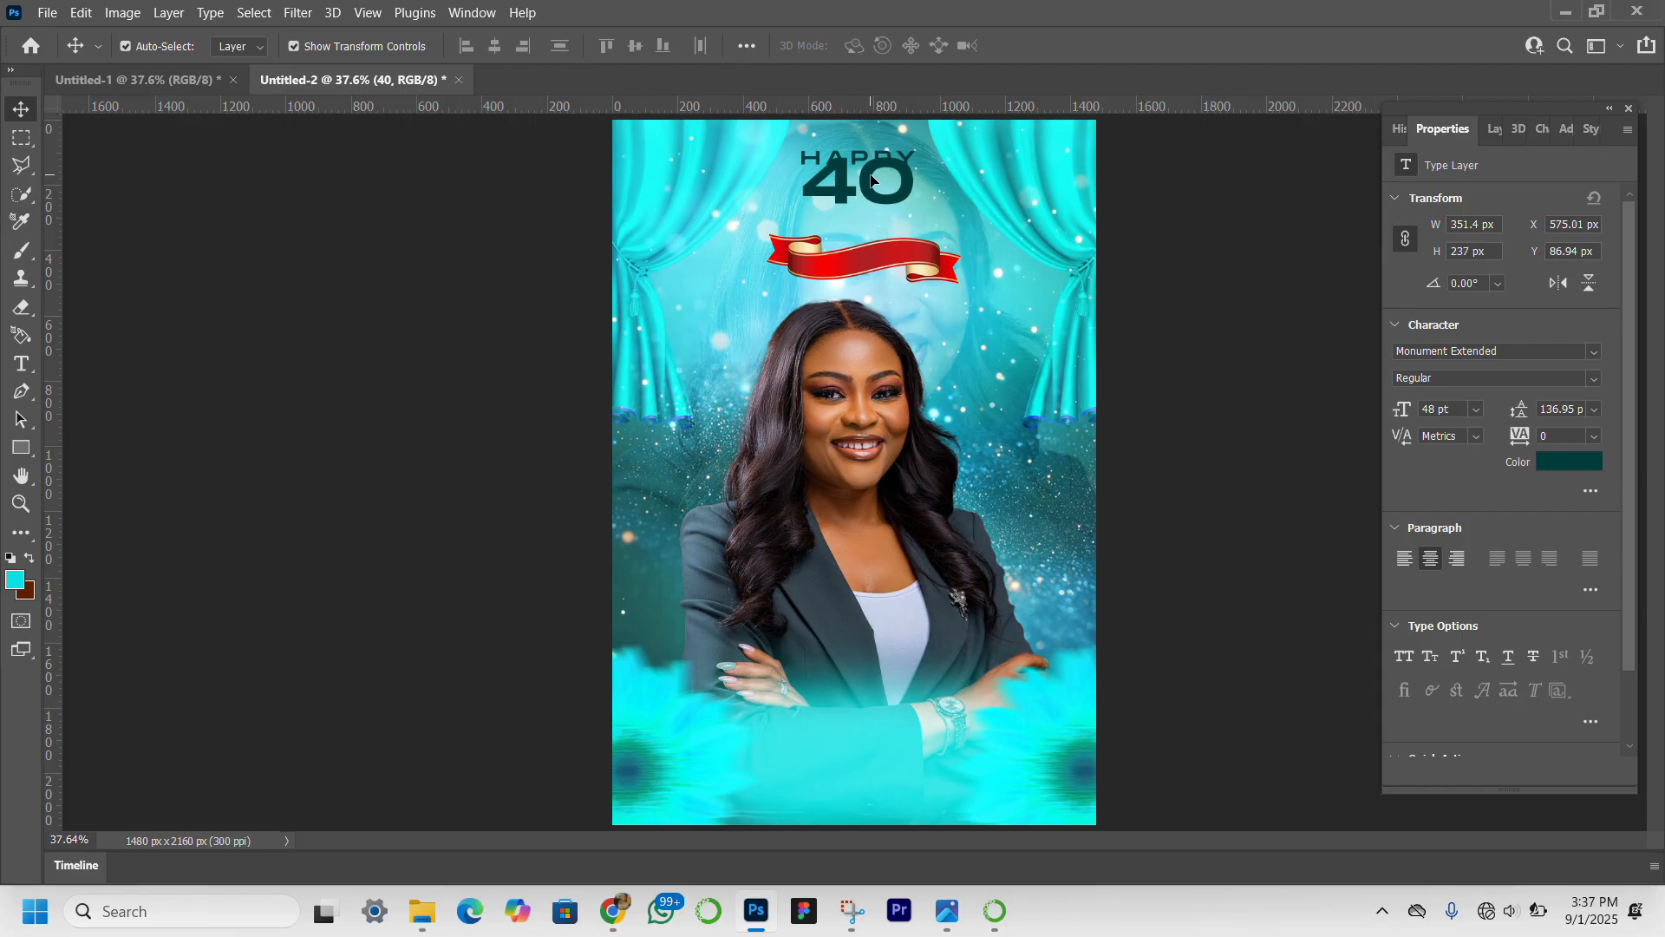
pyautogui.moveTo(872, 180); pyautogui.dragTo(870, 193)
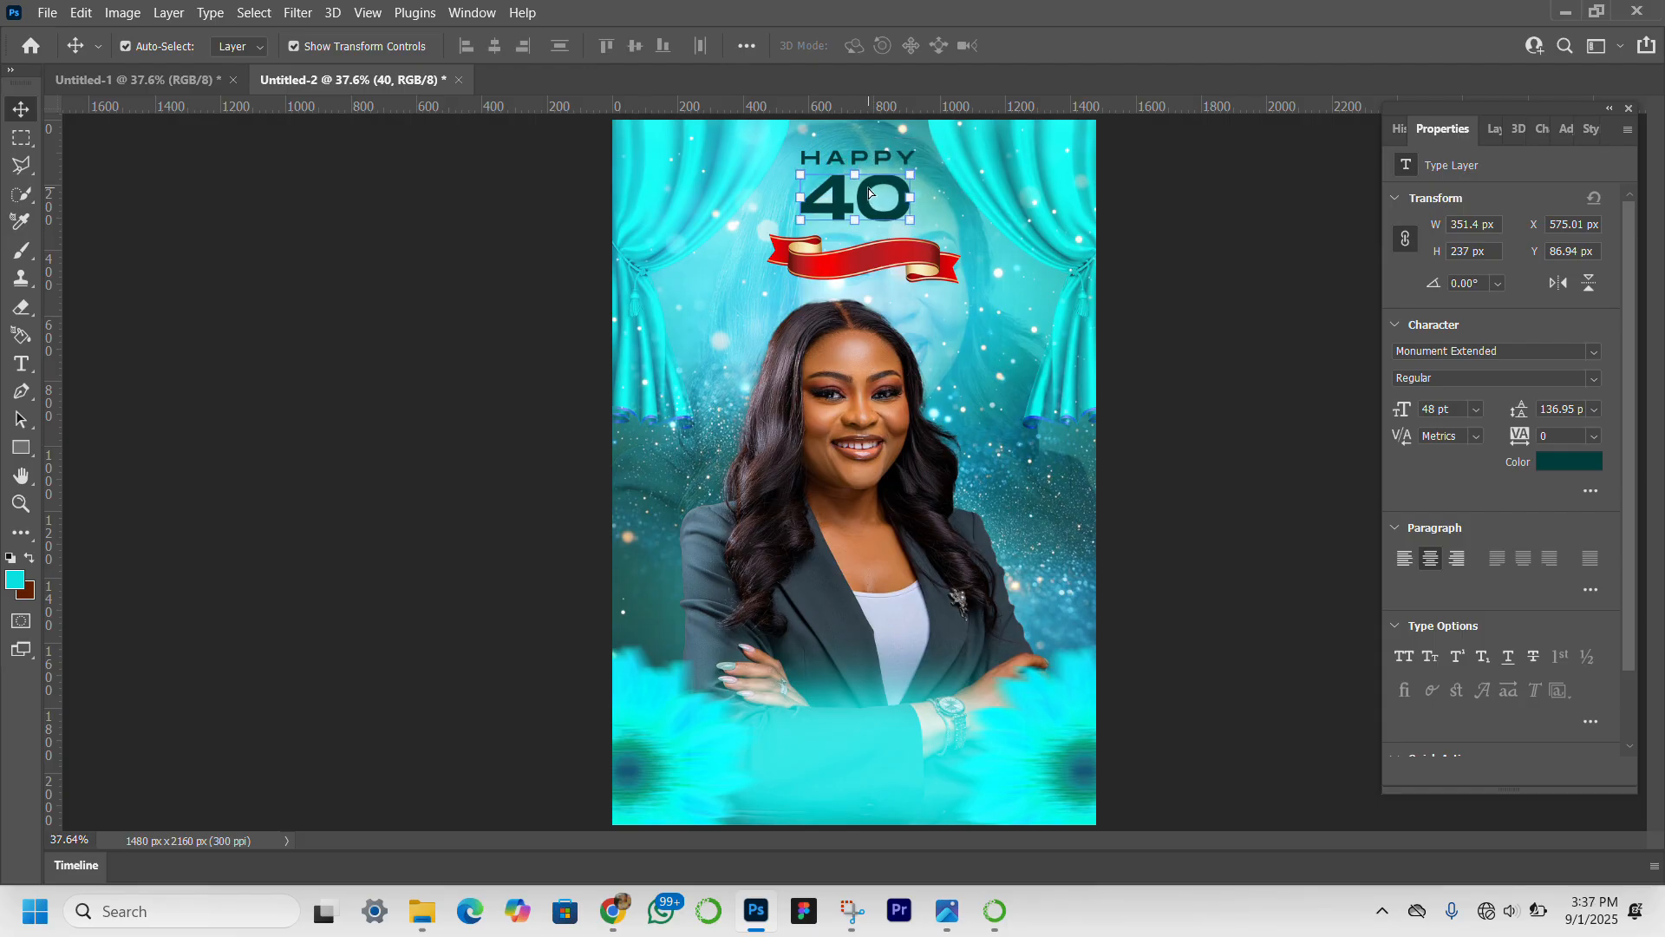
# Nudge "HAPPY" slightly up and to the right, then raise "40" slightly so it sits close beneath it.
pyautogui.click(21, 503)
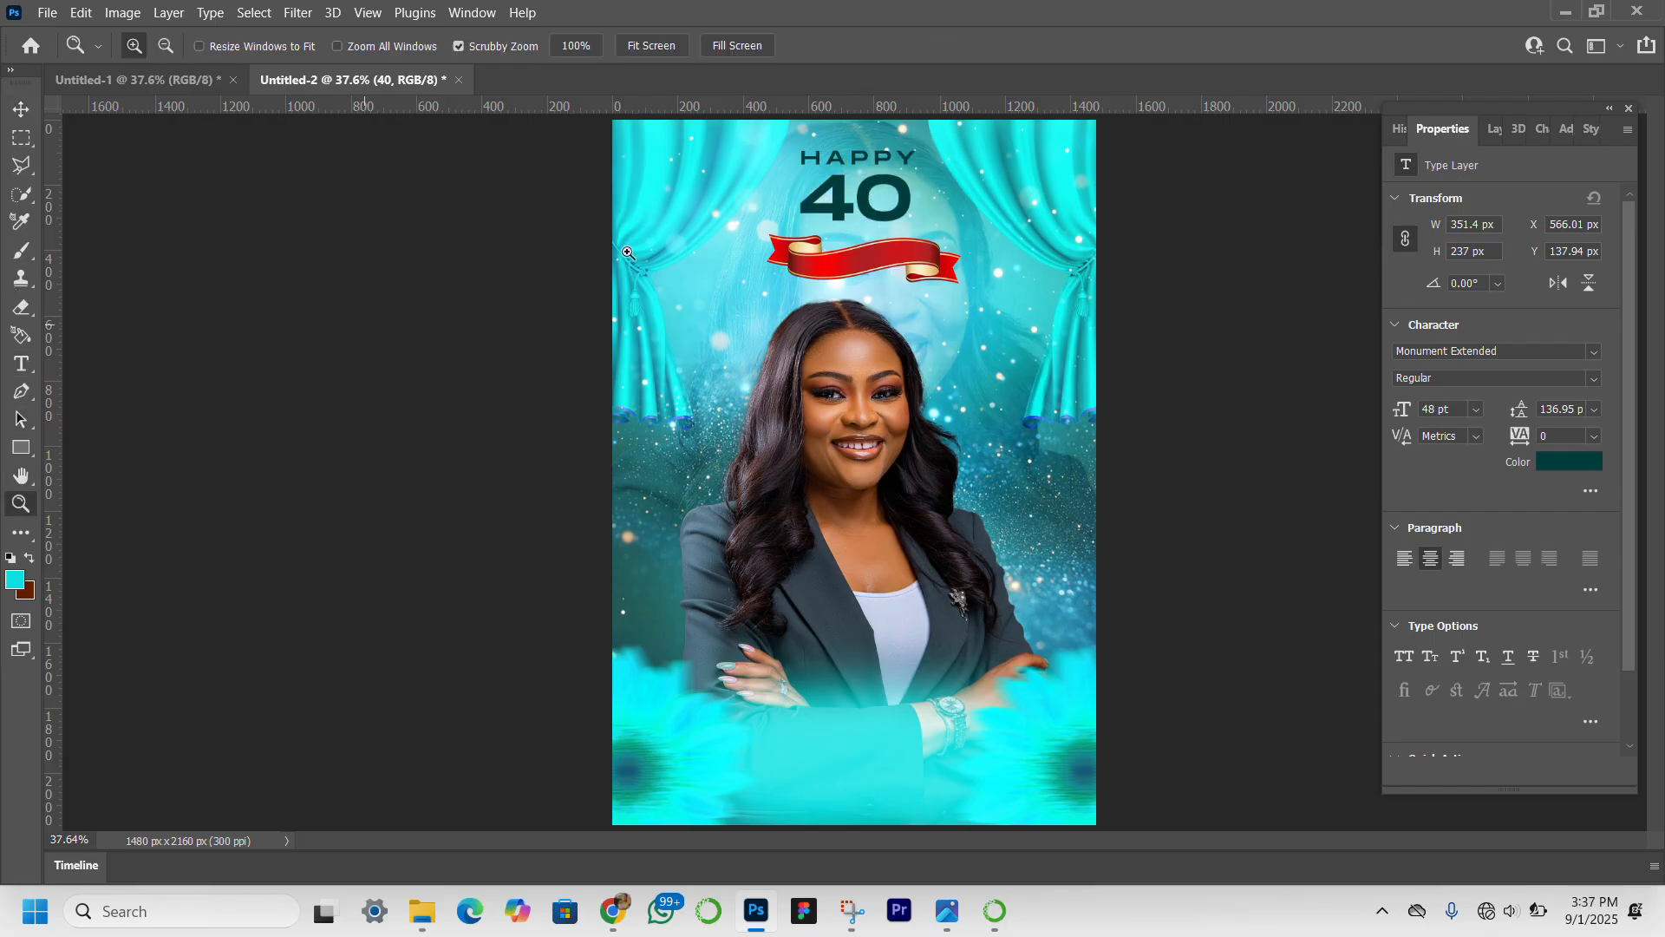
pyautogui.moveTo(926, 179); pyautogui.dragTo(926, 180)
pyautogui.scroll(-1, 926, 179)
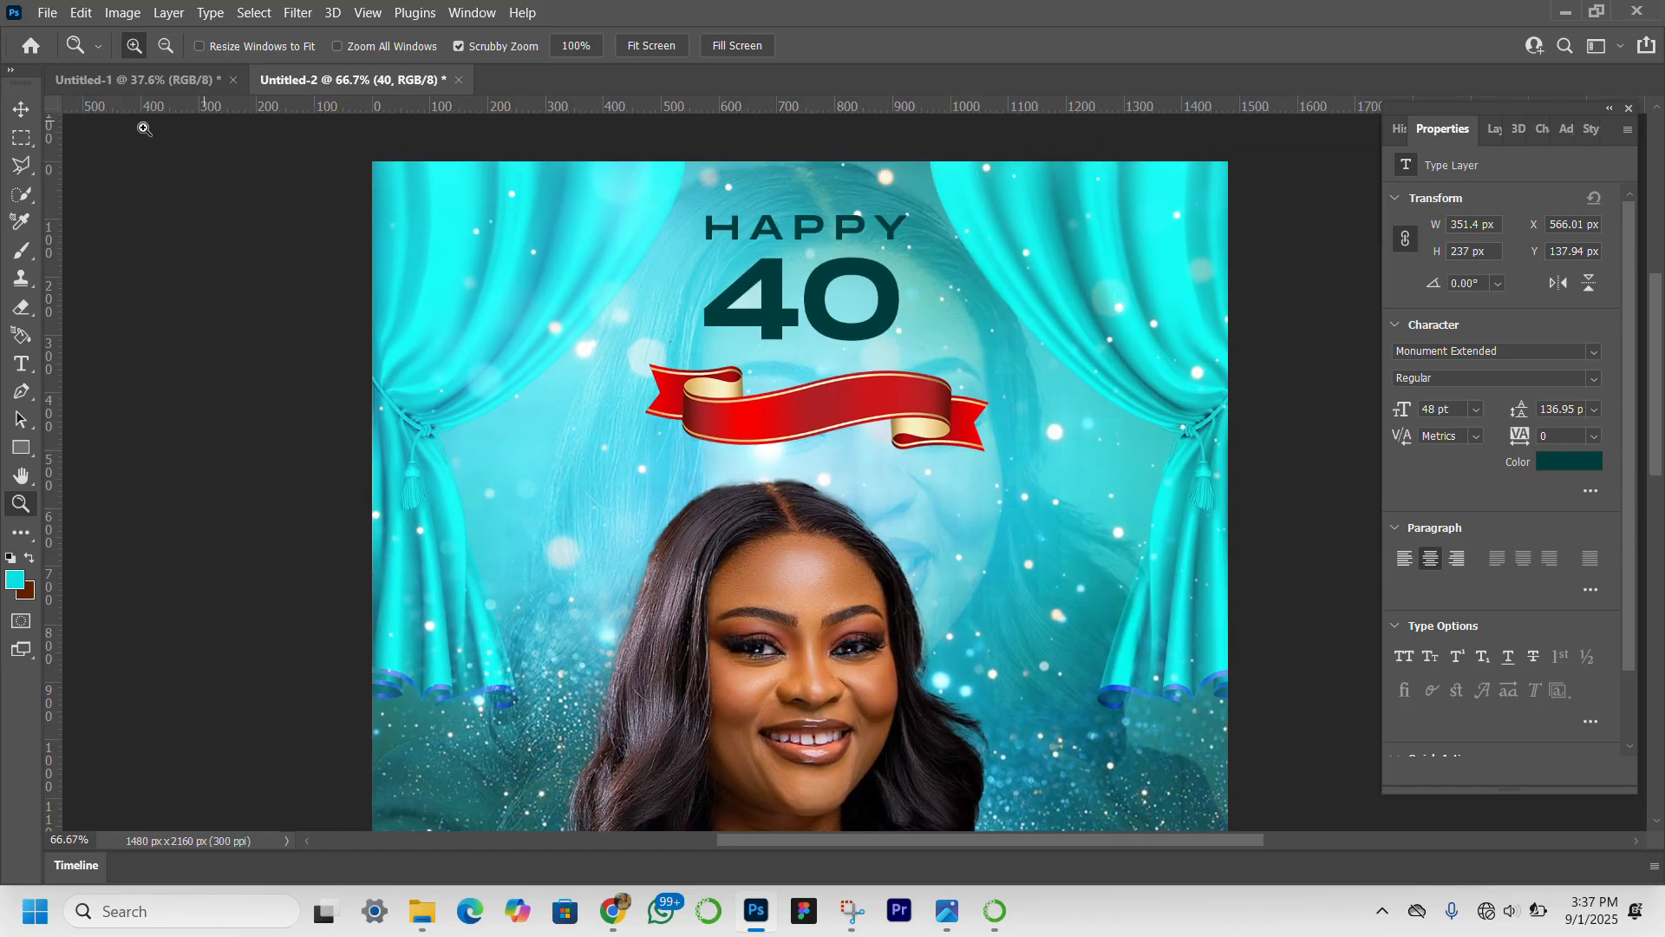
pyautogui.click(21, 108)
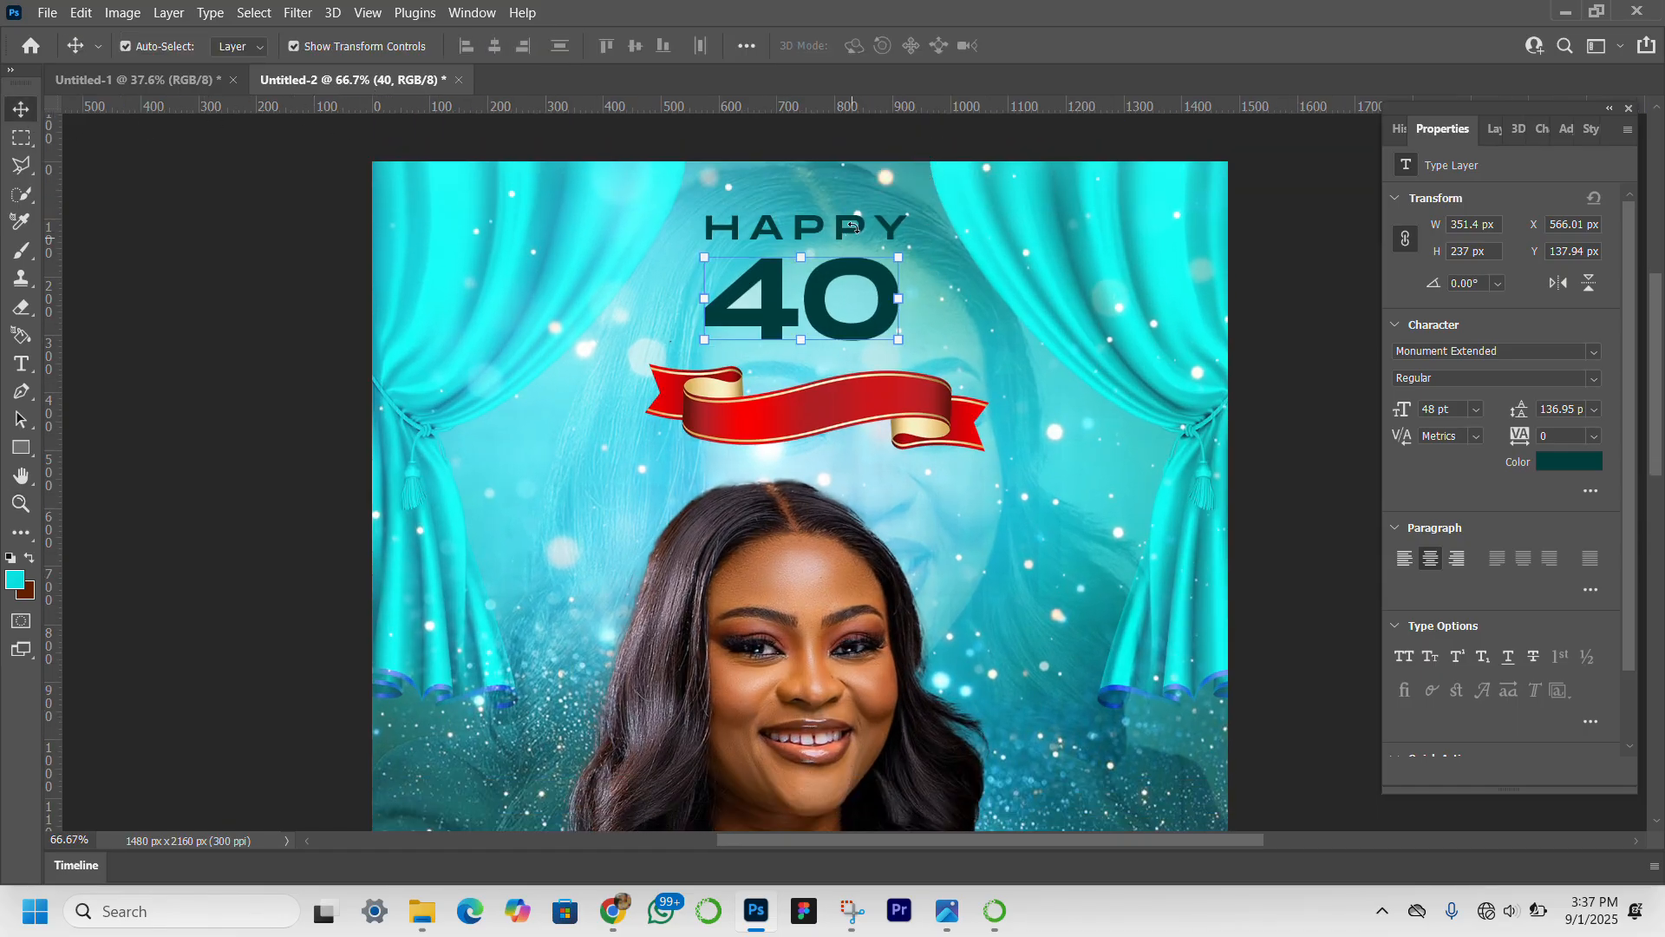
pyautogui.click(884, 217)
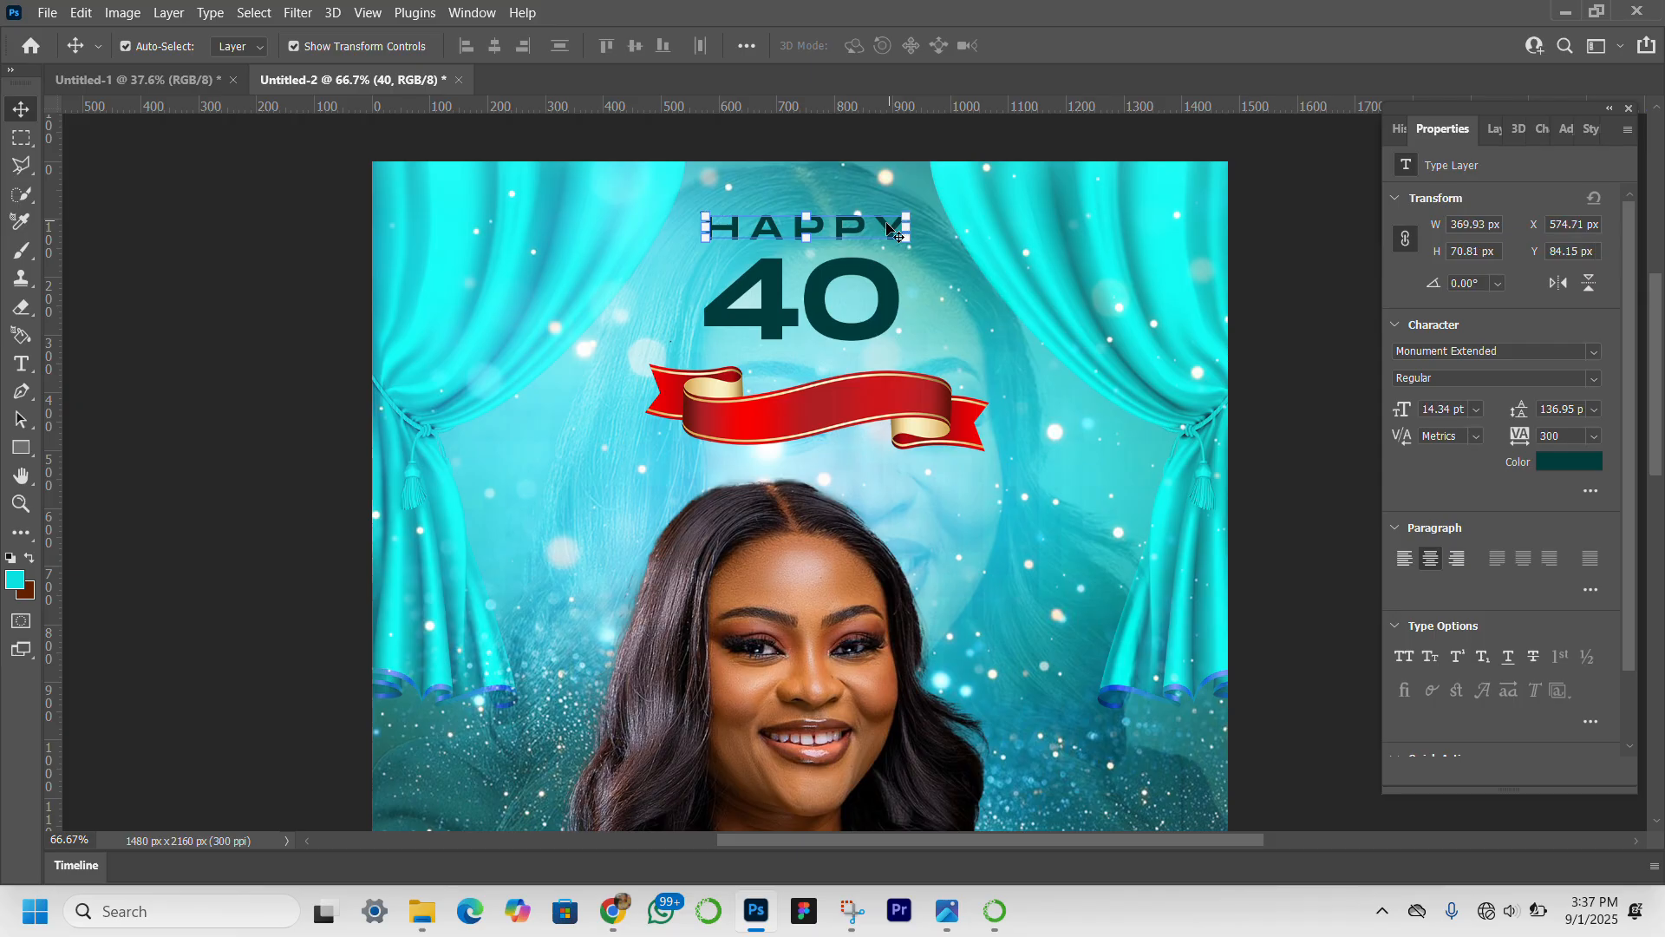
pyautogui.moveTo(886, 226); pyautogui.dragTo(896, 219)
pyautogui.moveTo(860, 328); pyautogui.dragTo(848, 326)
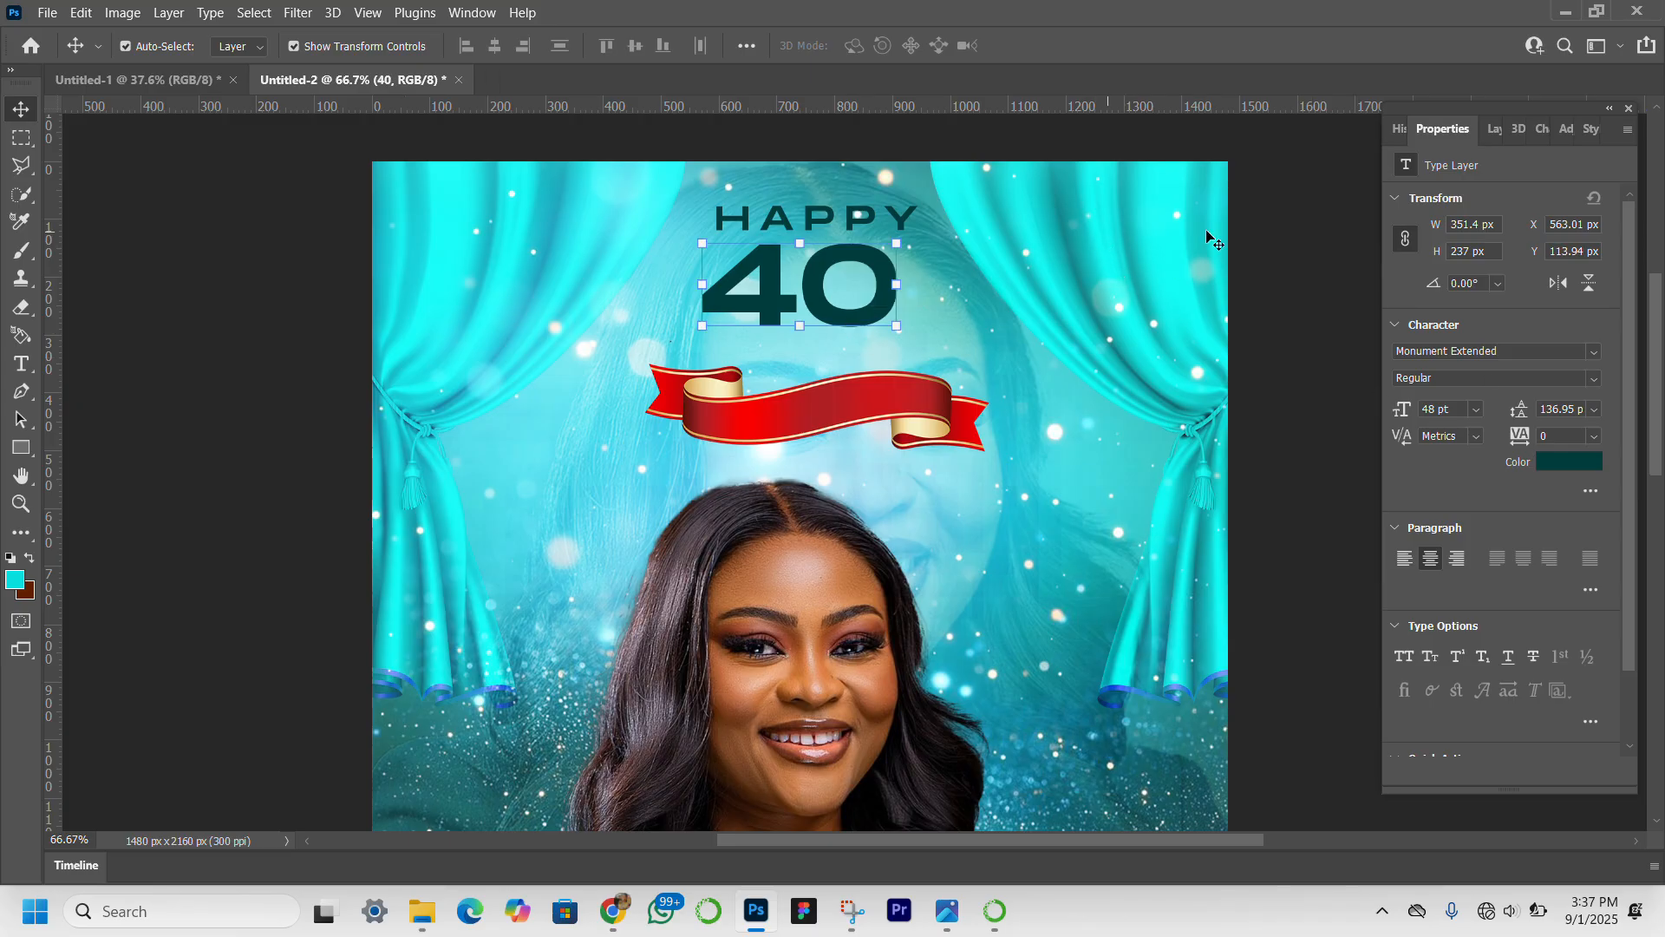
# Add a Gradient Overlay in dark teal with a cyan middle band to the "40" text layer.
pyautogui.click(1496, 128)
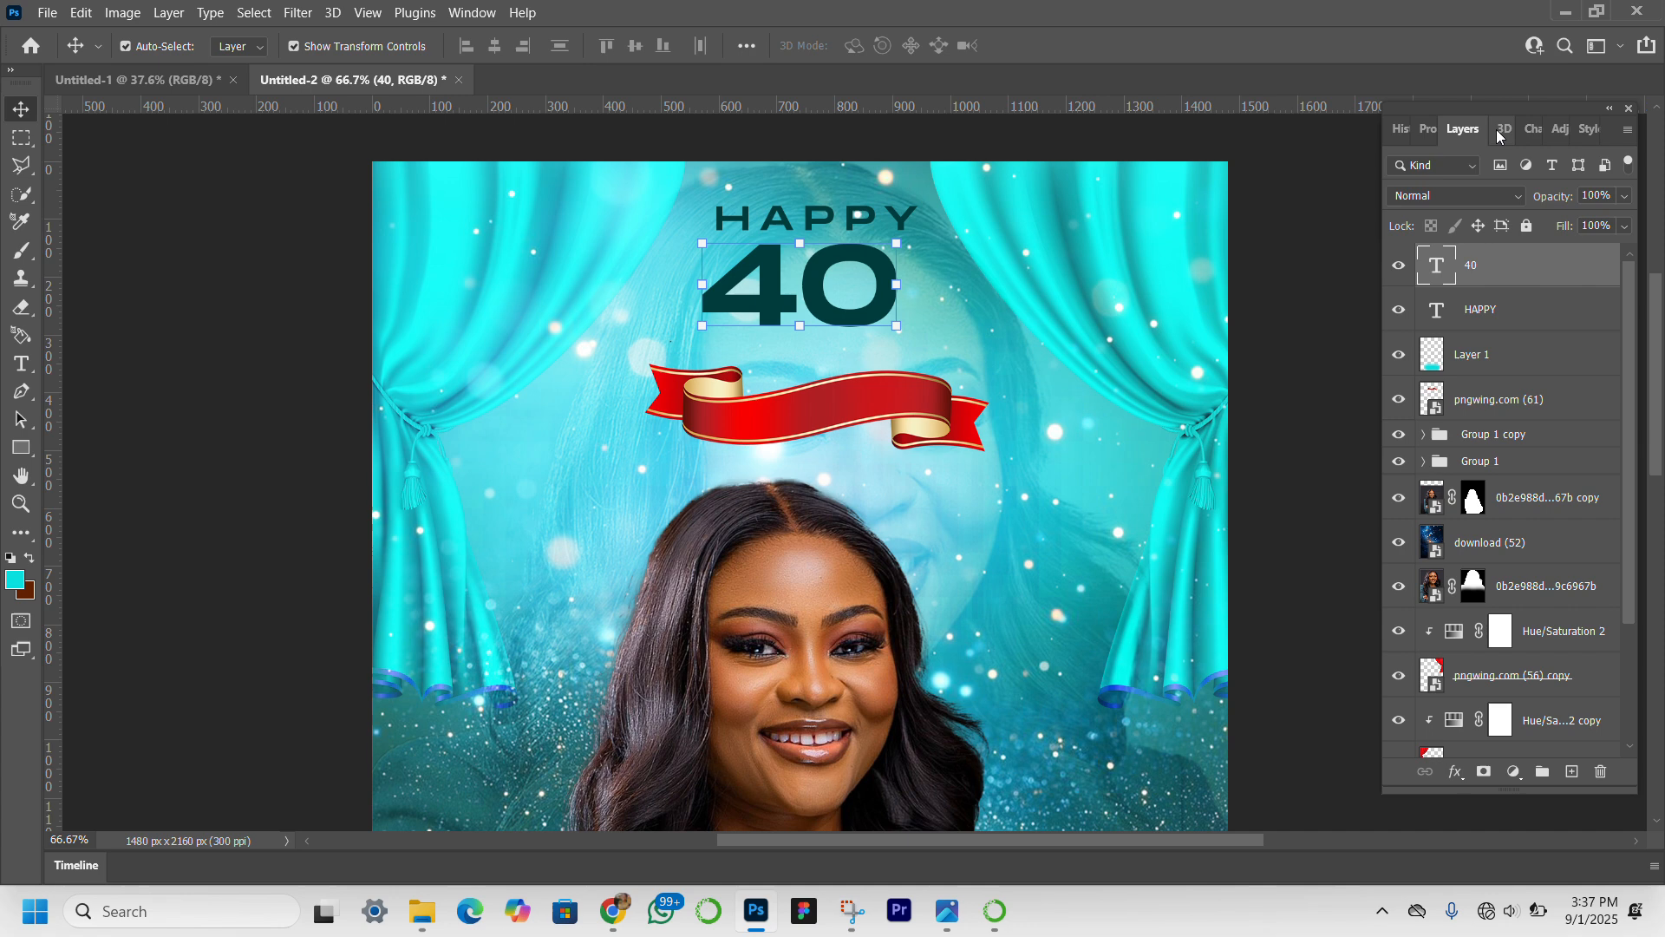
pyautogui.doubleClick(1578, 277)
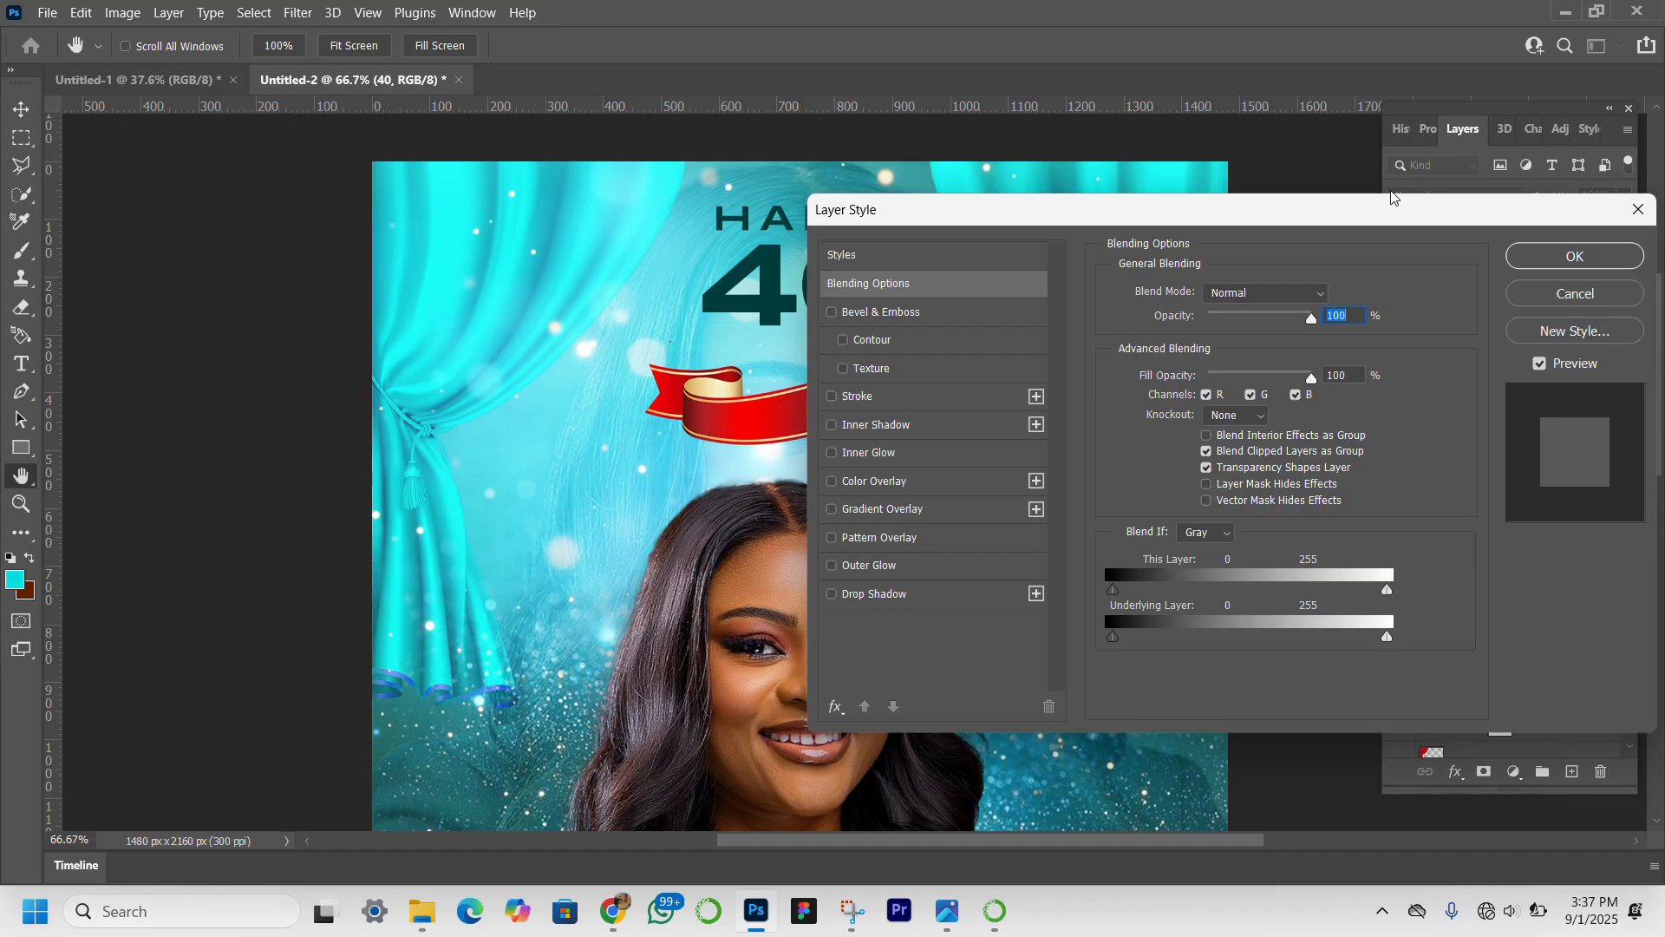
pyautogui.moveTo(1257, 223); pyautogui.dragTo(1371, 185)
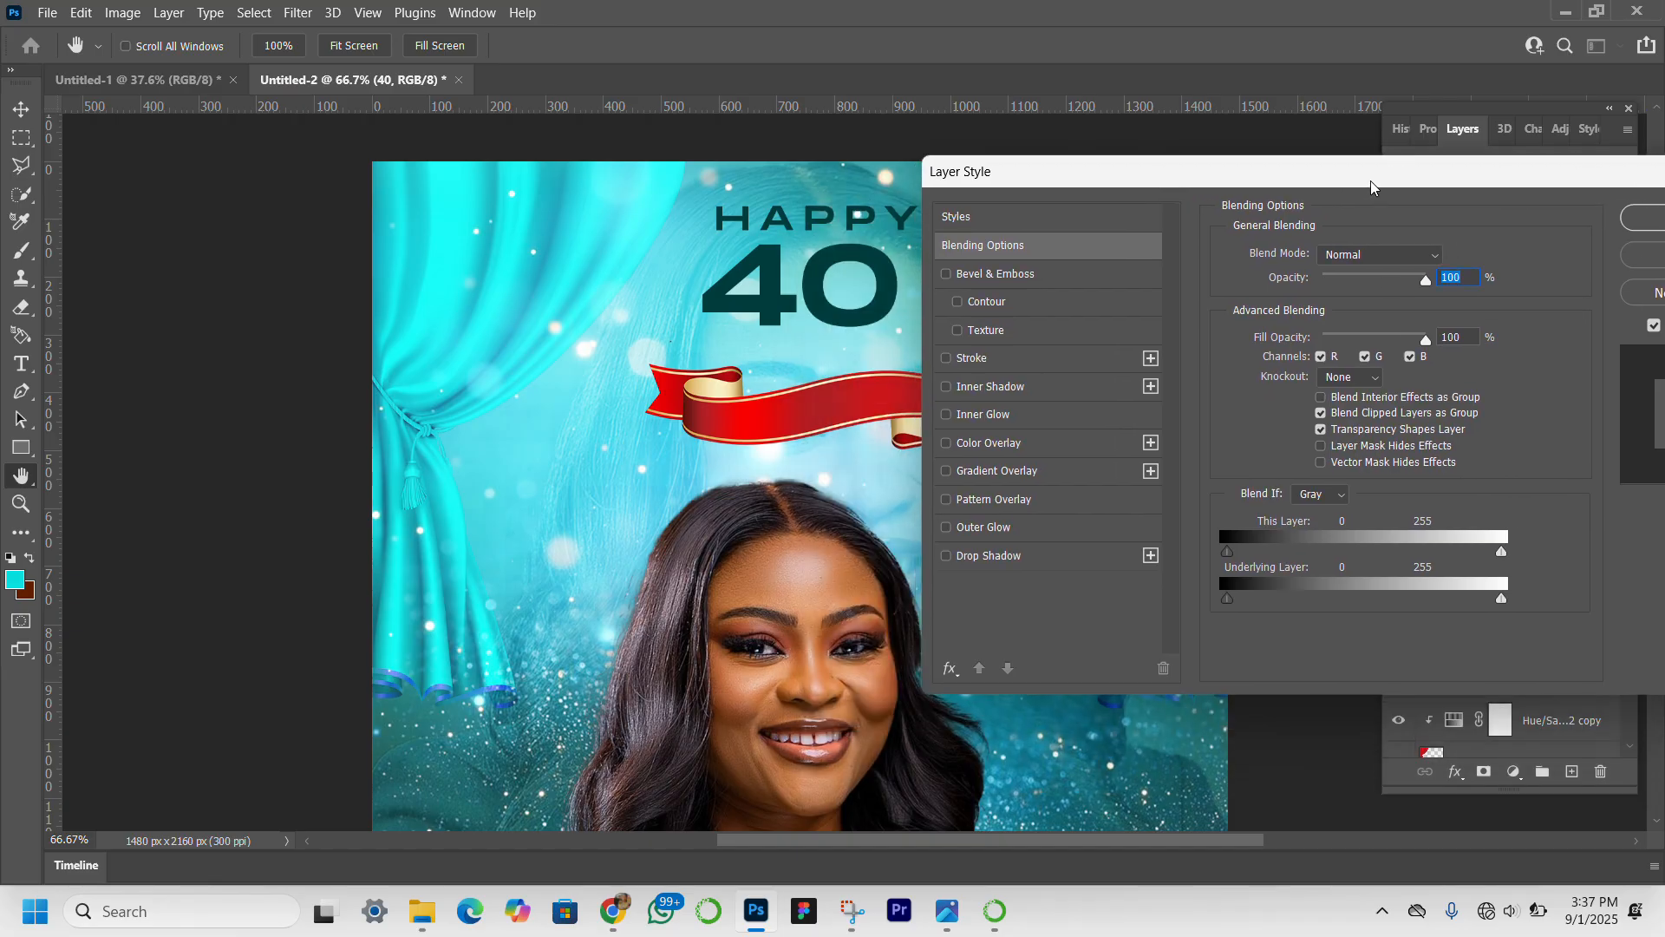
pyautogui.click(946, 470)
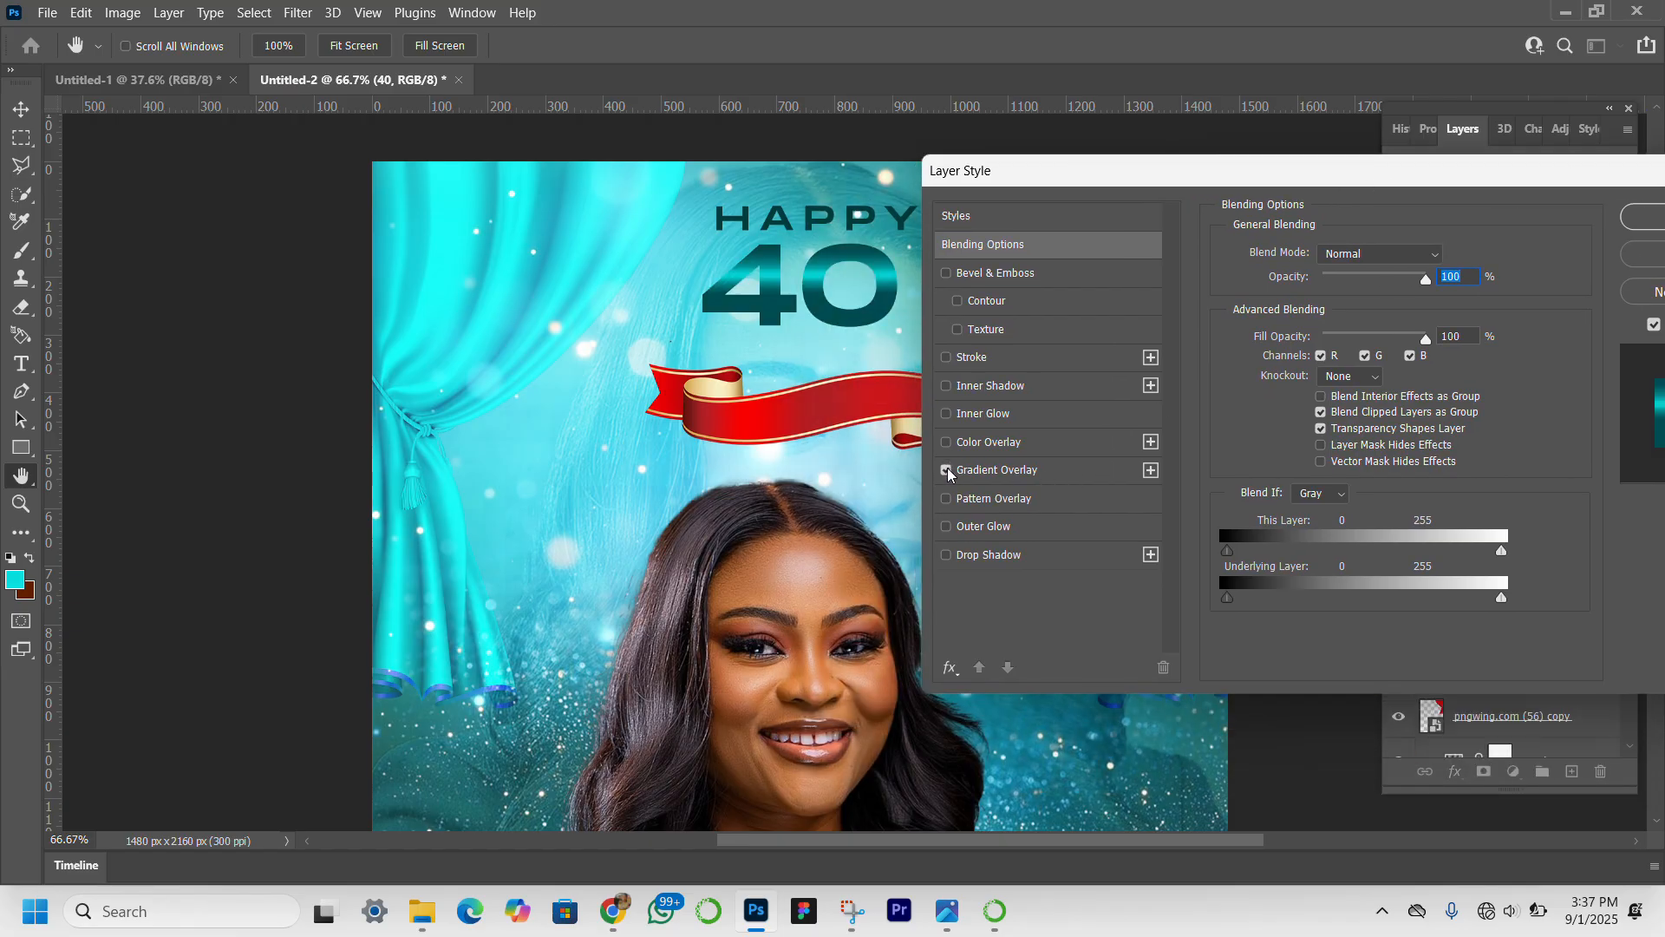
pyautogui.click(1017, 470)
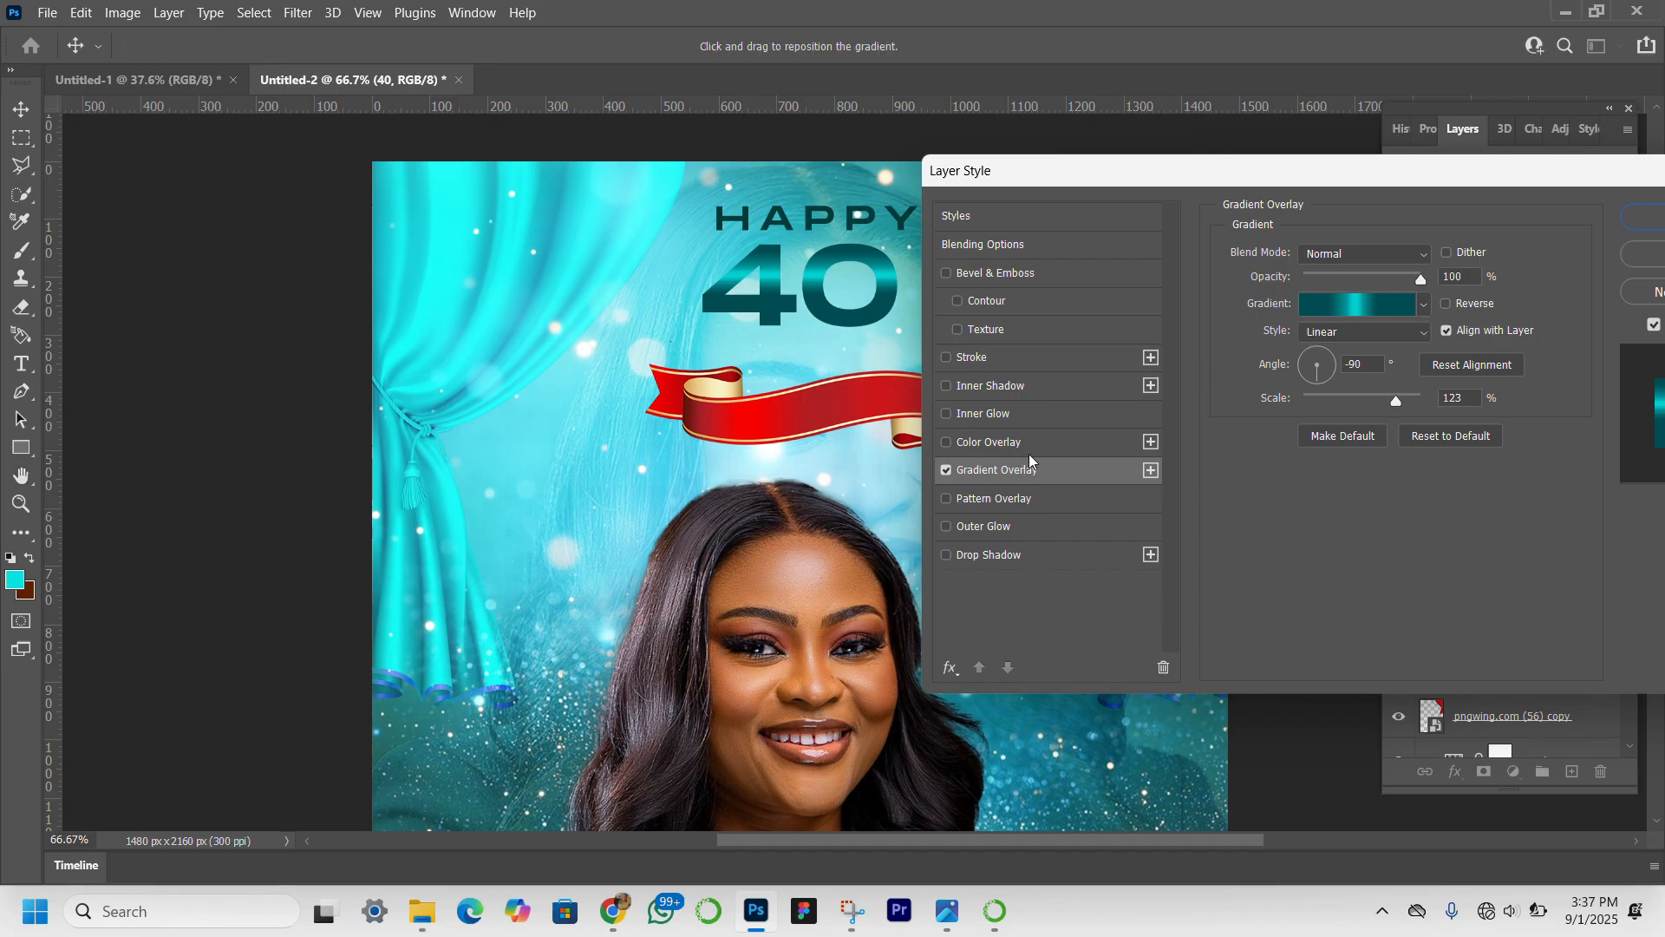
# Place the cyan middle stop of the overlay gradient at 55% and apply the layer style.
pyautogui.click(1360, 304)
pyautogui.click(1369, 492)
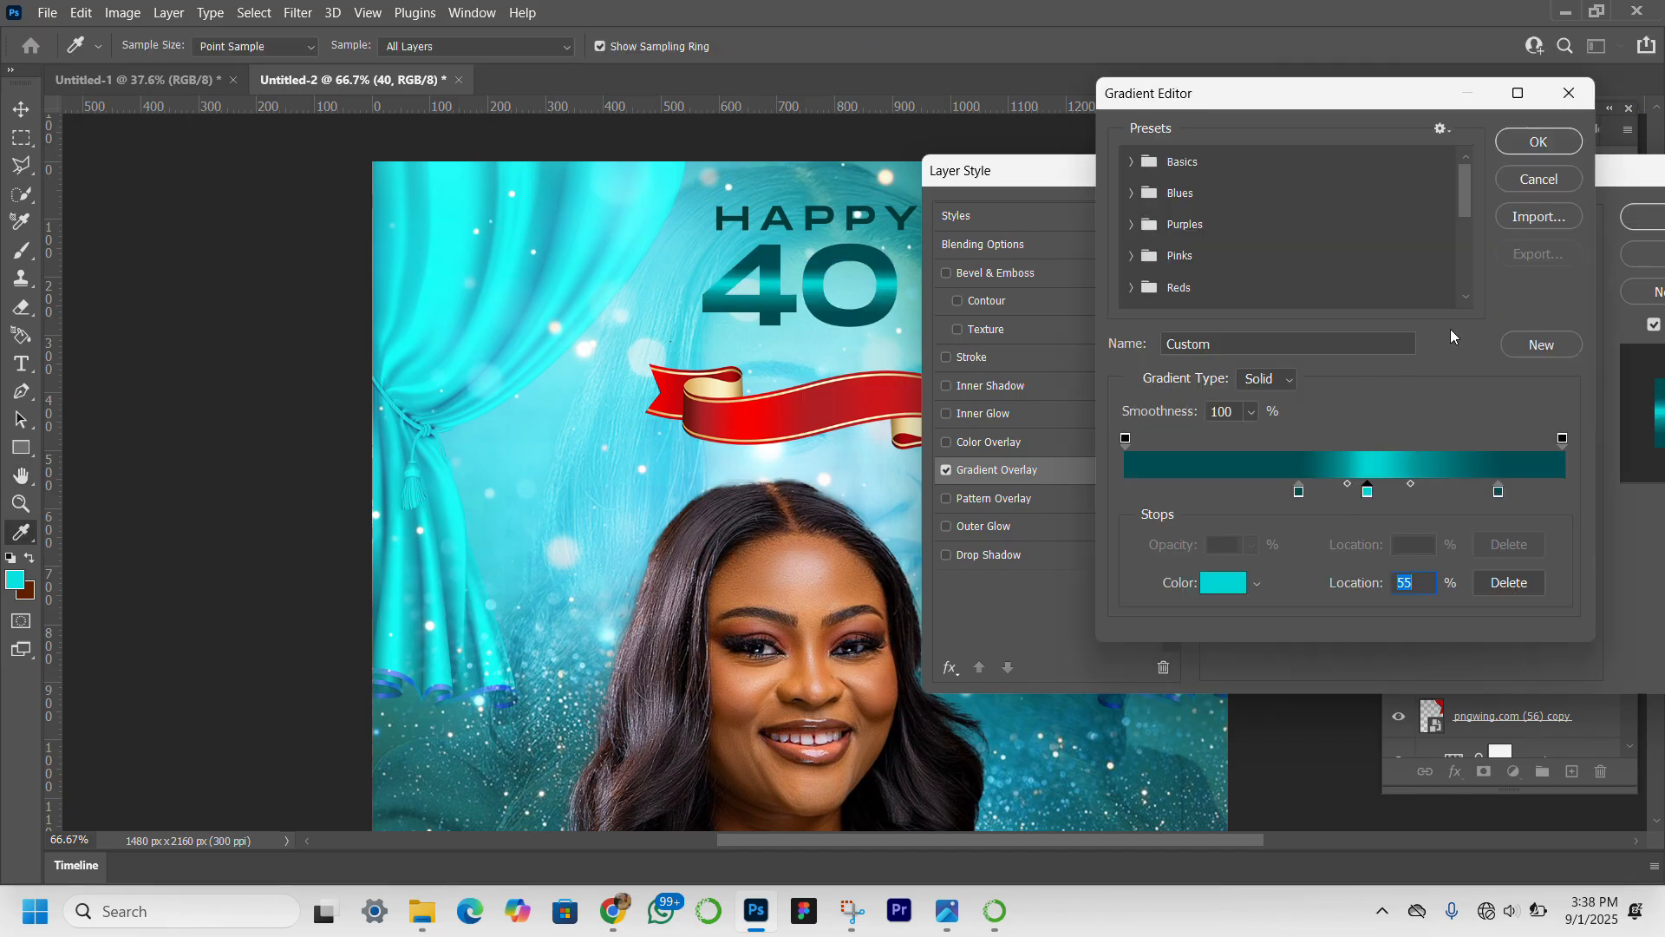
pyautogui.click(1540, 143)
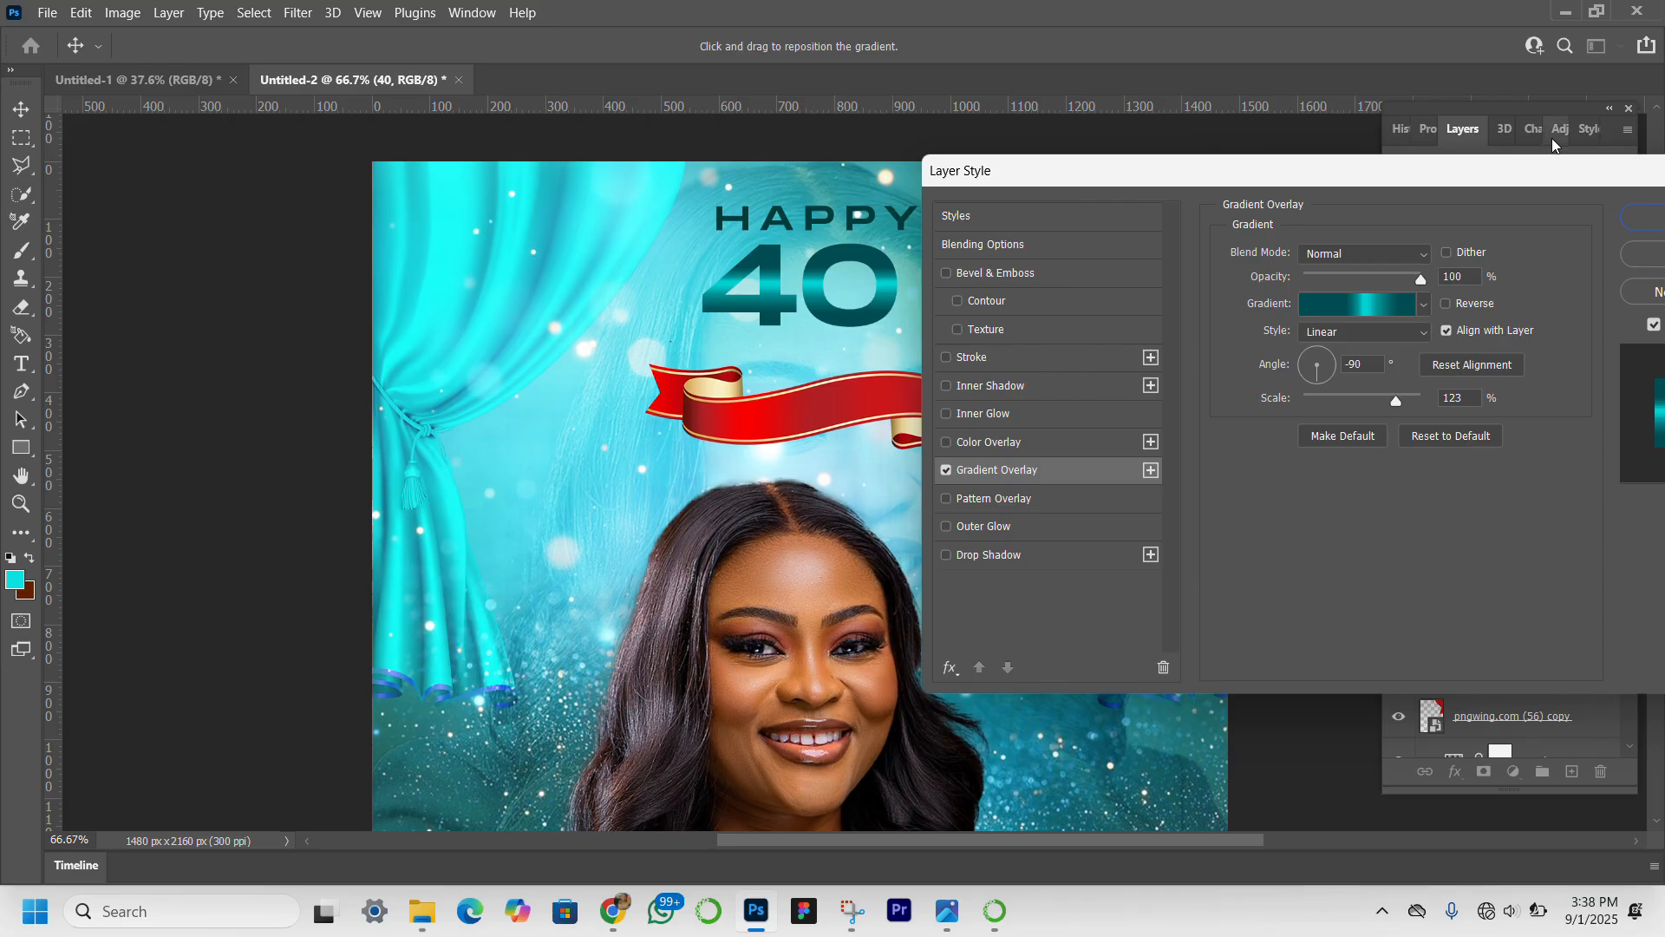
pyautogui.click(1631, 220)
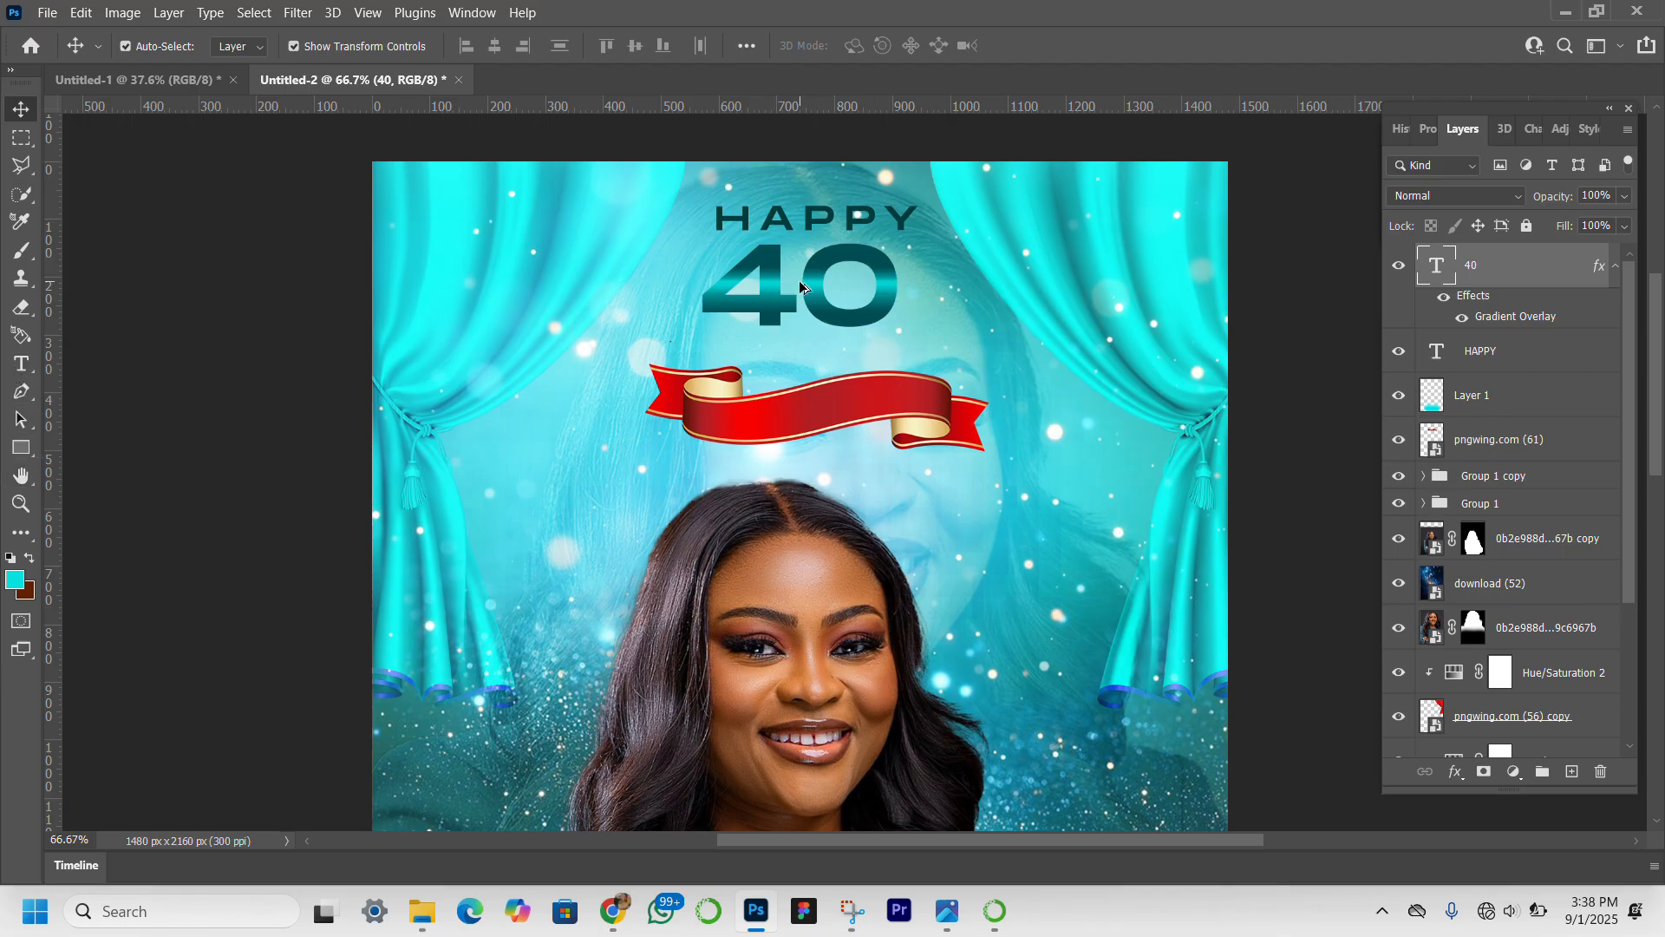
# Duplicate the gradient "40" text down over the ribbon and change the copy to read "th".
pyautogui.moveTo(798, 279); pyautogui.dragTo(867, 421)
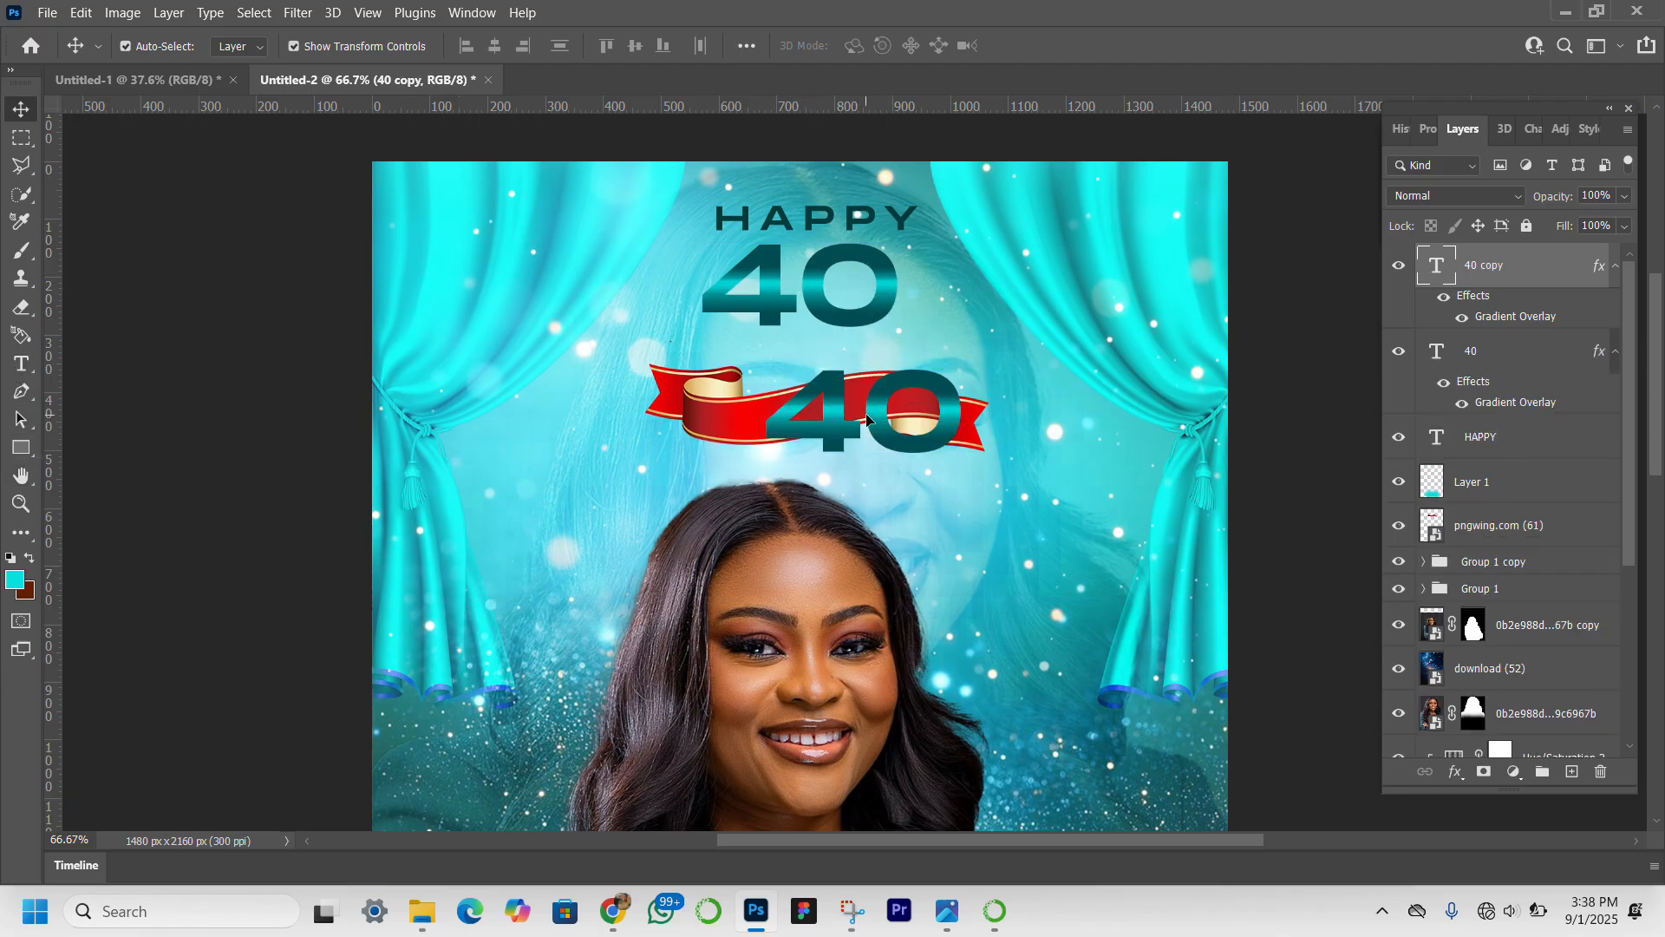
pyautogui.doubleClick(868, 417)
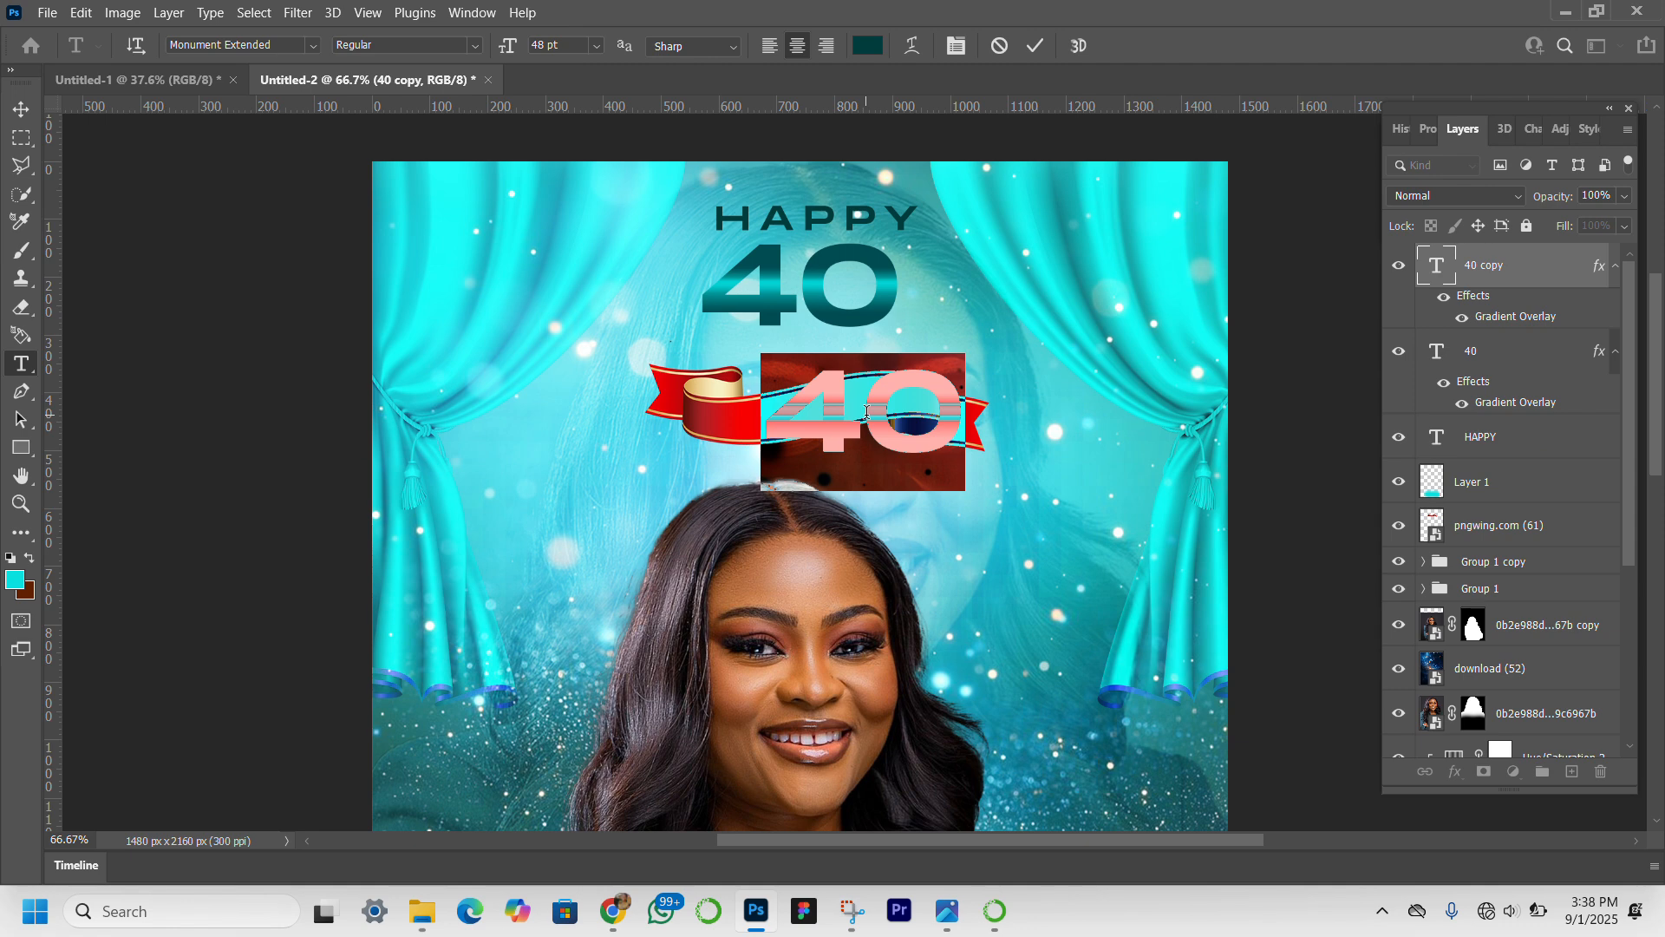
pyautogui.write('th')
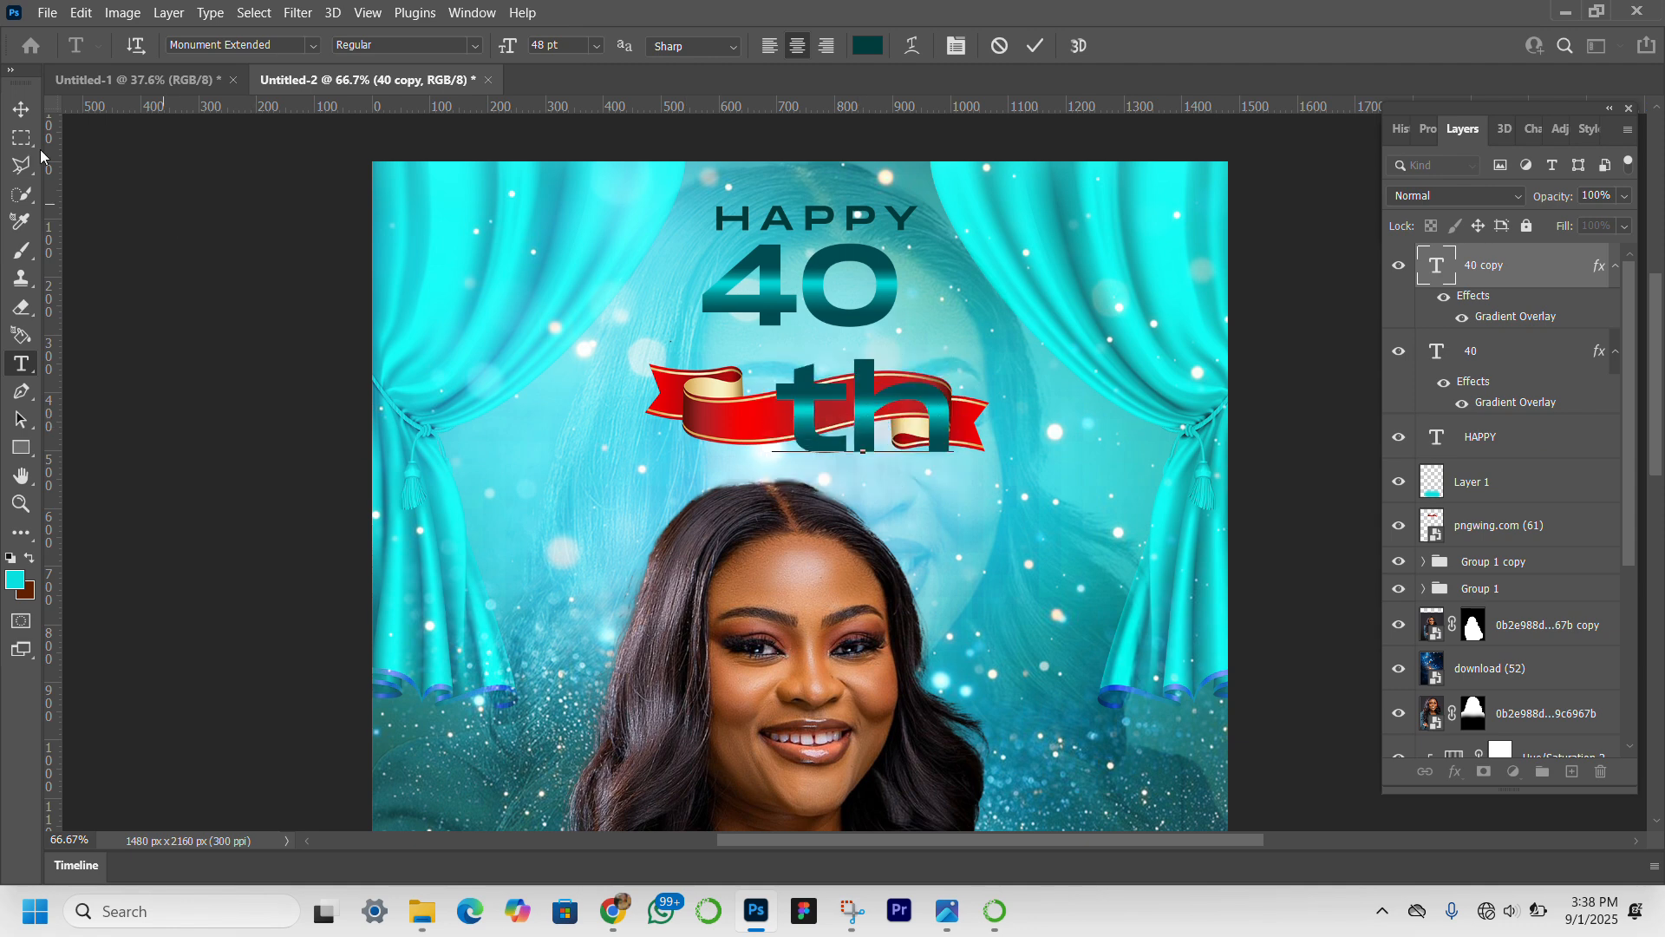
pyautogui.click(22, 110)
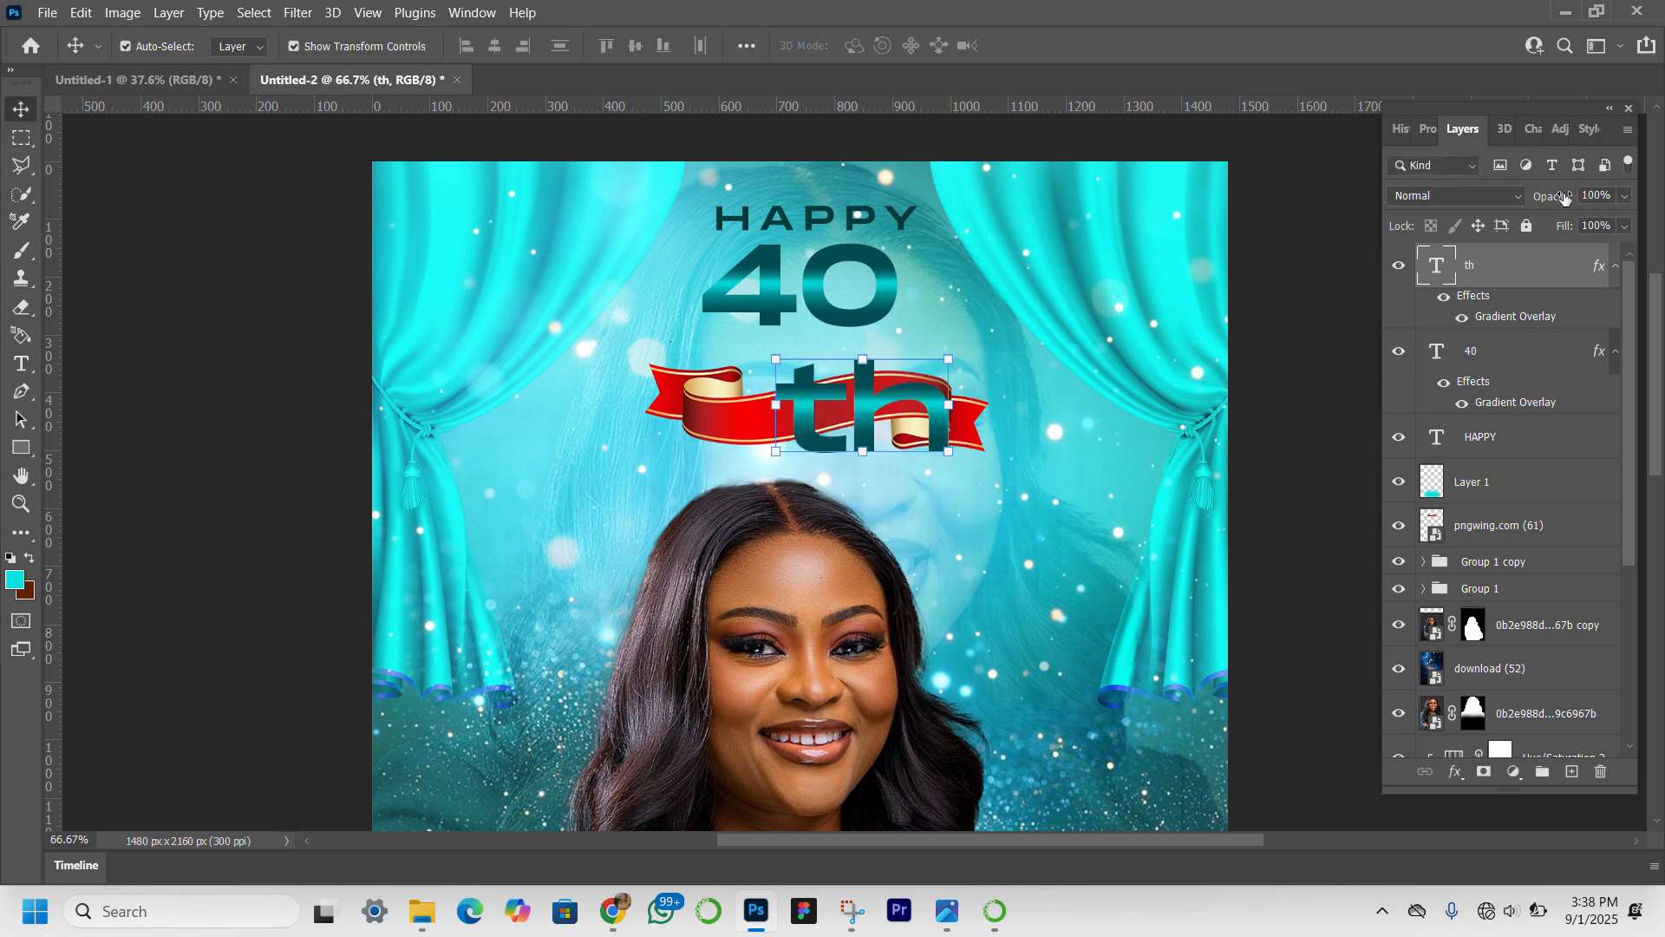
# Change the font of the "th" text layer to Aerotis Regular.
pyautogui.click(1430, 137)
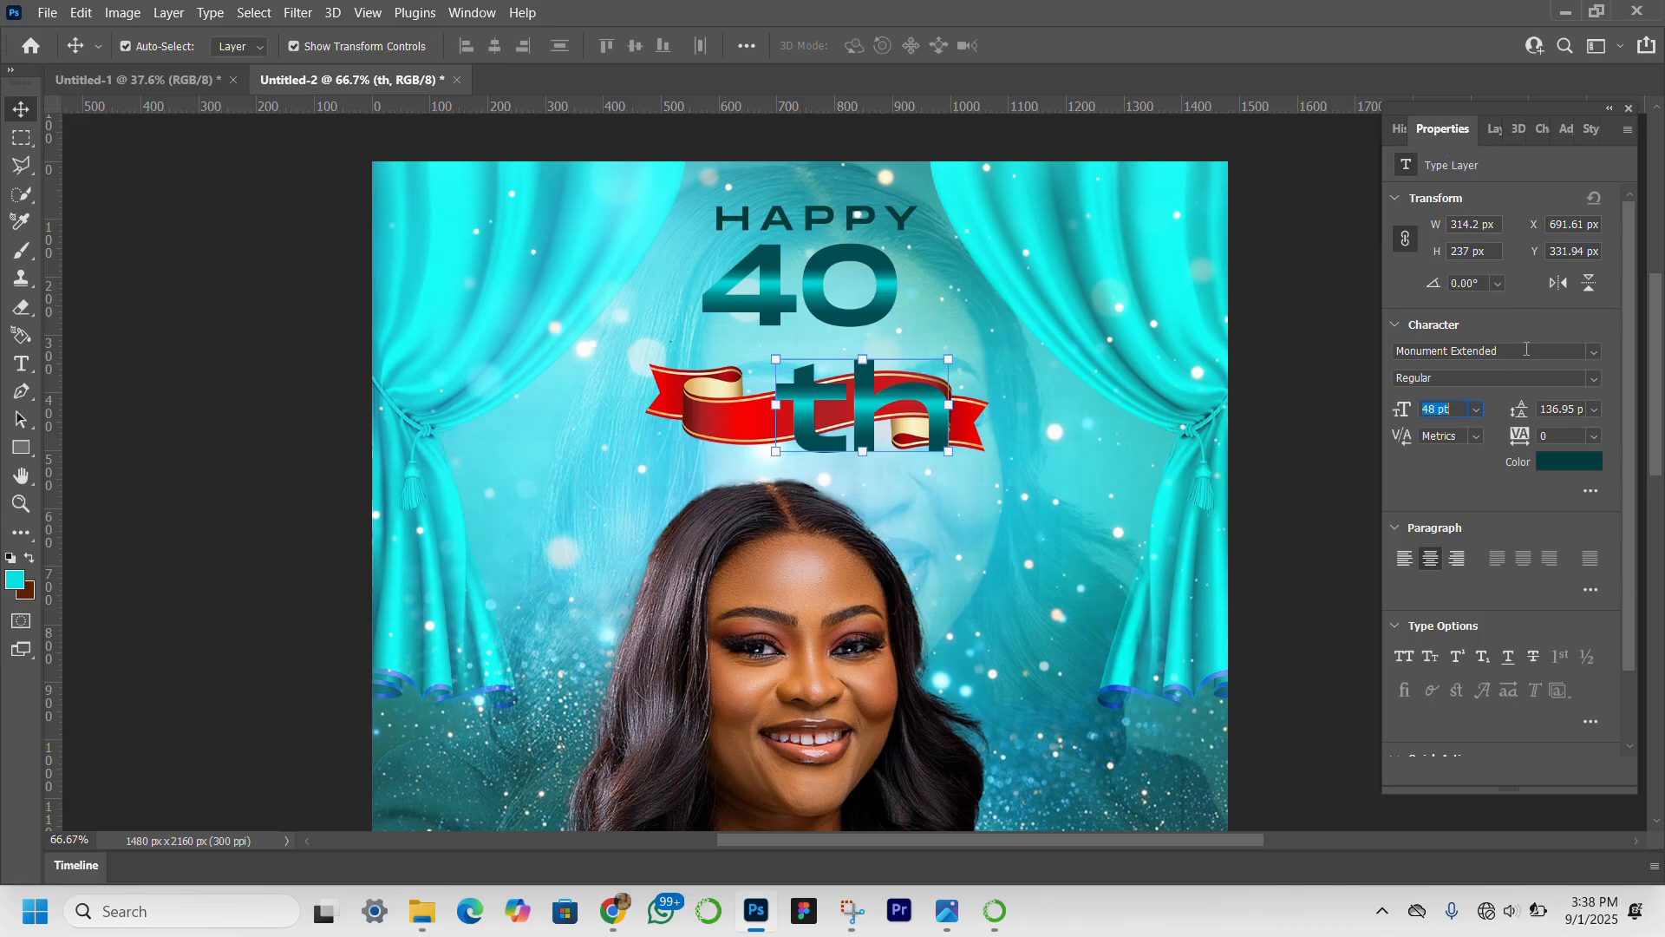
pyautogui.click(1563, 348)
pyautogui.click(1563, 348)
pyautogui.doubleClick(1527, 354)
pyautogui.click(1525, 354)
pyautogui.moveTo(1512, 357); pyautogui.dragTo(1345, 361)
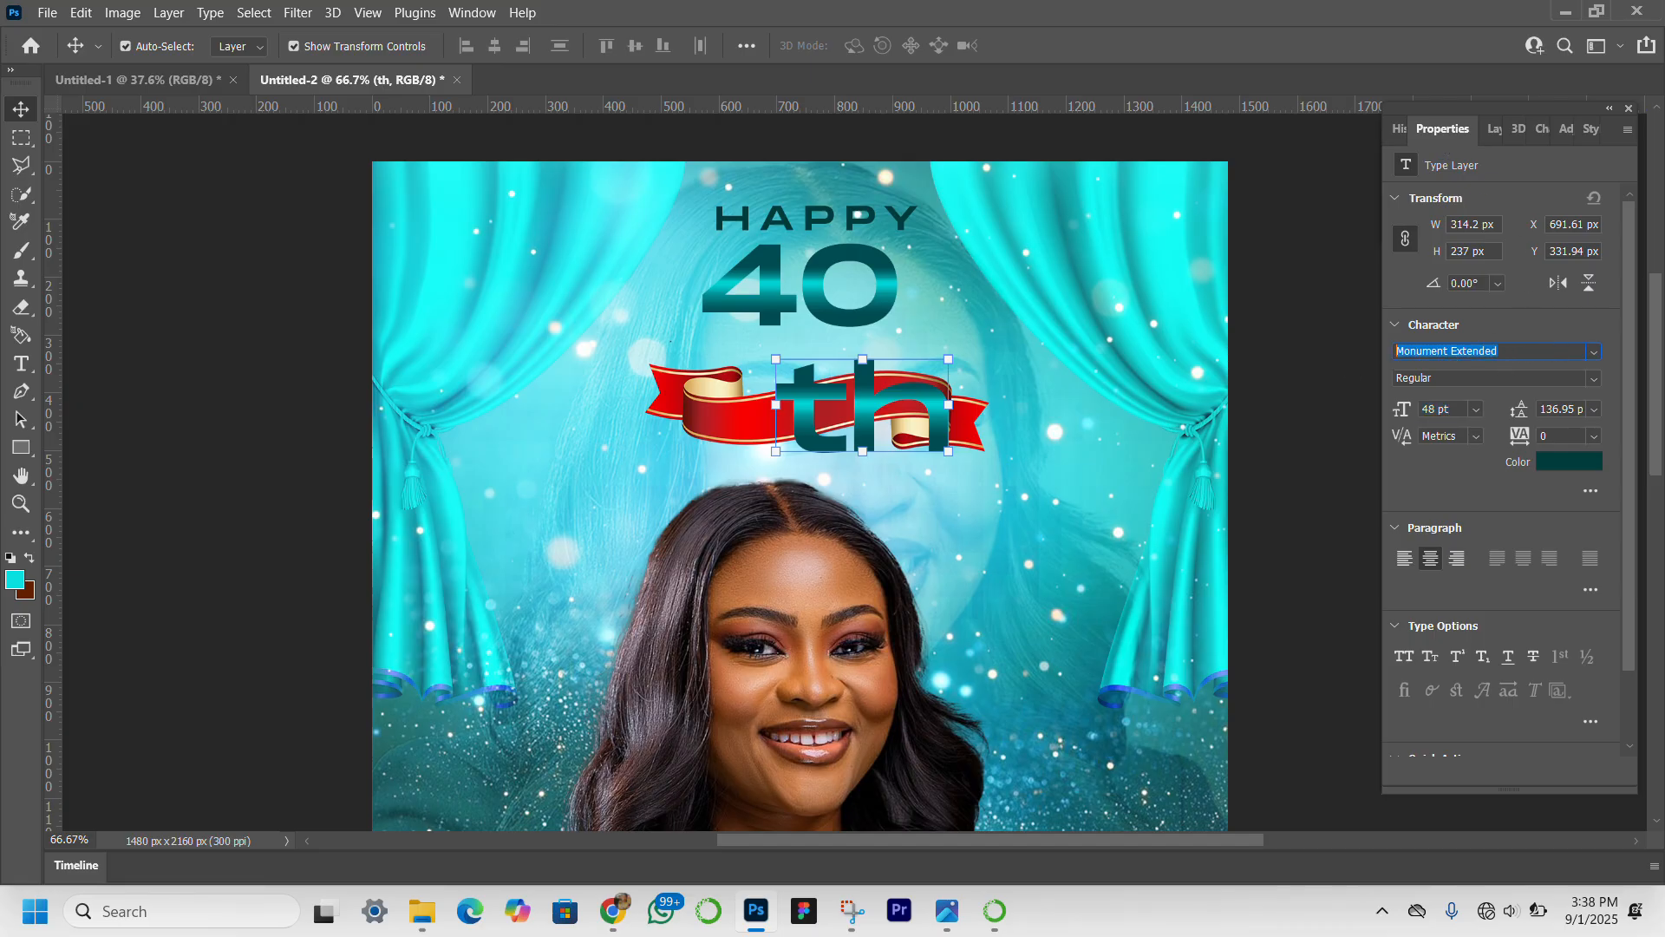
pyautogui.write('aer')
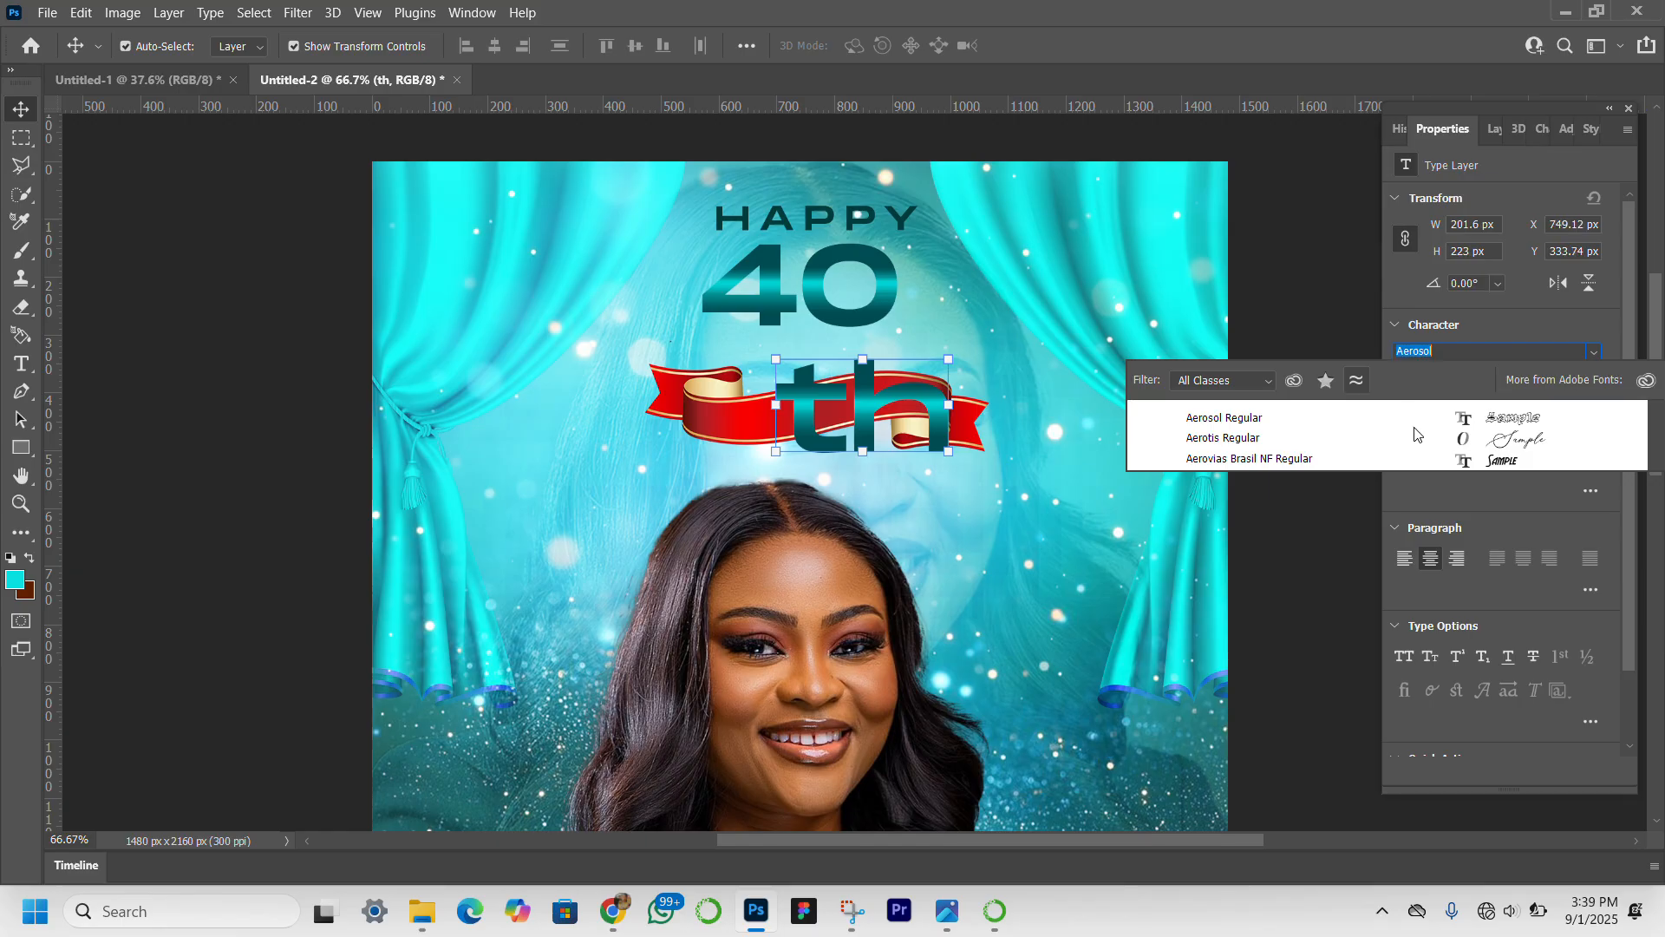
pyautogui.press('Down')
pyautogui.press('Down')
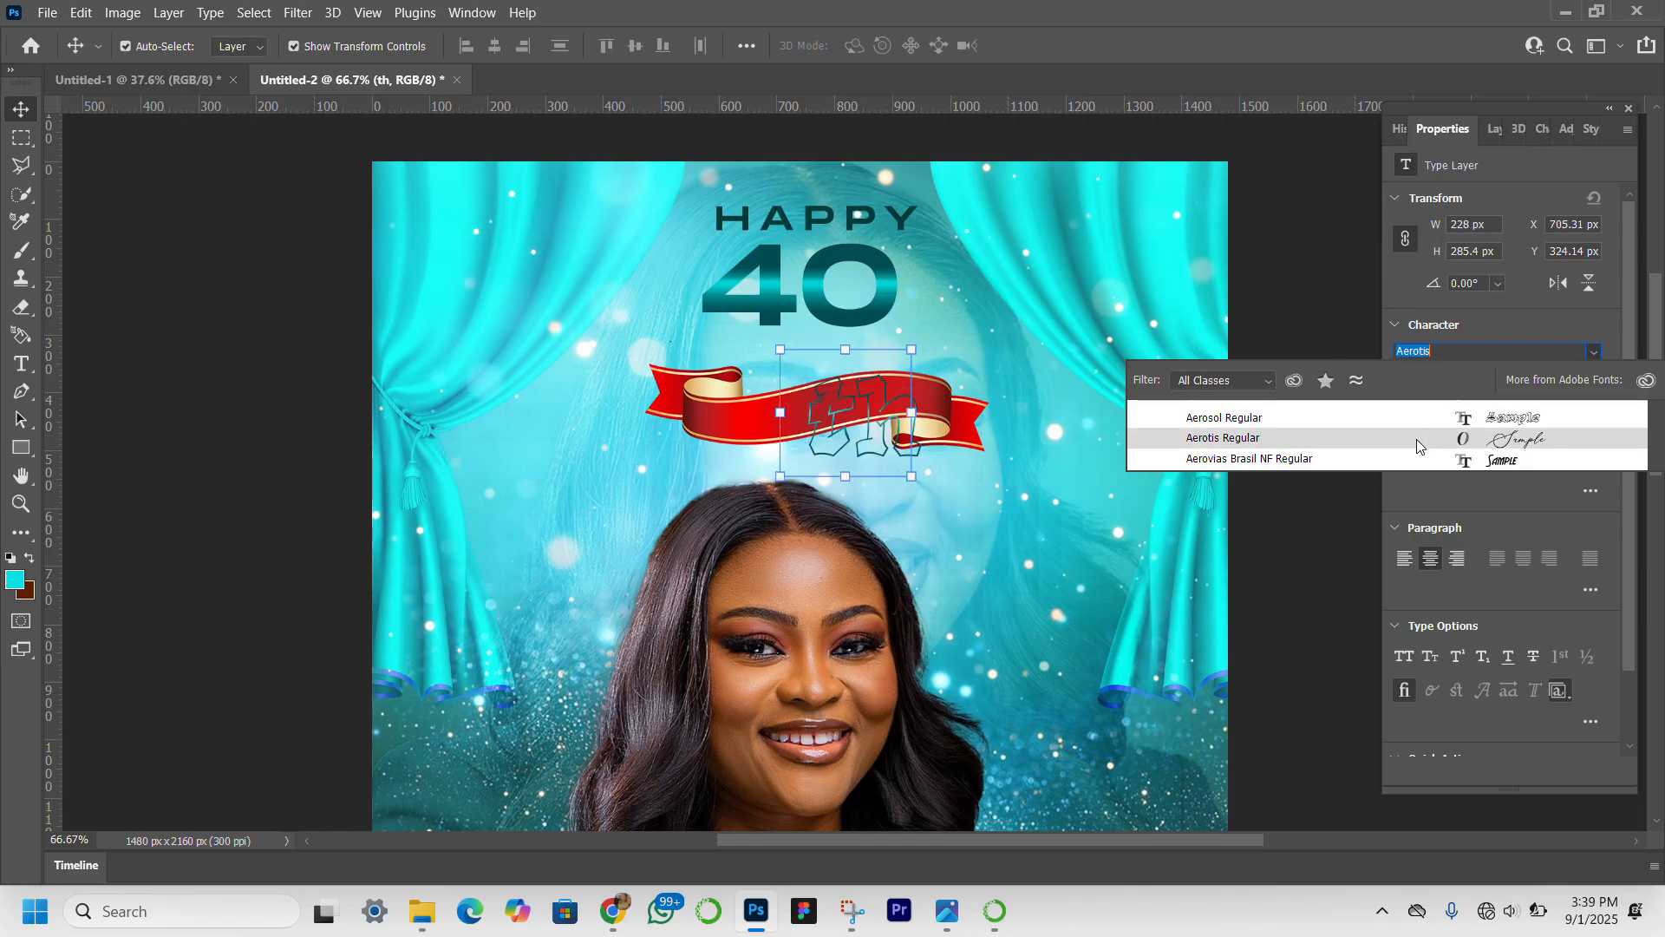
pyautogui.press('Return')
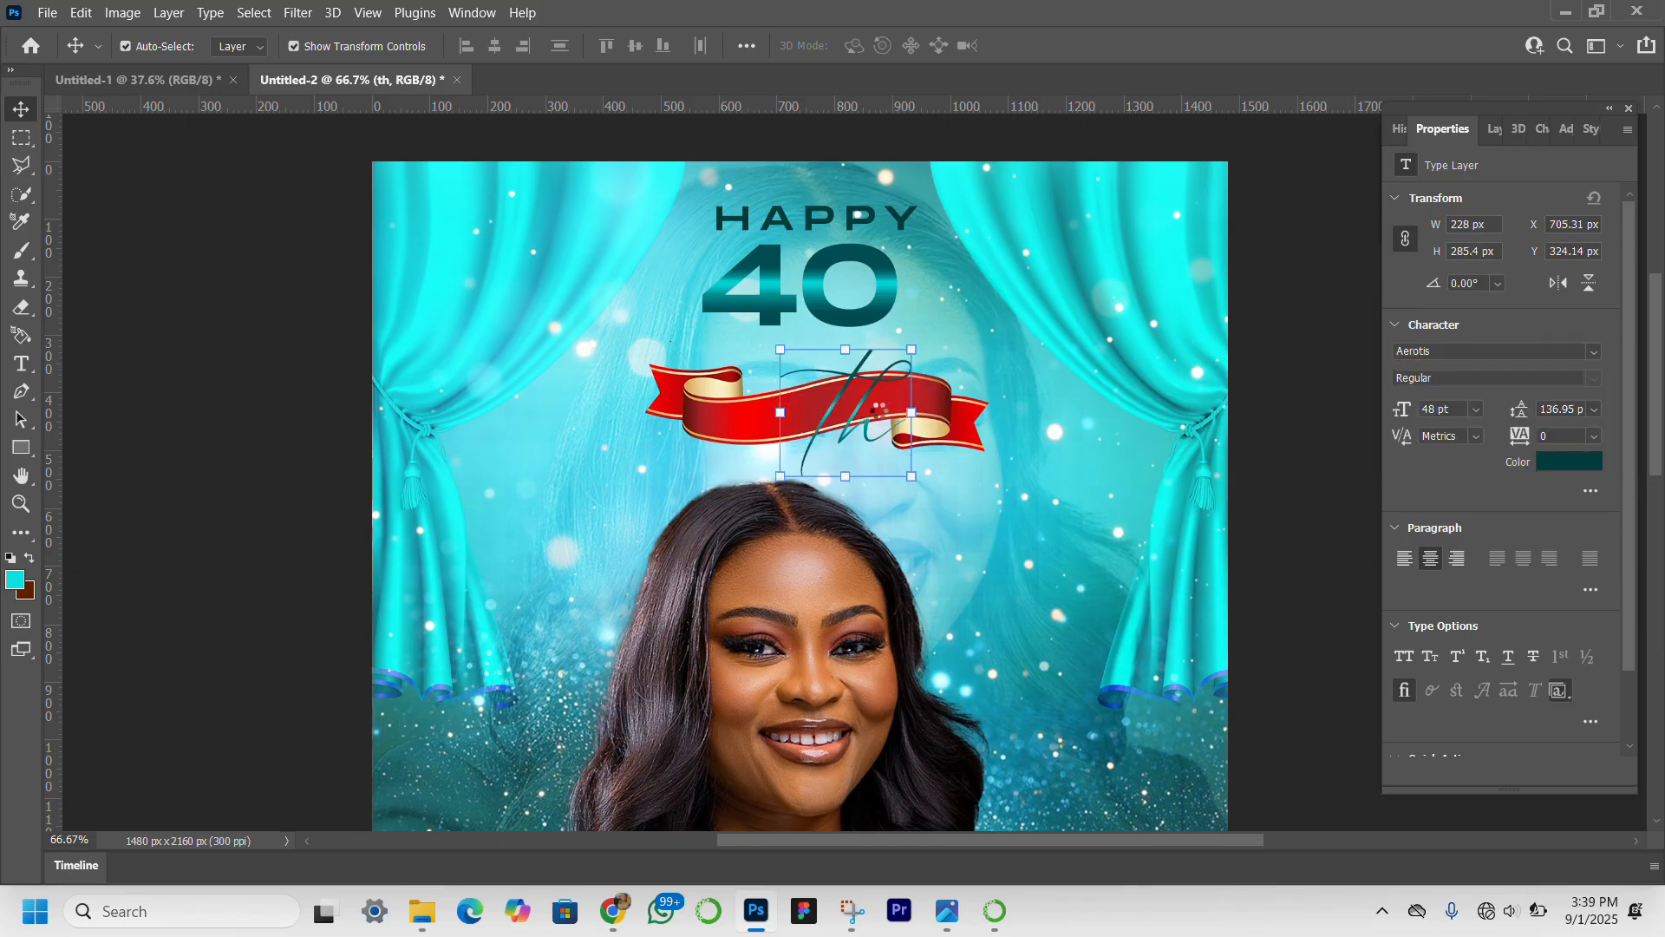
# Move "th" up beside the "40" and scale it down to about 83%, so its lettering is 40 pt.
pyautogui.moveTo(861, 414); pyautogui.dragTo(947, 281)
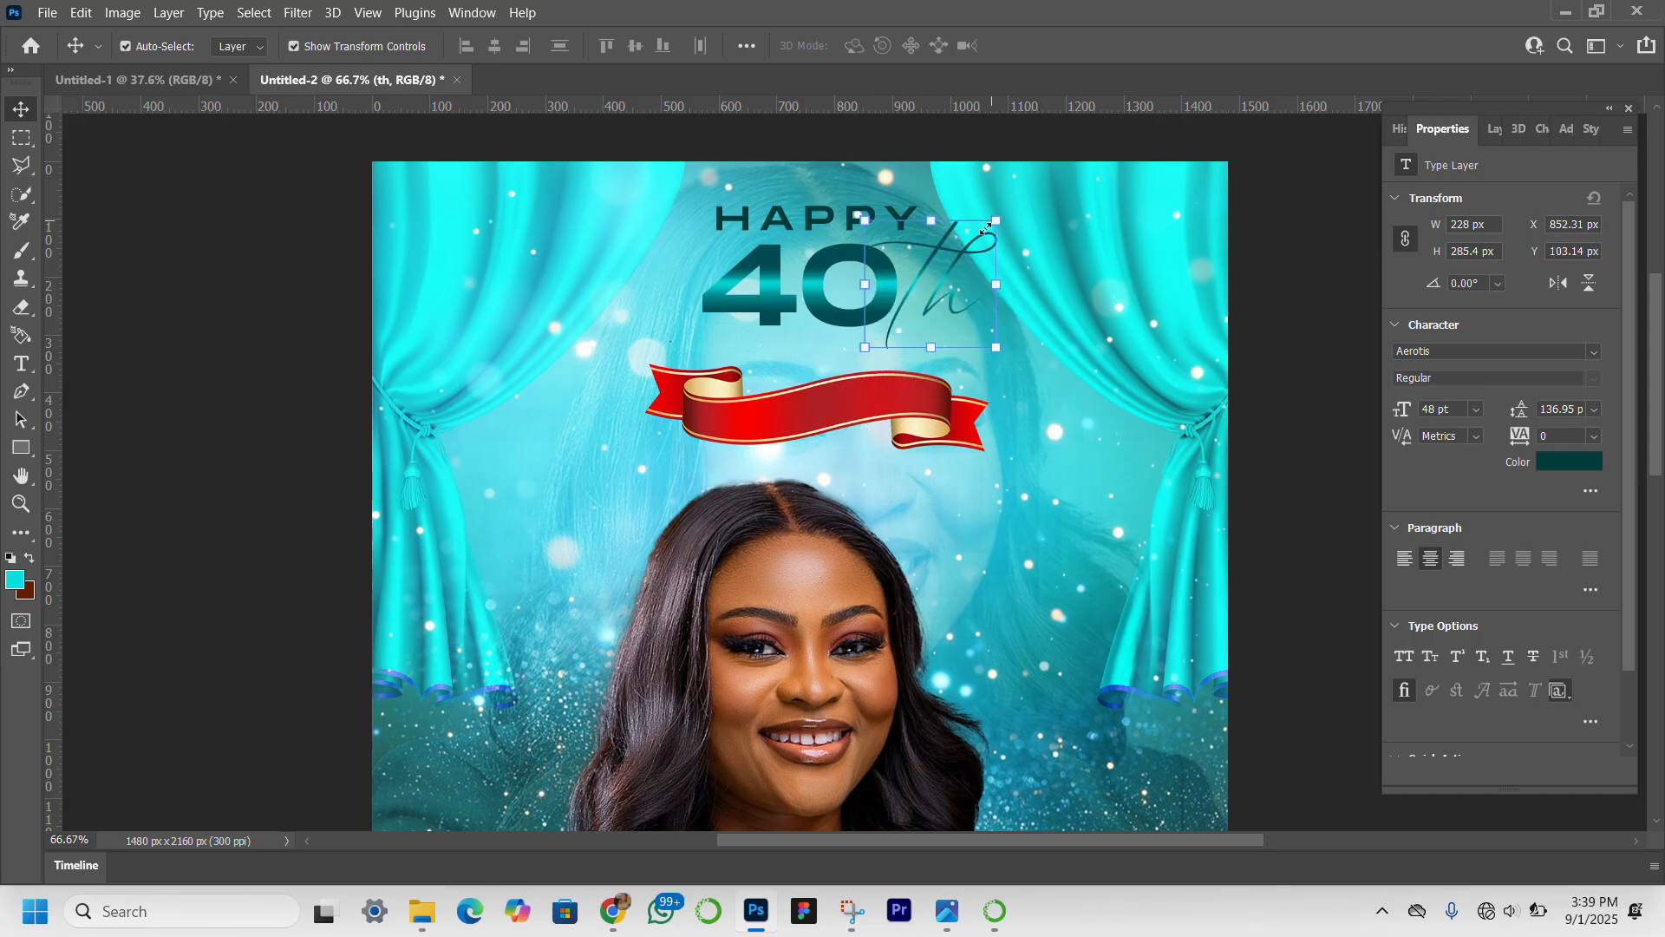
pyautogui.moveTo(985, 229); pyautogui.dragTo(971, 249)
pyautogui.moveTo(943, 312); pyautogui.dragTo(950, 298)
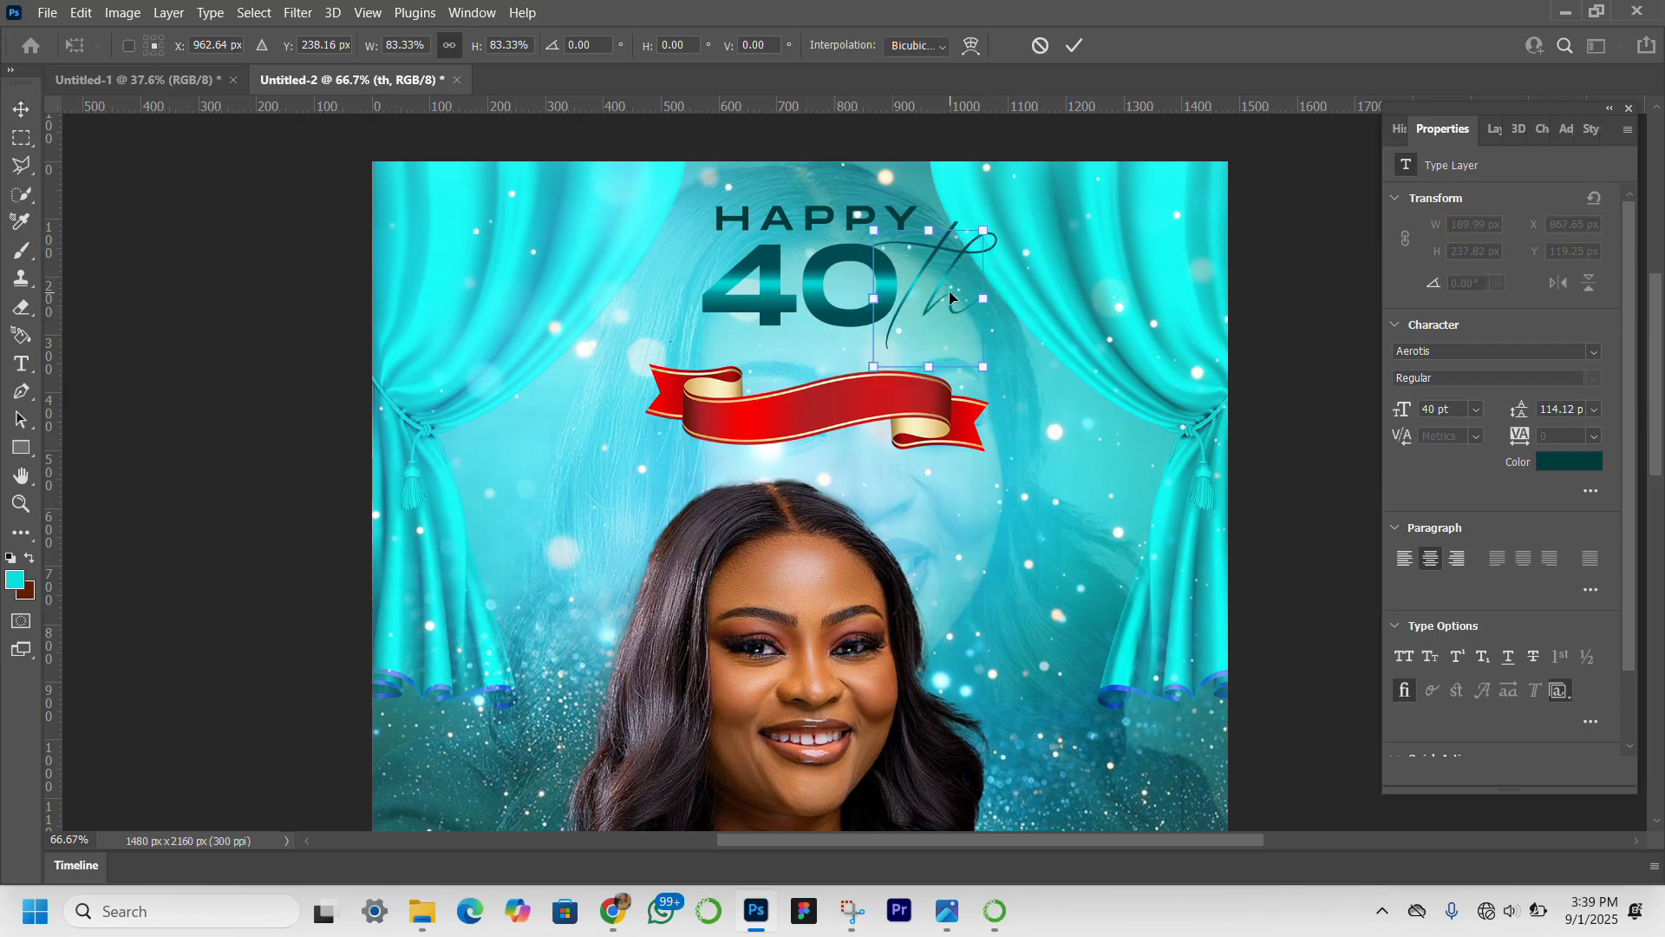
pyautogui.press('Return')
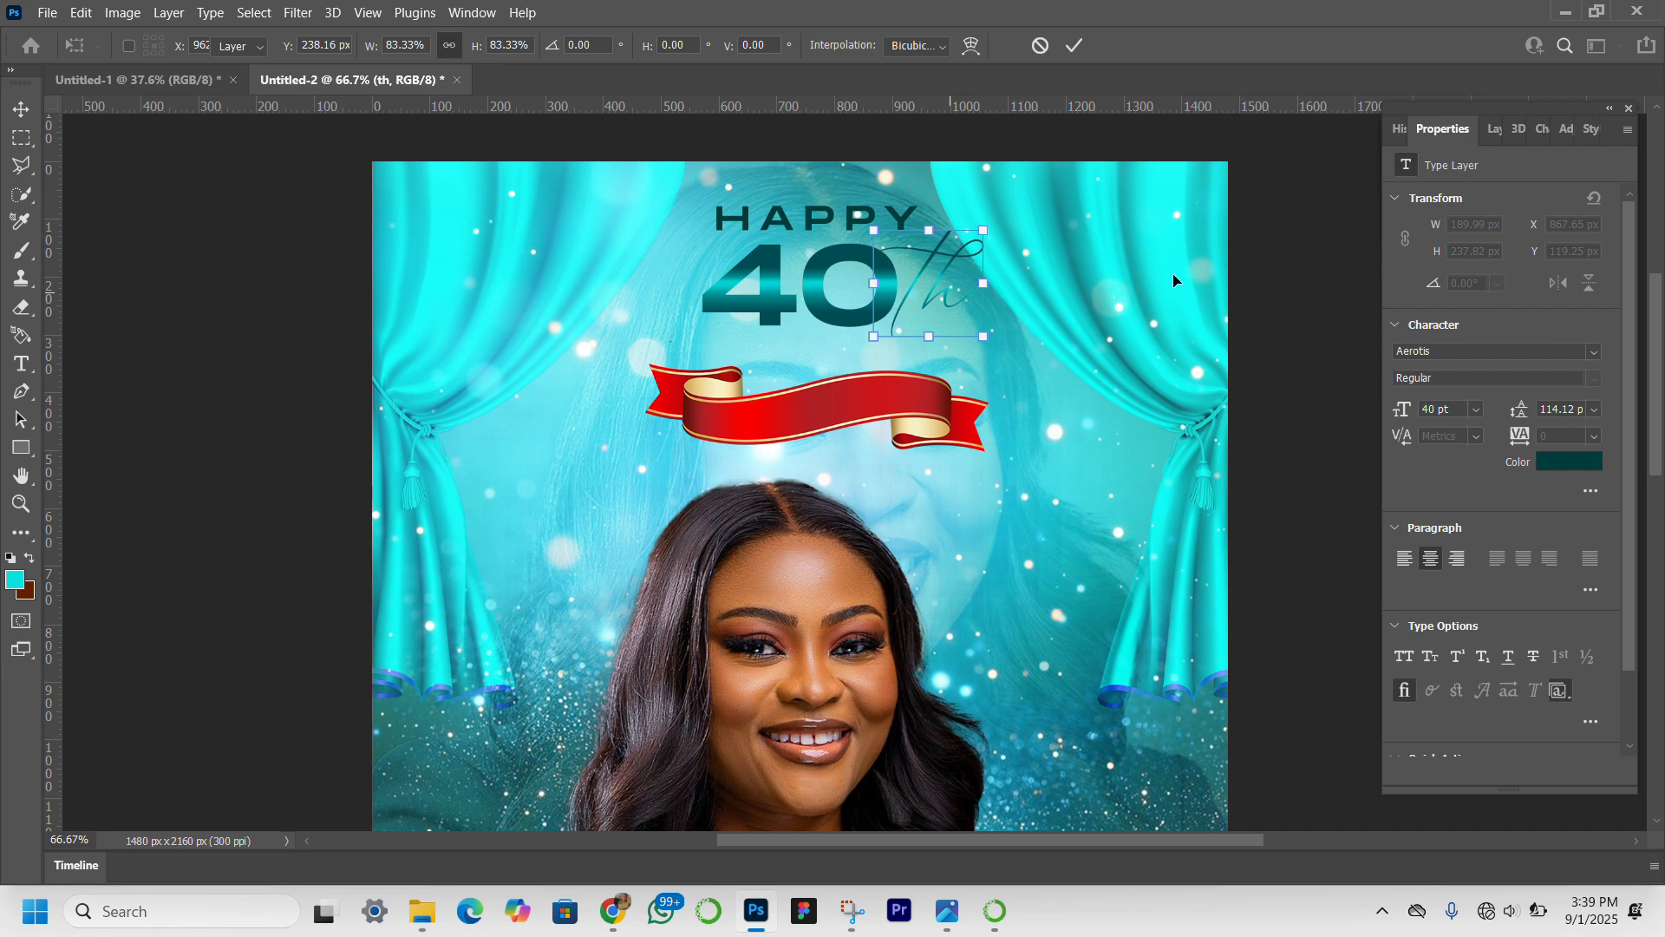
pyautogui.click(1277, 538)
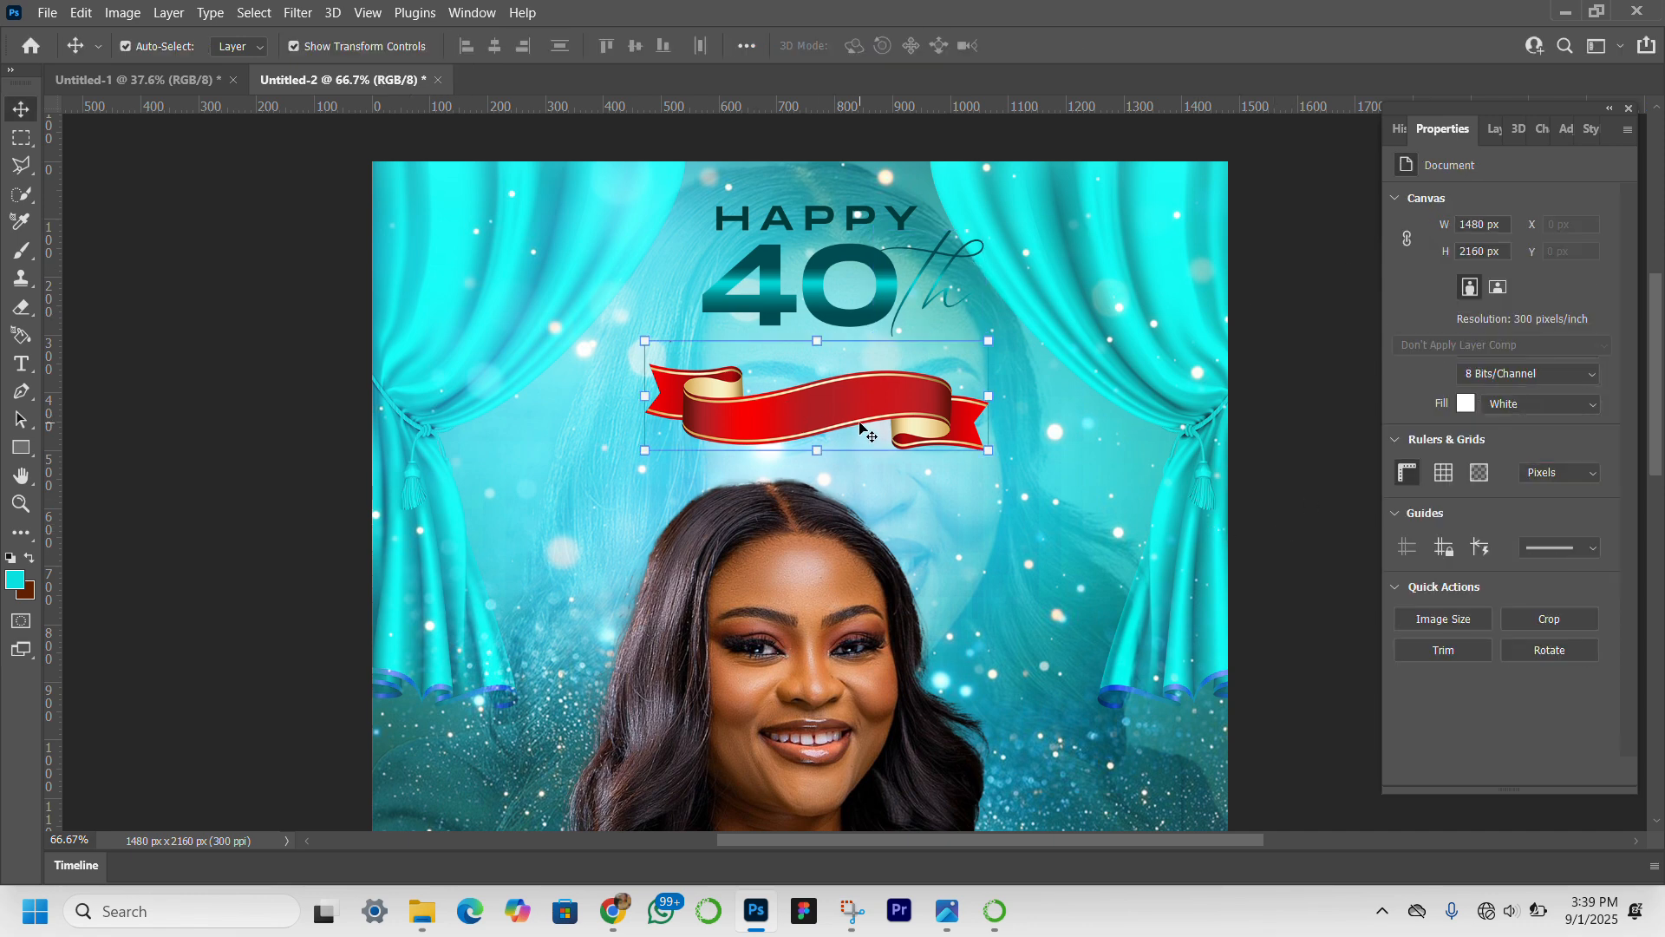
# Raise the red ribbon closer to "40" and place a copy of "HAPPY" on it, reworded as "birthday".
pyautogui.moveTo(861, 426); pyautogui.dragTo(855, 397)
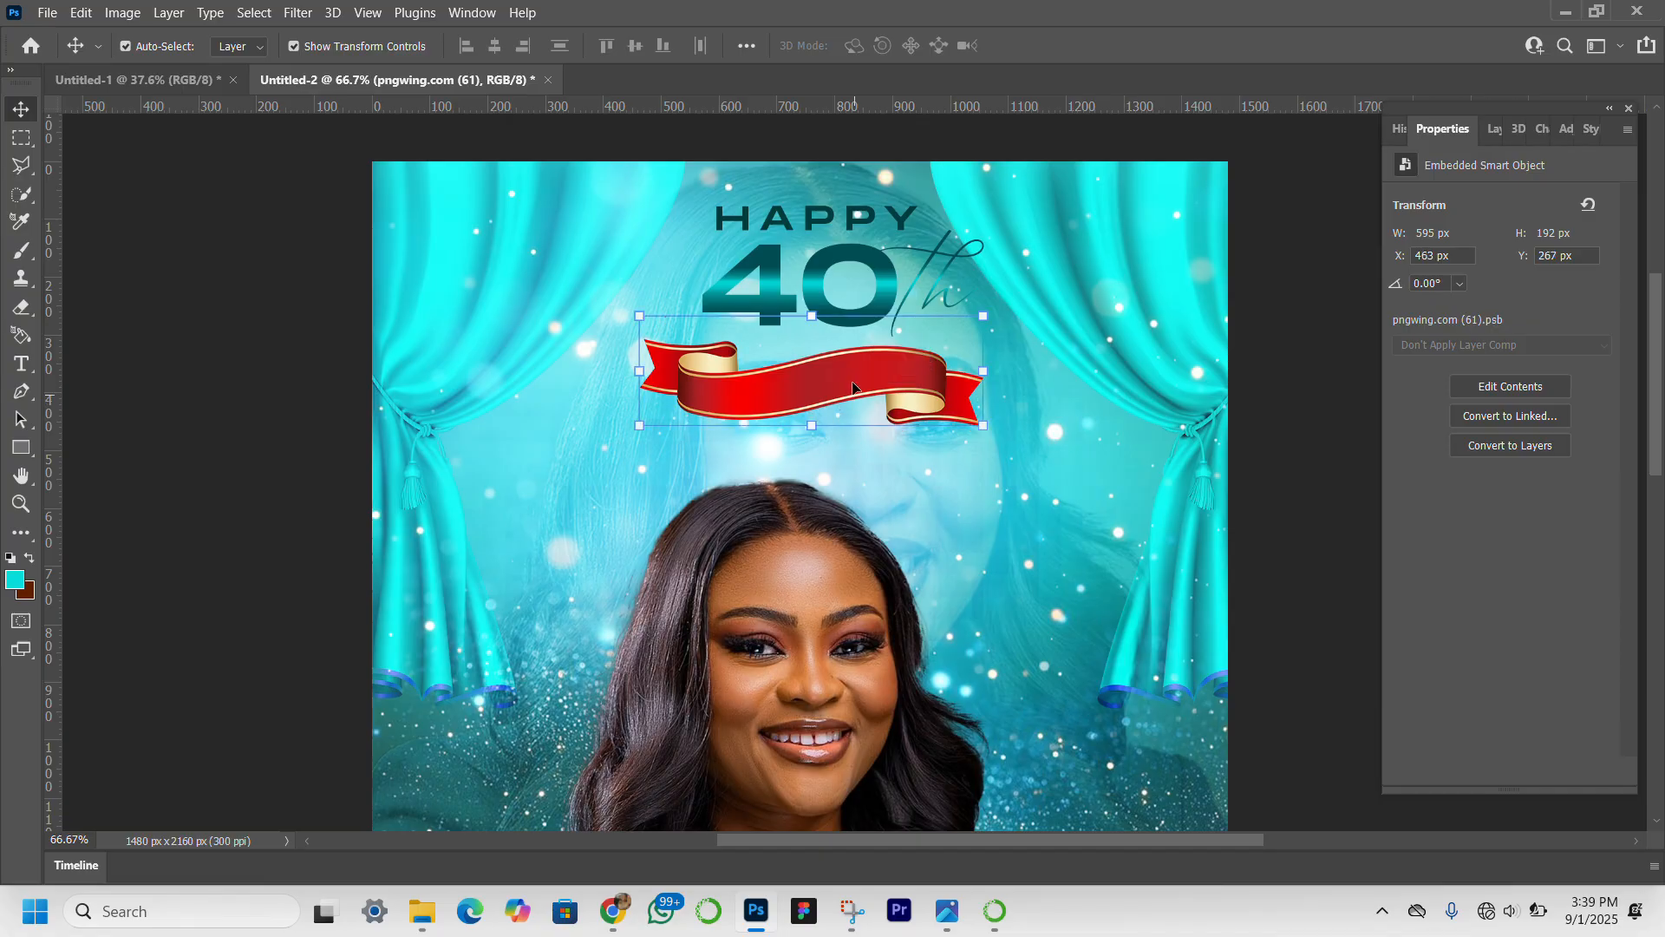
pyautogui.click(831, 216)
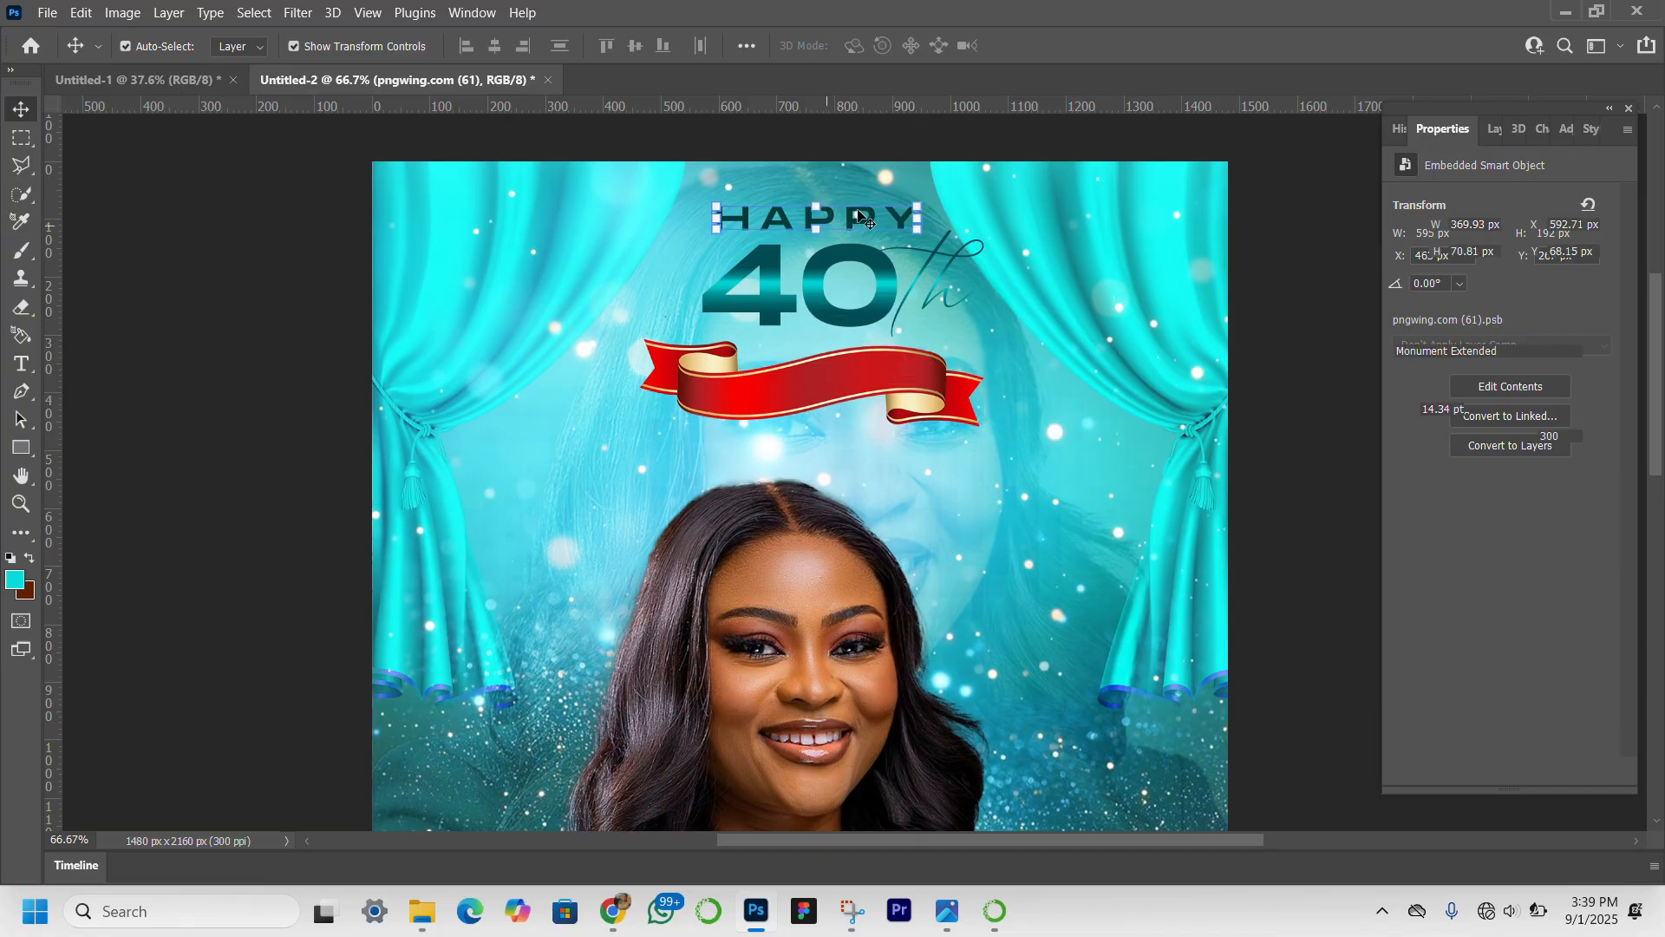
pyautogui.moveTo(856, 210); pyautogui.dragTo(857, 377)
pyautogui.doubleClick(856, 376)
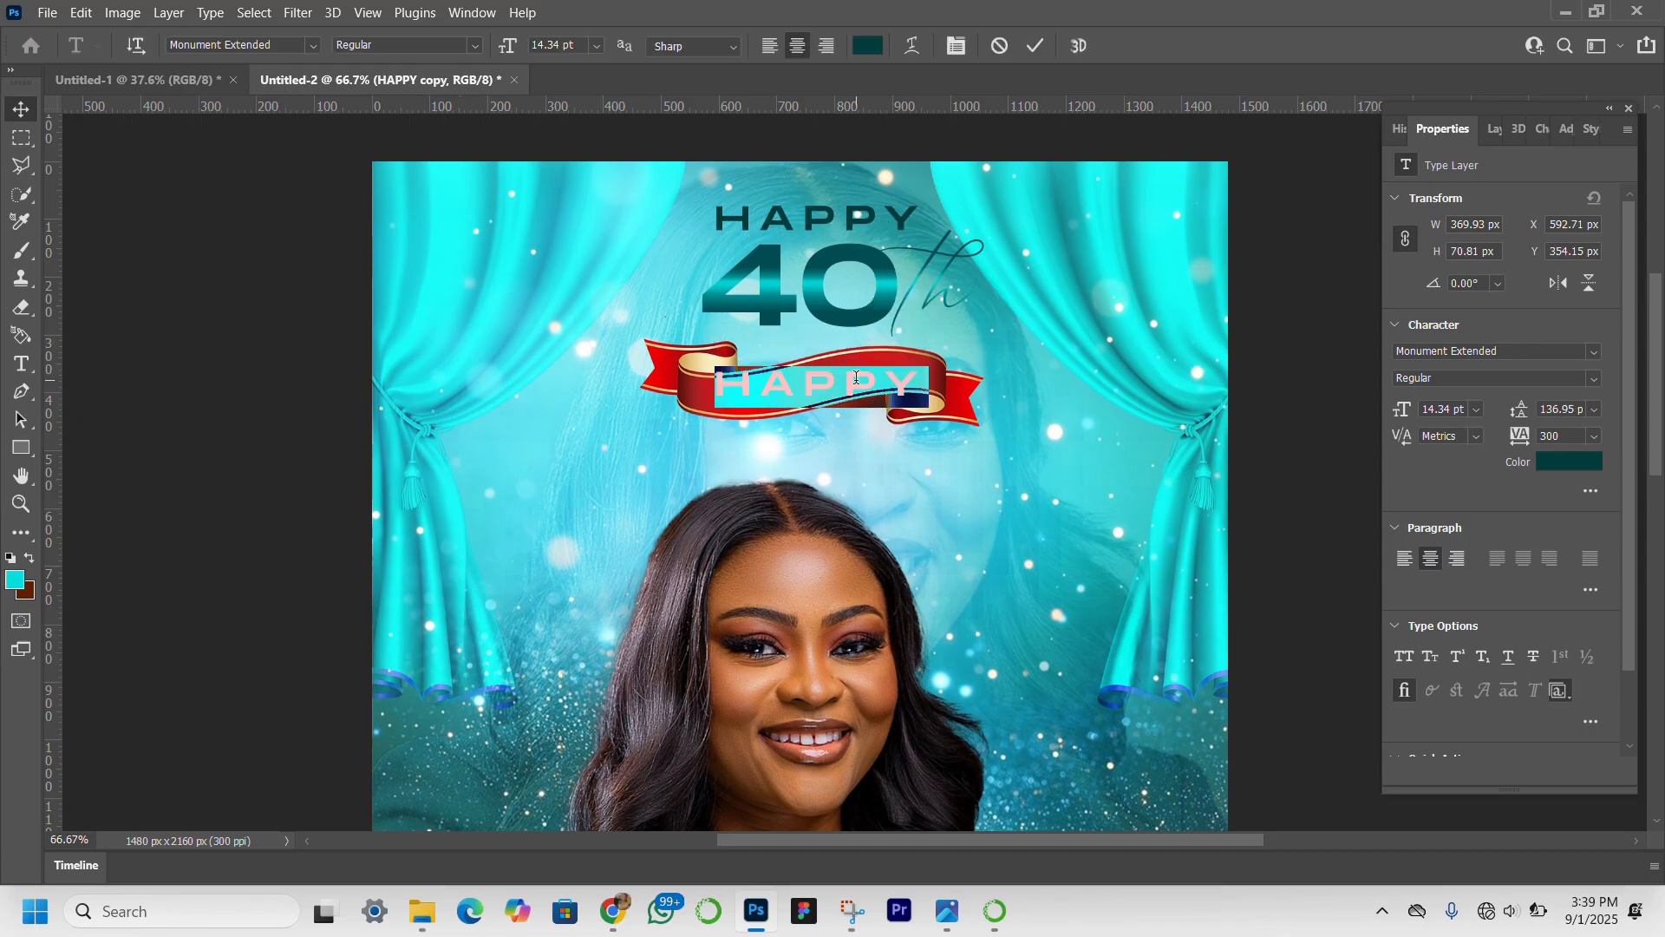
pyautogui.write('bir')
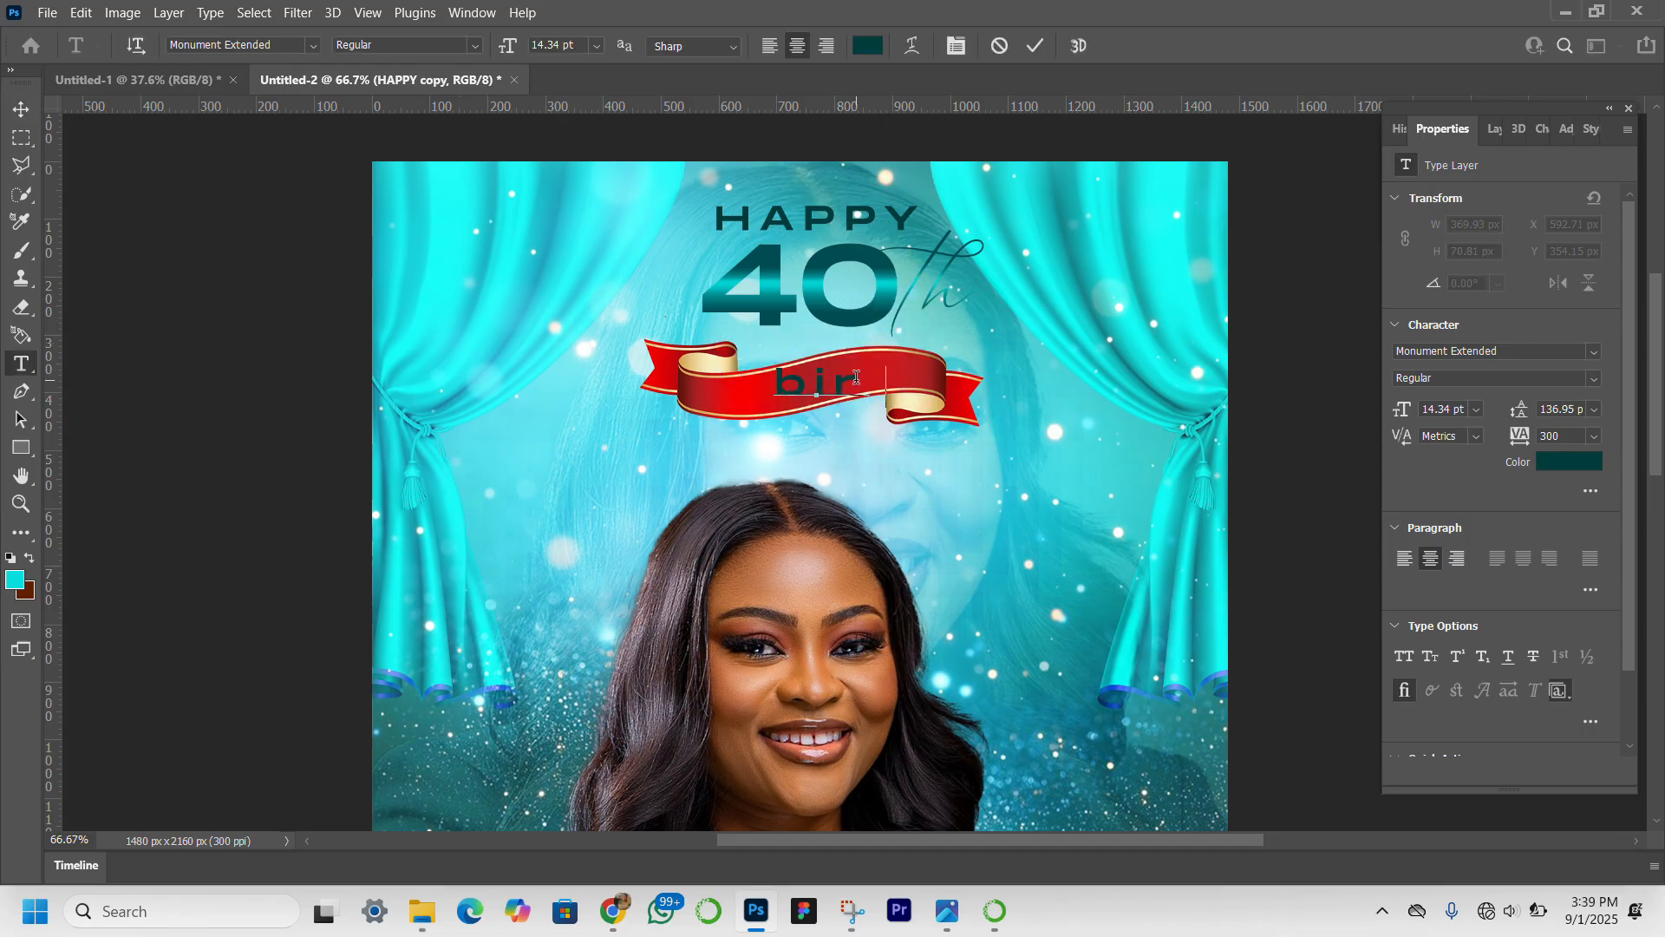
pyautogui.write('thday')
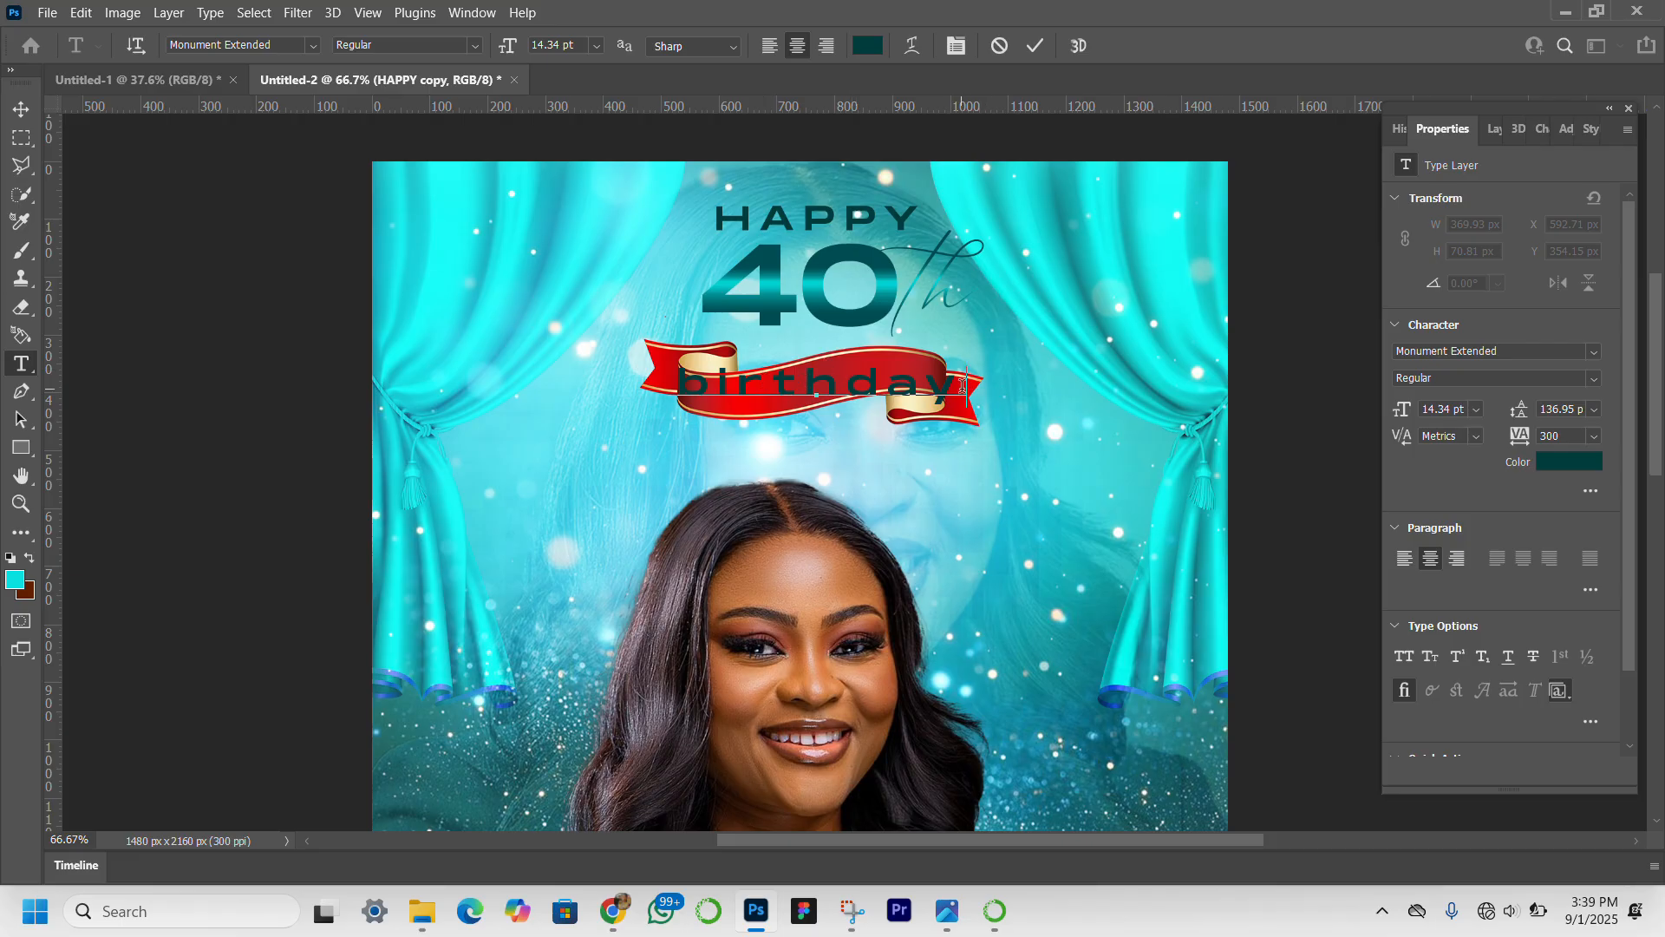
# Set the ribbon text "birthday" in all caps with tracking 0.
pyautogui.moveTo(963, 388); pyautogui.dragTo(675, 387)
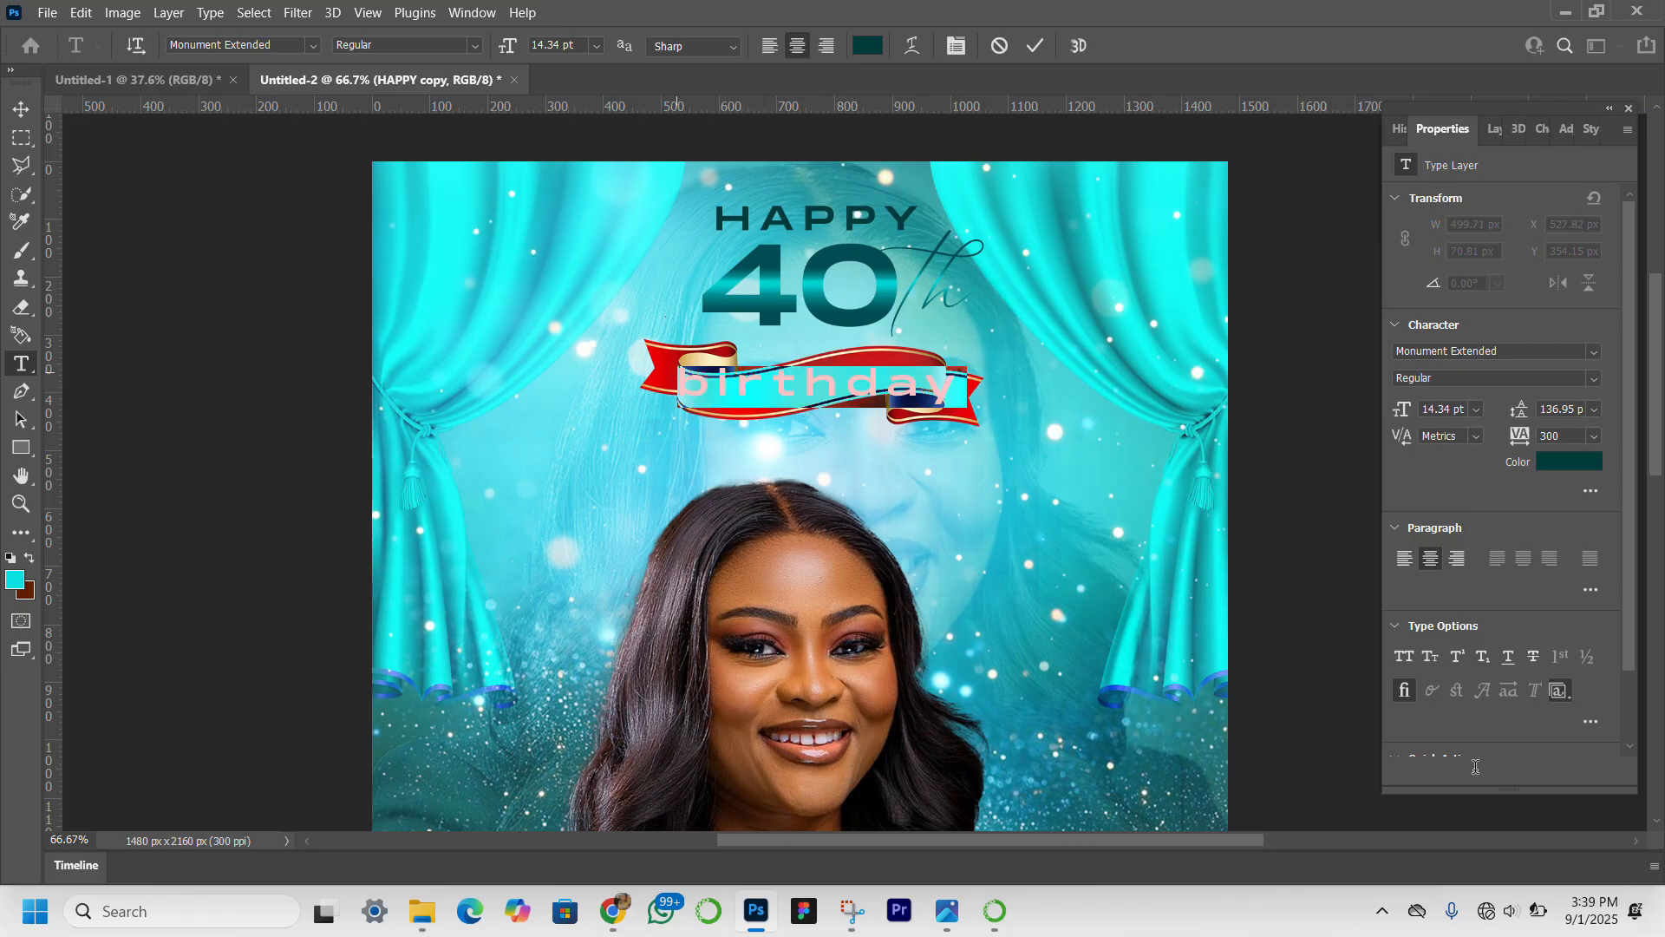
pyautogui.click(1416, 650)
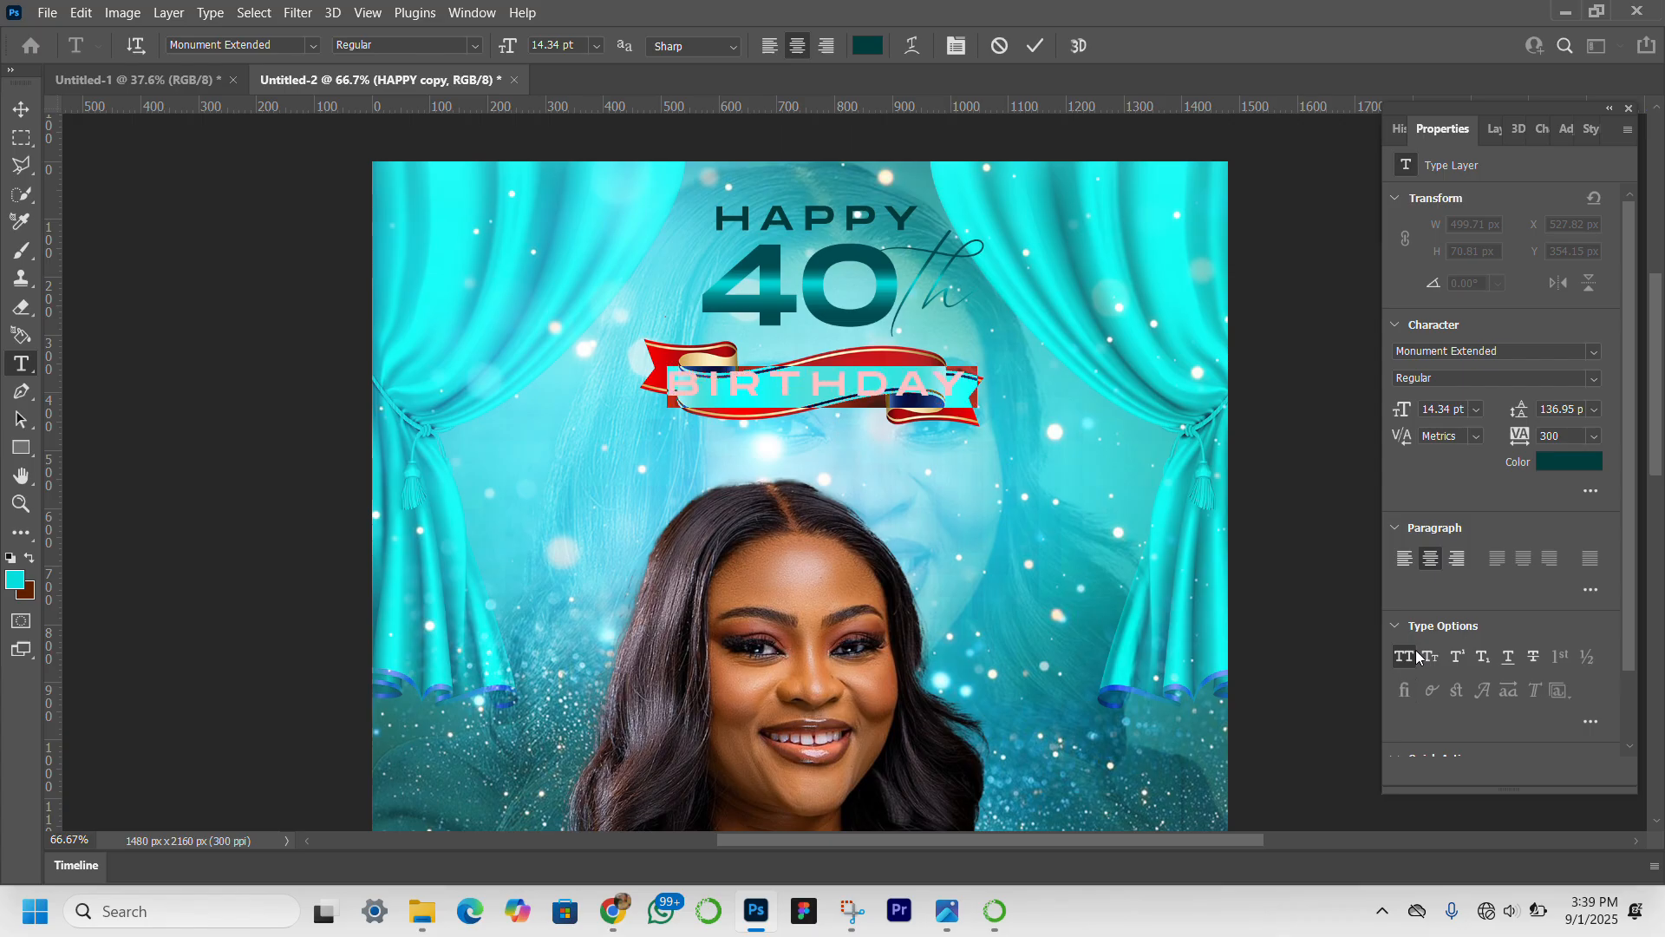
pyautogui.click(1563, 436)
pyautogui.write('0')
pyautogui.press('Return')
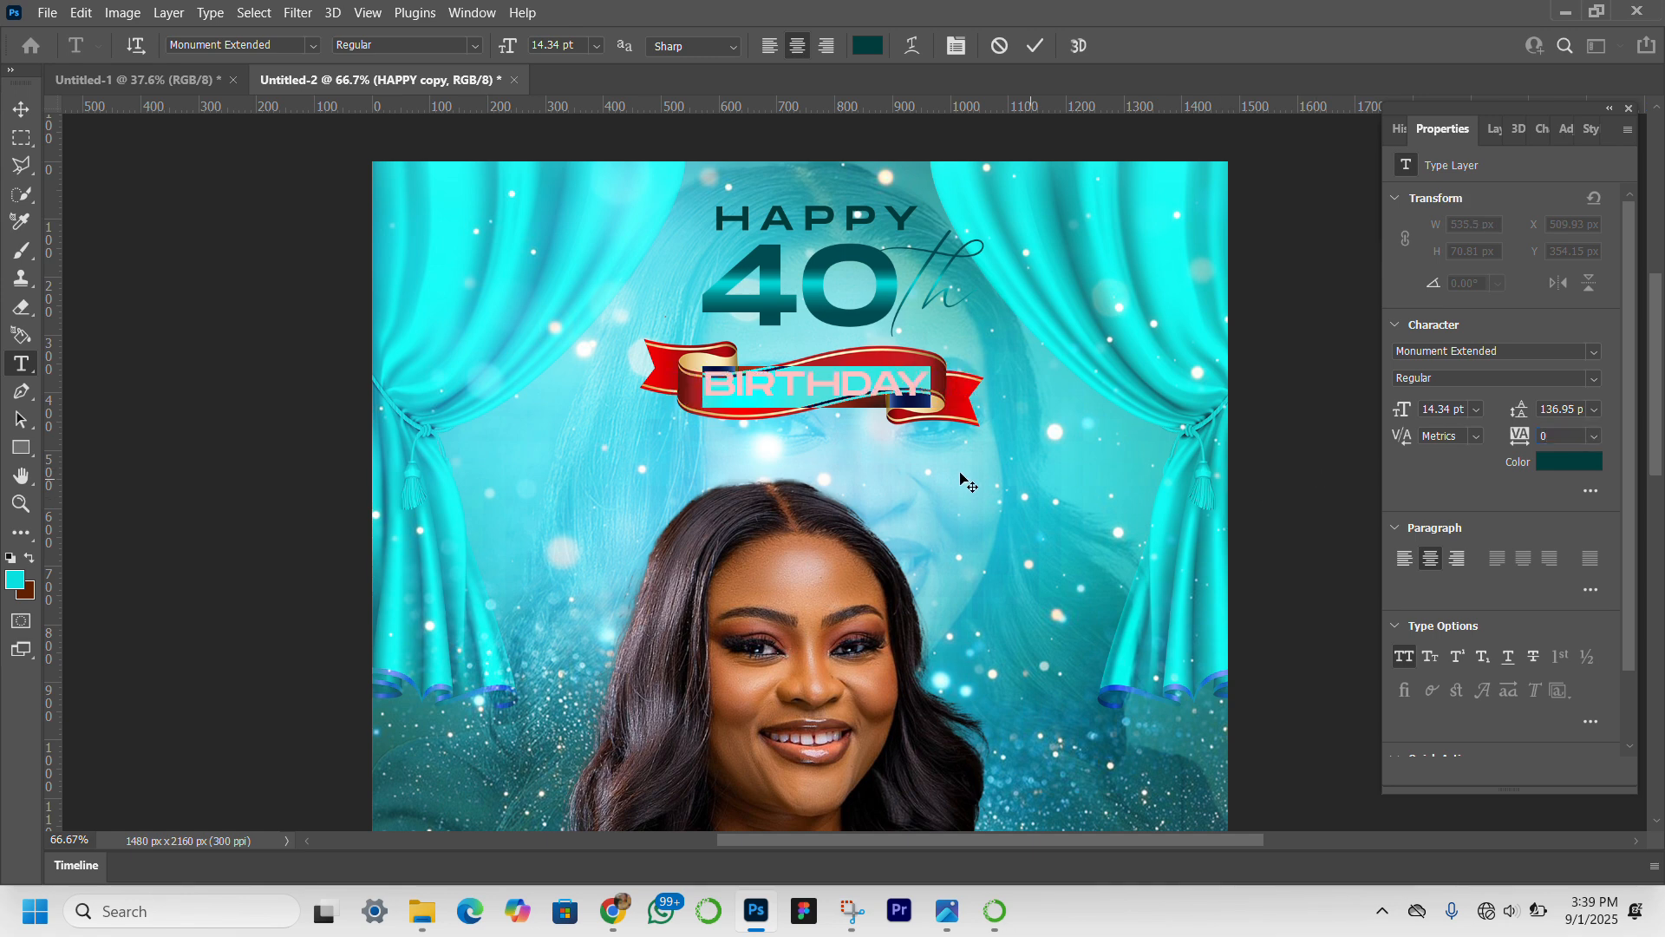
pyautogui.hotkey('ctrl', 'Return')
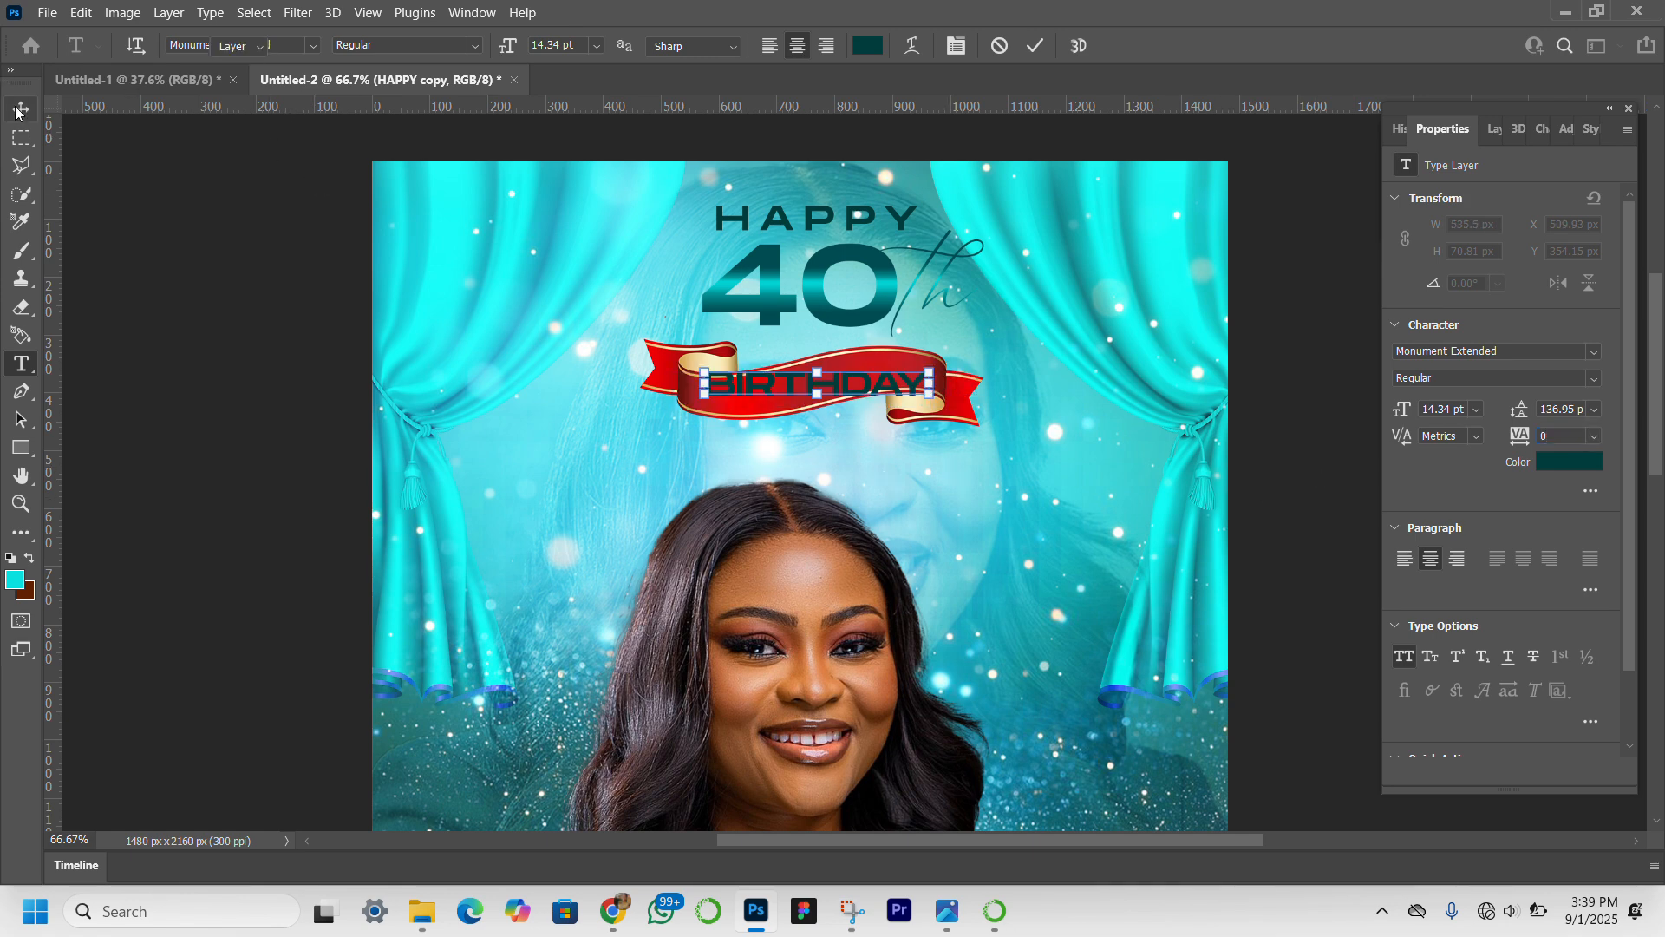
# Shift "BIRTHDAY" slightly left on the ribbon and set its text color to white (ffffff).
pyautogui.press('v')
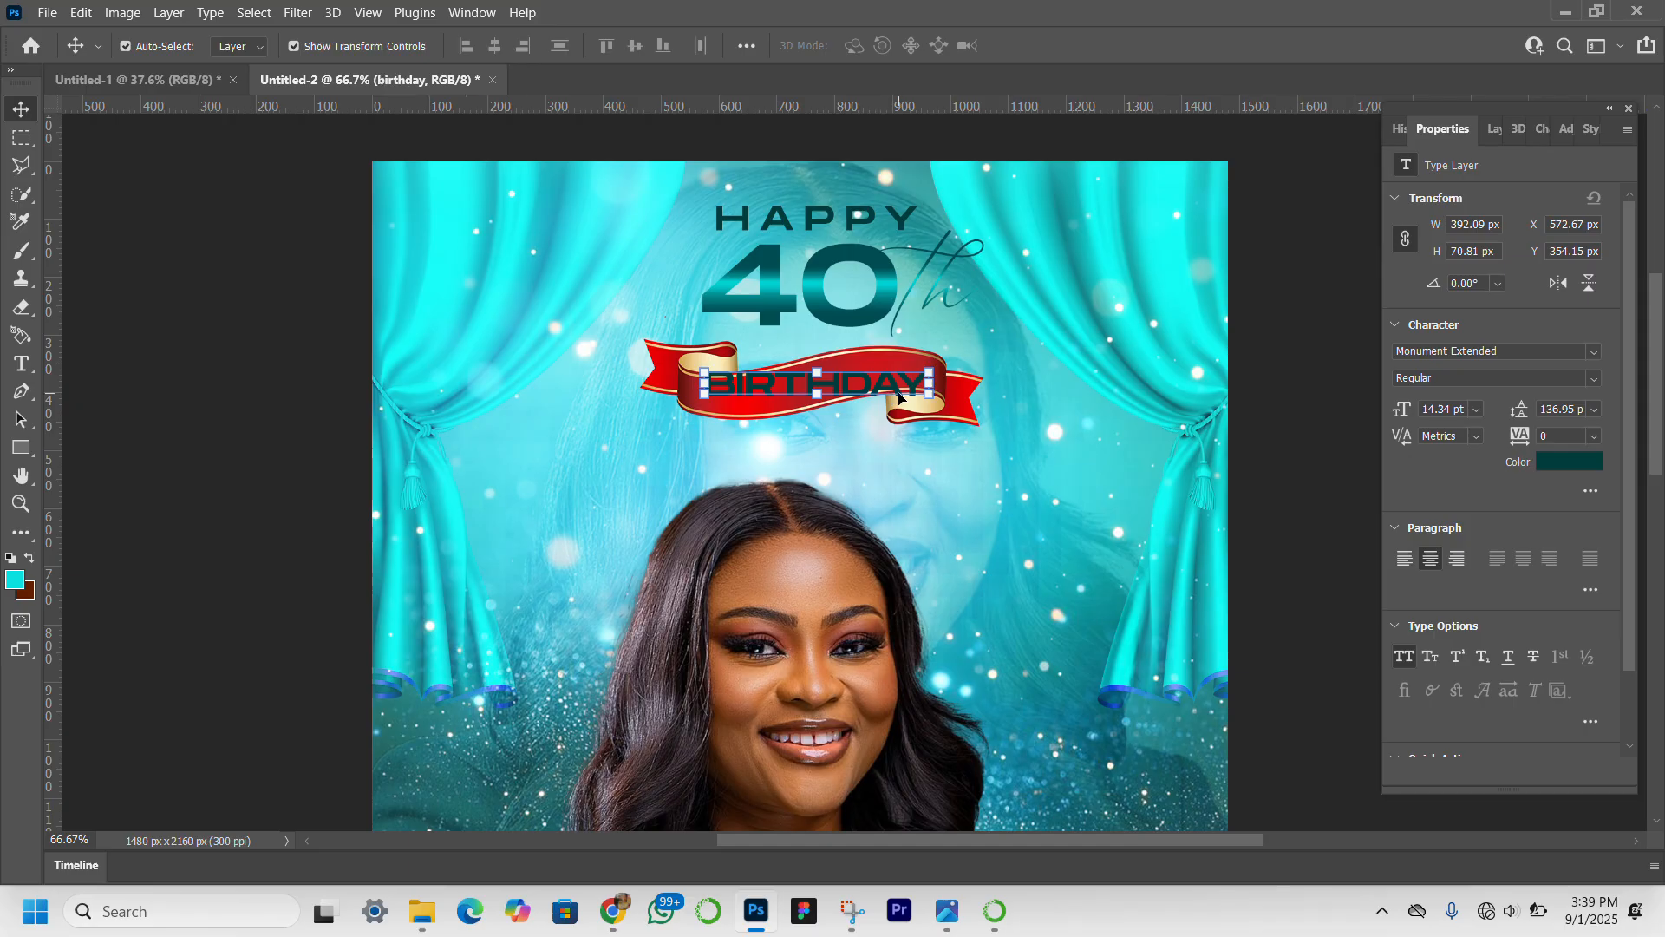
pyautogui.moveTo(902, 396); pyautogui.dragTo(894, 393)
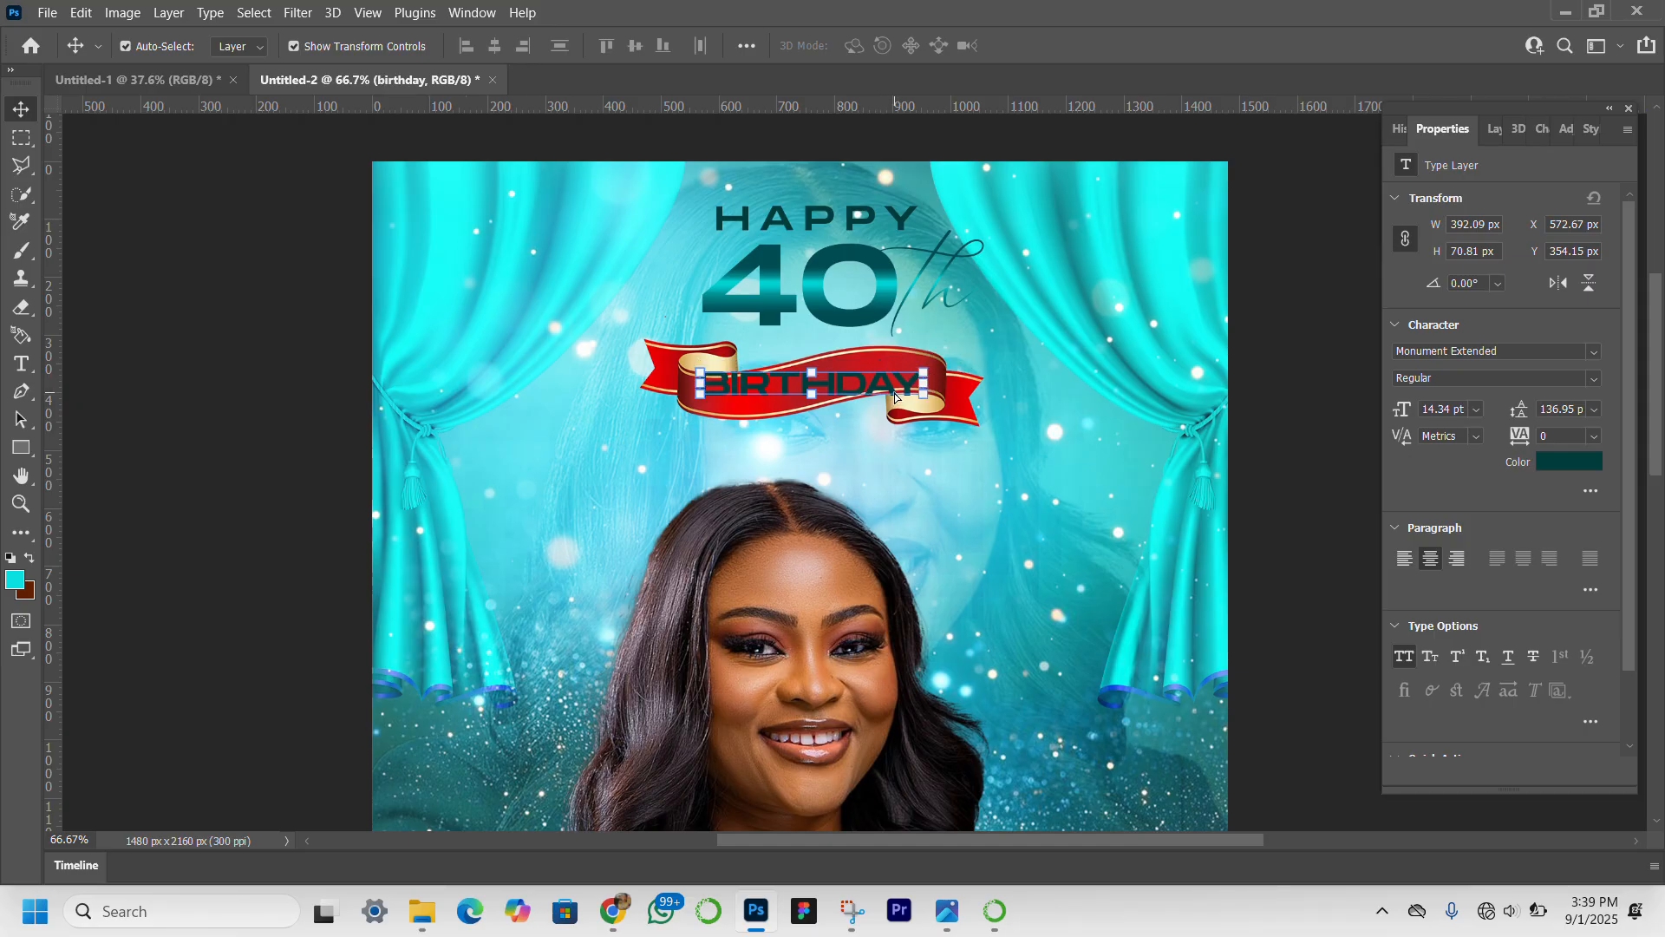
pyautogui.click(1567, 462)
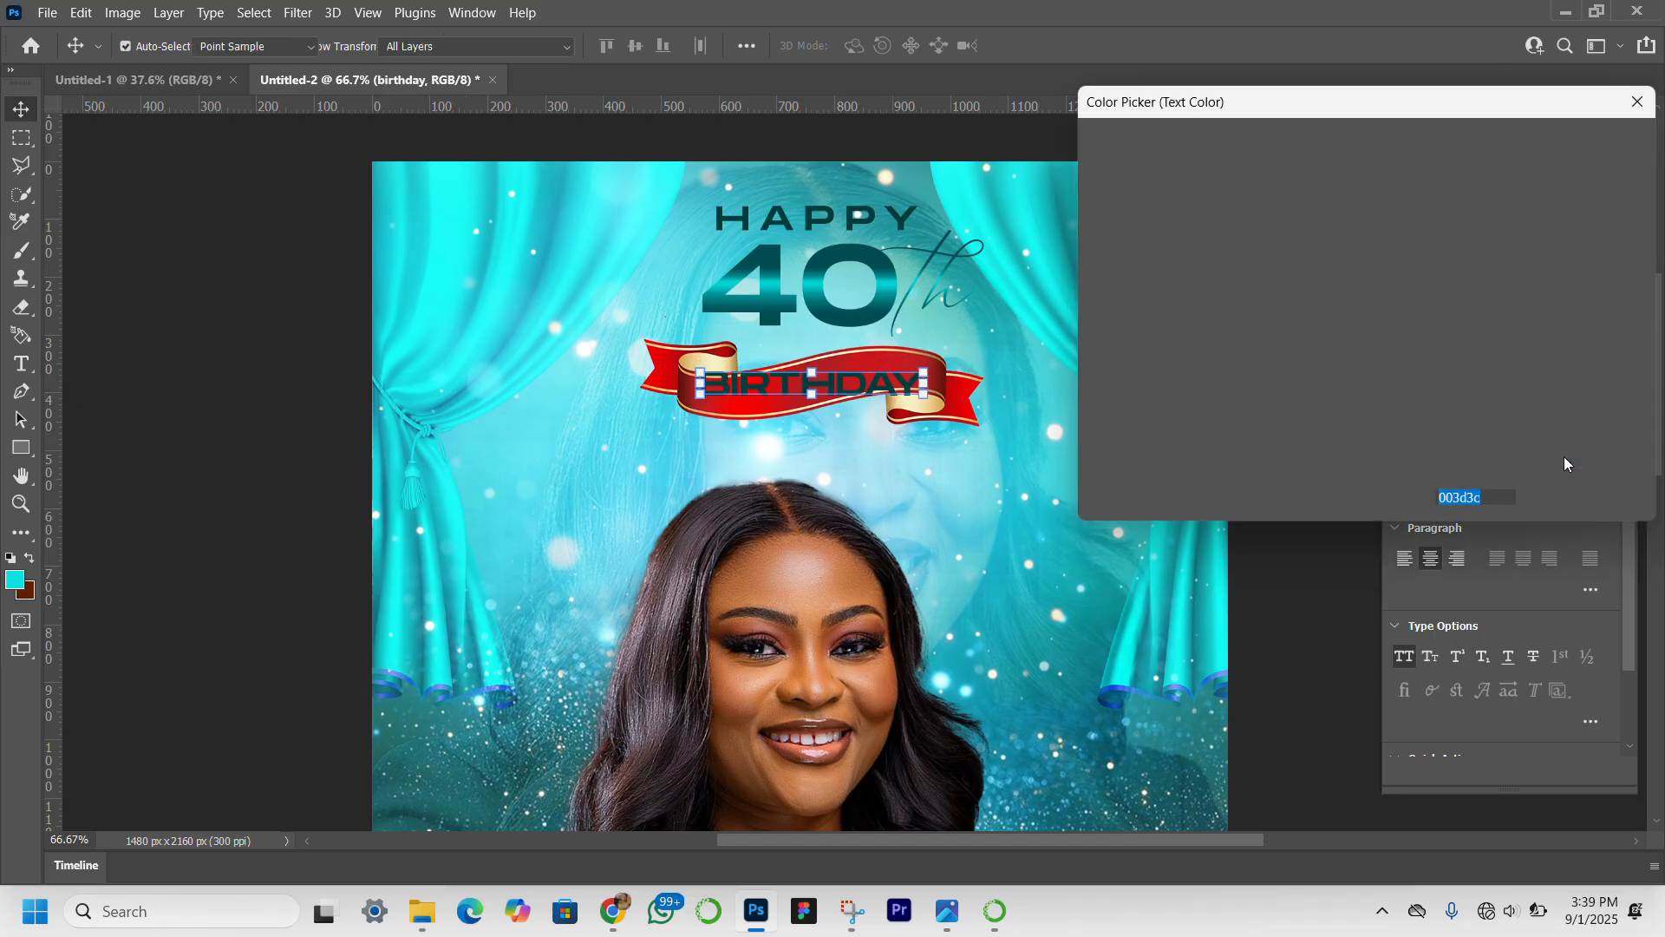
pyautogui.click(1091, 154)
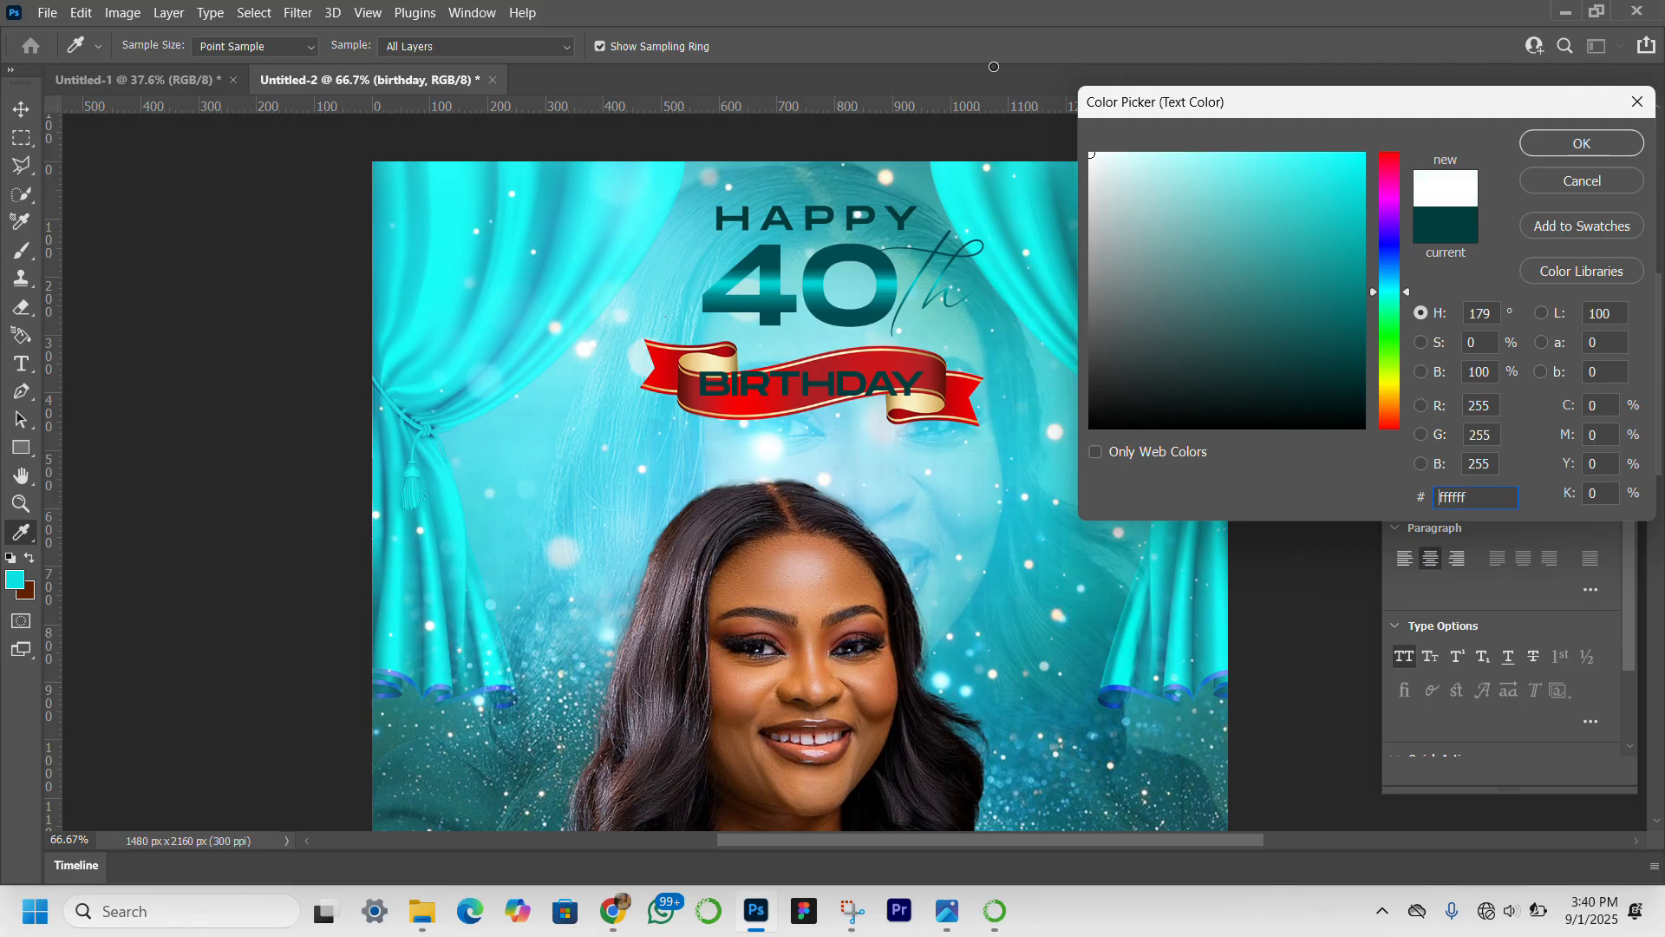
pyautogui.click(1575, 139)
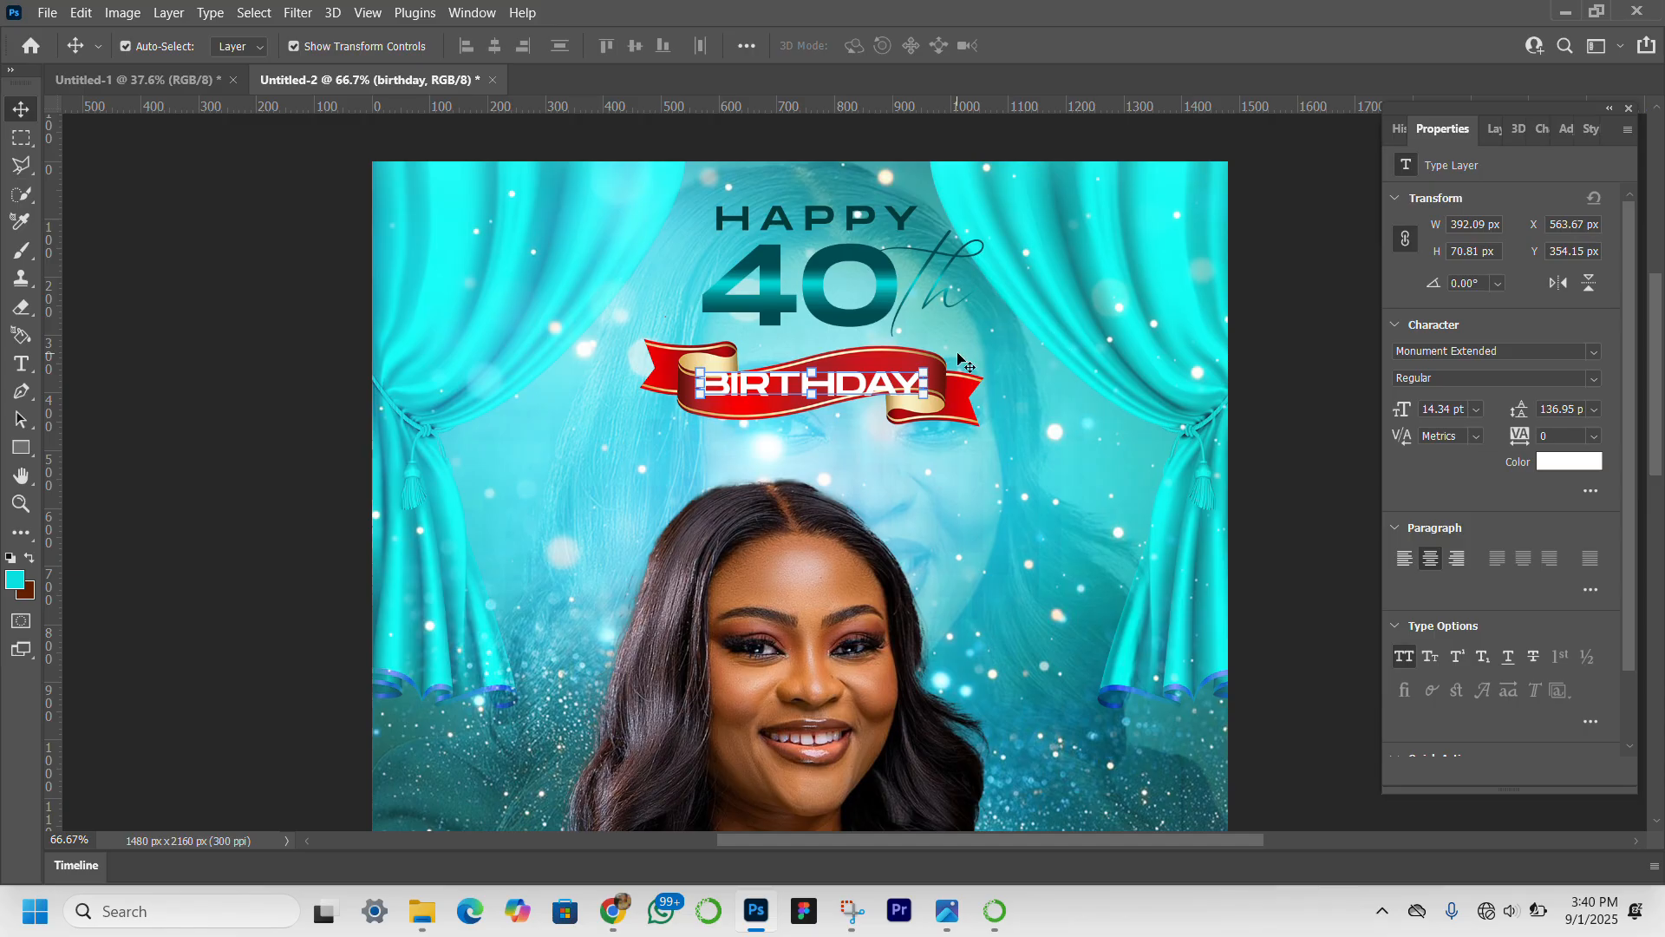
# Warp the "BIRTHDAY" text, trying the Wave and Flag styles before choosing Rise.
pyautogui.click(925, 386)
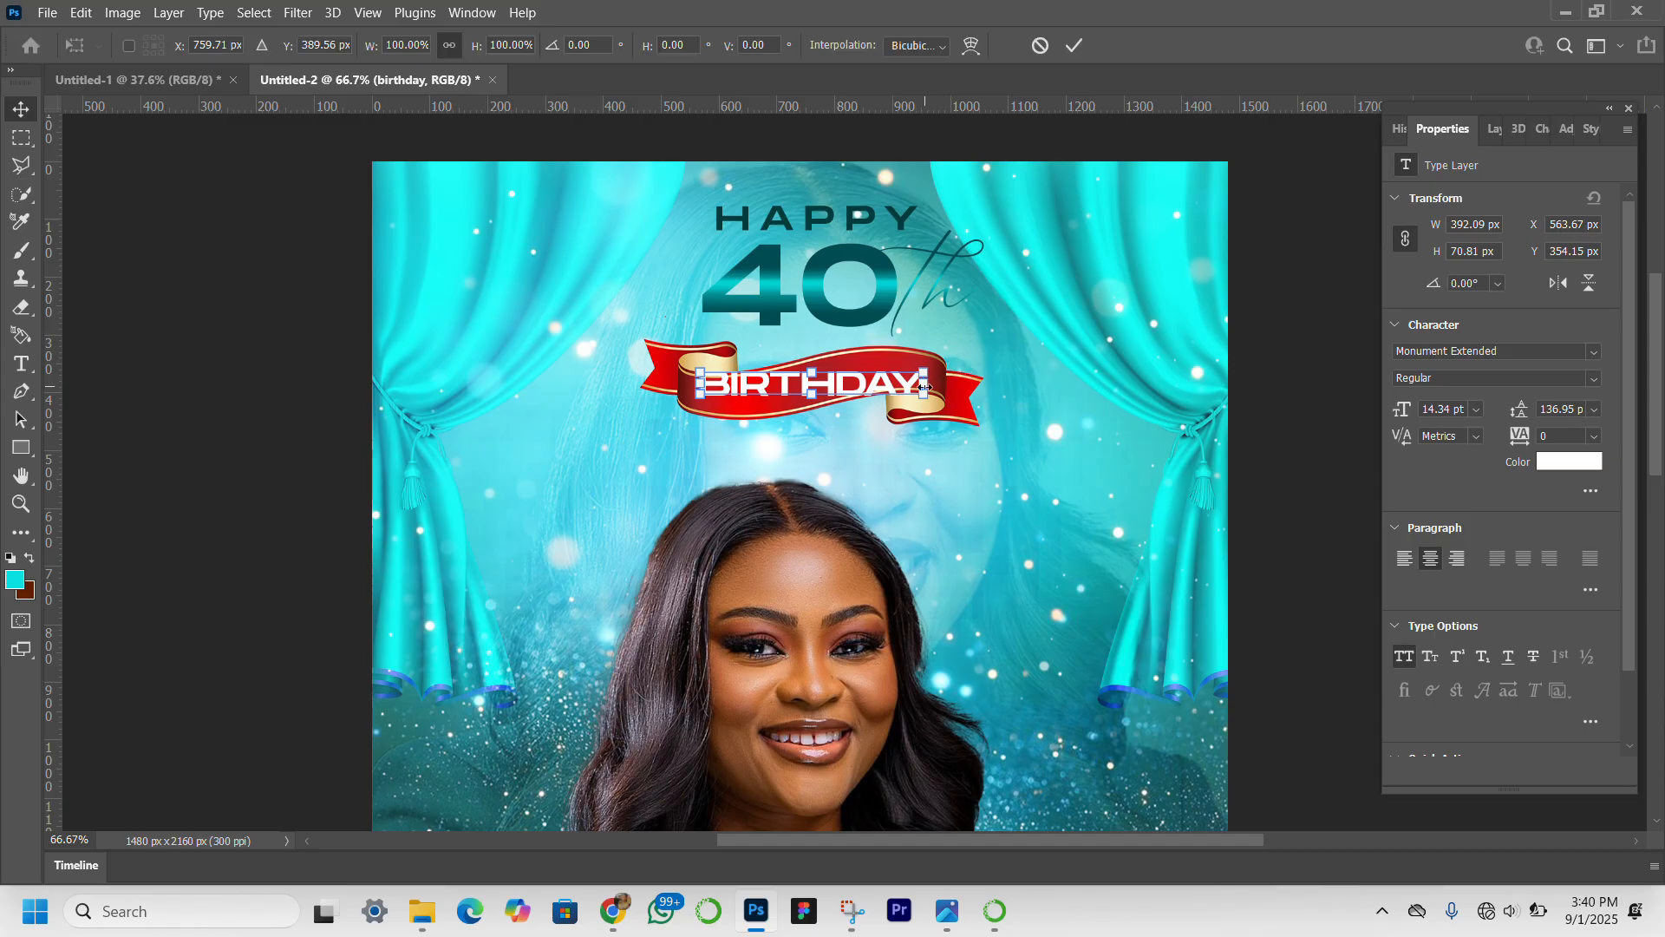
pyautogui.click(981, 50)
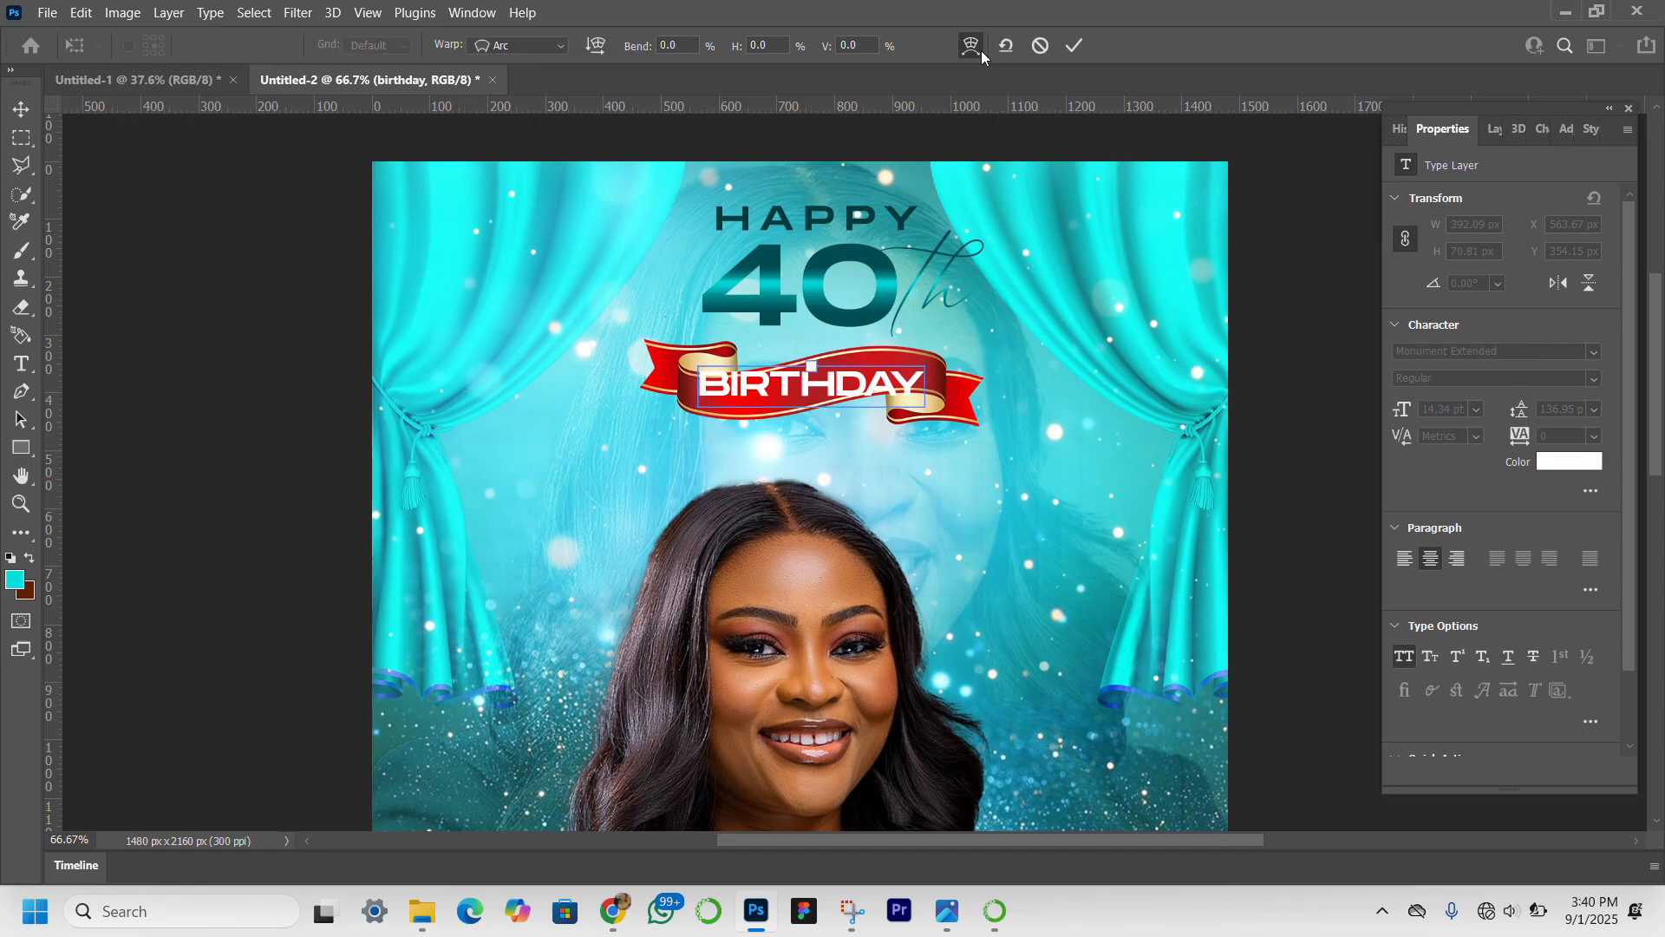
pyautogui.click(546, 50)
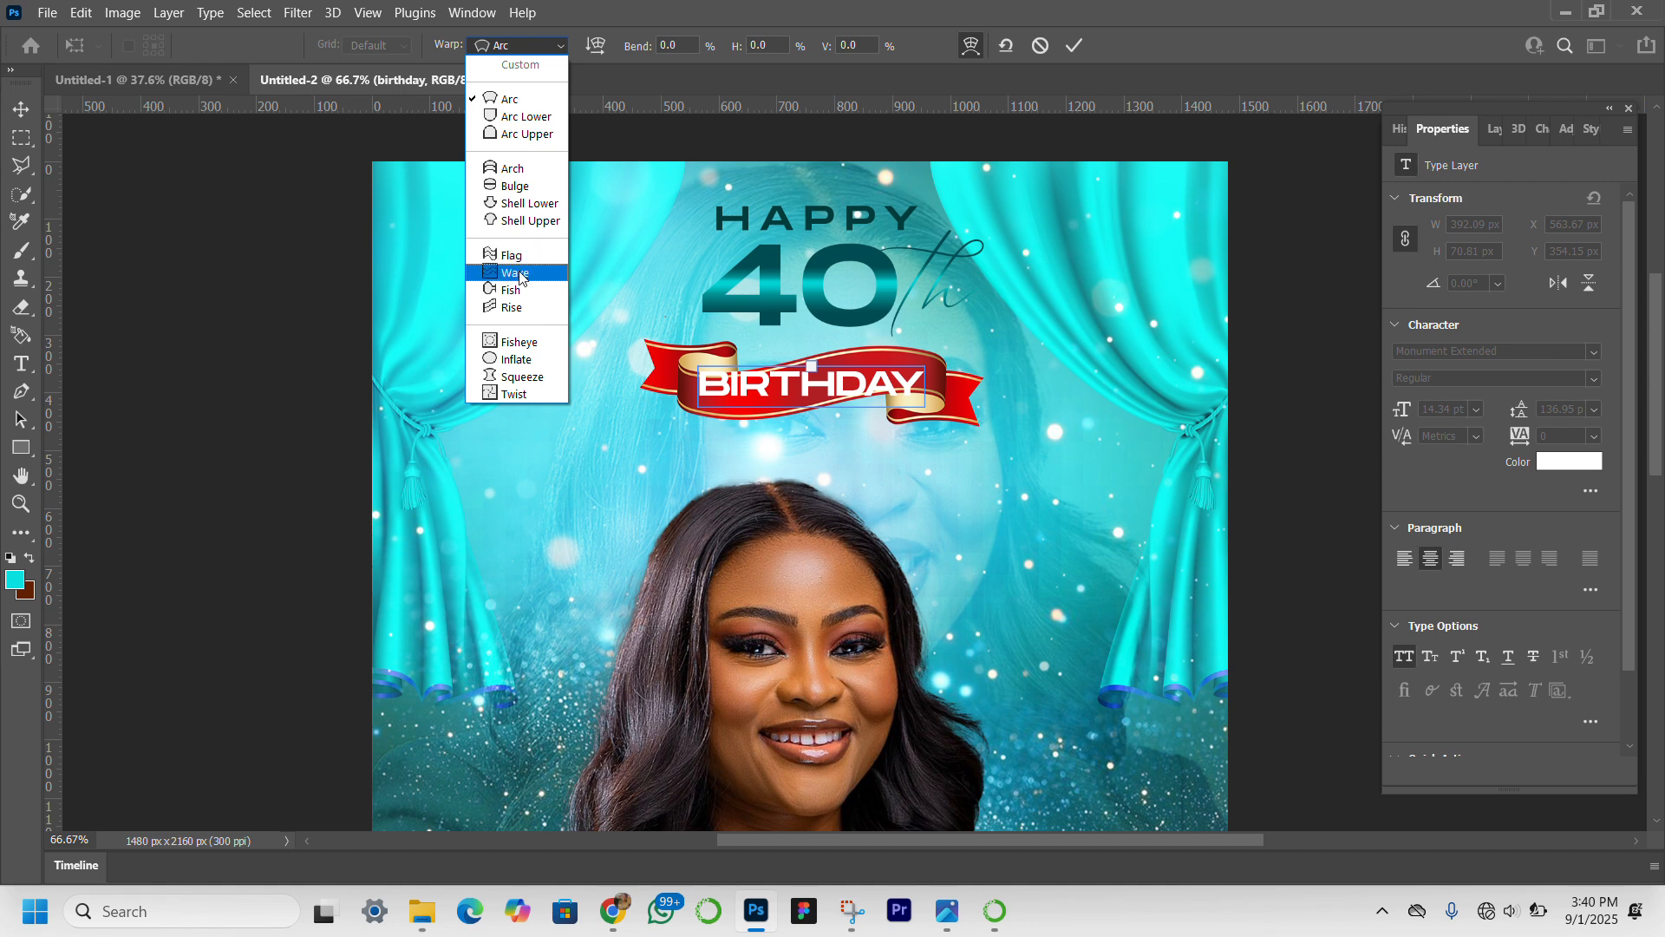
pyautogui.click(519, 273)
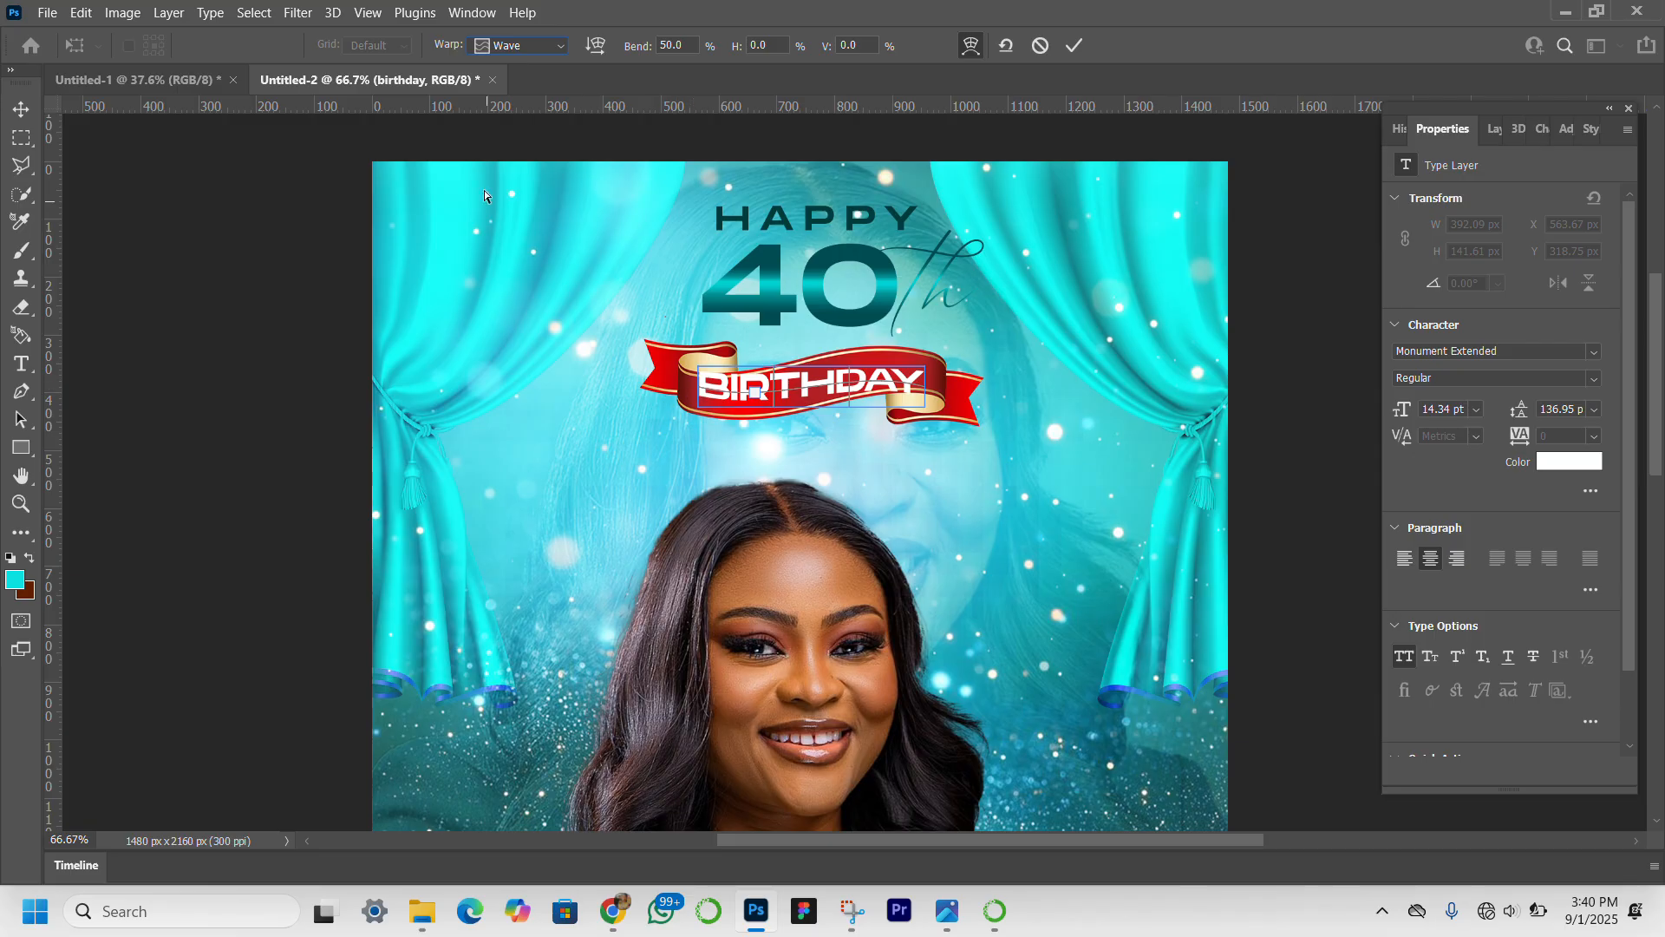
pyautogui.click(552, 49)
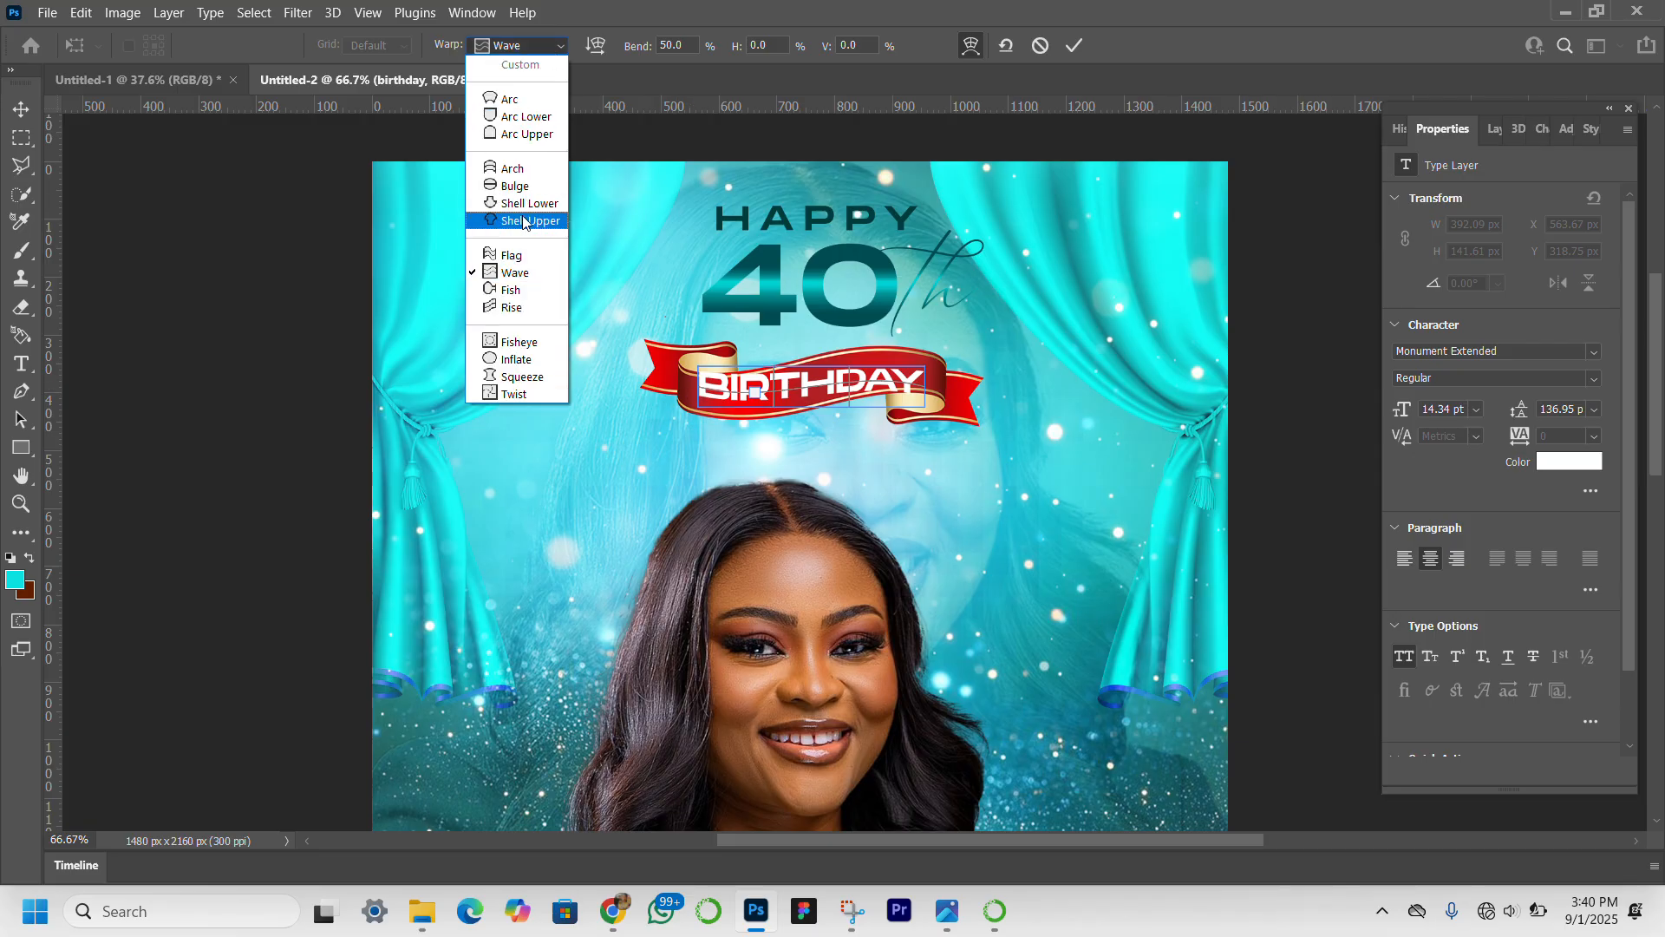
pyautogui.click(523, 248)
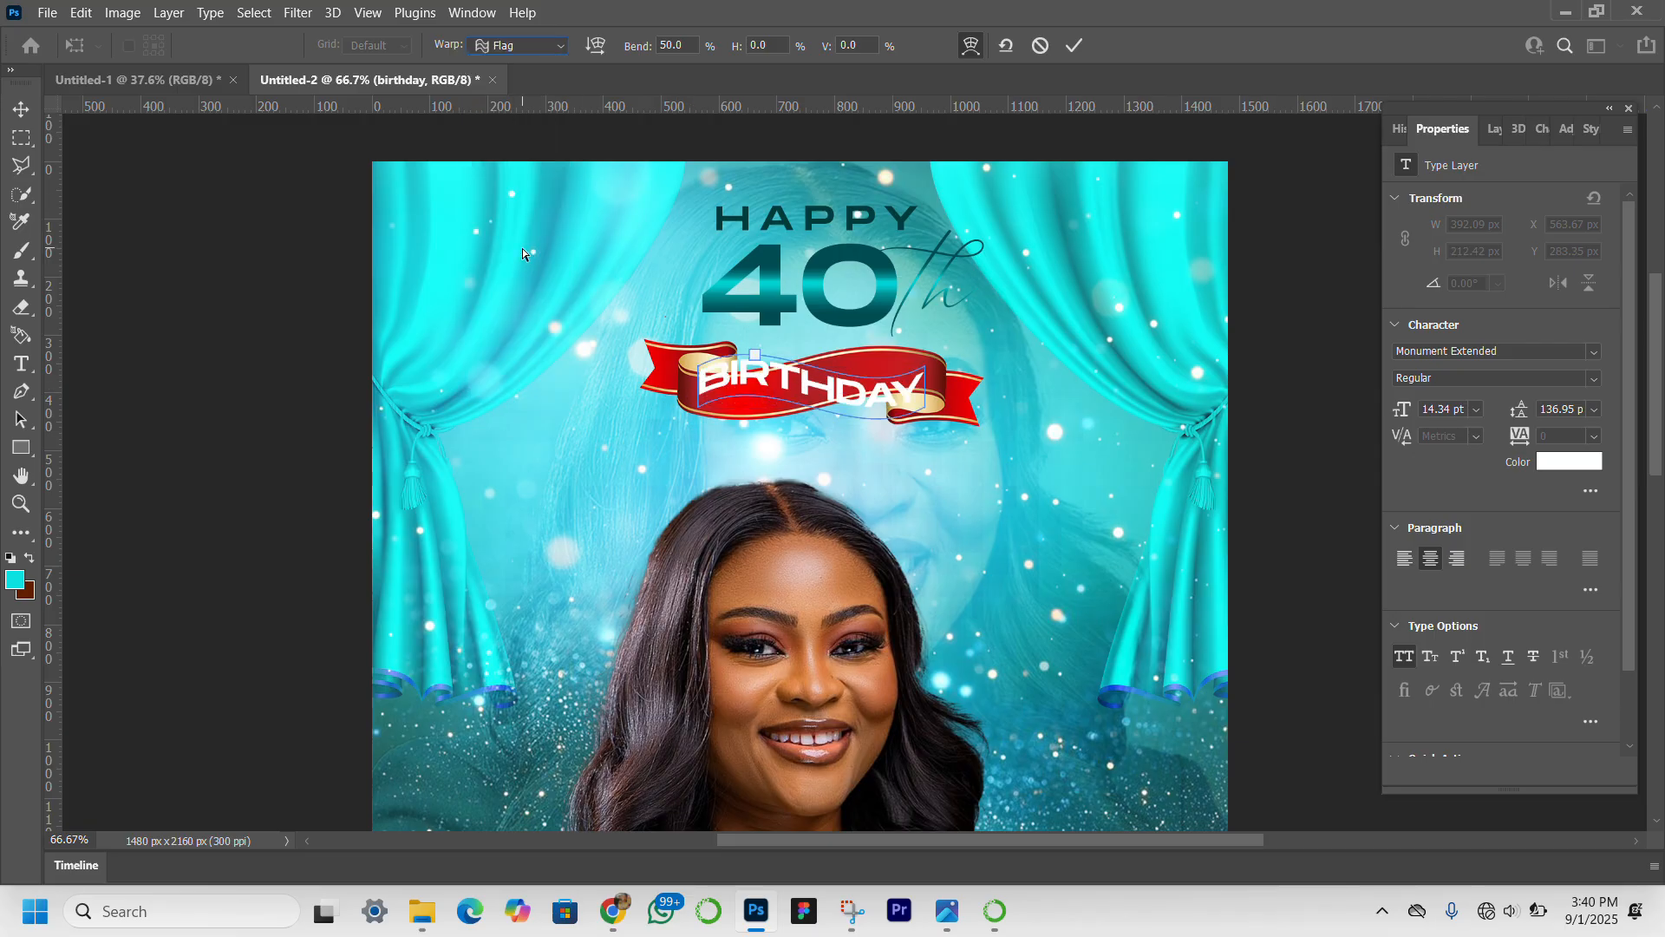
pyautogui.click(554, 50)
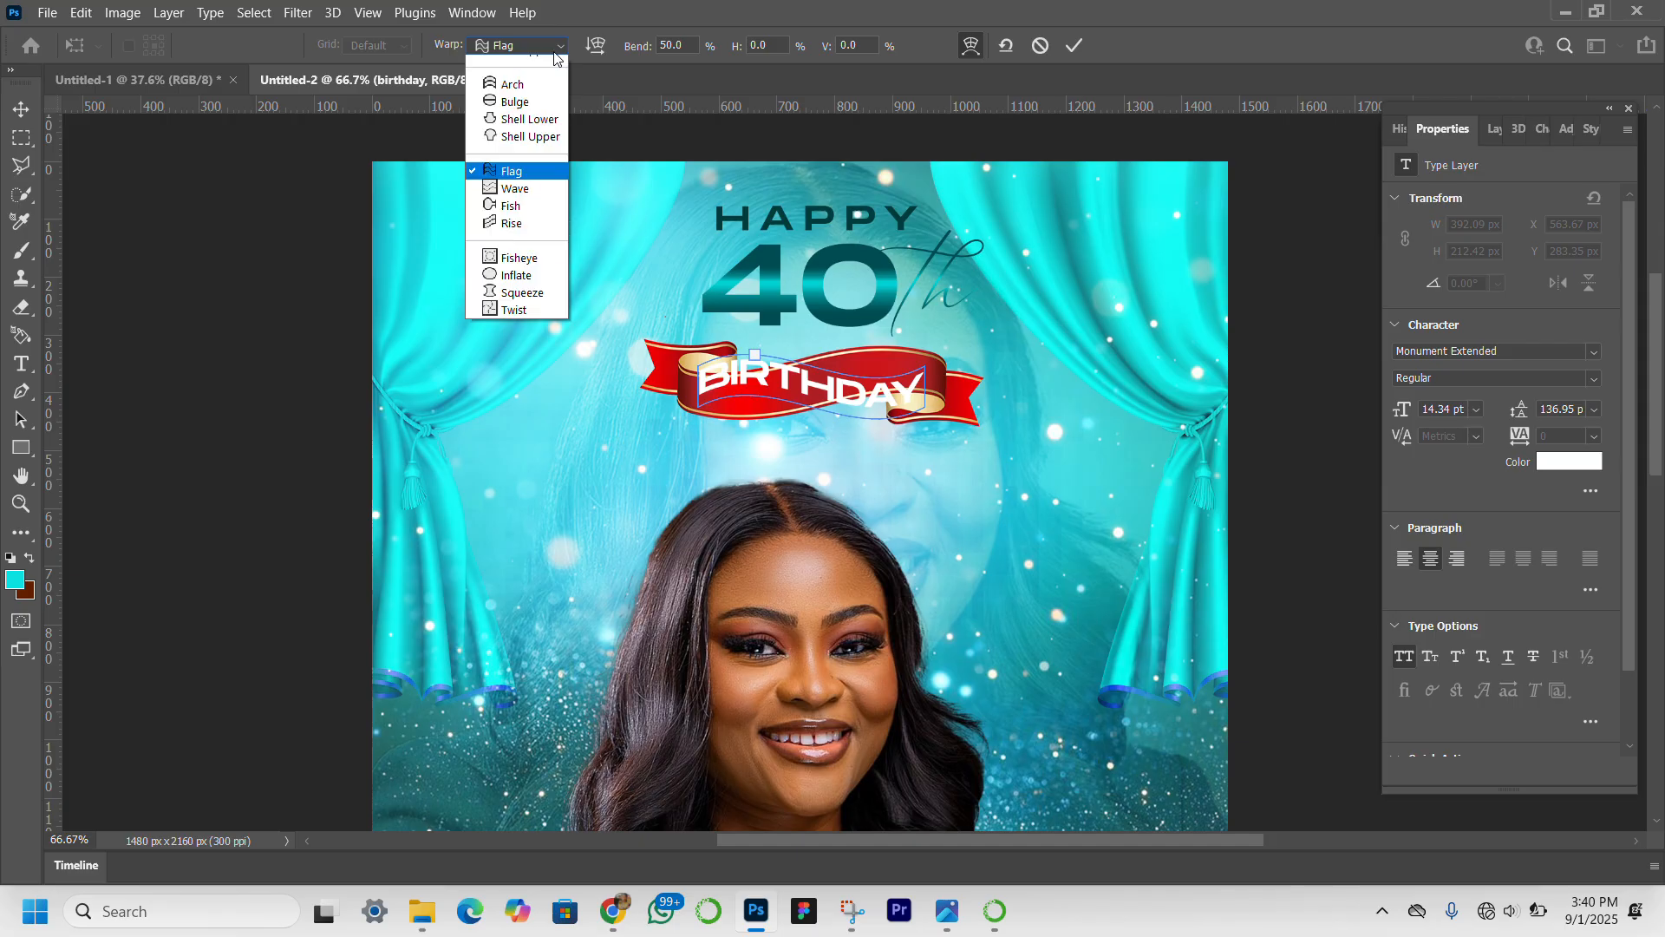
pyautogui.click(521, 314)
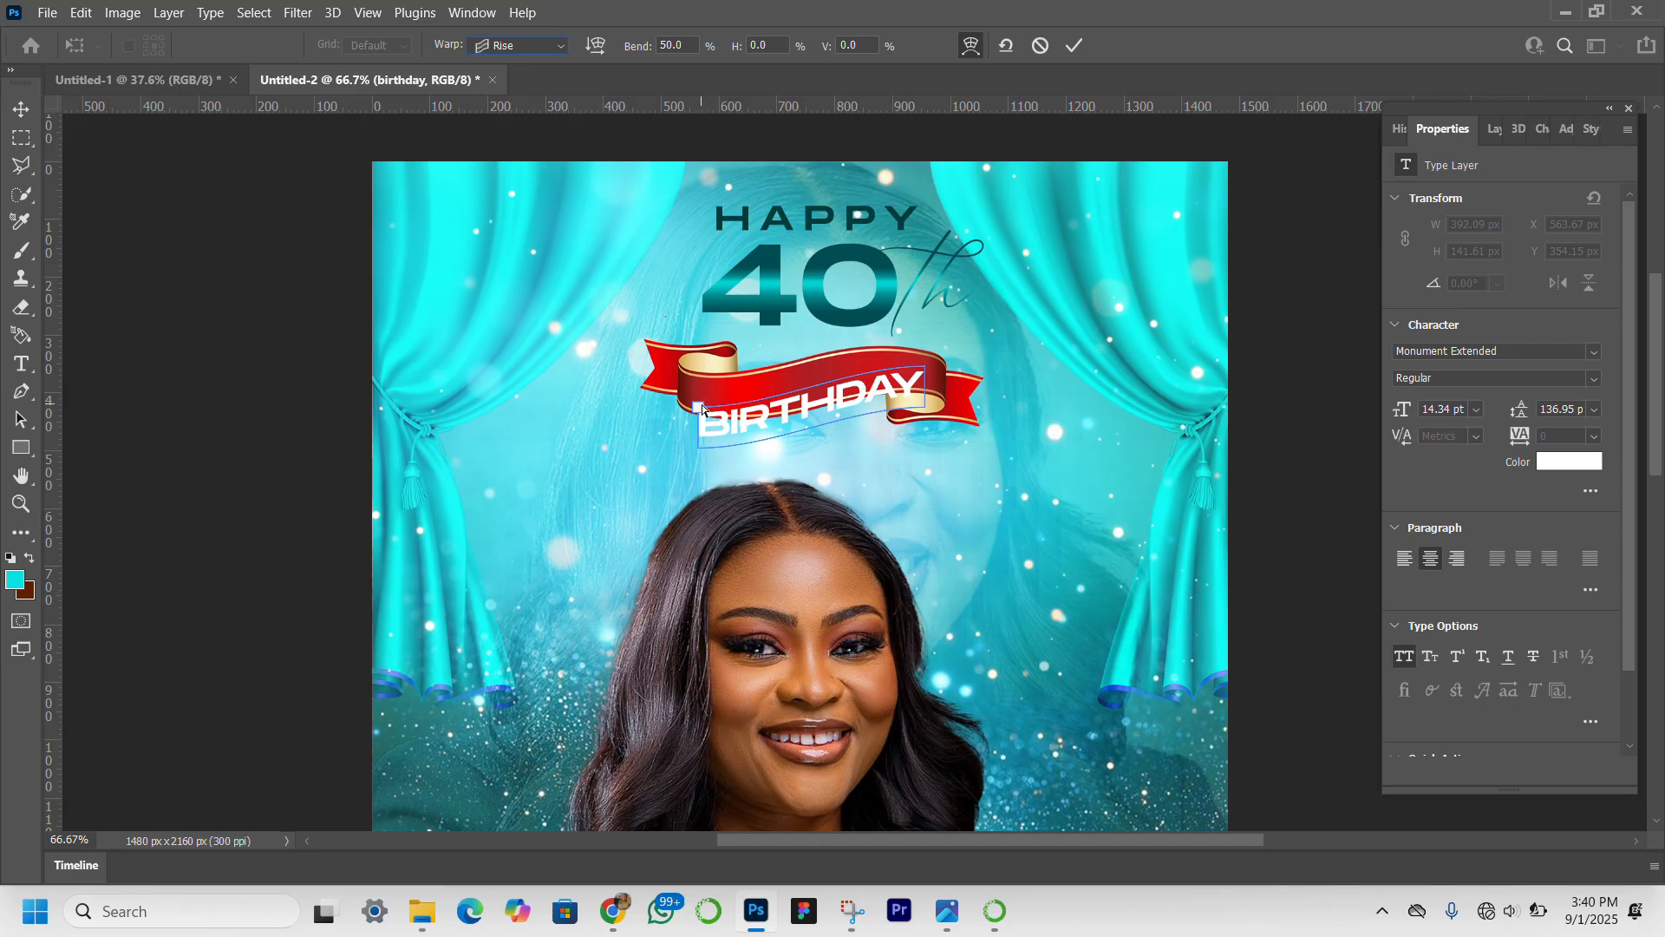
# Raise the warped "BIRTHDAY" text on the ribbon, set its Rise bend to about 40.8%, and apply the warp.
pyautogui.moveTo(699, 406); pyautogui.dragTo(699, 377)
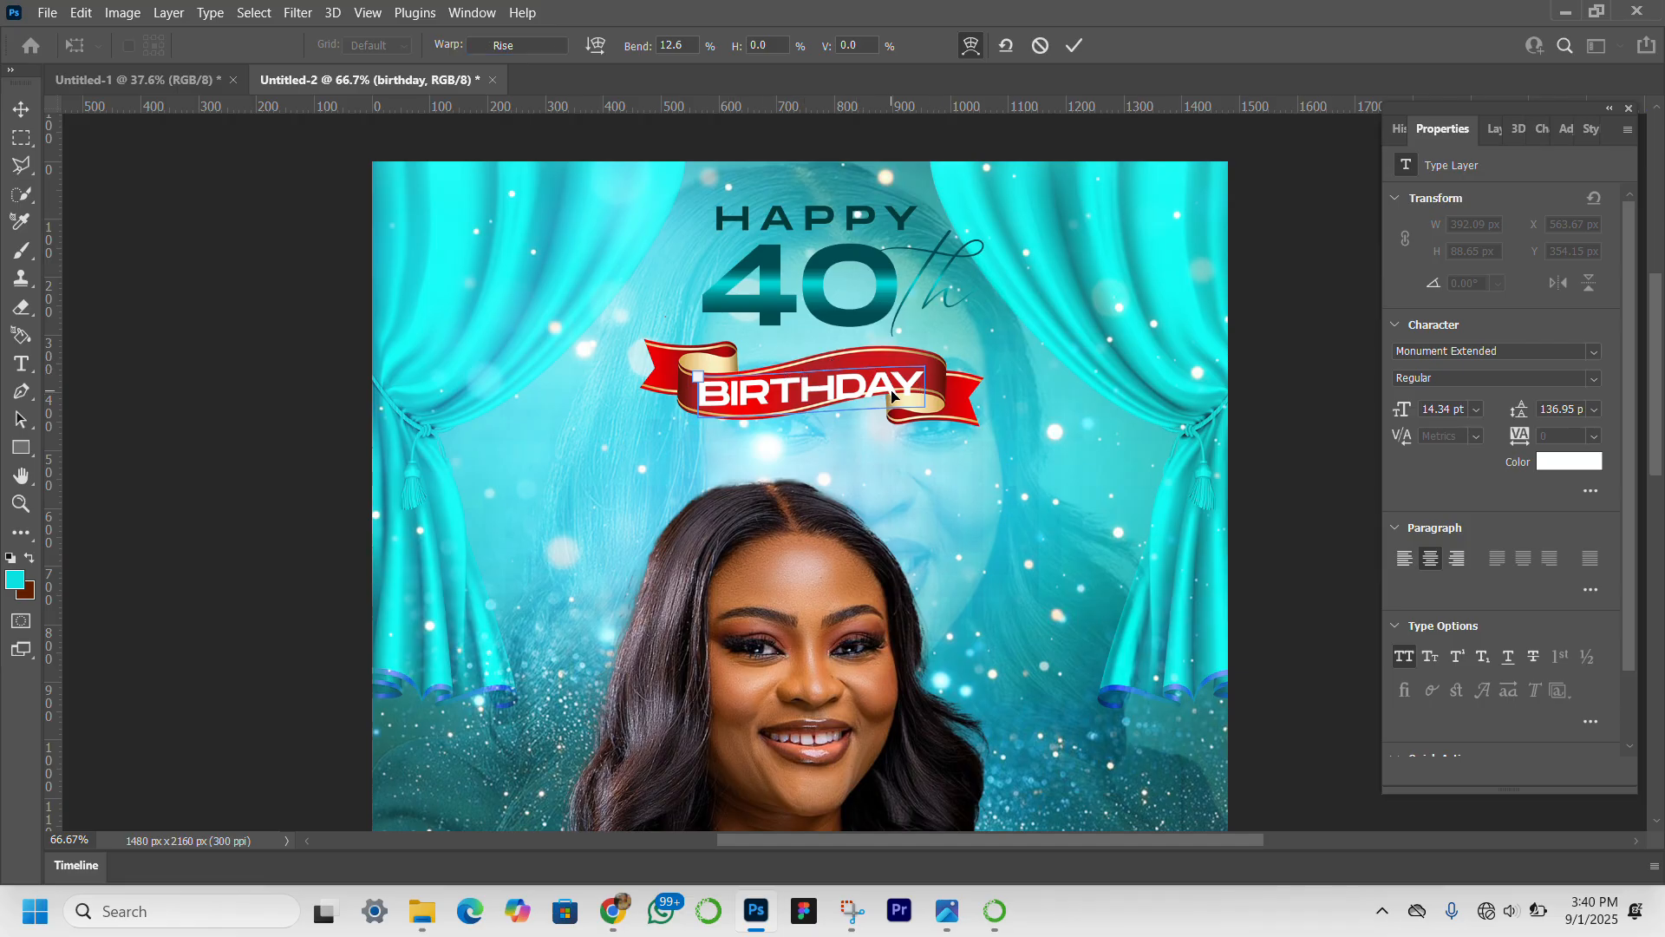
pyautogui.moveTo(892, 372); pyautogui.dragTo(893, 354)
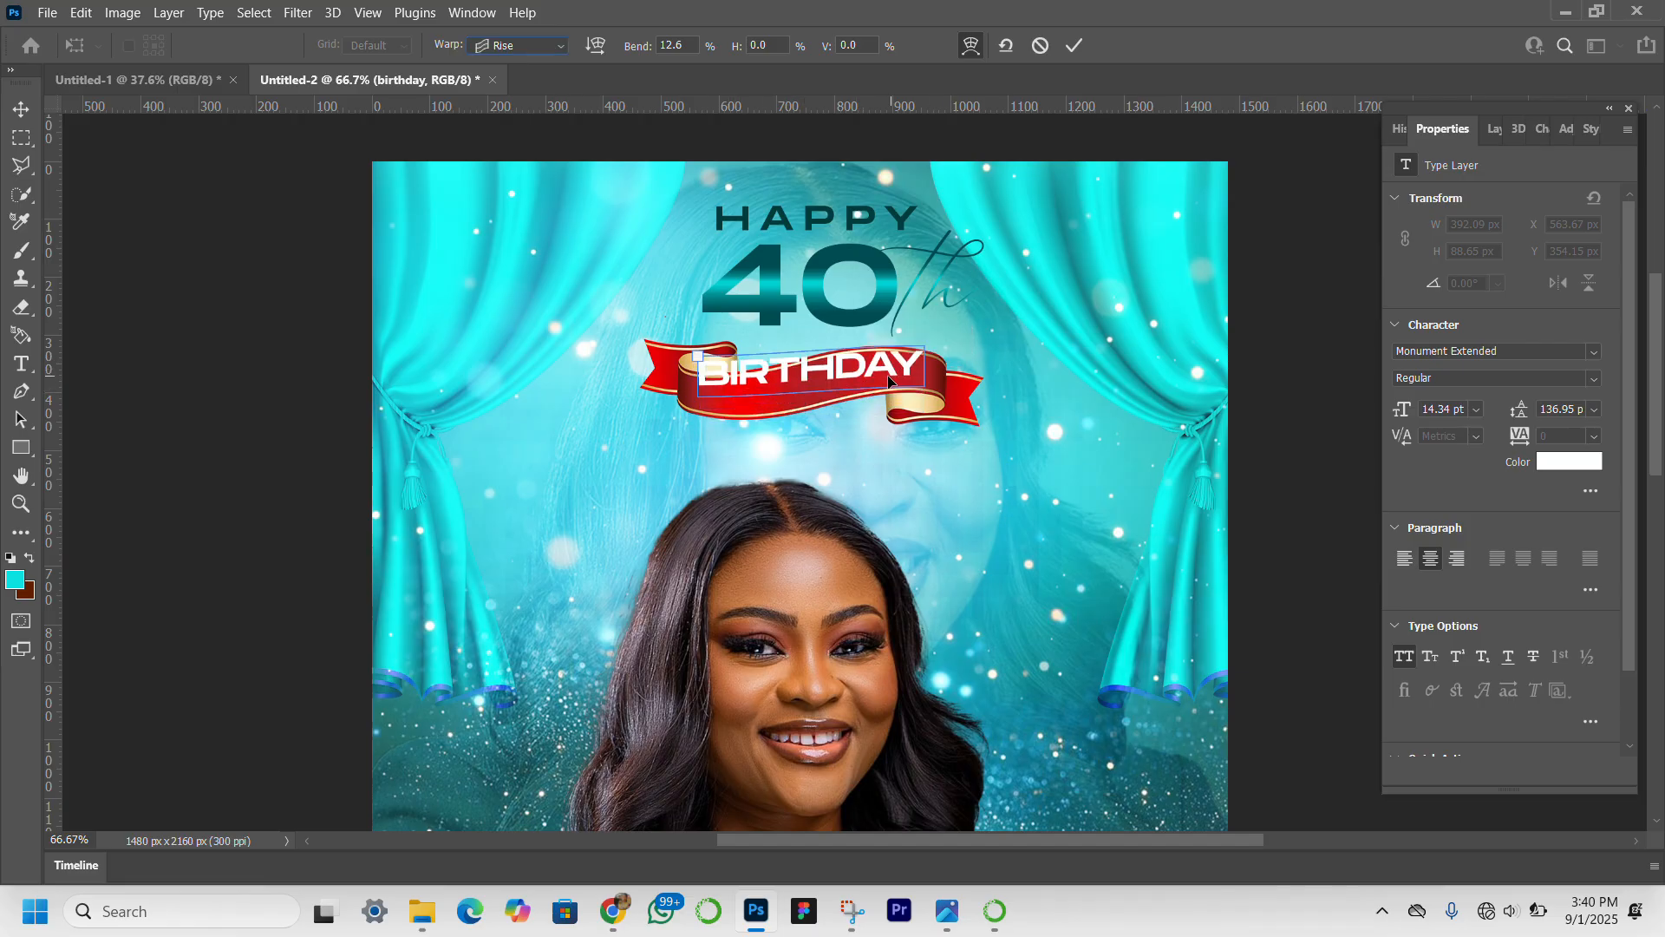
pyautogui.moveTo(699, 361); pyautogui.dragTo(703, 384)
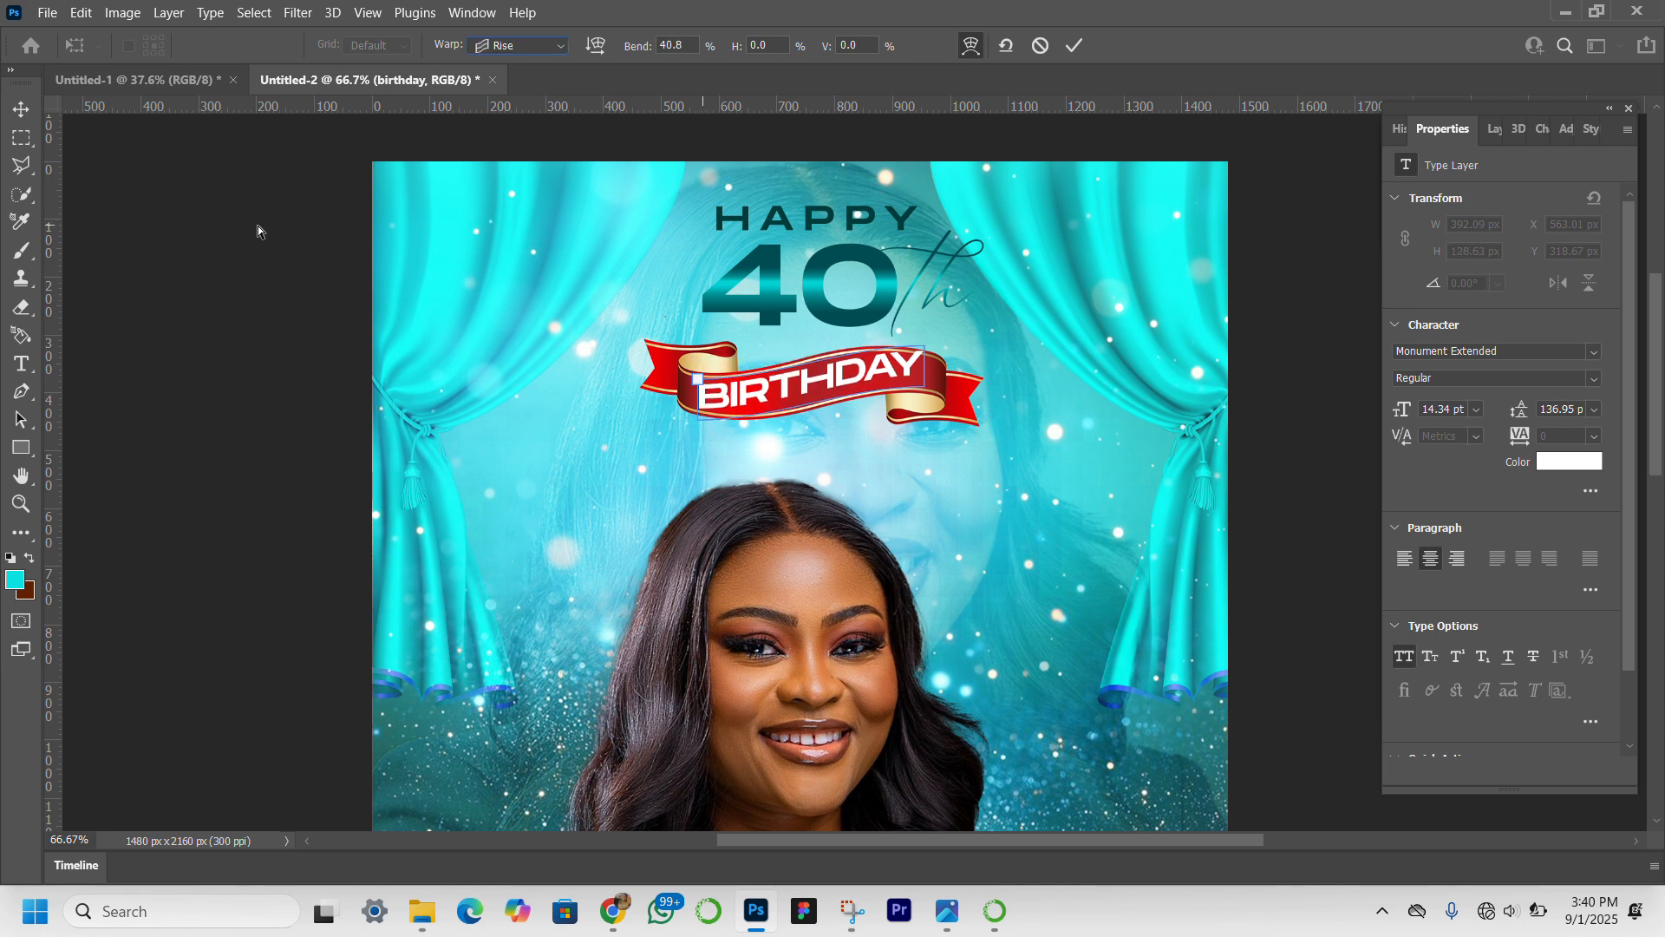
pyautogui.press('Return')
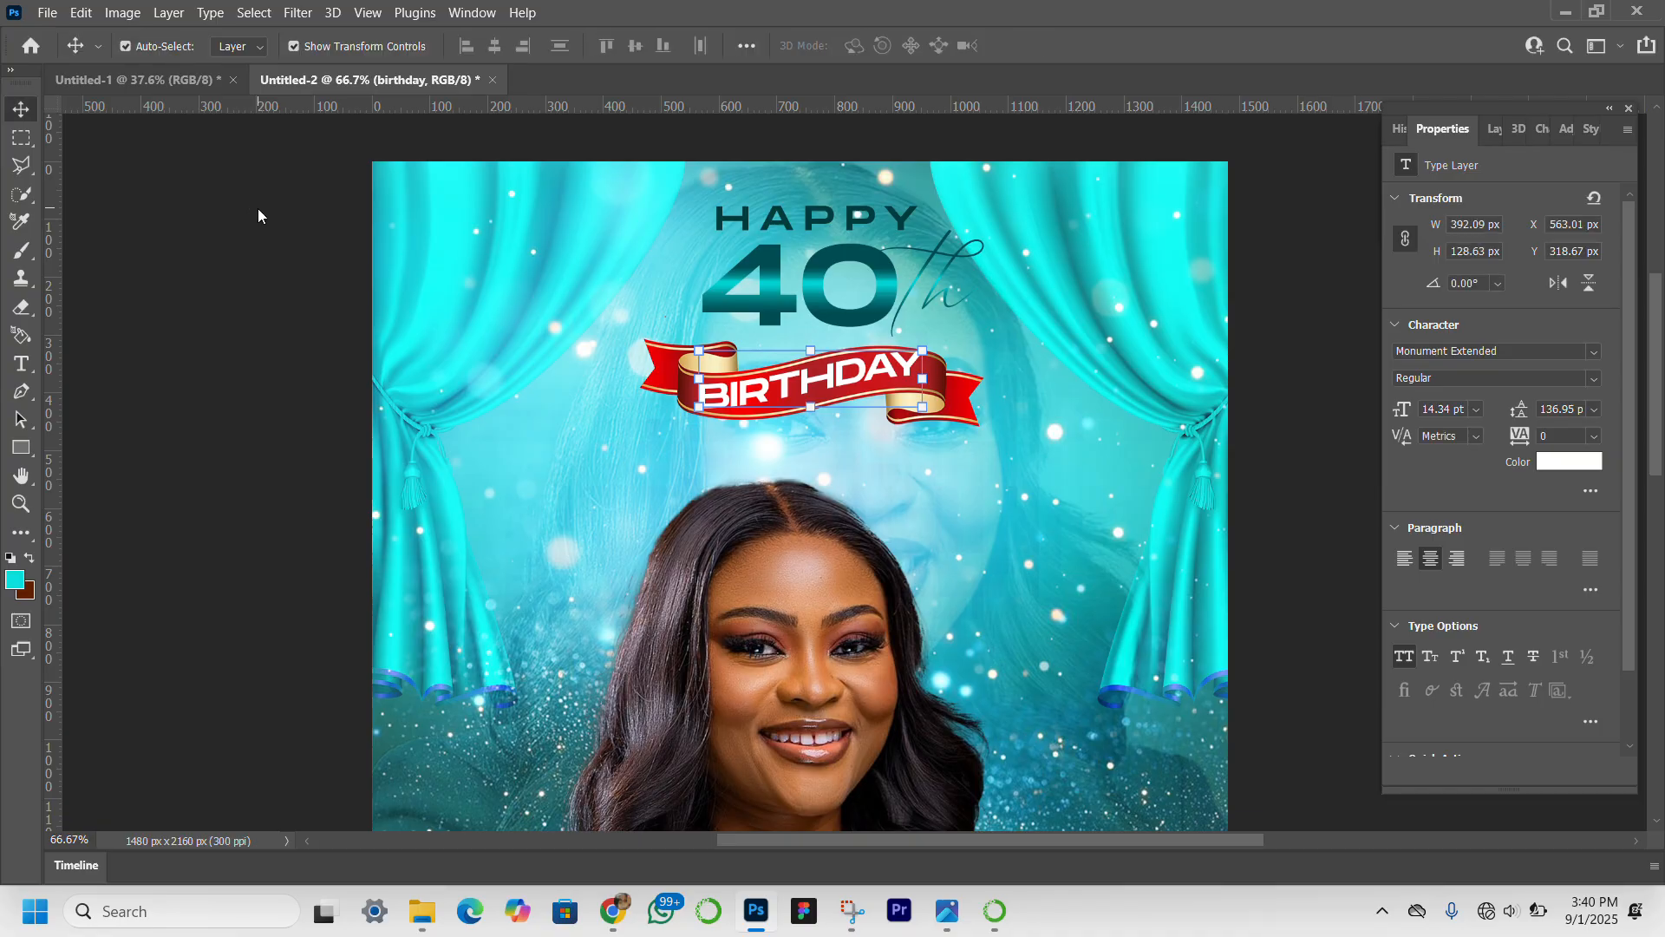
# Nudge the warped "BIRTHDAY" text about 3 px down on the ribbon.
pyautogui.press('Down')
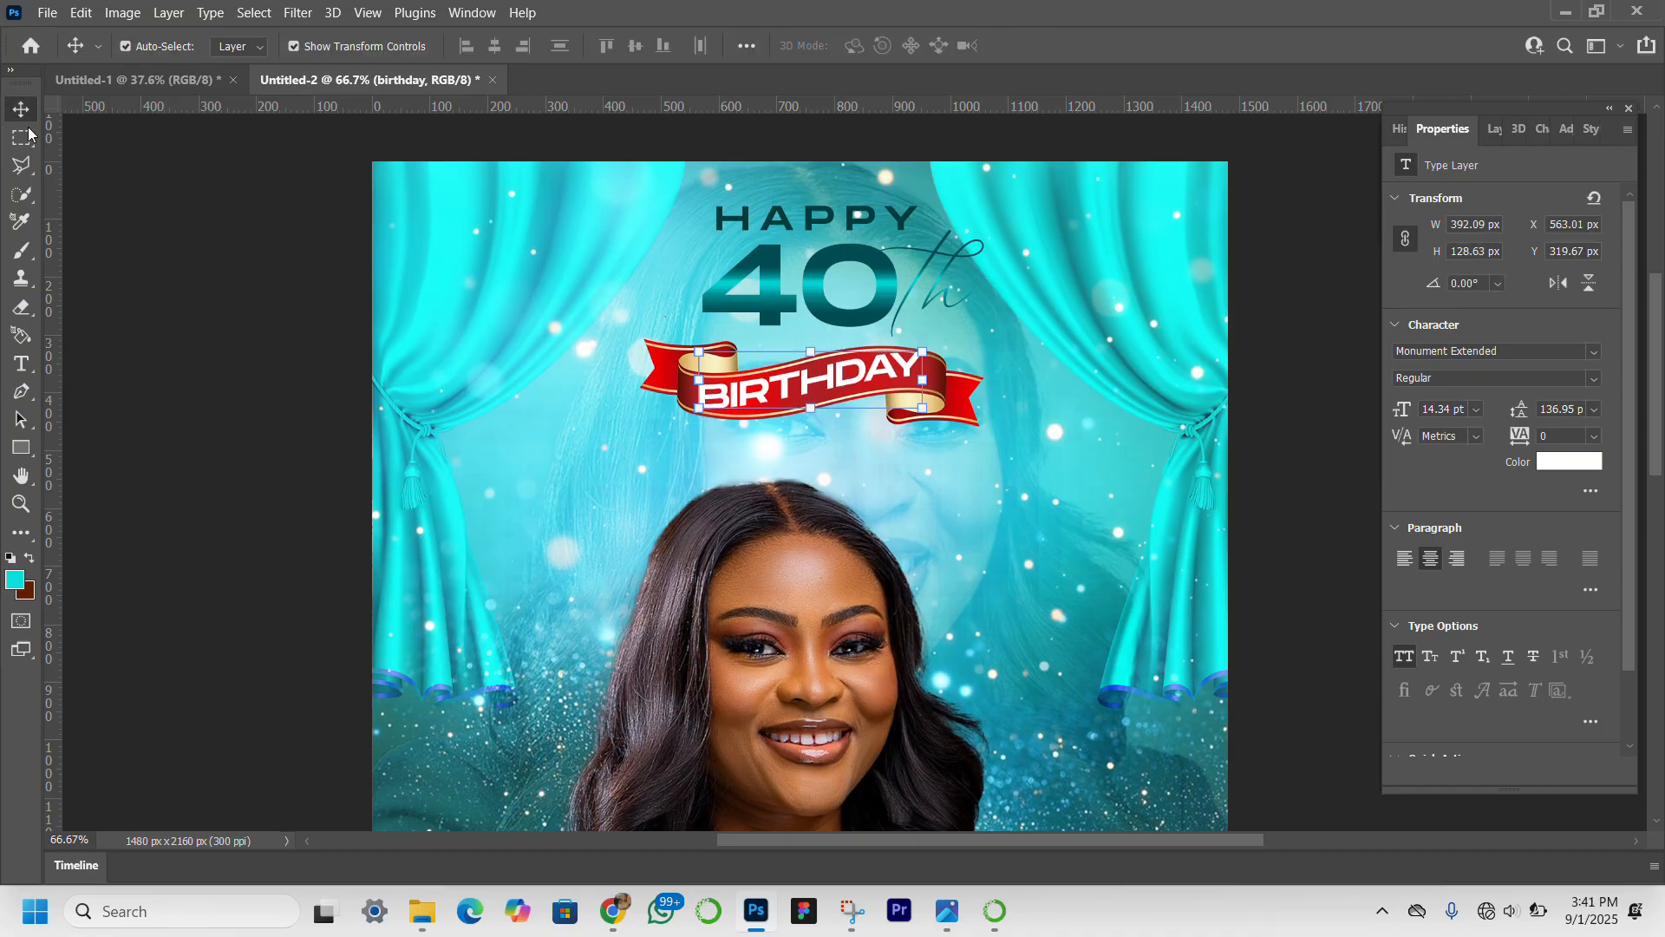
pyautogui.click(206, 233)
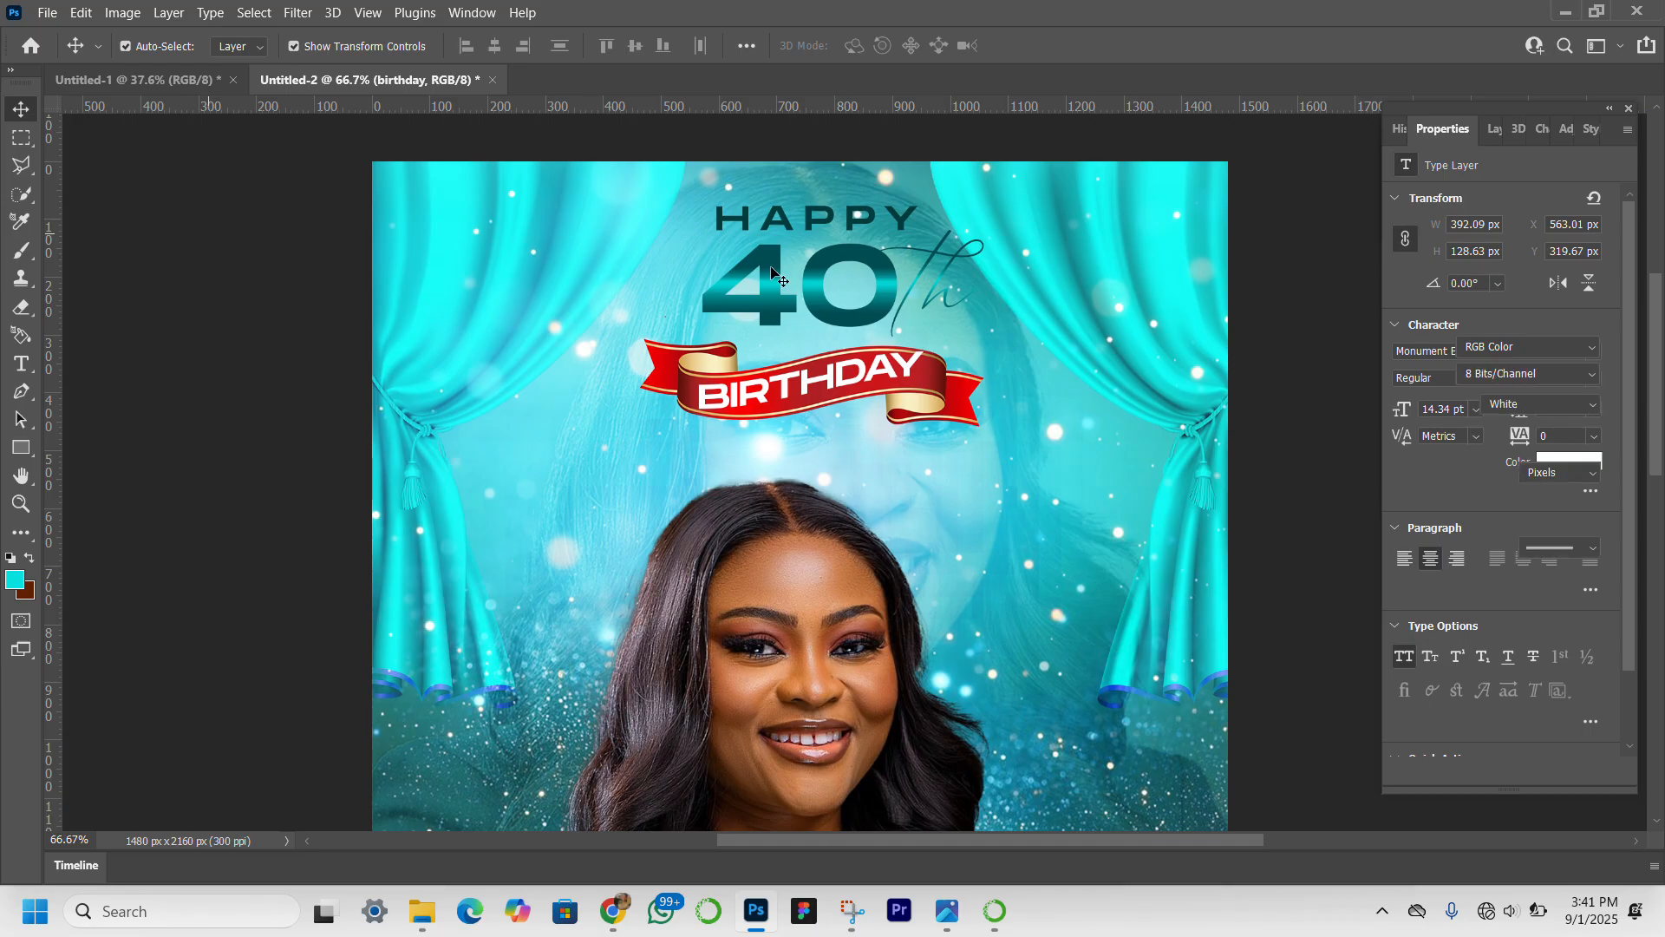
pyautogui.click(902, 373)
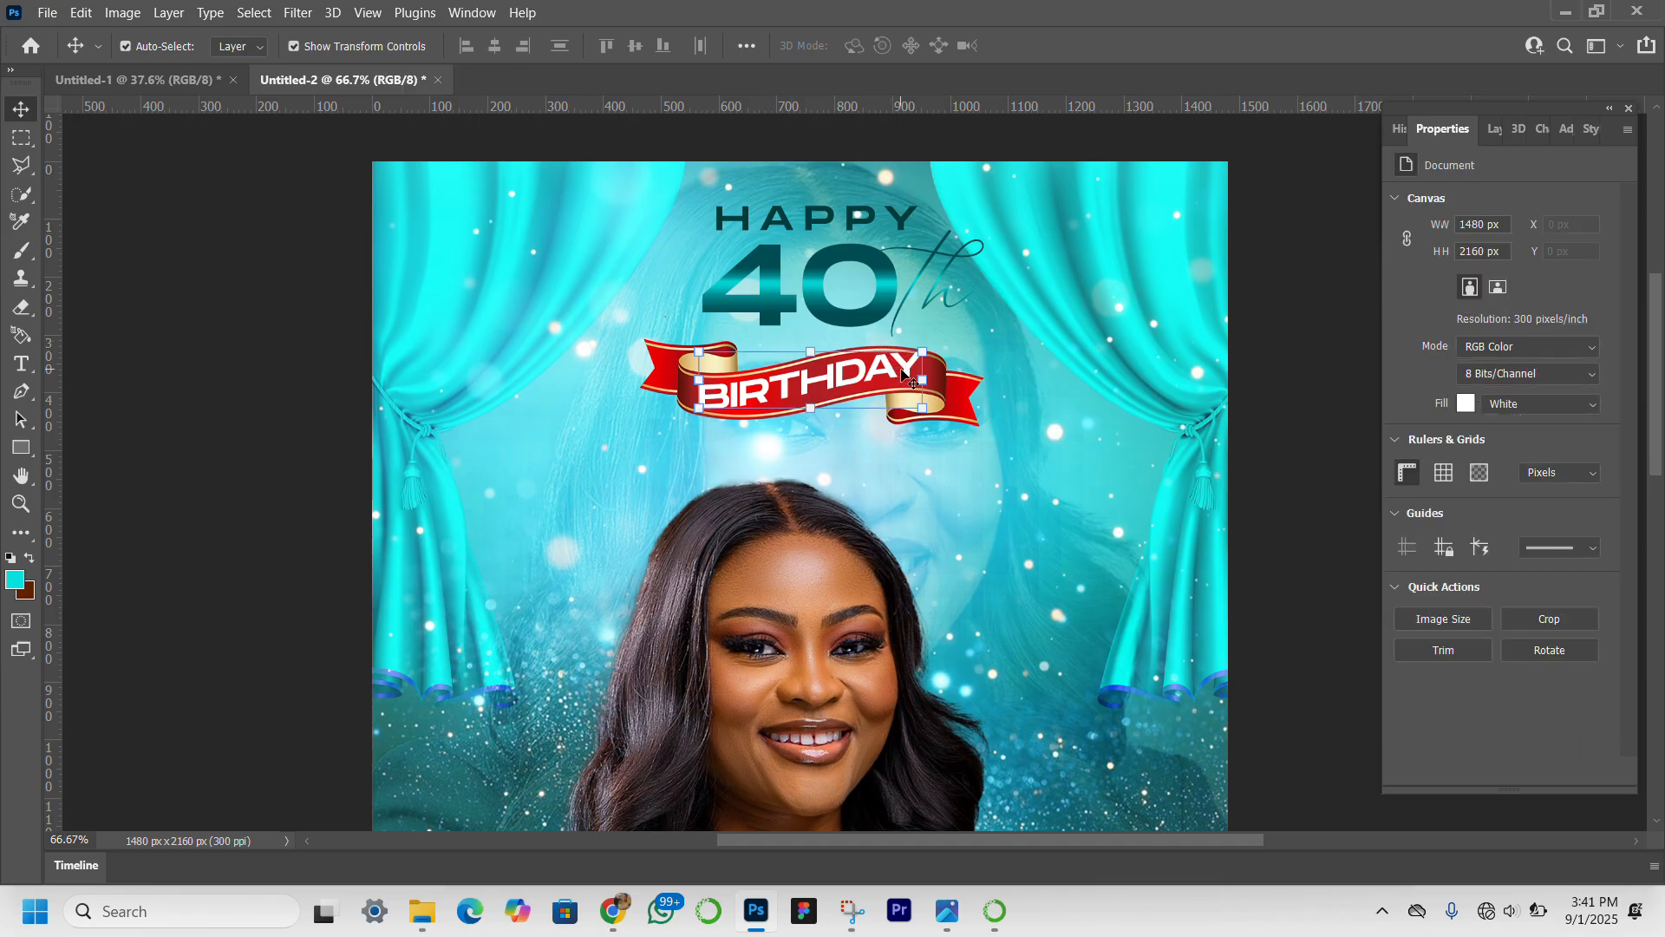
pyautogui.press('Down')
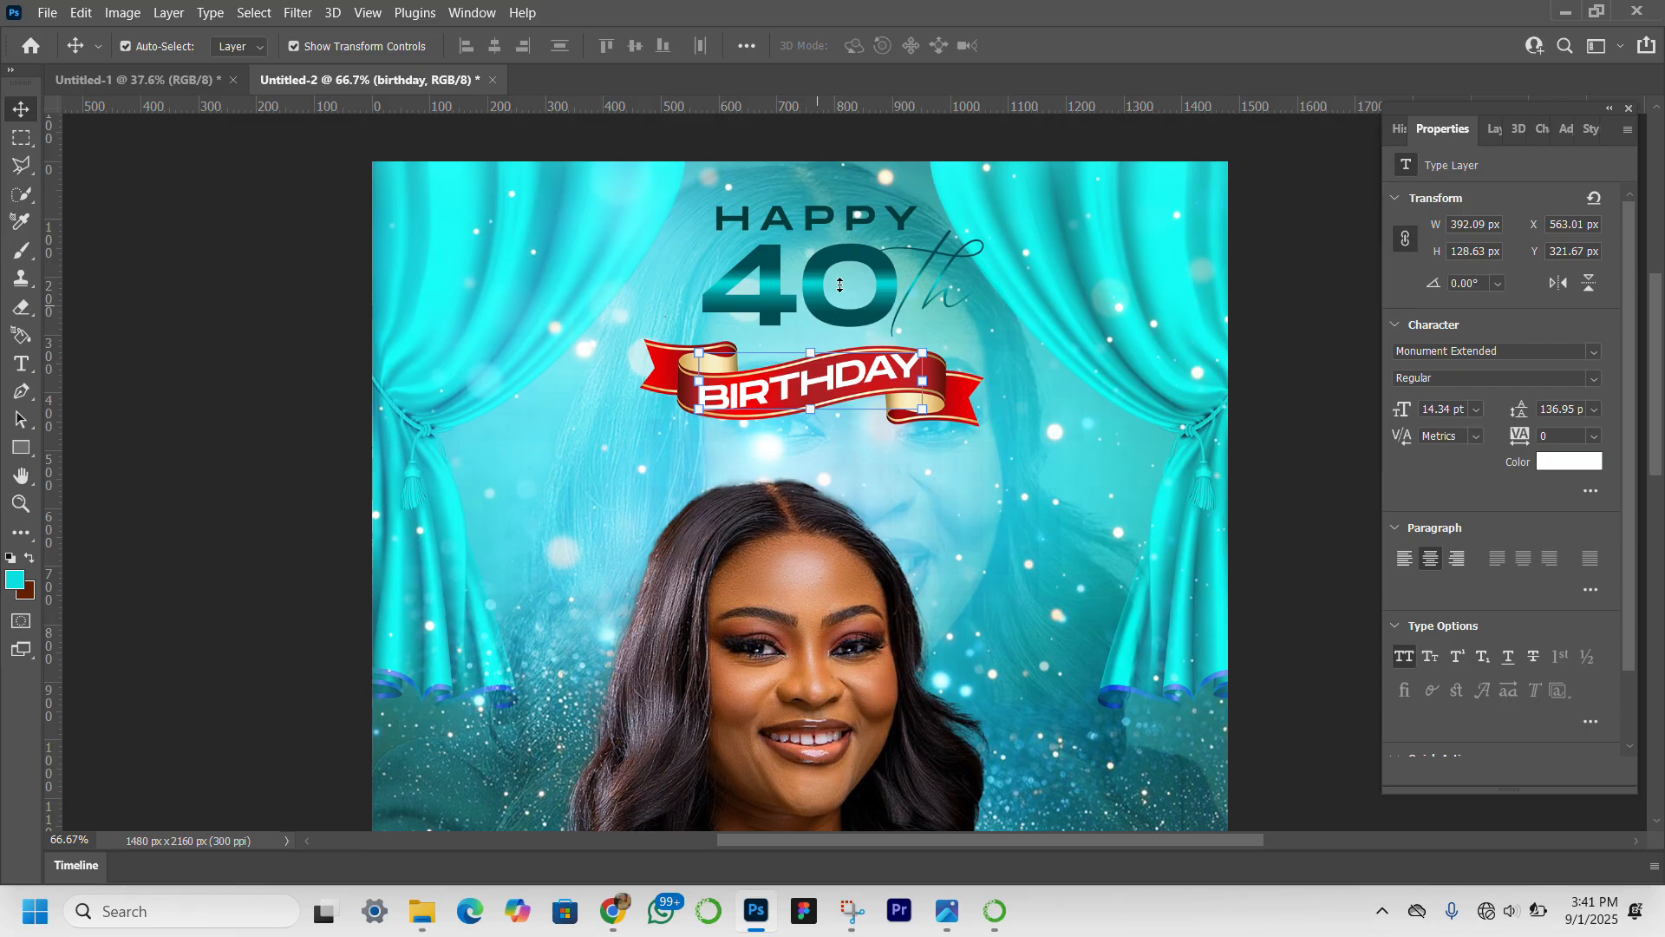
# Reopen the warp of the "BIRTHDAY" text on the ribbon and reduce its Rise bend to about 36.6%.
pyautogui.click(1274, 411)
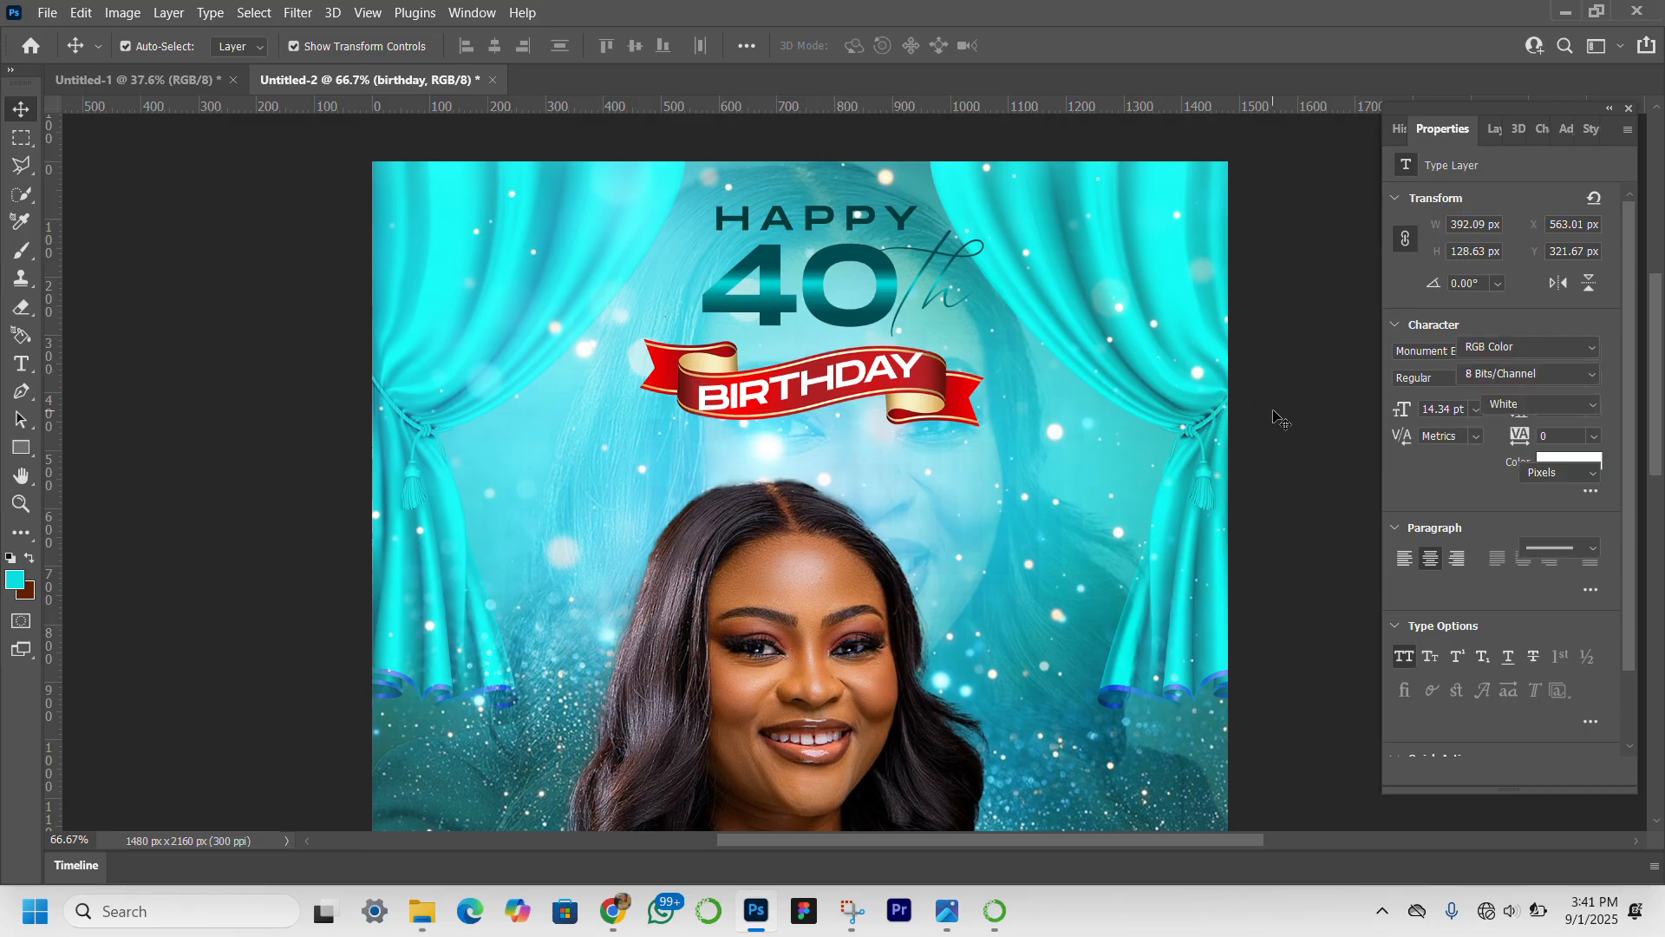
pyautogui.click(911, 371)
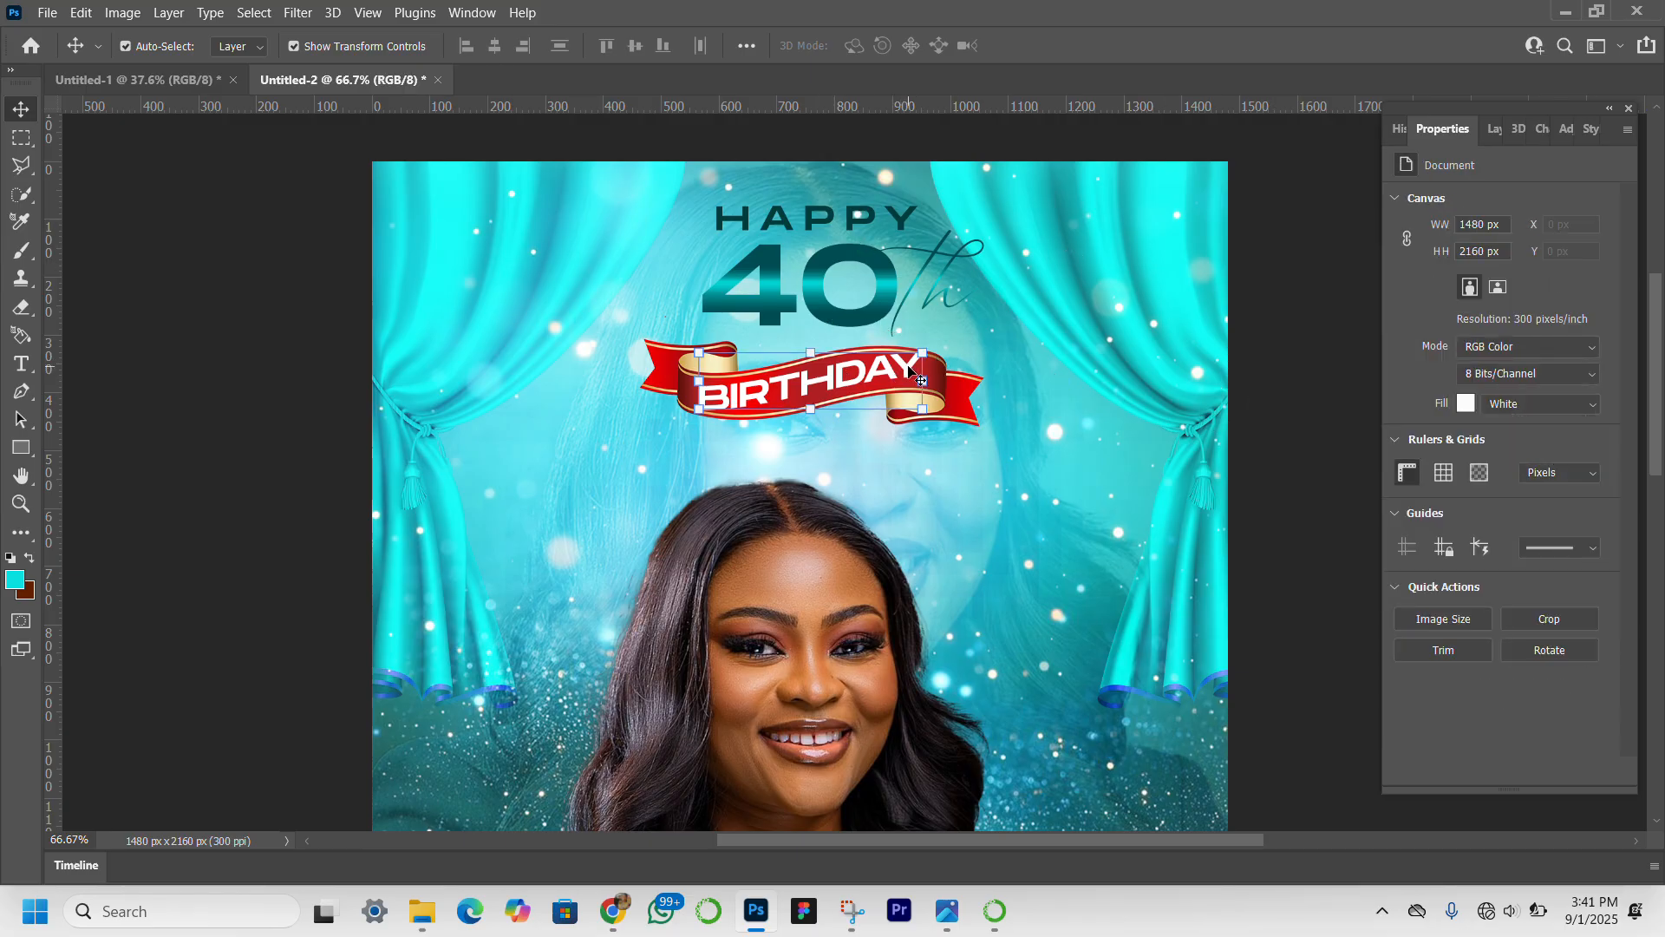
pyautogui.click(812, 401)
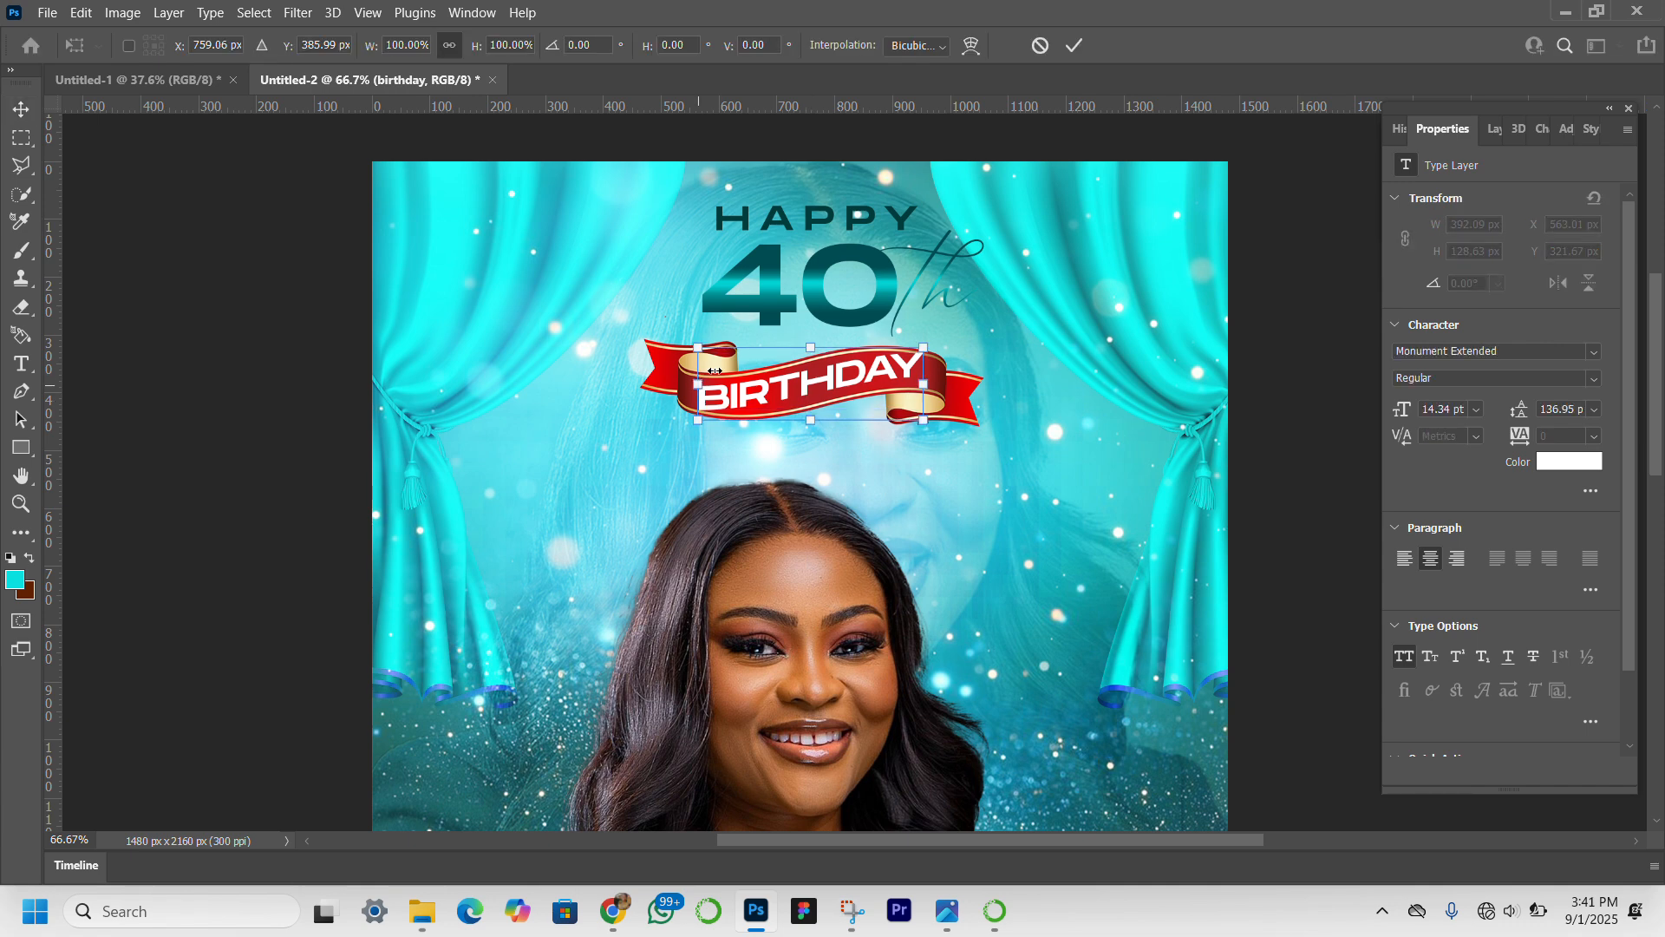
pyautogui.click(976, 45)
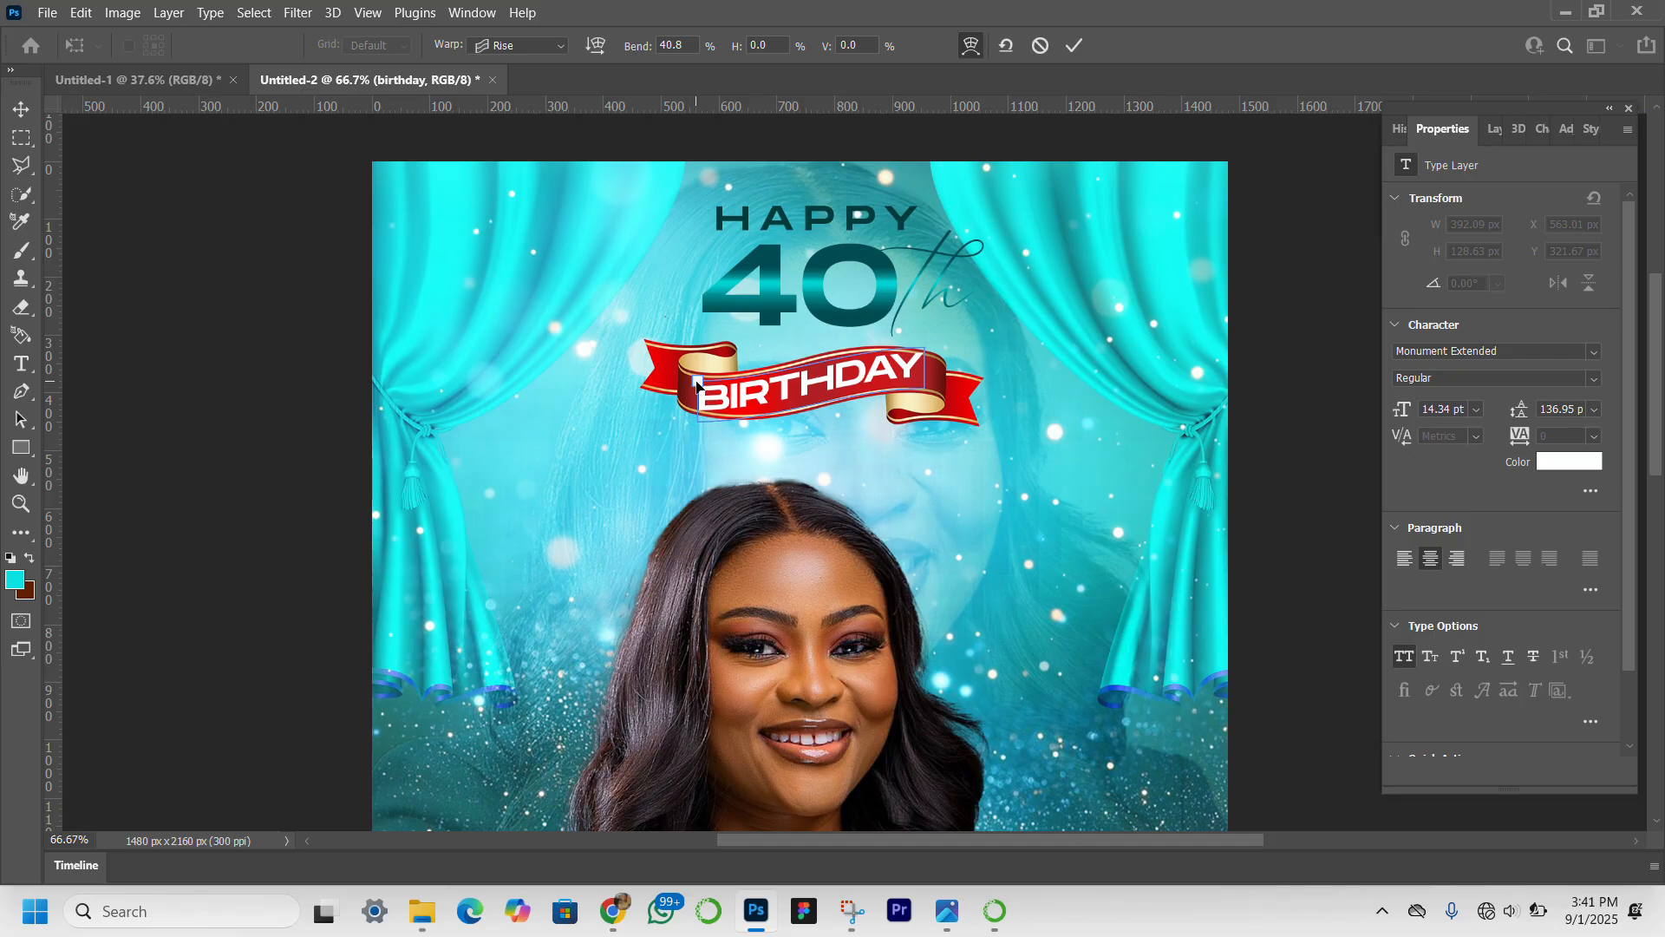
pyautogui.moveTo(698, 382); pyautogui.dragTo(700, 382)
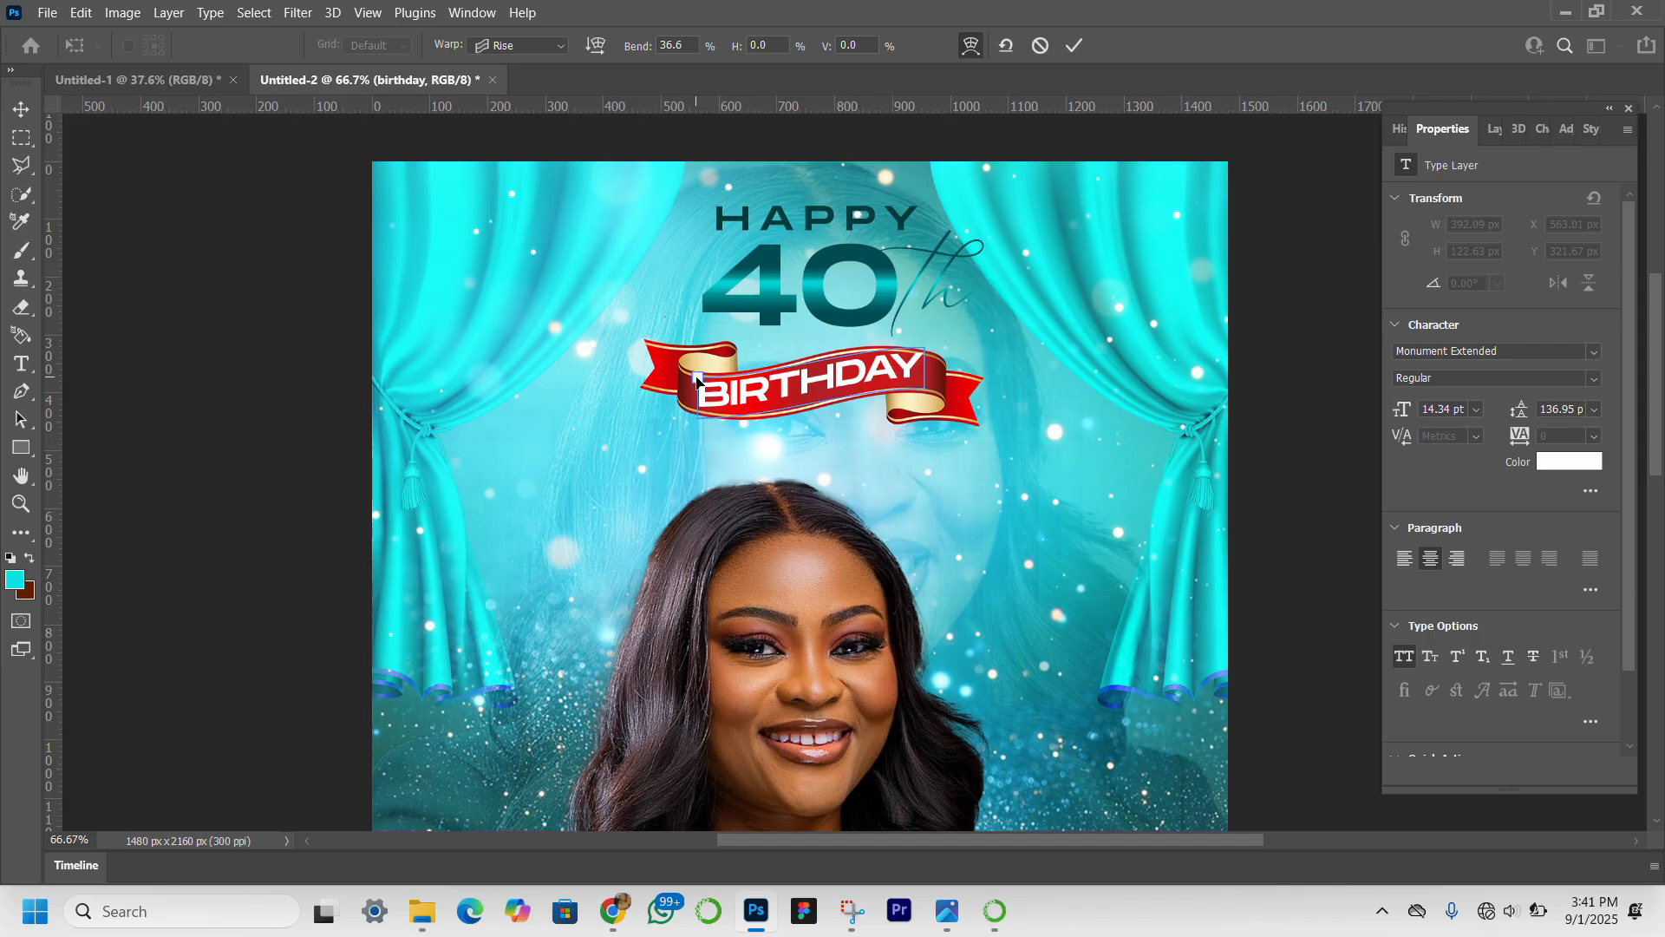
# Nudge the warped "BIRTHDAY" text about 4.5 px down and 2 px right on the ribbon and apply the transform.
pyautogui.press('Down')
pyautogui.press('Down')
pyautogui.press('Down')
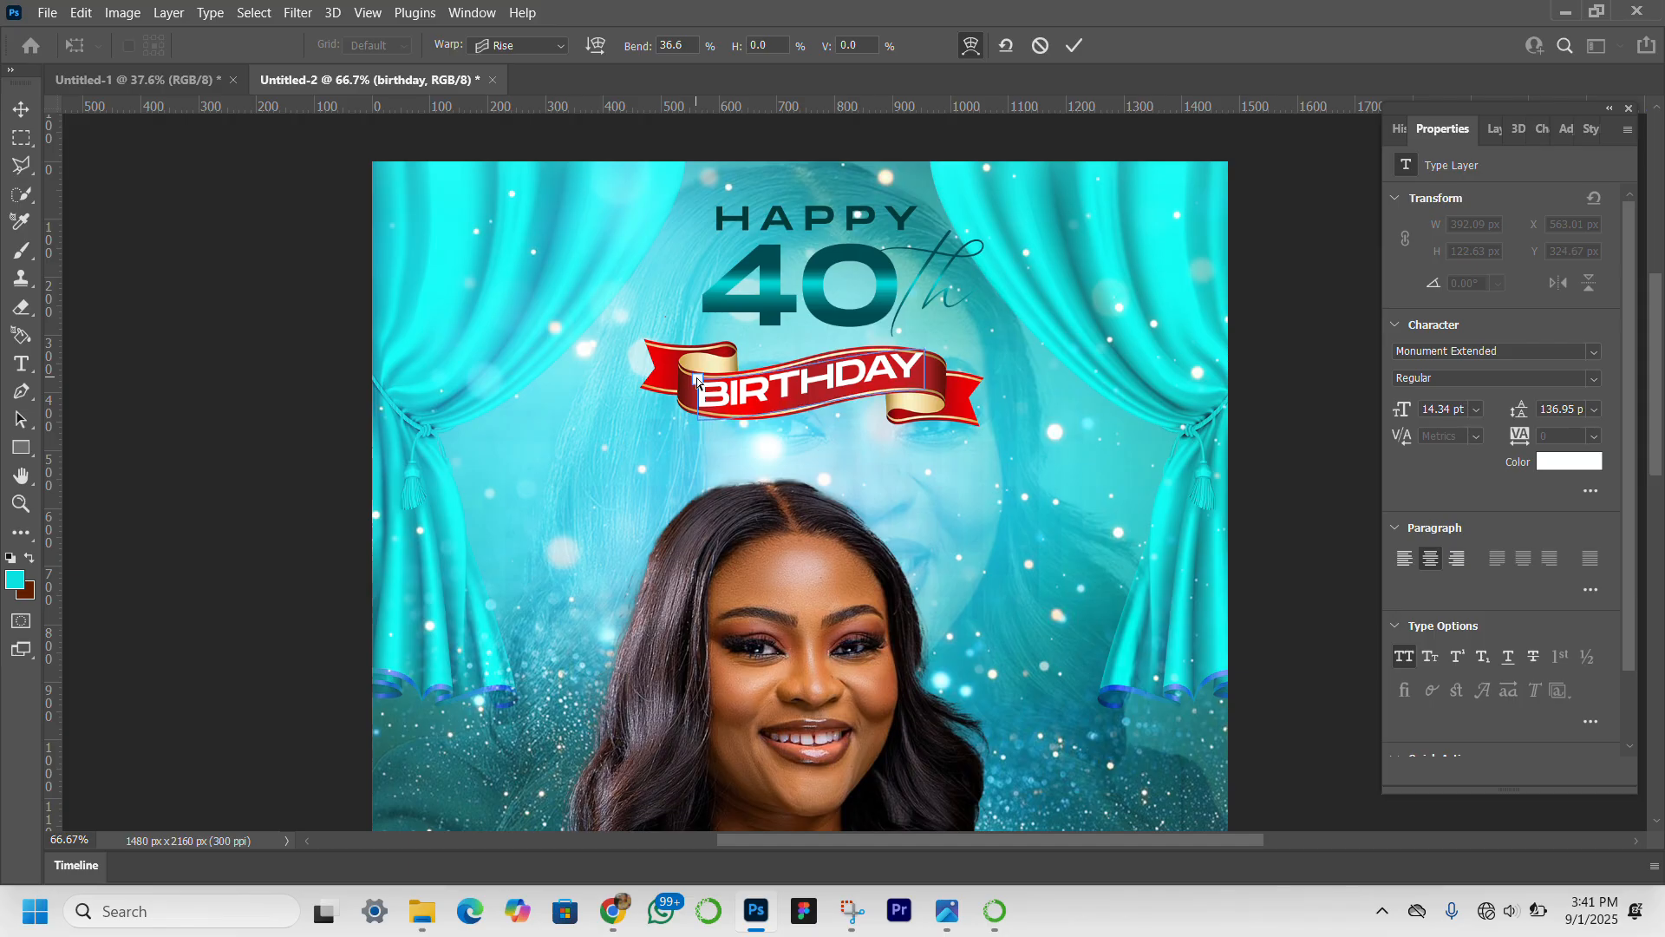
pyautogui.press('Down')
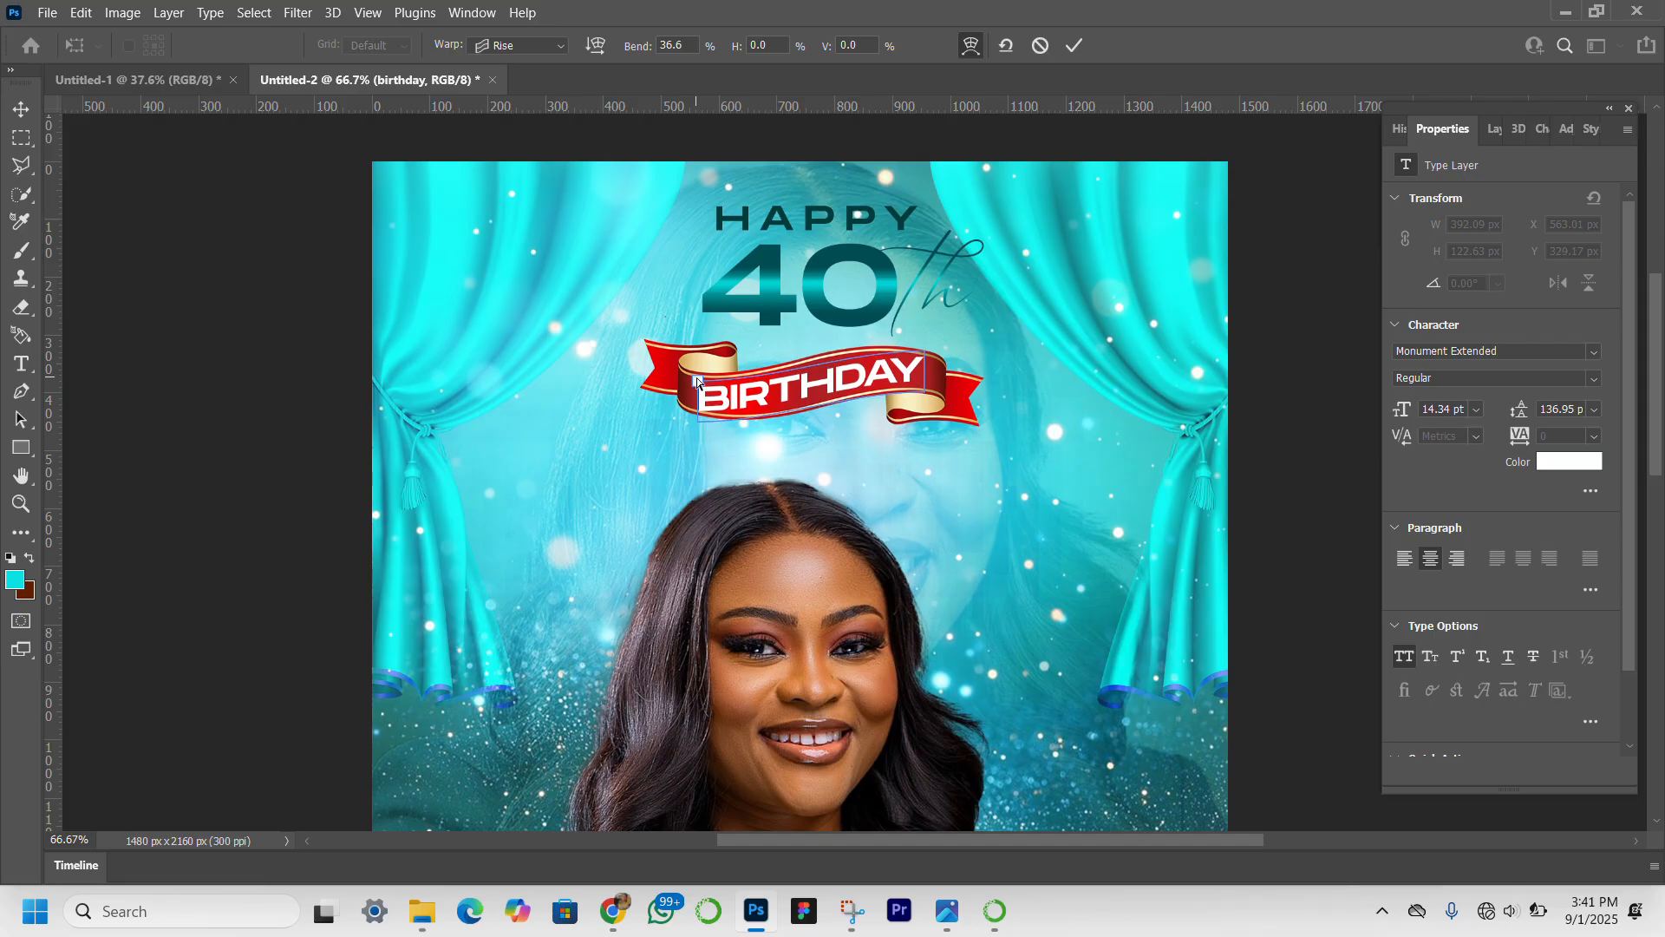
pyautogui.press('Up')
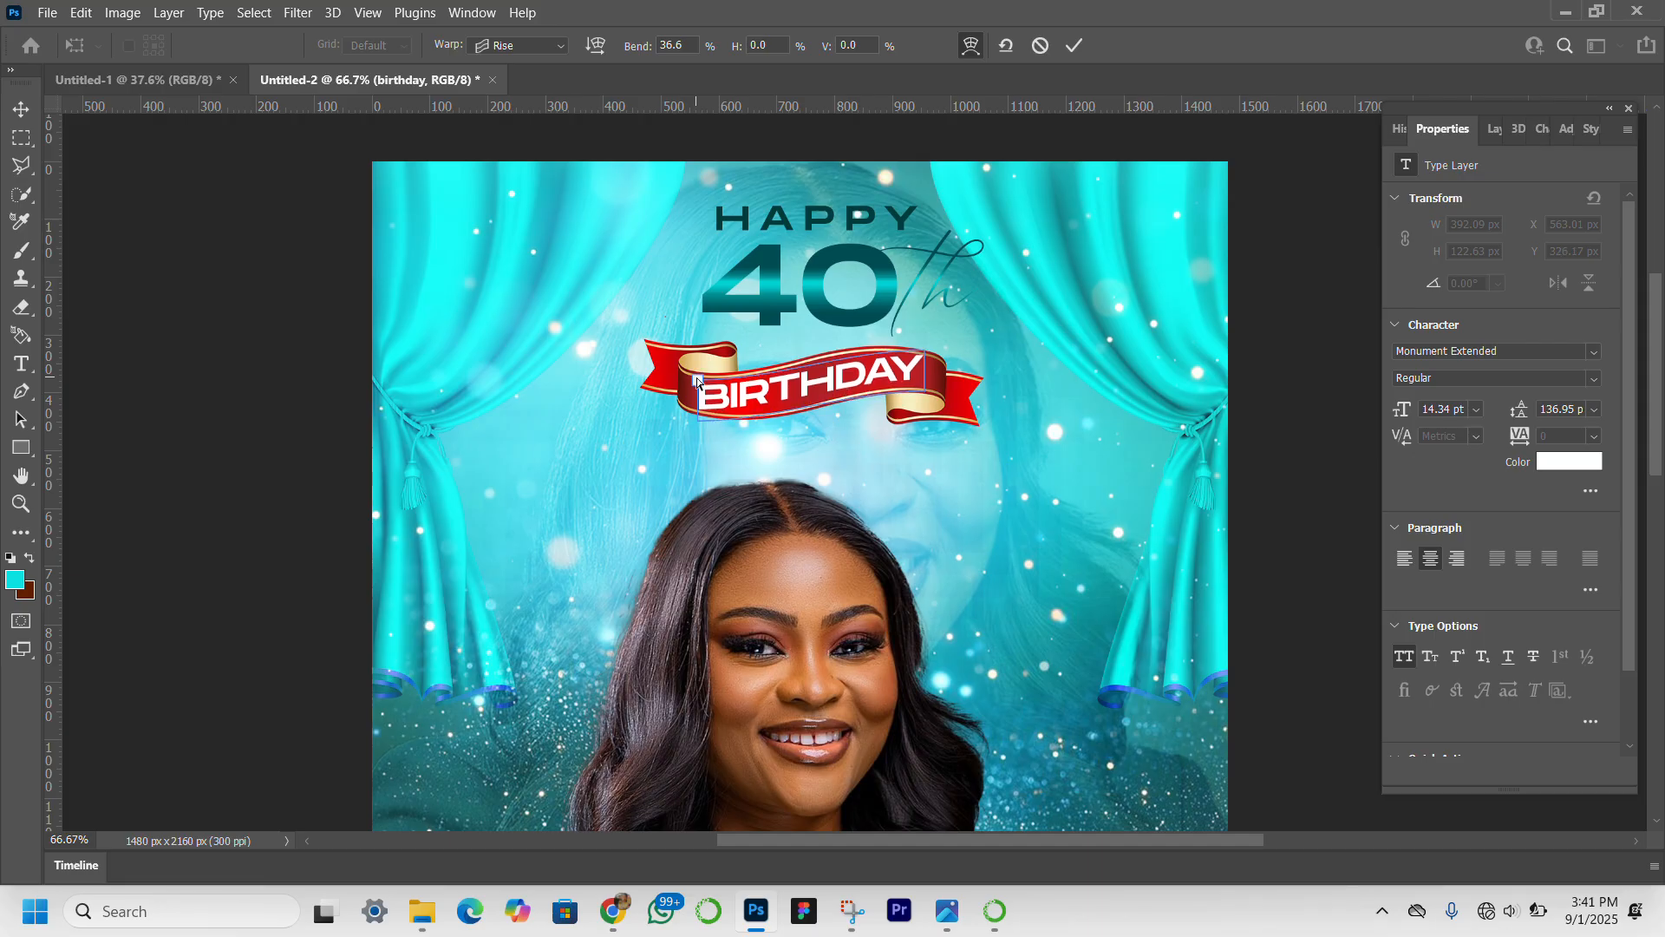
pyautogui.click(22, 109)
pyautogui.click(102, 356)
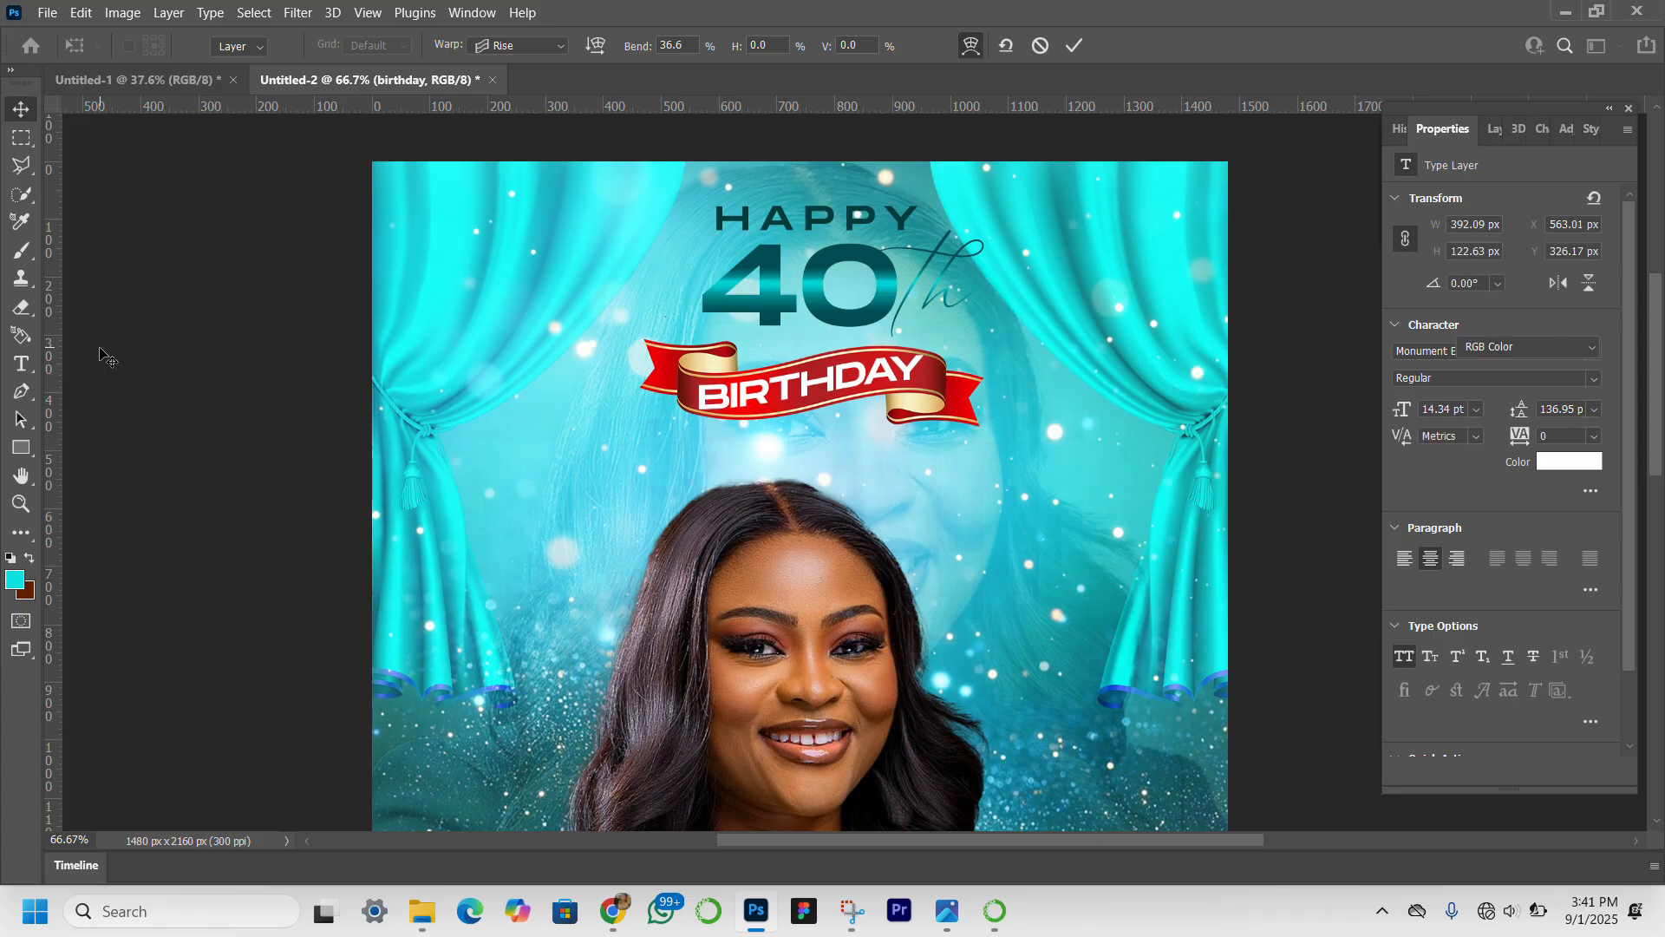
pyautogui.click(908, 373)
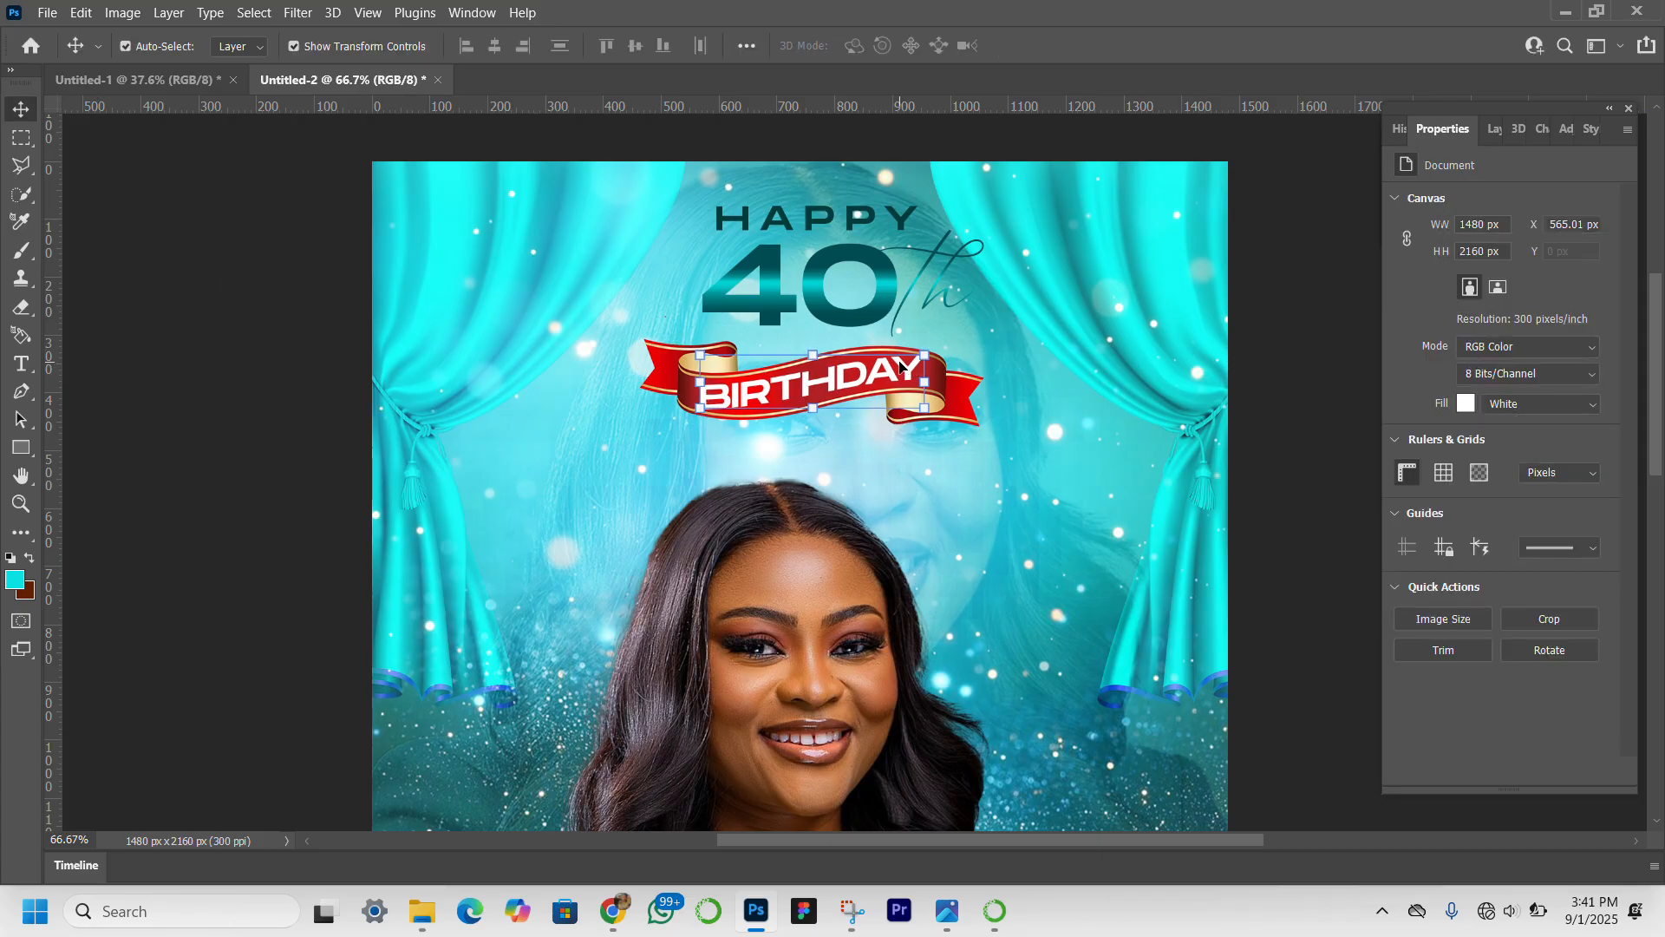
pyautogui.click(201, 490)
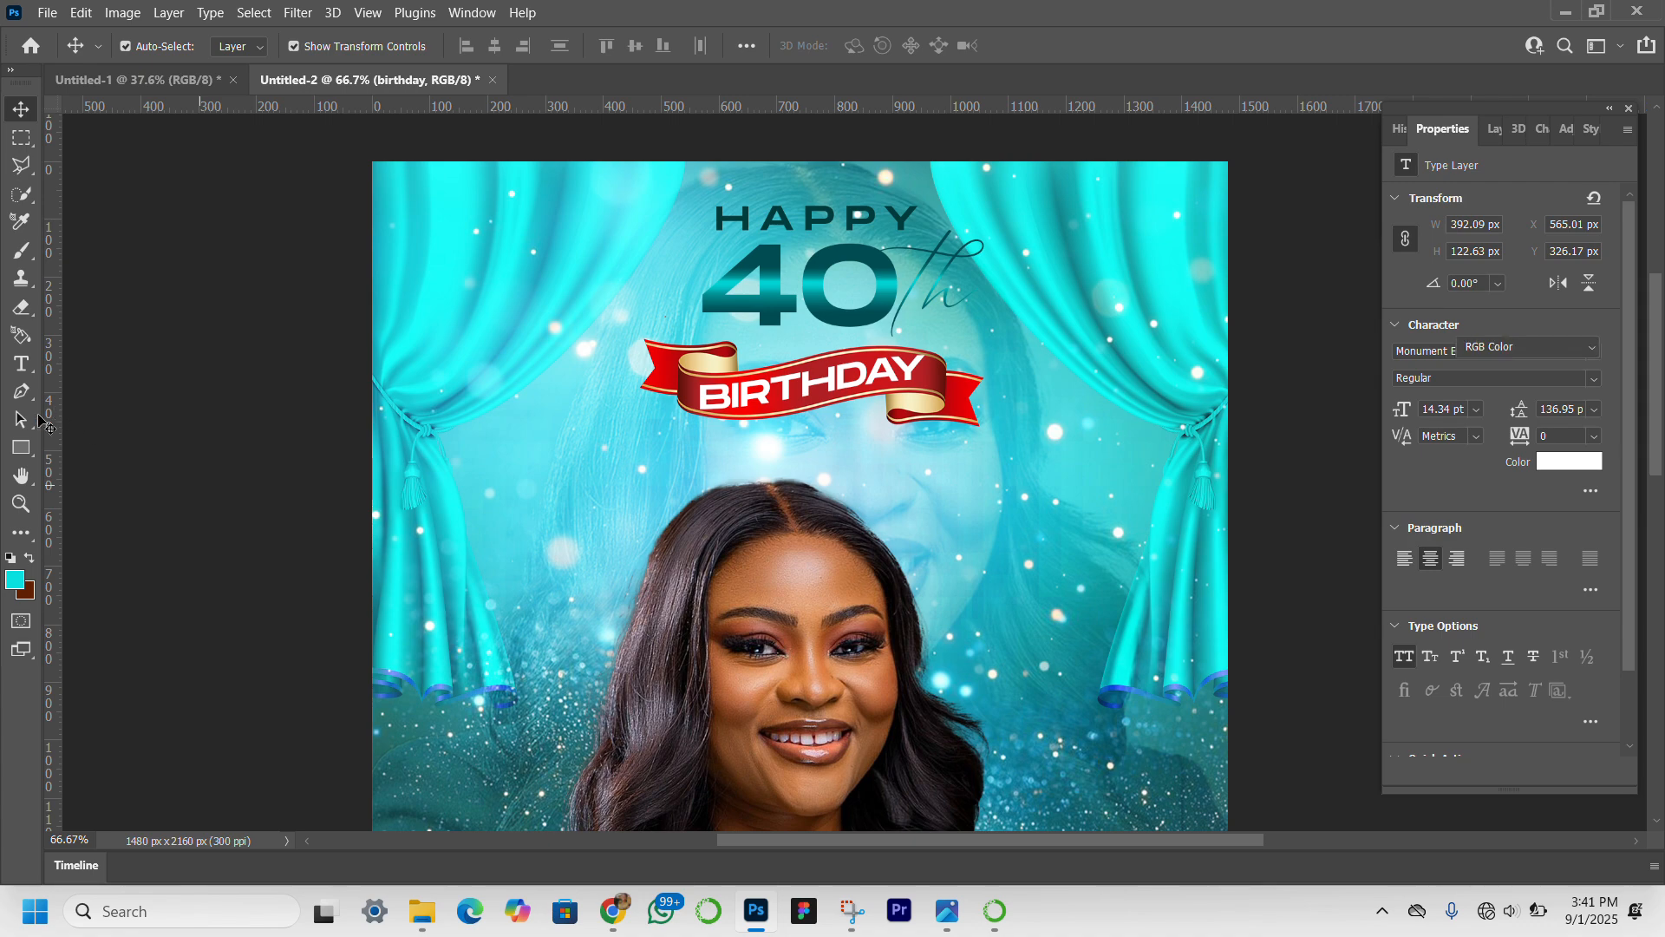
# Scale the red ribbon and its "BIRTHDAY" text together to about 86.62% around their center.
pyautogui.click(21, 503)
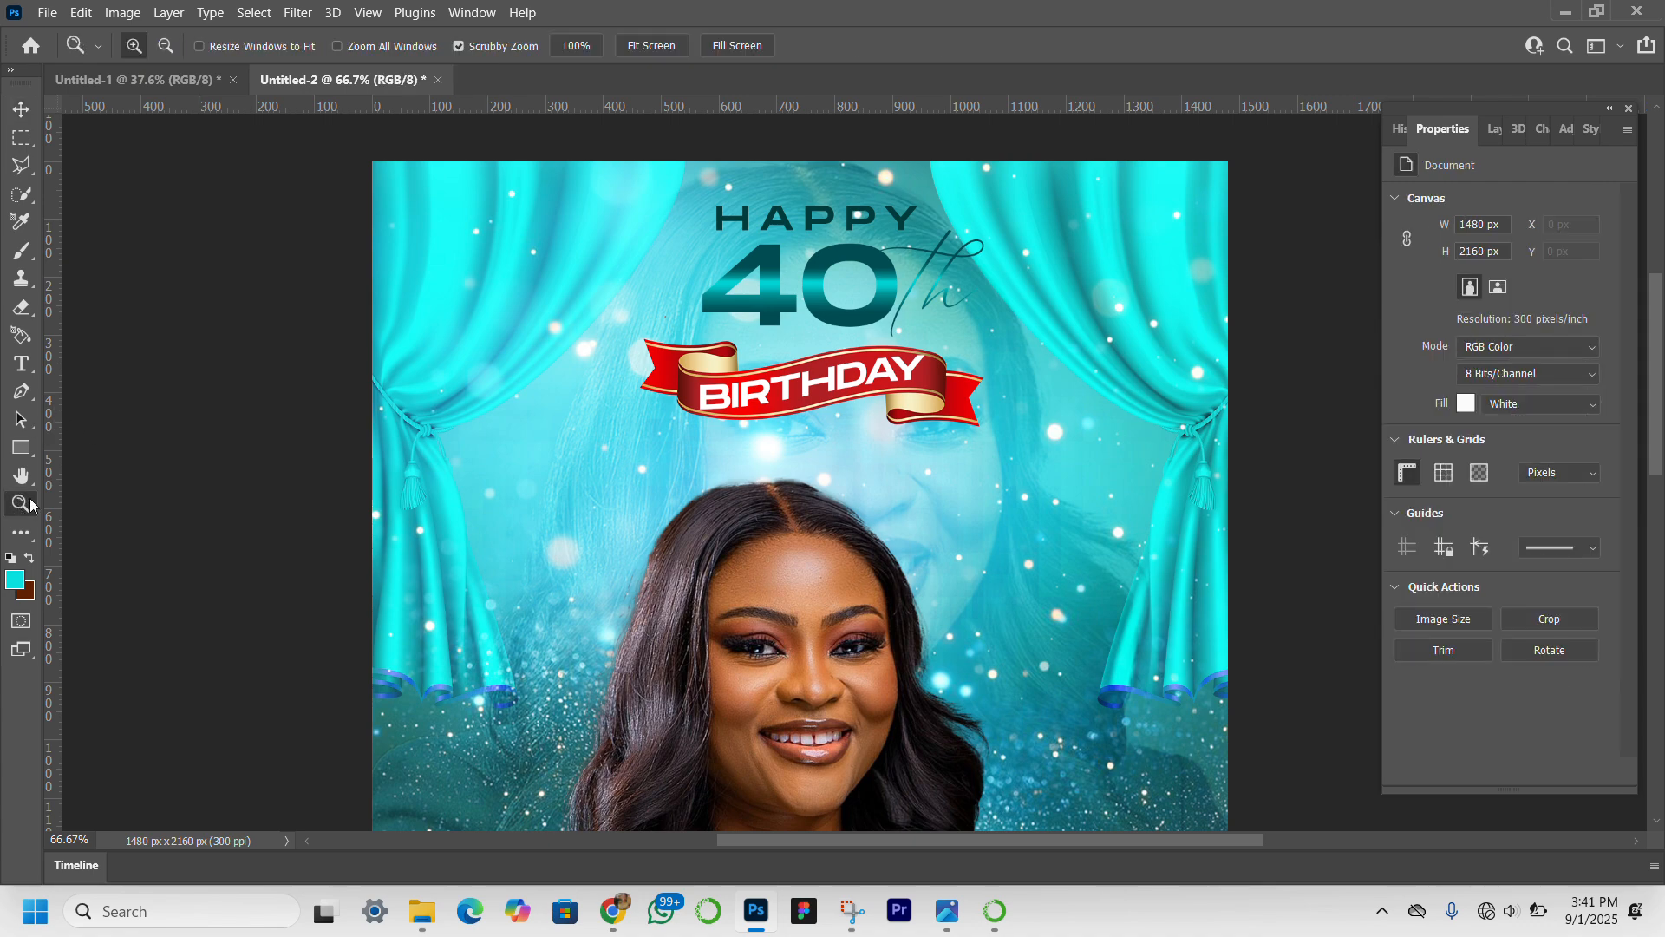
pyautogui.click(650, 46)
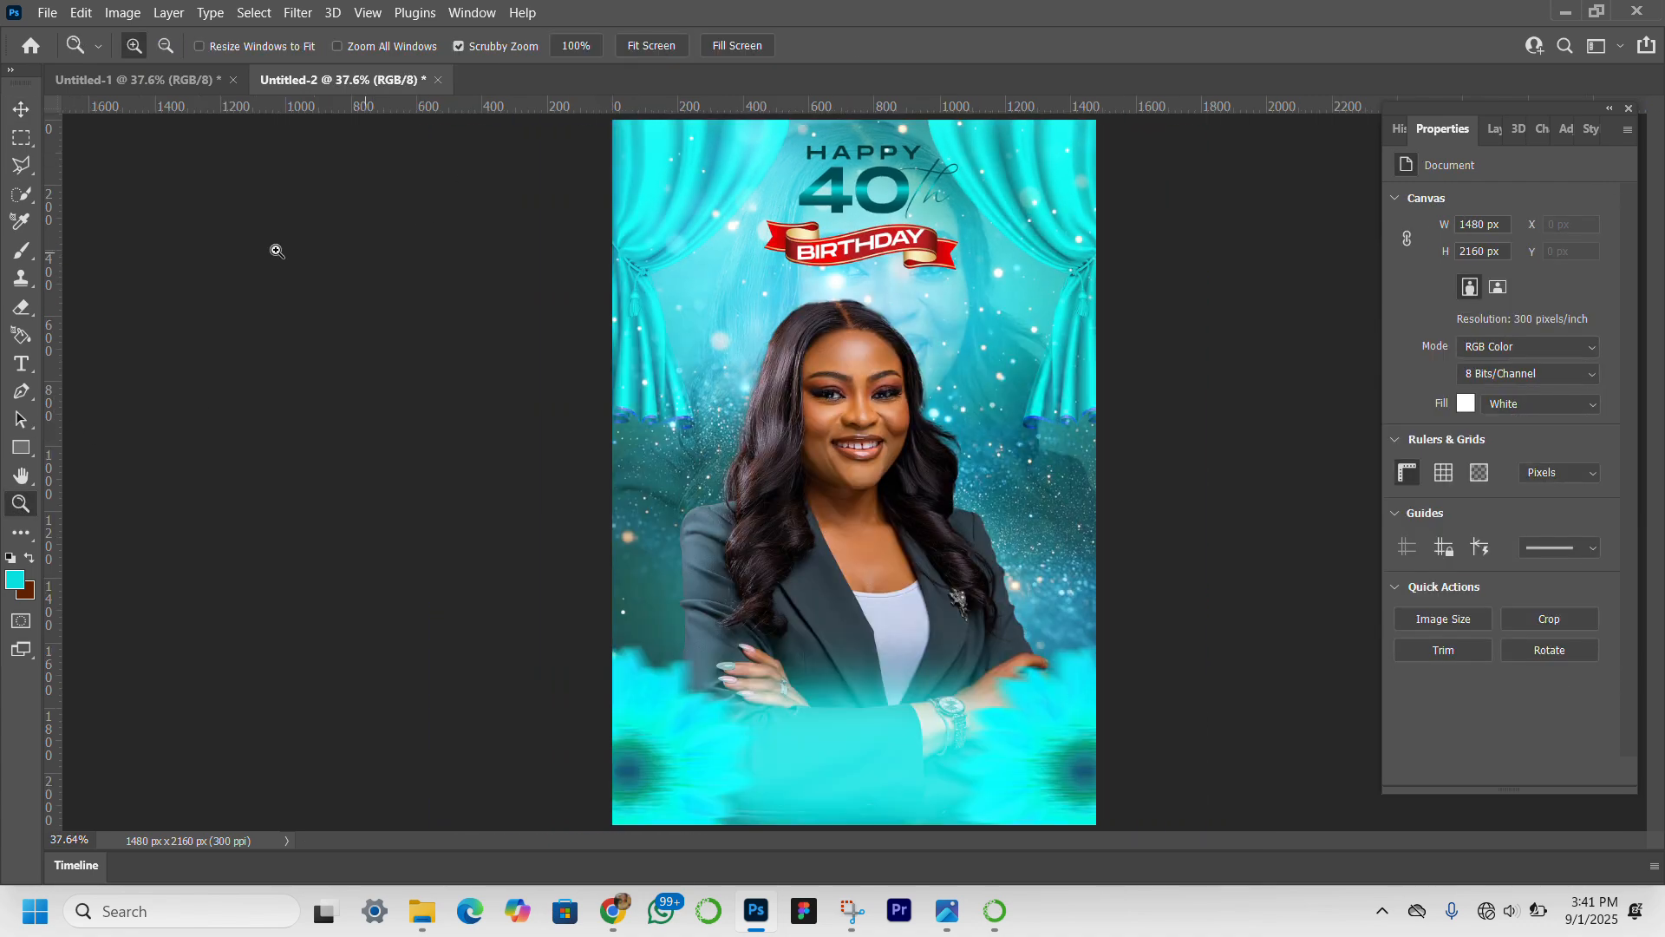
pyautogui.click(19, 111)
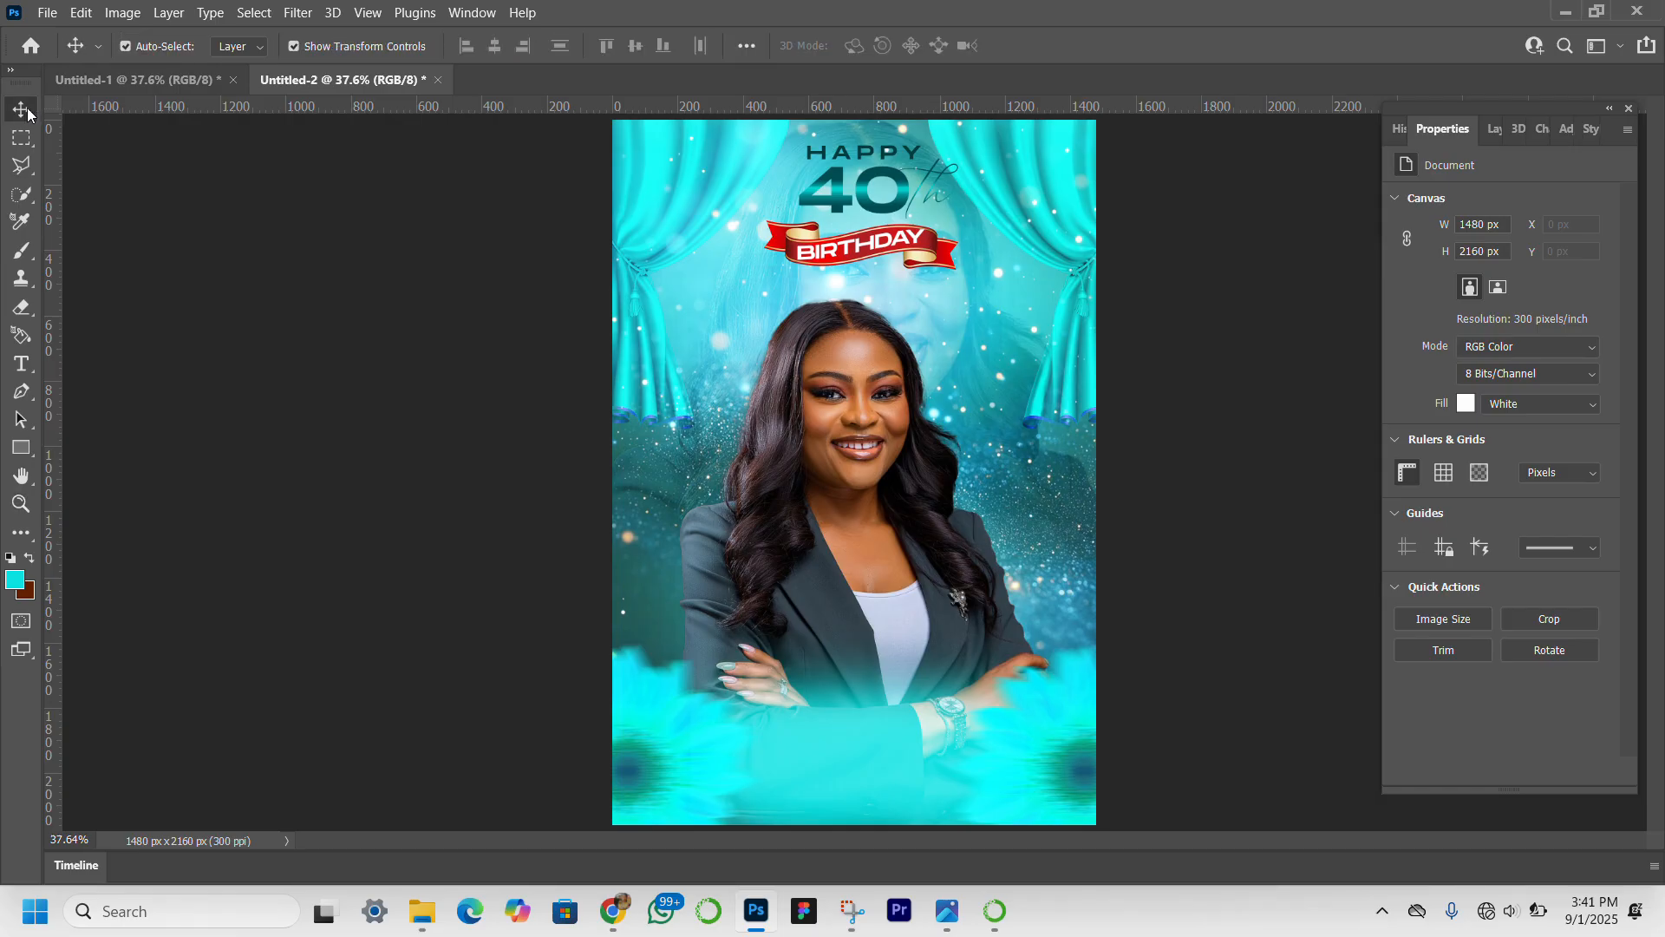
pyautogui.click(934, 270)
pyautogui.click(933, 269)
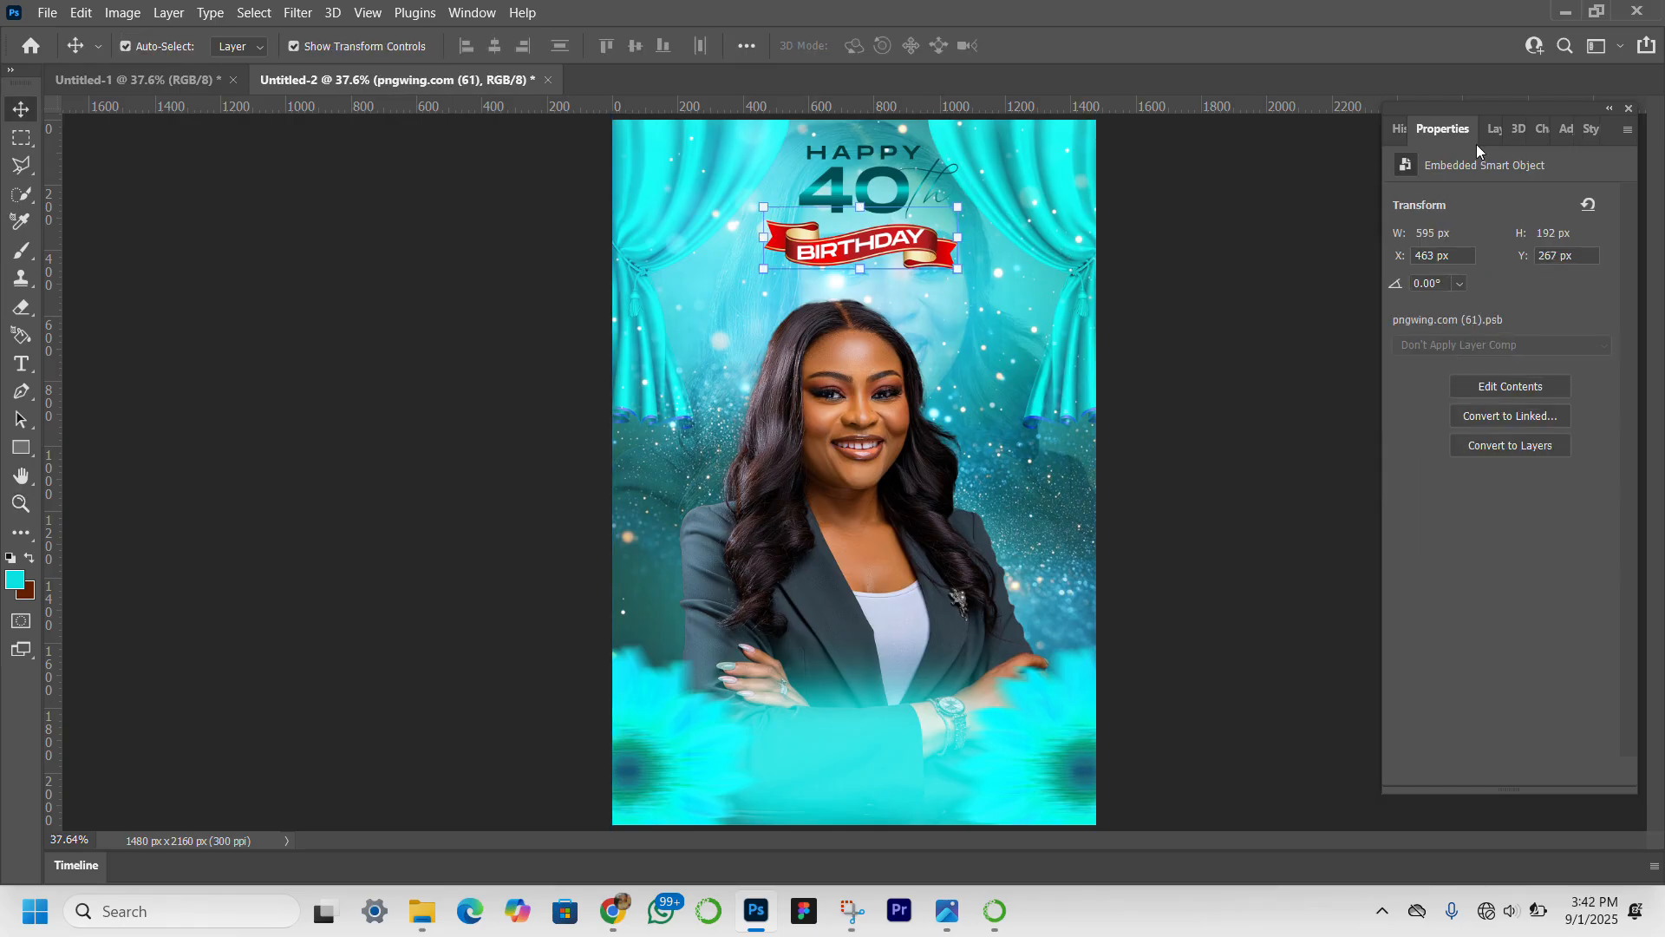
pyautogui.click(1497, 128)
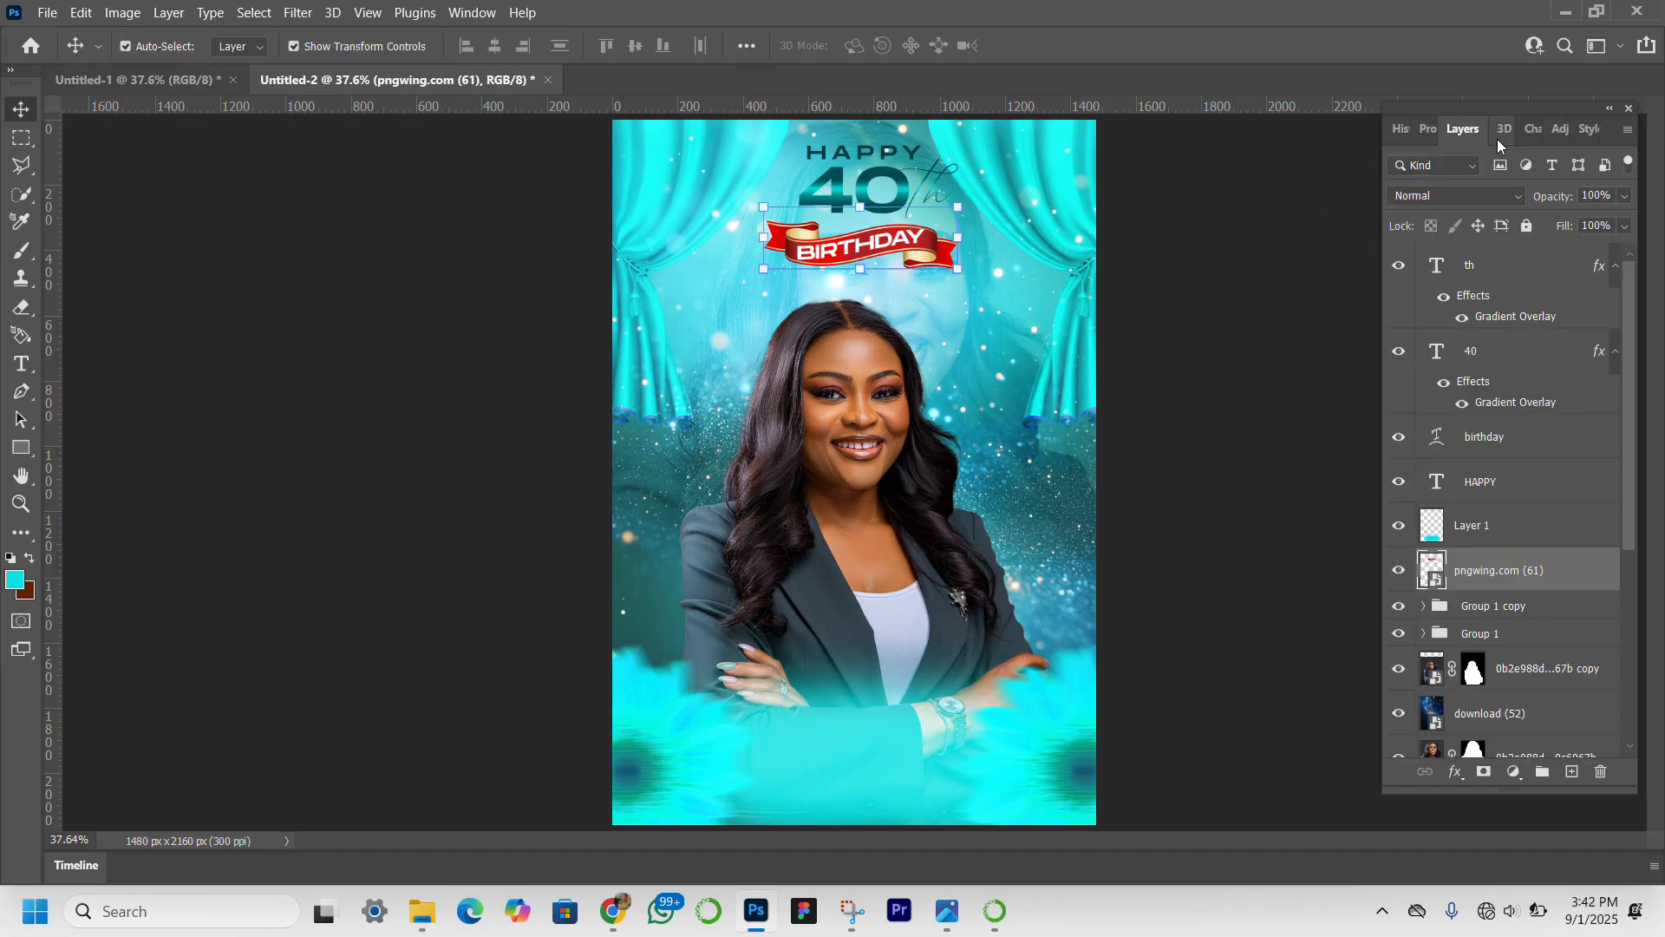
pyautogui.keyDown('ctrl'); pyautogui.click(1523, 442); pyautogui.keyUp('ctrl')
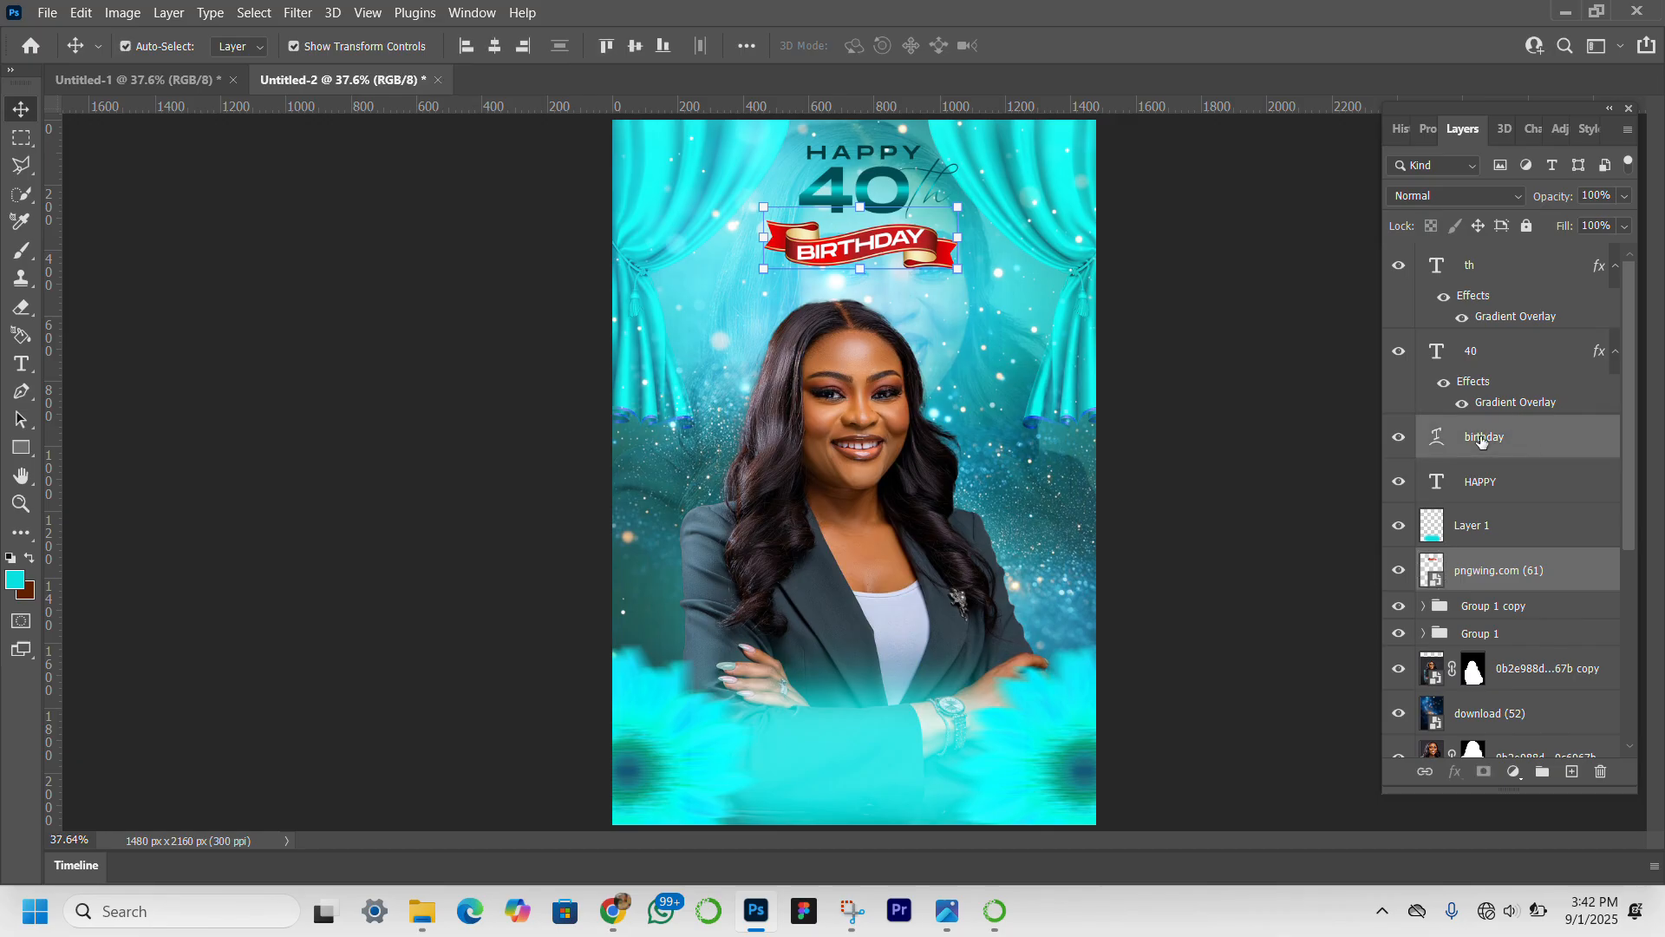
pyautogui.hotkey('ctrl', 't')
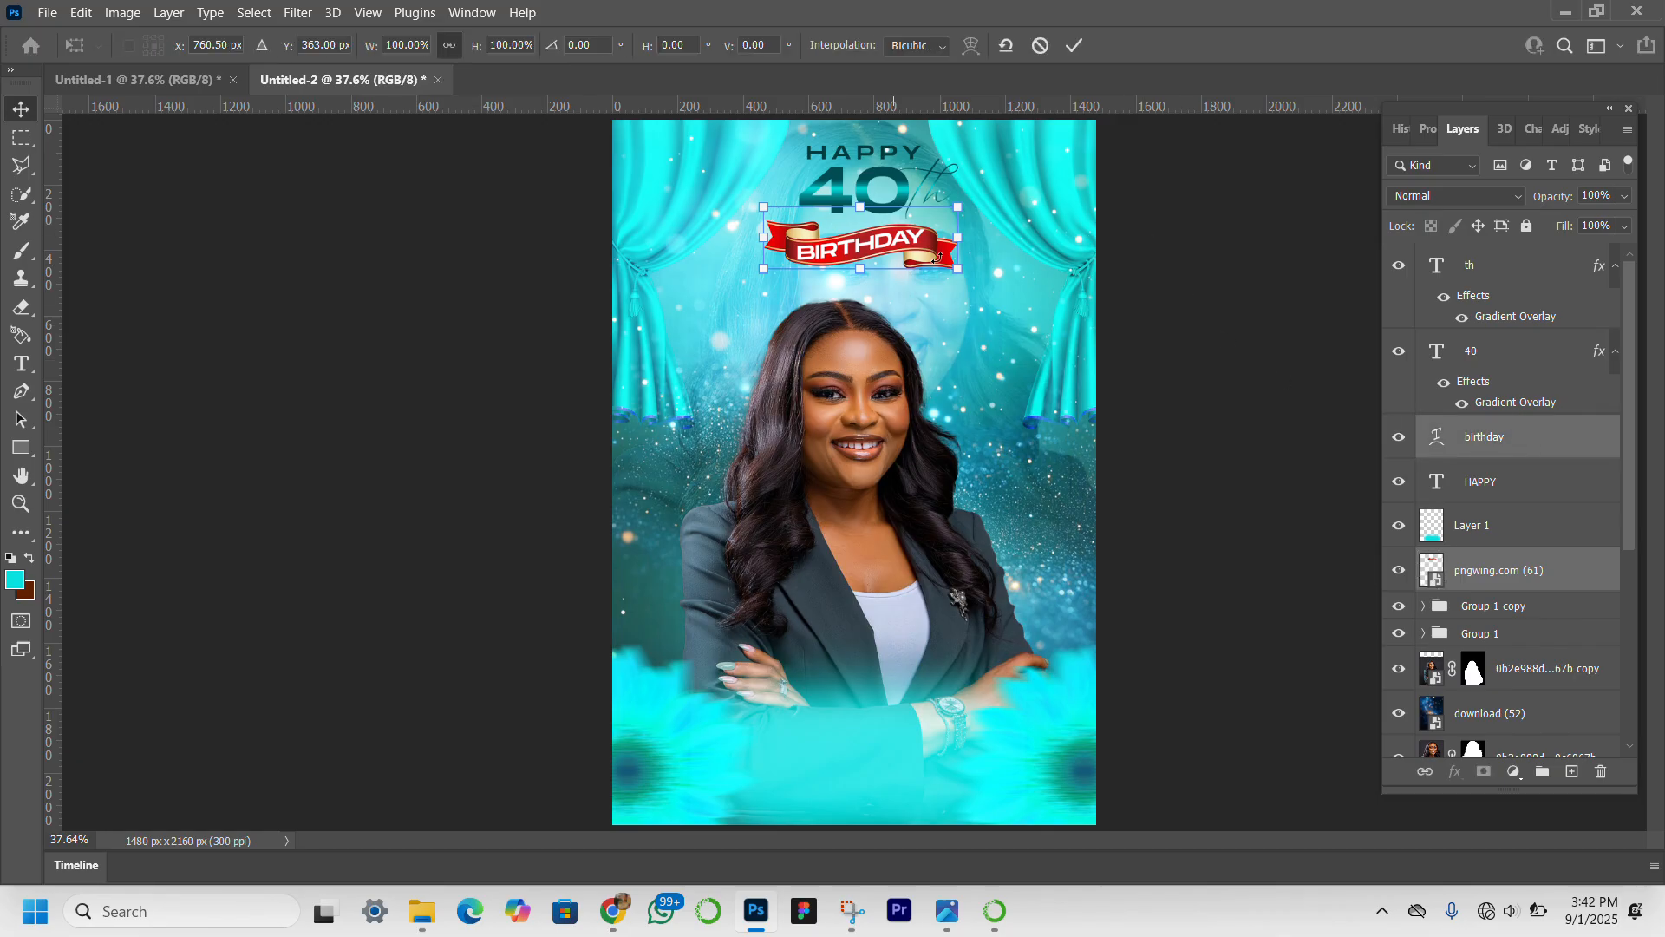
pyautogui.moveTo(957, 237); pyautogui.dragTo(906, 244)
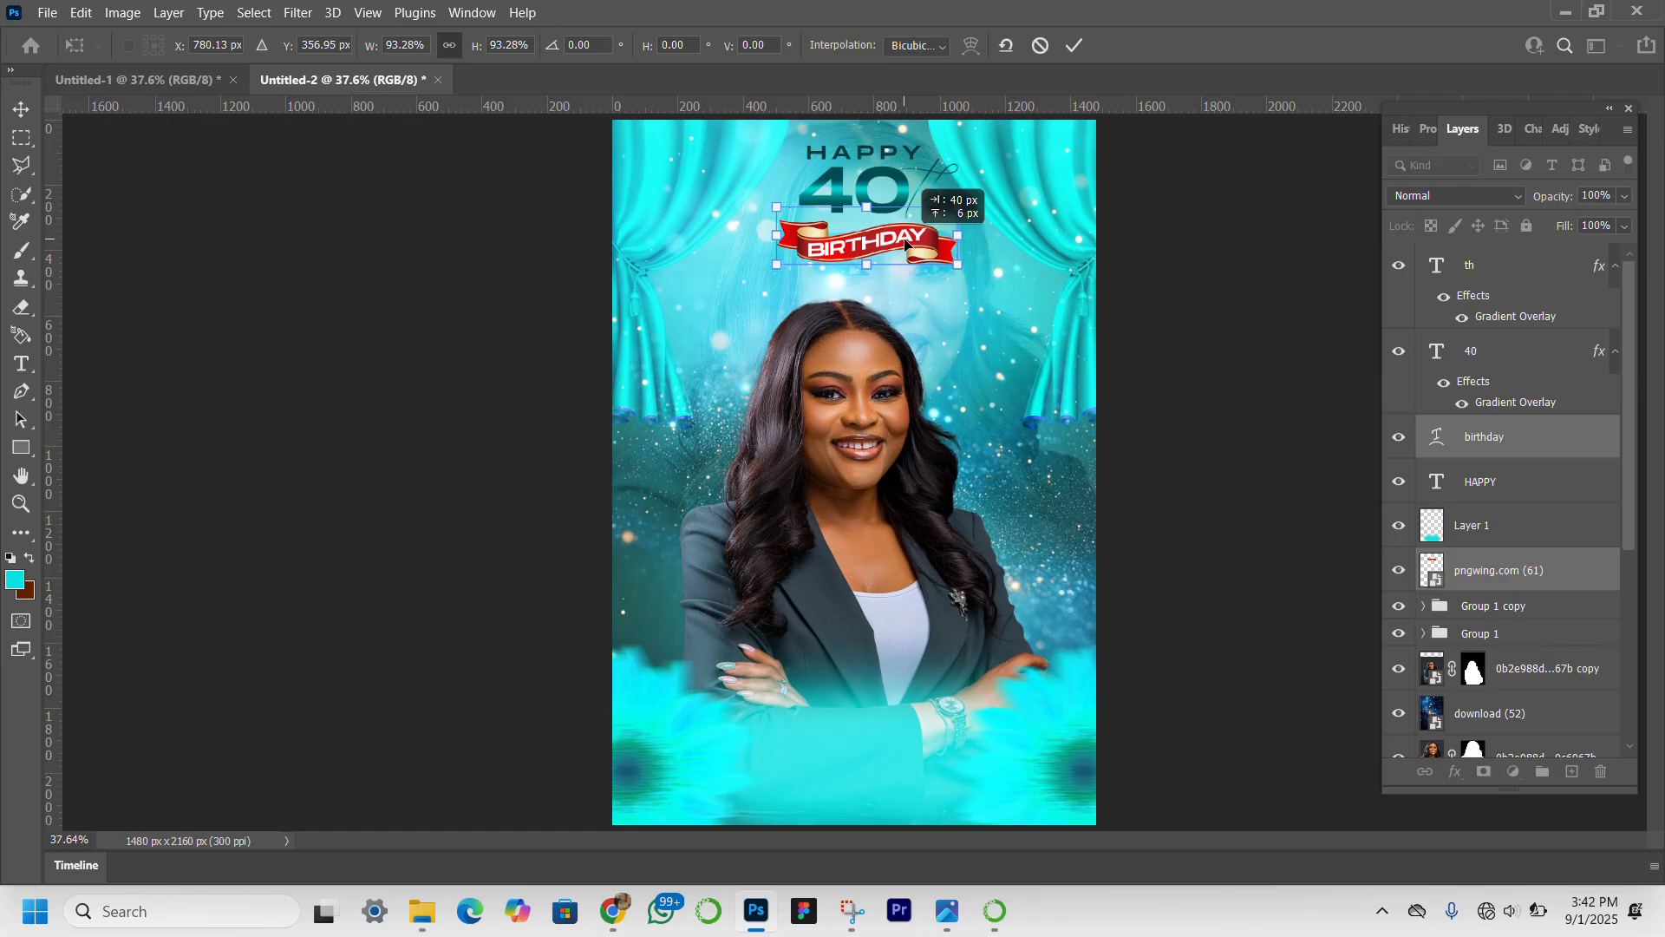
pyautogui.moveTo(905, 243); pyautogui.dragTo(944, 237)
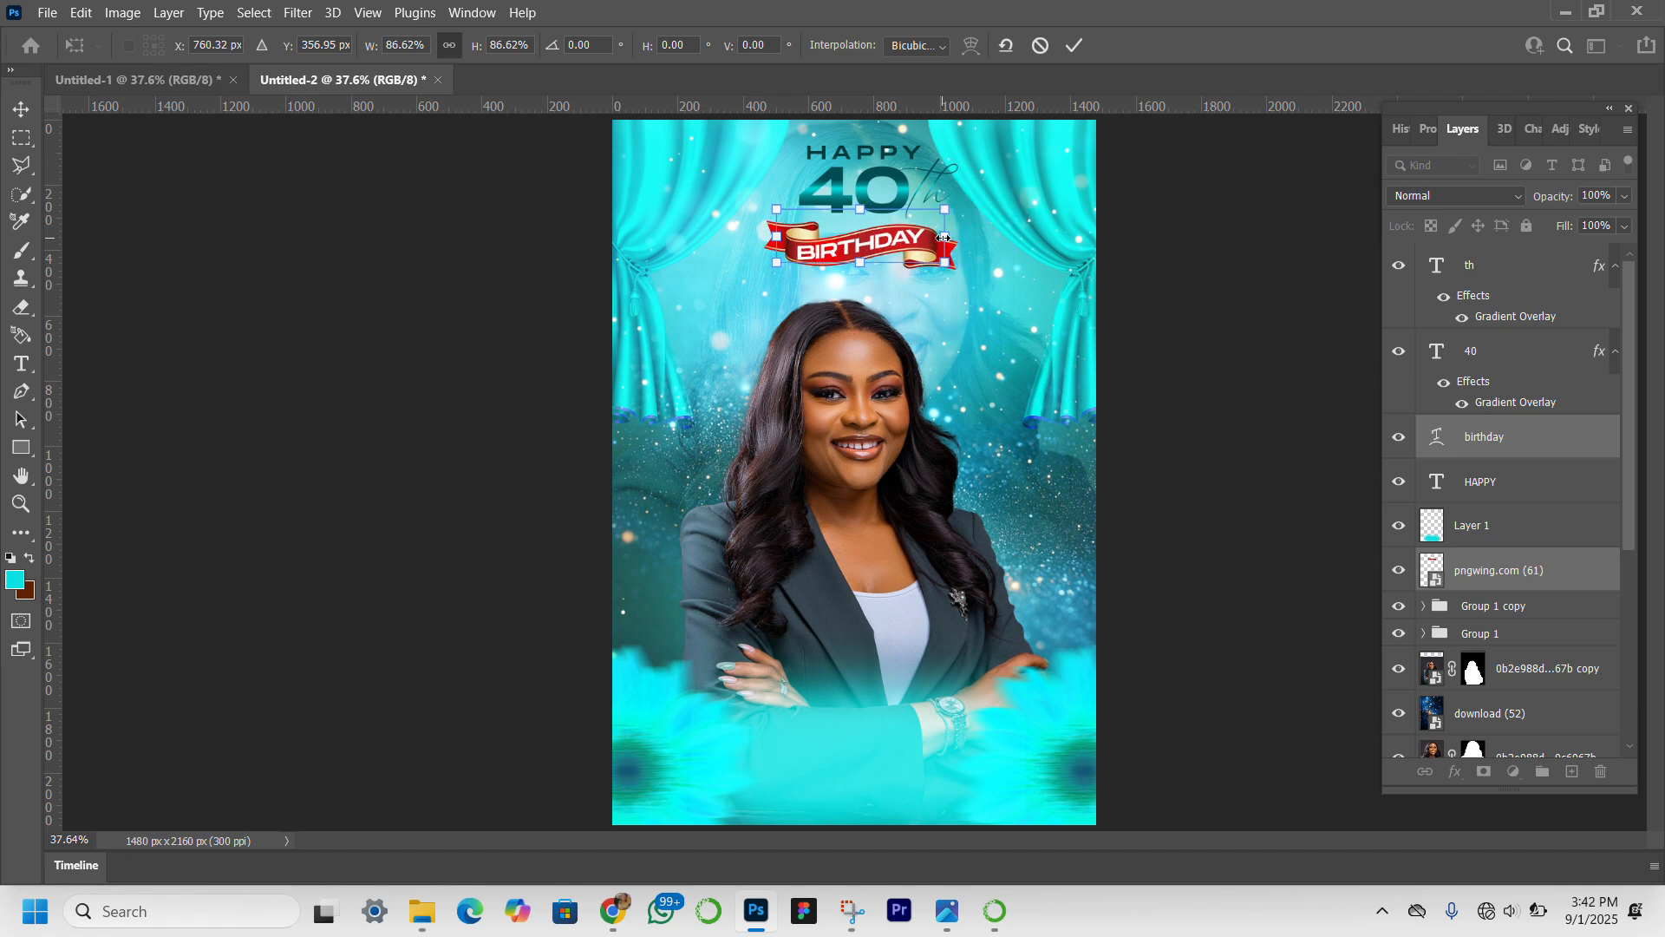
pyautogui.press('Return')
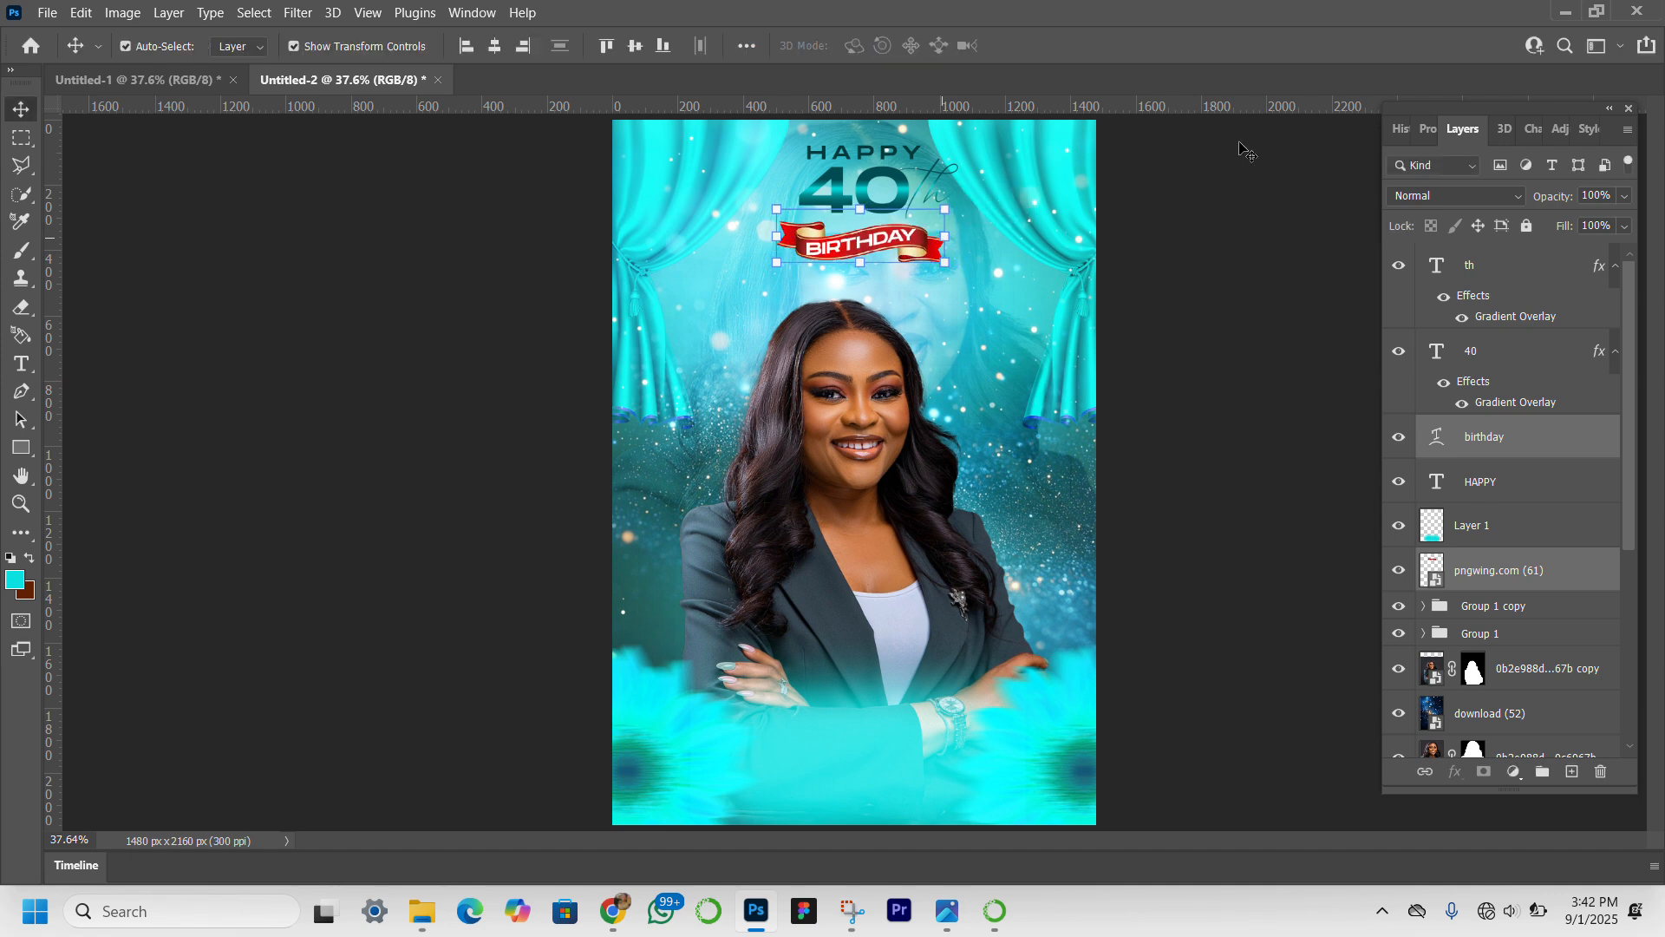
# Scale "HAPPY", "40" and "th" together to about 91.85% and lower them about 16 px toward the ribbon.
pyautogui.click(1540, 362)
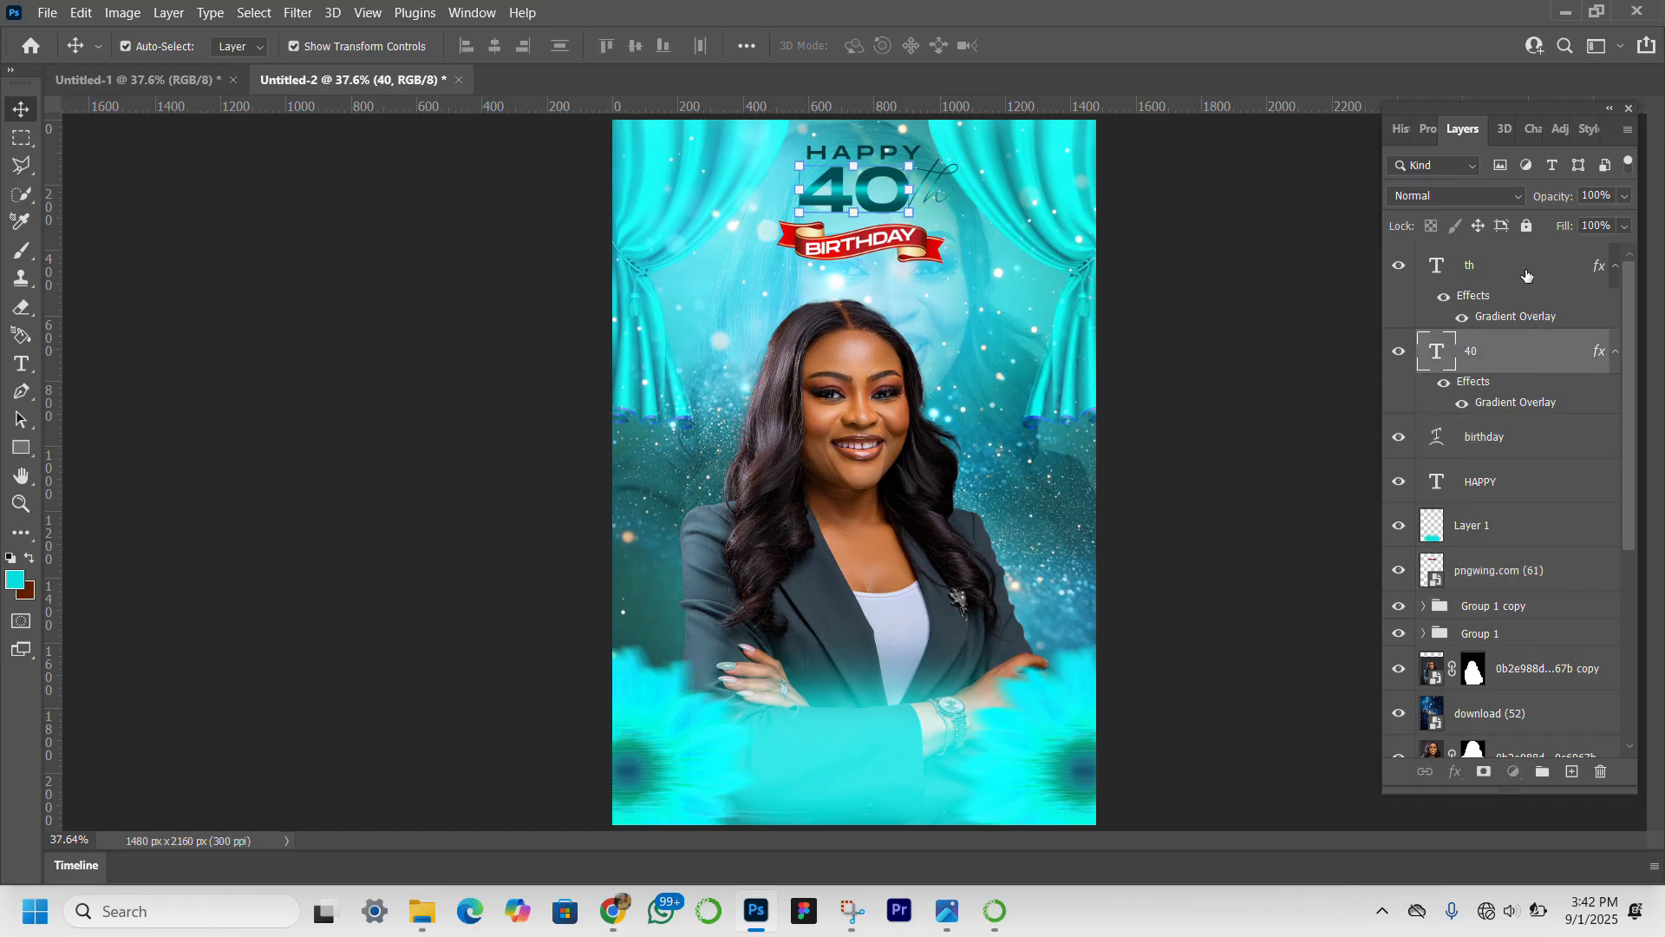
pyautogui.keyDown('ctrl'); pyautogui.click(1527, 276); pyautogui.keyUp('ctrl')
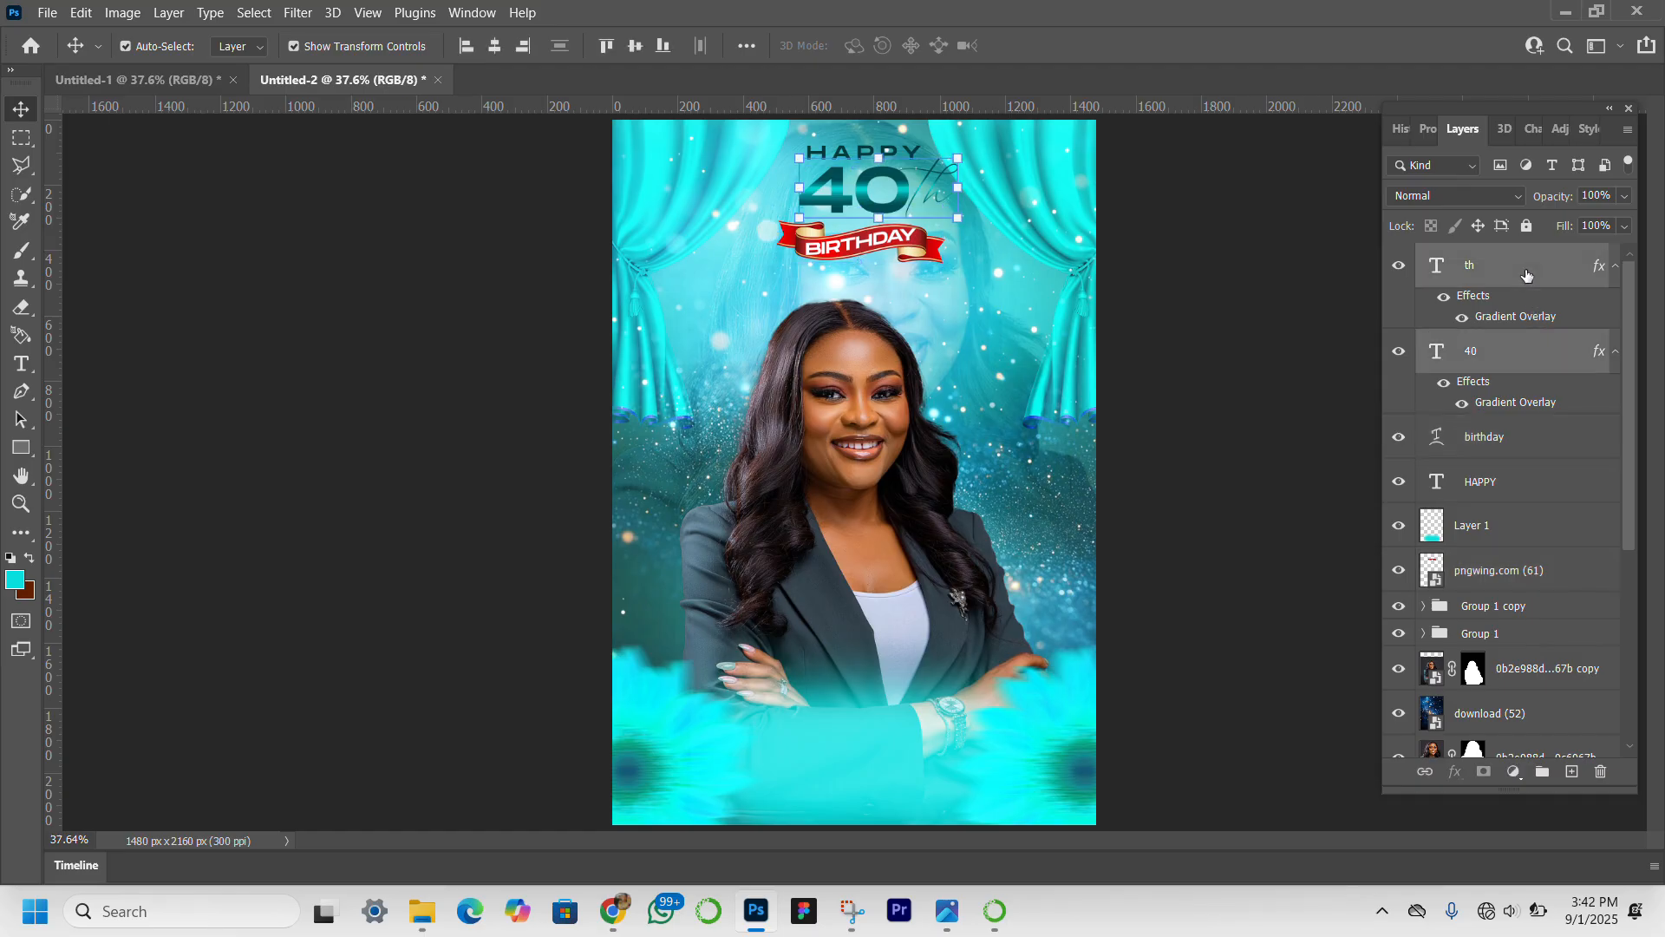
pyautogui.keyDown('ctrl'); pyautogui.click(1532, 487); pyautogui.keyUp('ctrl')
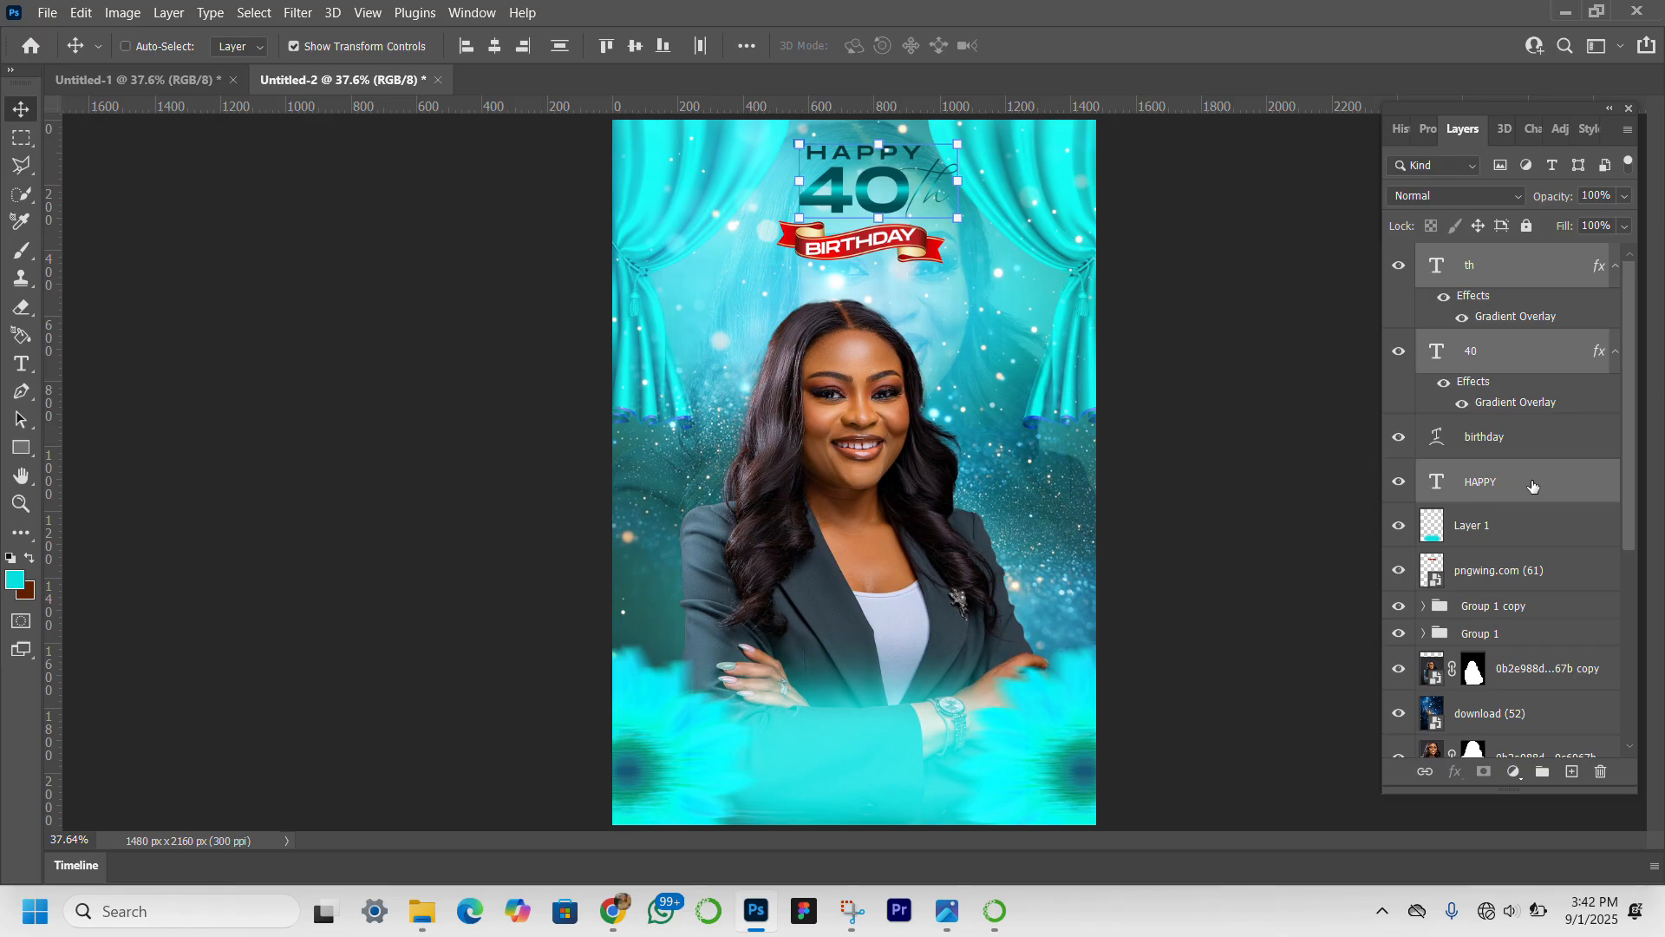
pyautogui.hotkey('ctrl', 't')
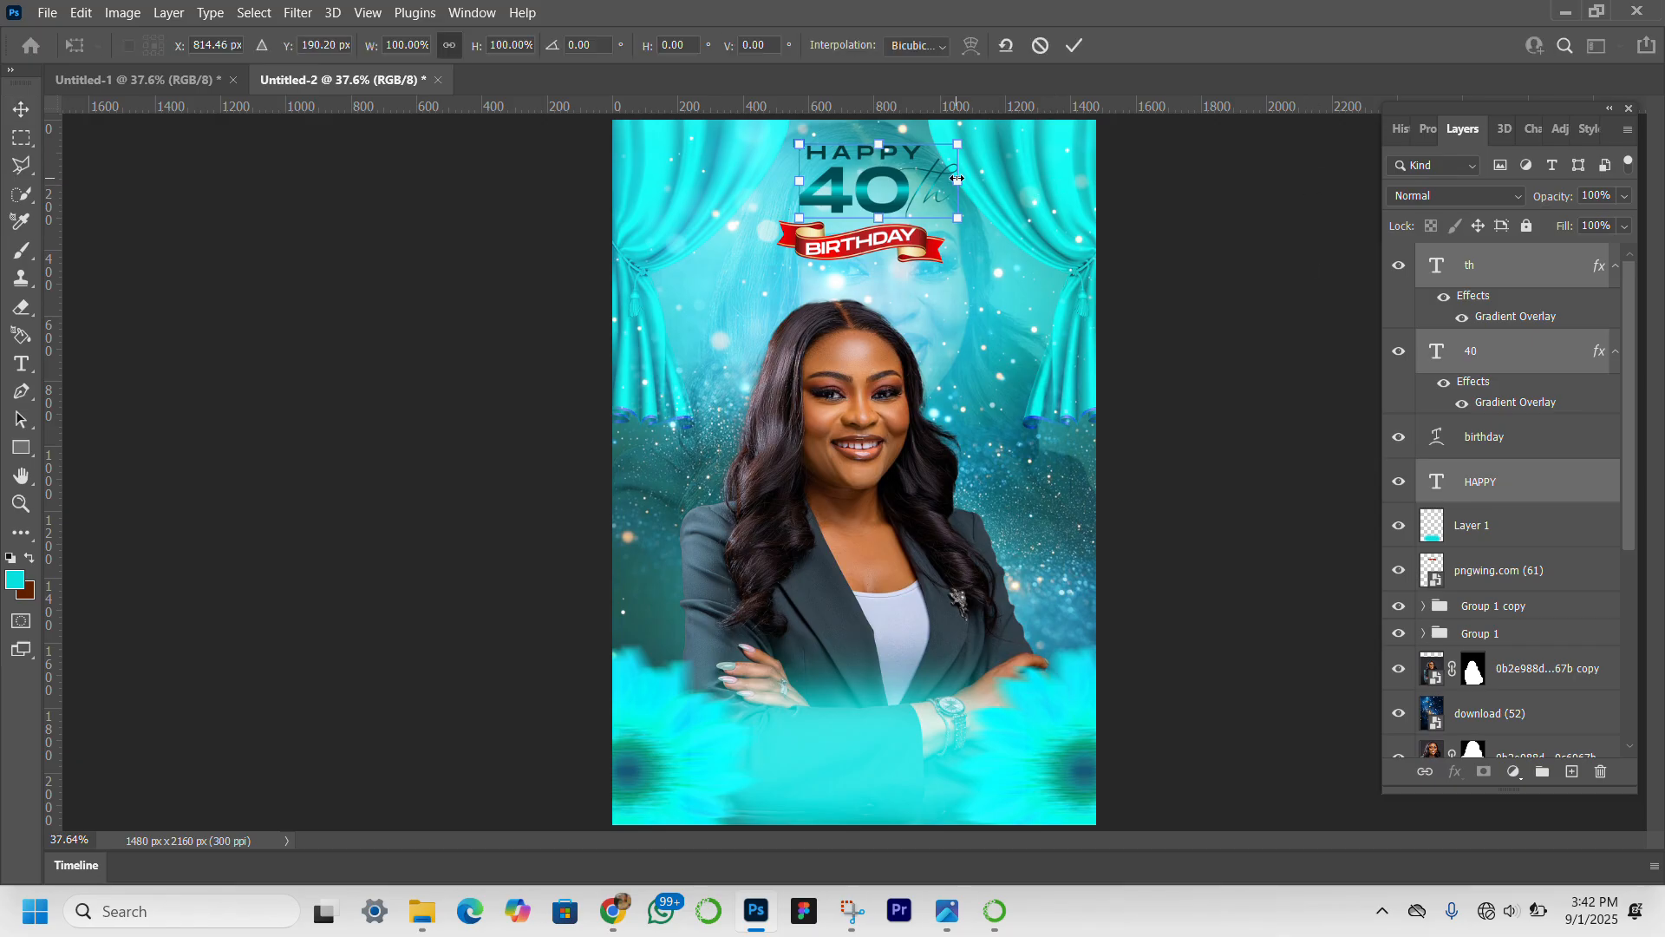
pyautogui.moveTo(956, 179); pyautogui.dragTo(949, 179)
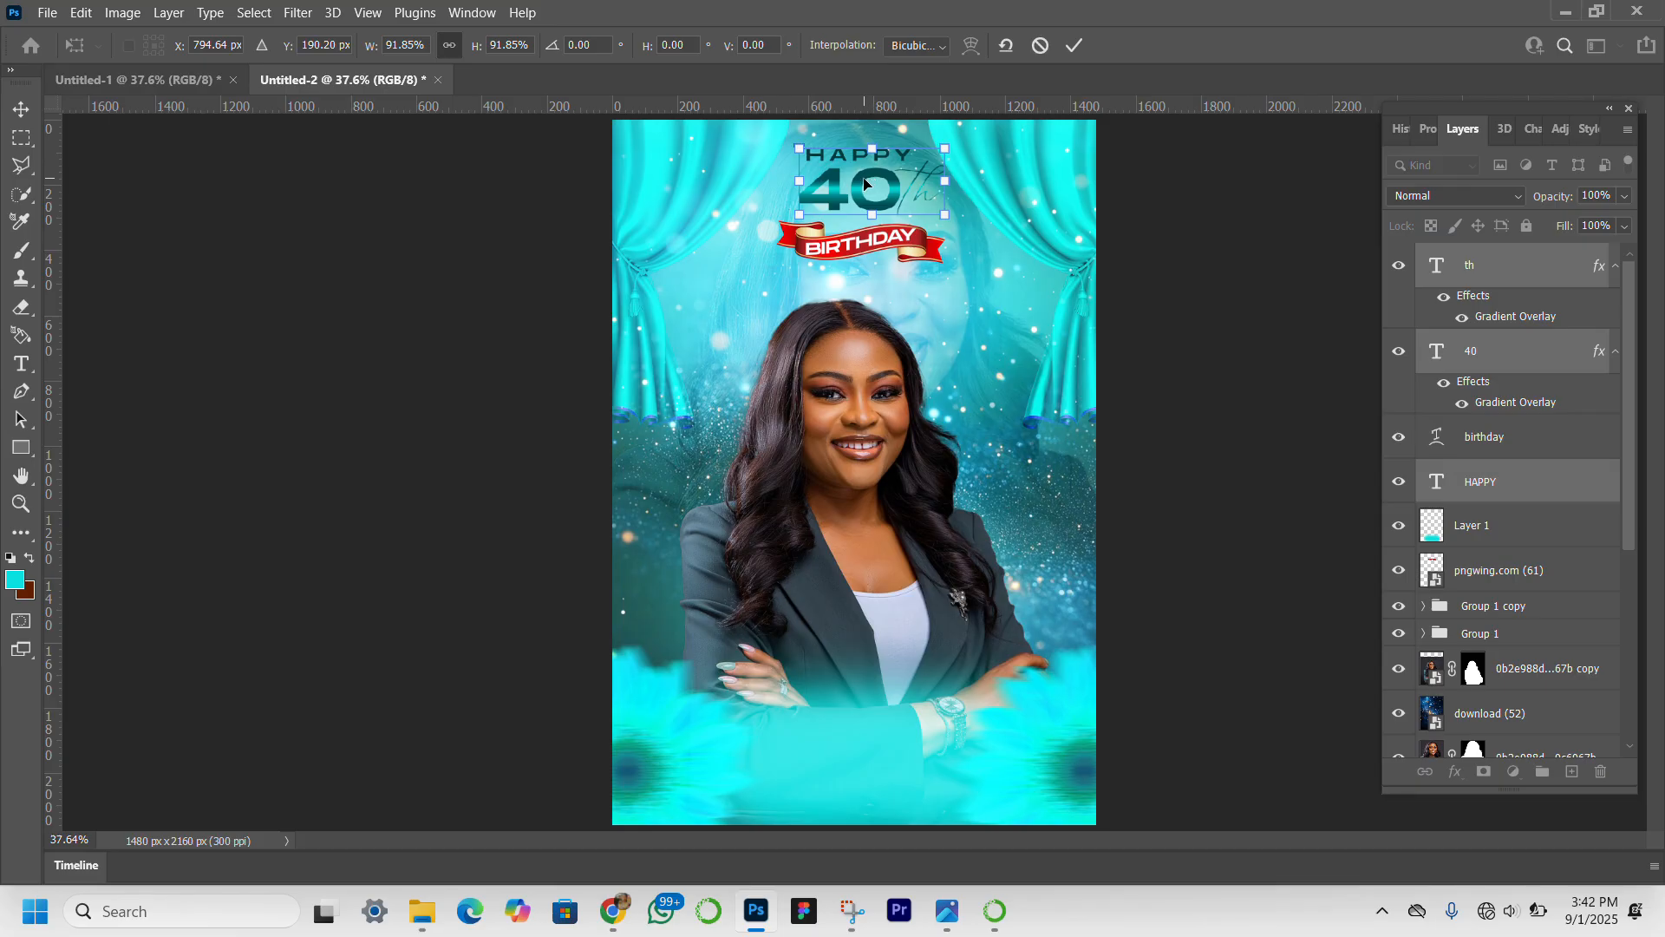
pyautogui.hotkey('shift', 'Up')
pyautogui.hotkey('shift', 'Up')
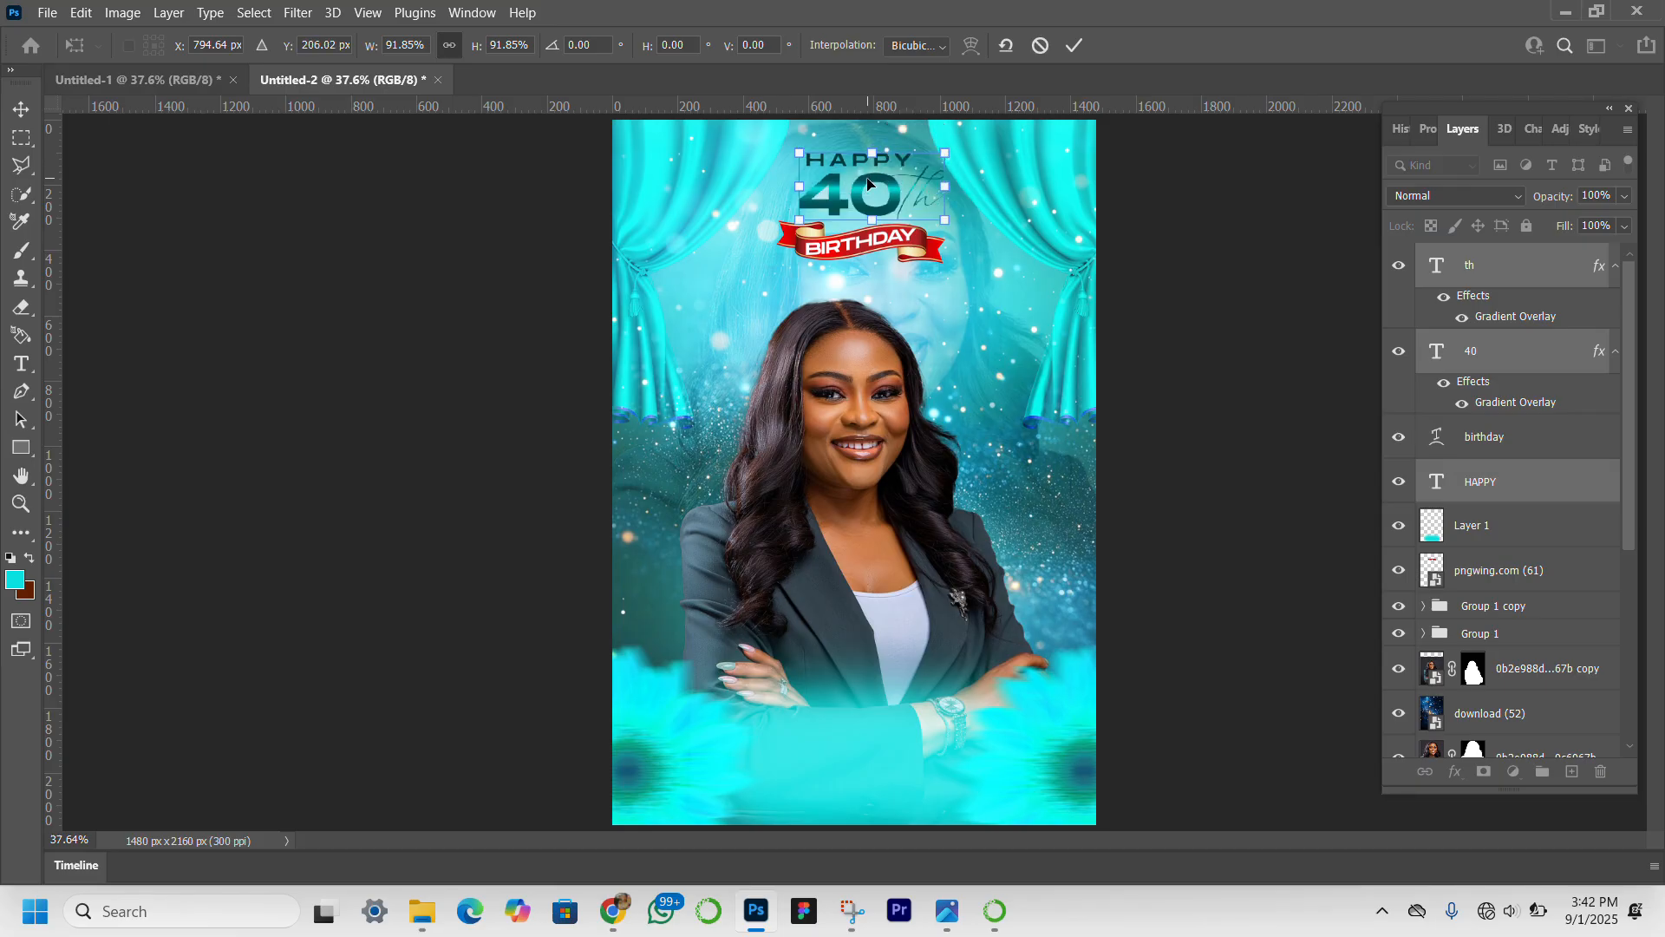
pyautogui.press('Return')
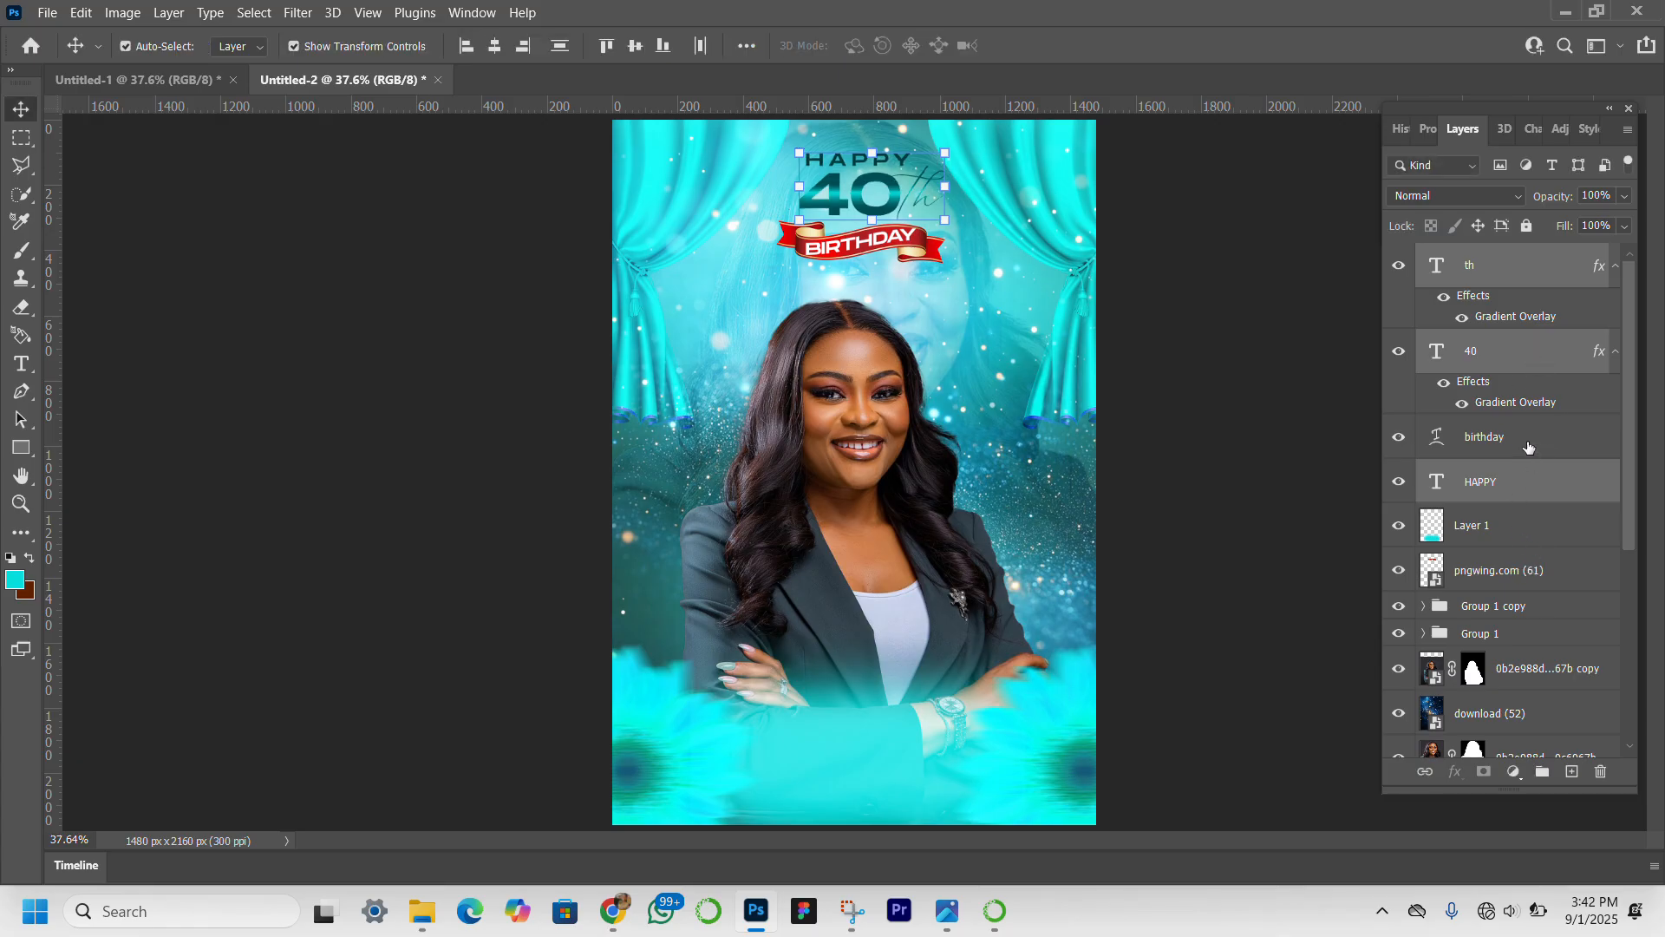
# Move the ribbon and its "BIRTHDAY" text together slightly up, closer to the "40th" text.
pyautogui.click(1529, 446)
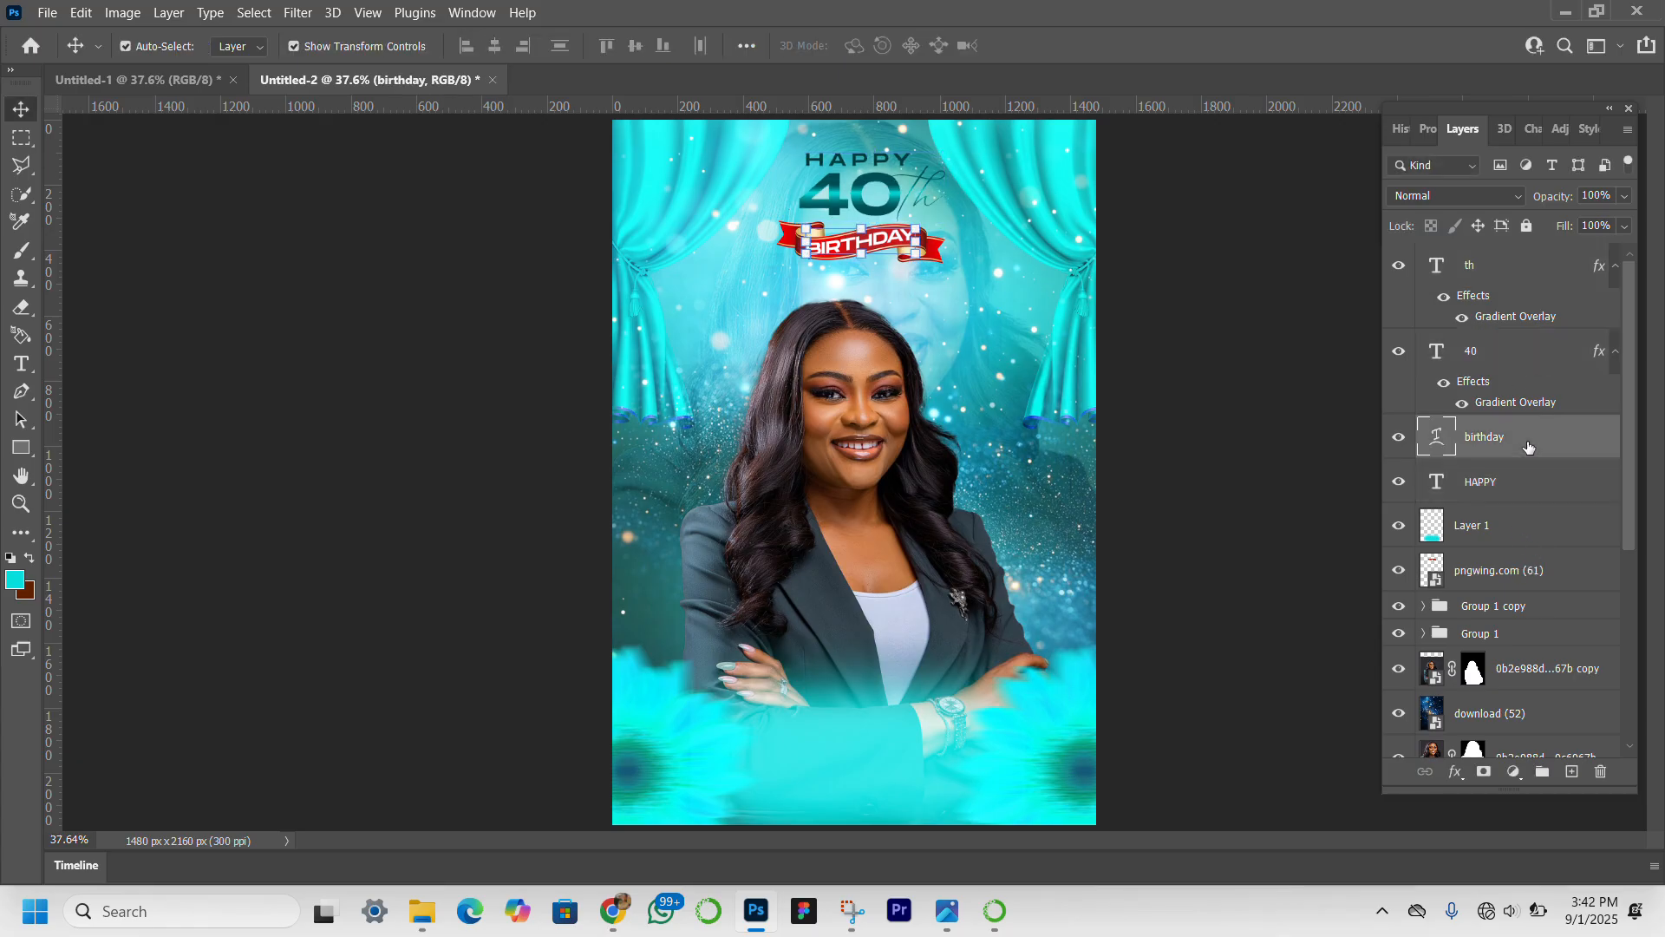
pyautogui.keyDown('ctrl'); pyautogui.click(1538, 569); pyautogui.keyUp('ctrl')
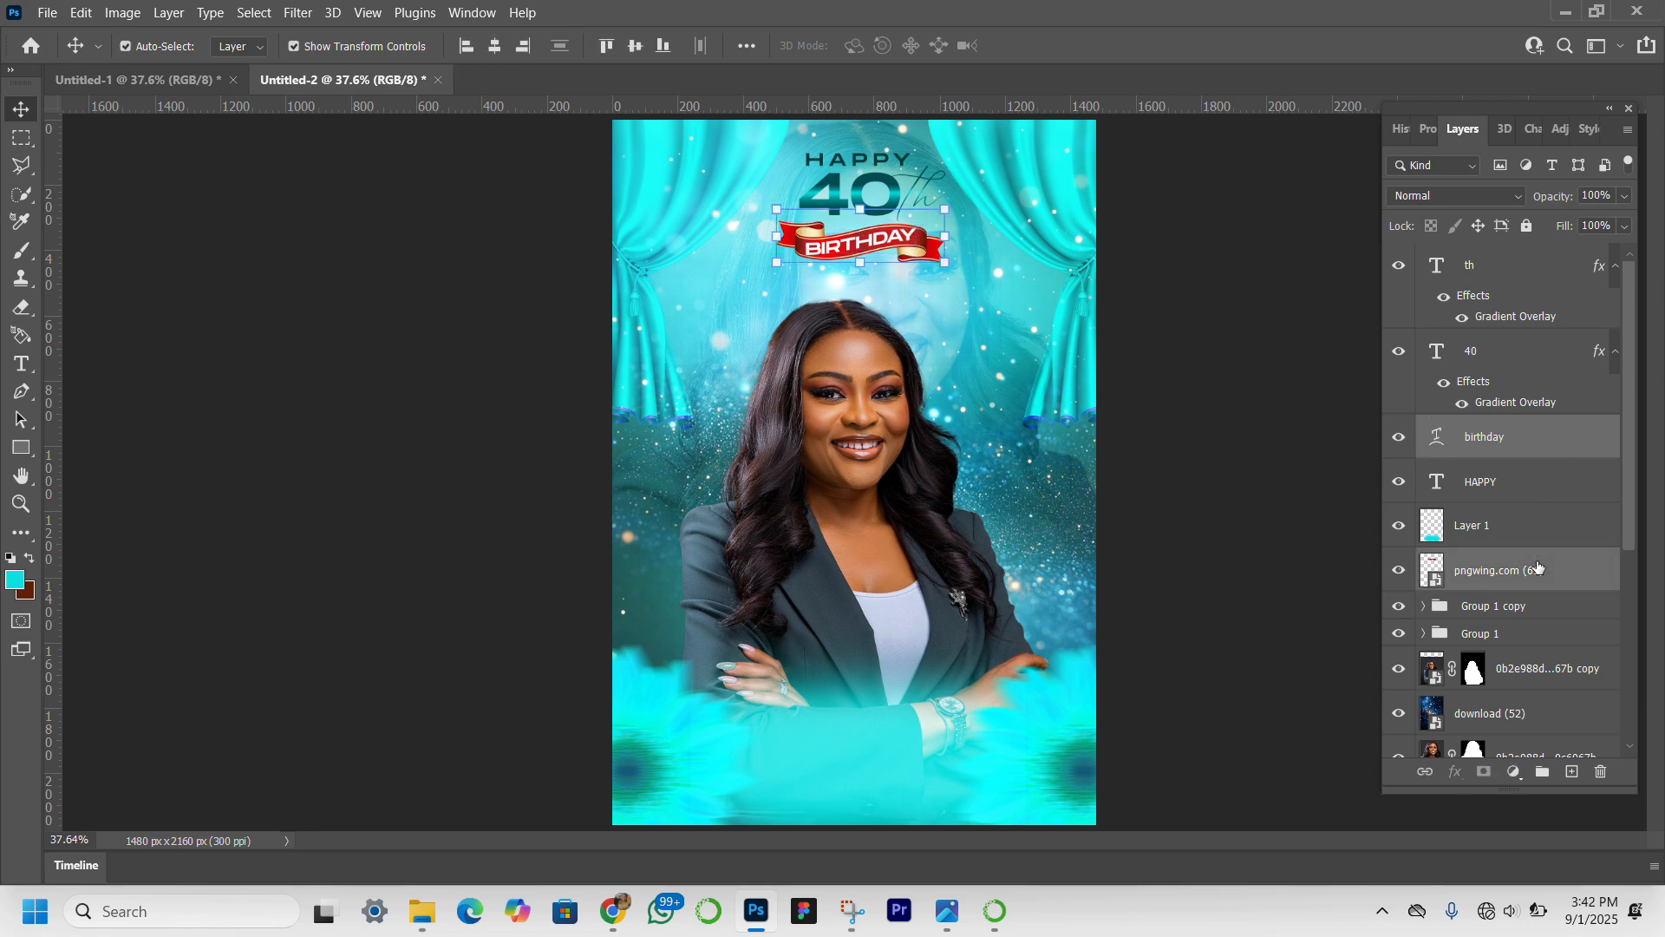
pyautogui.press('Up')
pyautogui.press('Up')
pyautogui.press('Up')
pyautogui.press('Up')
pyautogui.press('Up')
pyautogui.press('Up')
pyautogui.press('Up')
pyautogui.press('Up')
pyautogui.press('Up')
pyautogui.press('Up')
pyautogui.press('Up')
pyautogui.press('Up')
pyautogui.press('Up')
pyautogui.press('Up')
pyautogui.press('Up')
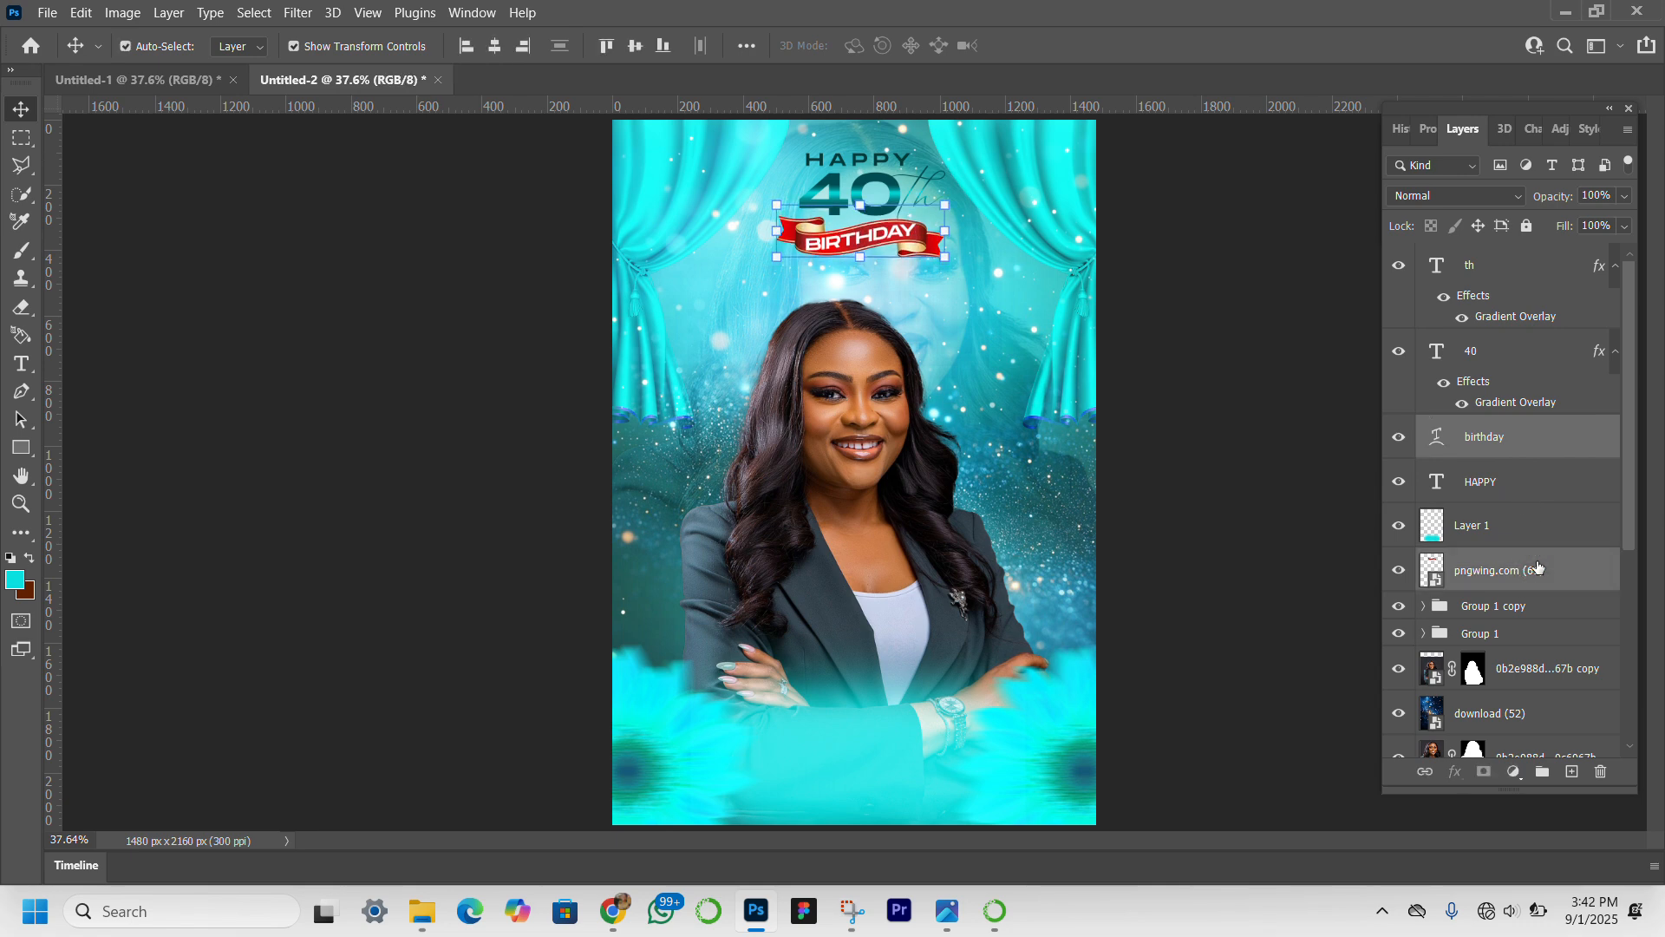
pyautogui.click(1252, 483)
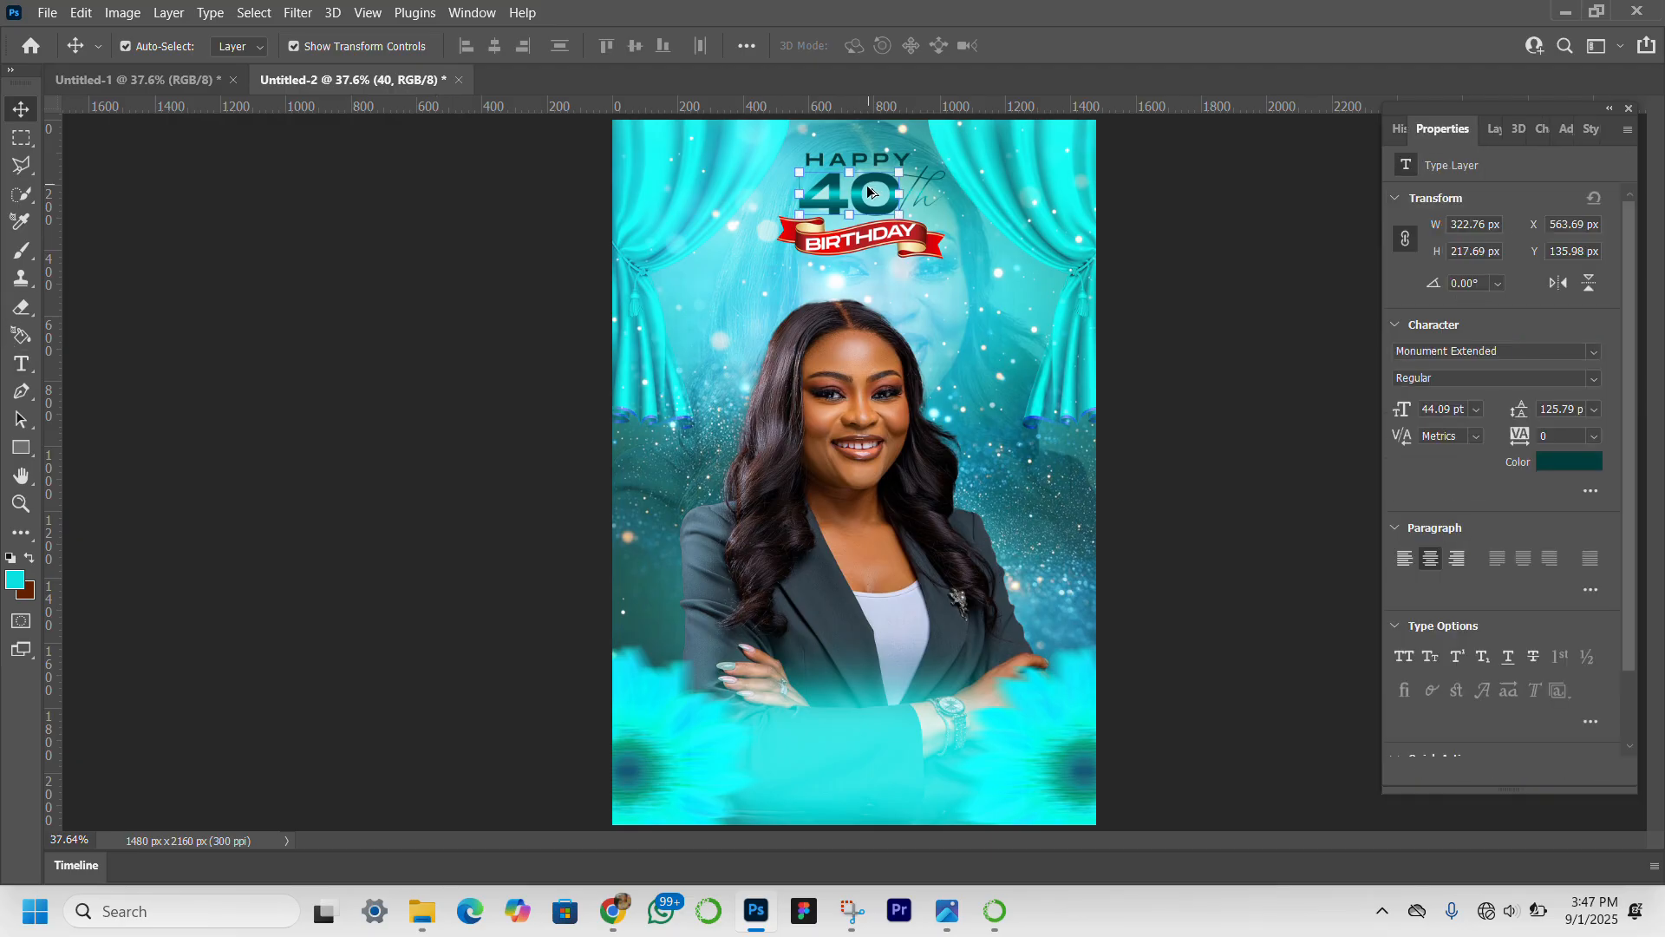
# Duplicate the "40" text onto the teal area below the portrait and replace its wording with the celebrant's titles, first name and initial.
pyautogui.moveTo(852, 279); pyautogui.dragTo(853, 730)
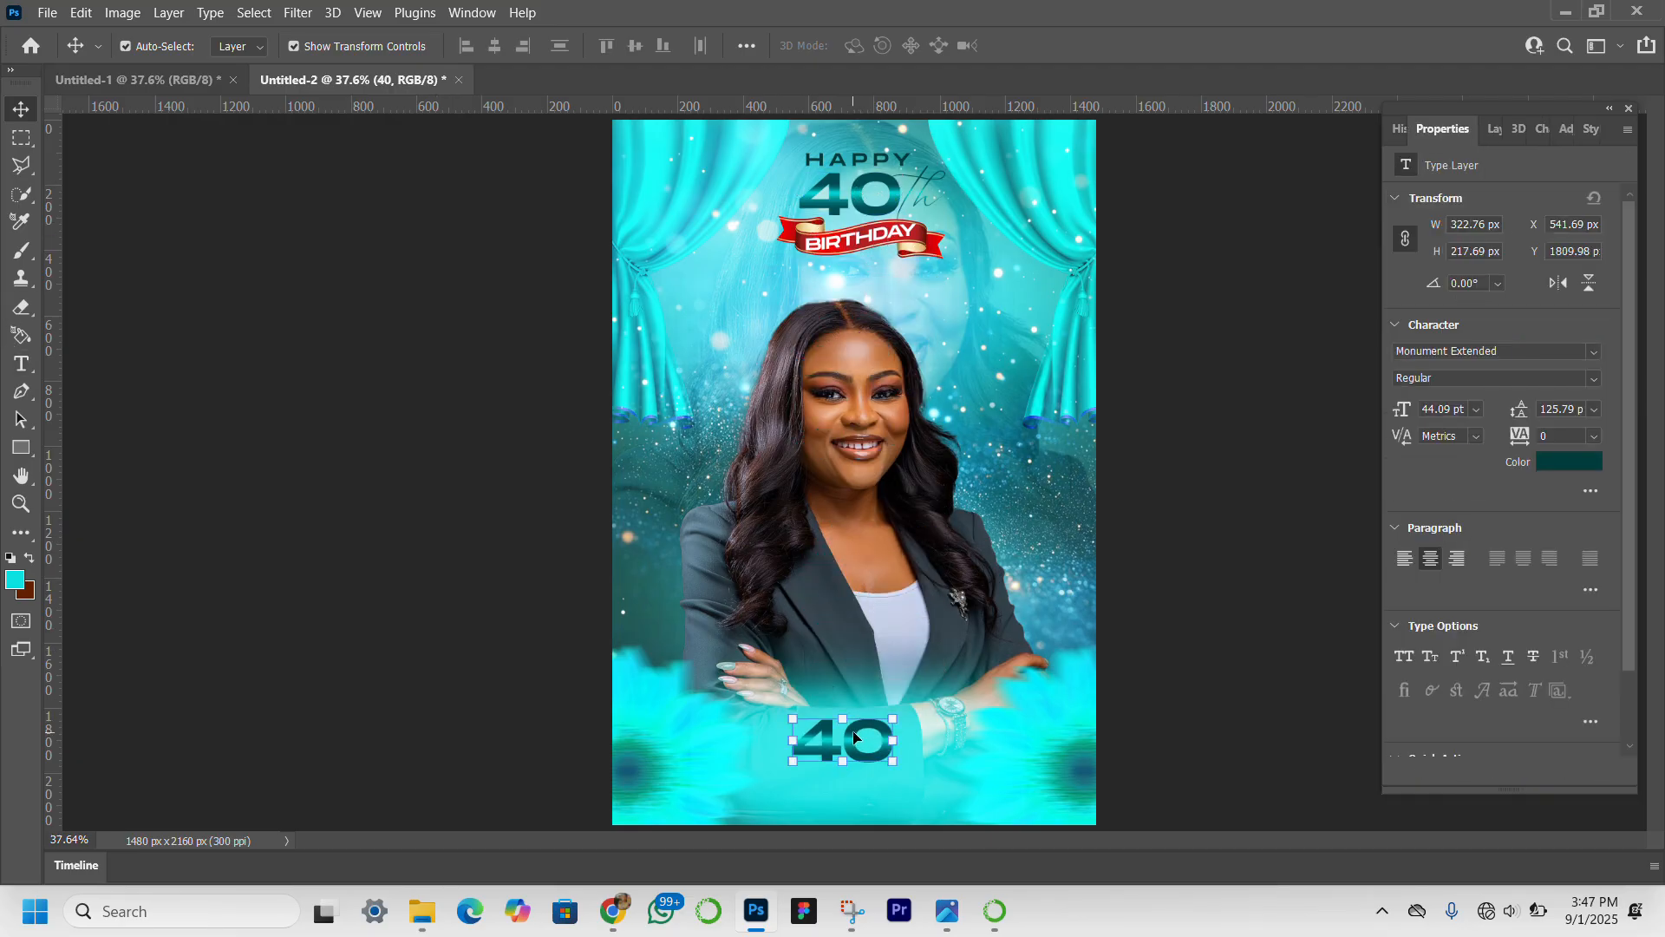
pyautogui.doubleClick(853, 729)
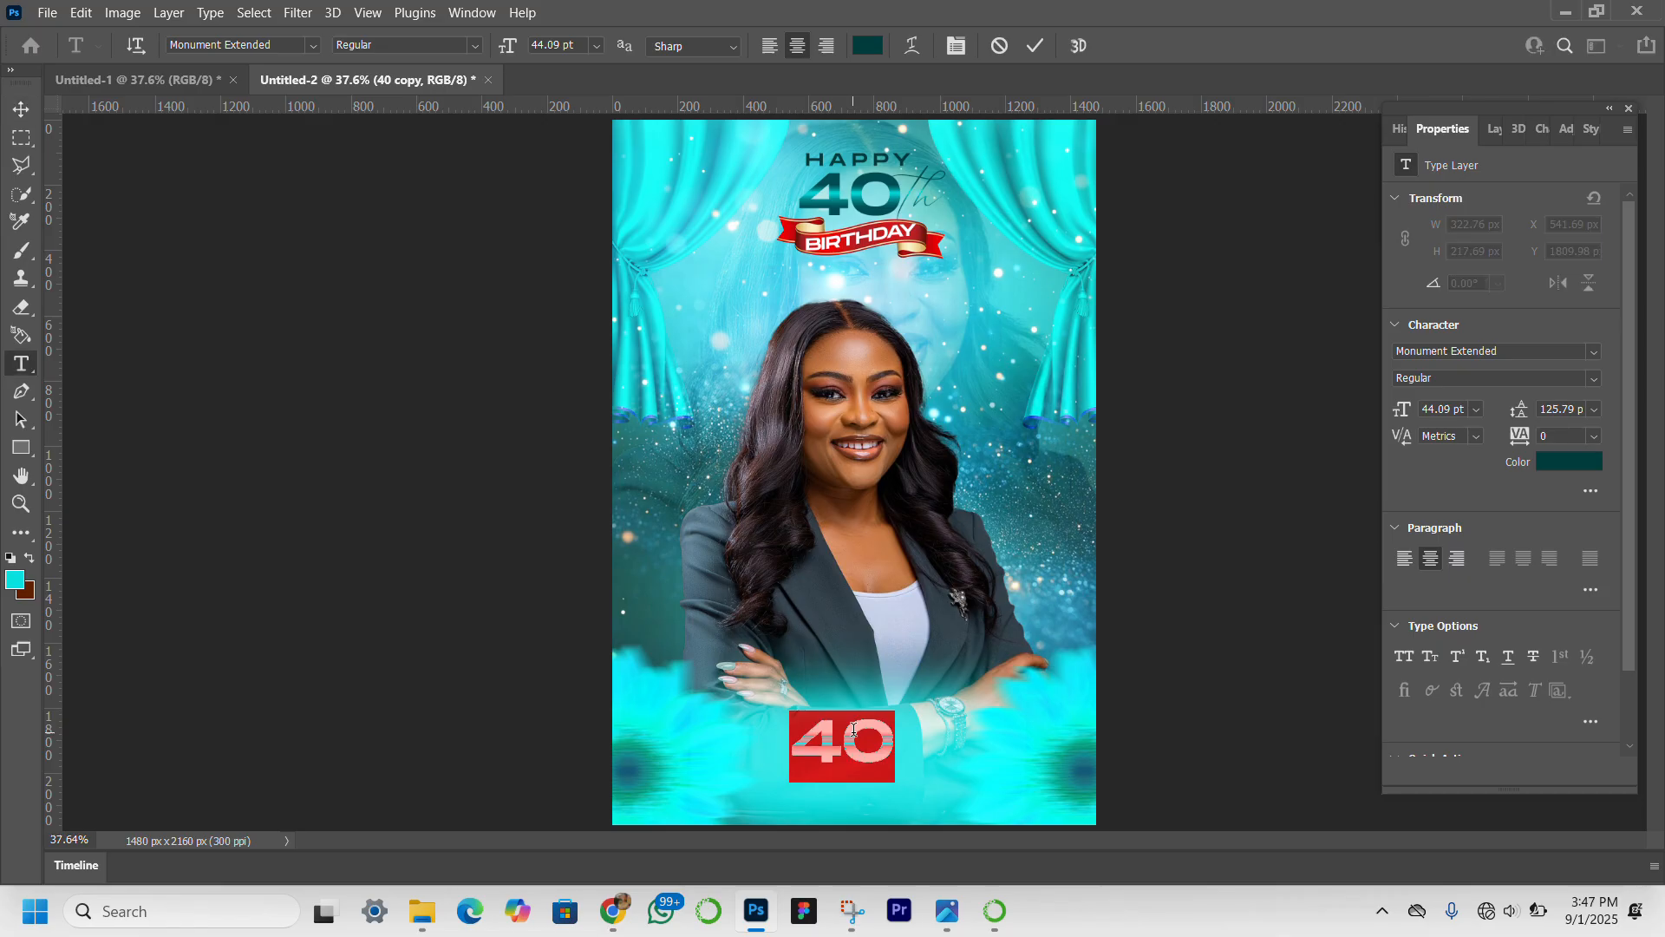
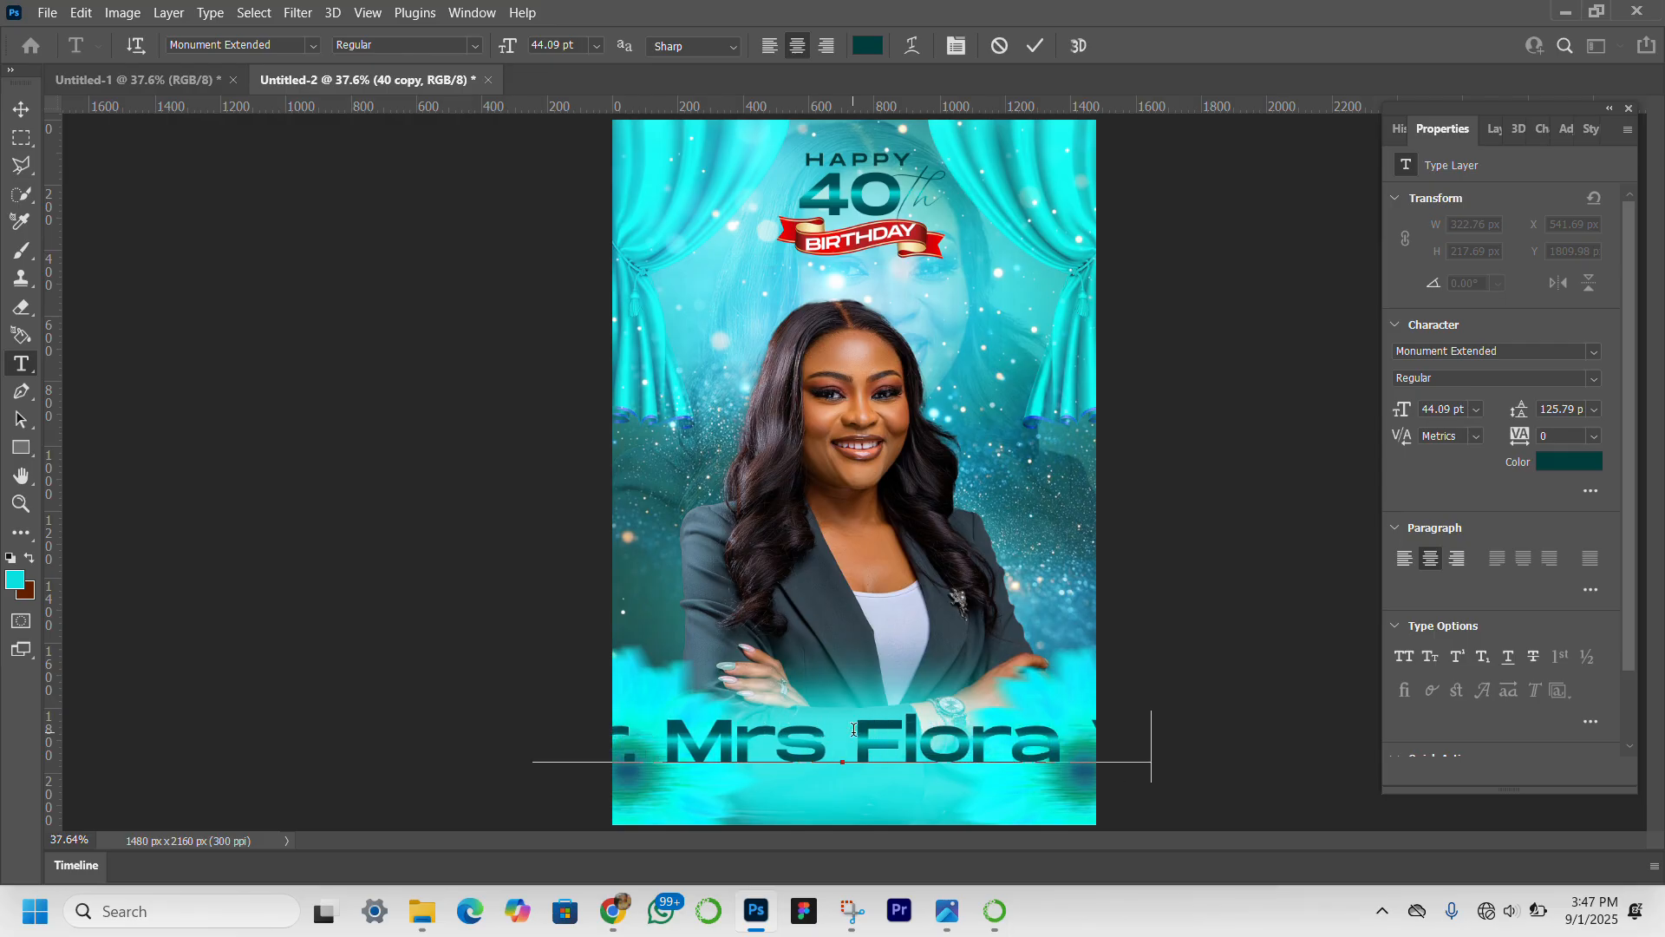
# Scale the new name line to about 56.28%, center it across the lower part of the cover and apply the transform.
pyautogui.click(24, 118)
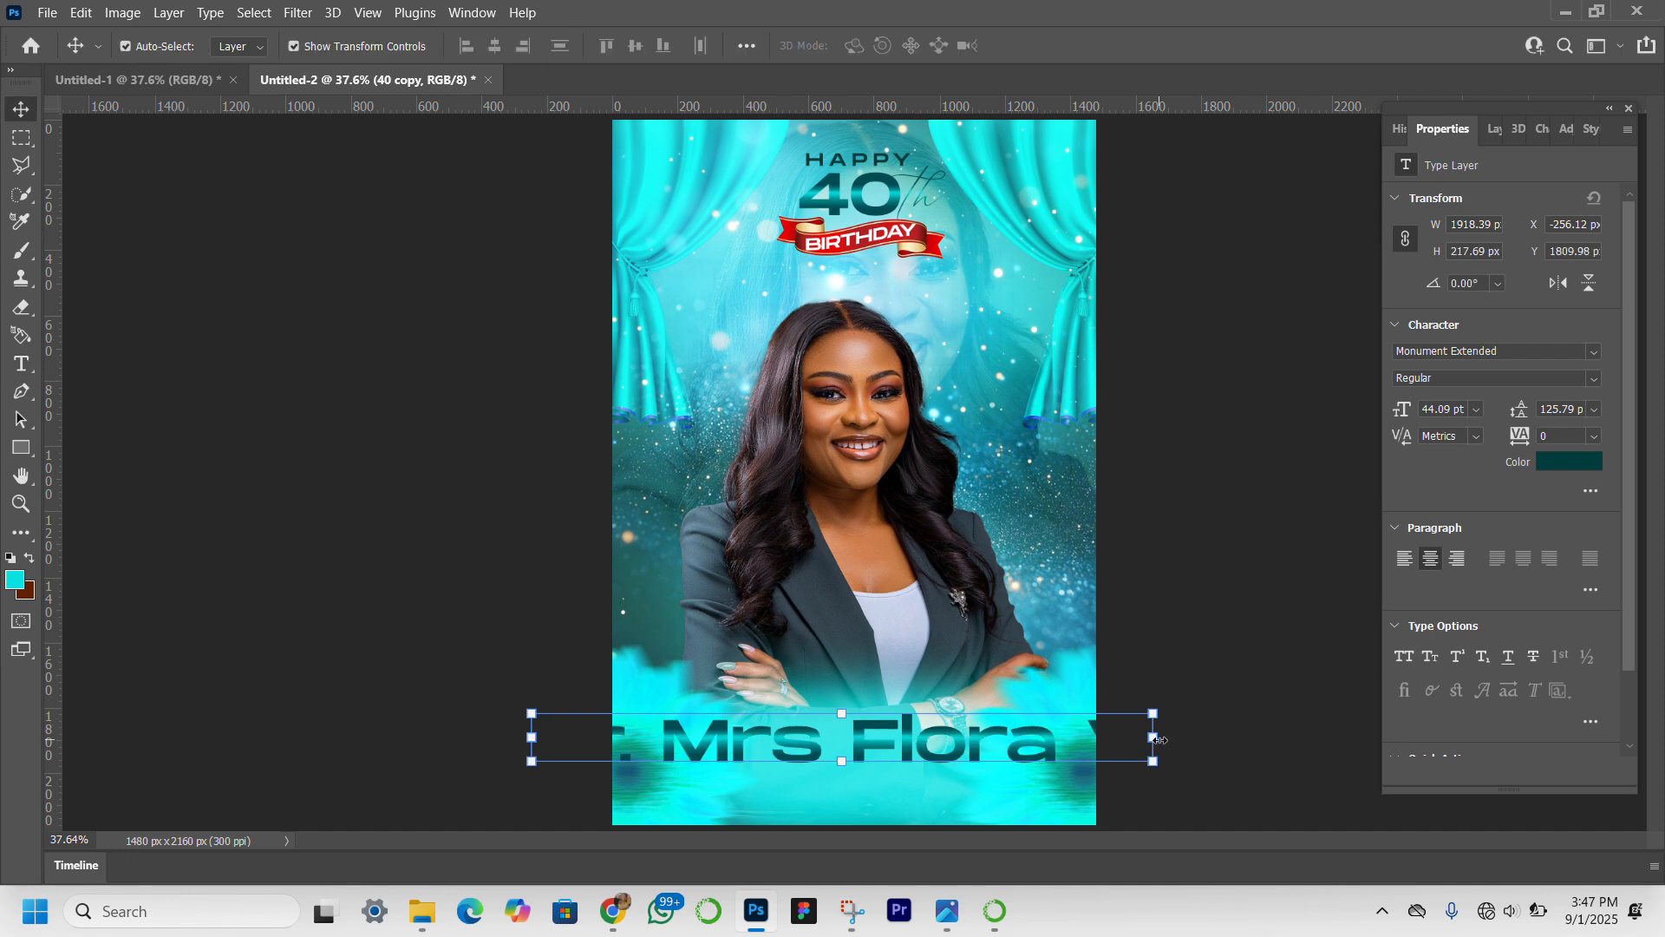
pyautogui.moveTo(1153, 737); pyautogui.dragTo(944, 741)
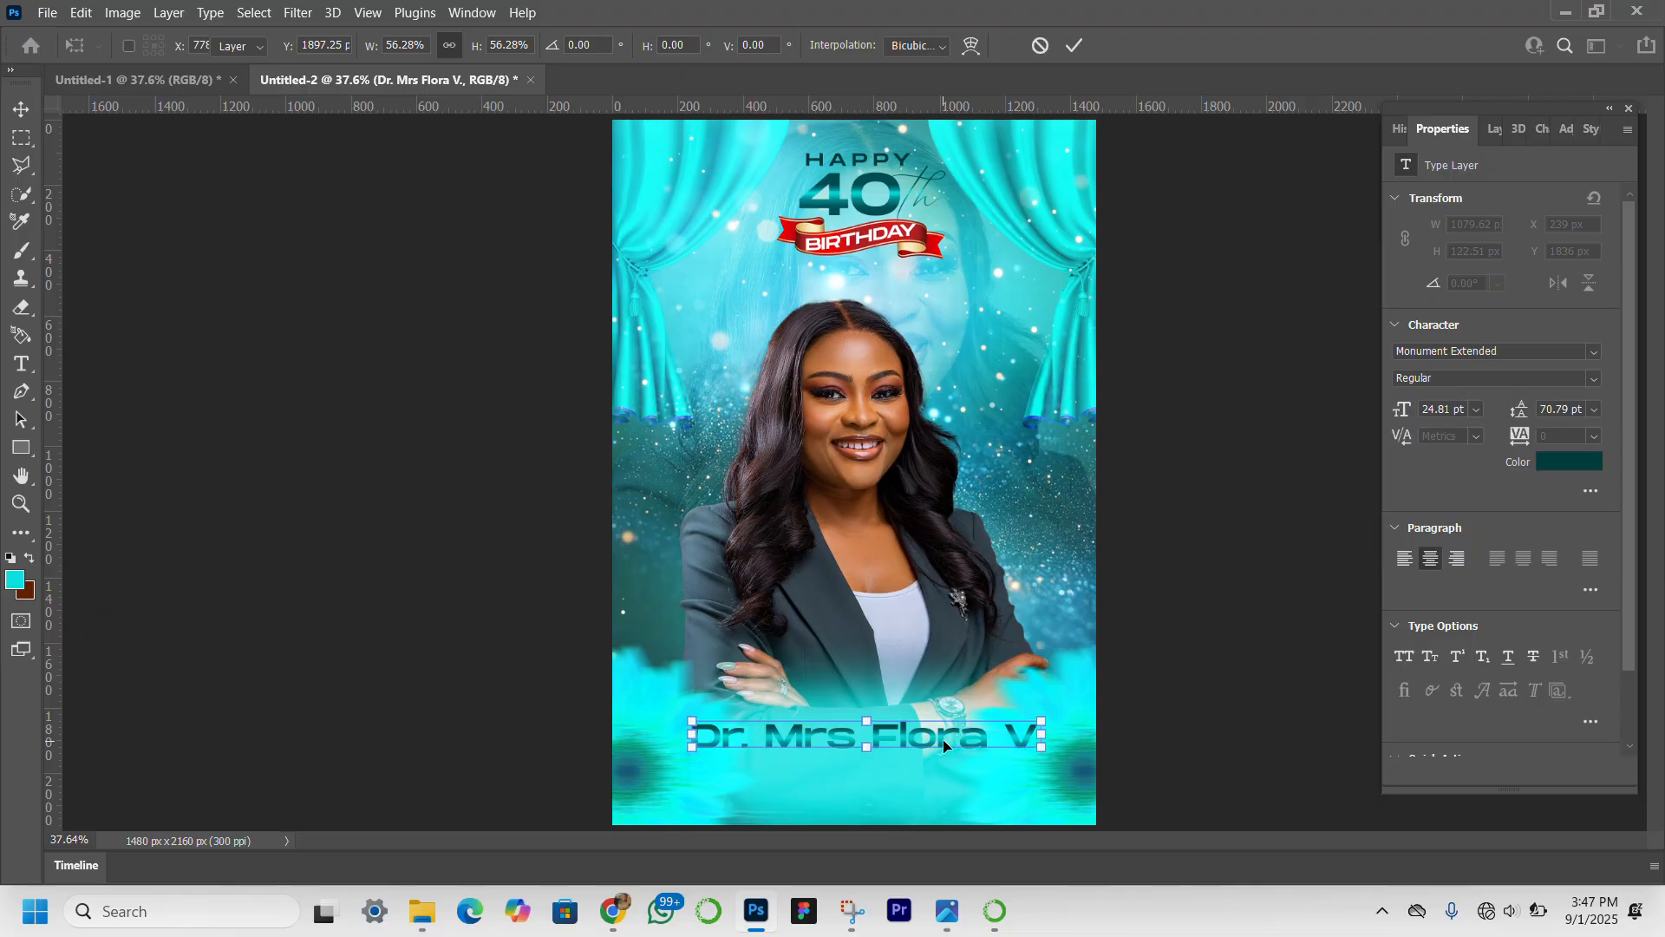
pyautogui.press('Return')
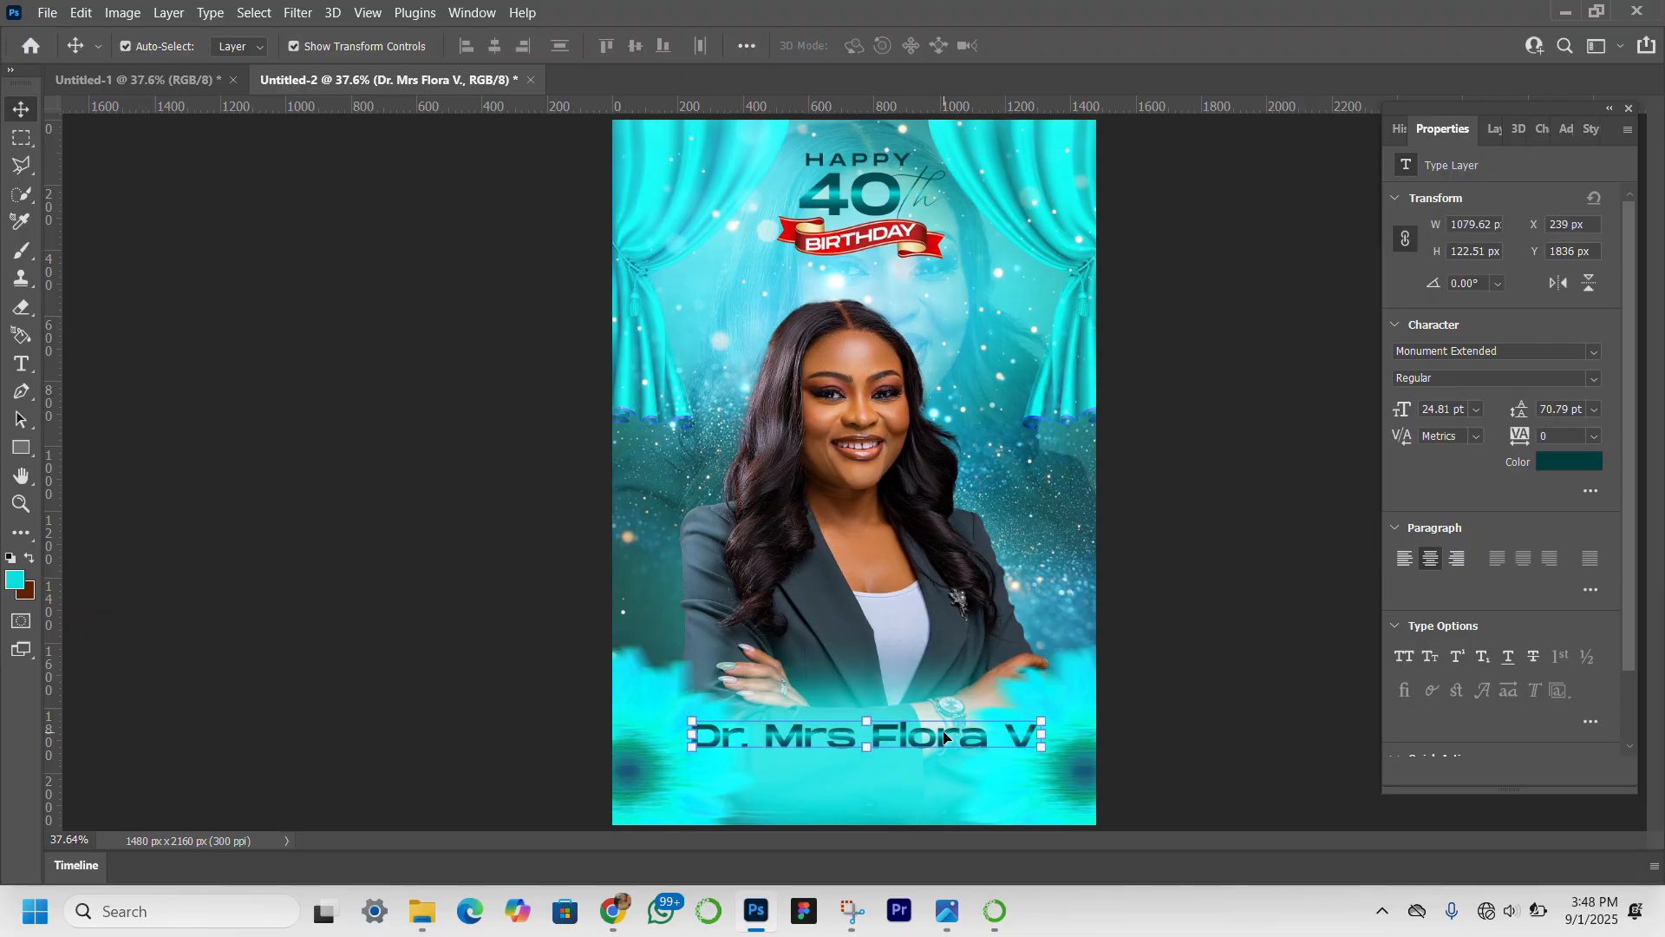
# Duplicate the name line directly beneath itself and replace the copy's wording with the celebrant's second name.
pyautogui.moveTo(942, 730); pyautogui.dragTo(943, 769)
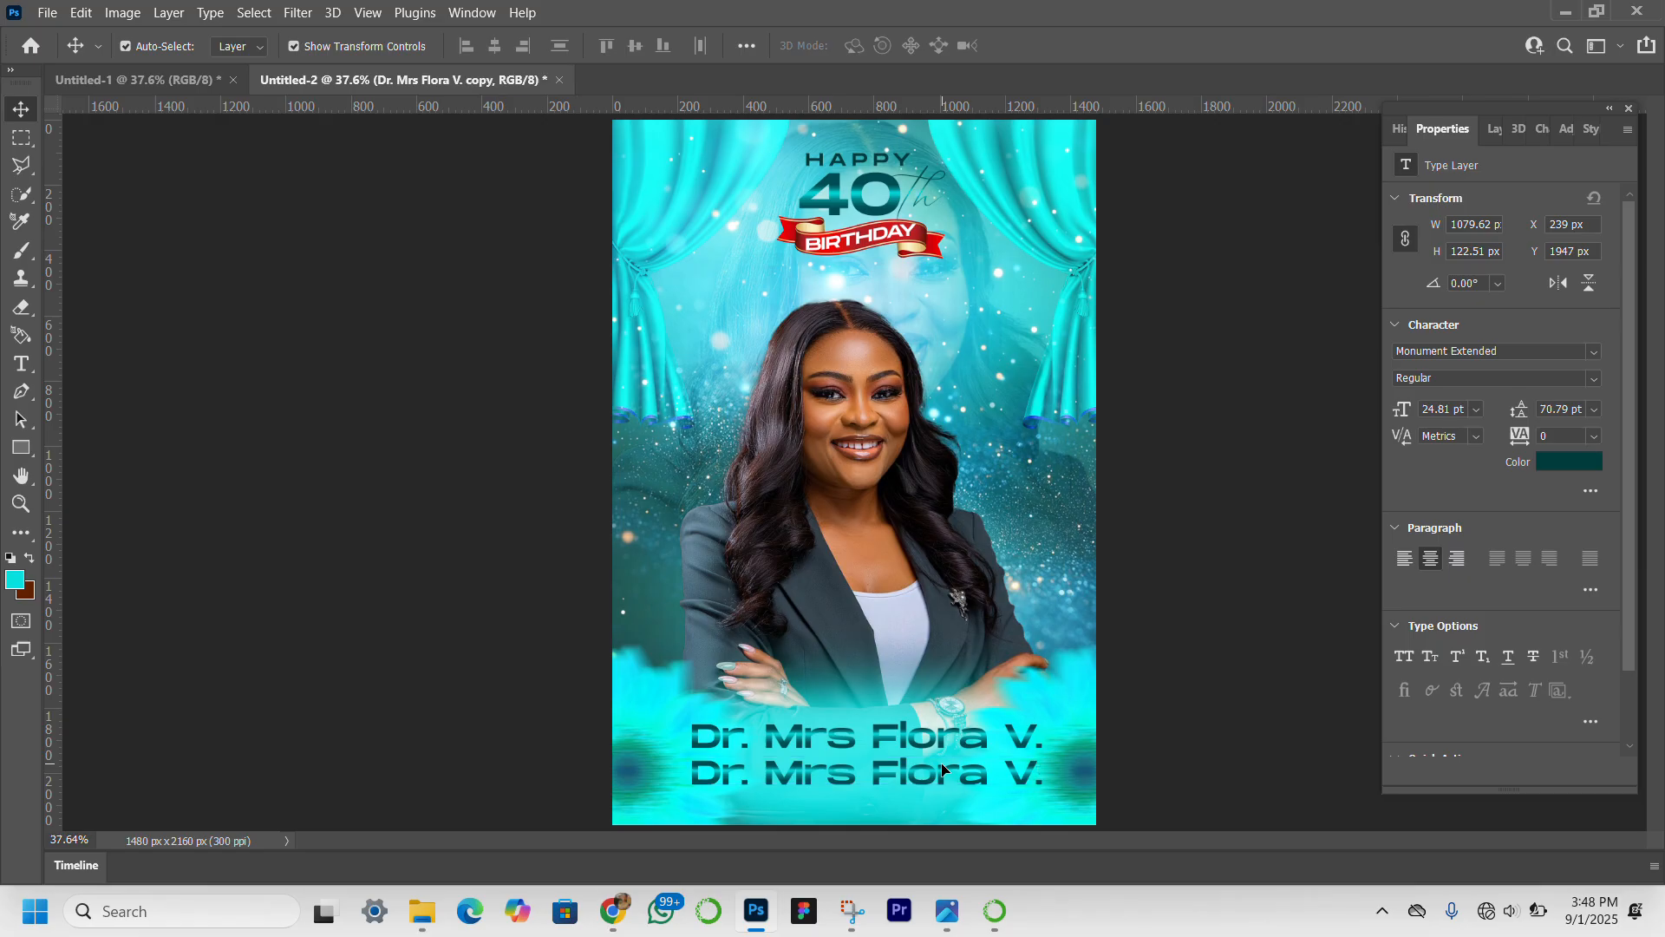
pyautogui.doubleClick(942, 767)
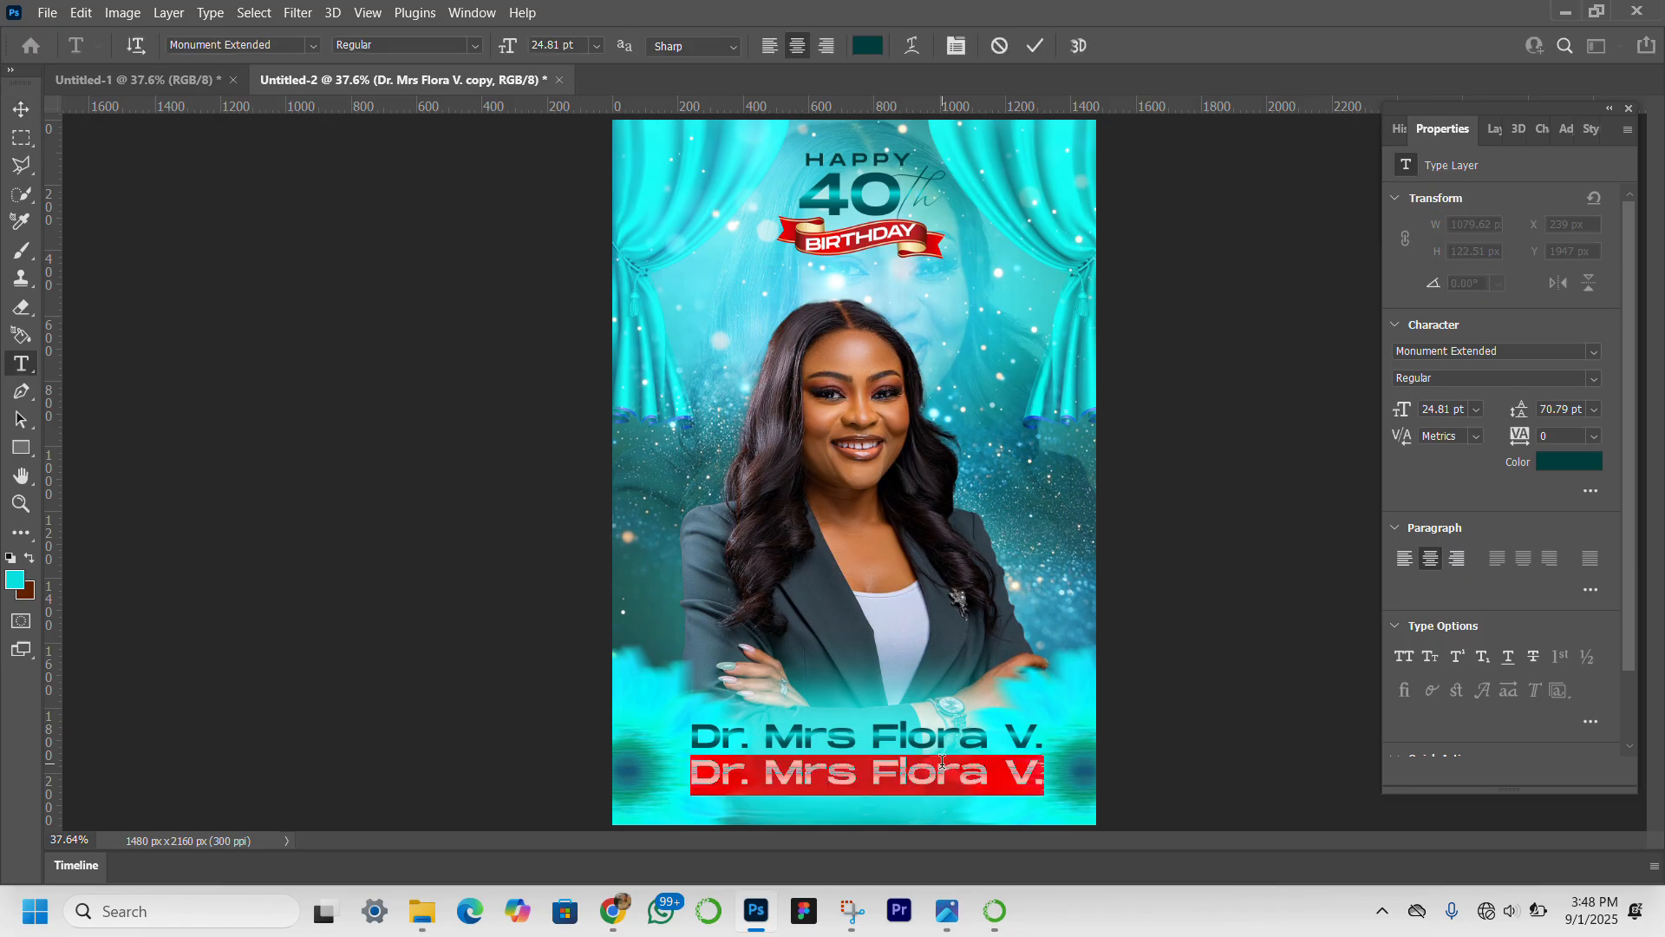
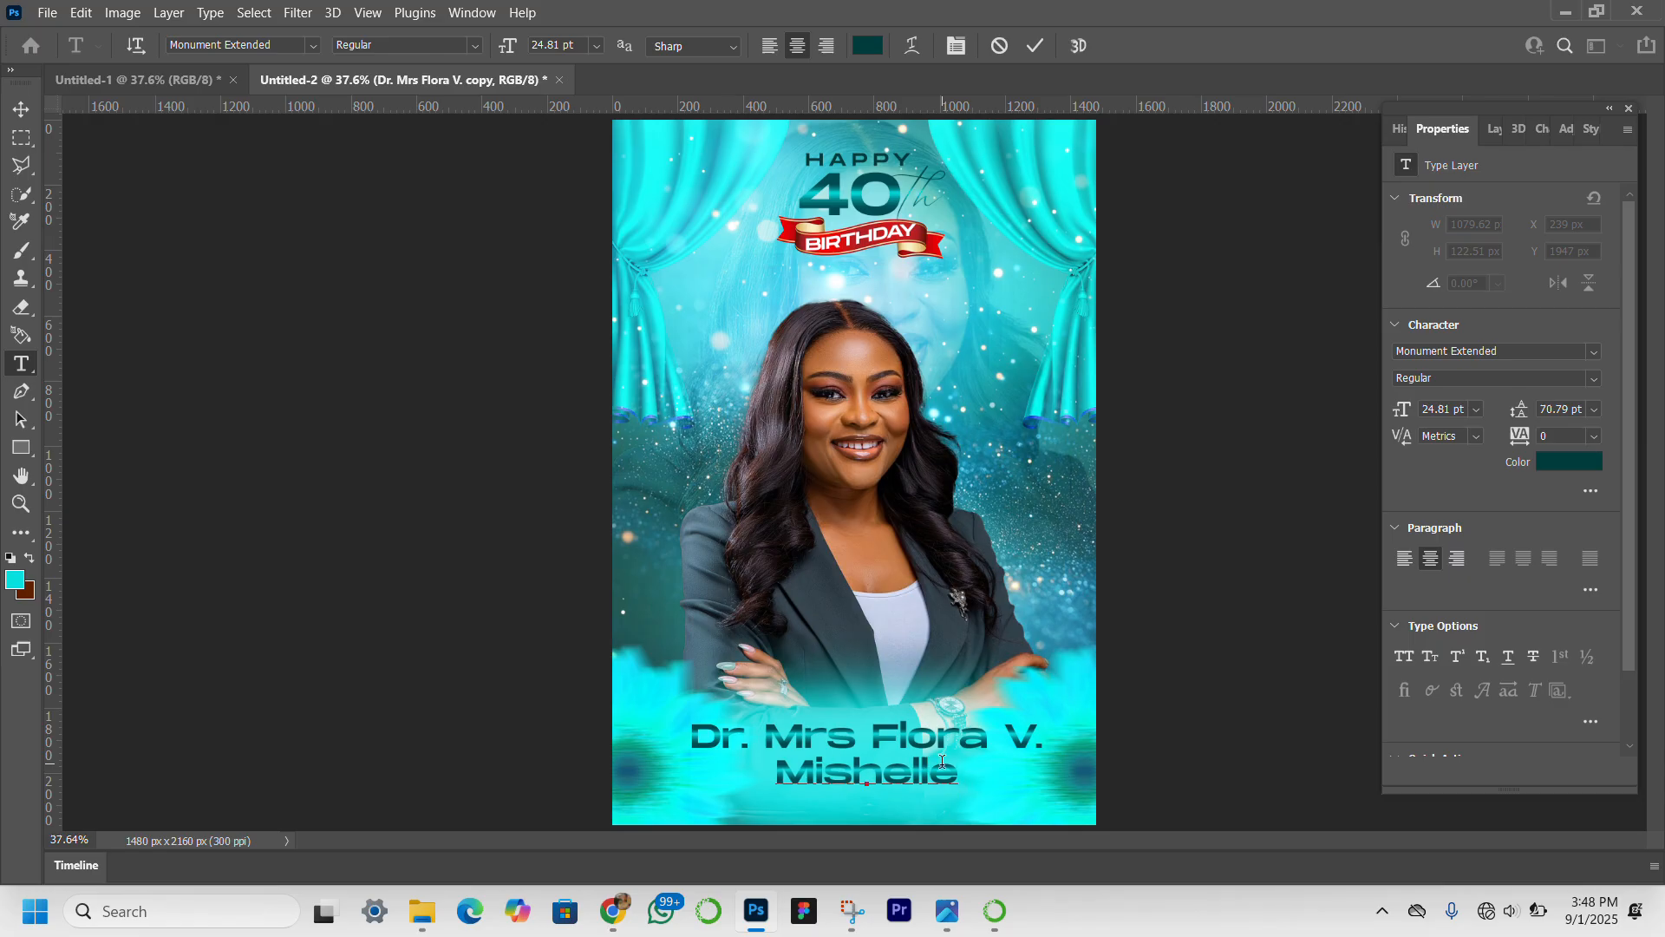
# Enlarge the second name line to 49 pt and position it just beneath the upper name line.
pyautogui.click(21, 109)
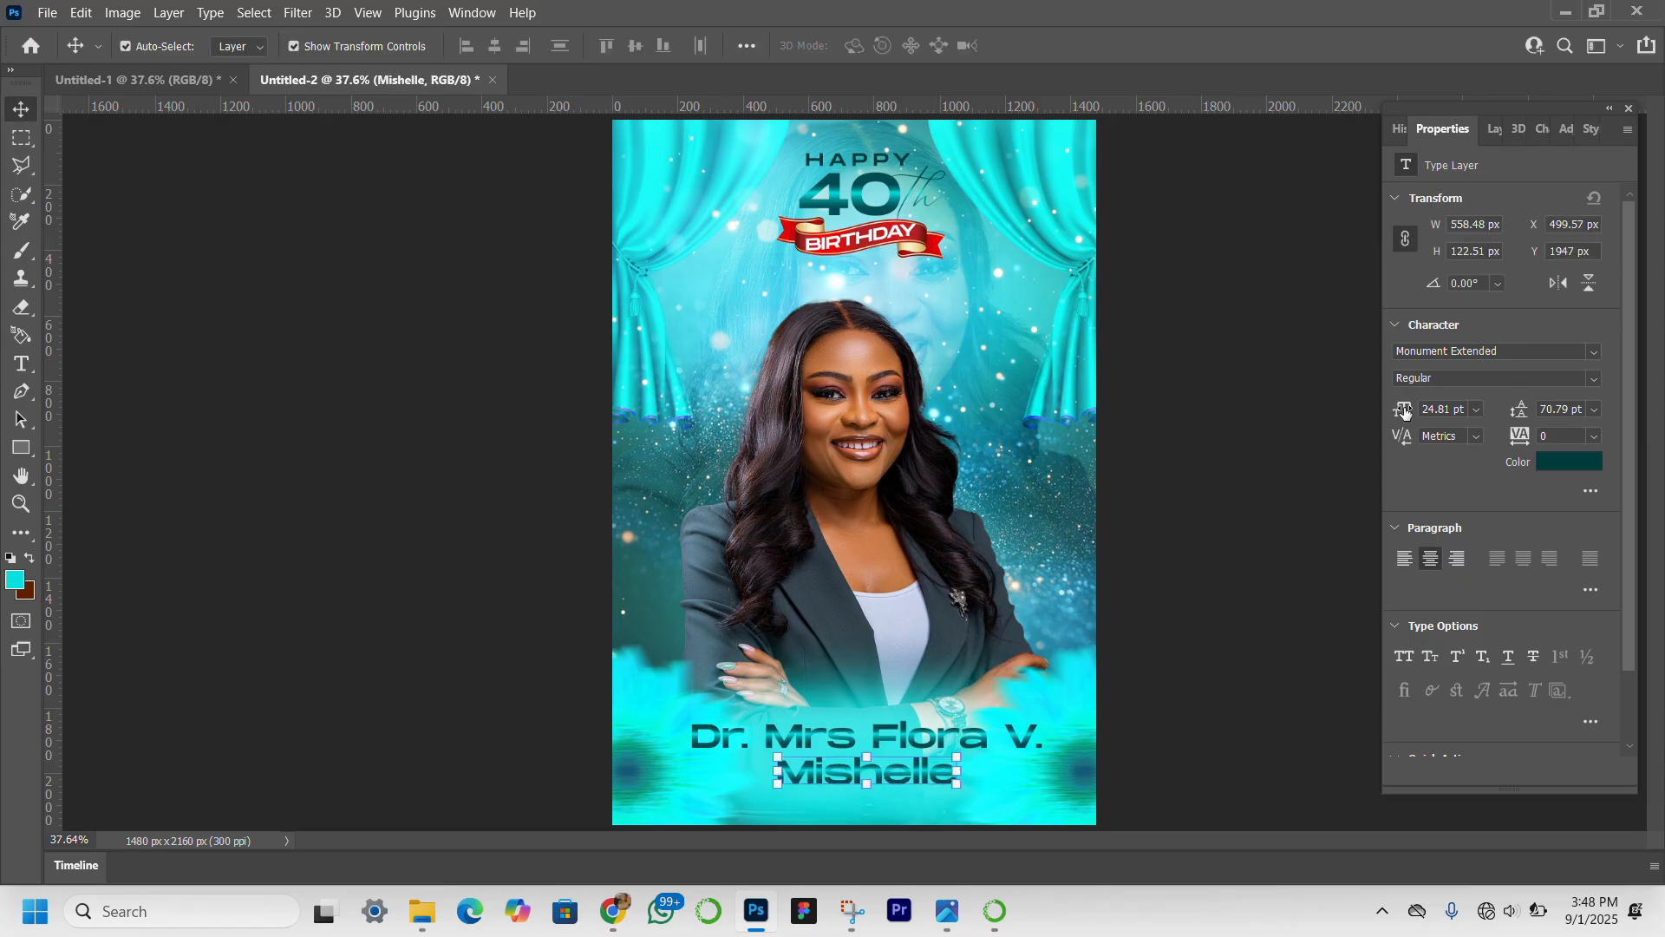
pyautogui.moveTo(1407, 413); pyautogui.dragTo(1428, 408)
pyautogui.moveTo(921, 751); pyautogui.dragTo(921, 781)
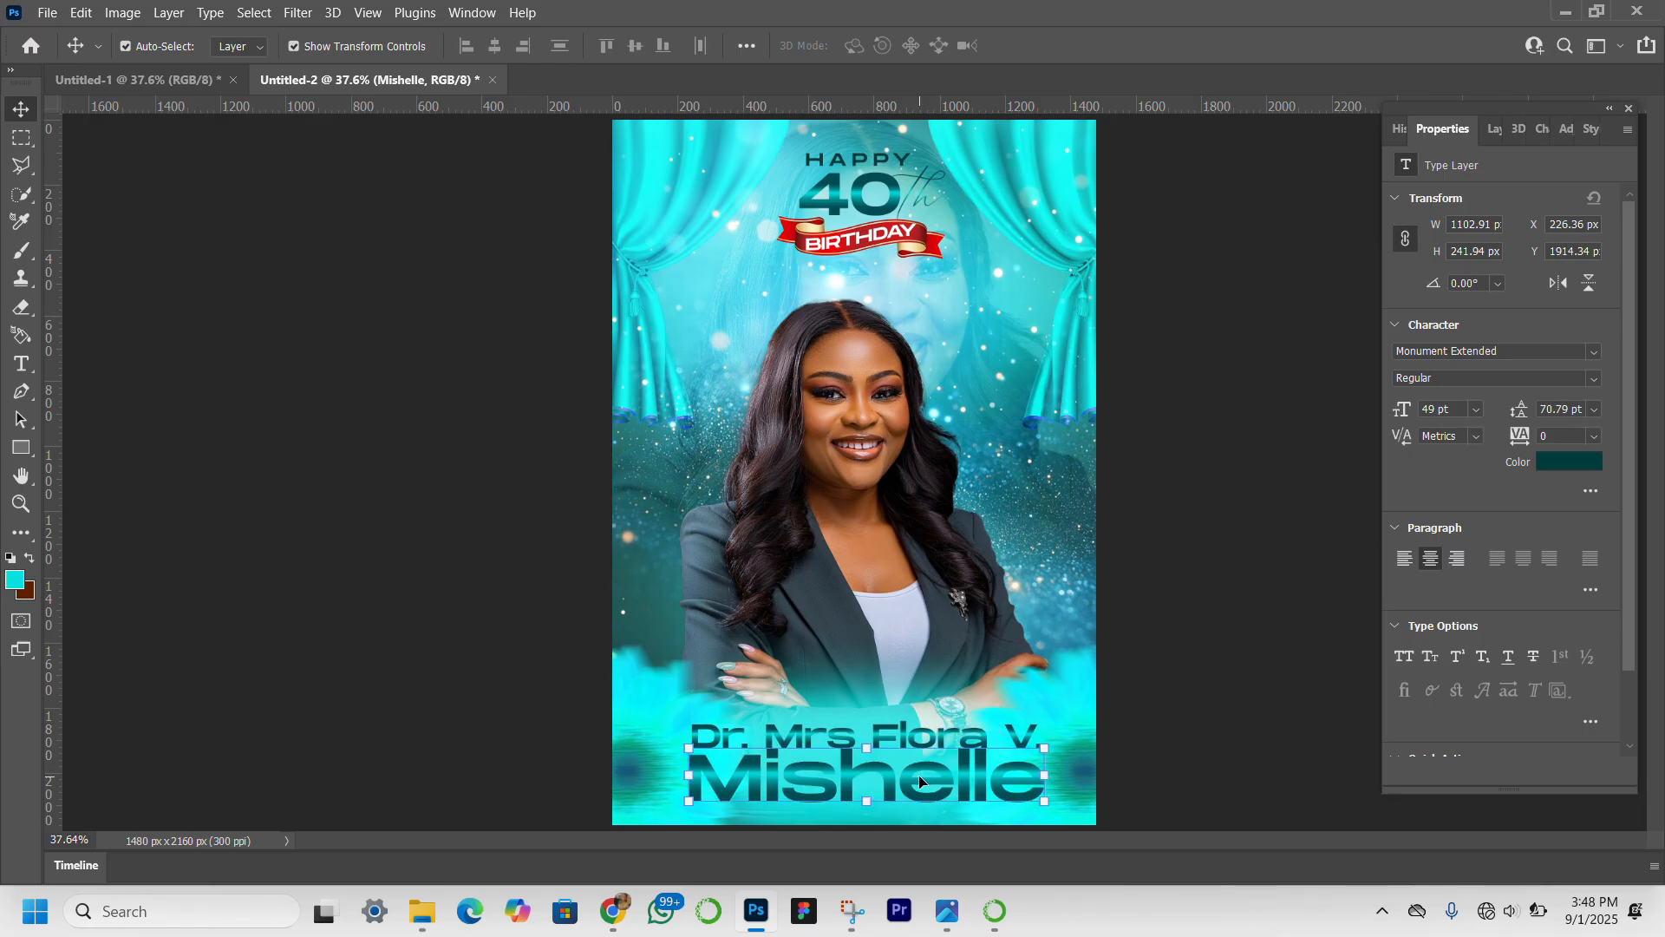
# Adjust the large name line's gradient overlay, placing the first dark teal color stop at 31% and the cyan stop at 61%.
pyautogui.click(1497, 128)
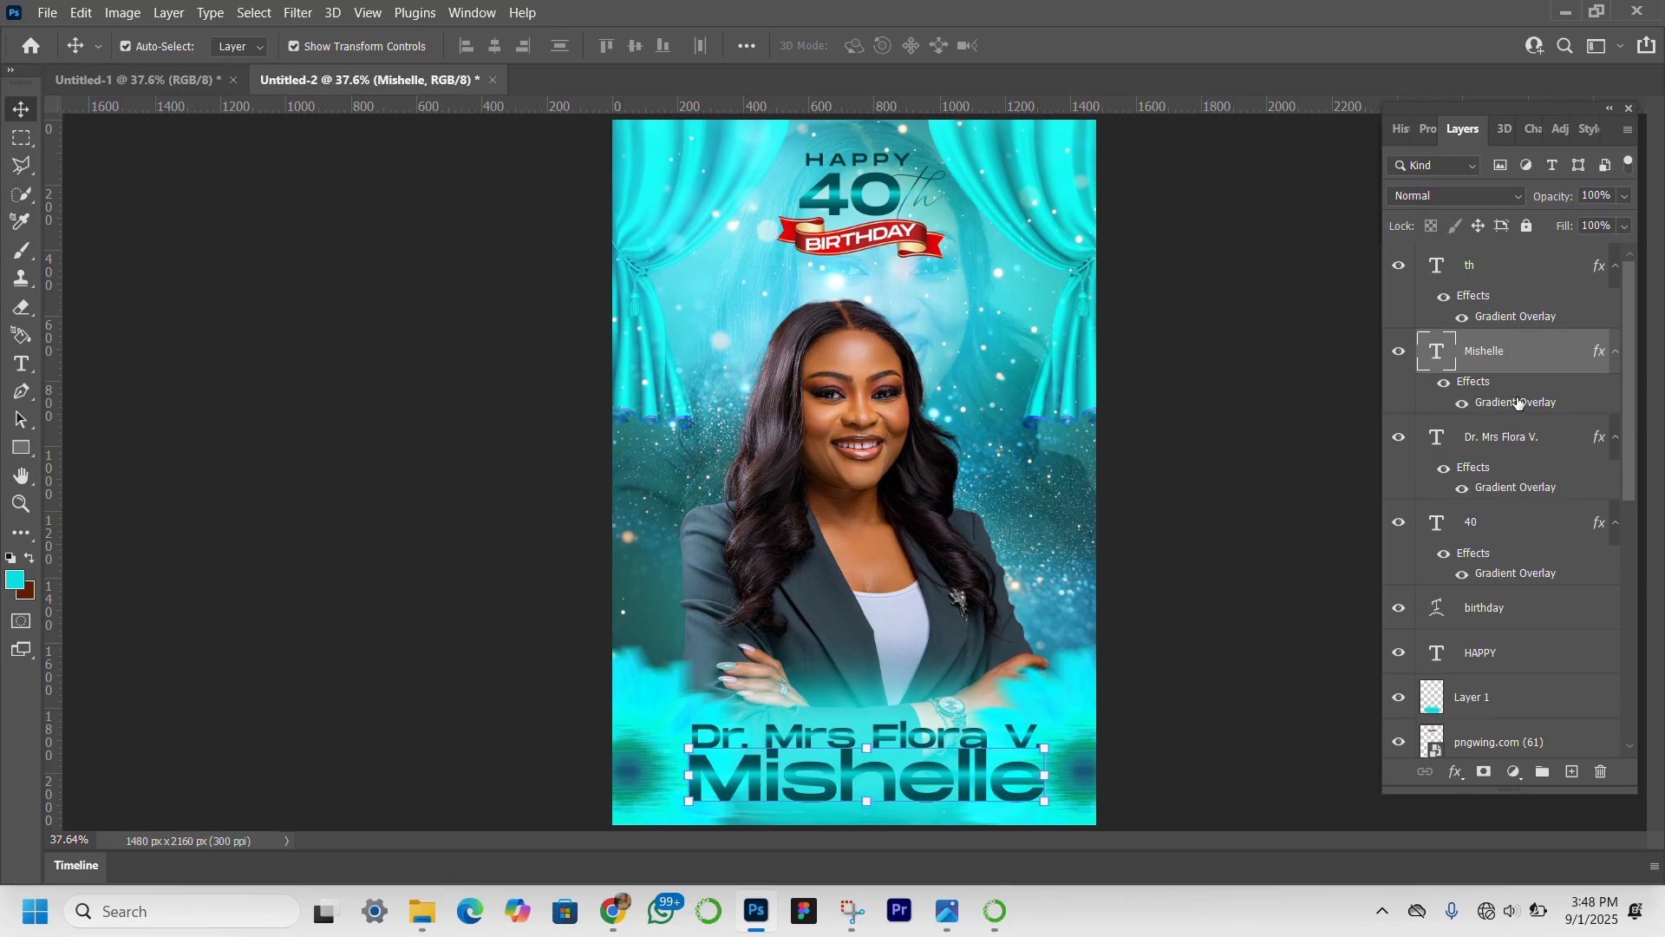
pyautogui.doubleClick(1518, 401)
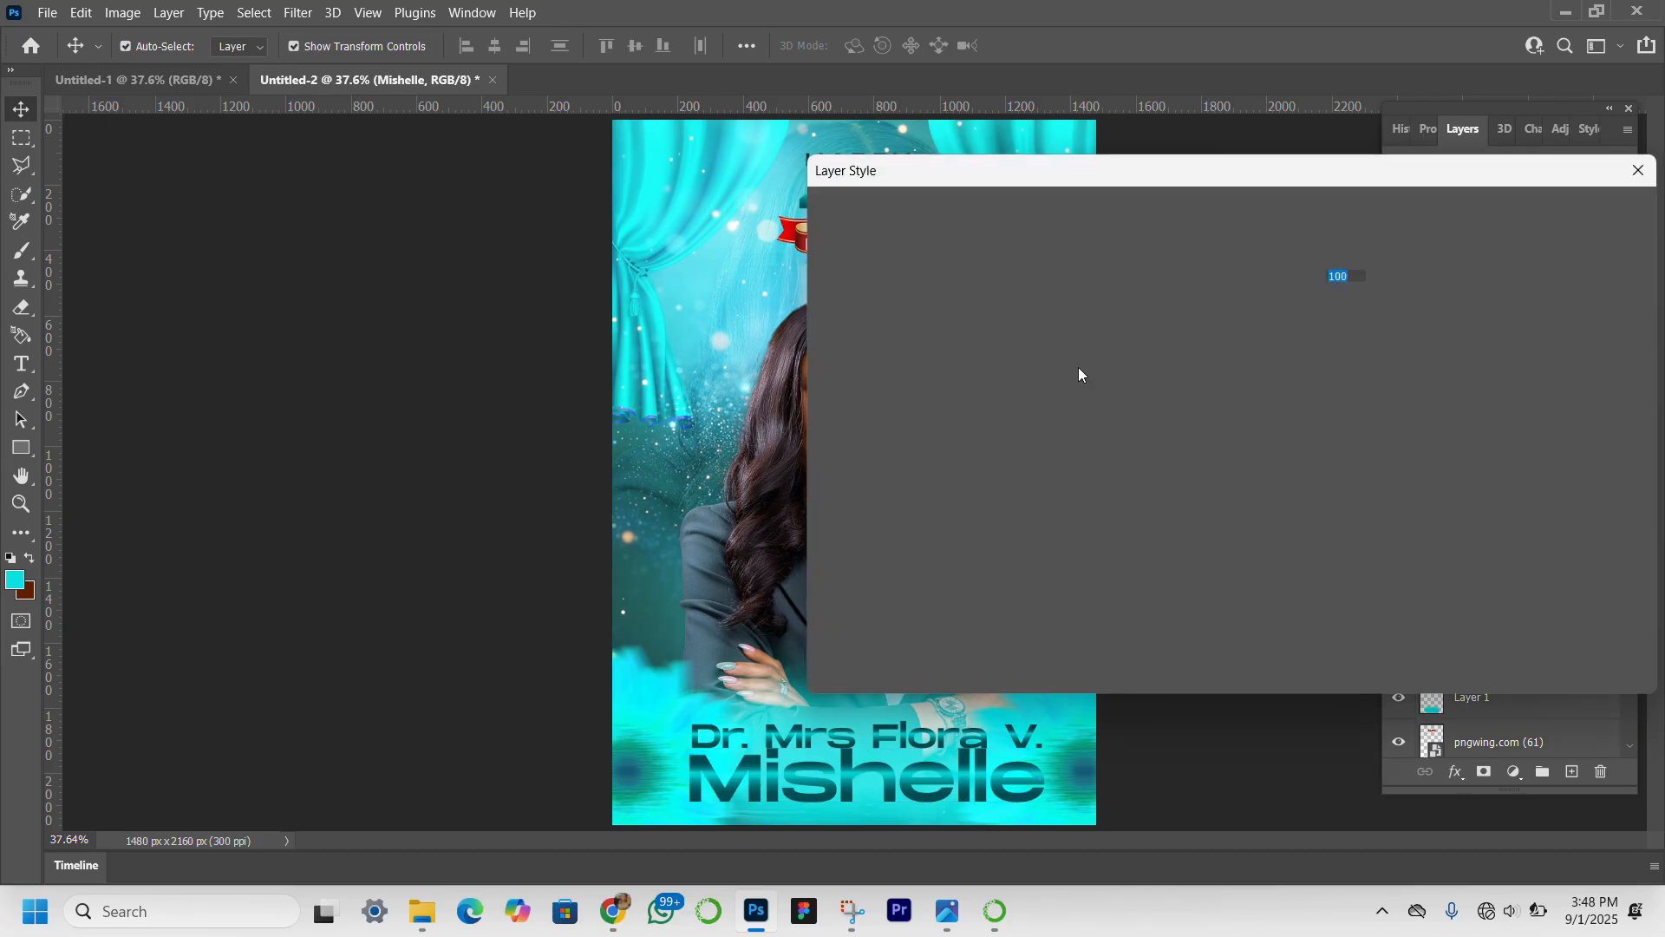
pyautogui.press('Escape')
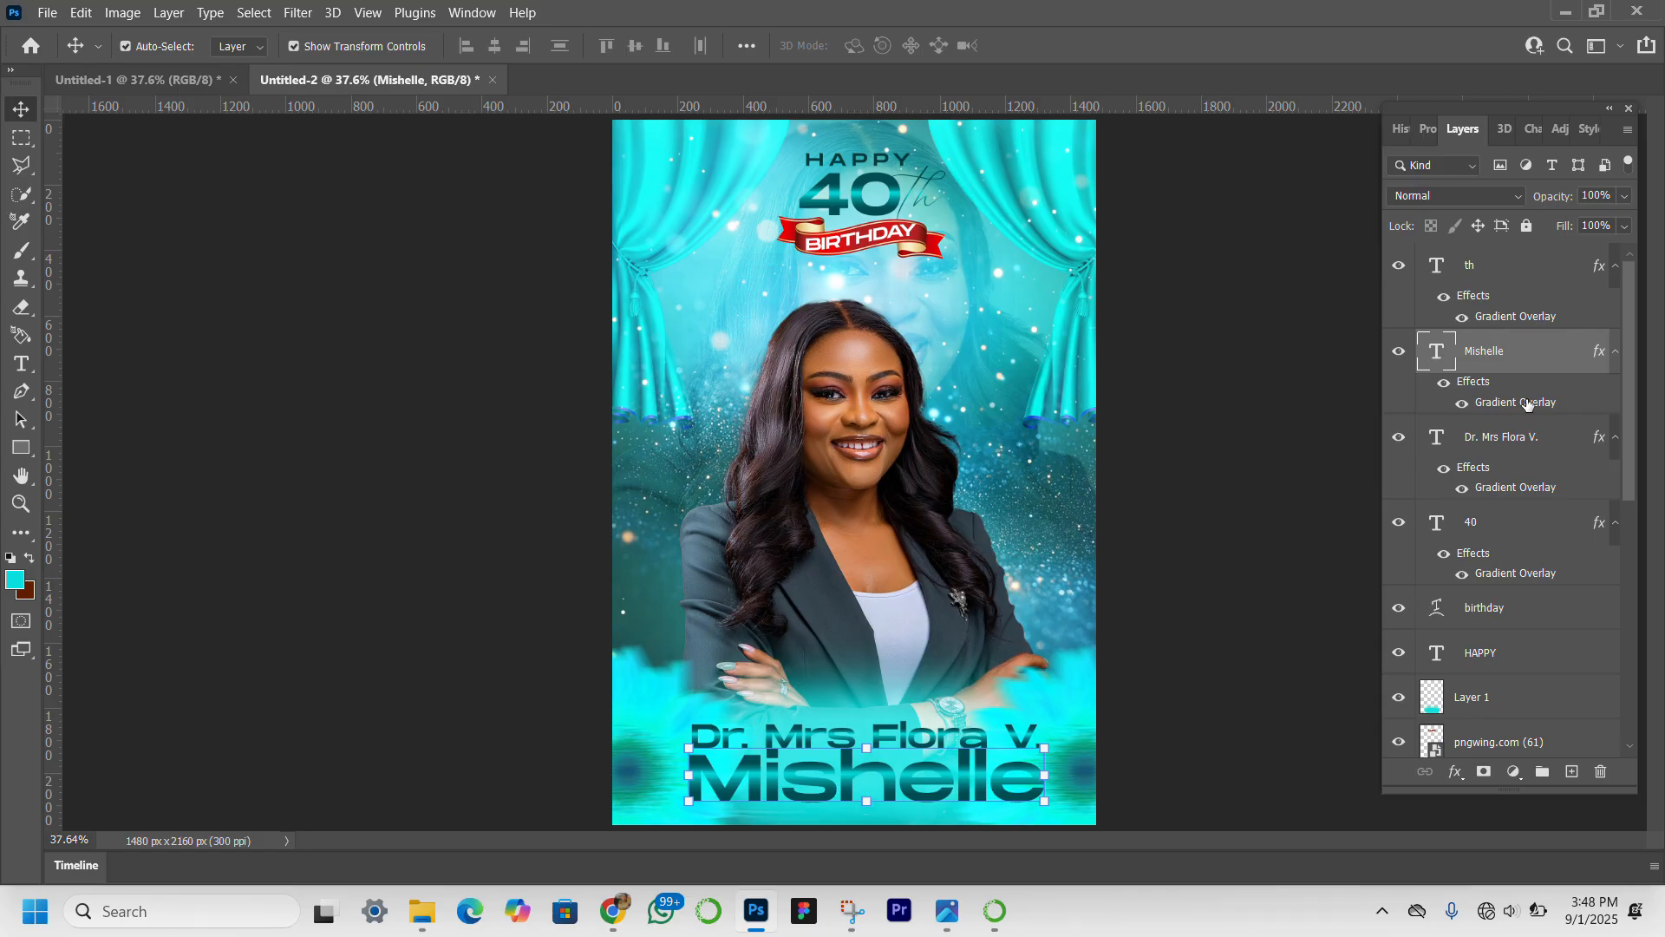
pyautogui.doubleClick(1528, 403)
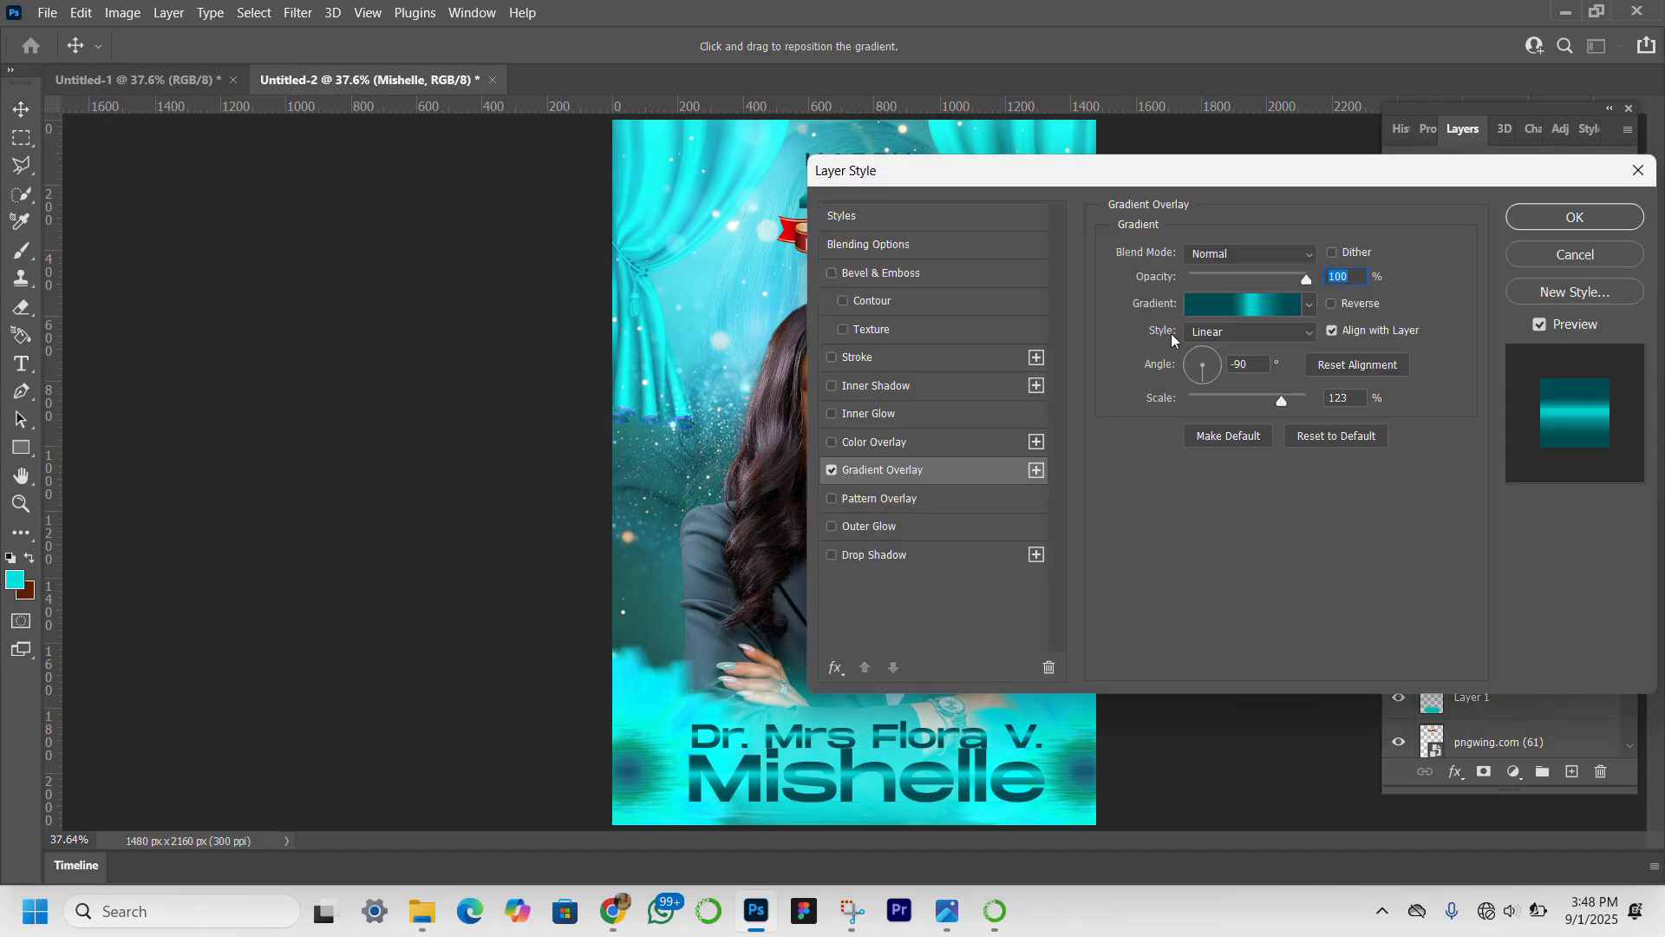
pyautogui.click(1247, 305)
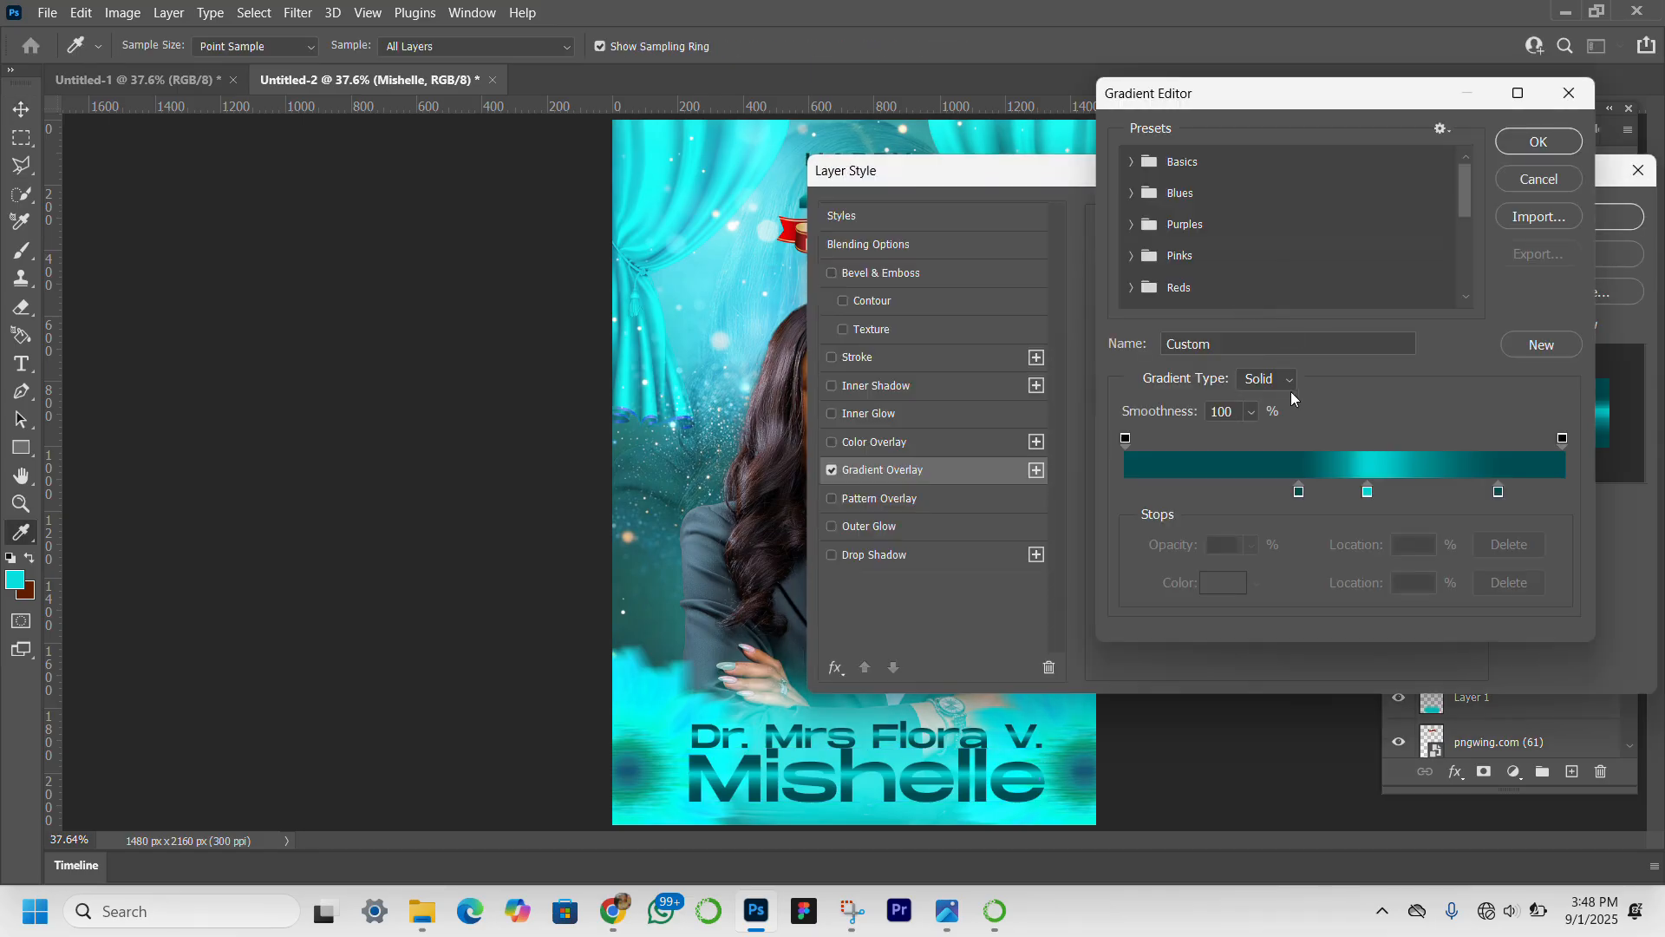
pyautogui.moveTo(1300, 493); pyautogui.dragTo(1262, 500)
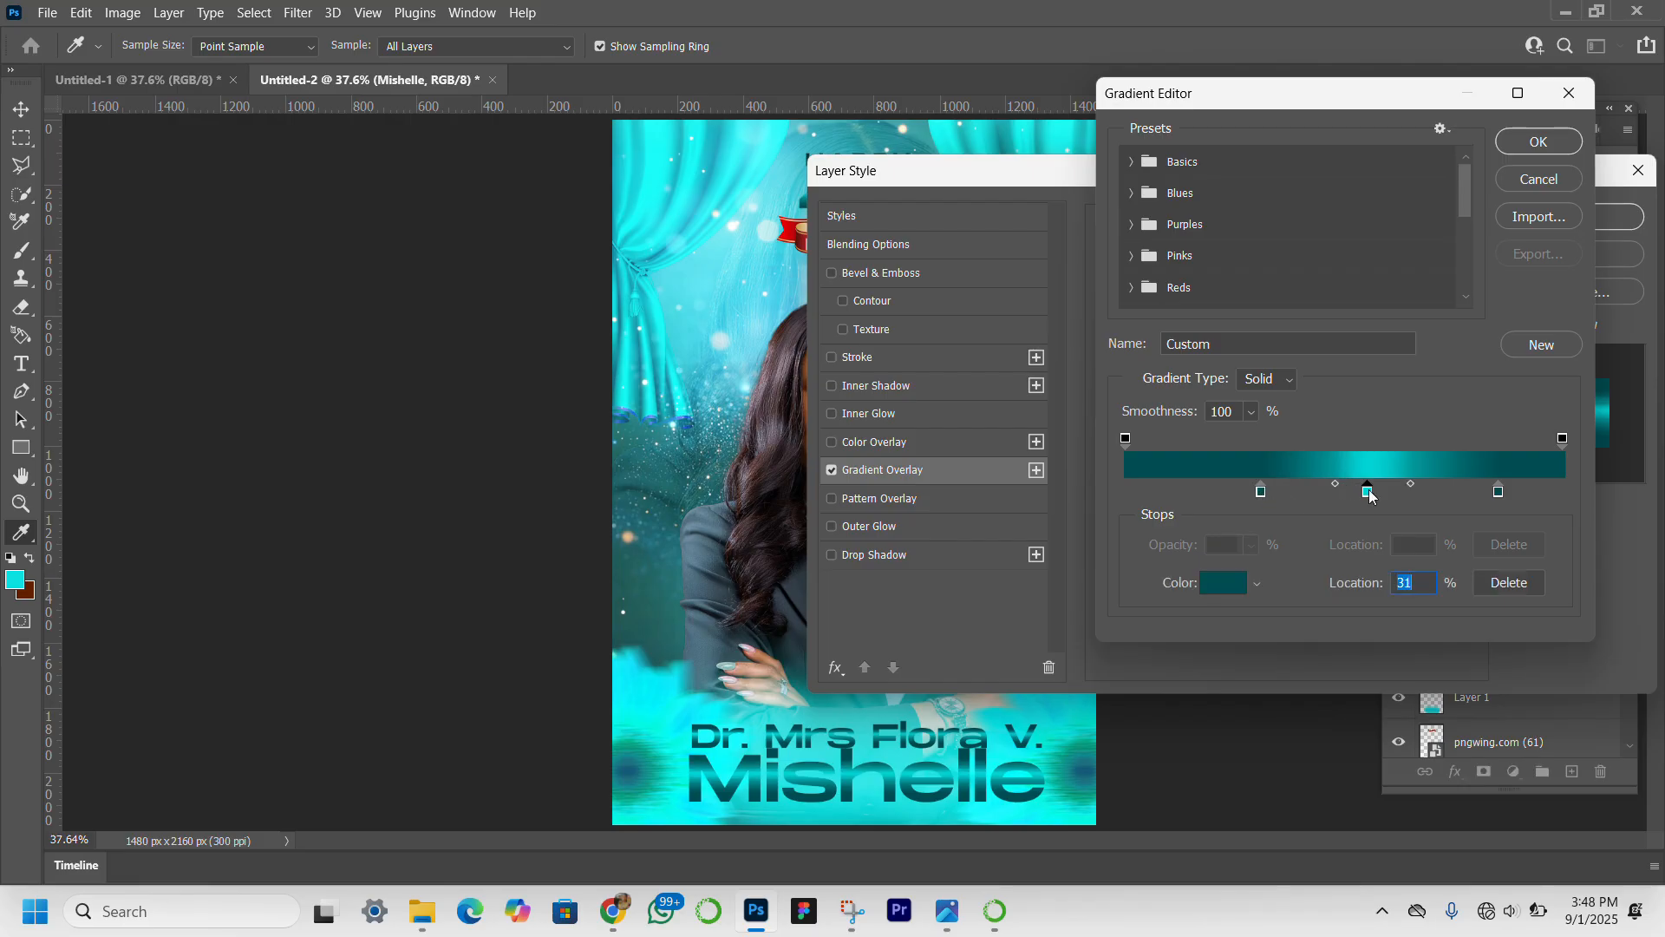
pyautogui.moveTo(1371, 496)
pyautogui.mouseDown()
pyautogui.moveTo(1336, 499)
pyautogui.moveTo(1396, 497)
pyautogui.mouseUp()
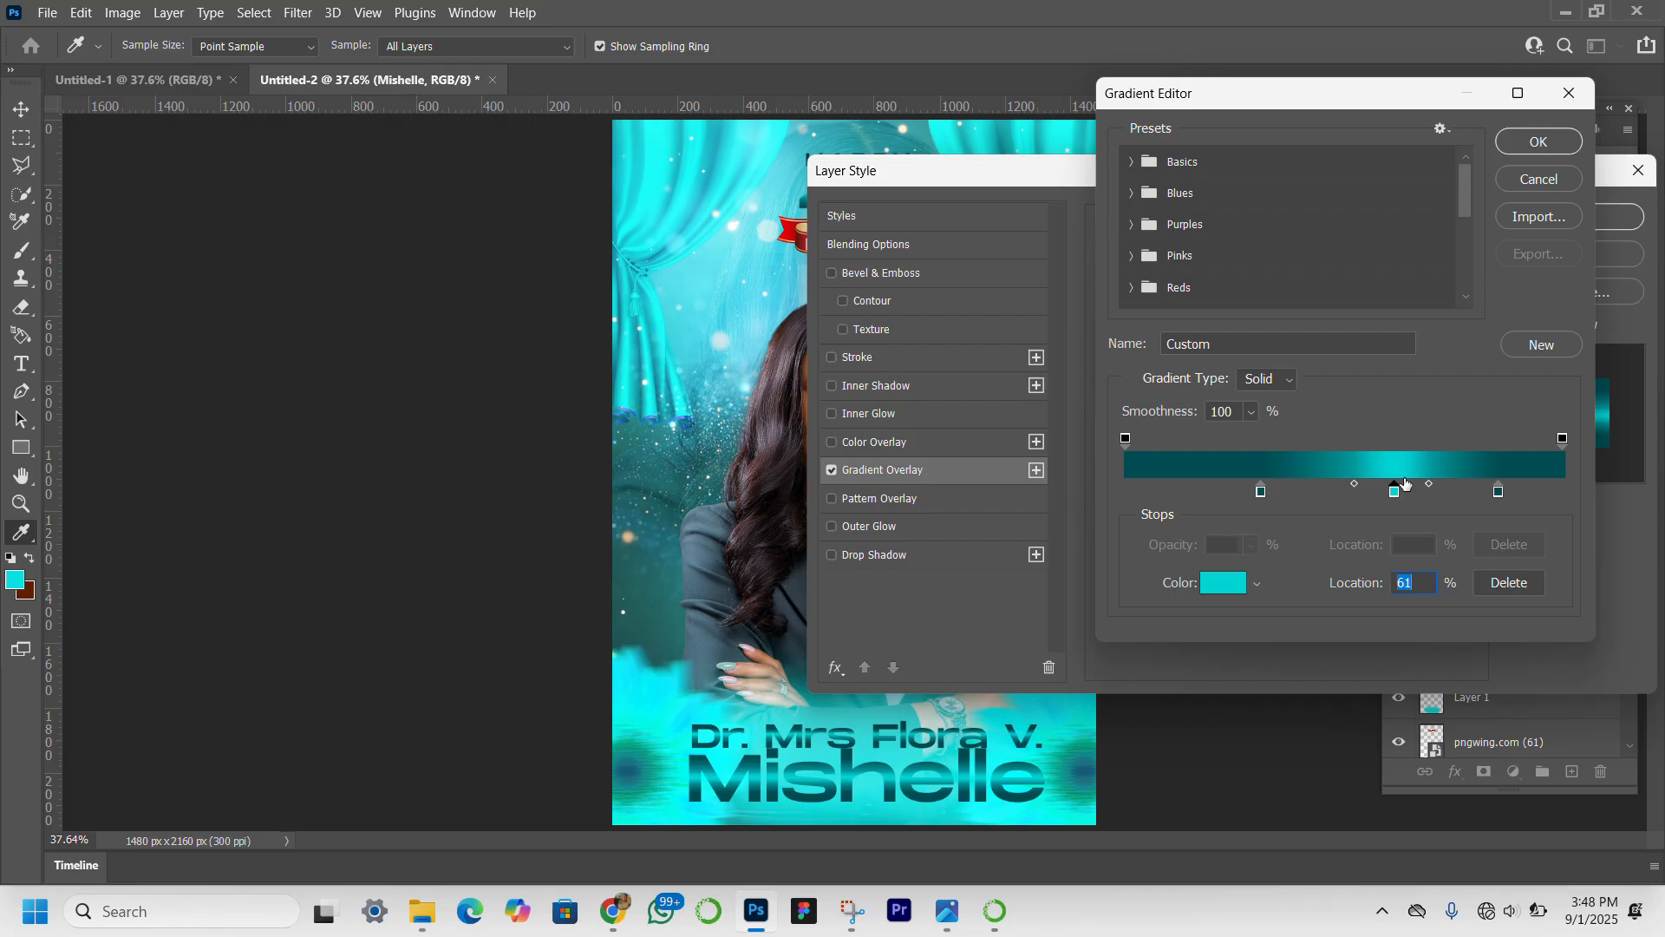
pyautogui.click(1522, 145)
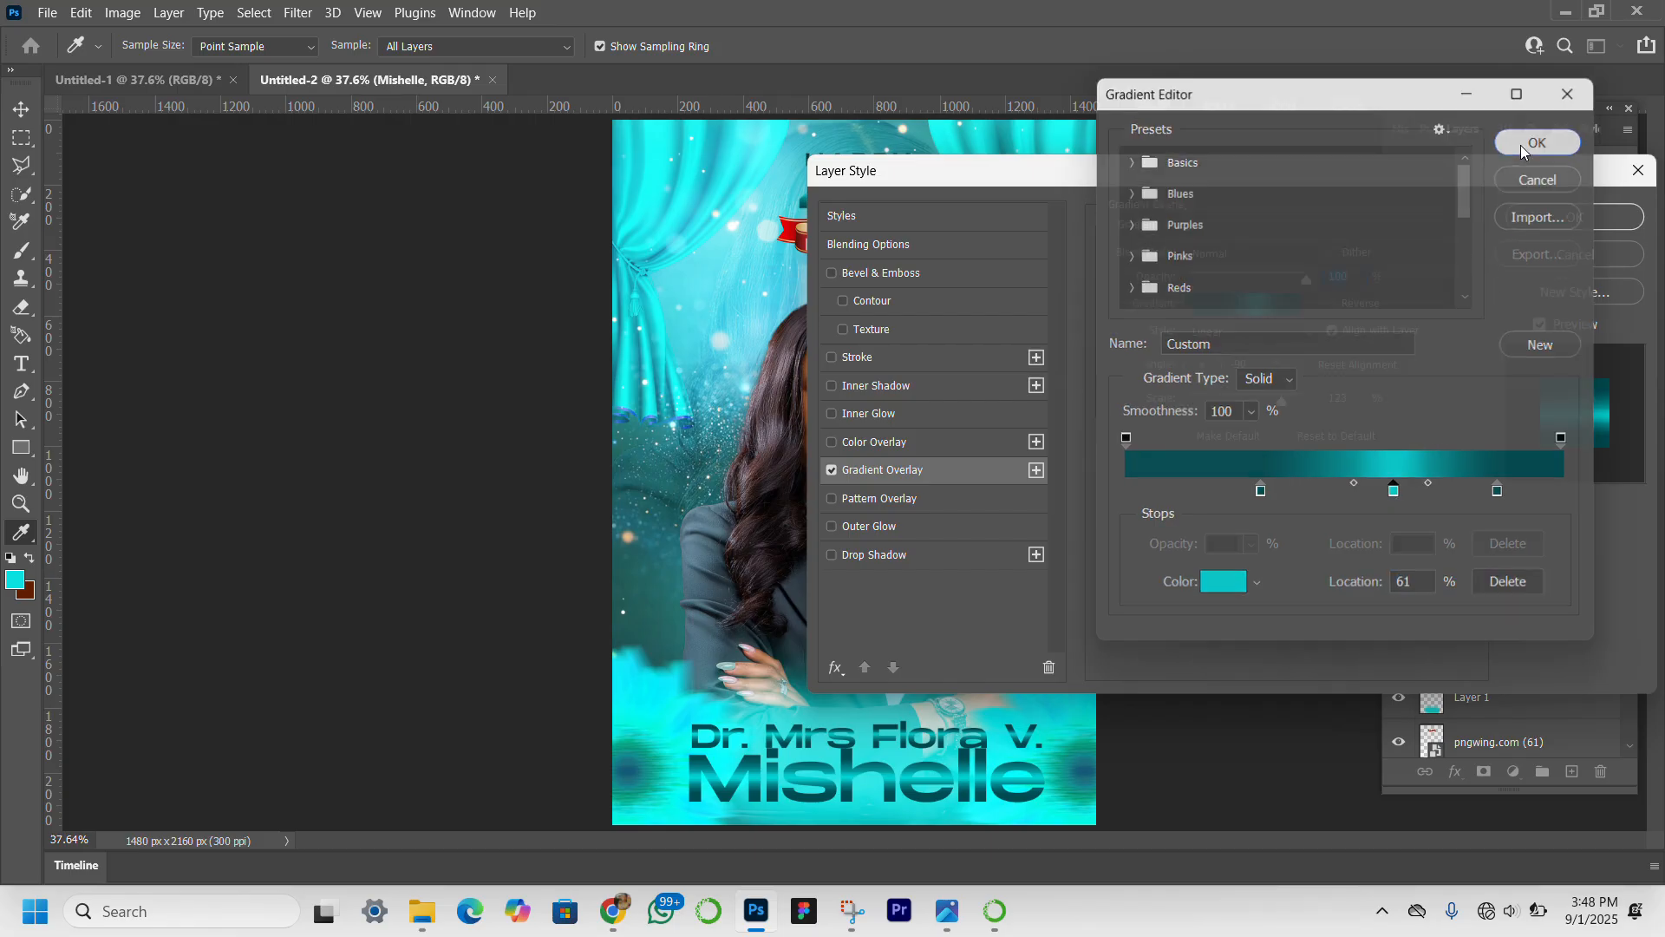
pyautogui.click(1575, 221)
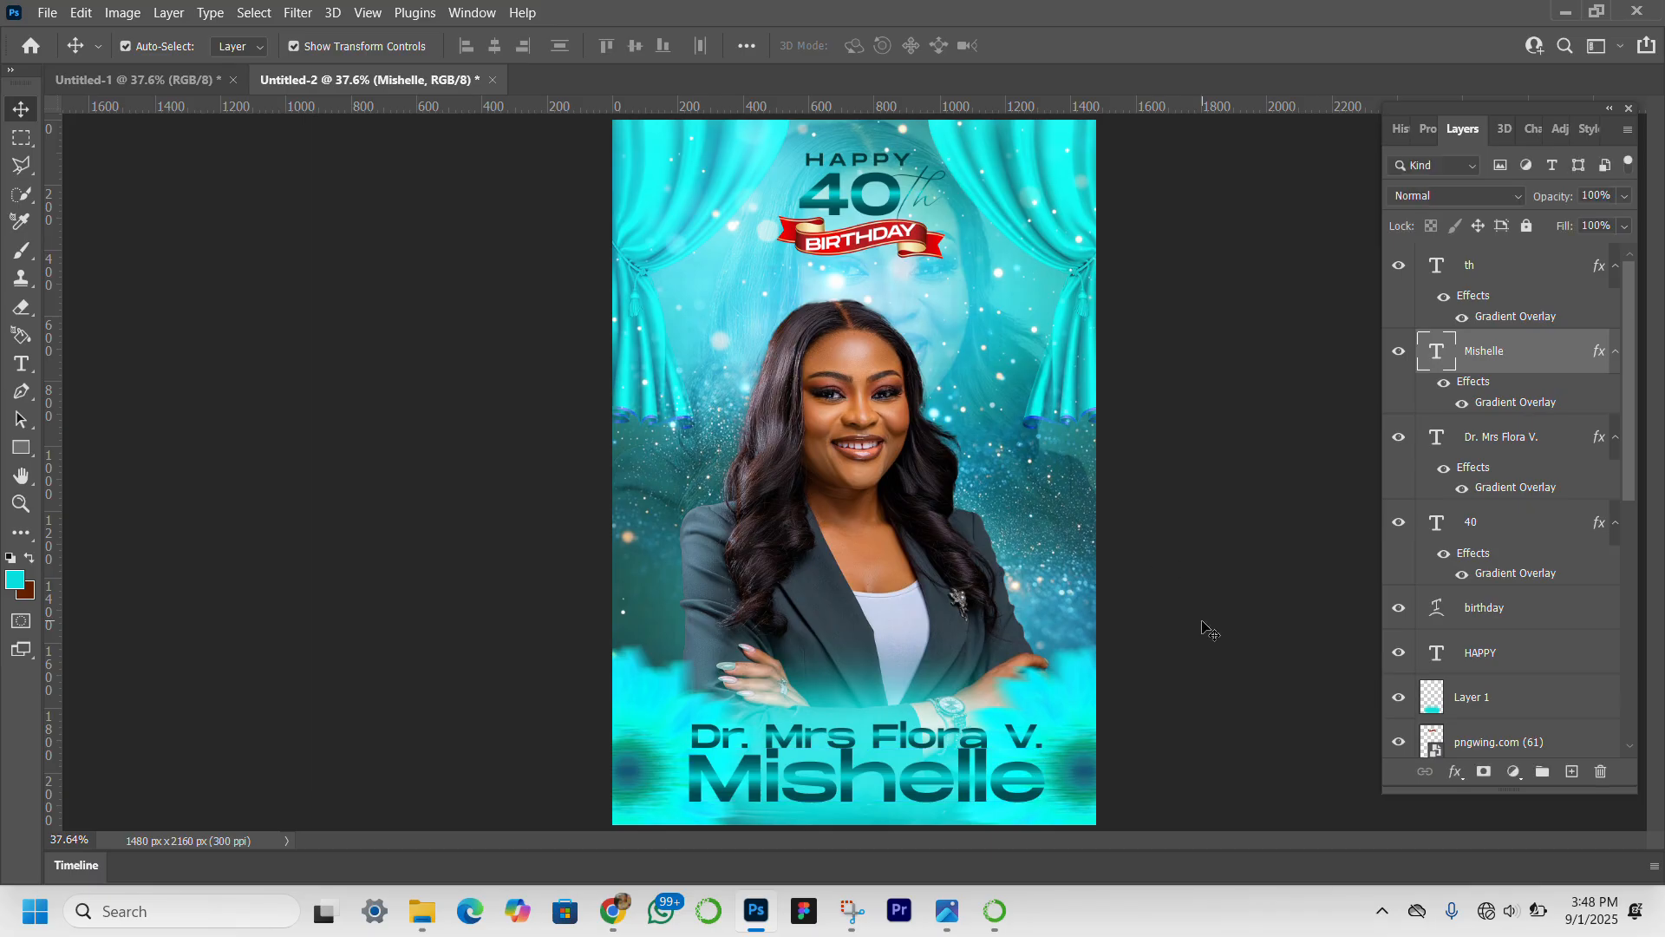
# Give the upper name line's gradient overlay the same spread, with the first dark stop at 31% and the cyan stop at 61%.
pyautogui.click(928, 741)
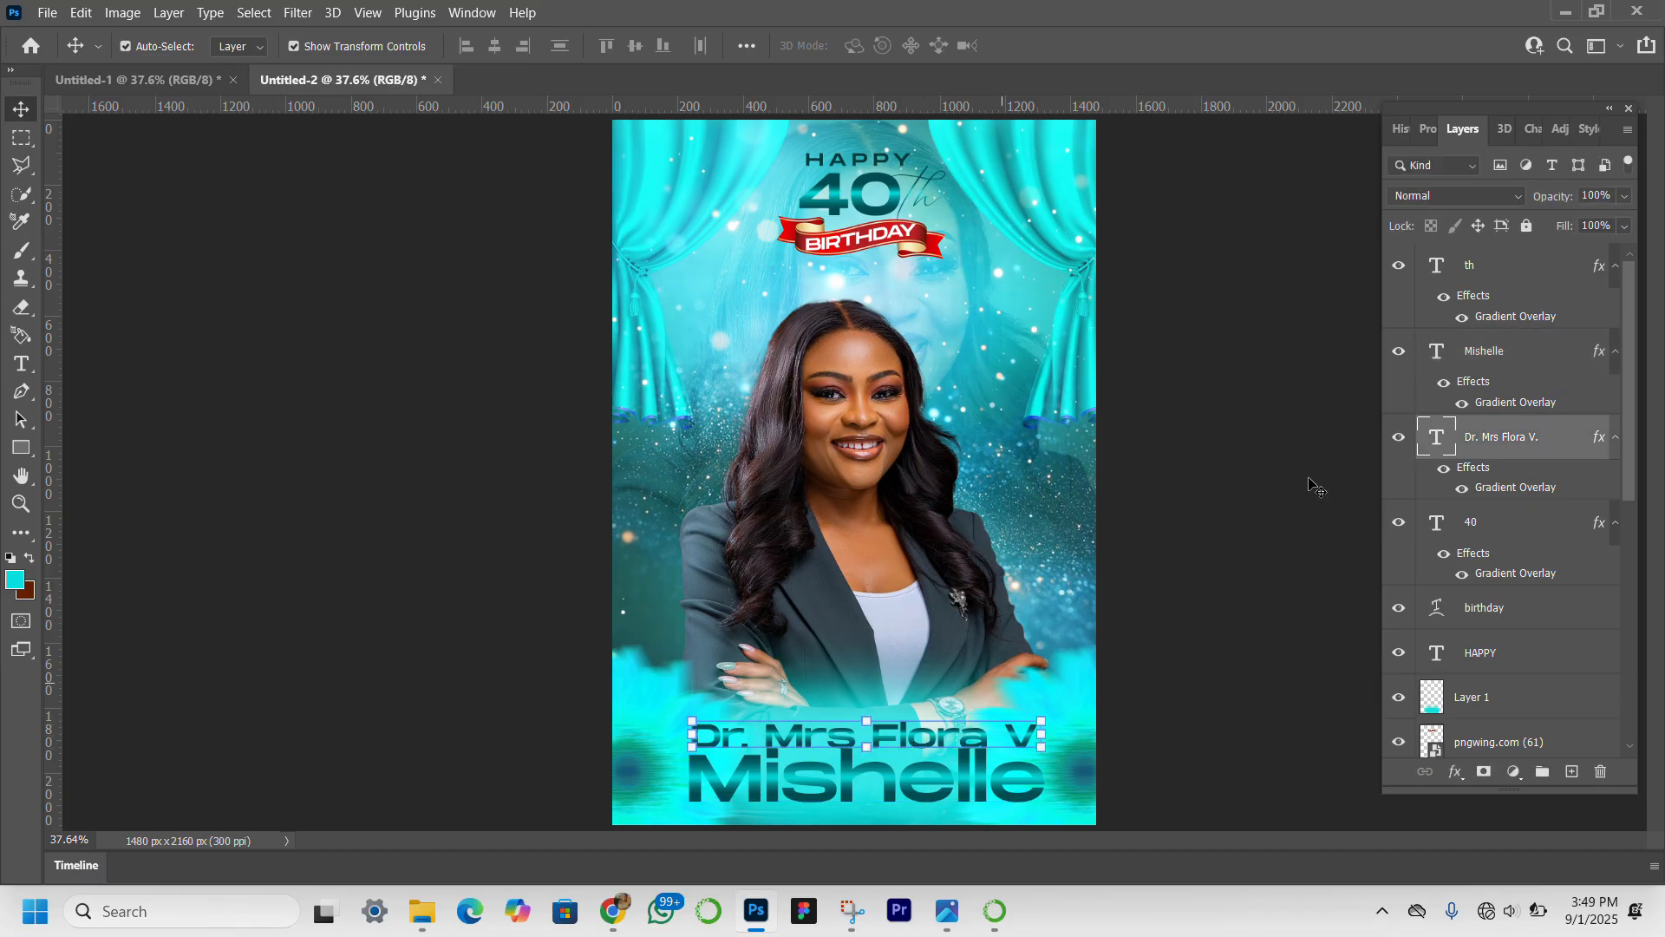
pyautogui.doubleClick(1530, 487)
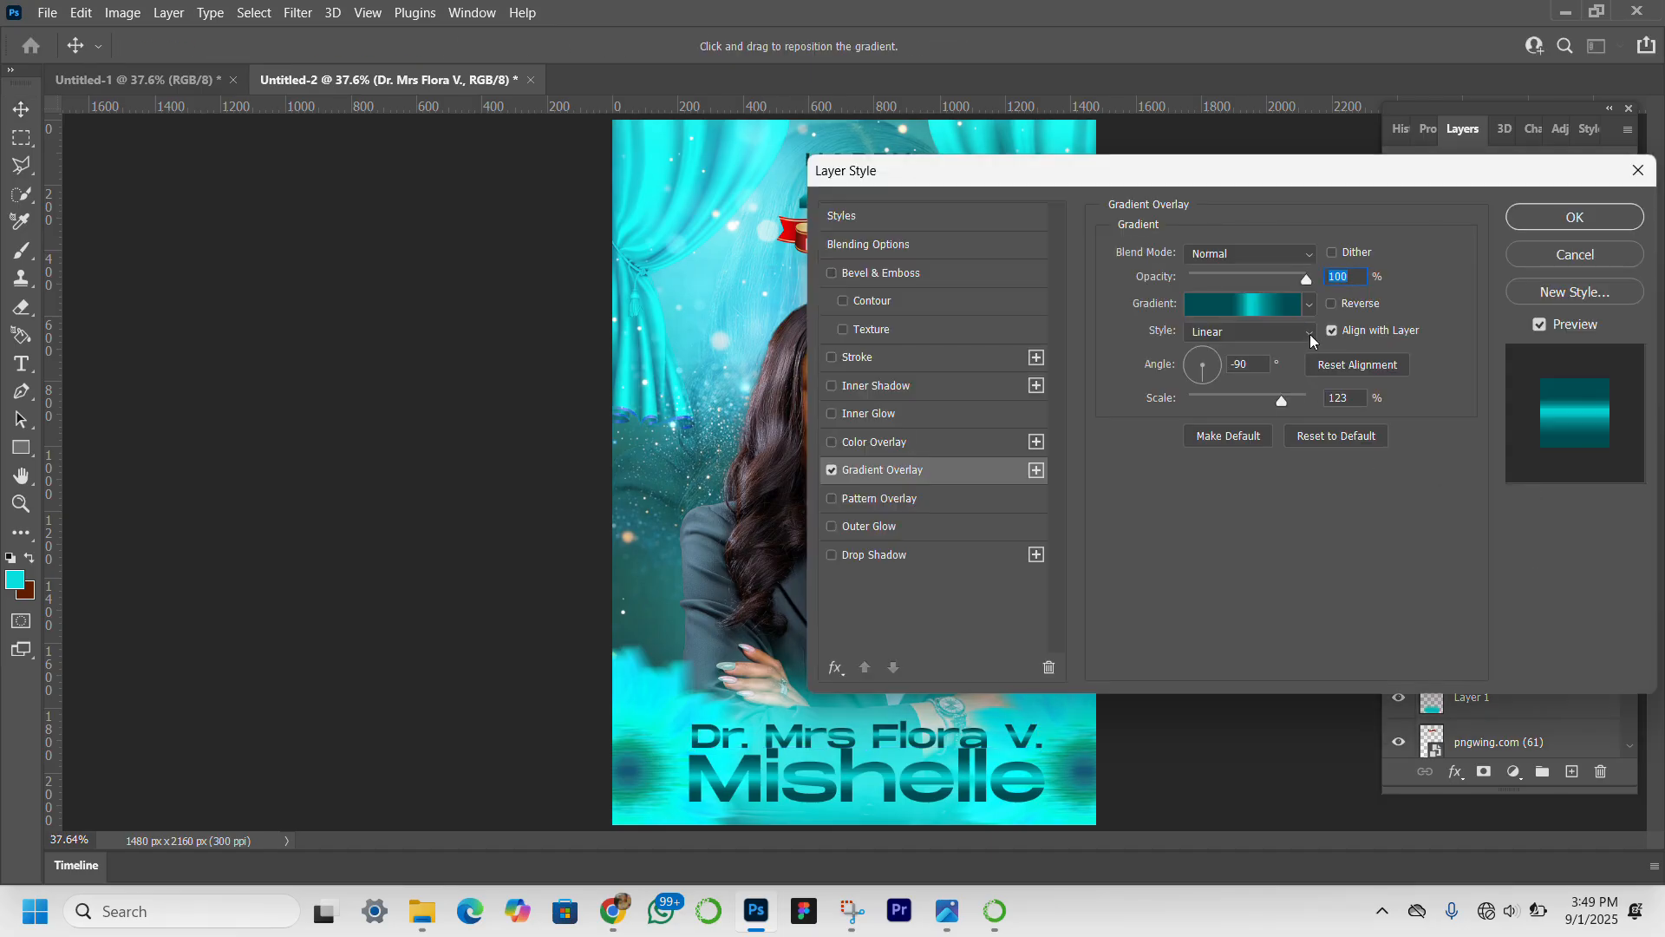
pyautogui.click(1272, 306)
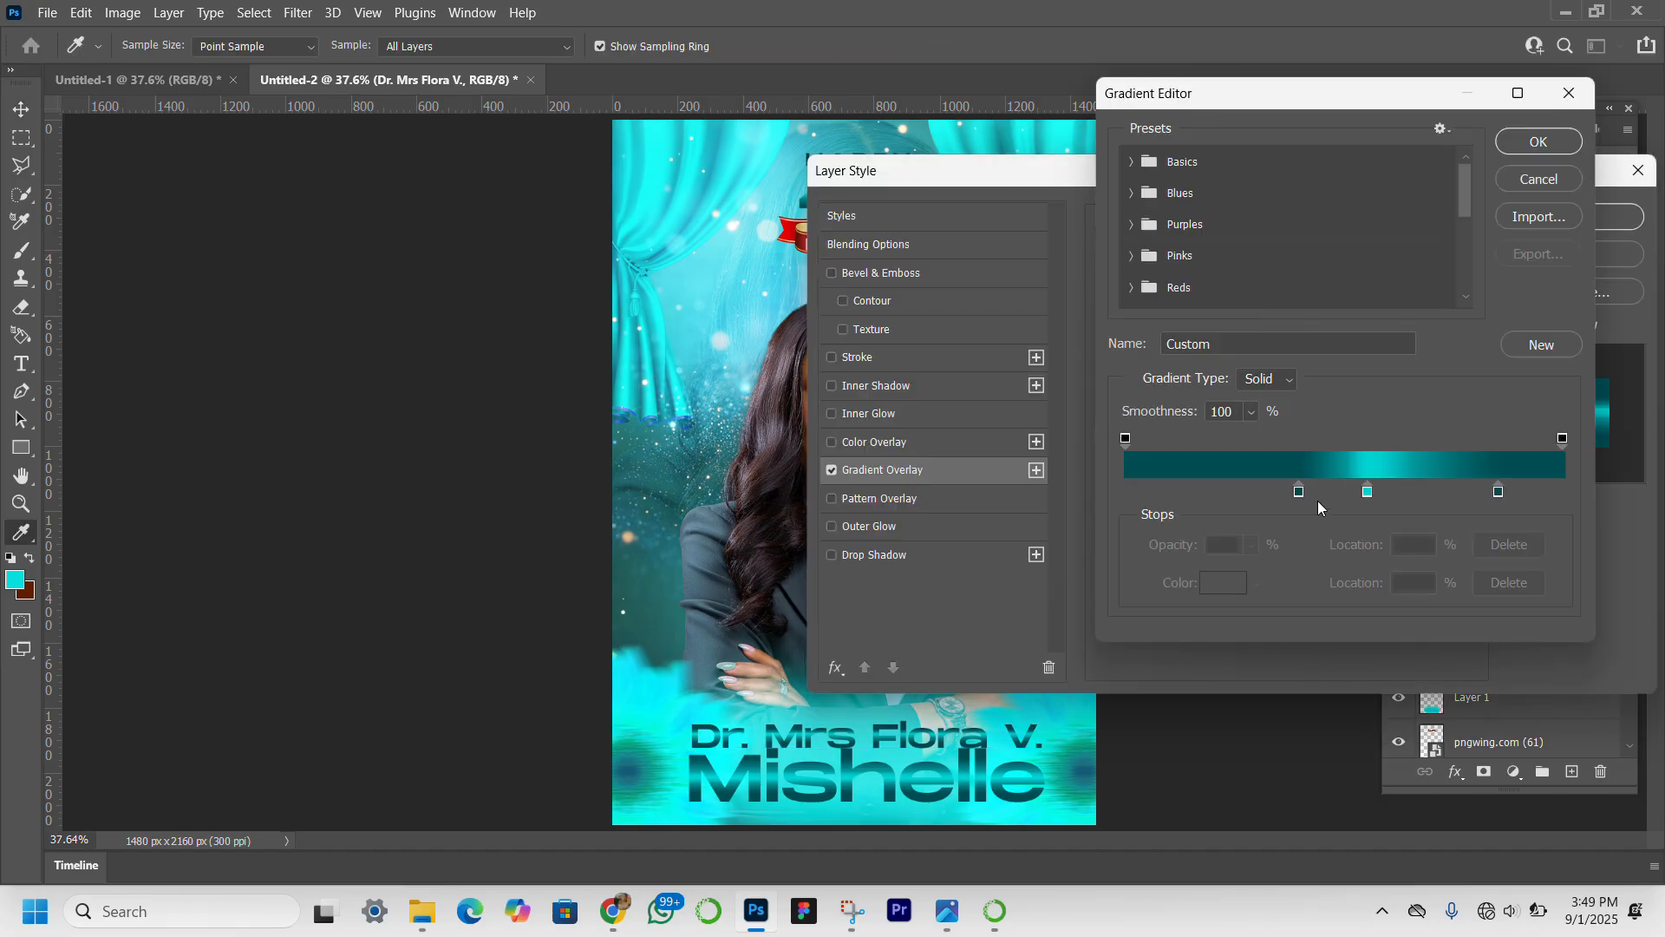
pyautogui.moveTo(1302, 499); pyautogui.dragTo(1265, 500)
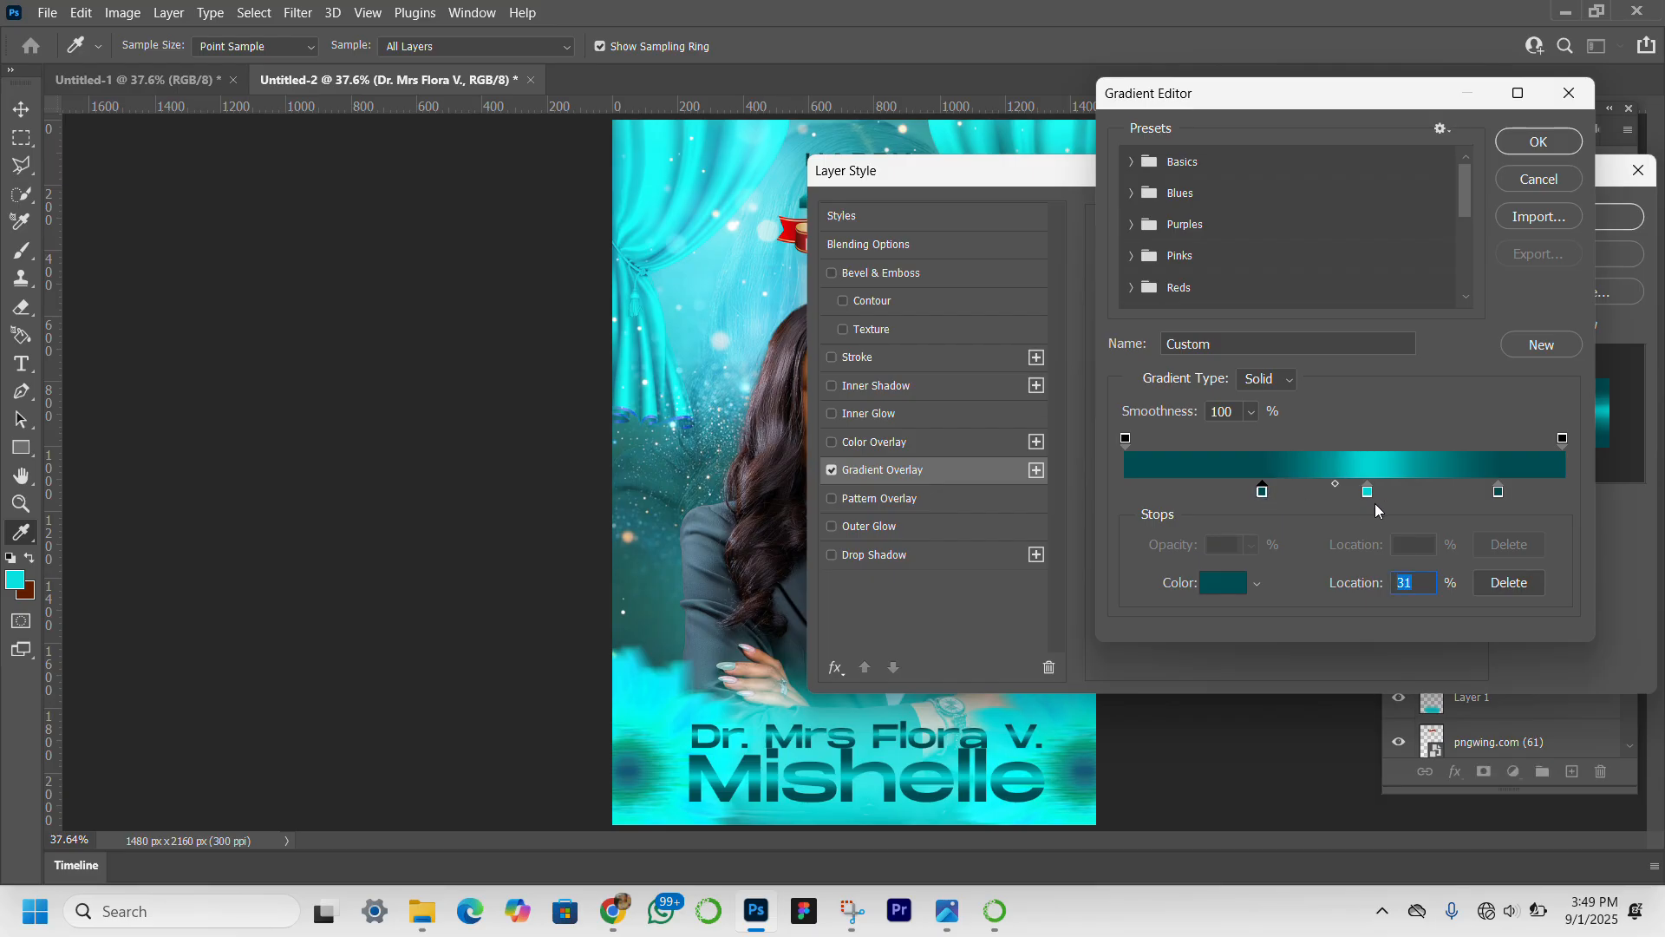
pyautogui.moveTo(1368, 492); pyautogui.dragTo(1393, 495)
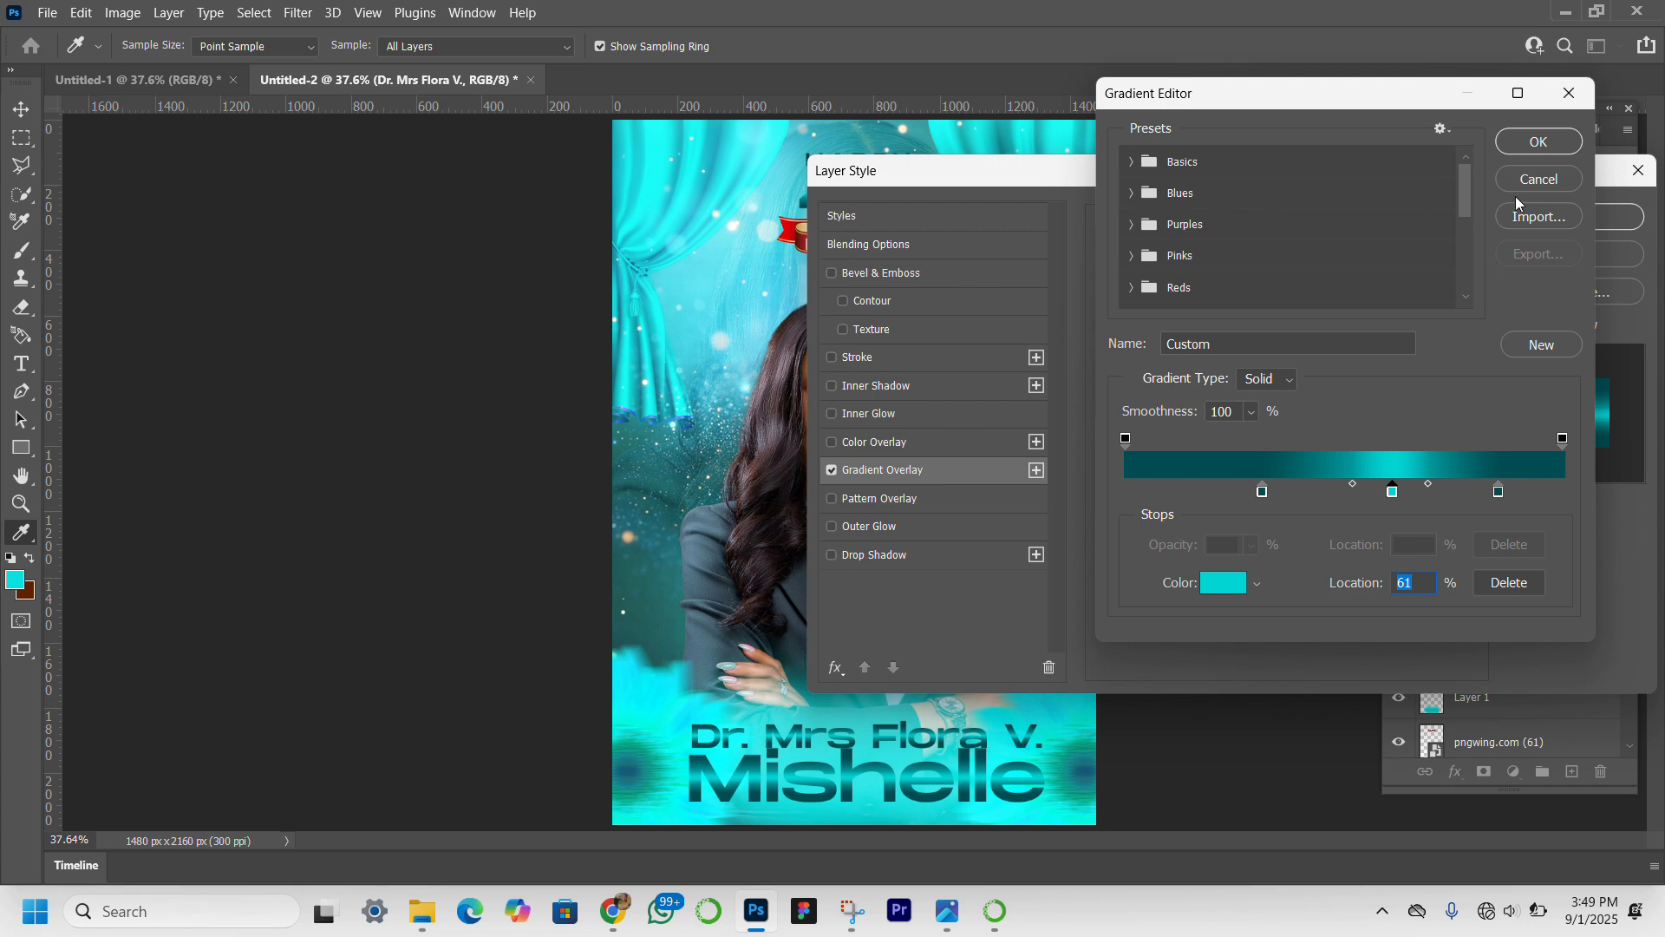
pyautogui.click(1535, 146)
pyautogui.click(1533, 144)
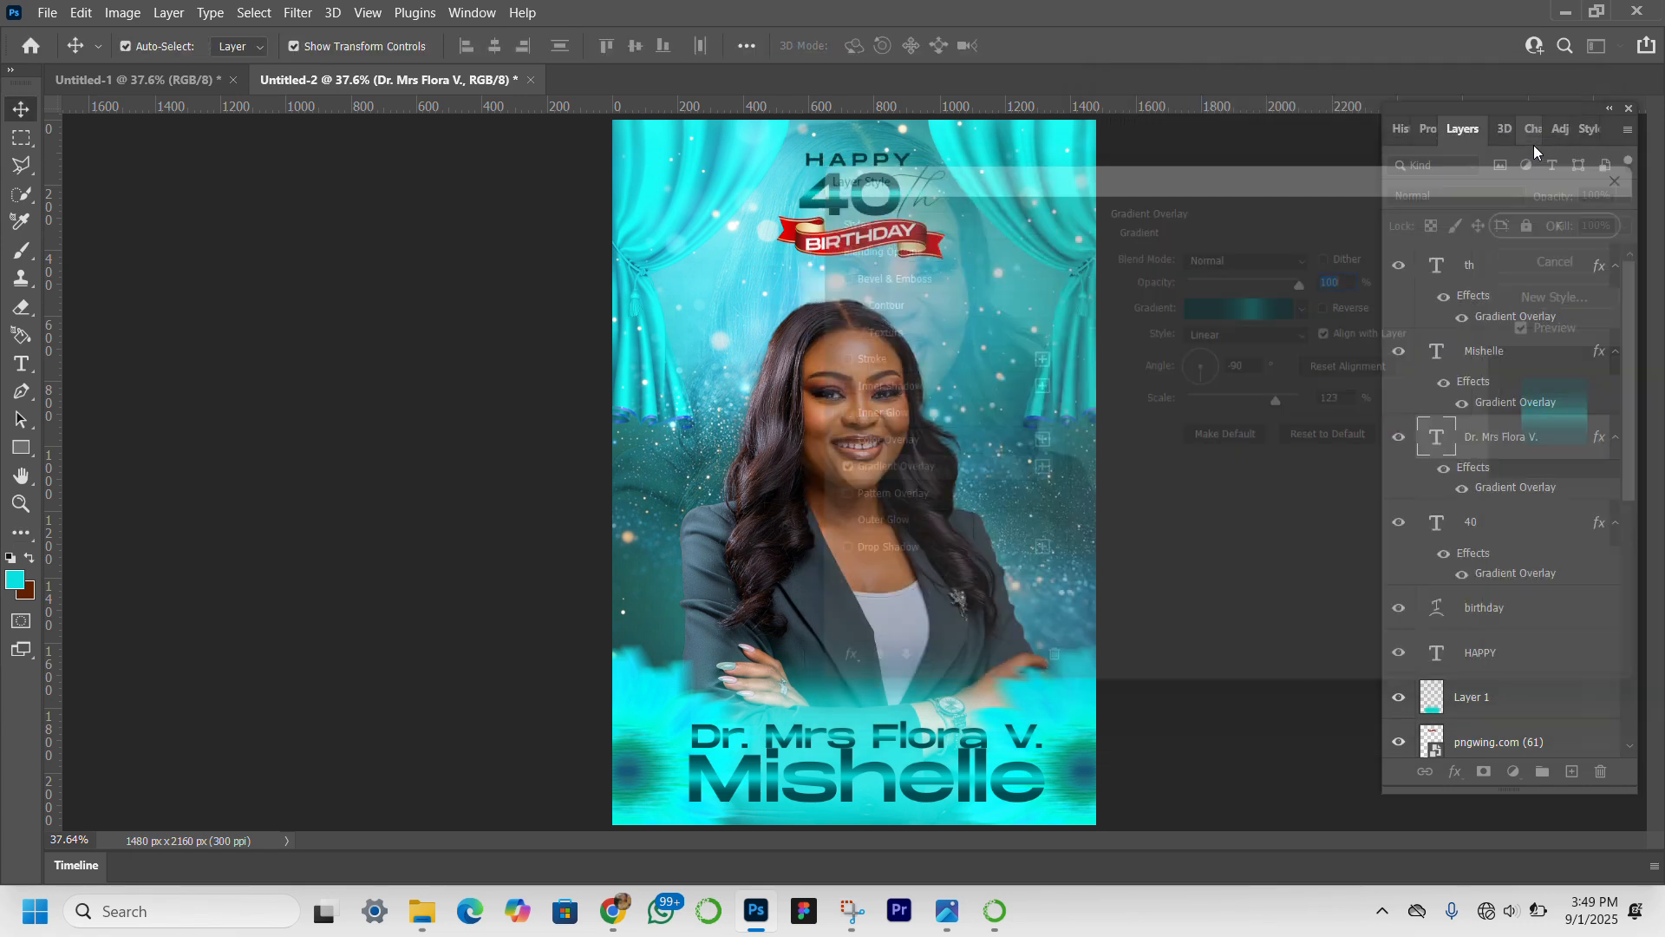
# Scale both name lines together to about 92% and recenter them horizontally near the cover's lower edge.
pyautogui.click(934, 790)
pyautogui.keyDown('shift'); pyautogui.click(934, 790); pyautogui.keyUp('shift')
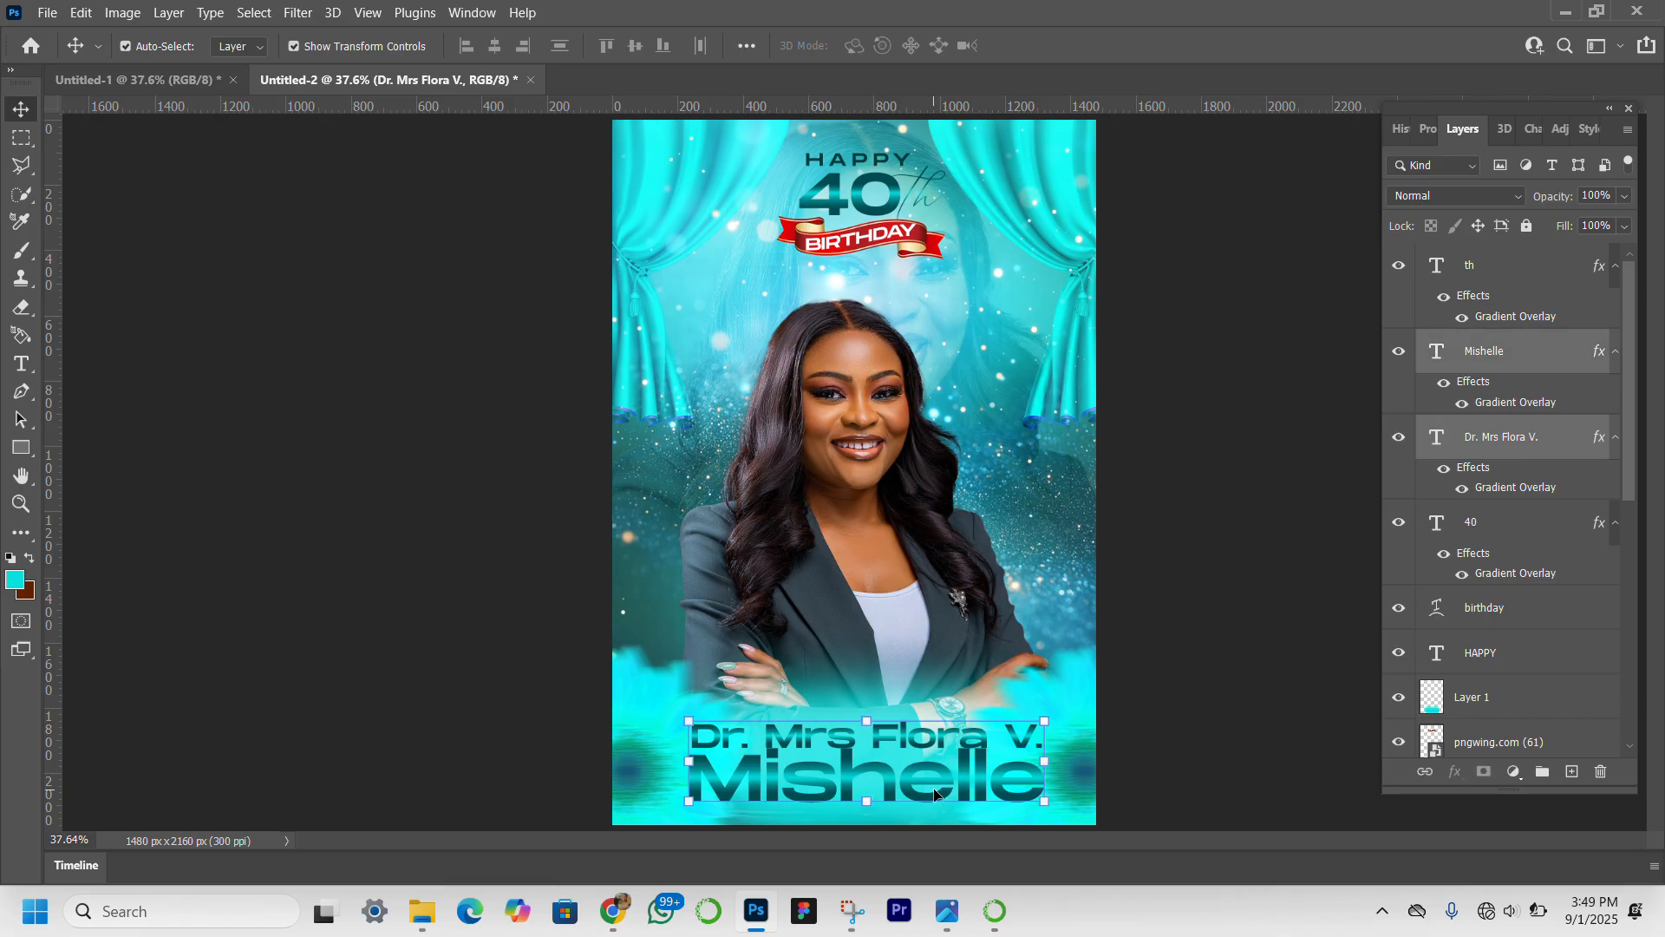
pyautogui.hotkey('ctrl', 't')
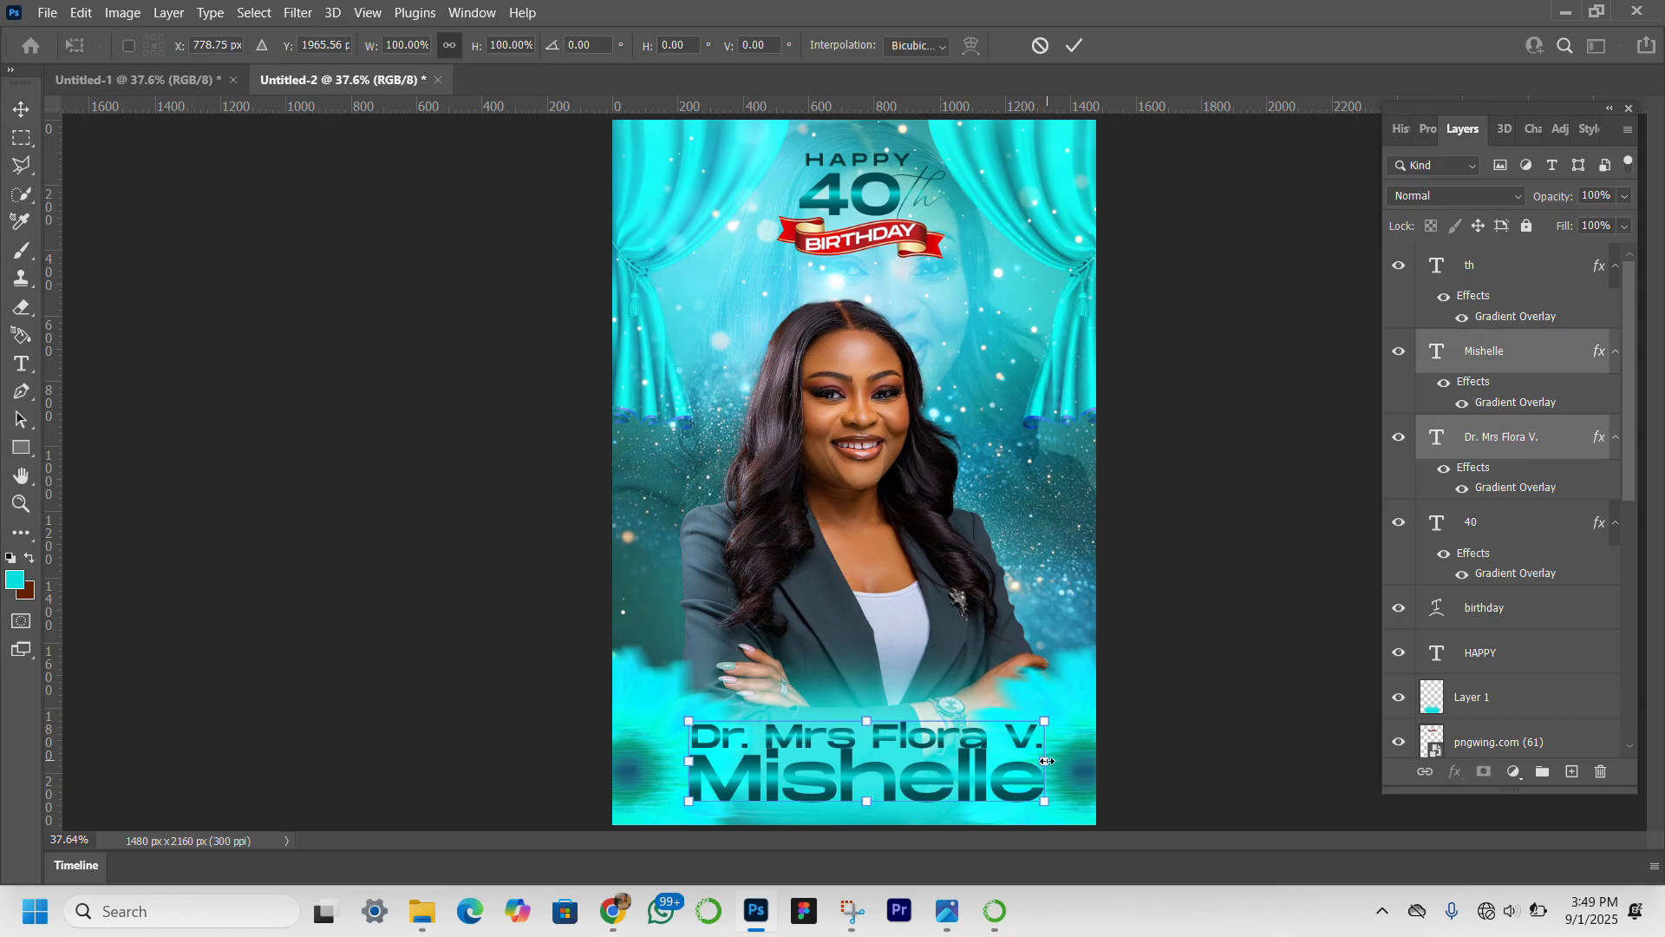
pyautogui.moveTo(1047, 760); pyautogui.dragTo(1014, 761)
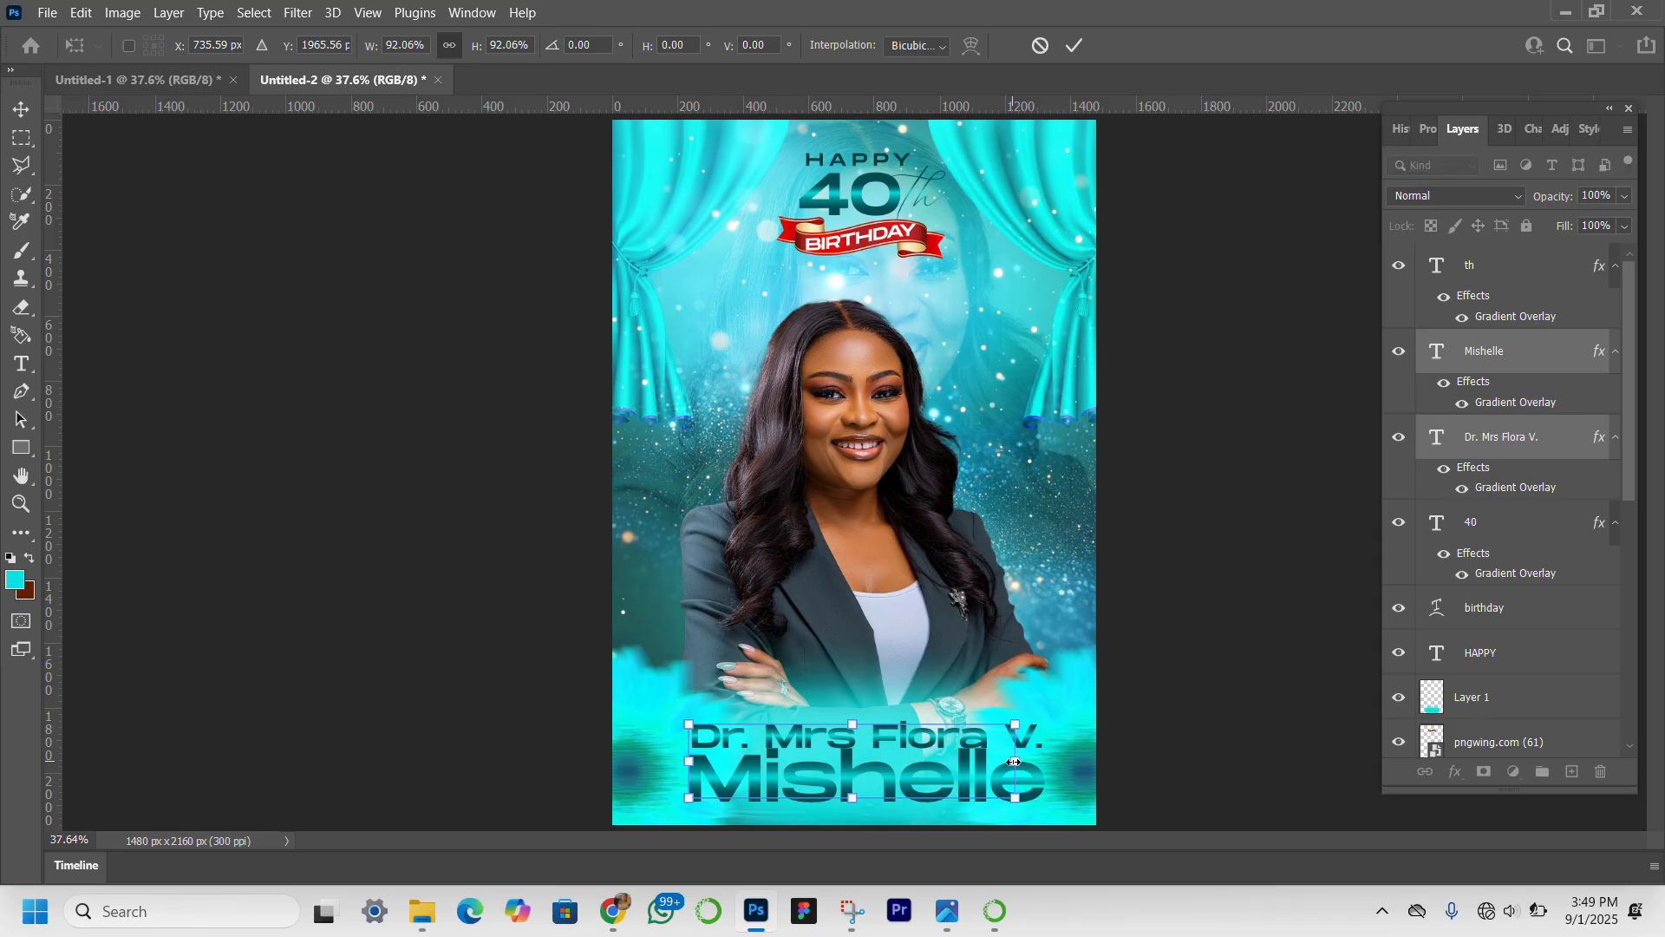
pyautogui.moveTo(876, 785); pyautogui.dragTo(893, 784)
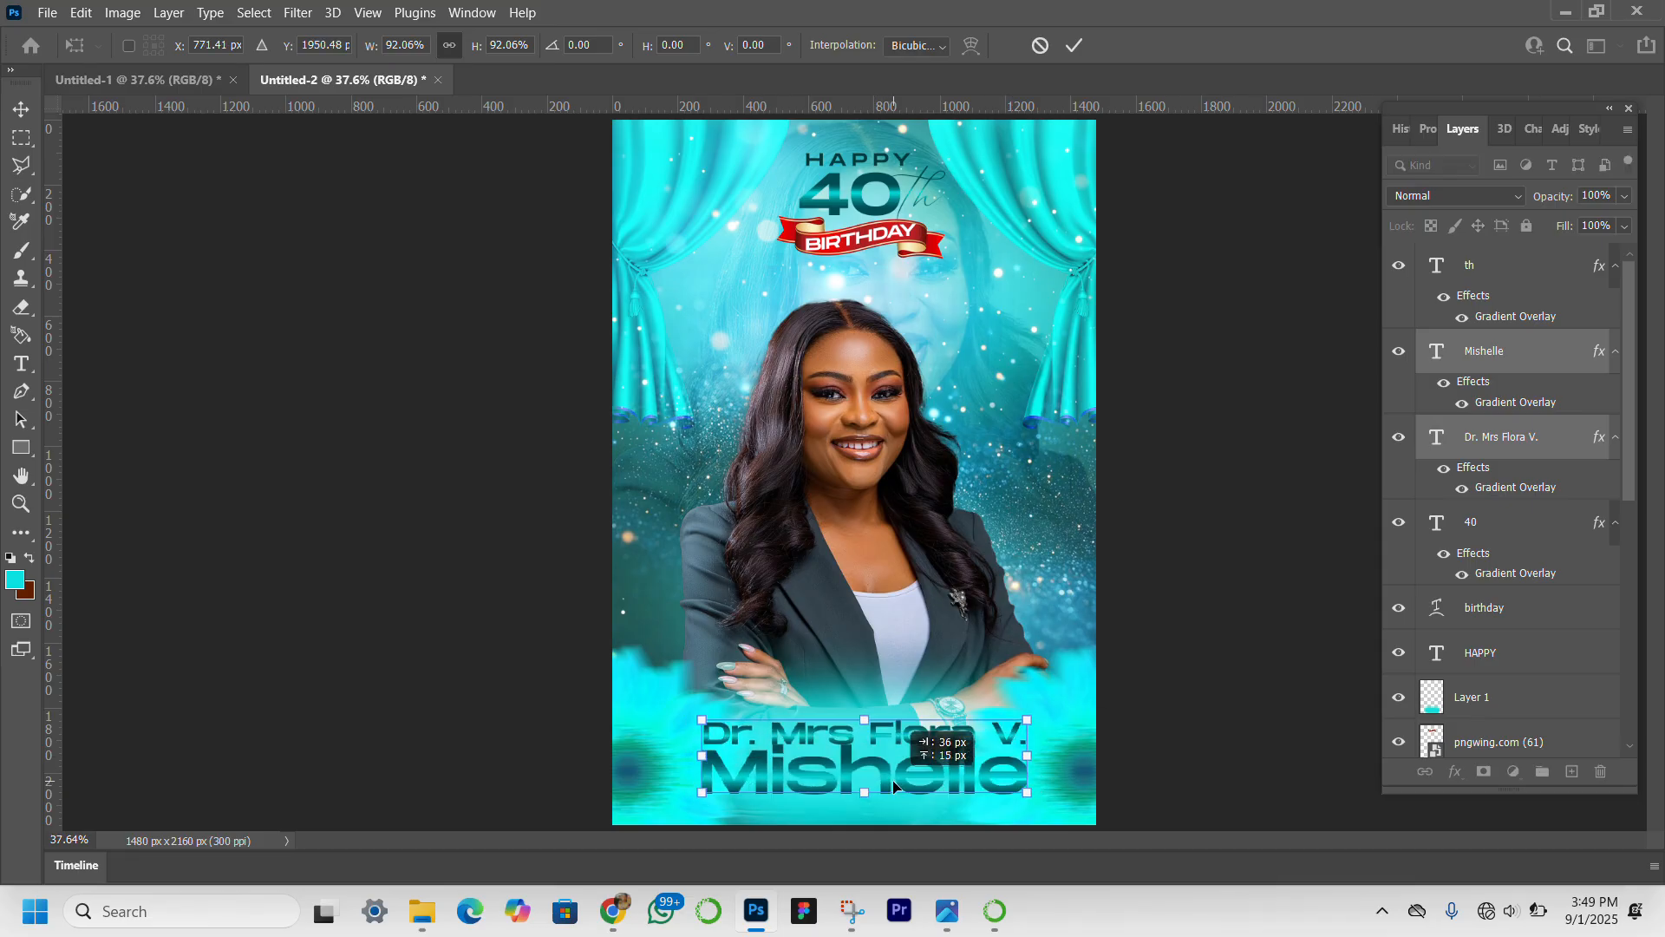
pyautogui.moveTo(894, 783); pyautogui.dragTo(893, 785)
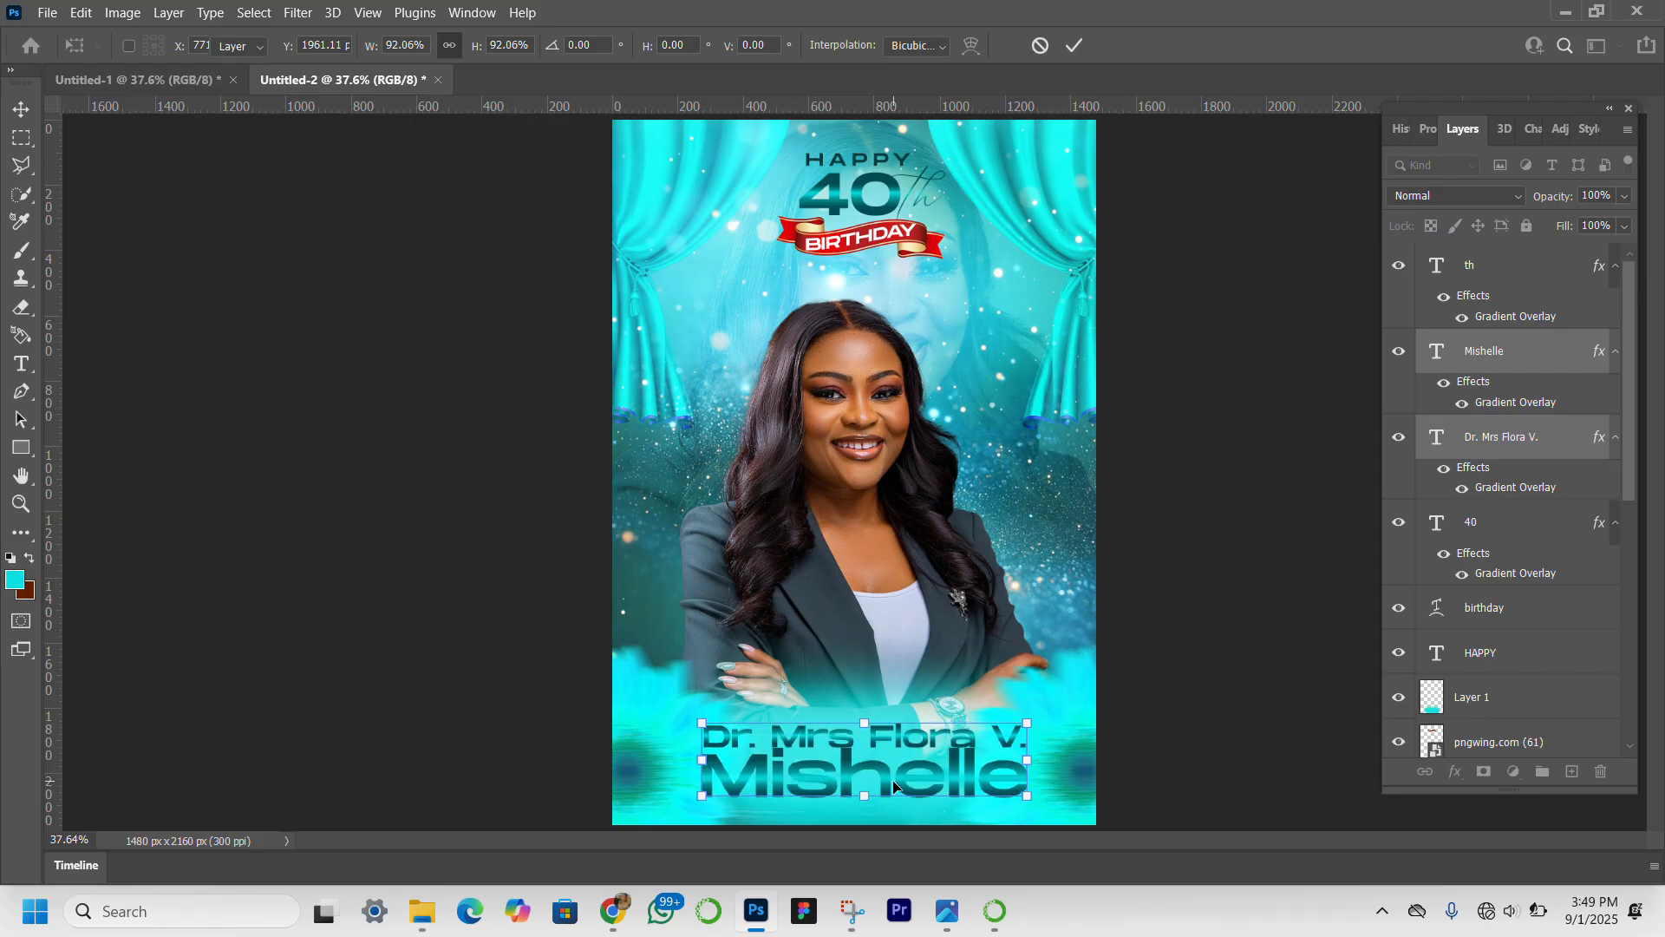
pyautogui.press('Return')
pyautogui.click(425, 626)
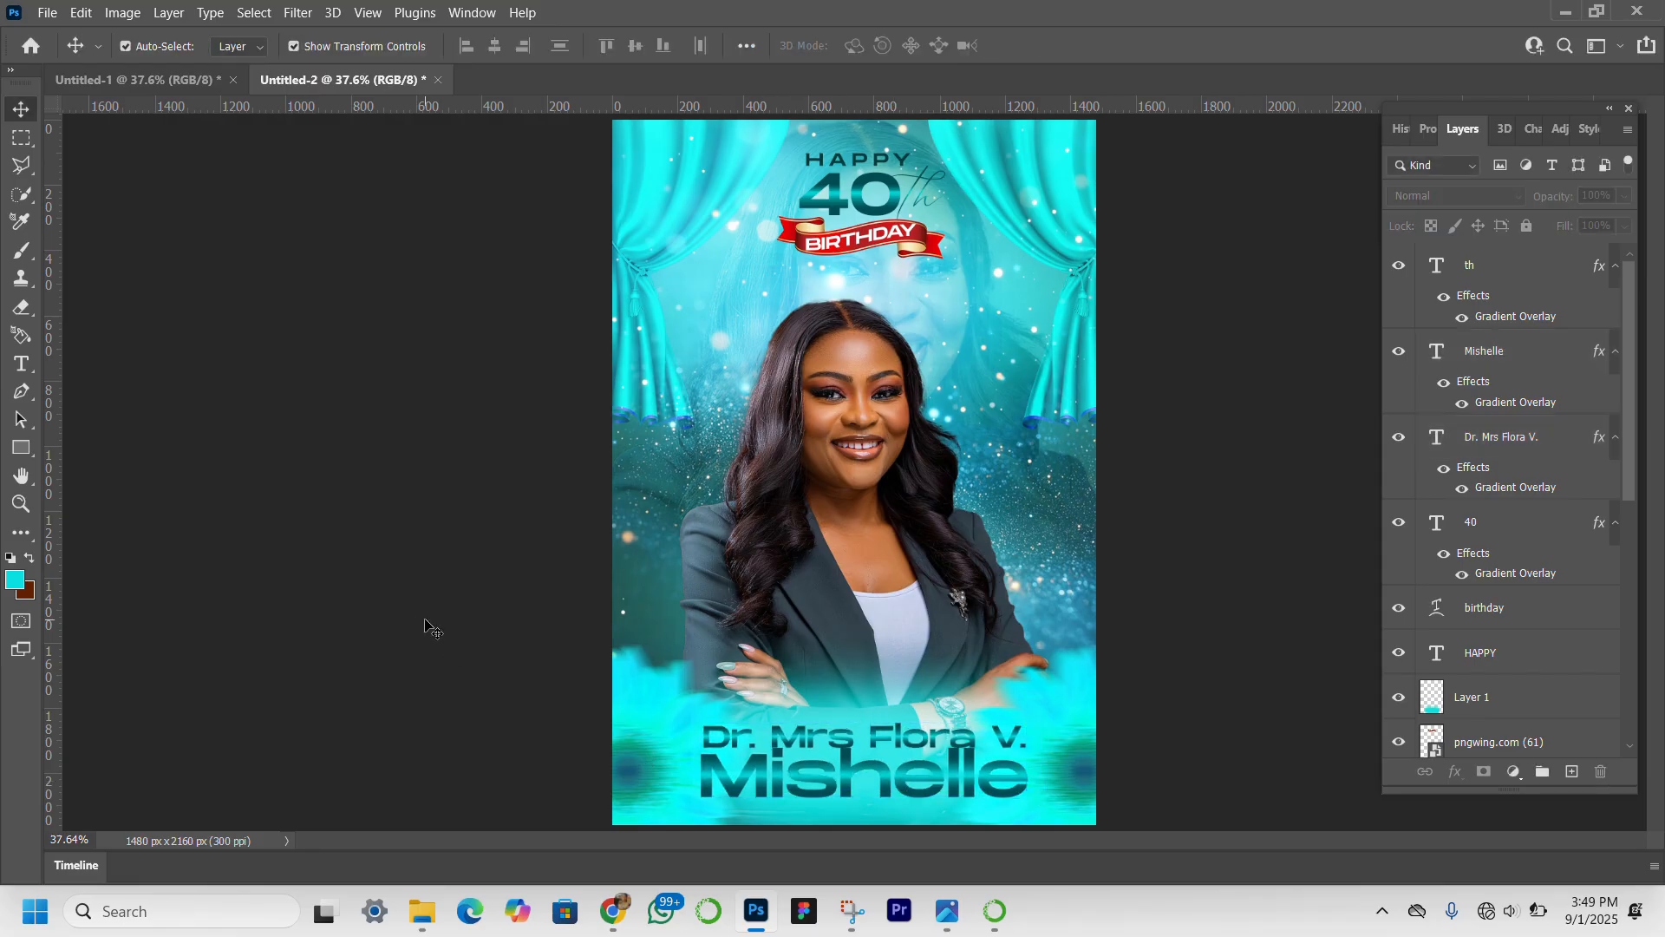
# Nudge the upper name line slightly upward to widen its gap from the large name line.
pyautogui.click(925, 742)
pyautogui.moveTo(924, 739); pyautogui.dragTo(925, 737)
pyautogui.press('Up')
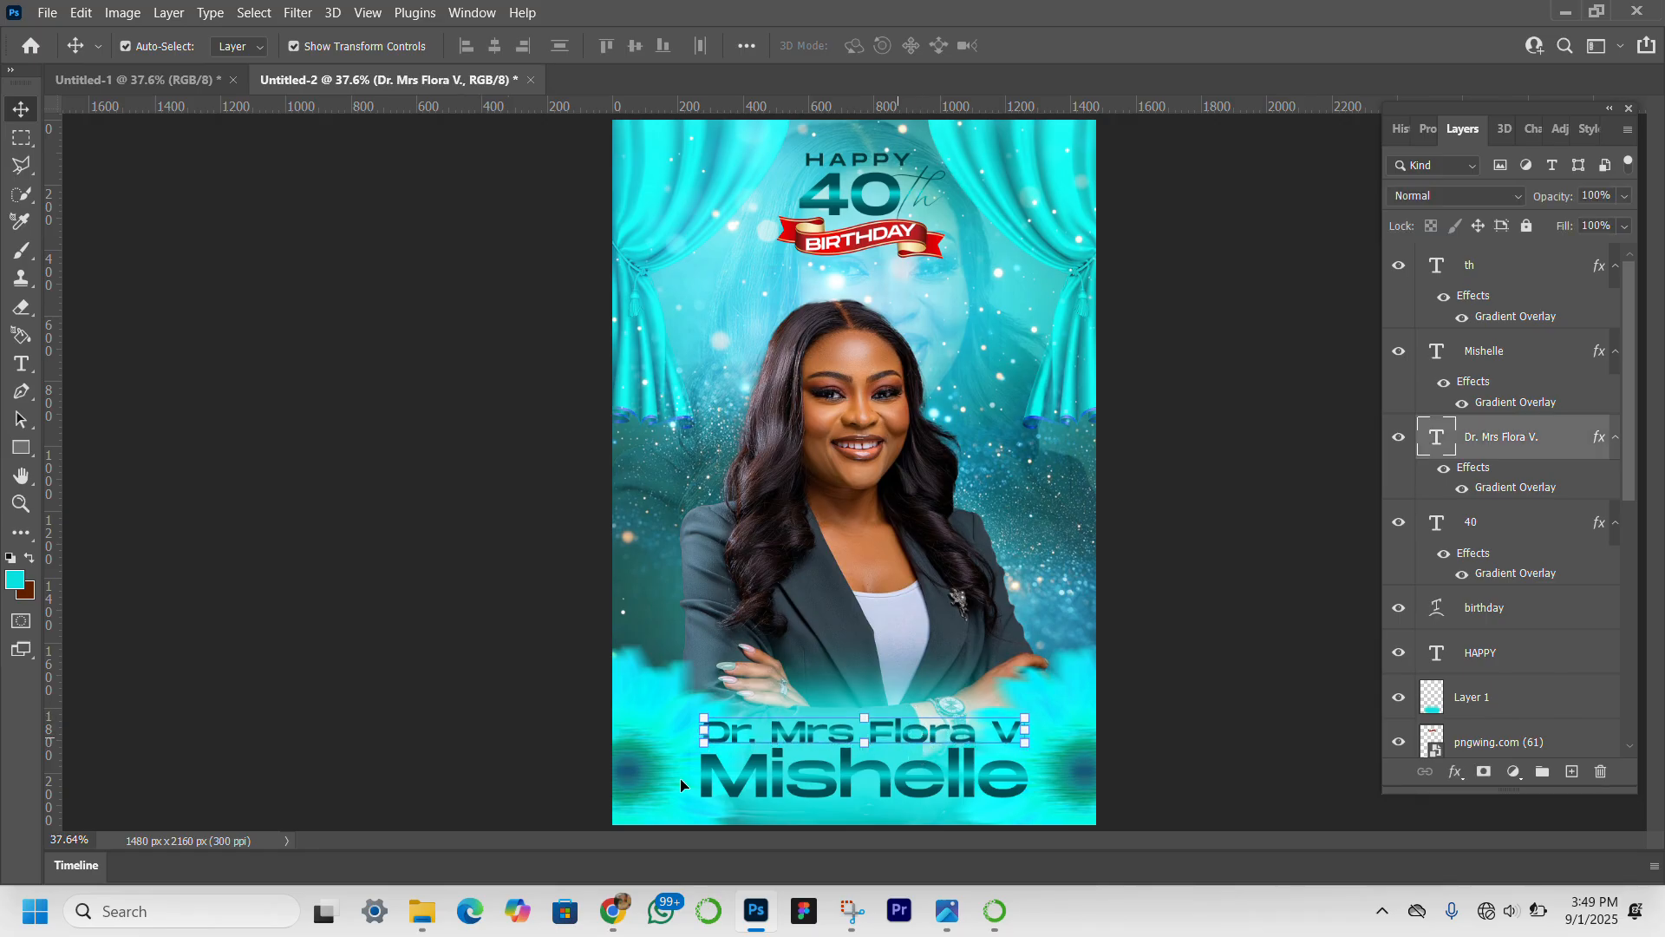
pyautogui.click(357, 725)
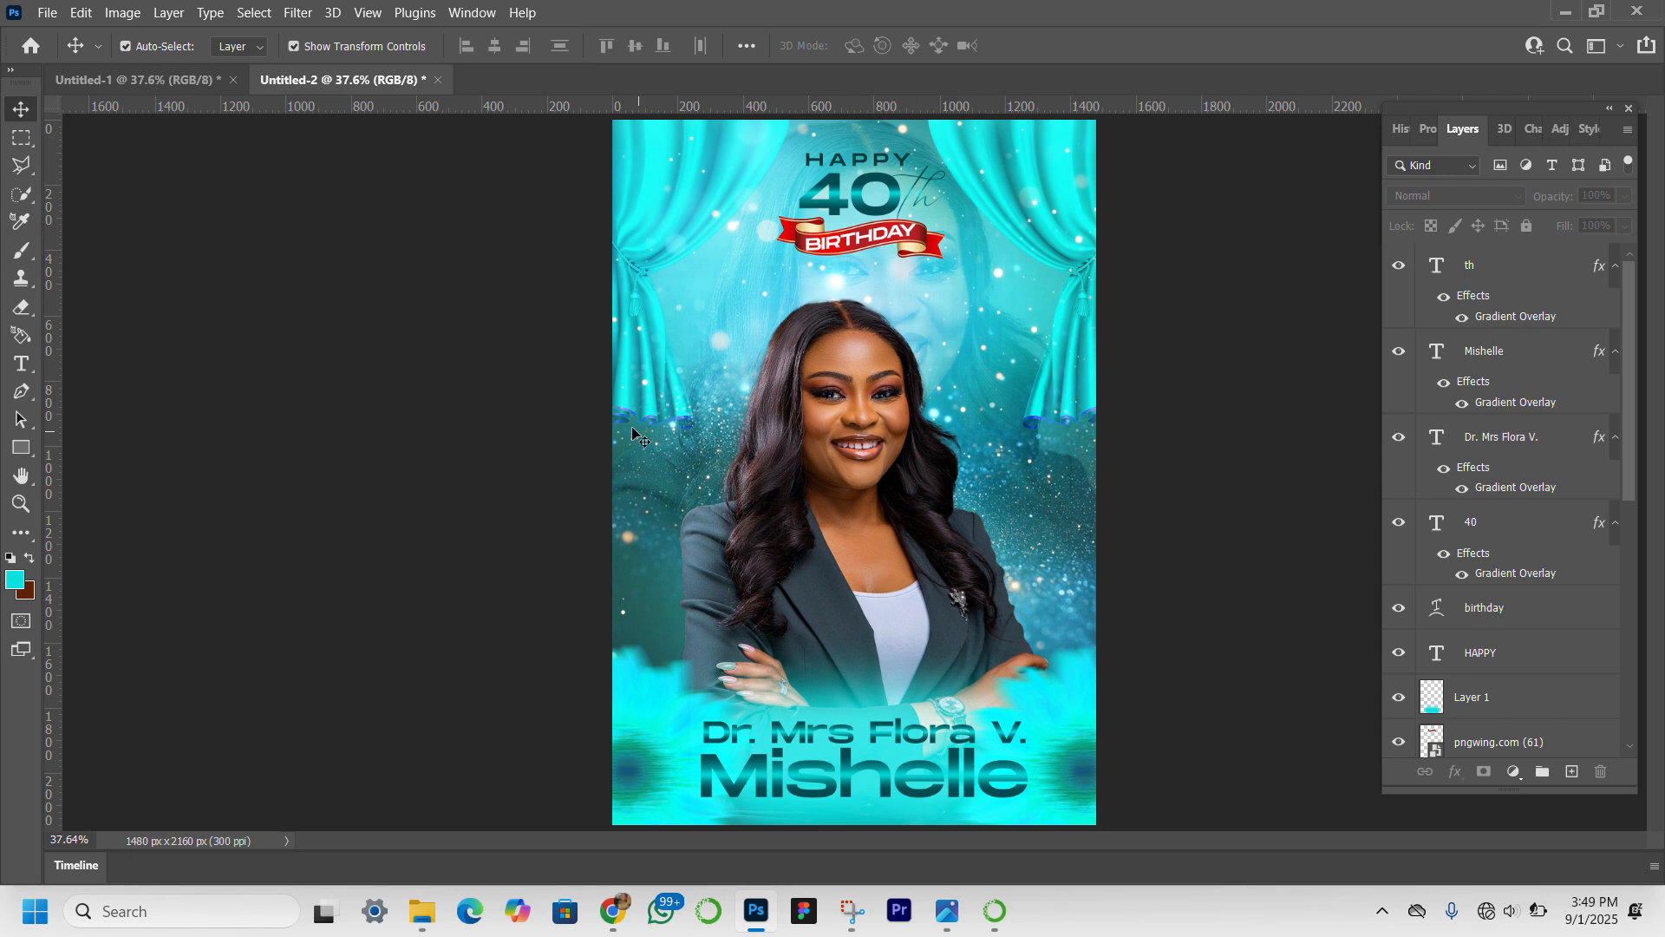
# Draw a cyan circle about 318 px across over the woman's arm at the cover's right edge.
pyautogui.click(21, 447)
pyautogui.rightClick(21, 447)
pyautogui.click(132, 478)
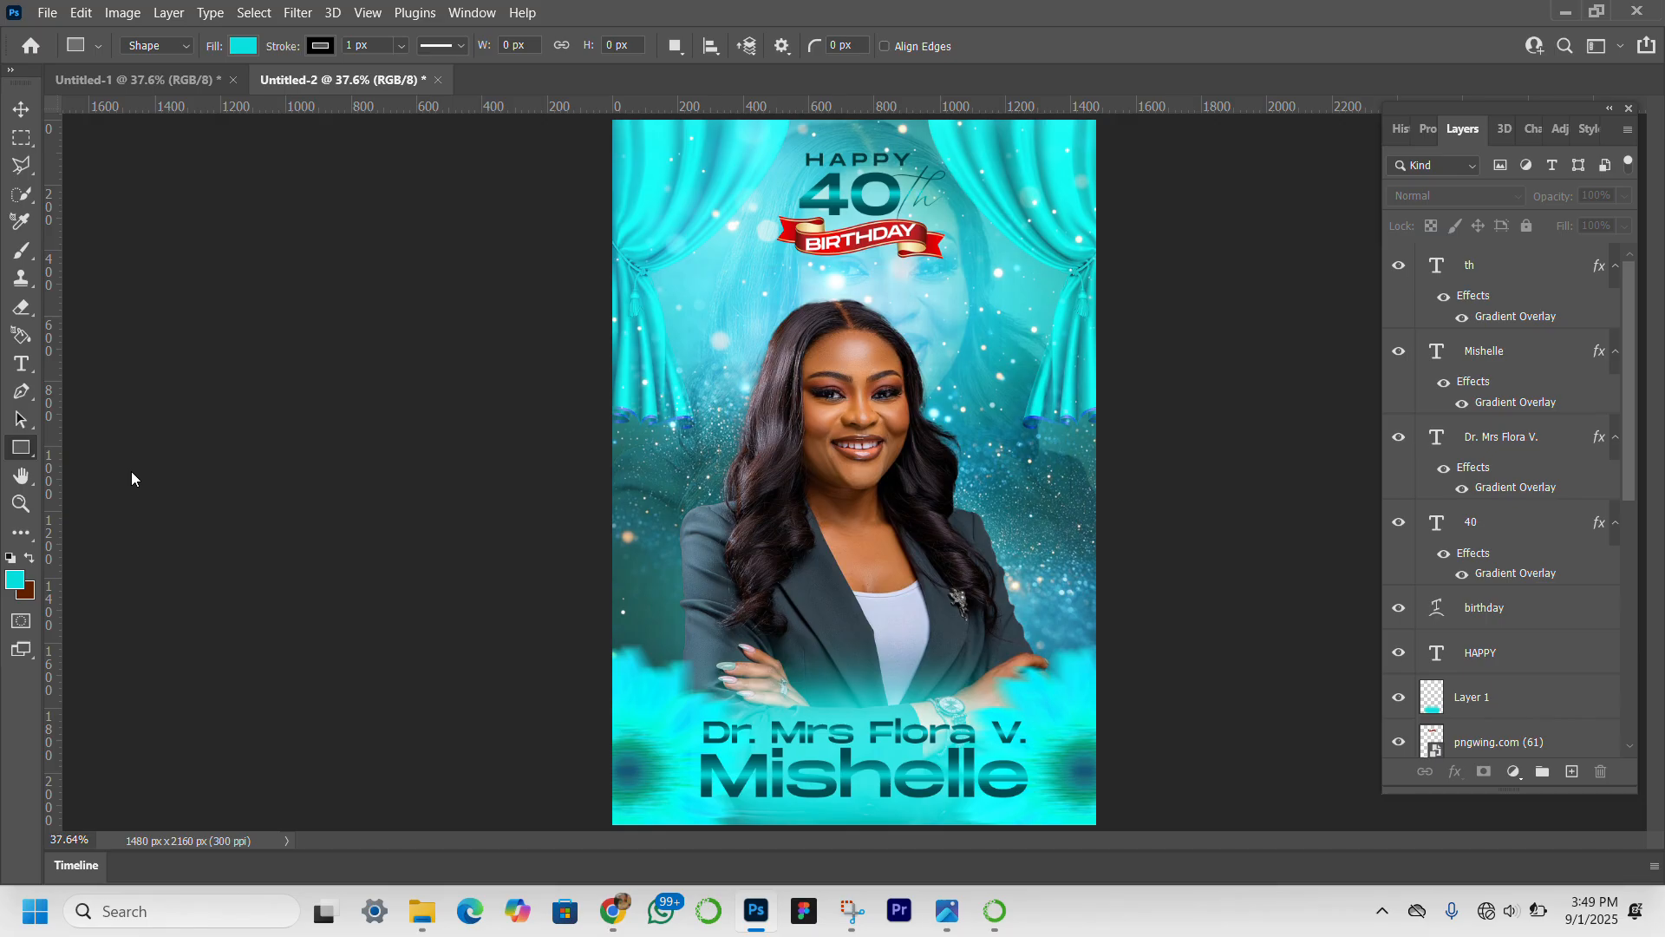
pyautogui.hotkey('shift', 'u')
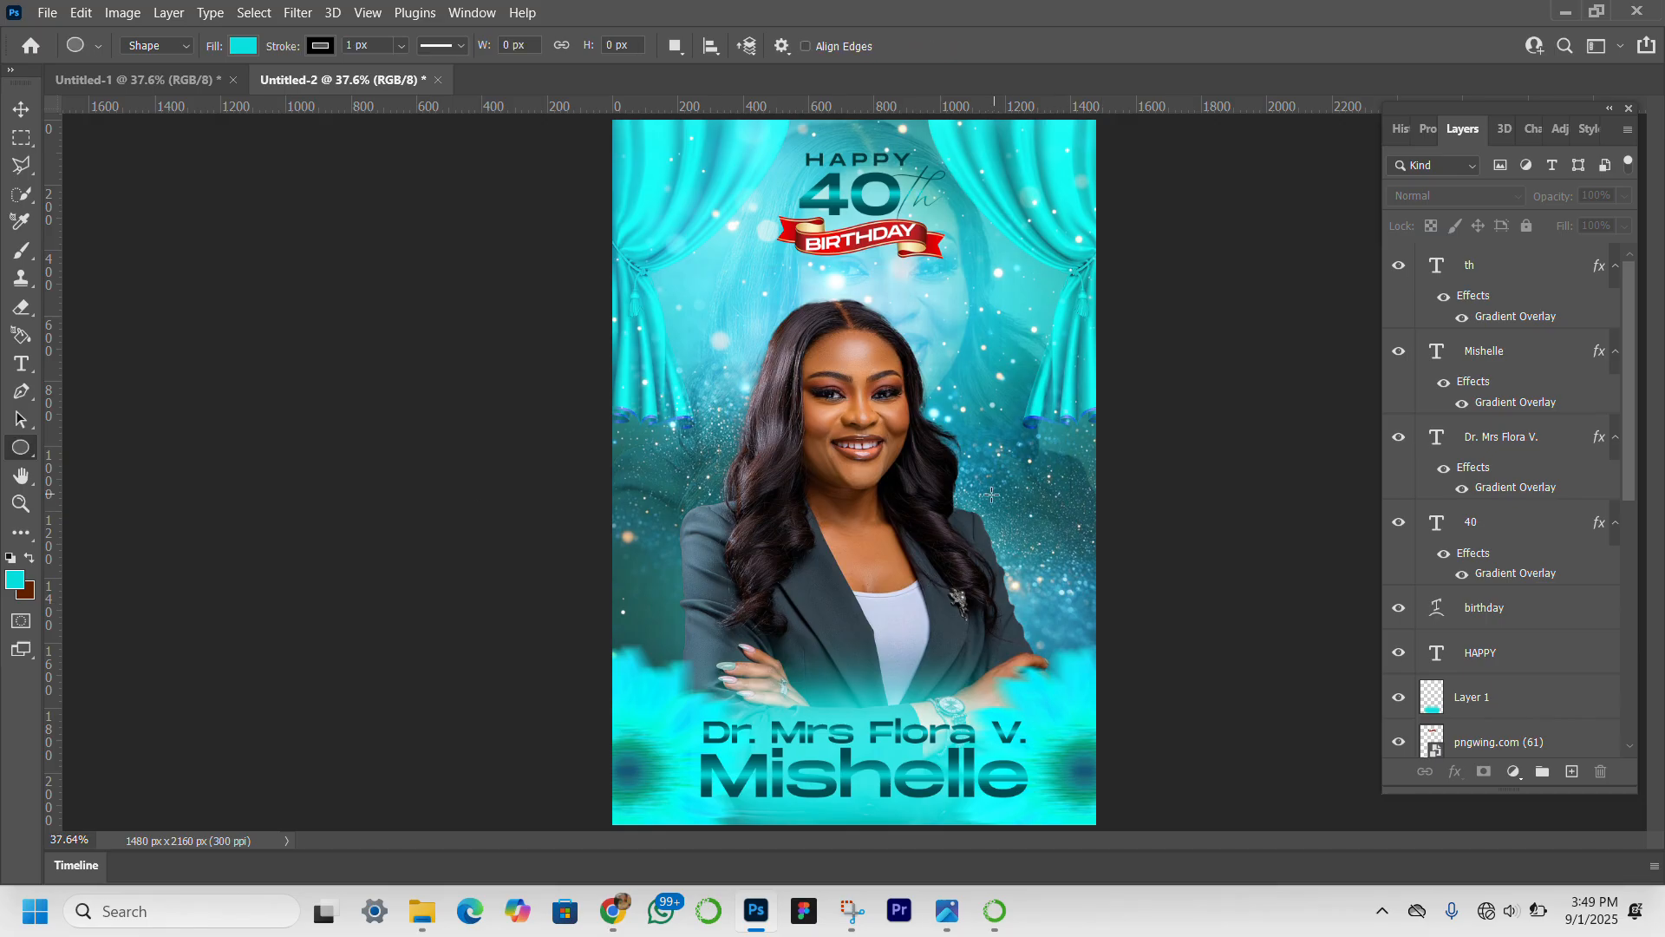
pyautogui.moveTo(989, 495); pyautogui.dragTo(1092, 598)
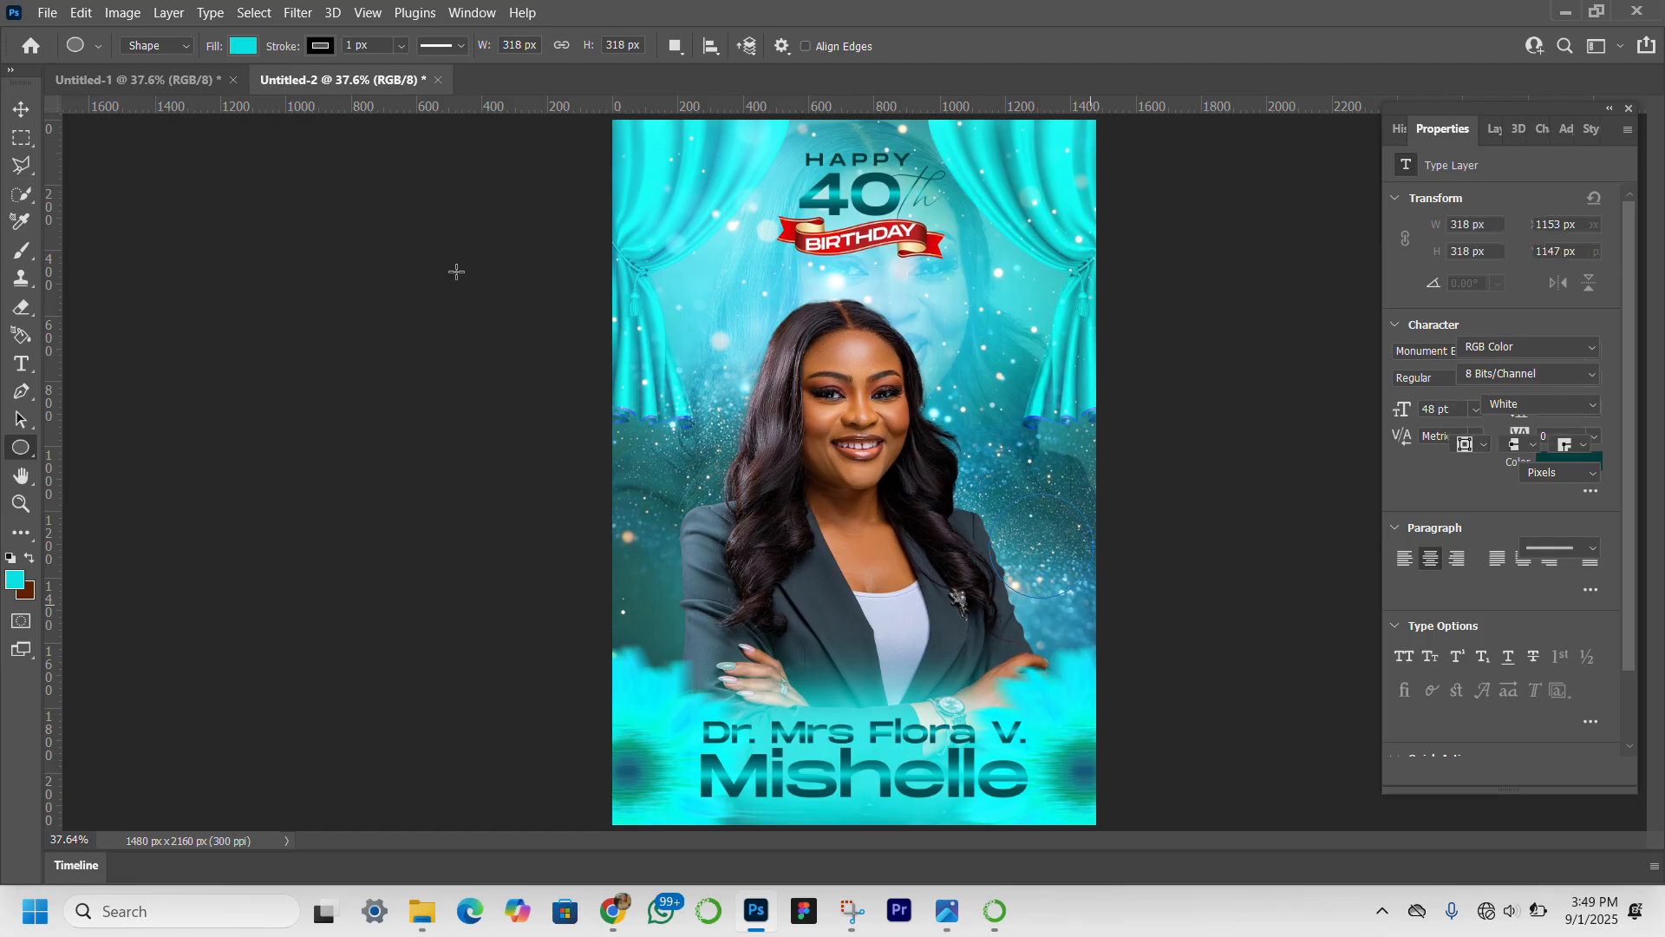
# Remove the stroke from the new circle.
pyautogui.click(21, 108)
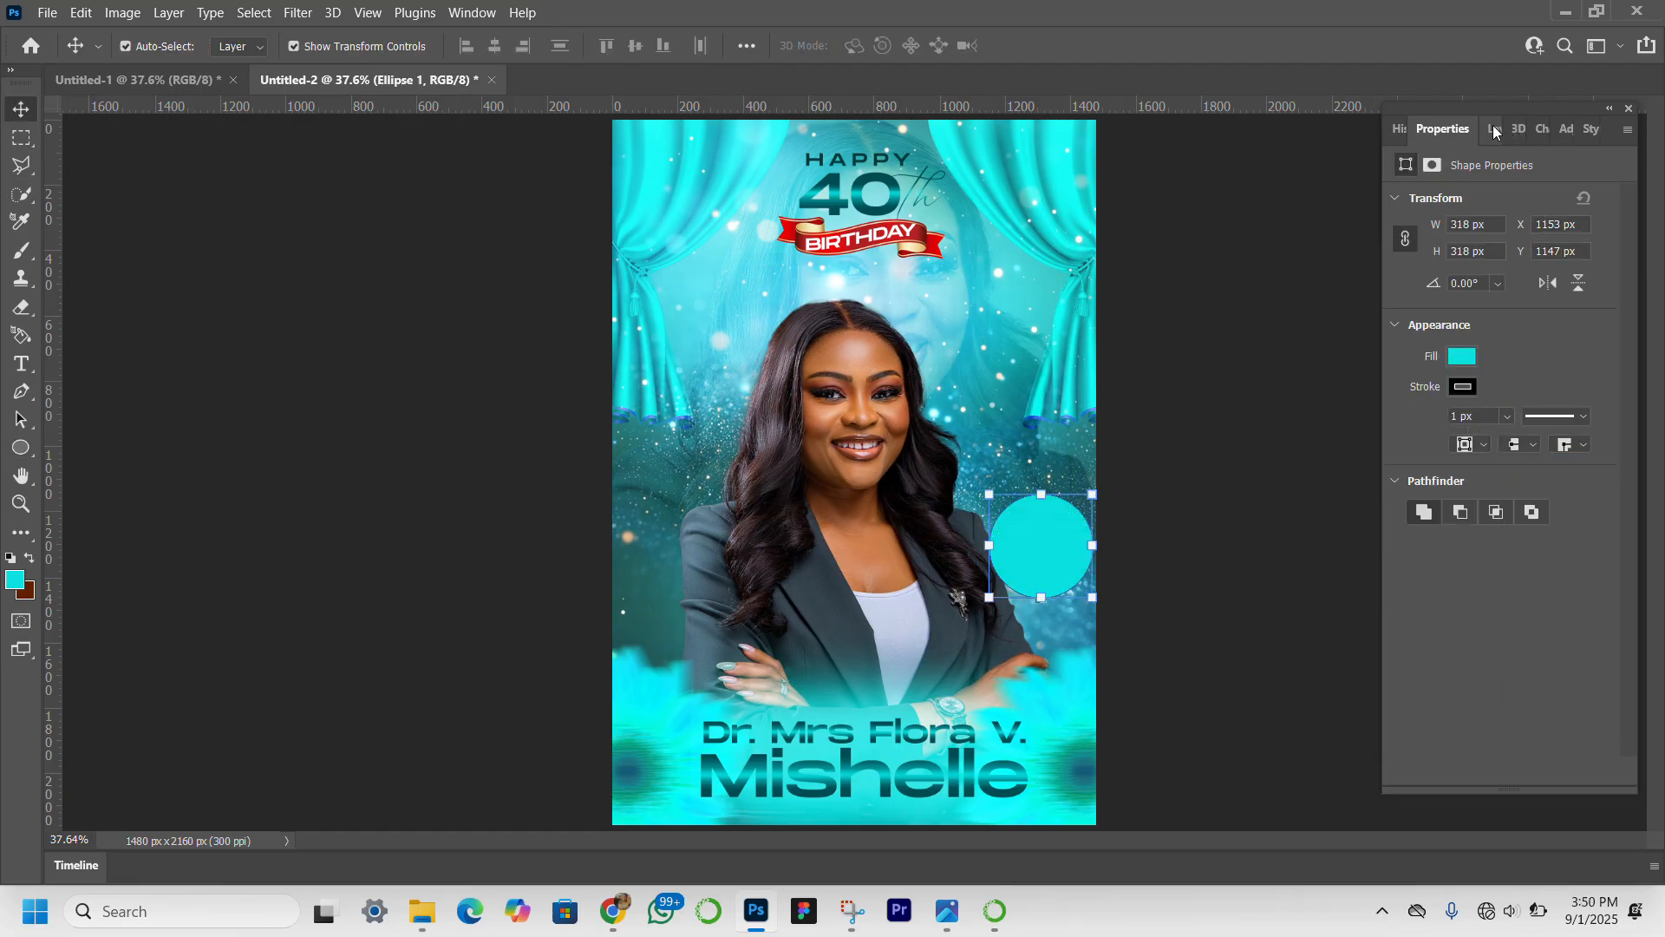
pyautogui.click(1460, 387)
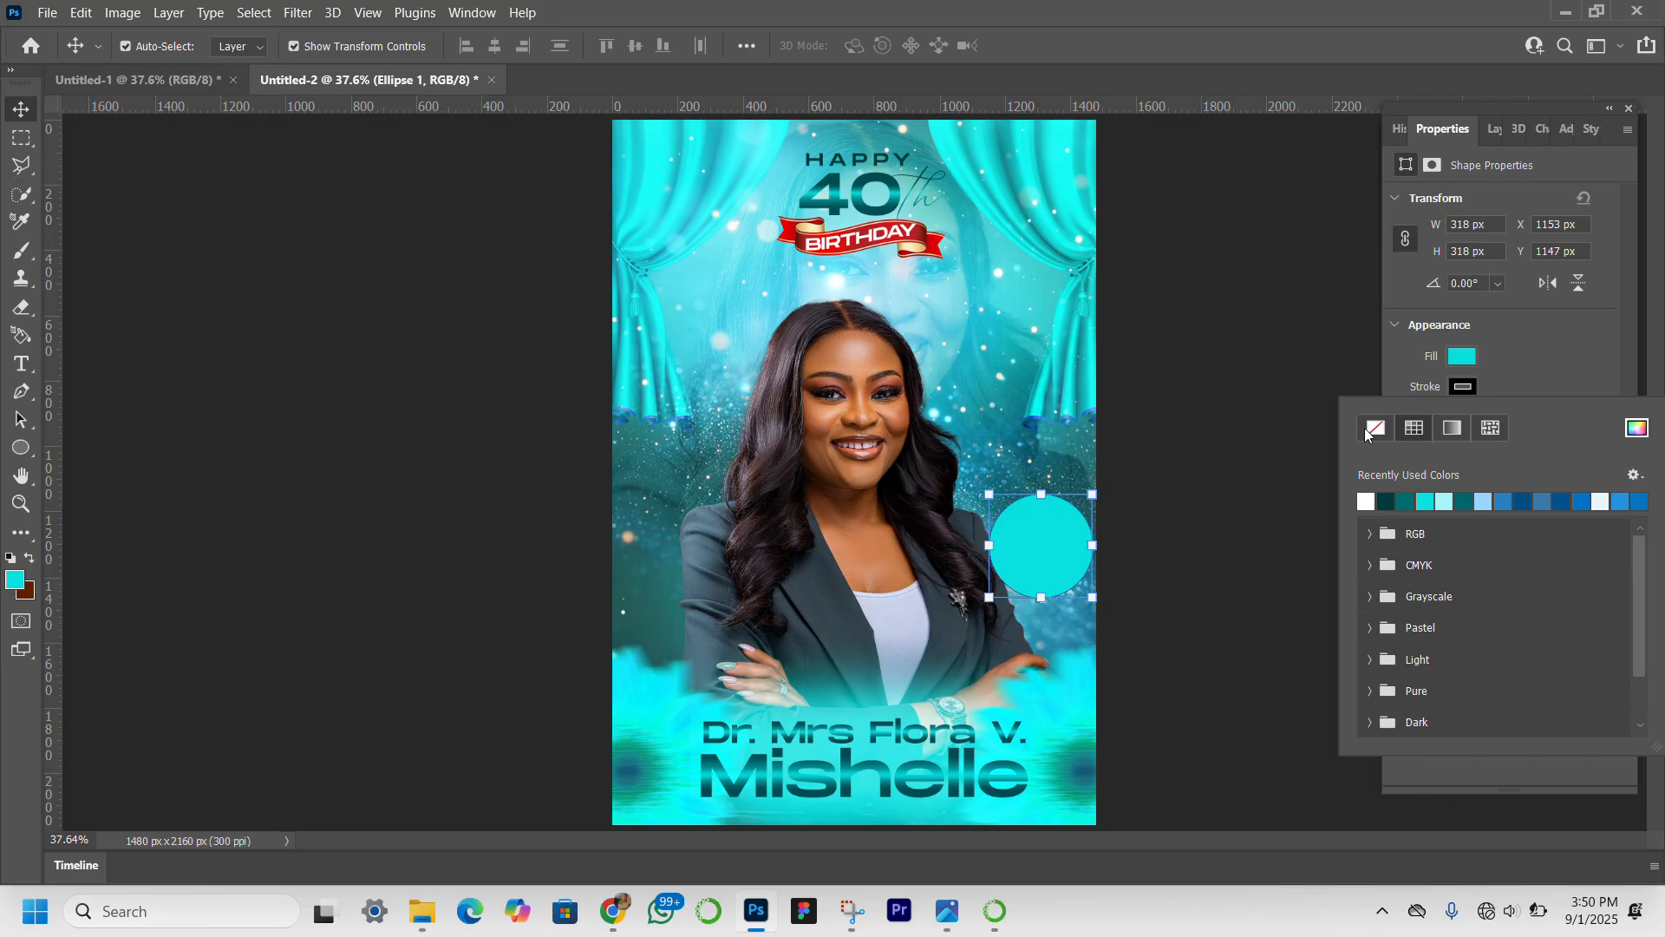
pyautogui.click(1367, 431)
pyautogui.click(1494, 126)
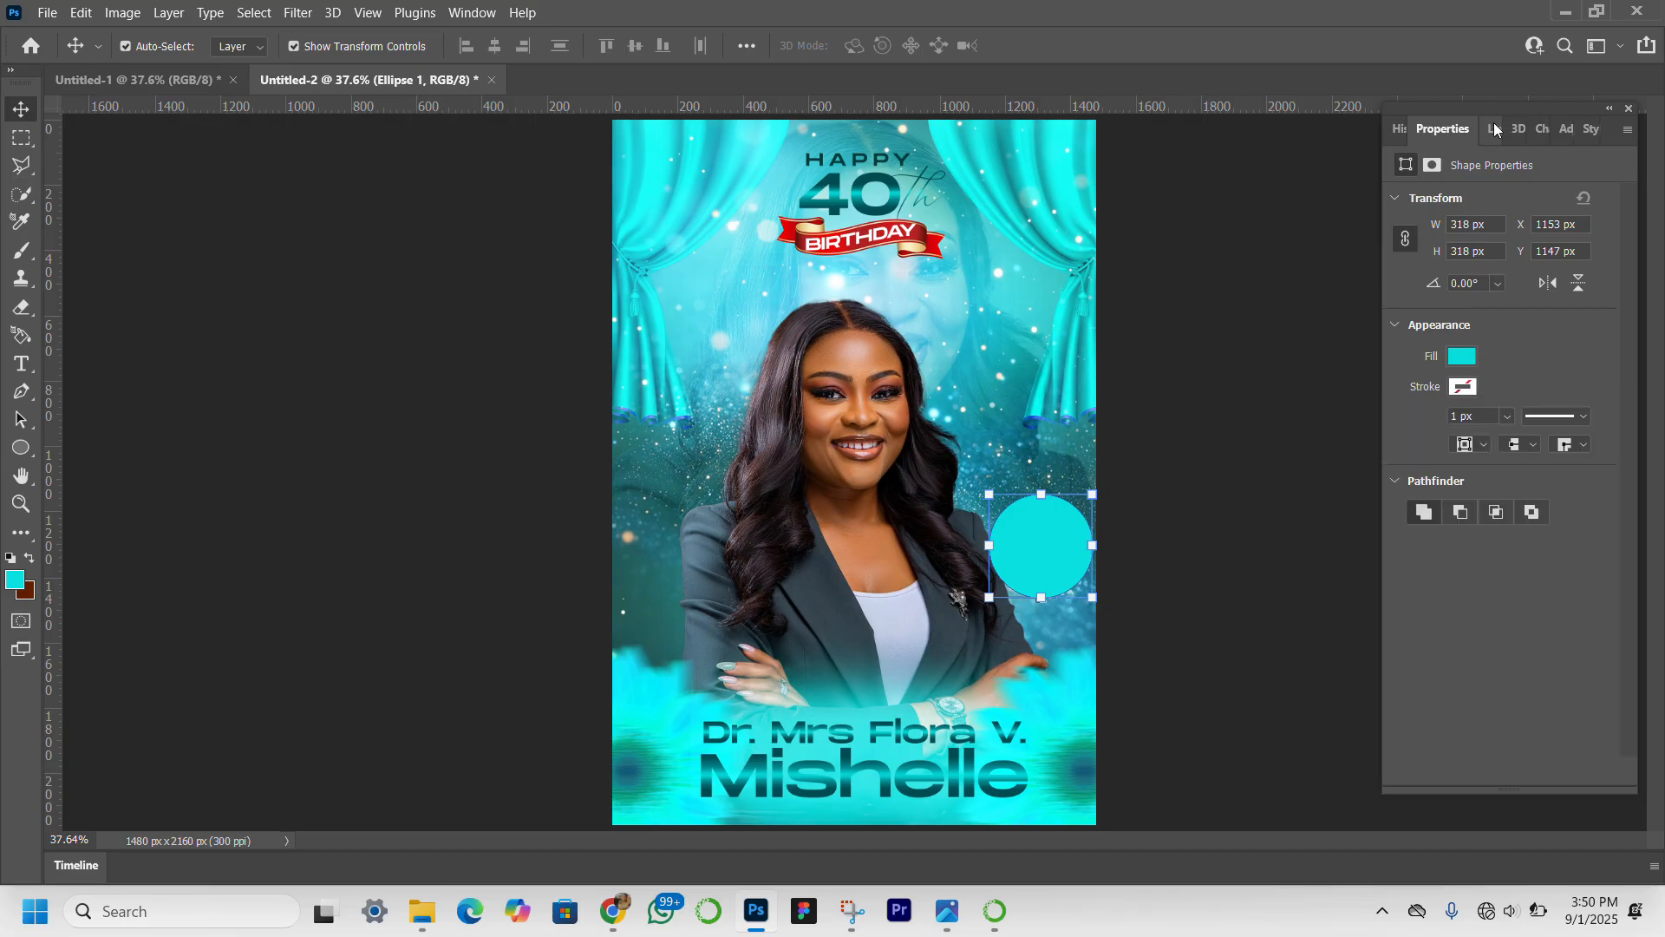
# Add a drop shadow to the circle with distance 5 px, spread 7% and size 16 px.
pyautogui.click(1493, 126)
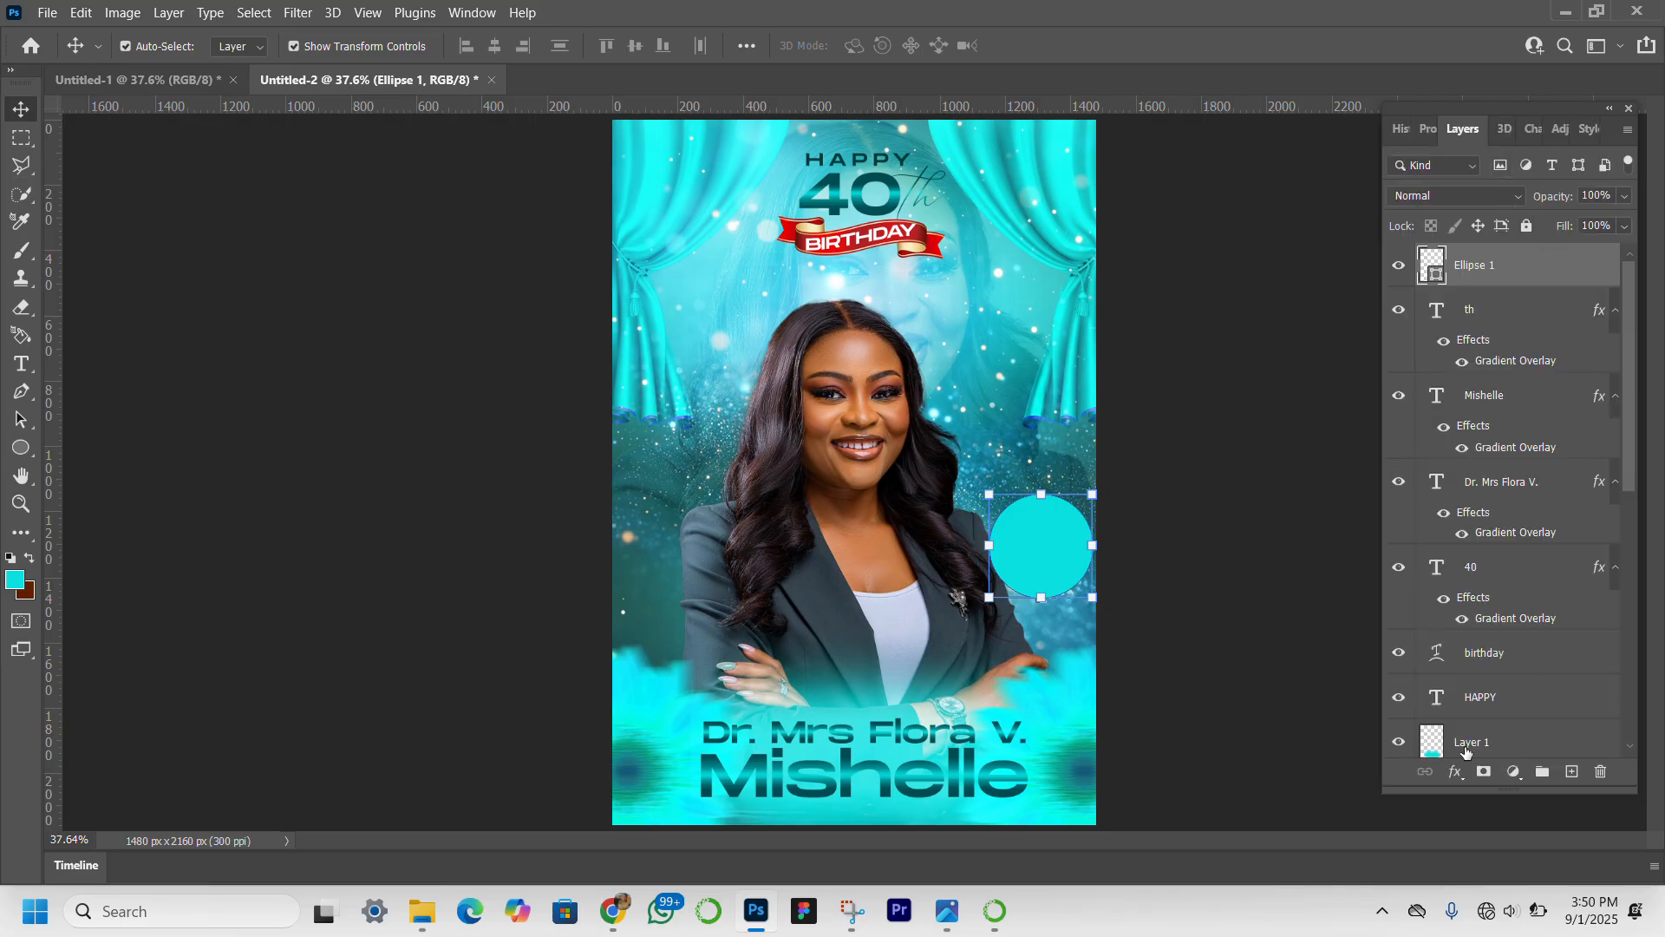
pyautogui.click(1457, 771)
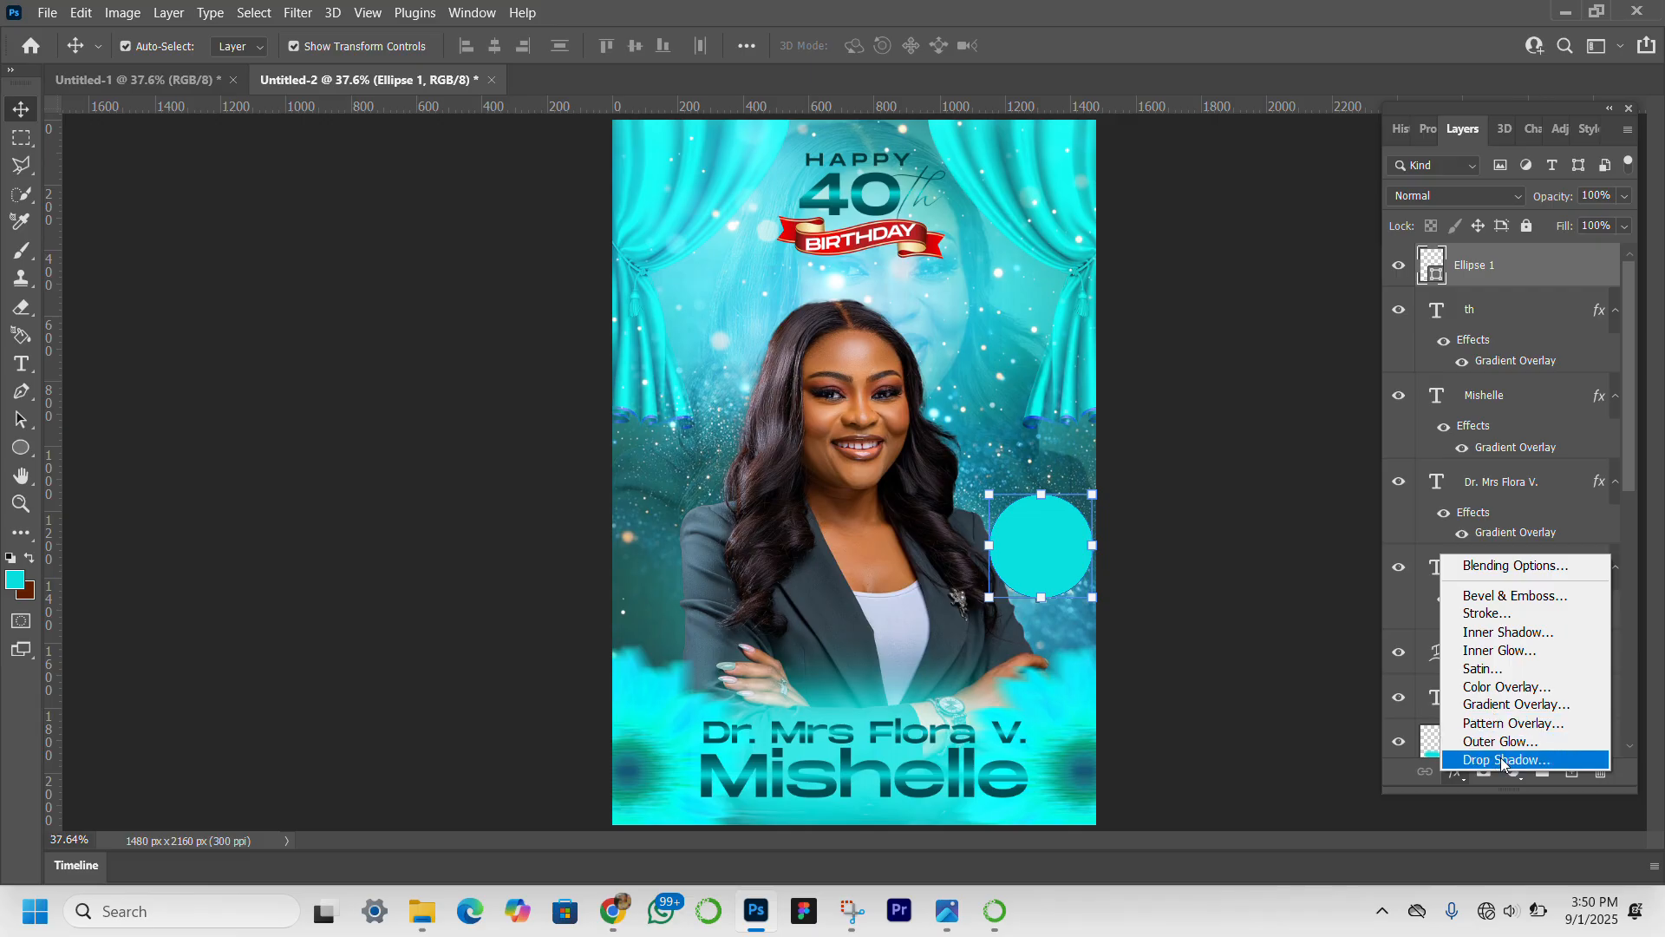
pyautogui.click(1501, 760)
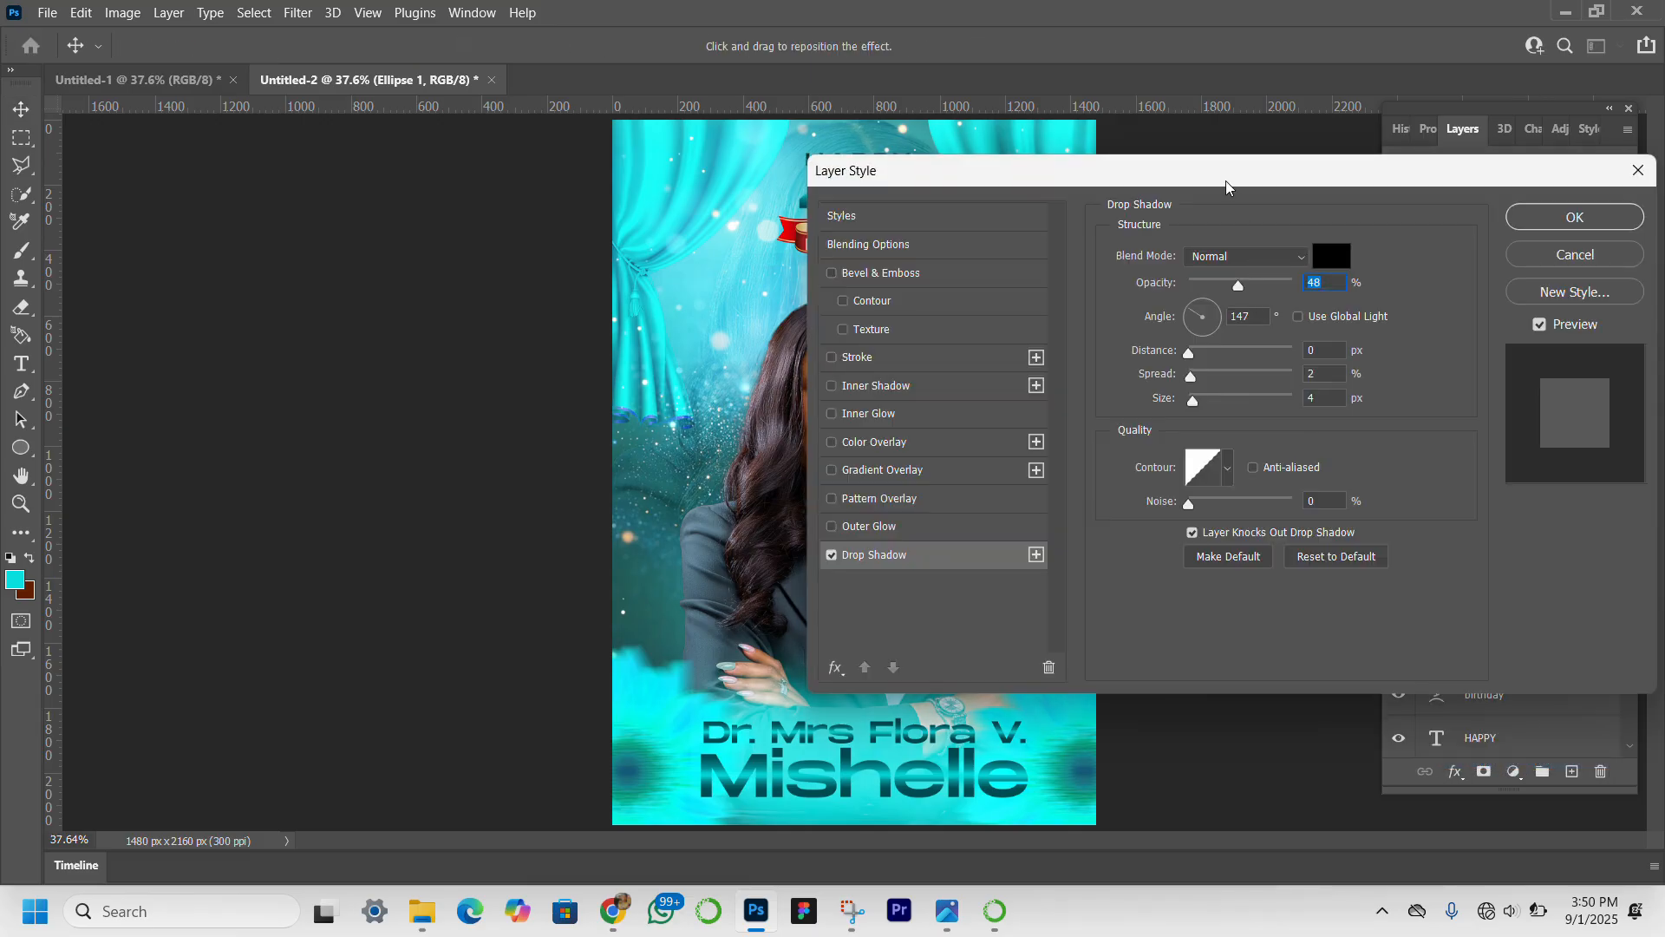
pyautogui.moveTo(1226, 180); pyautogui.dragTo(1517, 190)
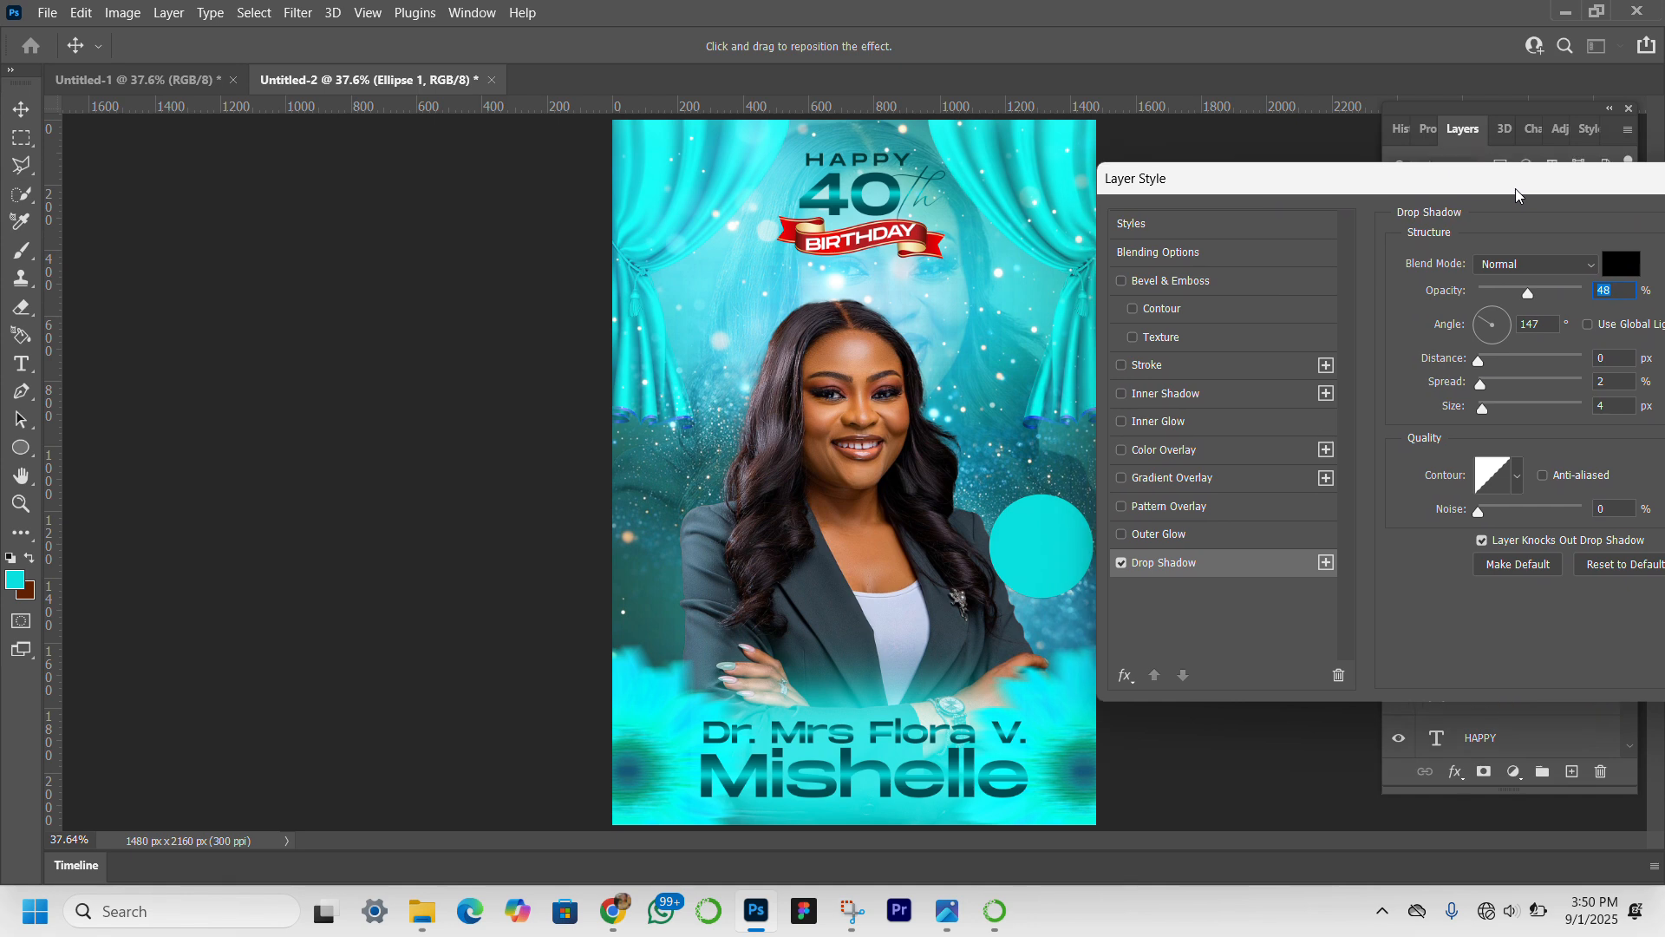
pyautogui.click(1293, 564)
pyautogui.click(1491, 401)
pyautogui.click(1486, 380)
pyautogui.click(1486, 359)
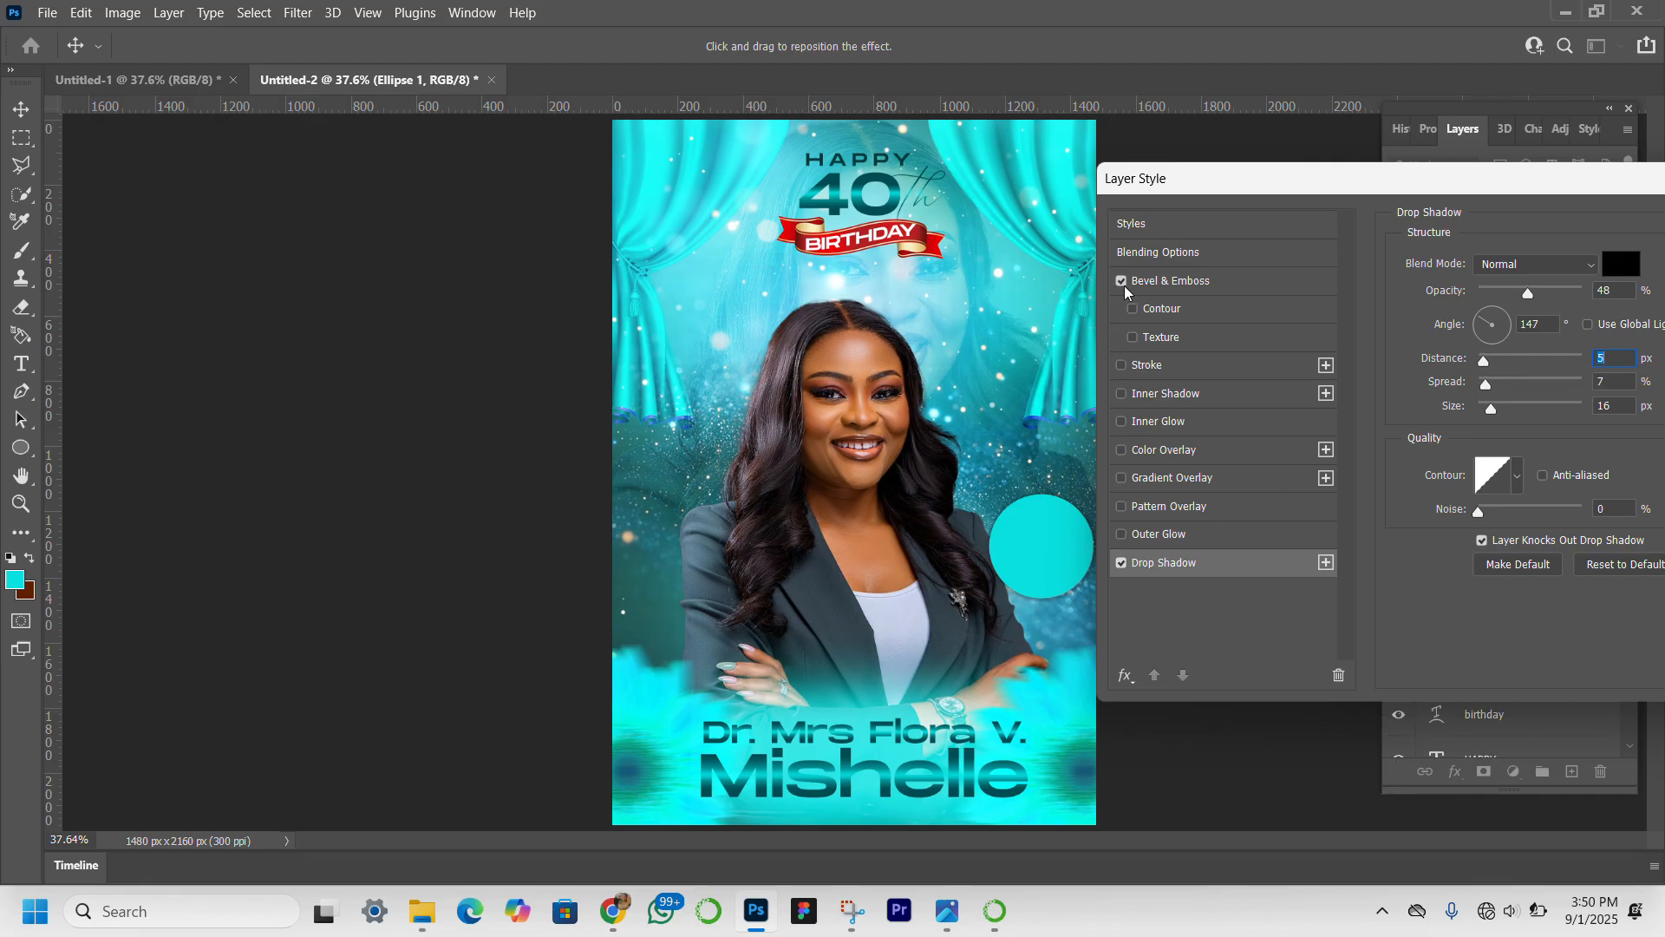
# Add Bevel & Emboss to the circle using the Emboss style with a depth of 115%.
pyautogui.click(1226, 281)
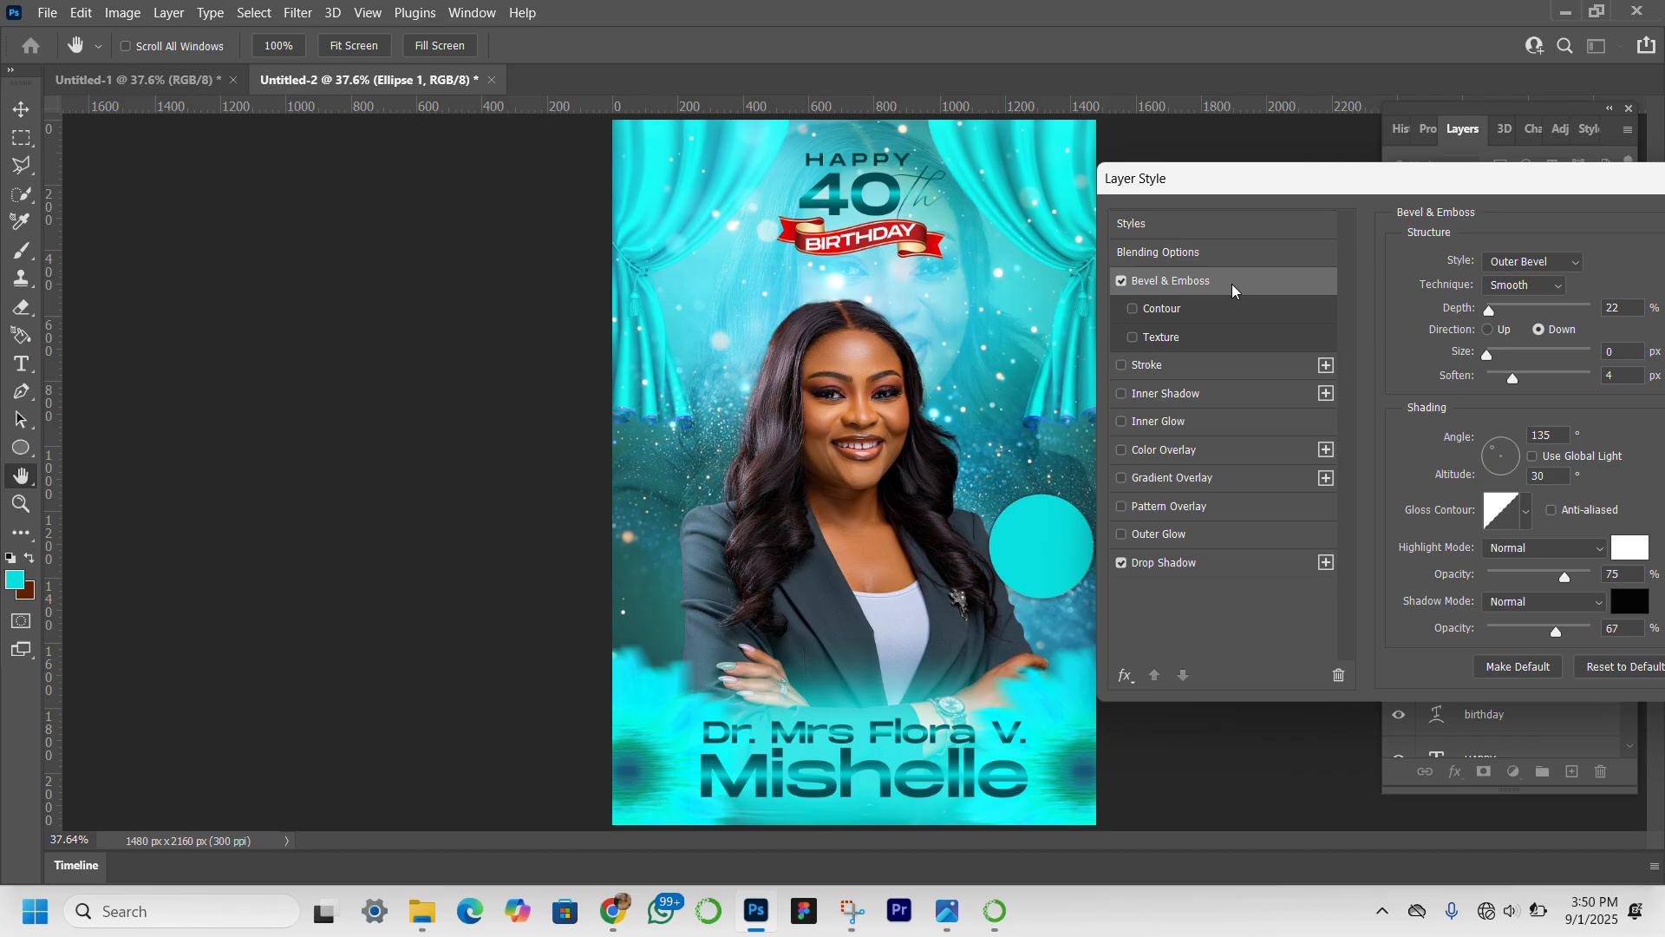
pyautogui.click(1500, 310)
pyautogui.click(1528, 270)
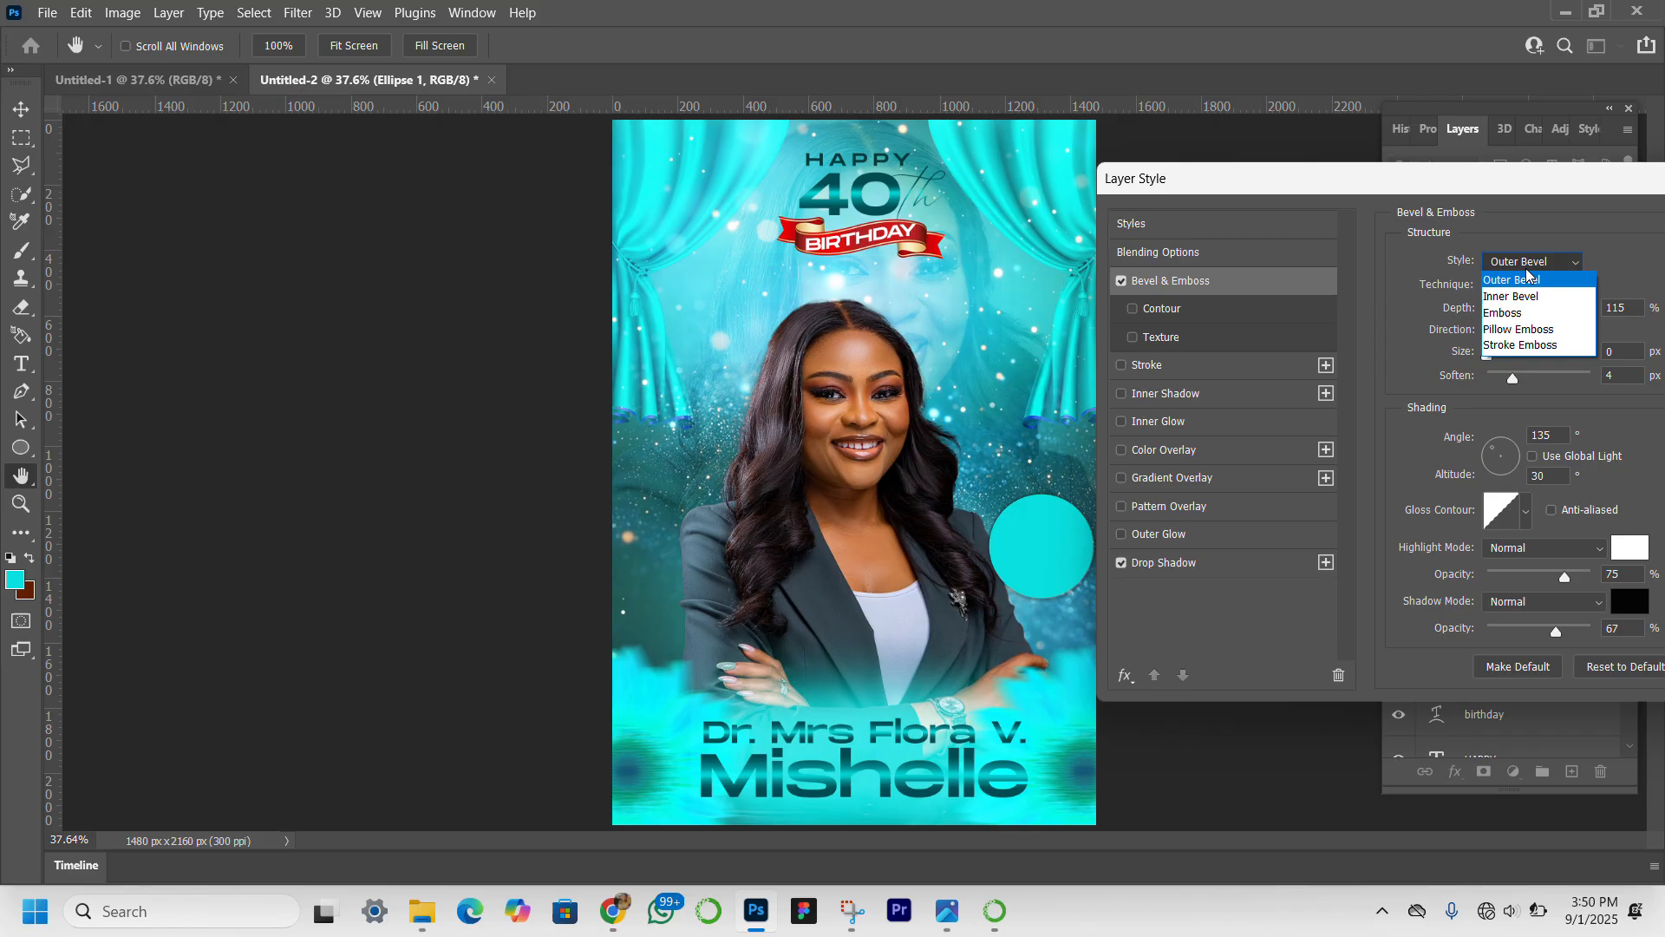
pyautogui.click(1531, 315)
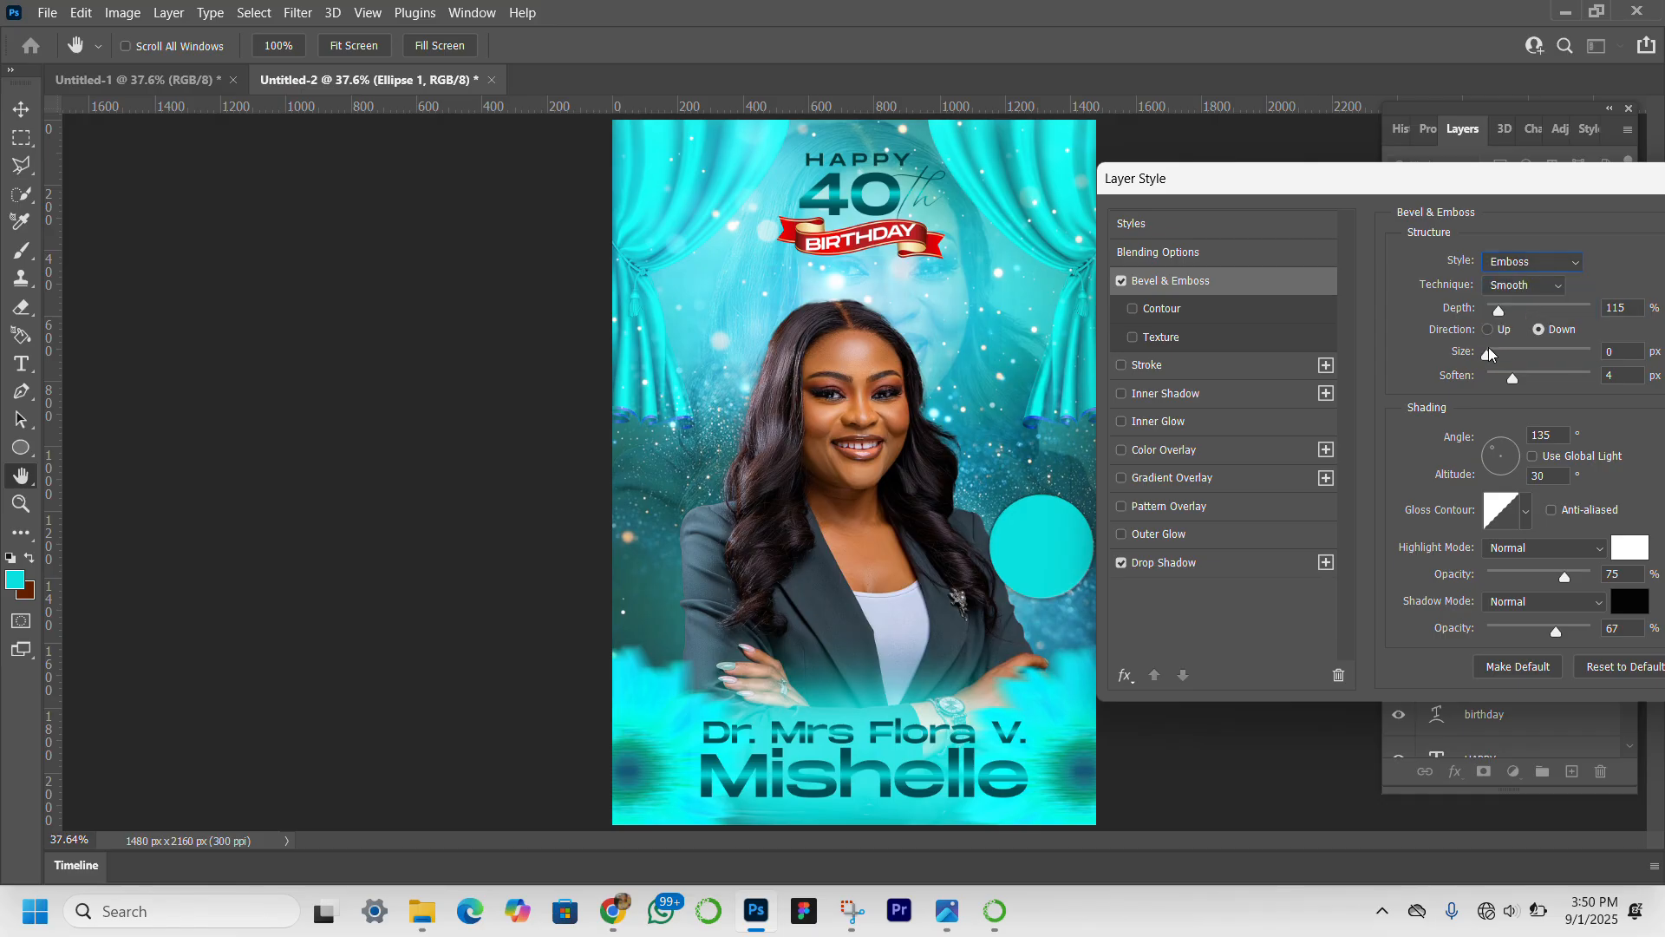
# Enable the existing teal gradient overlay and light cyan outer glow on the circle, and apply its layer styles.
pyautogui.click(1123, 480)
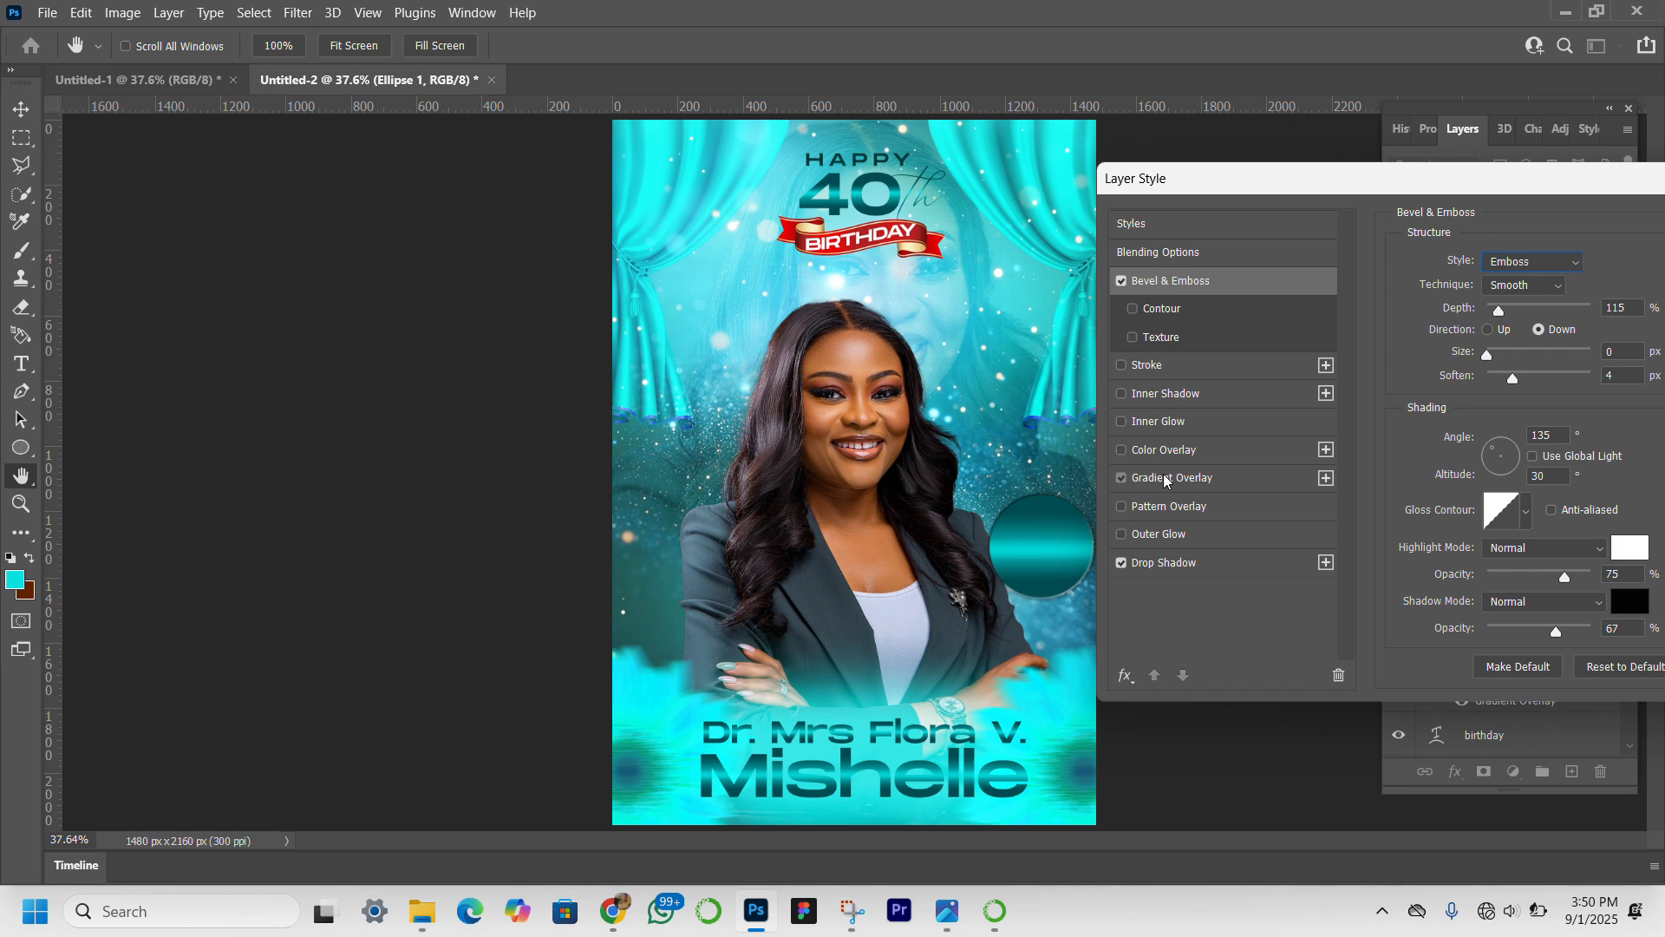
pyautogui.click(1167, 480)
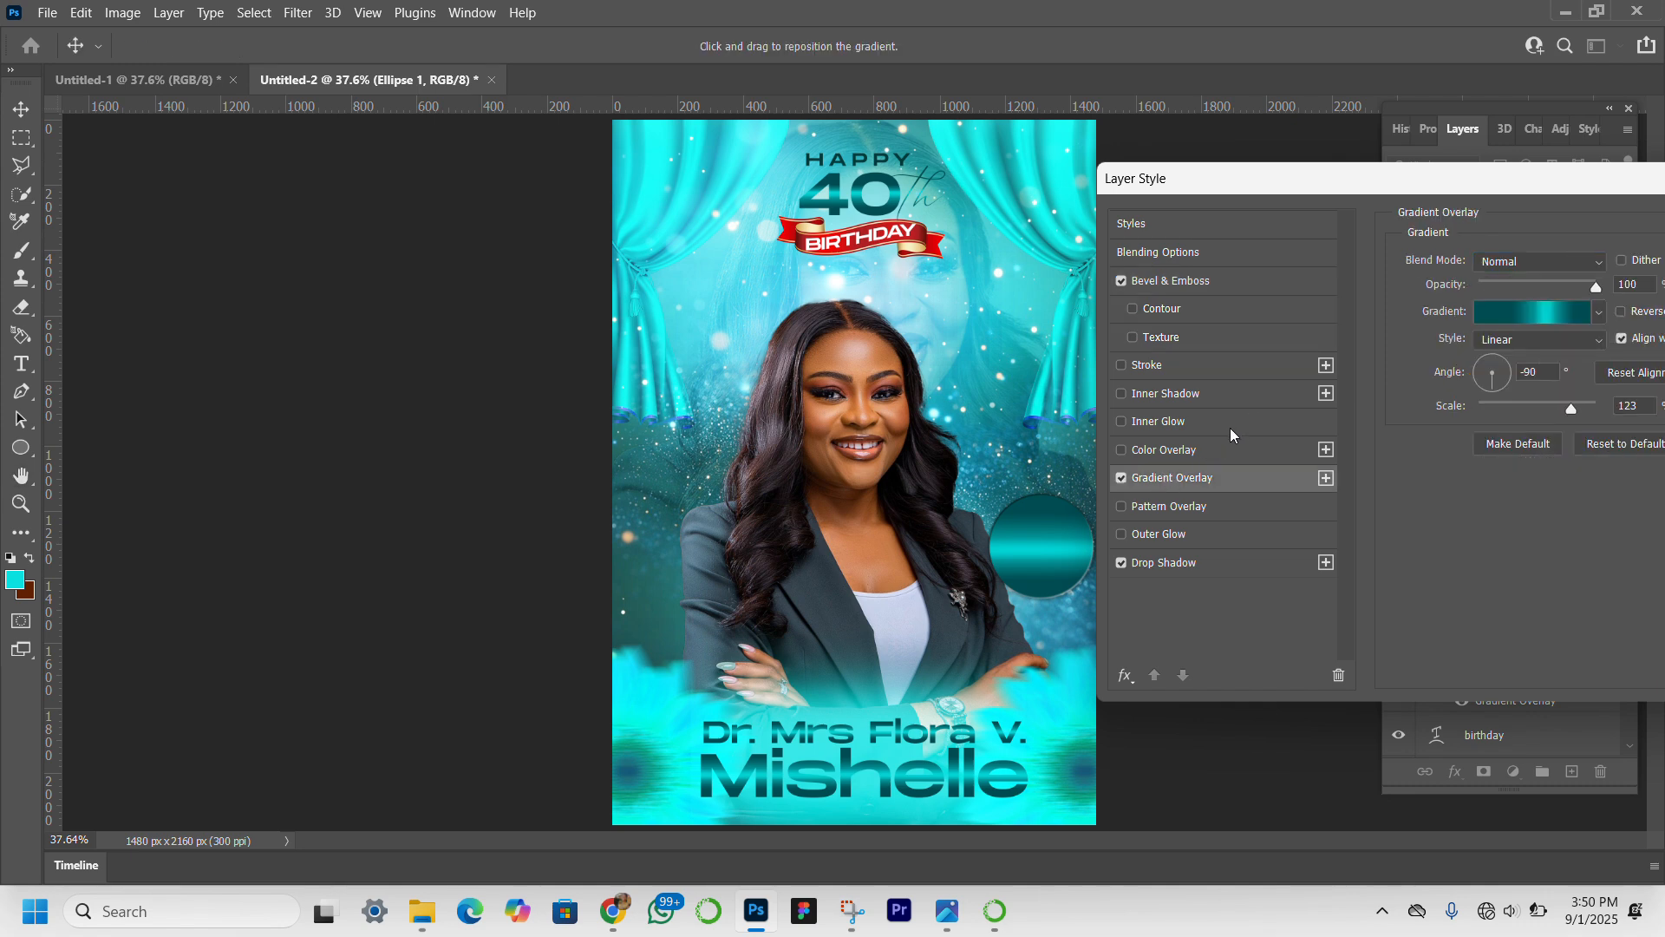
pyautogui.click(1123, 536)
pyautogui.click(1167, 535)
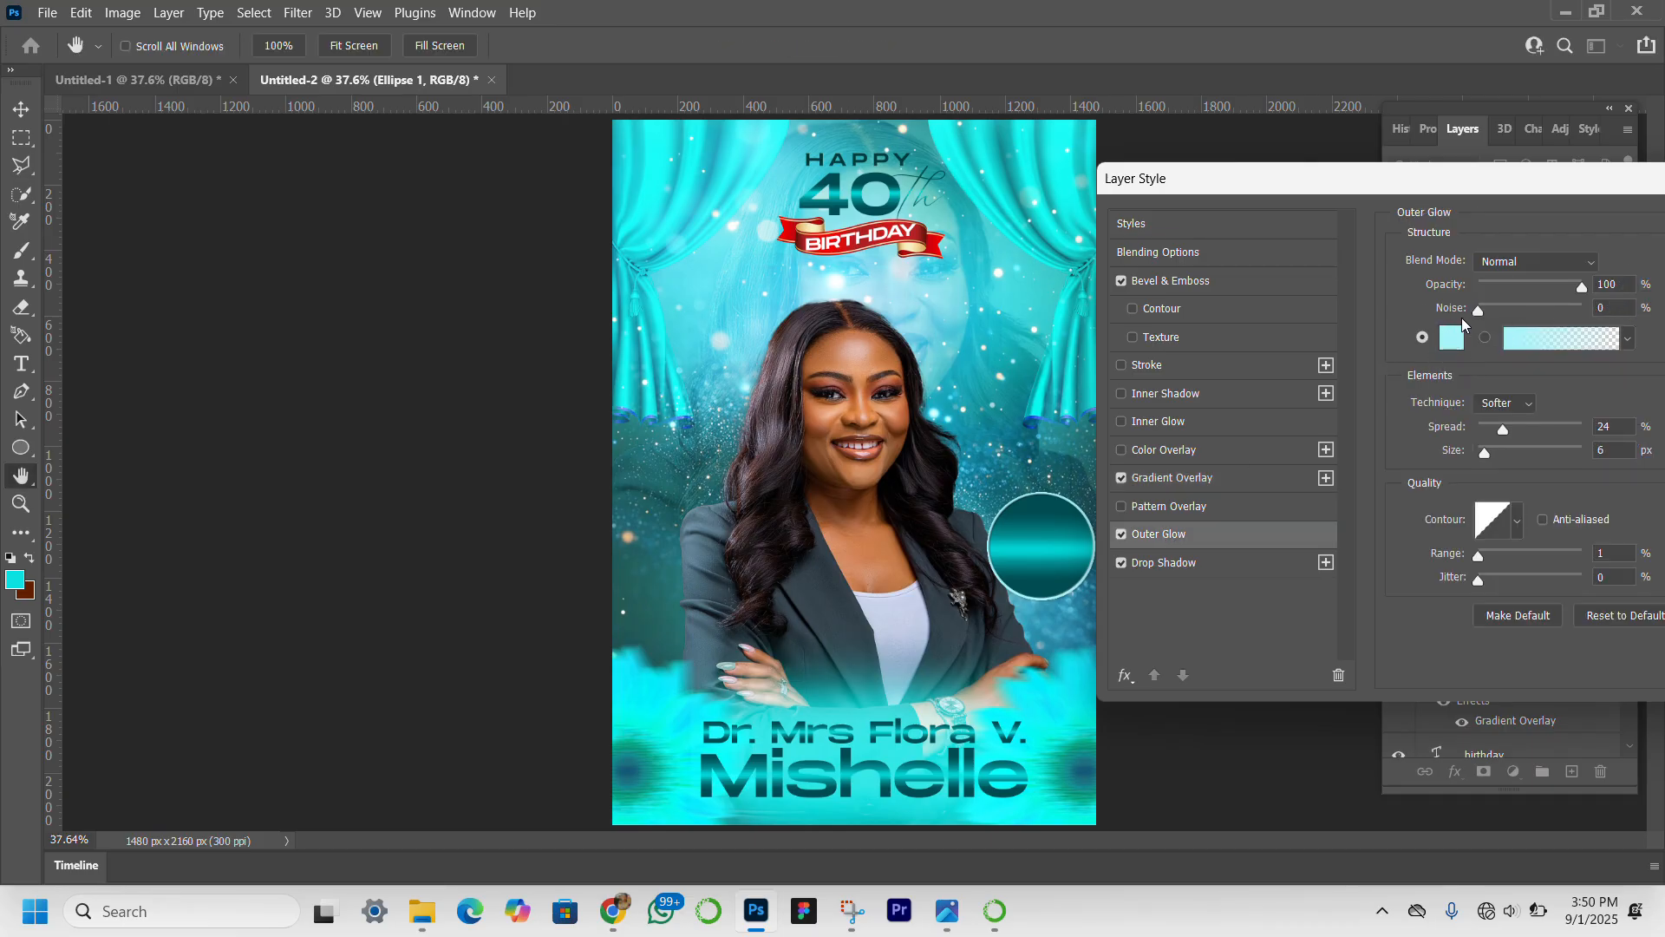
pyautogui.moveTo(1533, 181); pyautogui.dragTo(1216, 301)
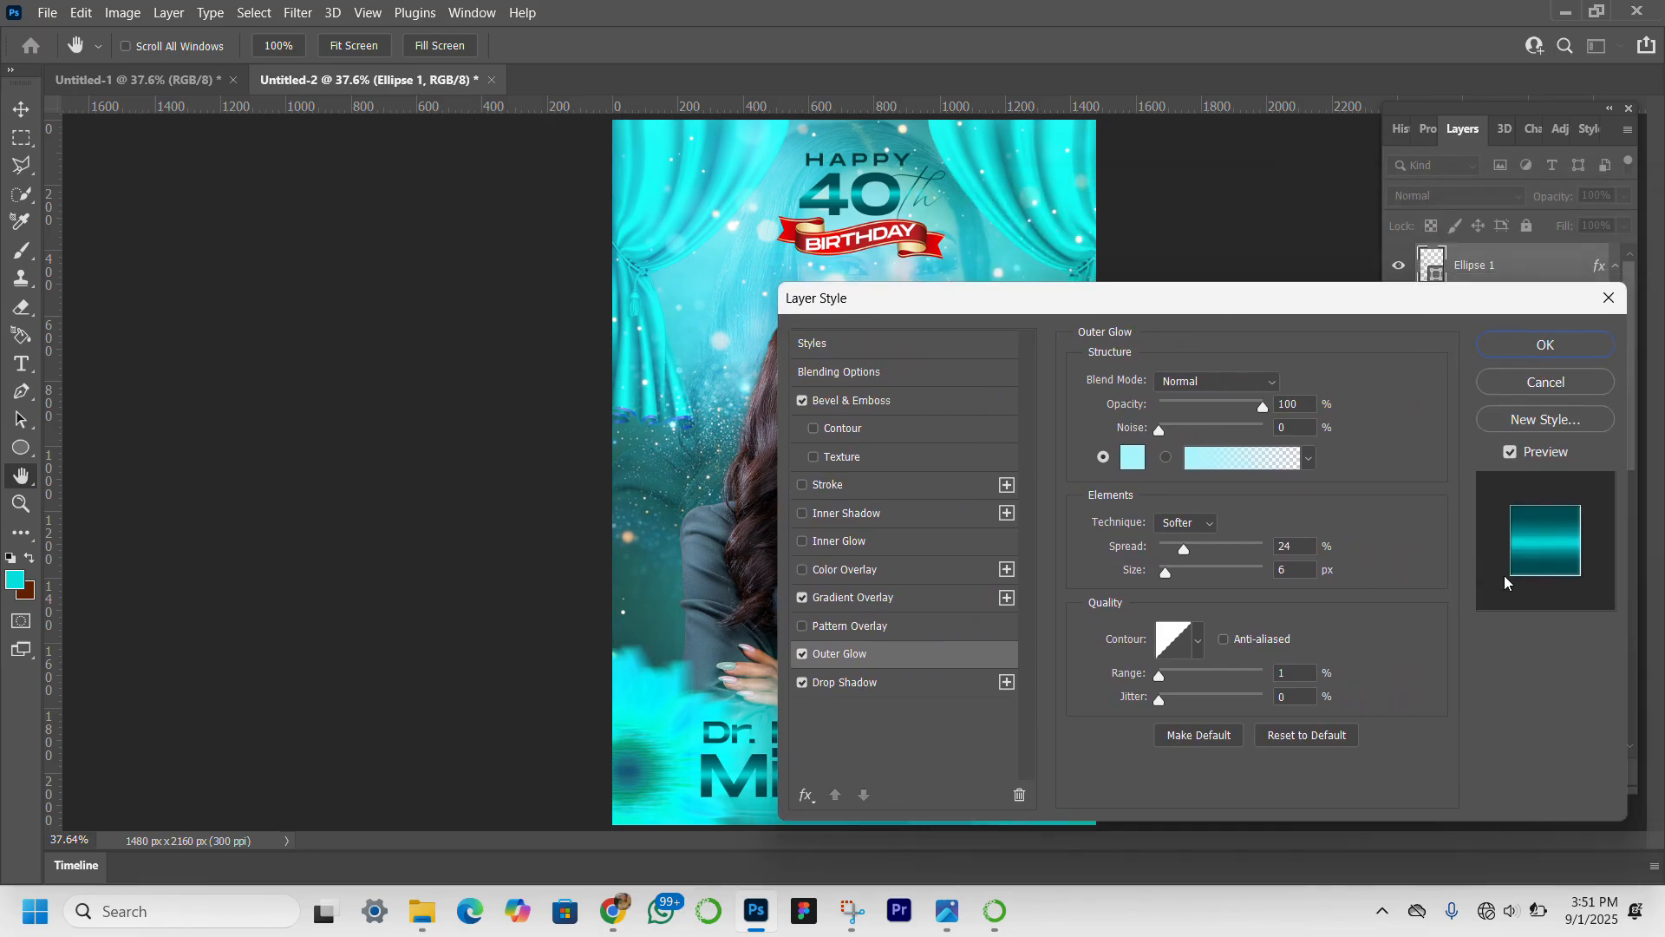
pyautogui.click(1526, 357)
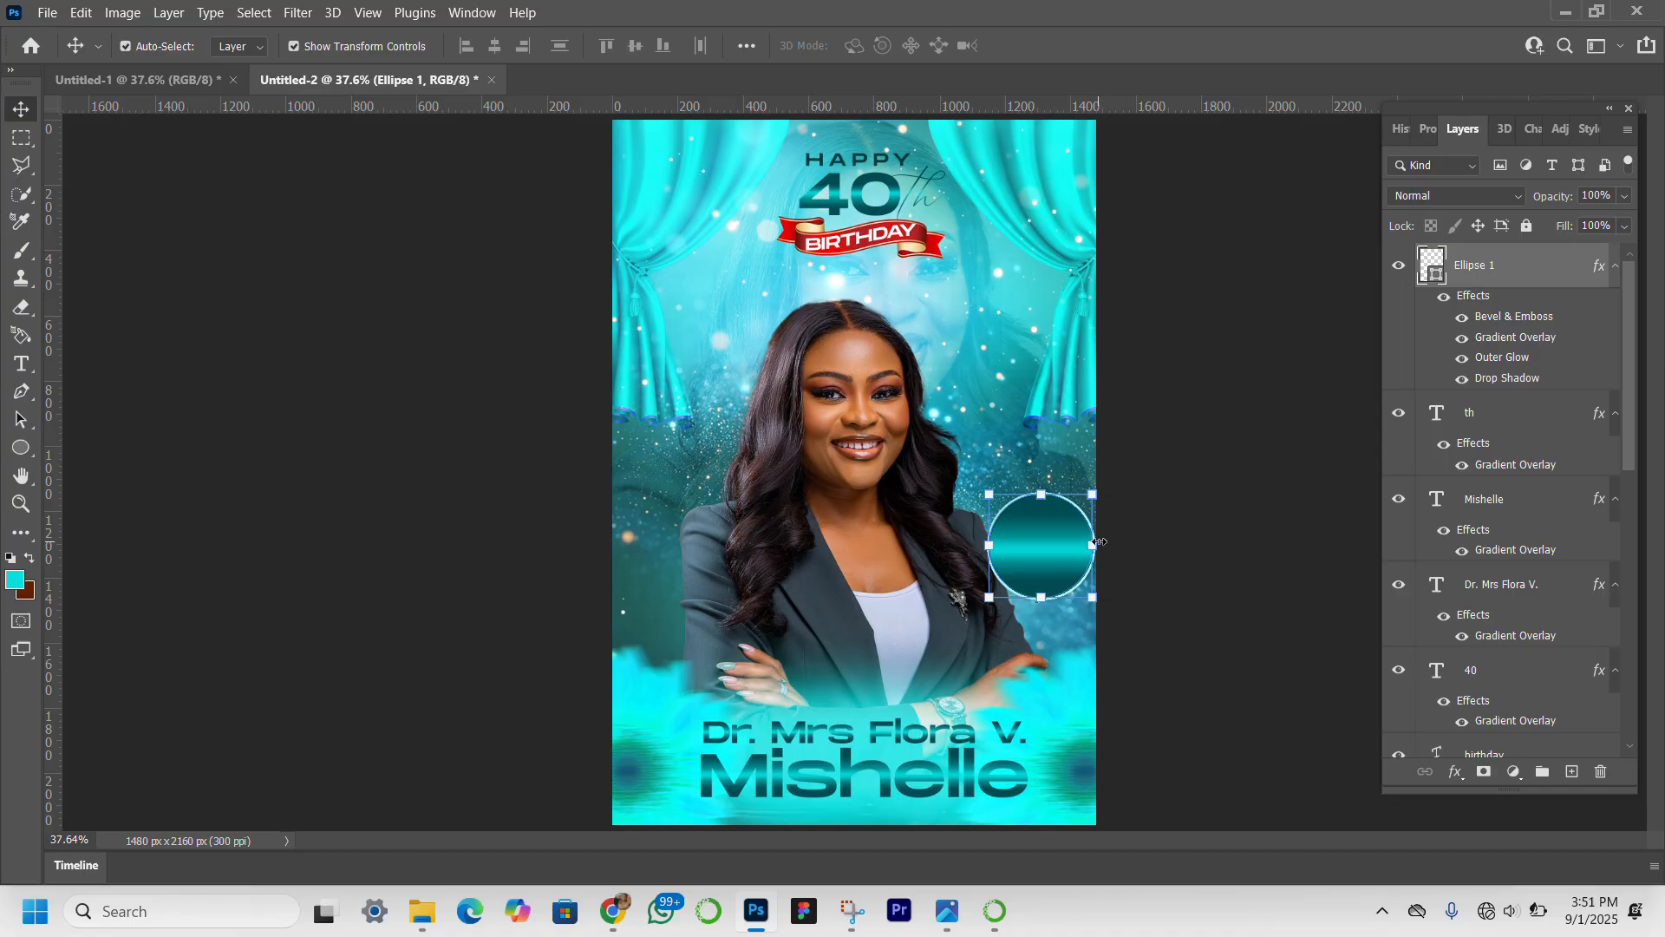
# Shrink the circle proportionally and move it up beside the woman's hair, just above her shoulder.
pyautogui.moveTo(1092, 544); pyautogui.dragTo(1078, 545)
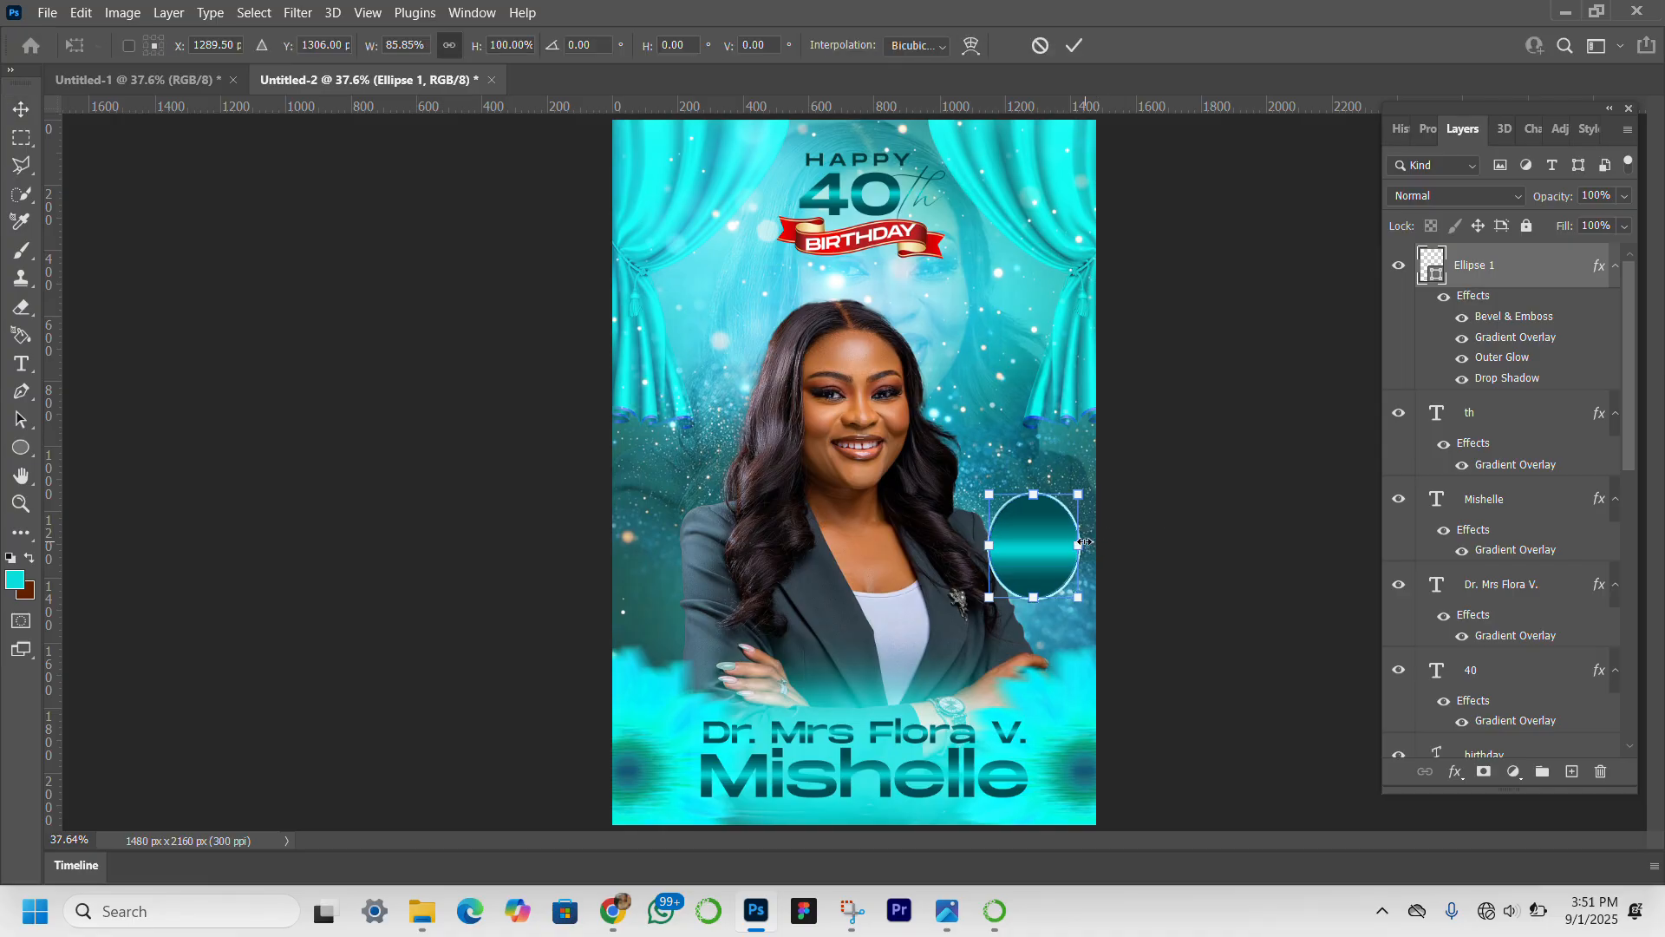
pyautogui.hotkey('ctrl', 'z')
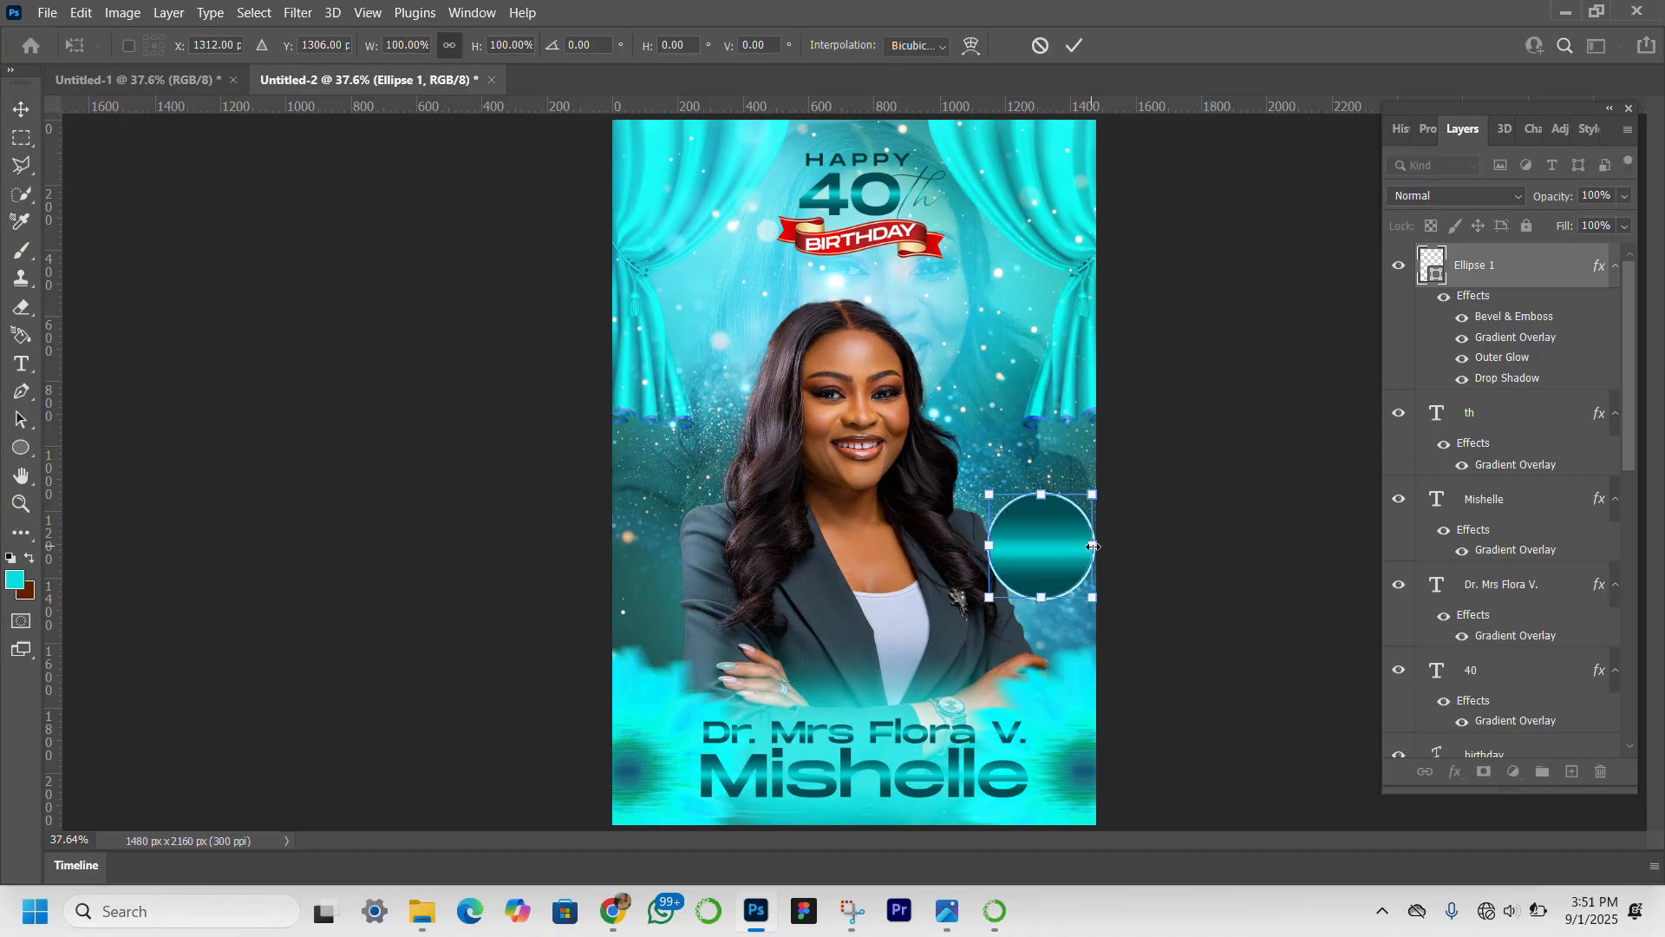
pyautogui.moveTo(1094, 546); pyautogui.dragTo(1007, 501)
pyautogui.press('Return')
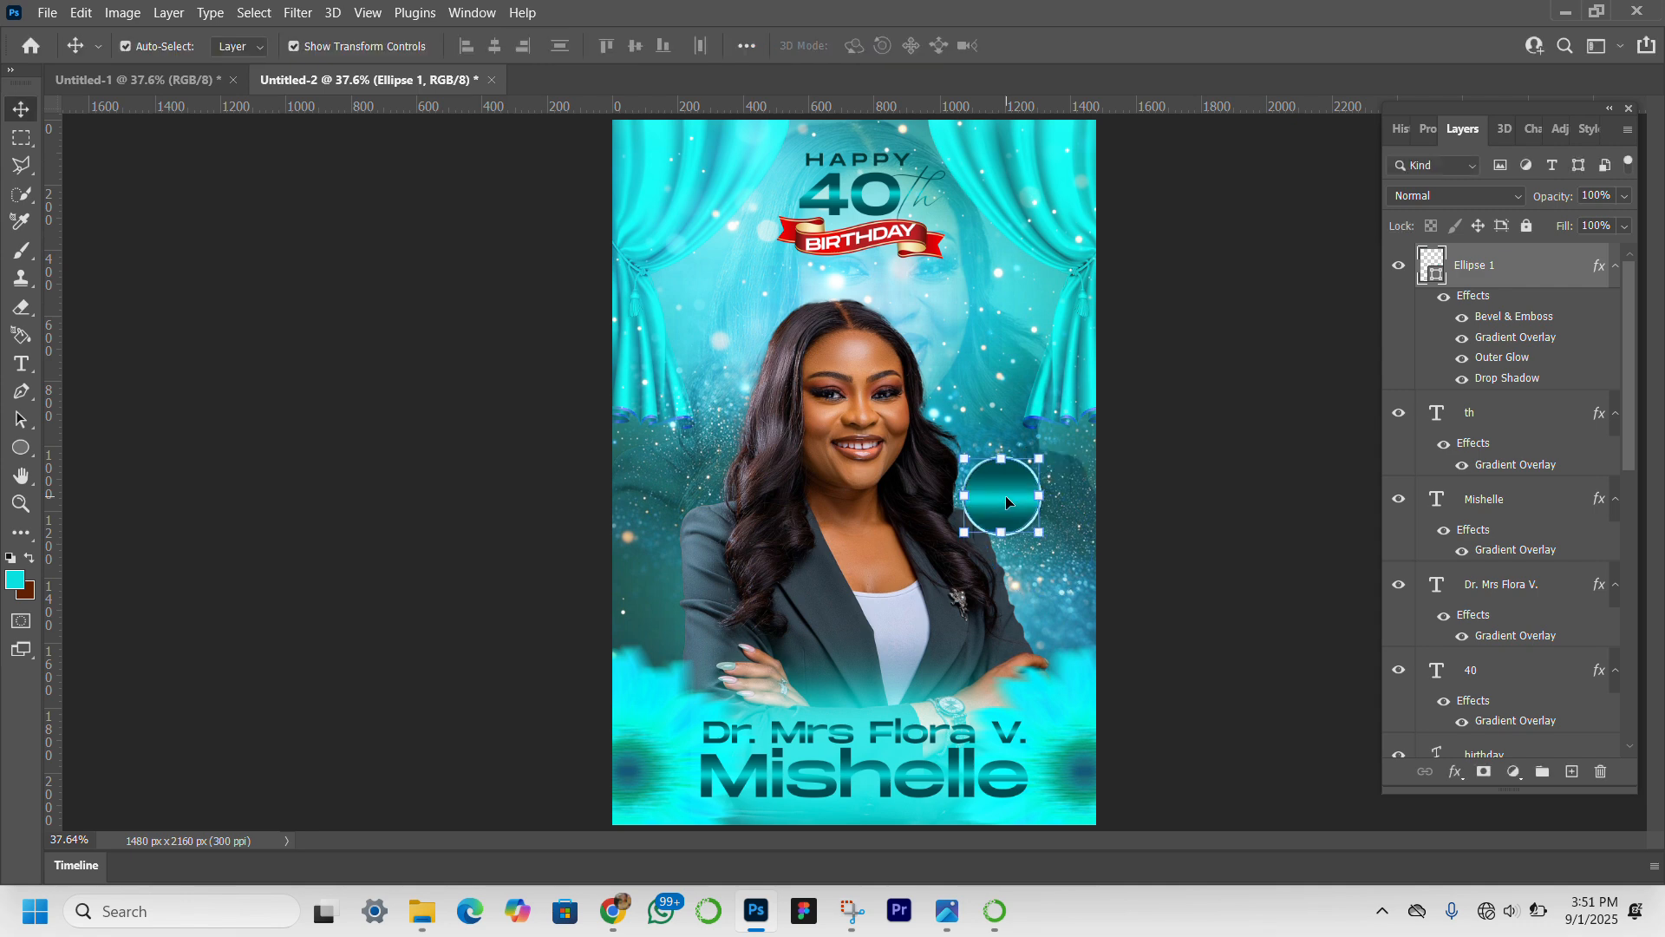
# Set the circle's gradient overlay to an angle of -133° and a scale of 116%, and apply it.
pyautogui.doubleClick(1527, 341)
pyautogui.moveTo(1318, 300); pyautogui.dragTo(1627, 234)
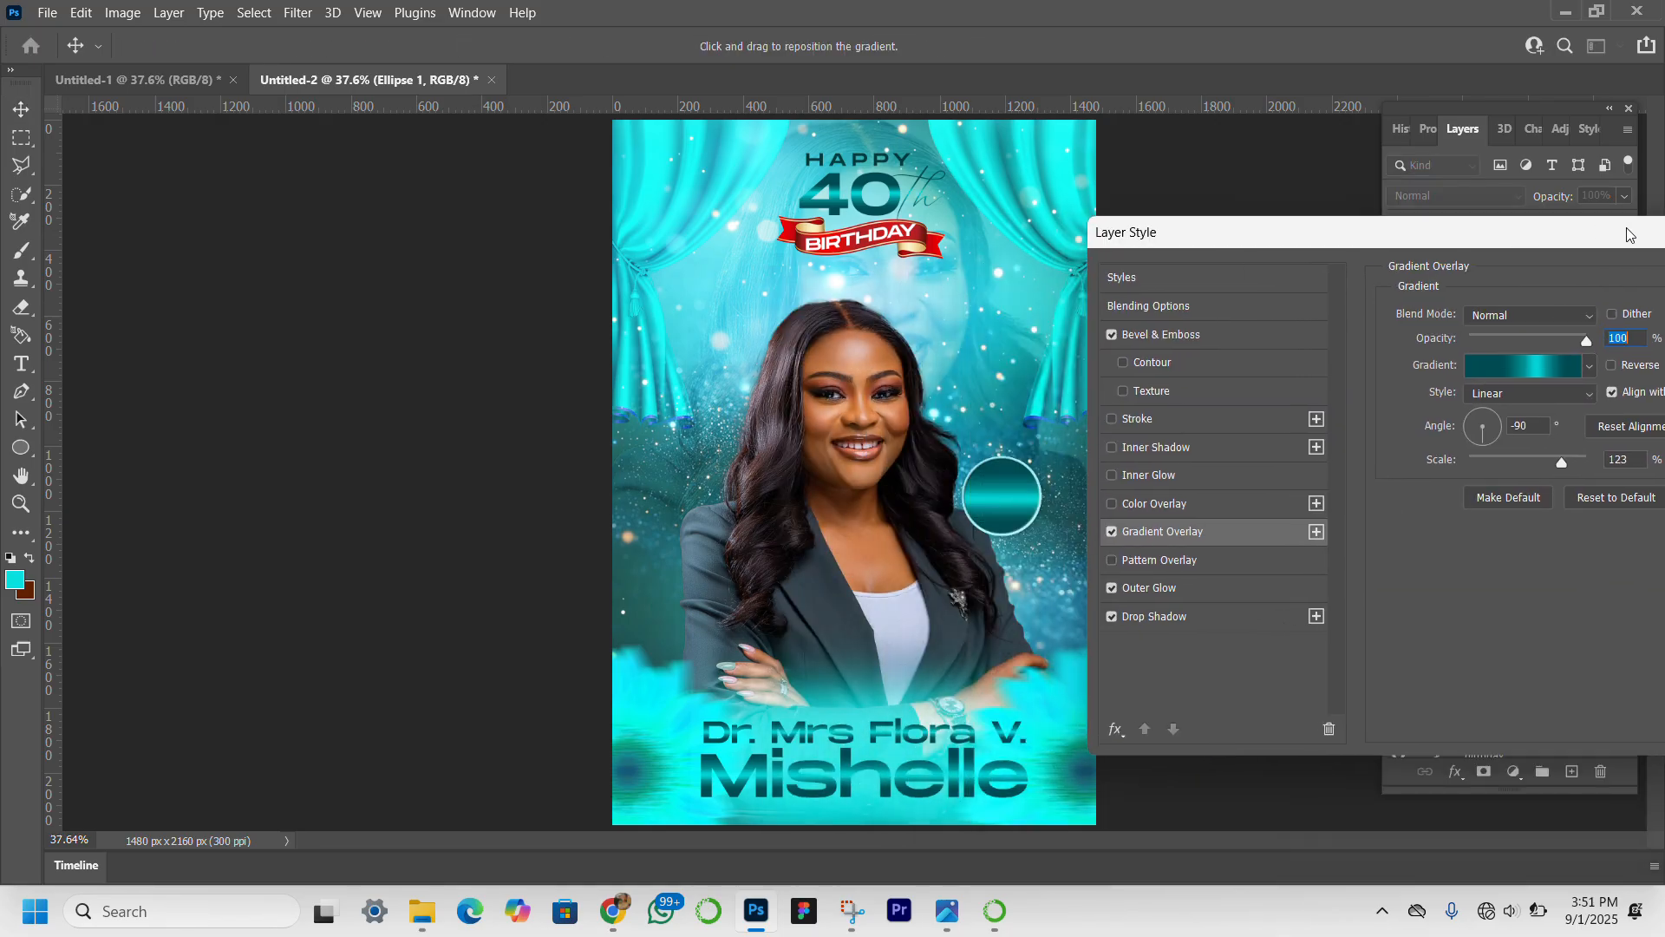
pyautogui.click(1489, 414)
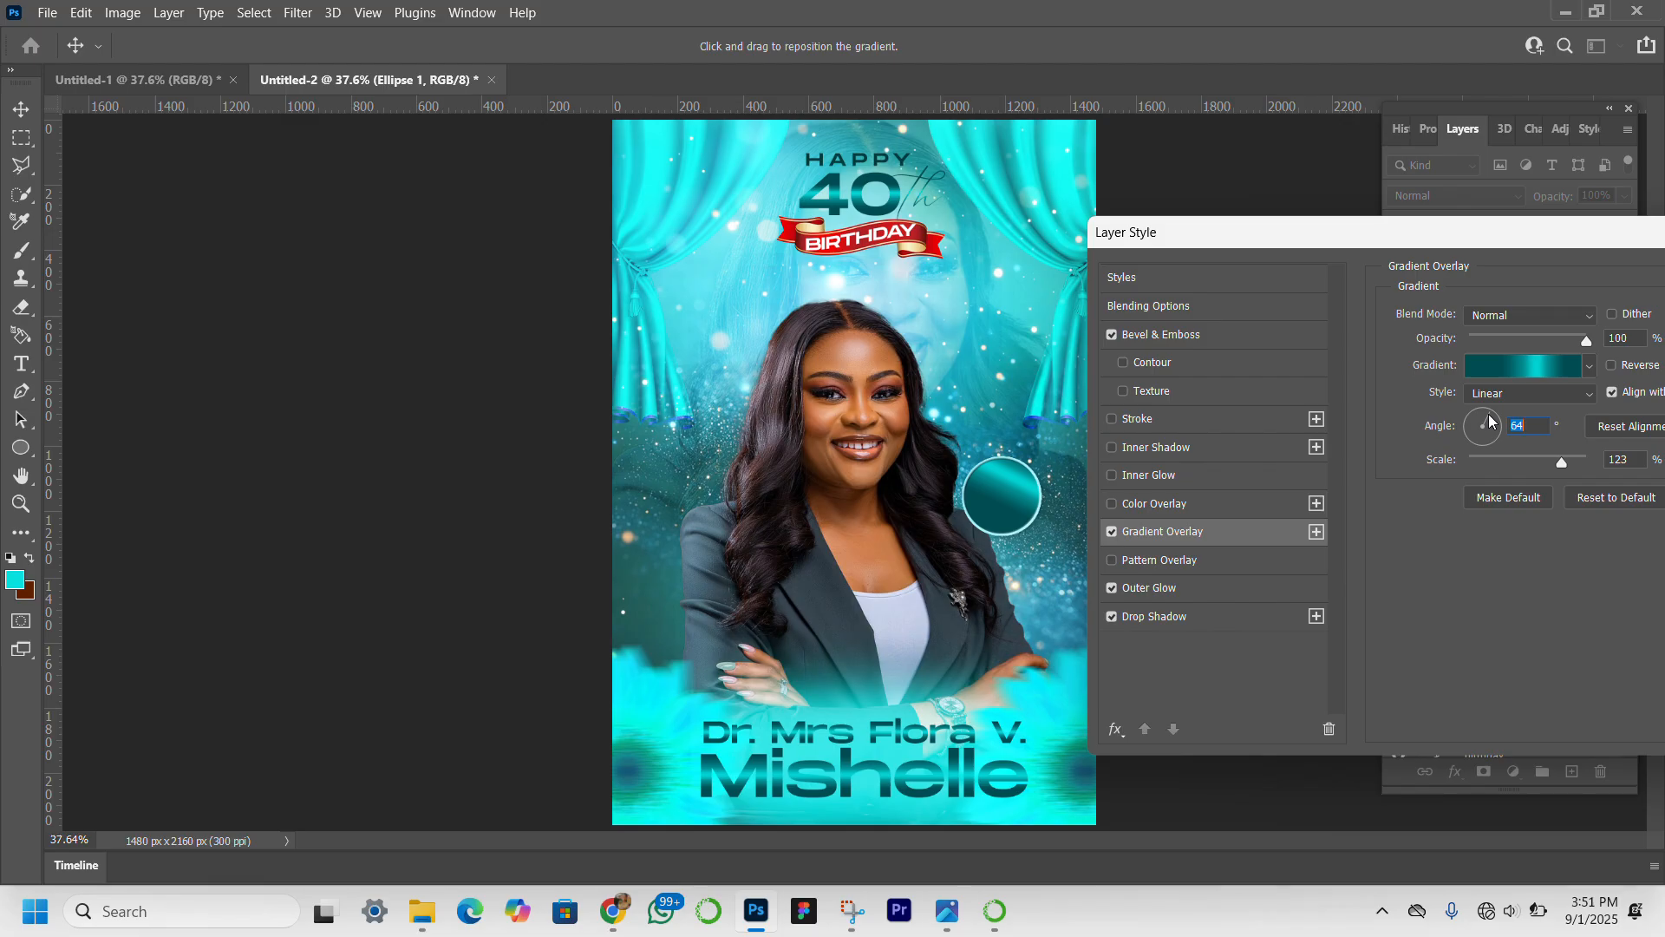
pyautogui.moveTo(1489, 421); pyautogui.dragTo(1477, 441)
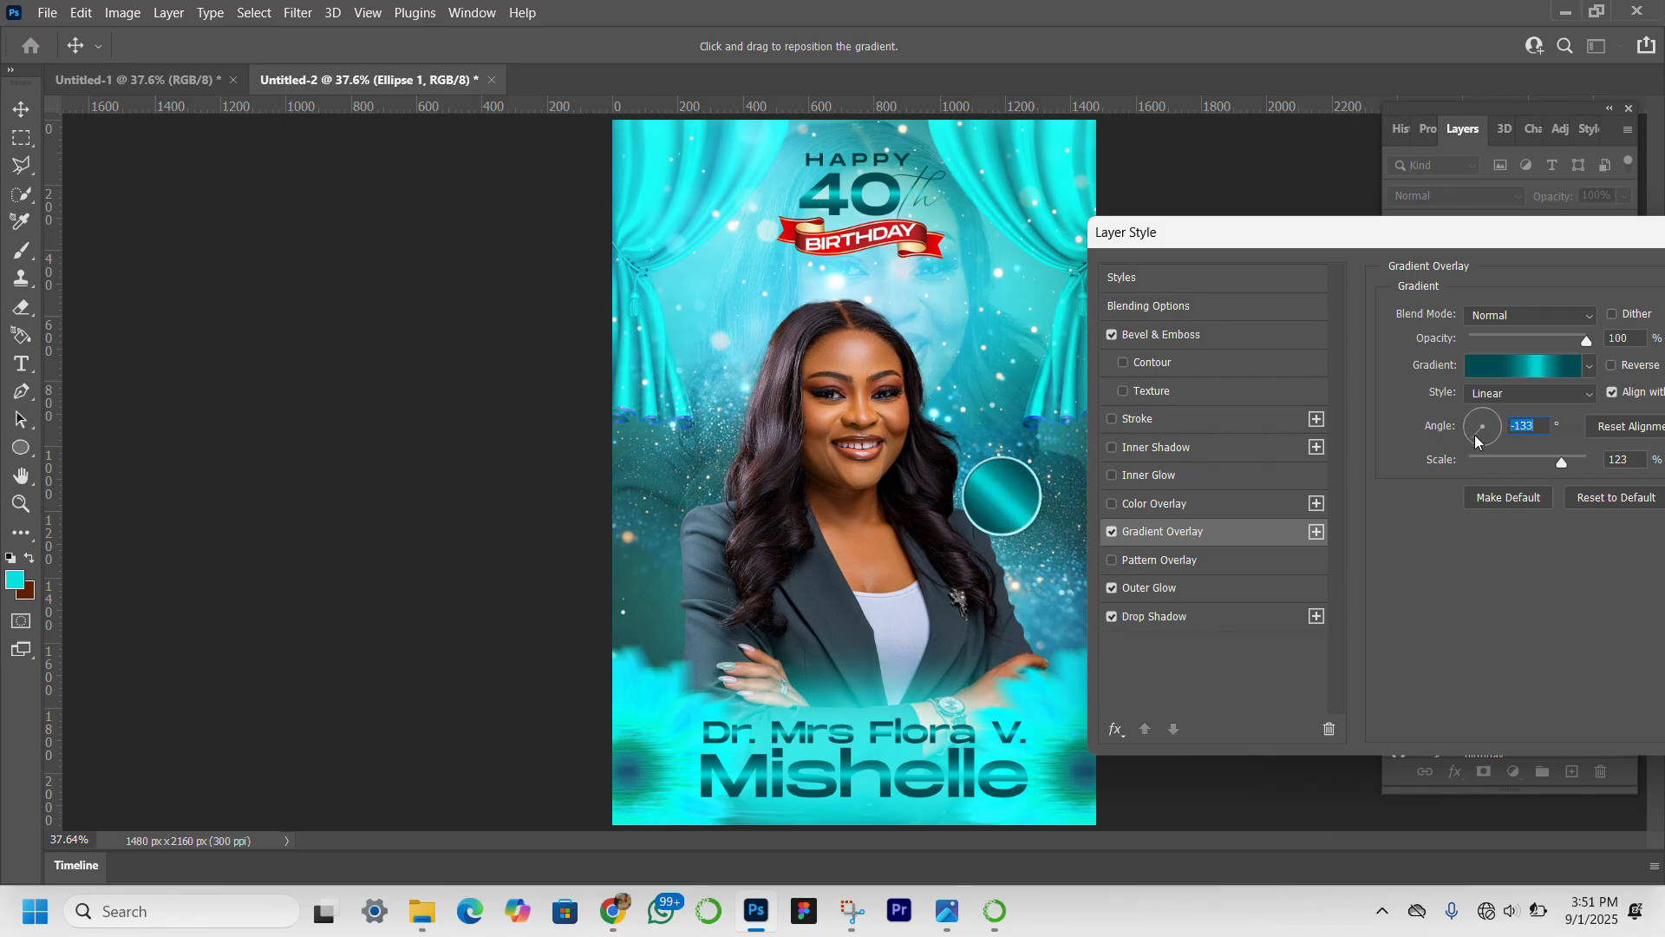
pyautogui.click(1511, 459)
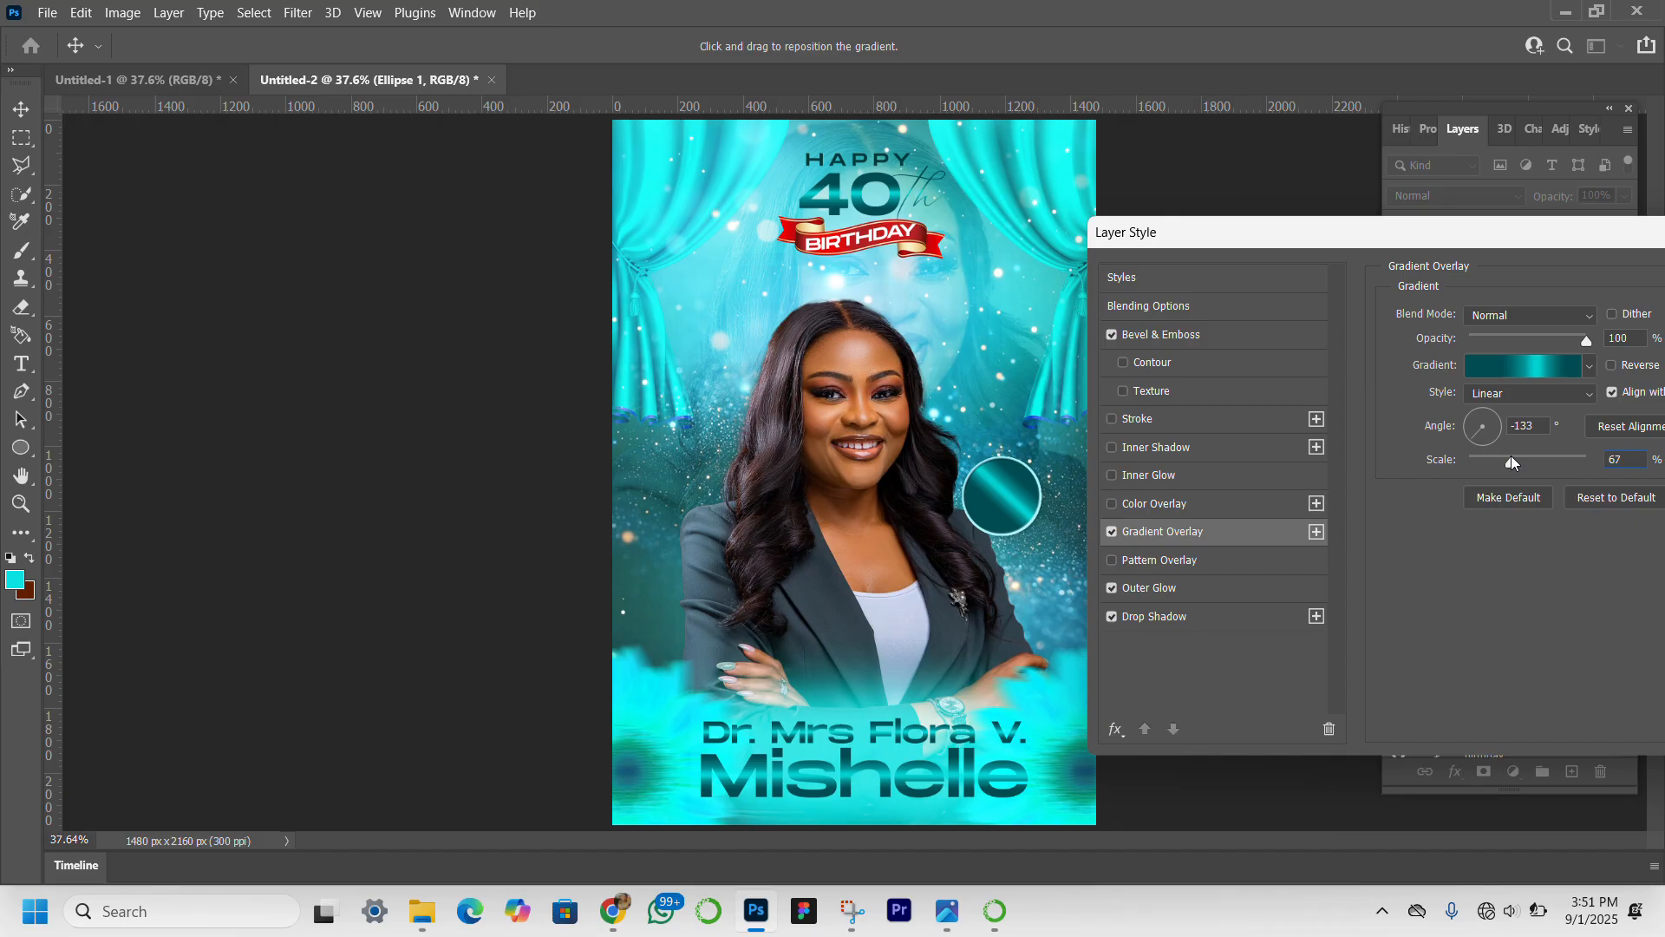
pyautogui.click(1556, 459)
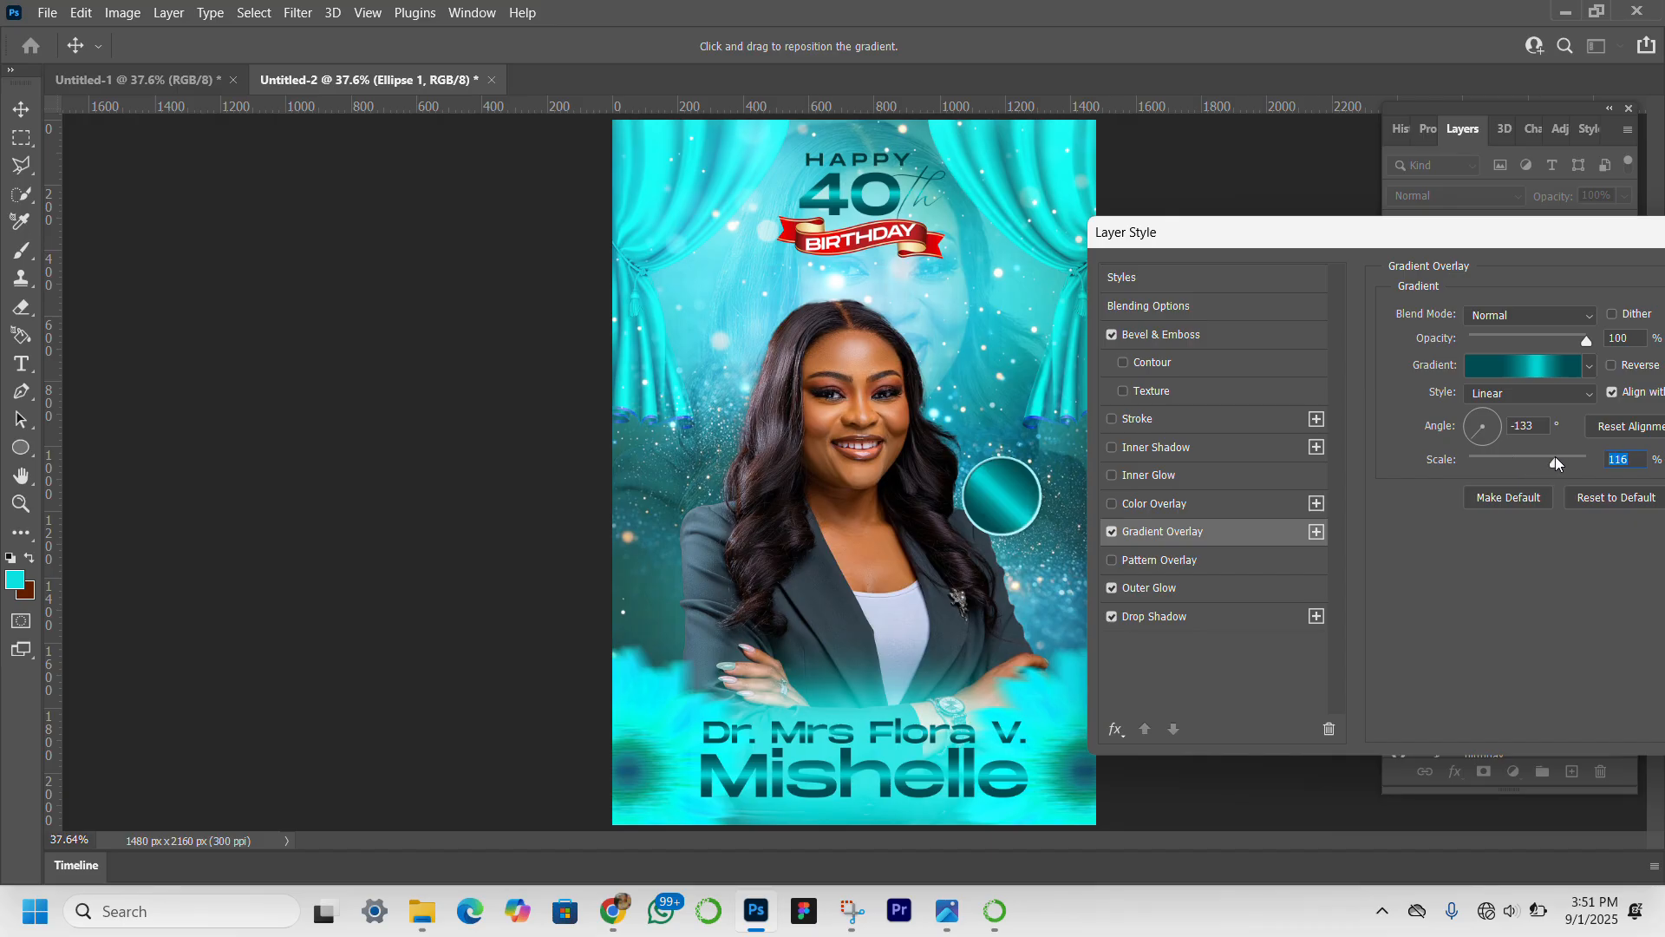
pyautogui.press('Return')
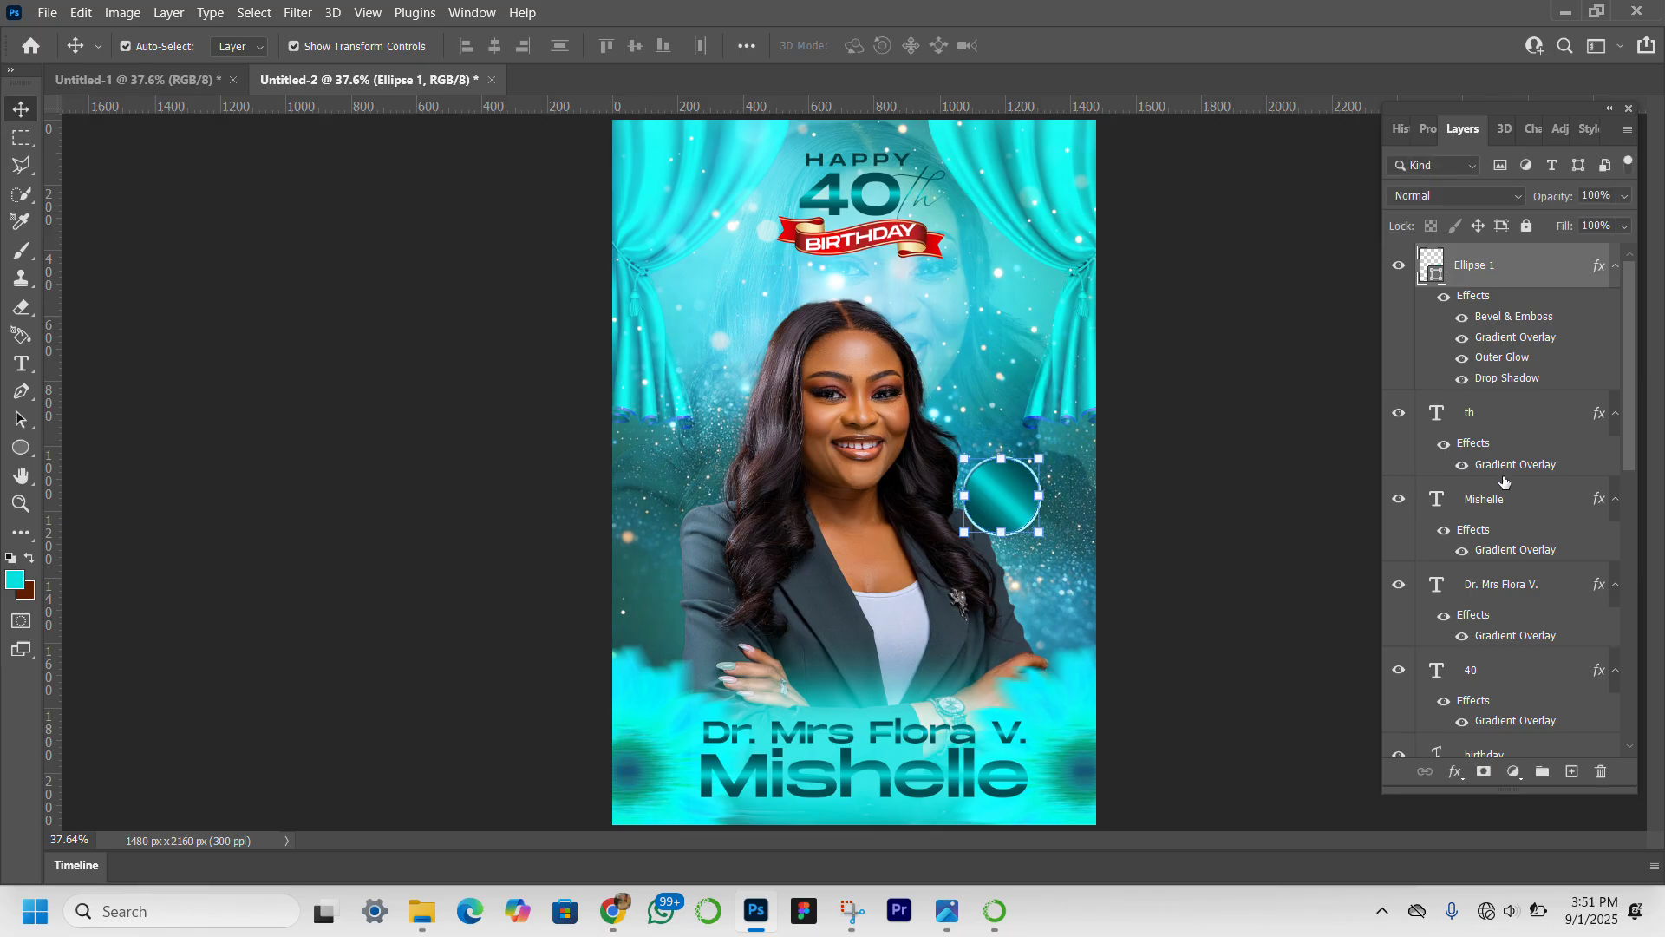
pyautogui.click(1304, 676)
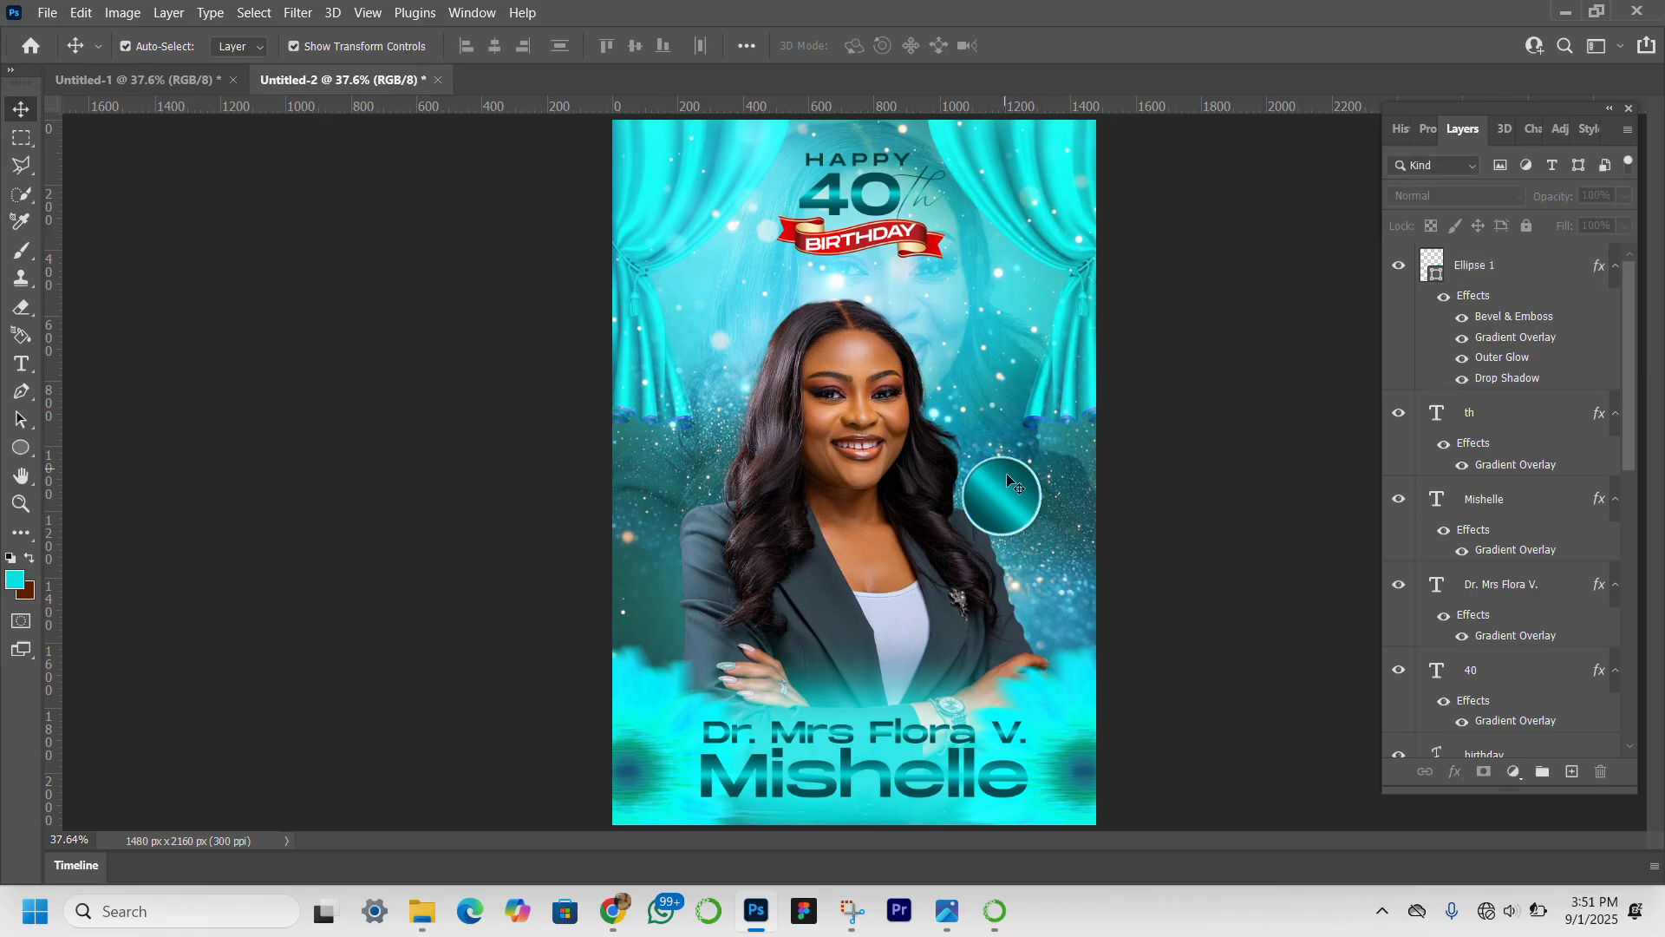
# Duplicate the "40" text onto the woman's upper chest and replace the copy's wording with "1st Sep. 2025".
pyautogui.click(859, 195)
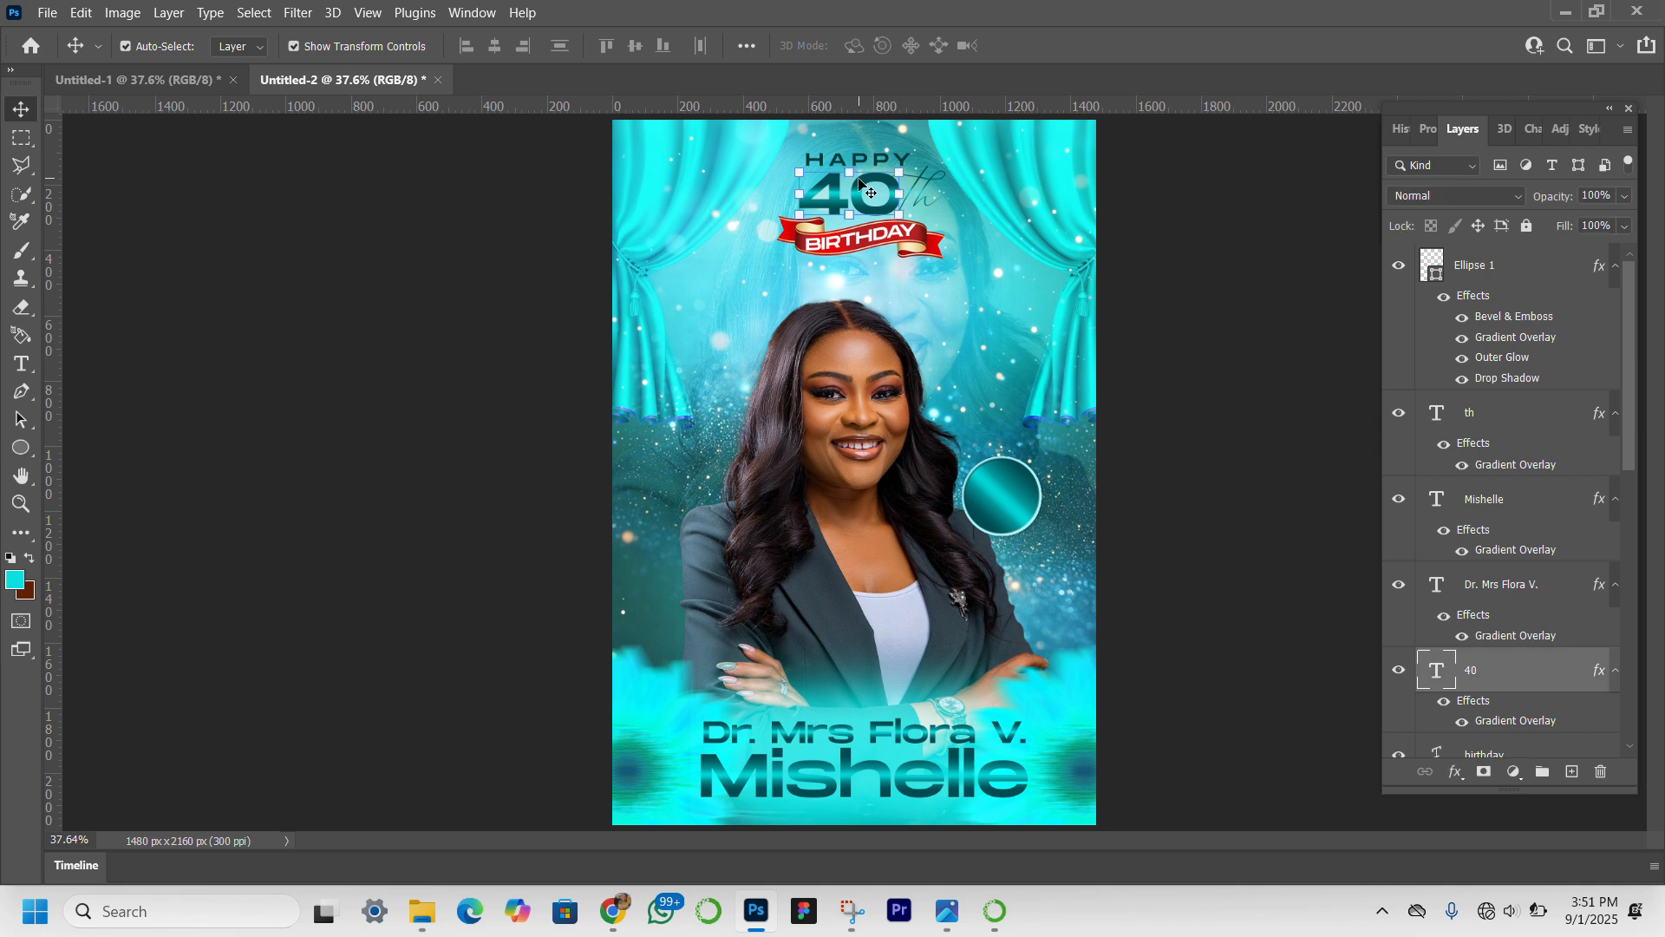
pyautogui.moveTo(855, 208); pyautogui.dragTo(879, 582)
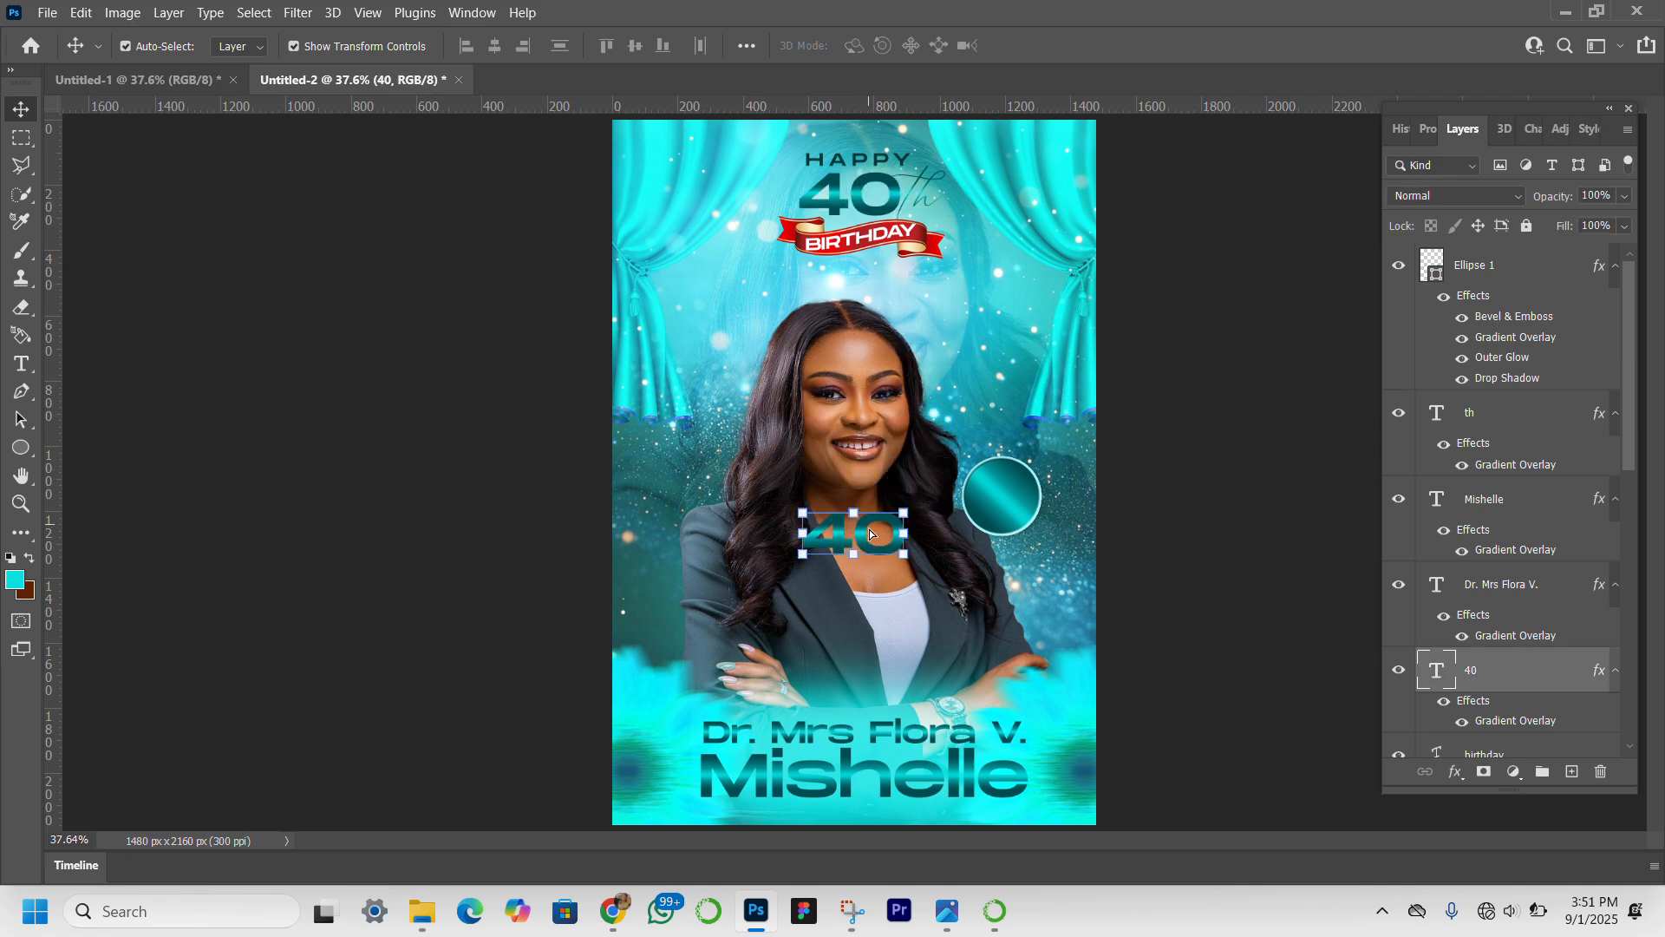
pyautogui.doubleClick(870, 524)
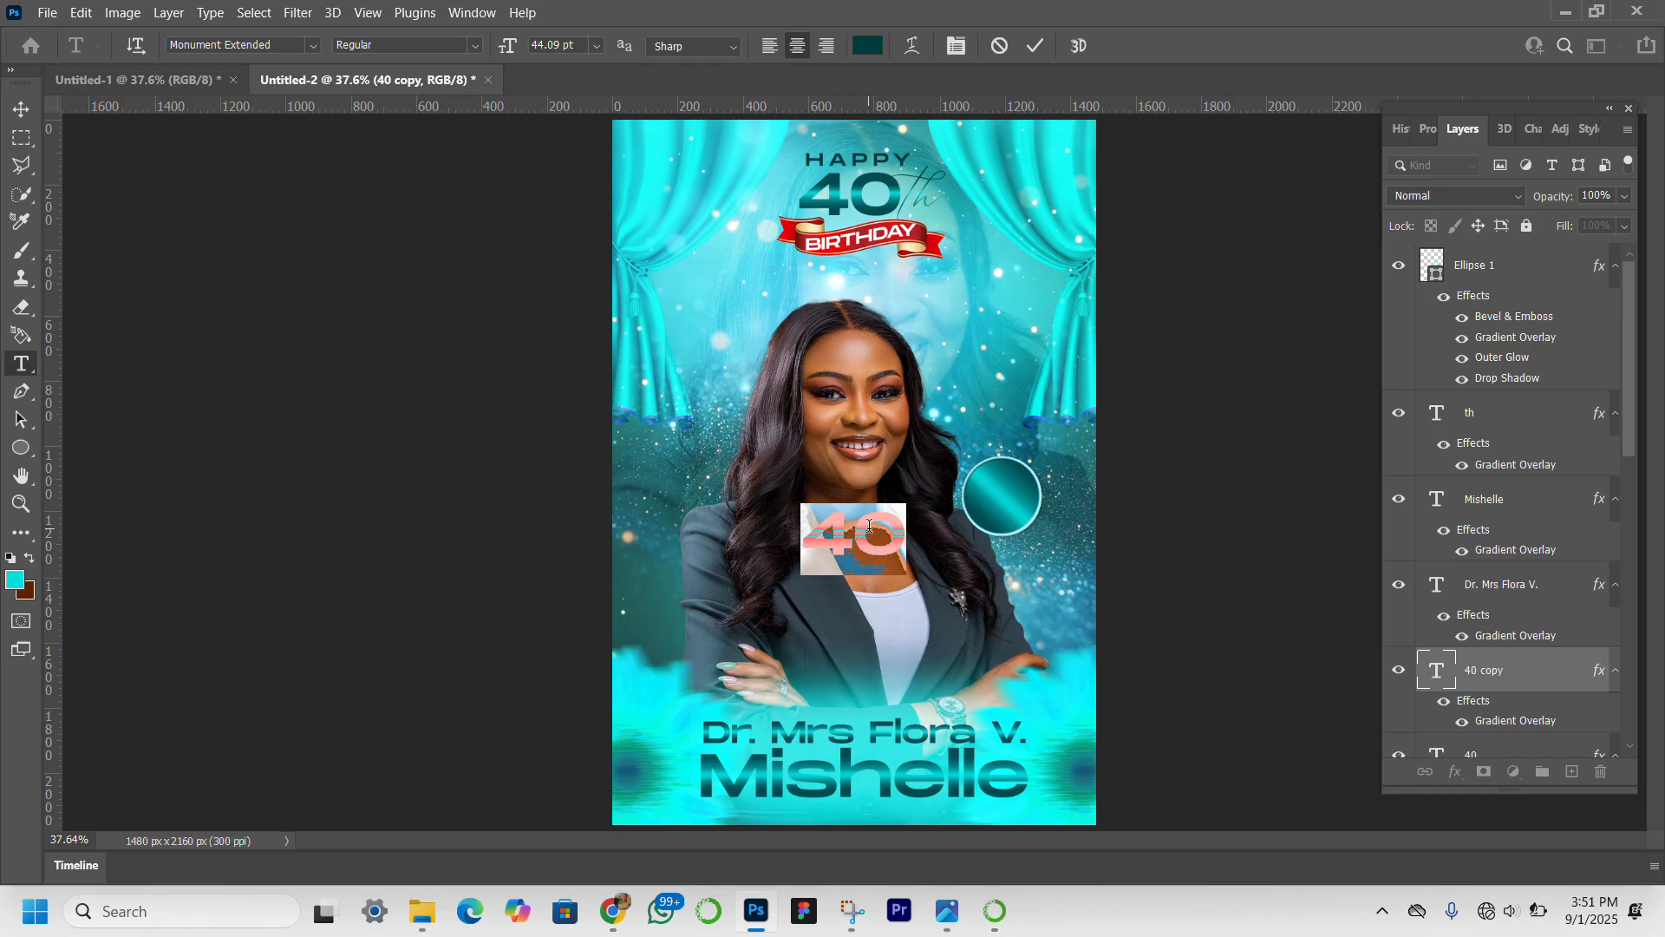
pyautogui.write('1st ')
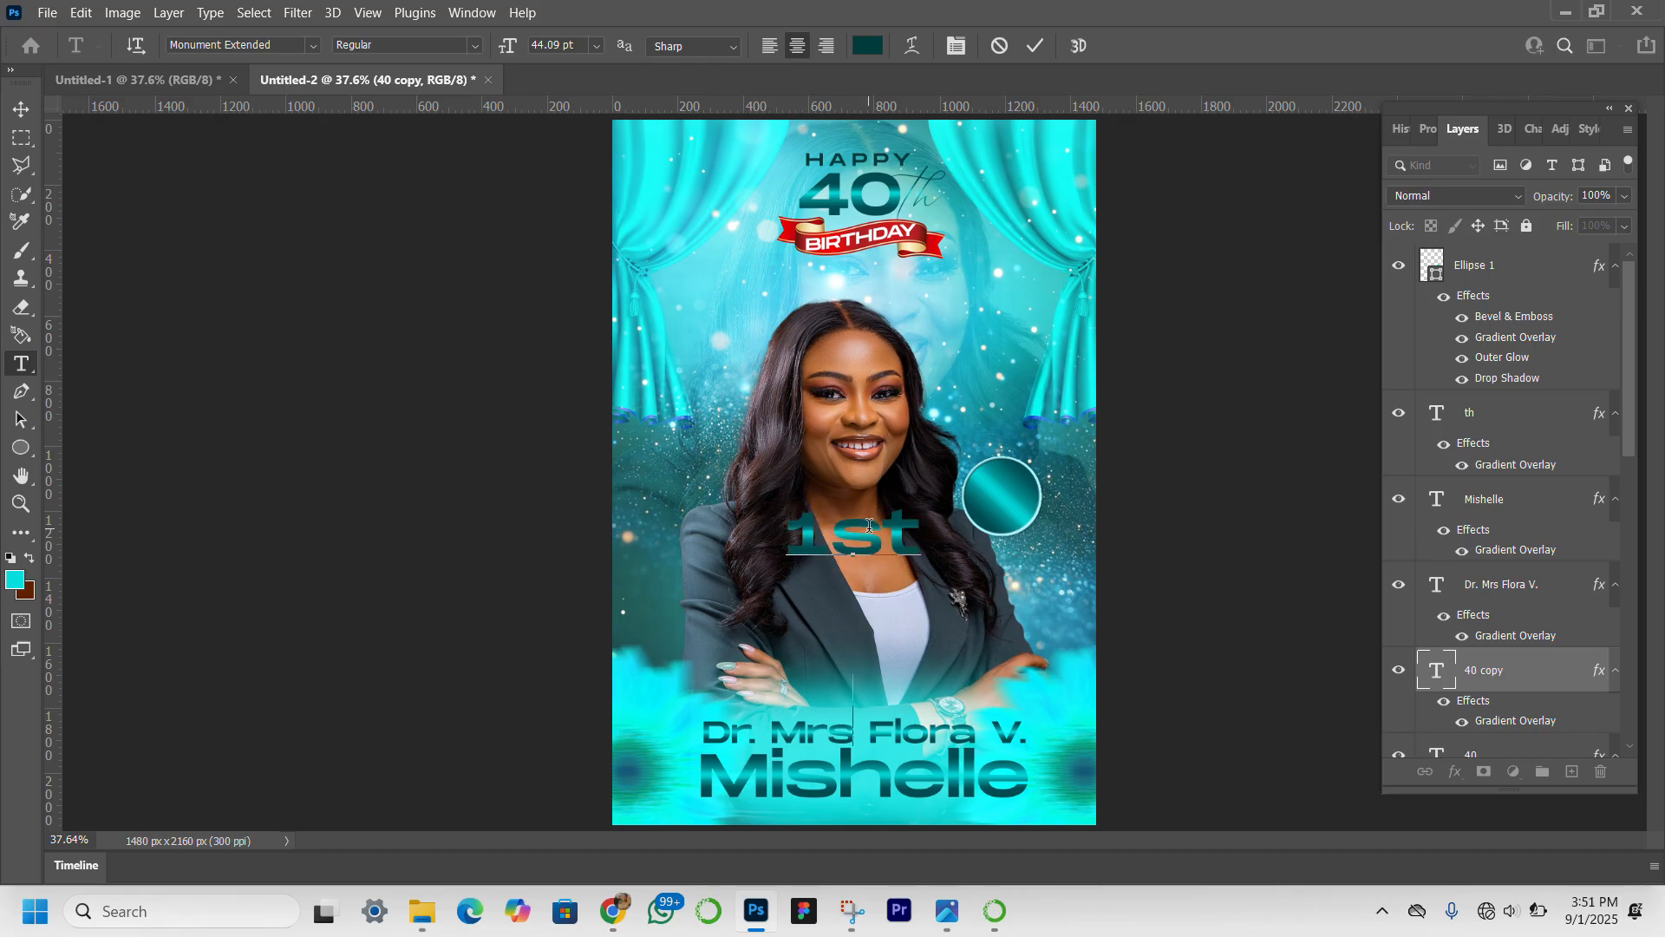
pyautogui.write('Seb')
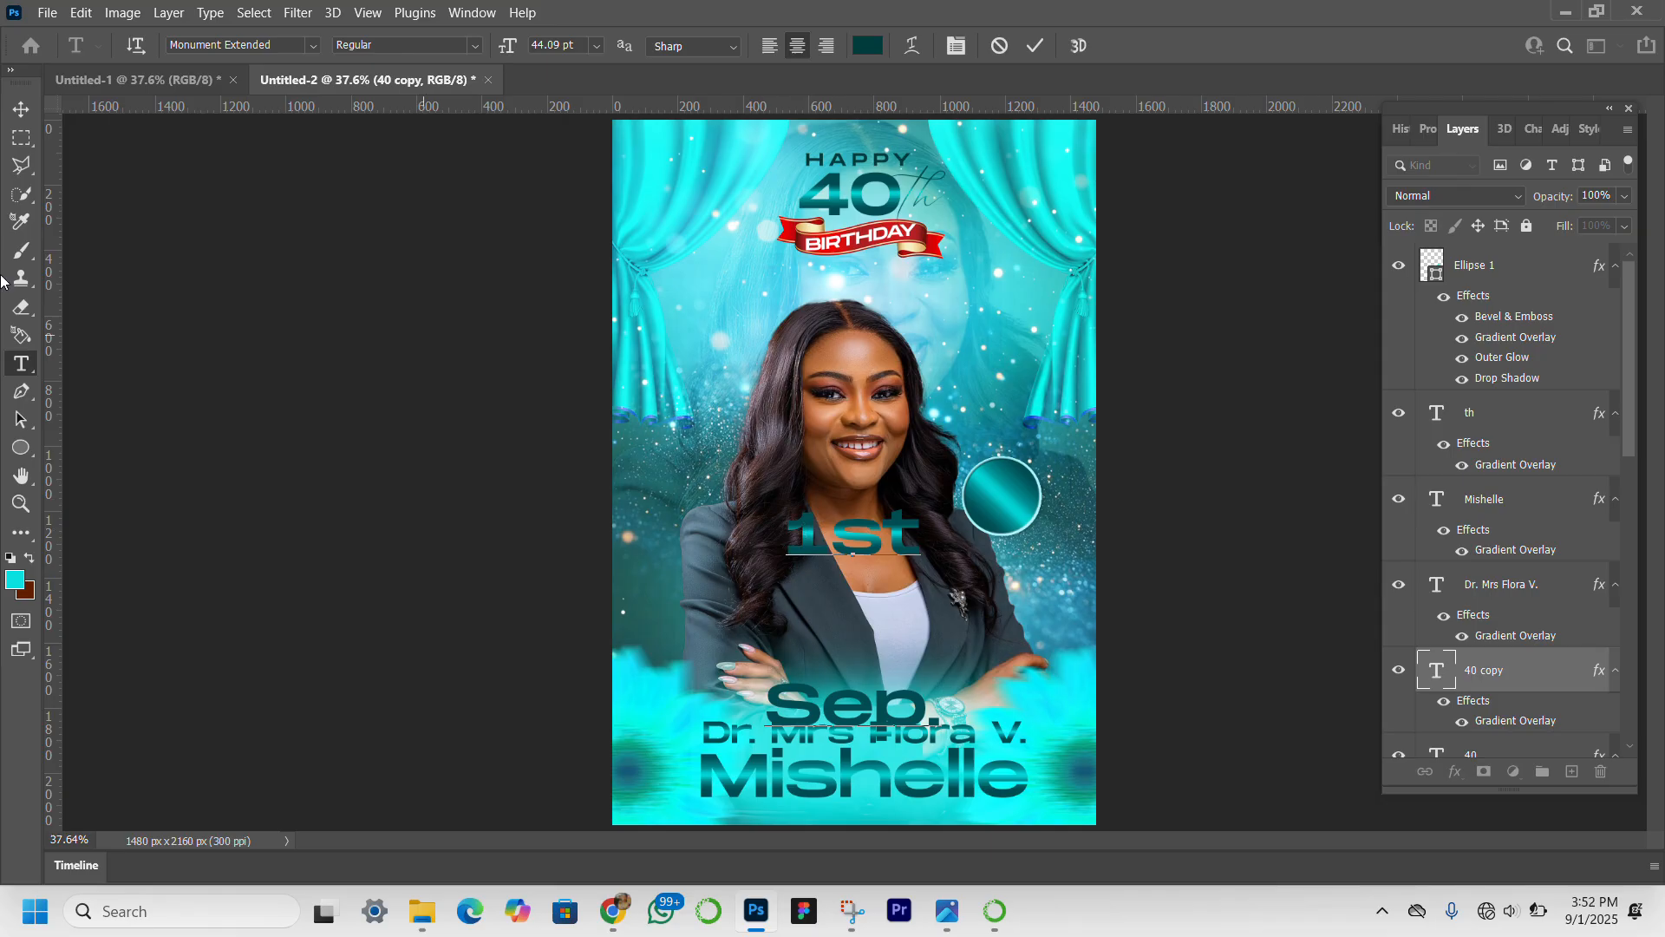
pyautogui.click(19, 112)
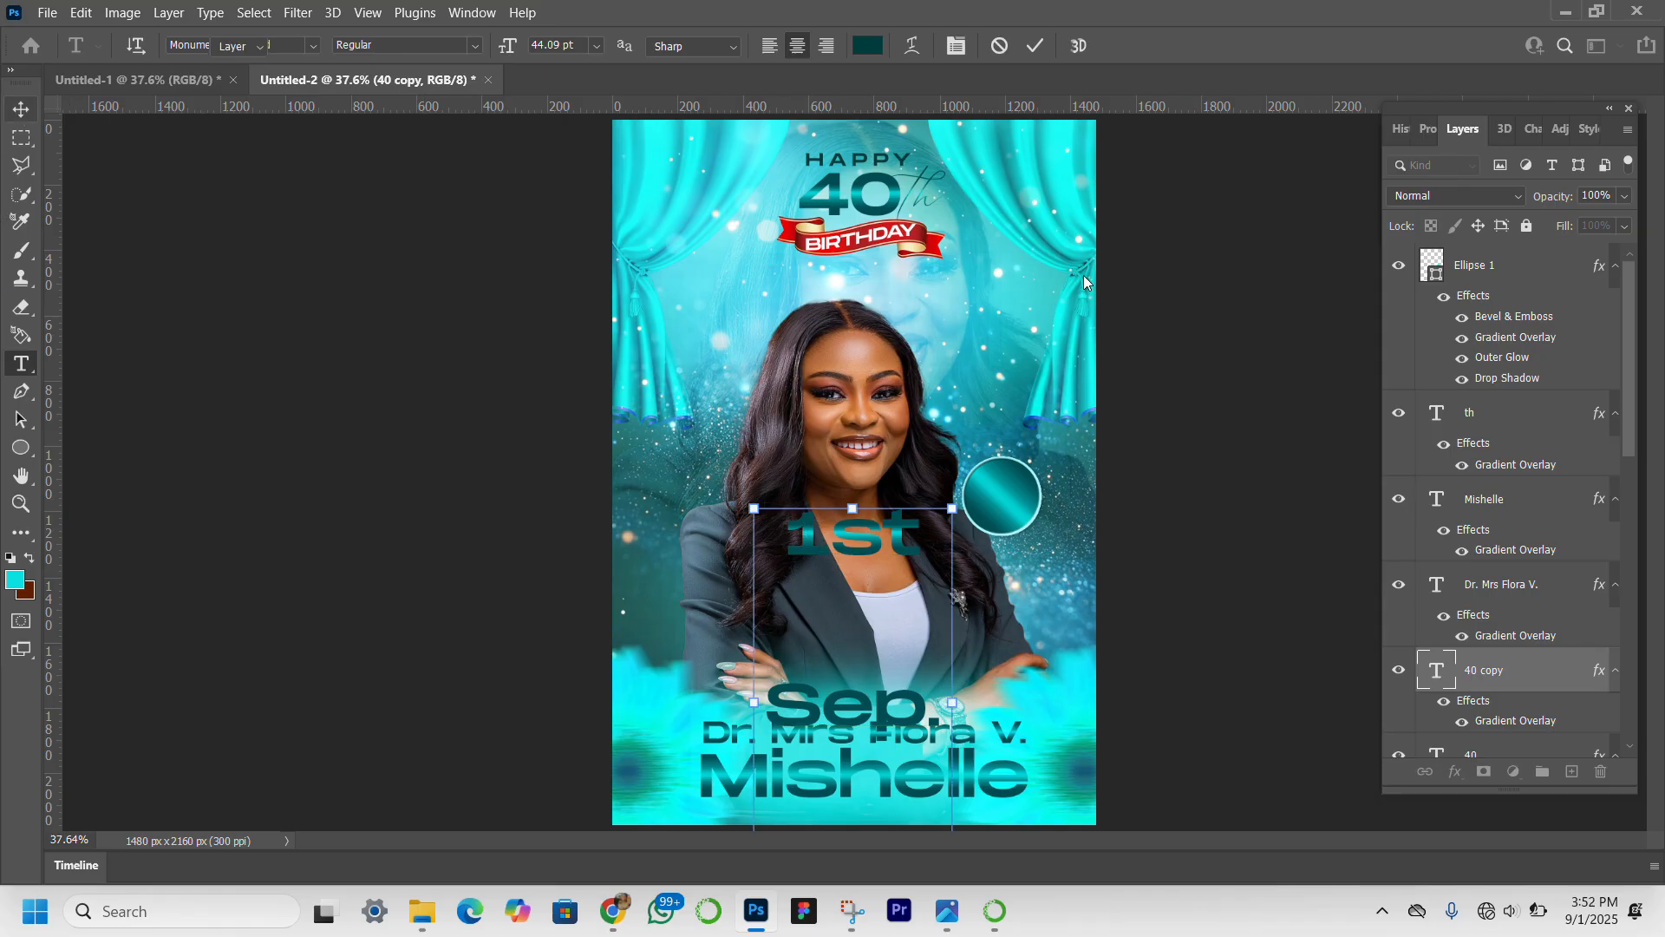
# Set the date text's font size and leading to 10 pt and its color to white (ffffff).
pyautogui.click(1422, 132)
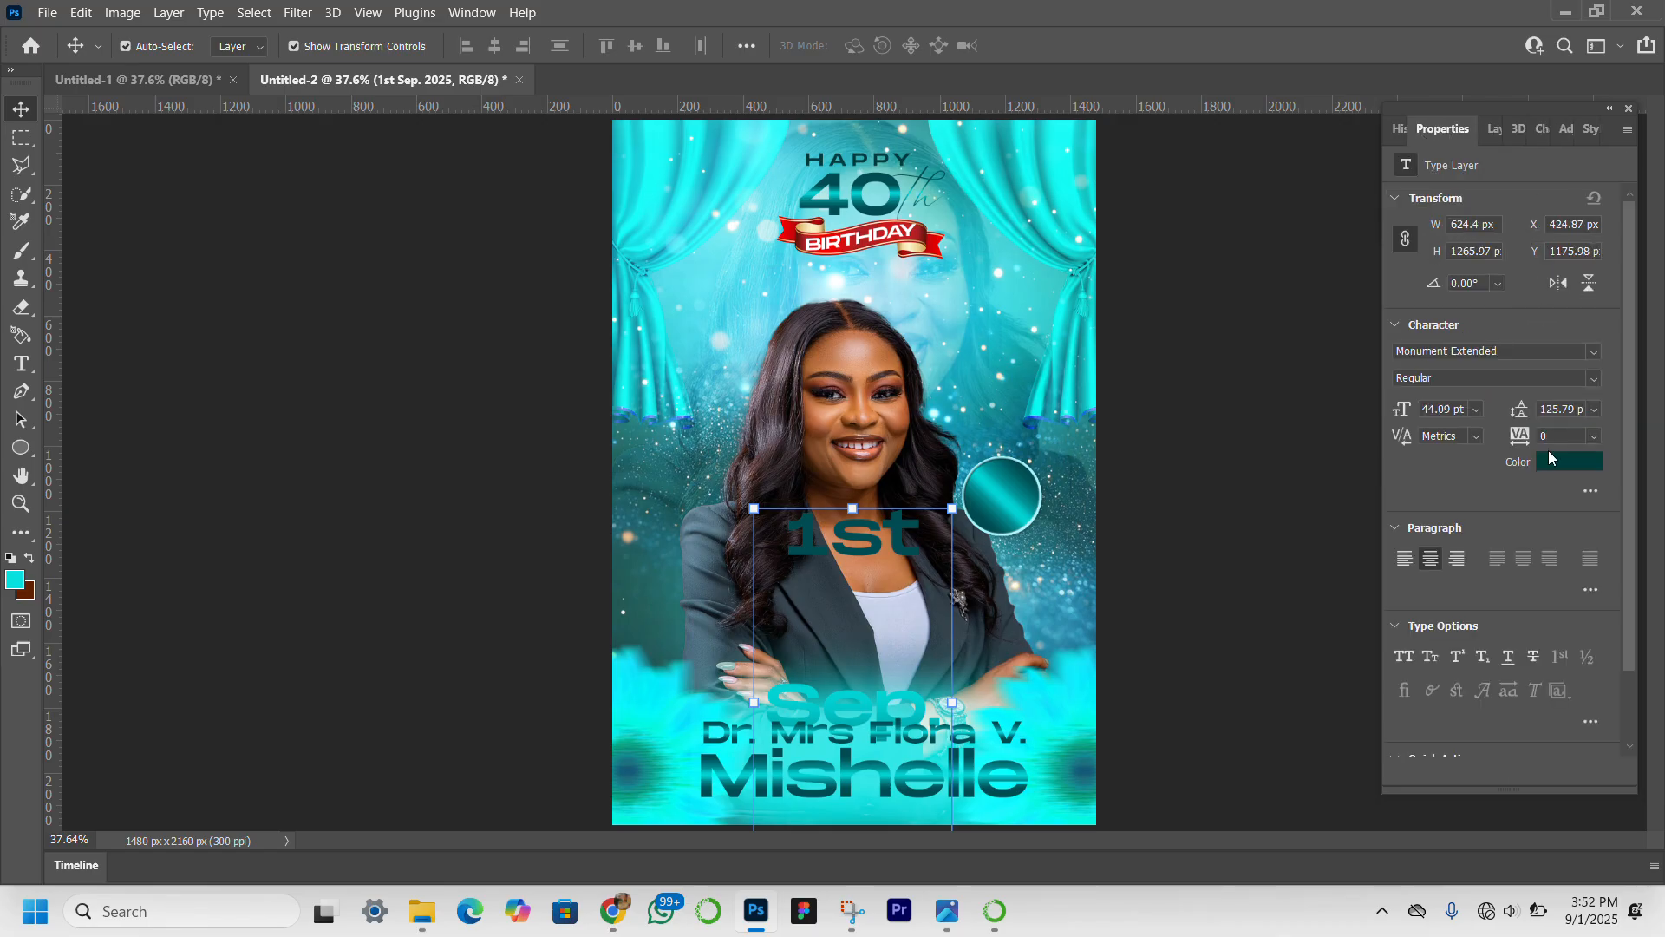
pyautogui.moveTo(1523, 415); pyautogui.dragTo(1371, 417)
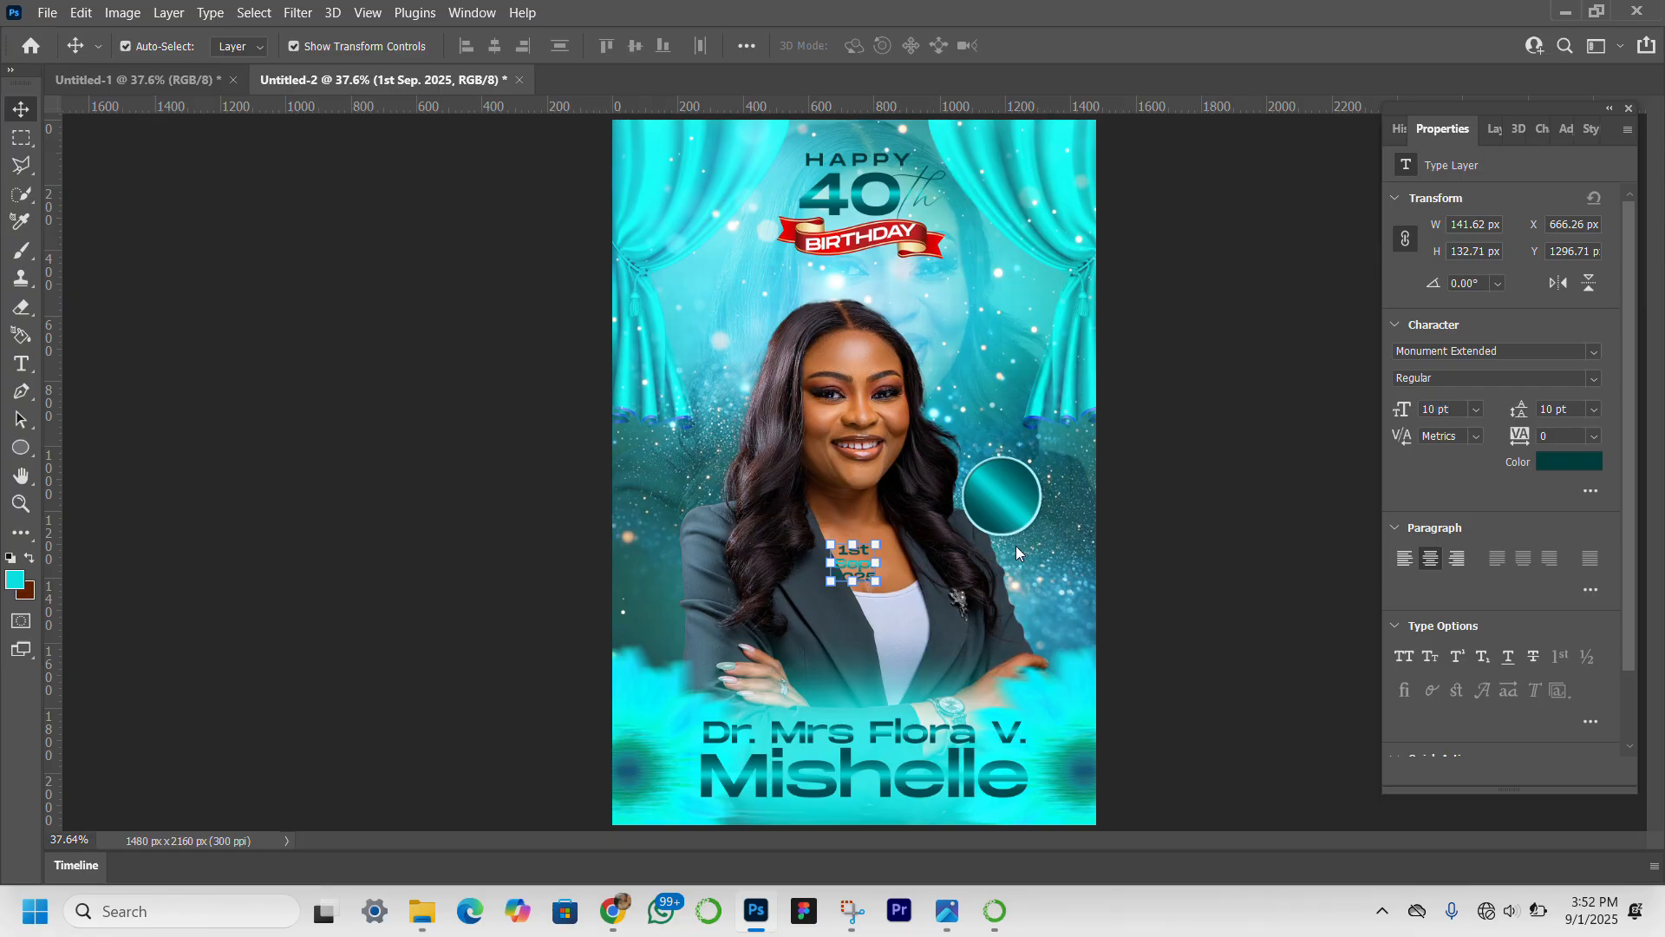
pyautogui.click(1574, 460)
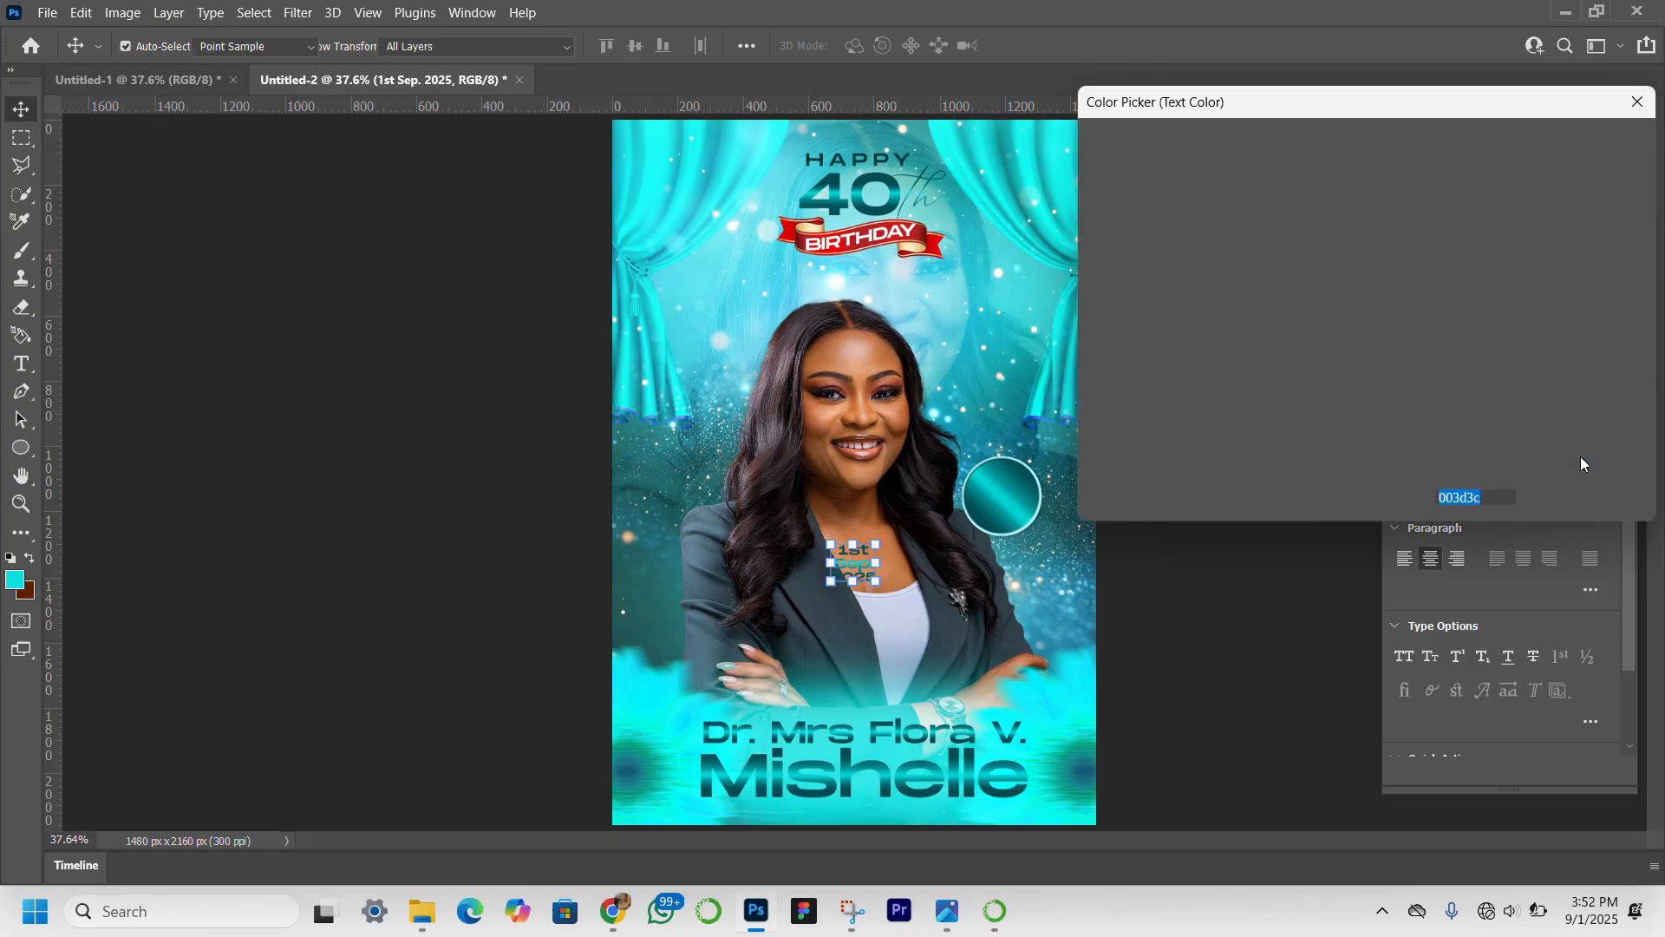
pyautogui.write('ffffff')
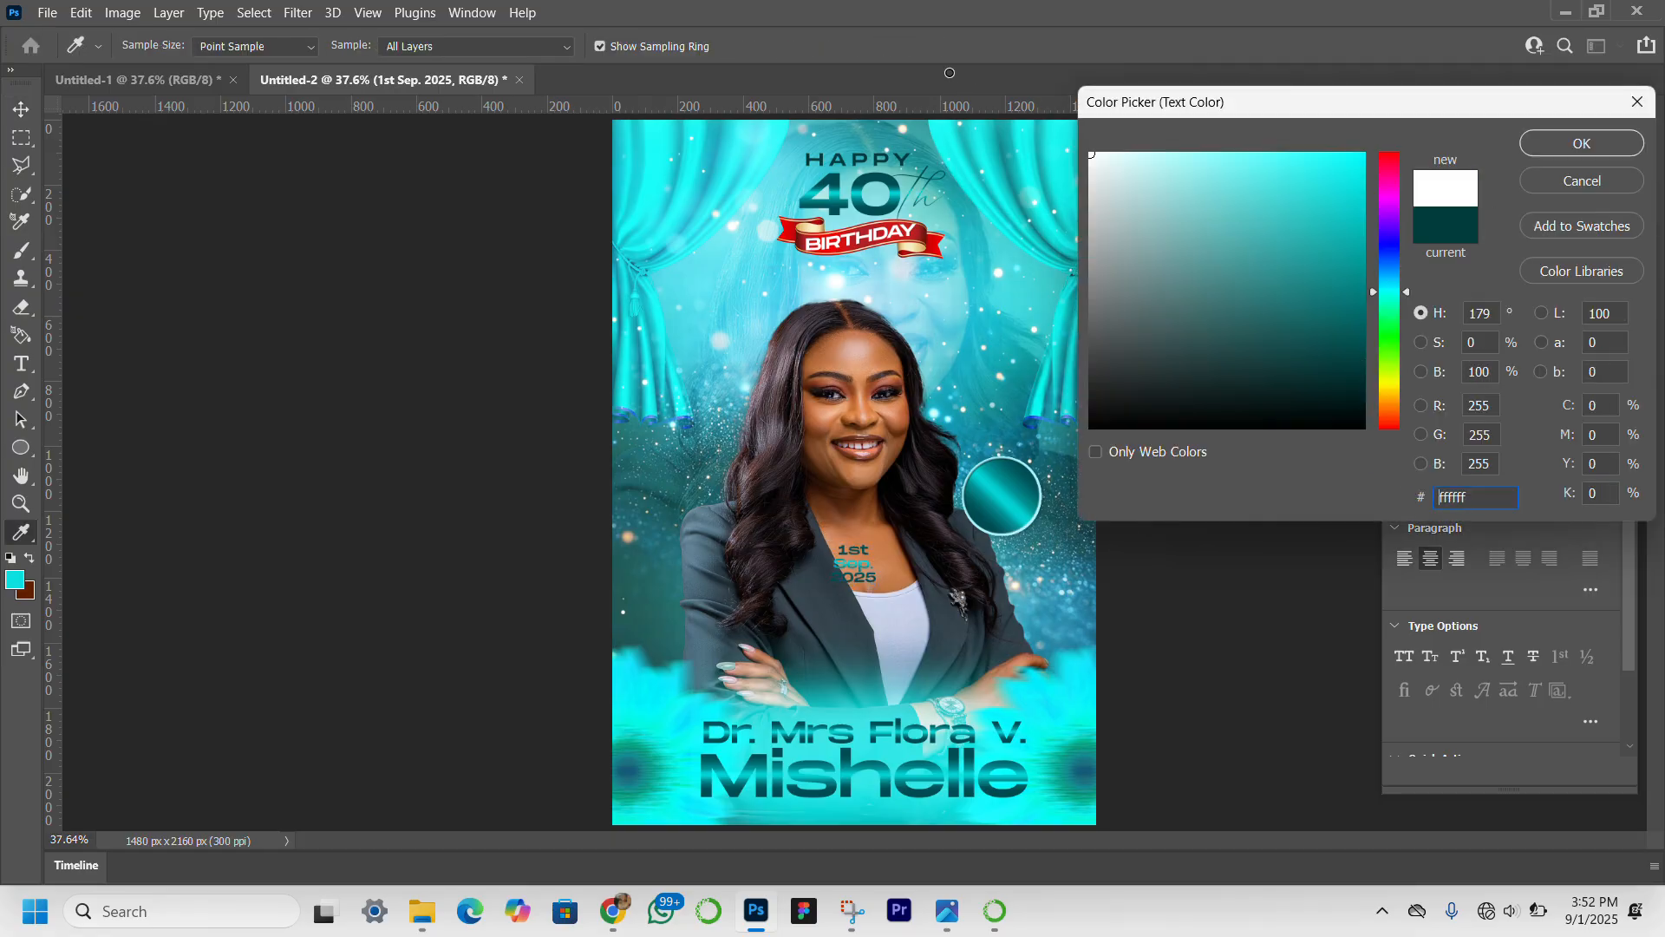
pyautogui.press('Return')
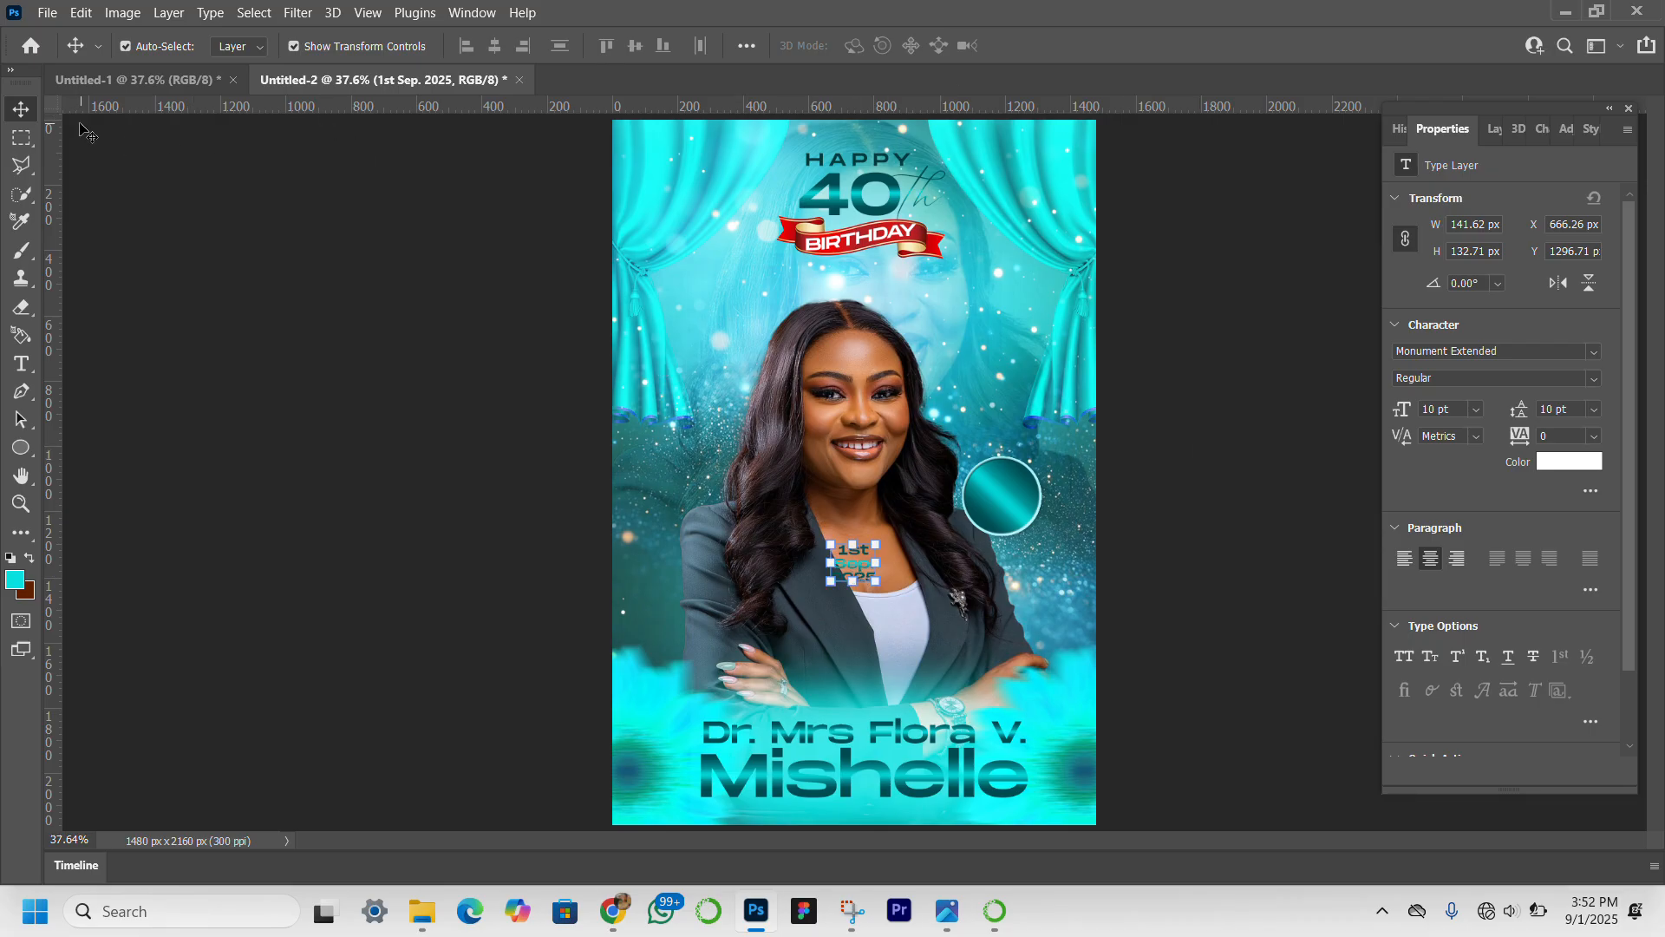
# Hide the date text's layer effects and place it on the teal circle, with its layer above Ellipse 1.
pyautogui.click(1497, 132)
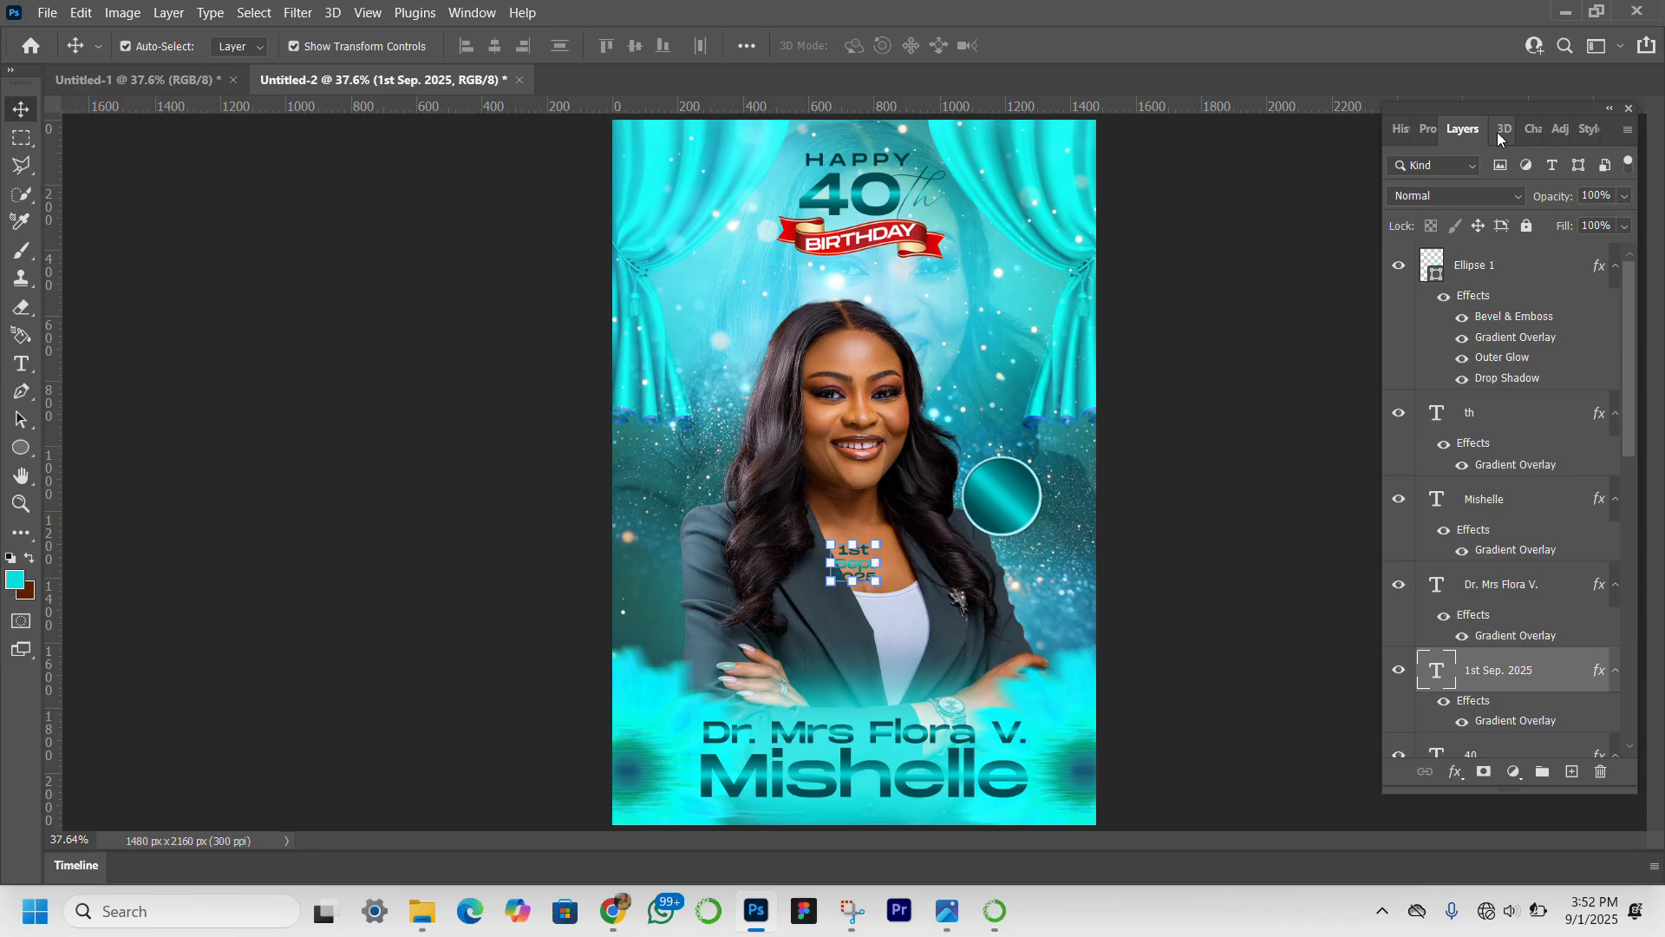
pyautogui.click(1444, 702)
pyautogui.moveTo(859, 572); pyautogui.dragTo(1006, 503)
pyautogui.moveTo(1552, 669); pyautogui.dragTo(1550, 256)
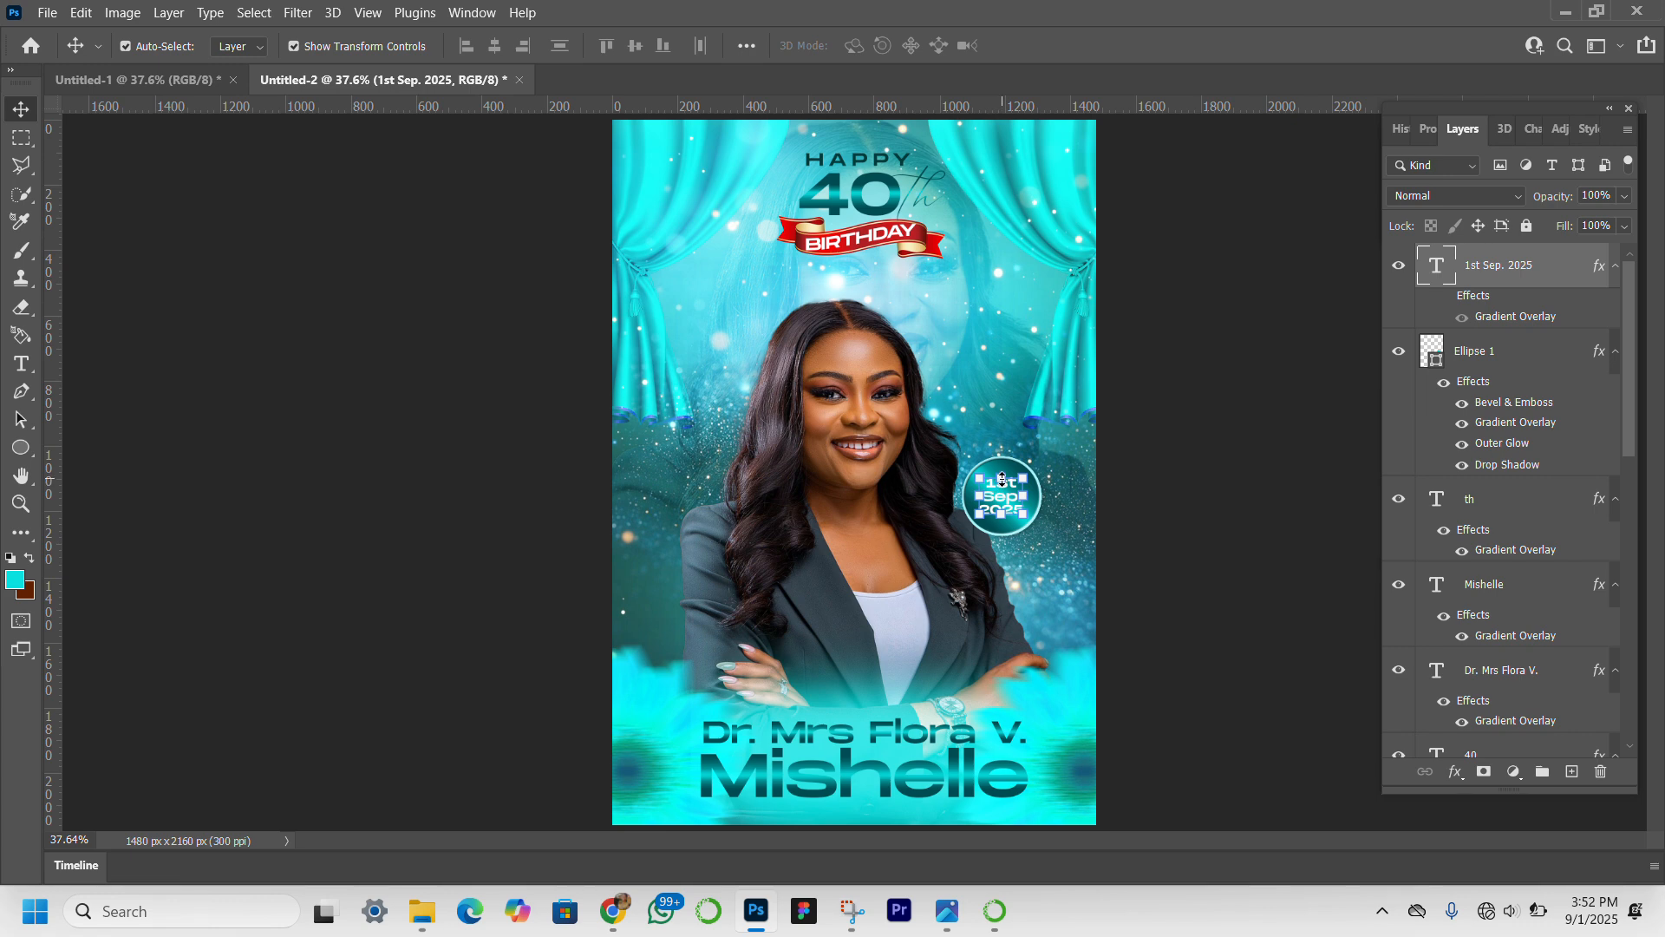
# Enlarge the date text proportionally, first to about 108% and again to about 116%, and nudge it down to center it inside the circle.
pyautogui.moveTo(1002, 479); pyautogui.dragTo(1003, 474)
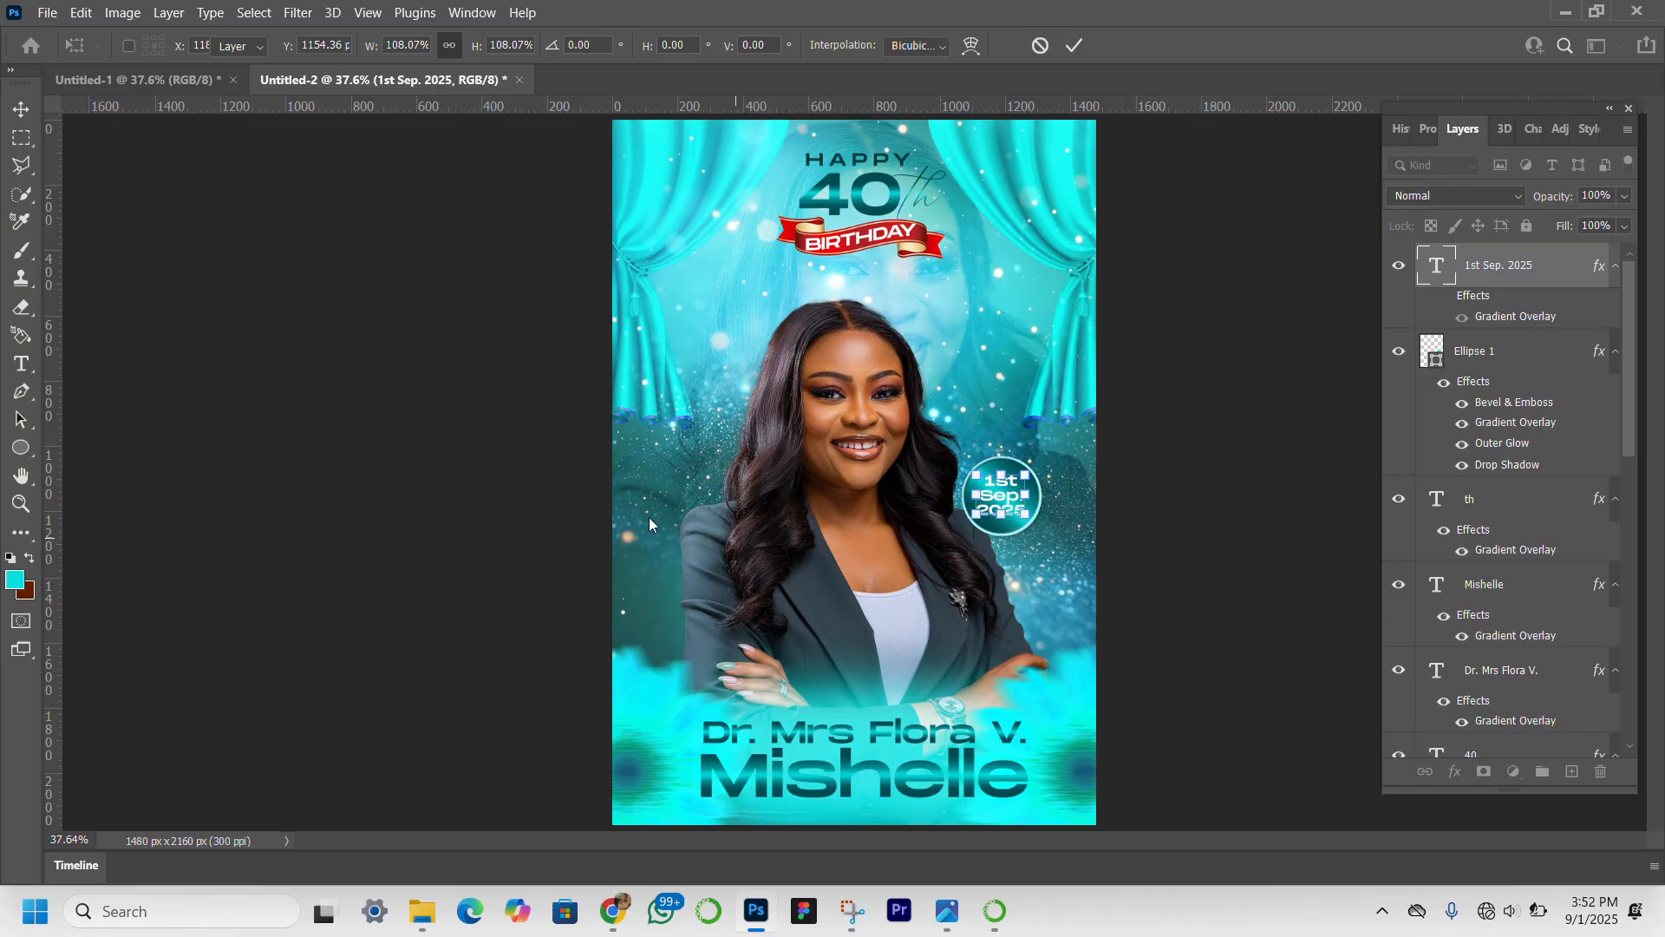
pyautogui.press('Return')
pyautogui.press('z')
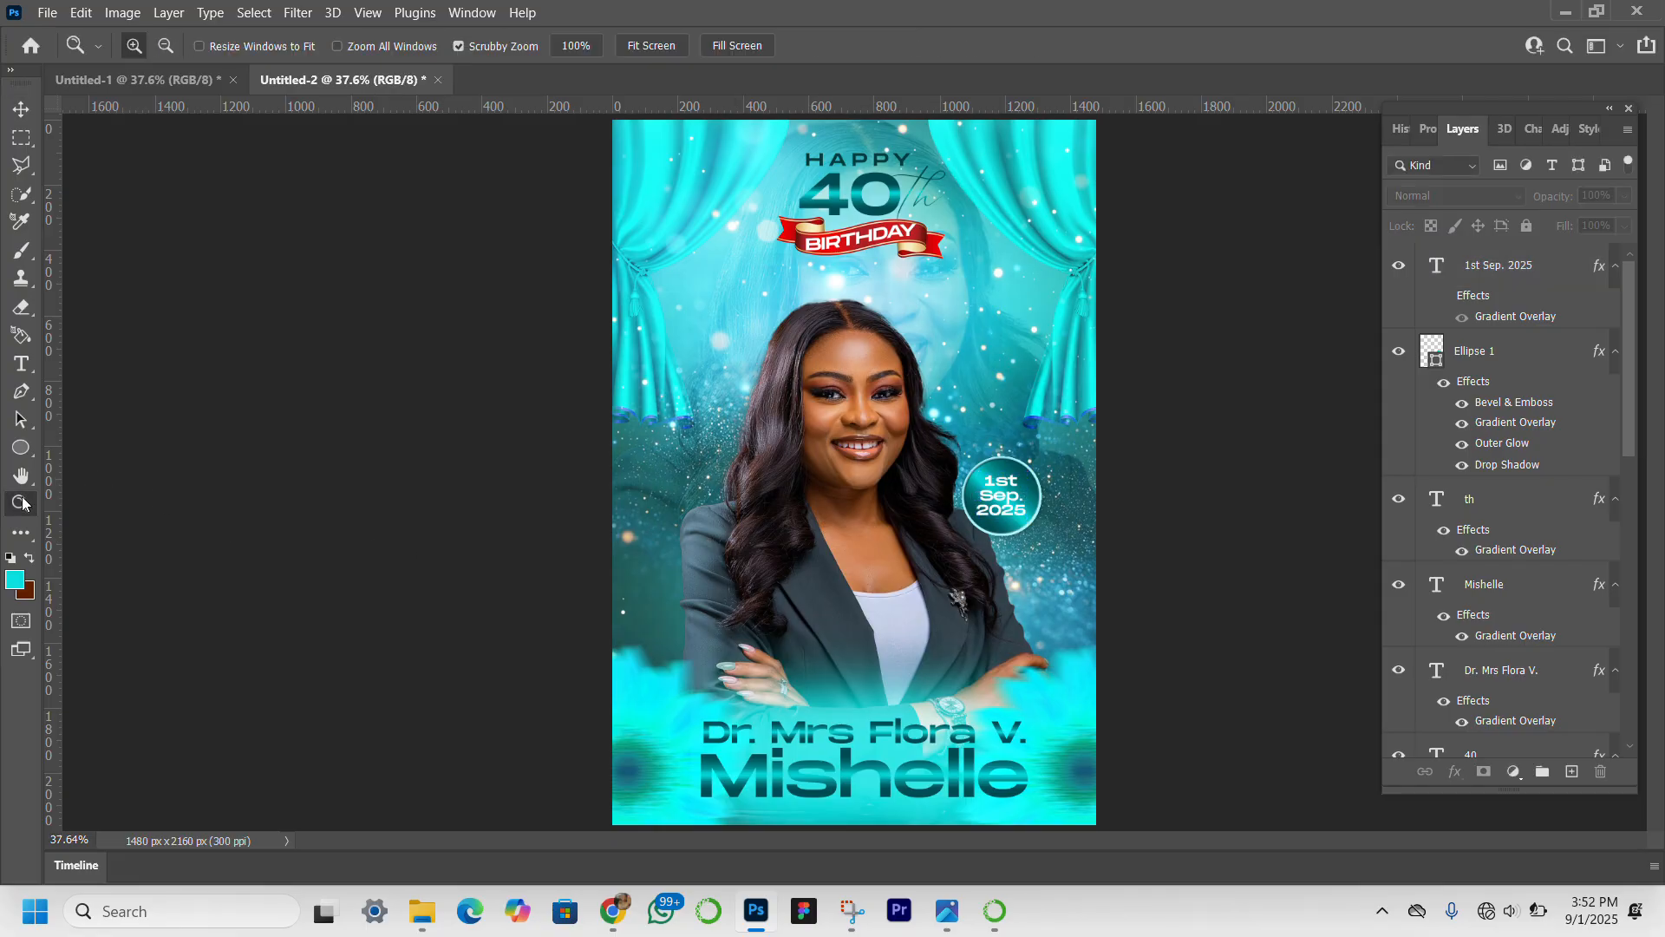
pyautogui.click(1006, 496)
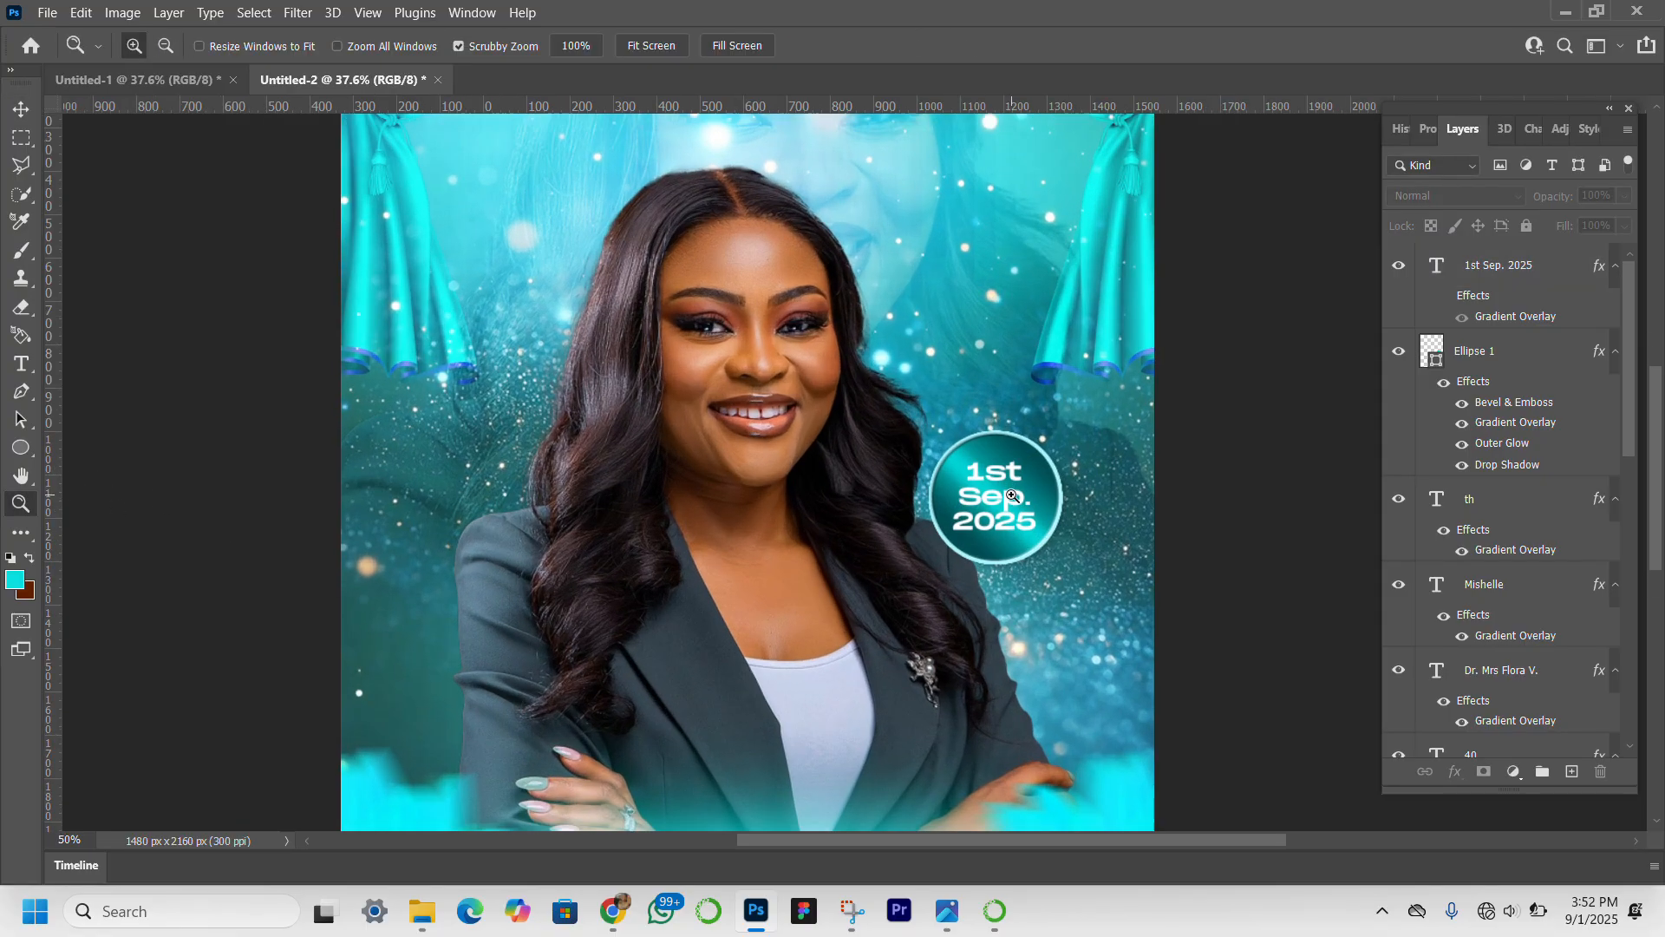
pyautogui.click(1006, 495)
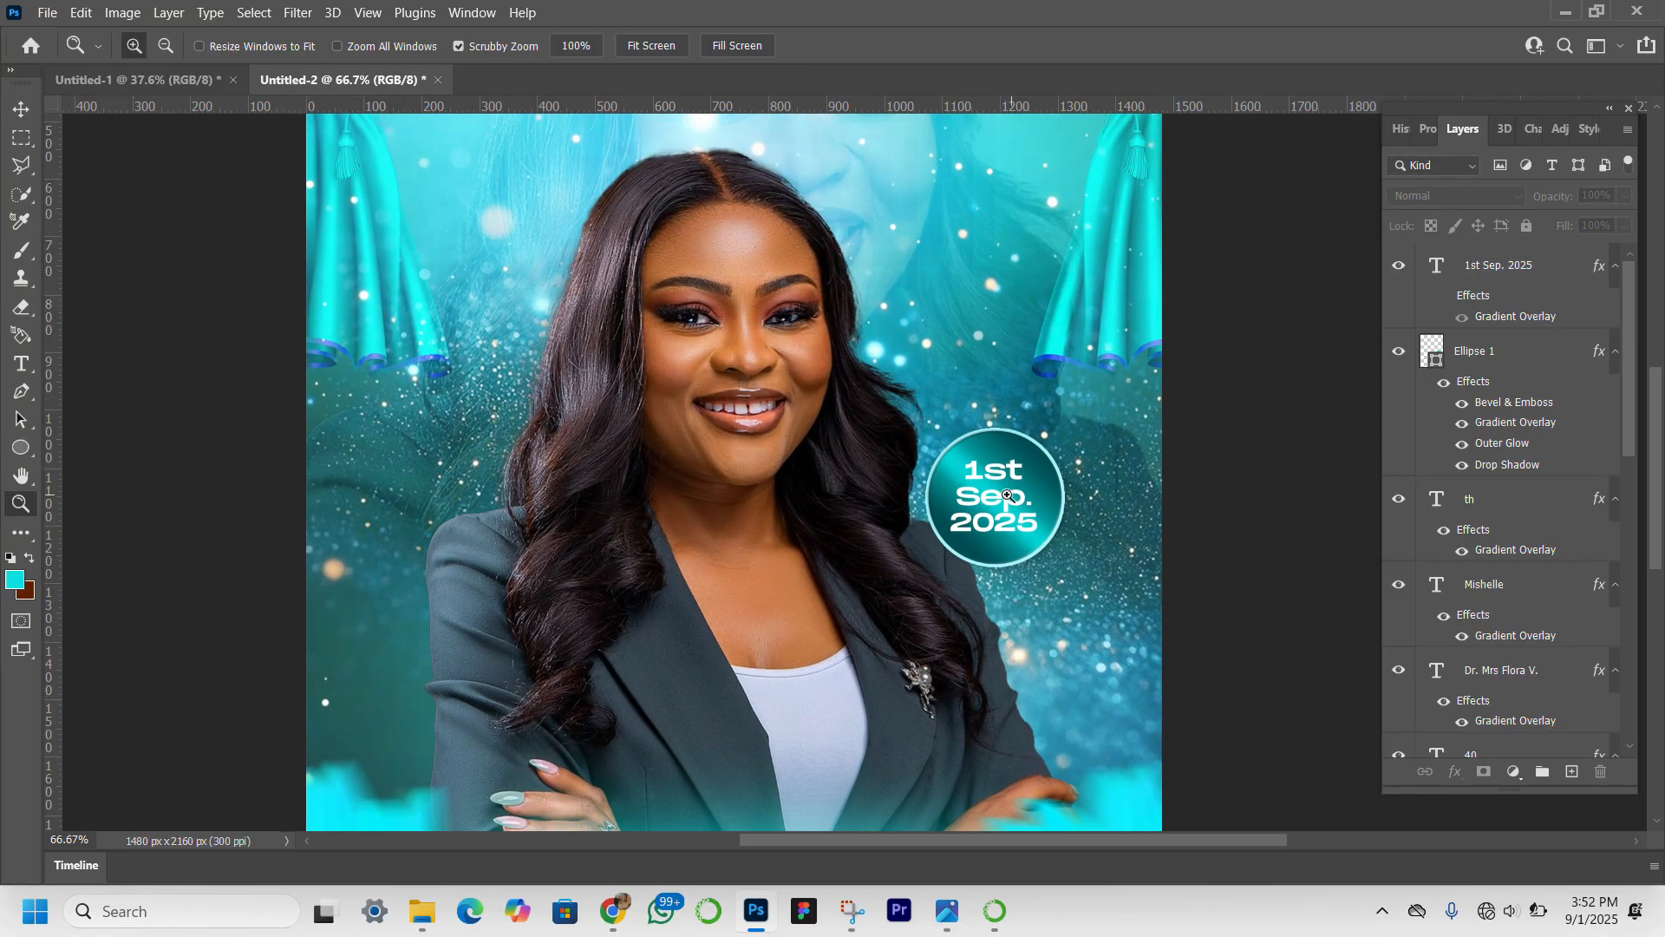
pyautogui.click(19, 119)
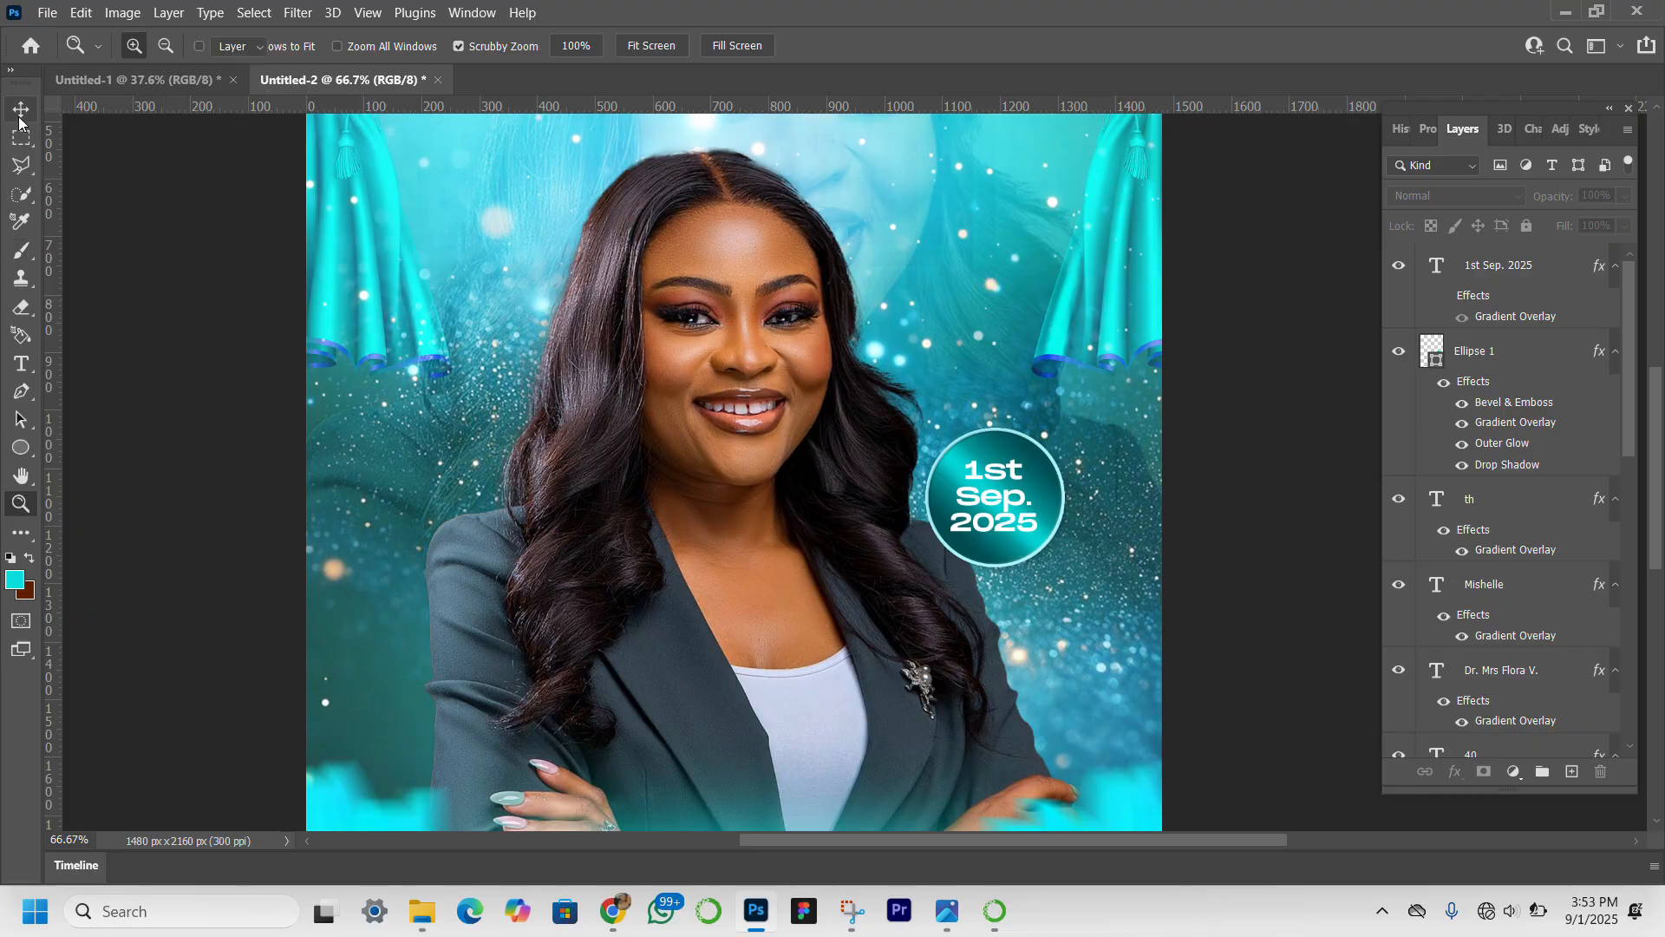
pyautogui.click(1015, 509)
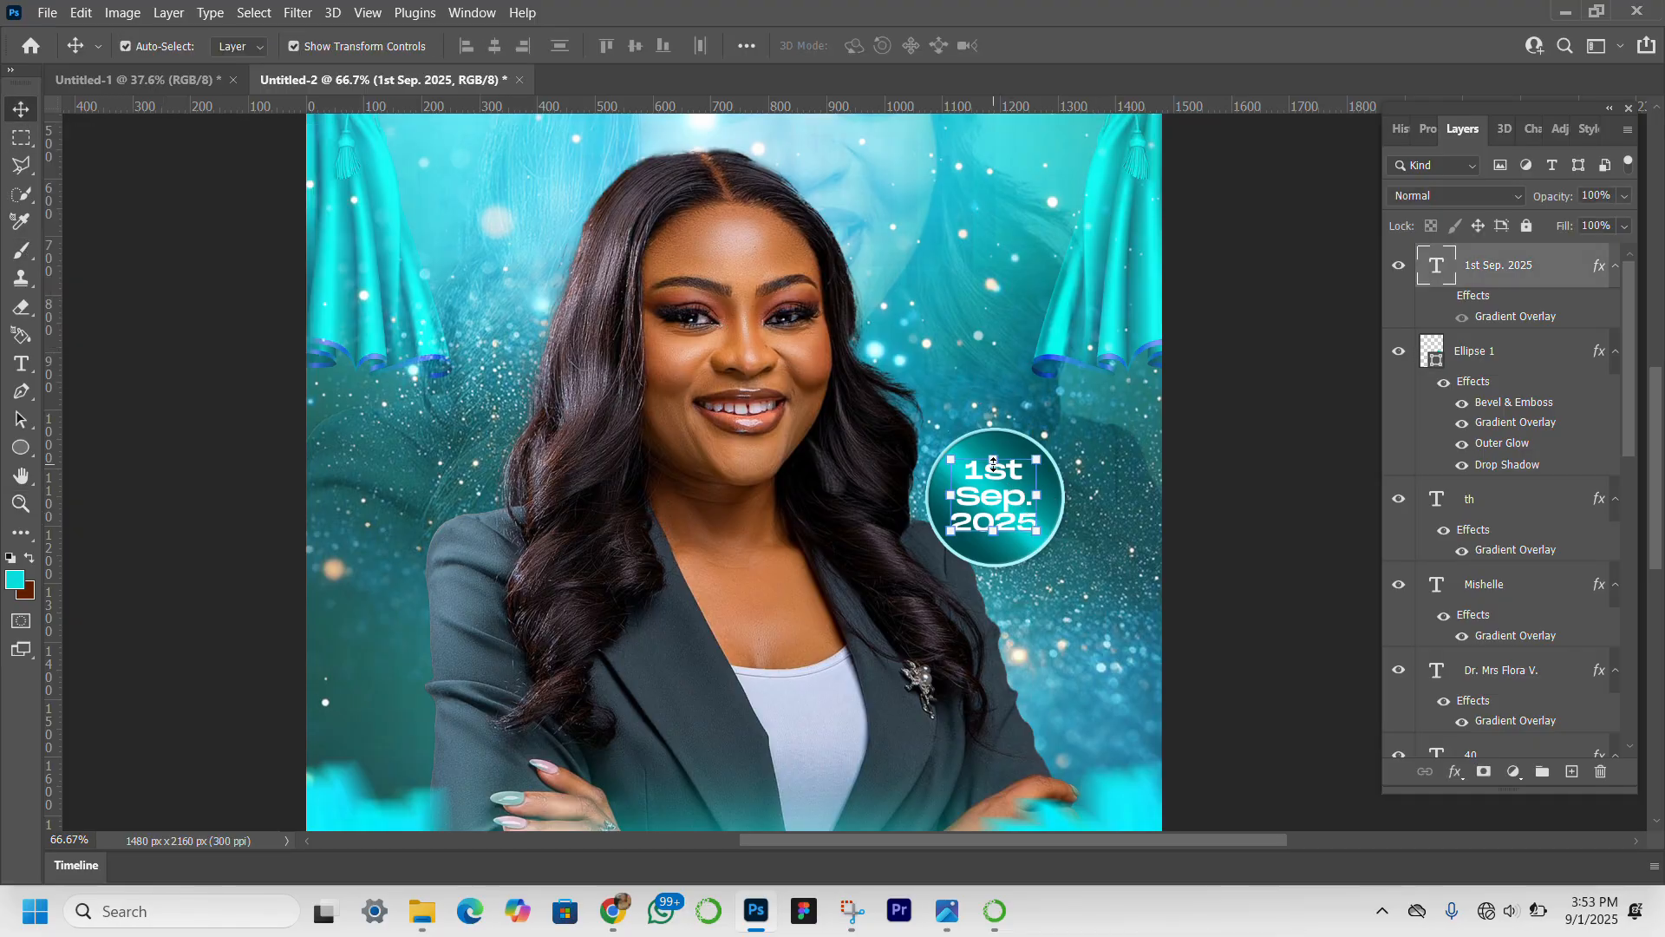
pyautogui.moveTo(994, 460); pyautogui.dragTo(994, 450)
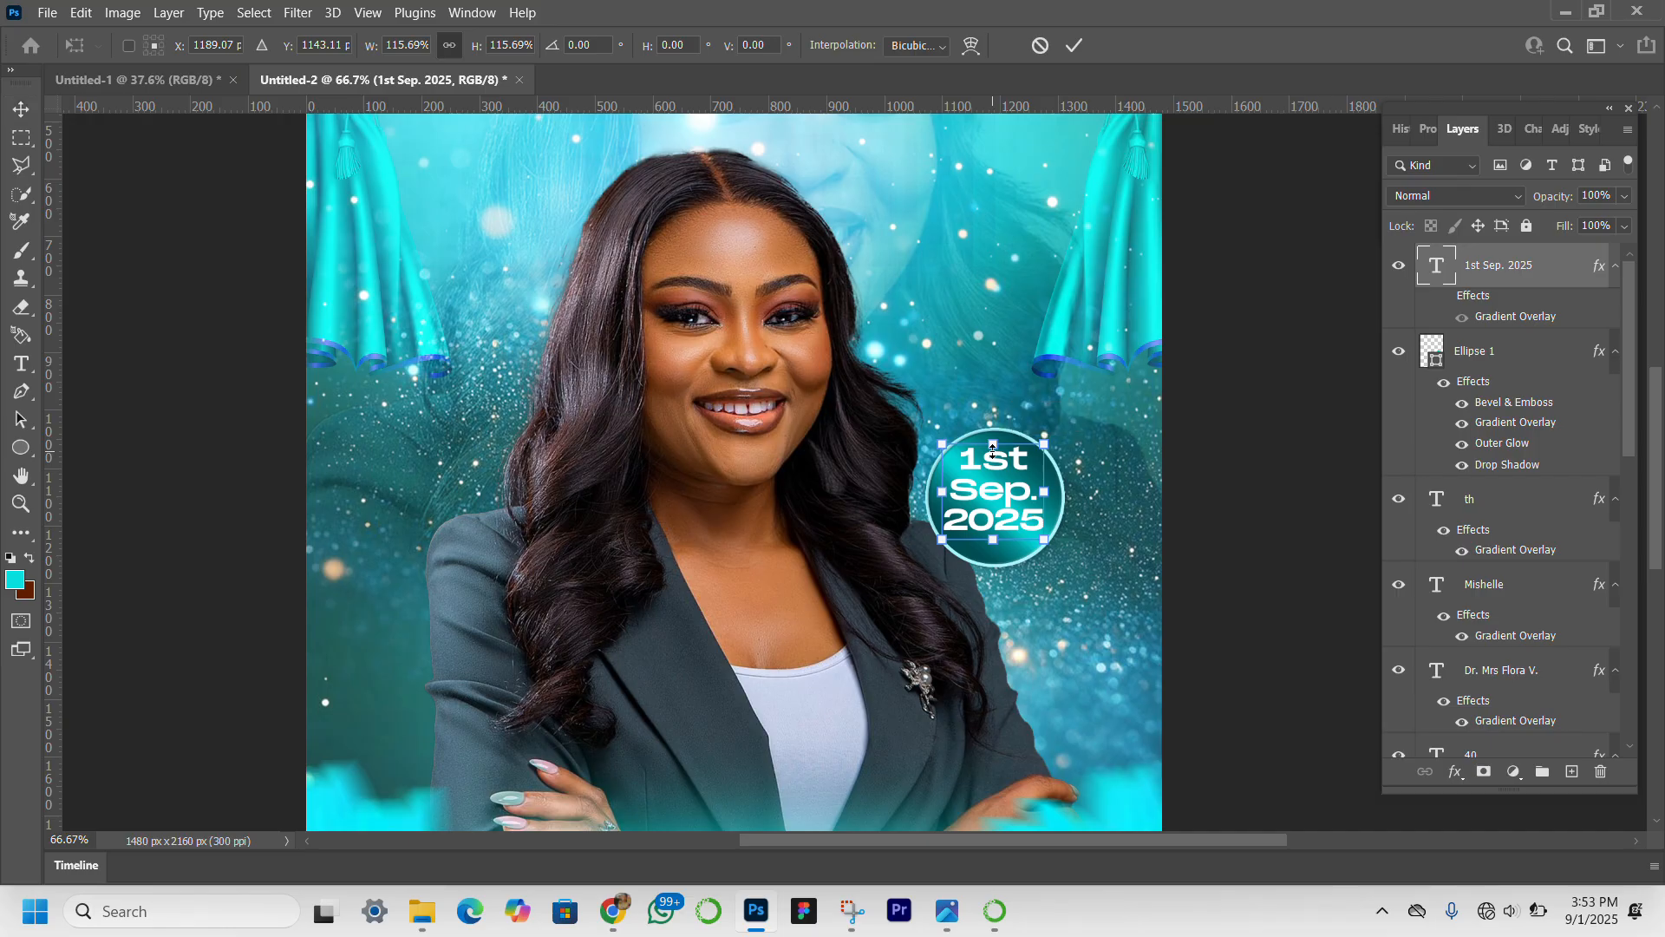
pyautogui.press('Down')
pyautogui.press('Down')
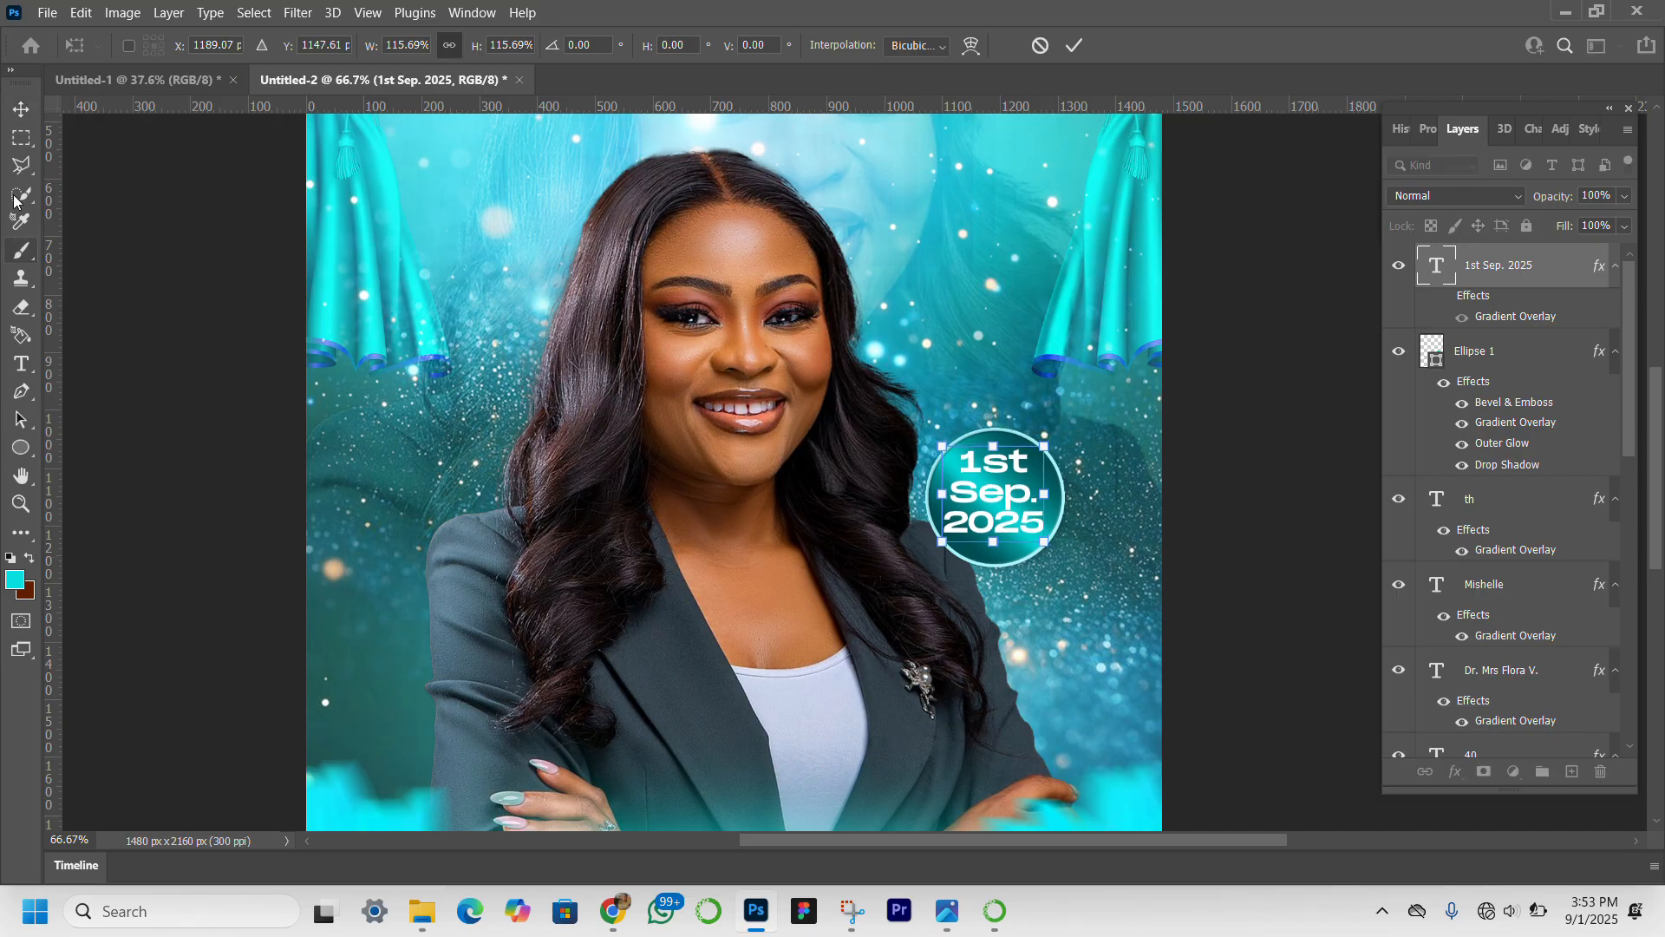
pyautogui.click(15, 107)
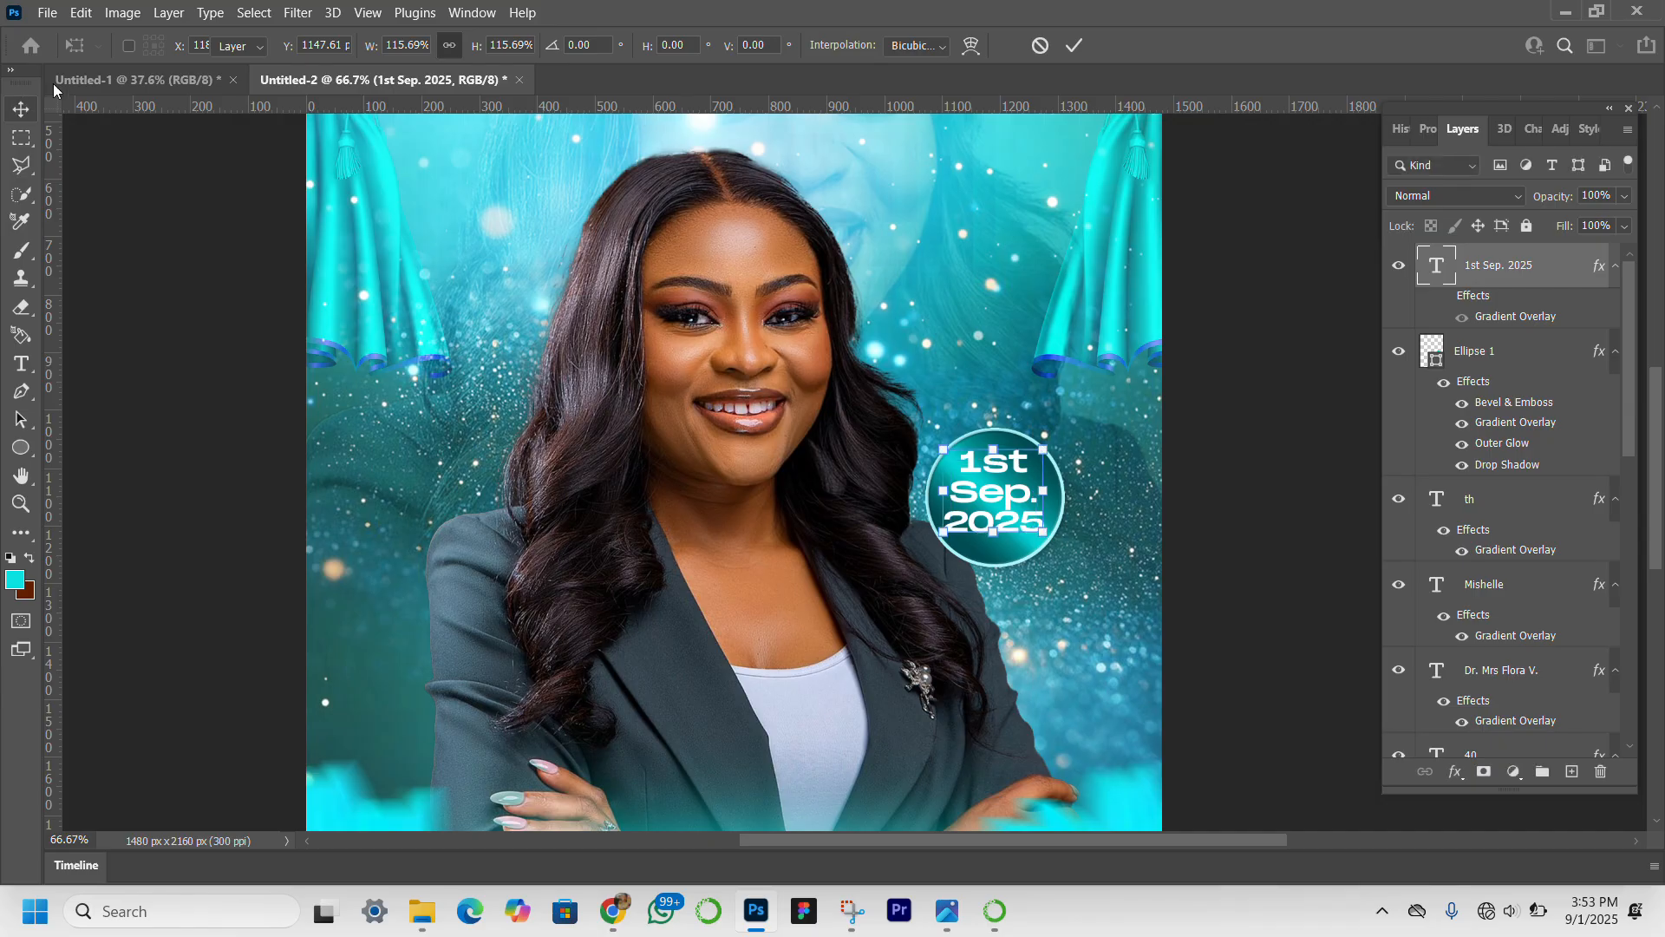
# Select the date text together with Ellipse 1 and scale both down slightly, keeping the circle's lower-left corner in place.
pyautogui.click(20, 503)
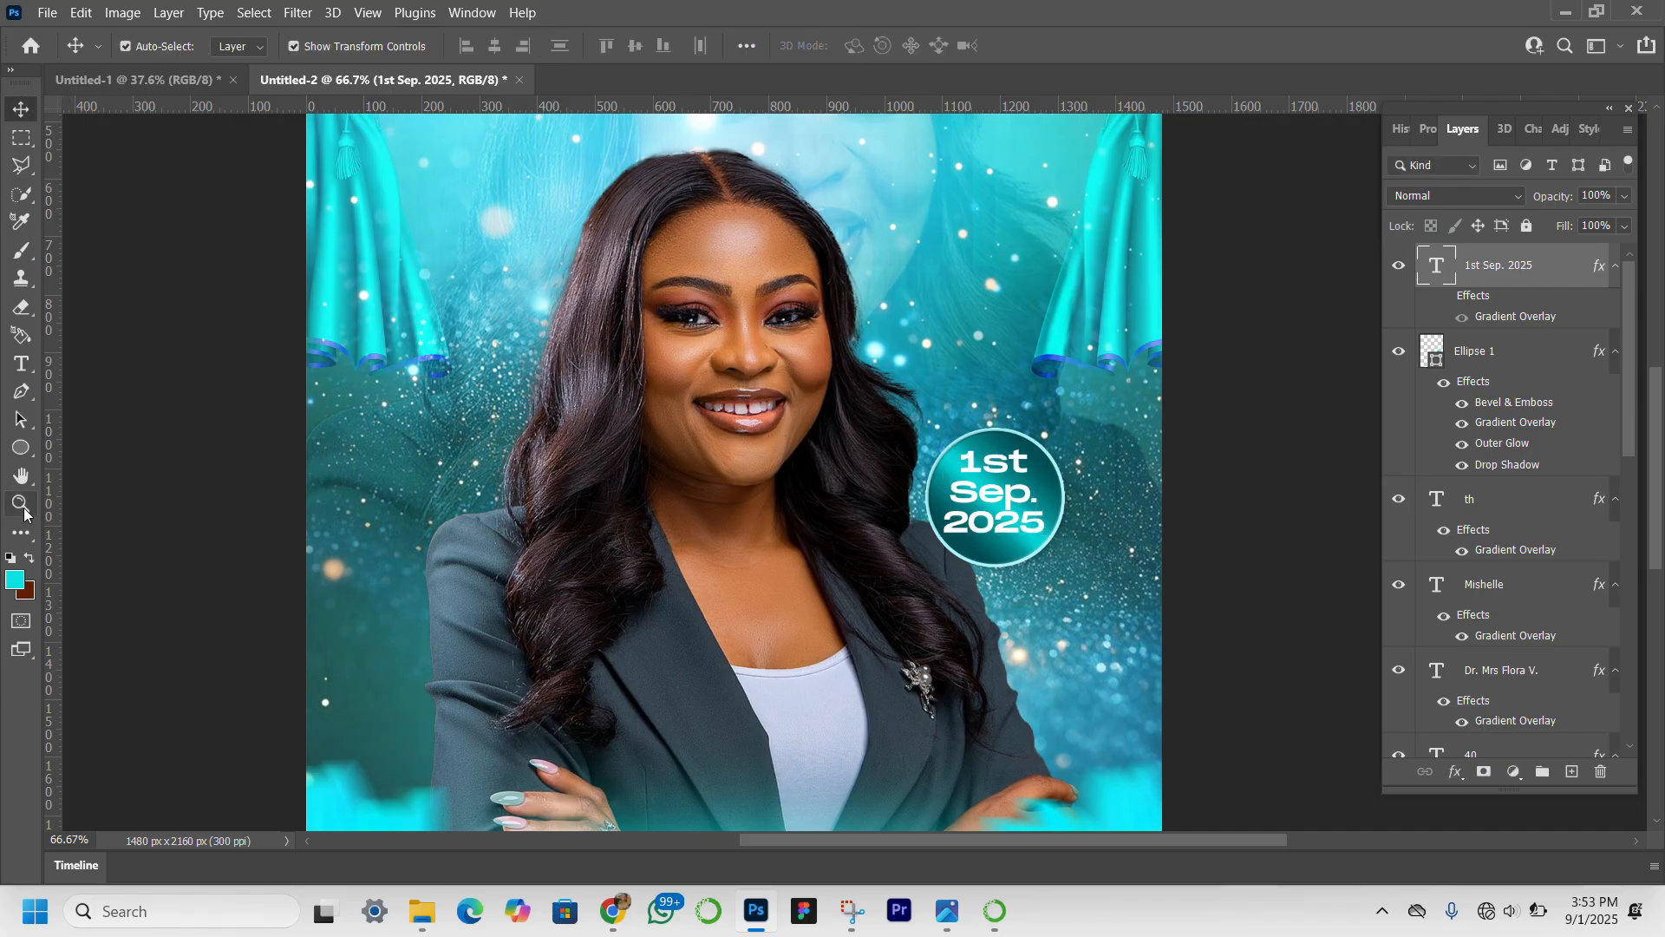
pyautogui.click(646, 50)
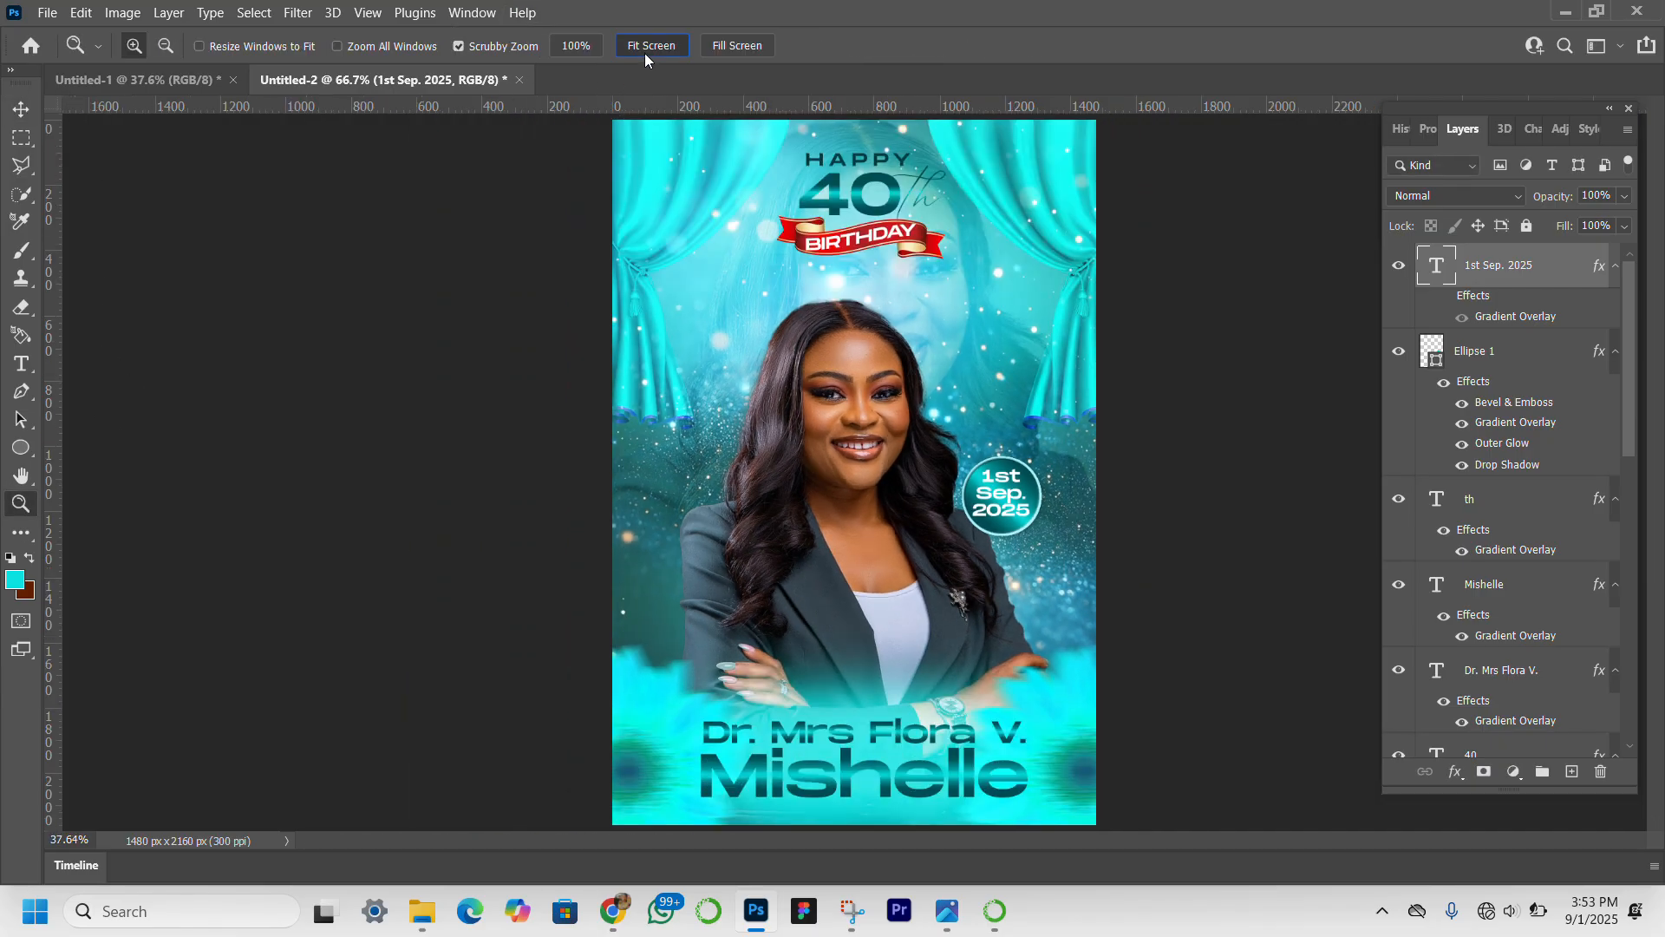
pyautogui.click(21, 108)
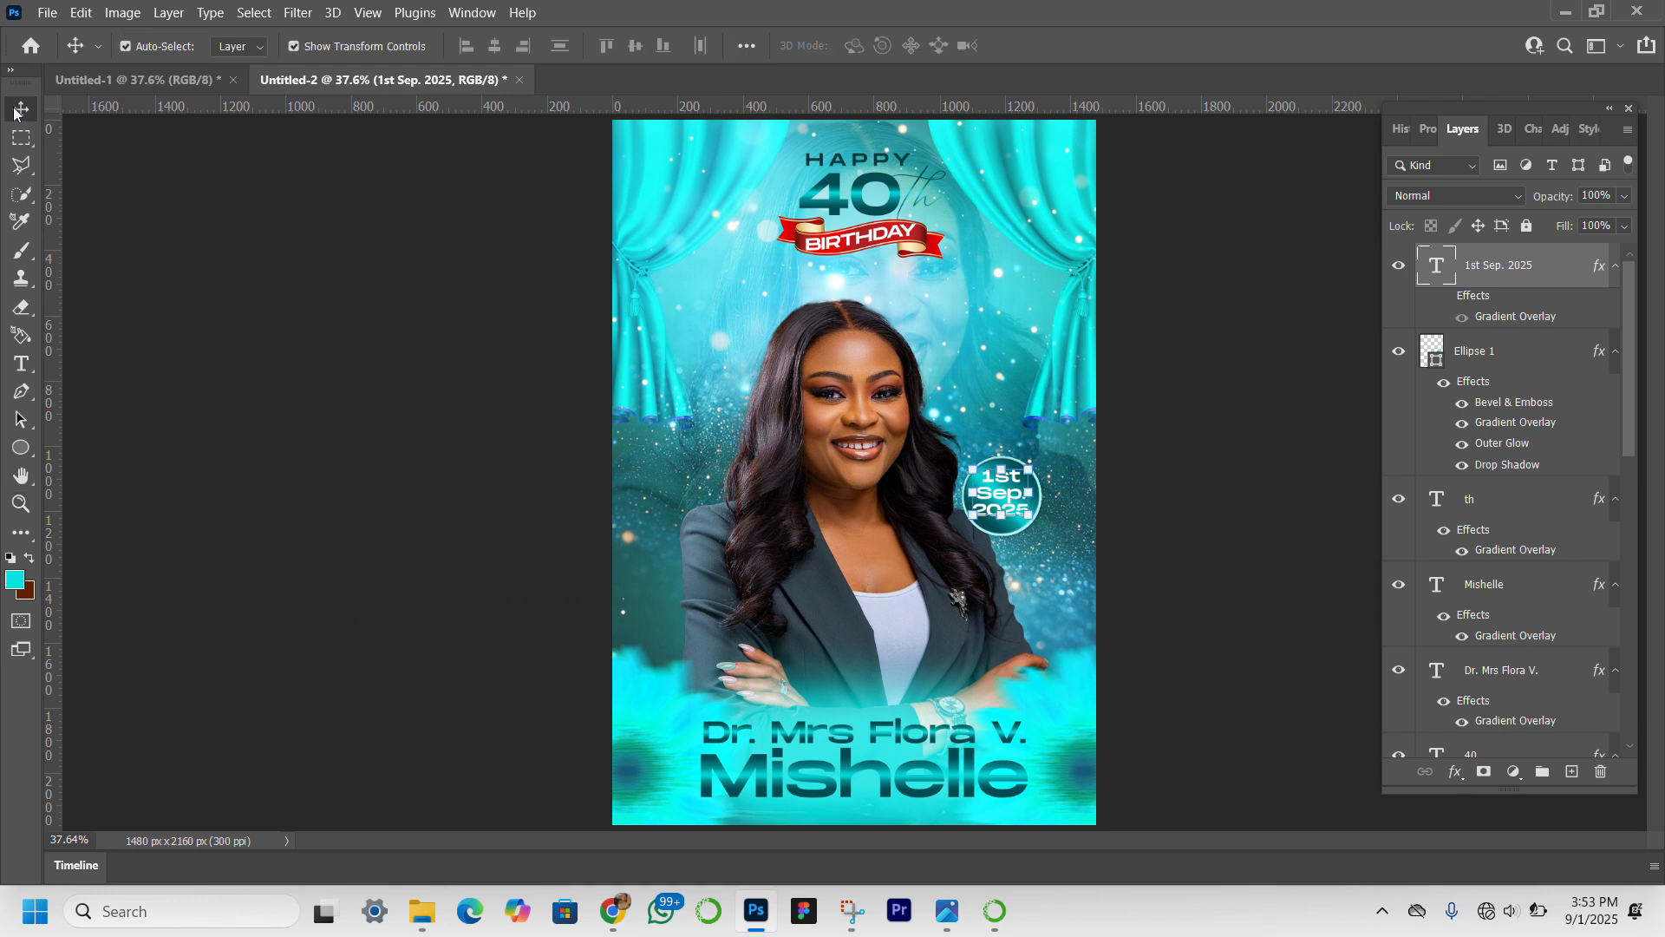
pyautogui.click(382, 575)
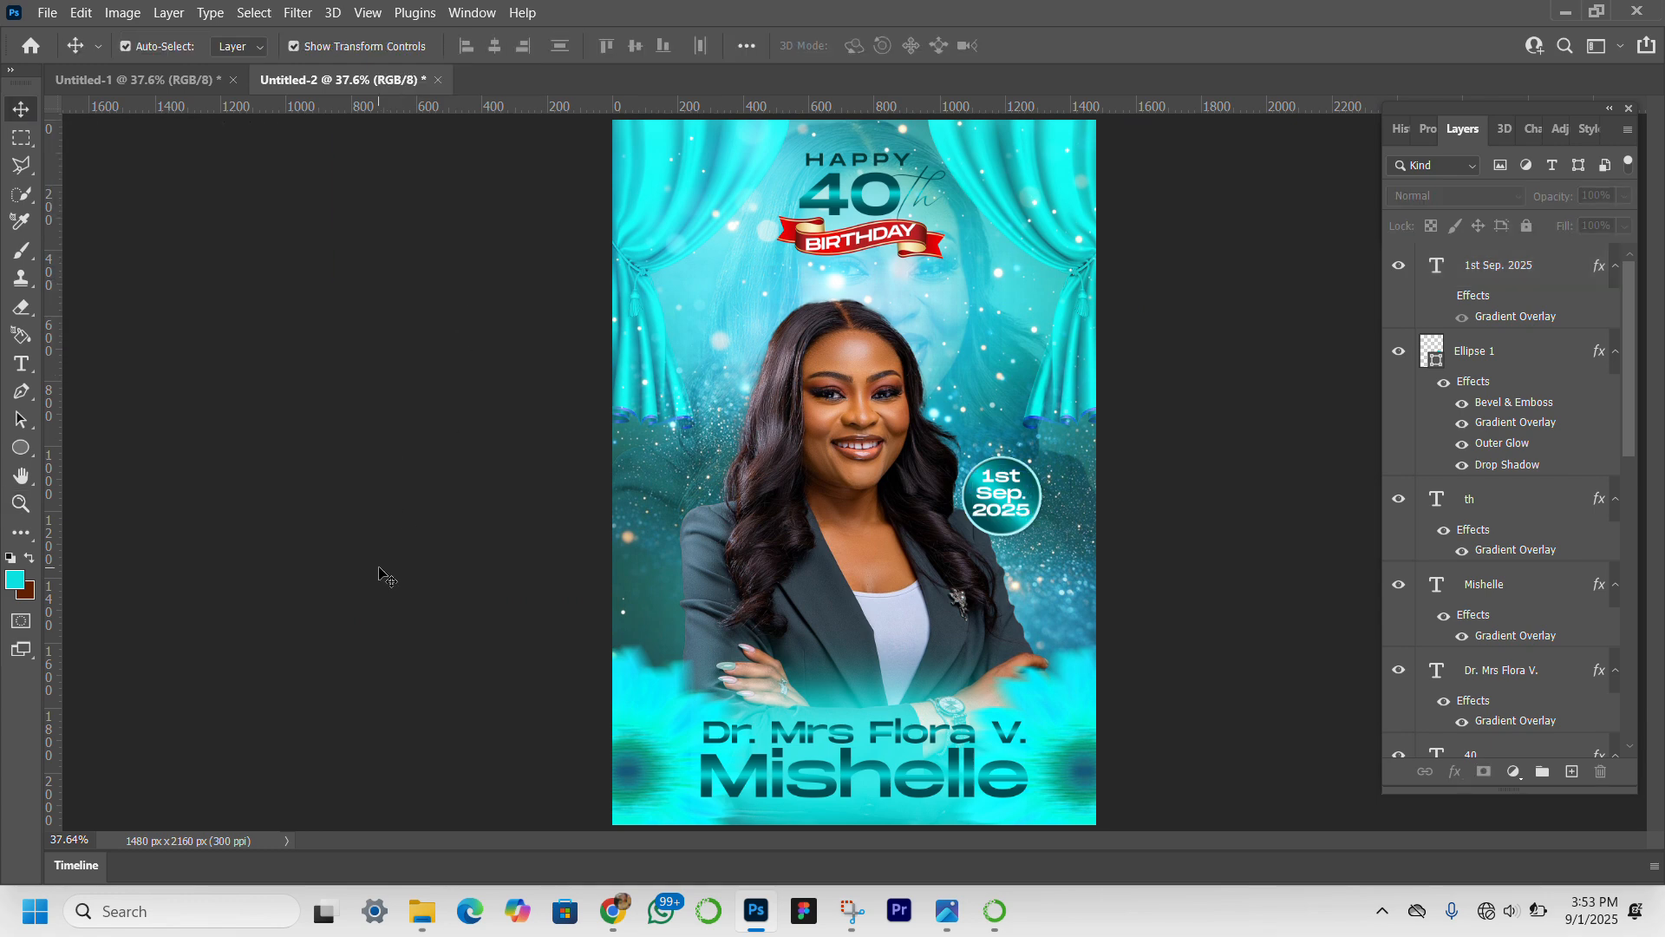
pyautogui.click(1023, 506)
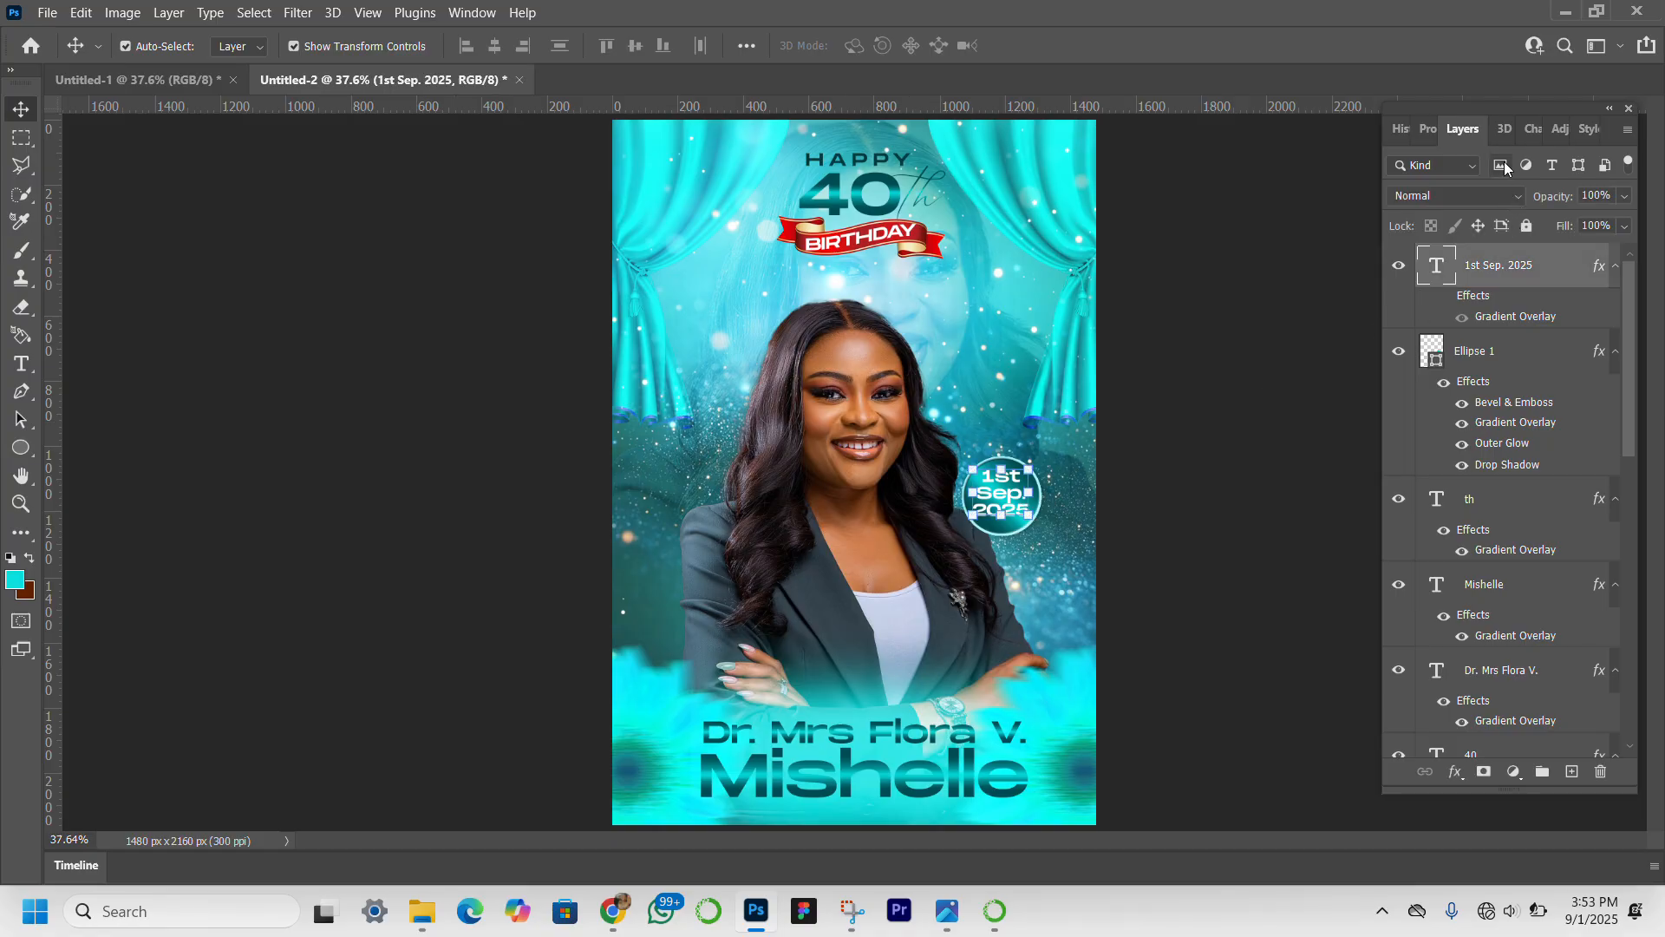
pyautogui.click(1429, 128)
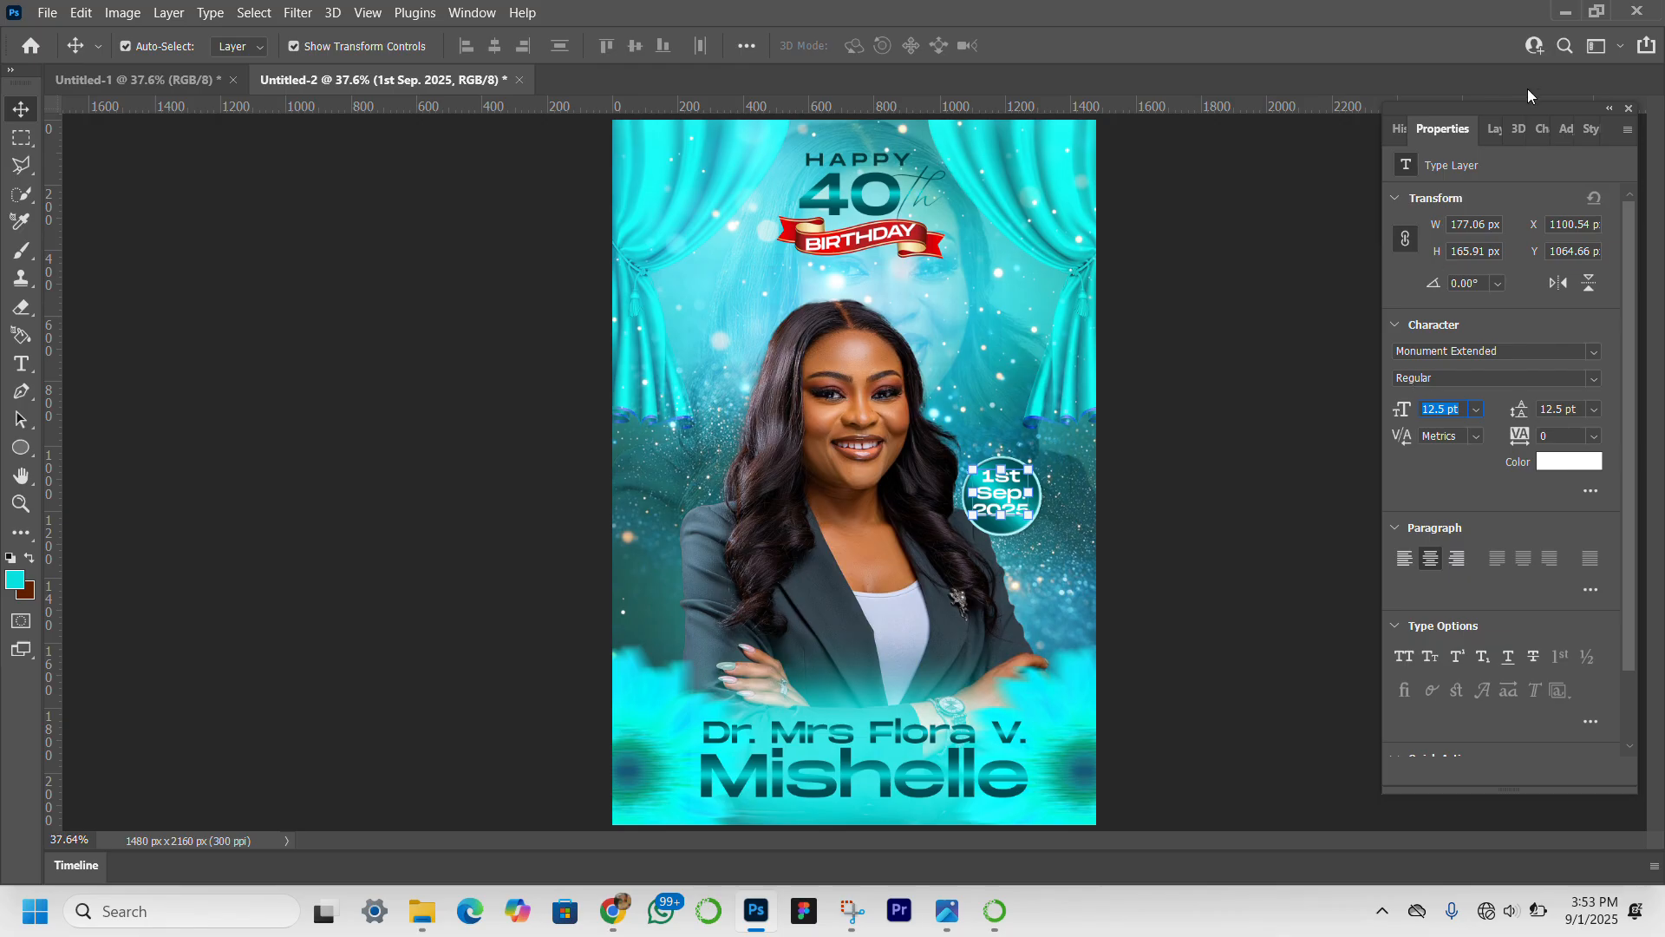
pyautogui.click(1493, 130)
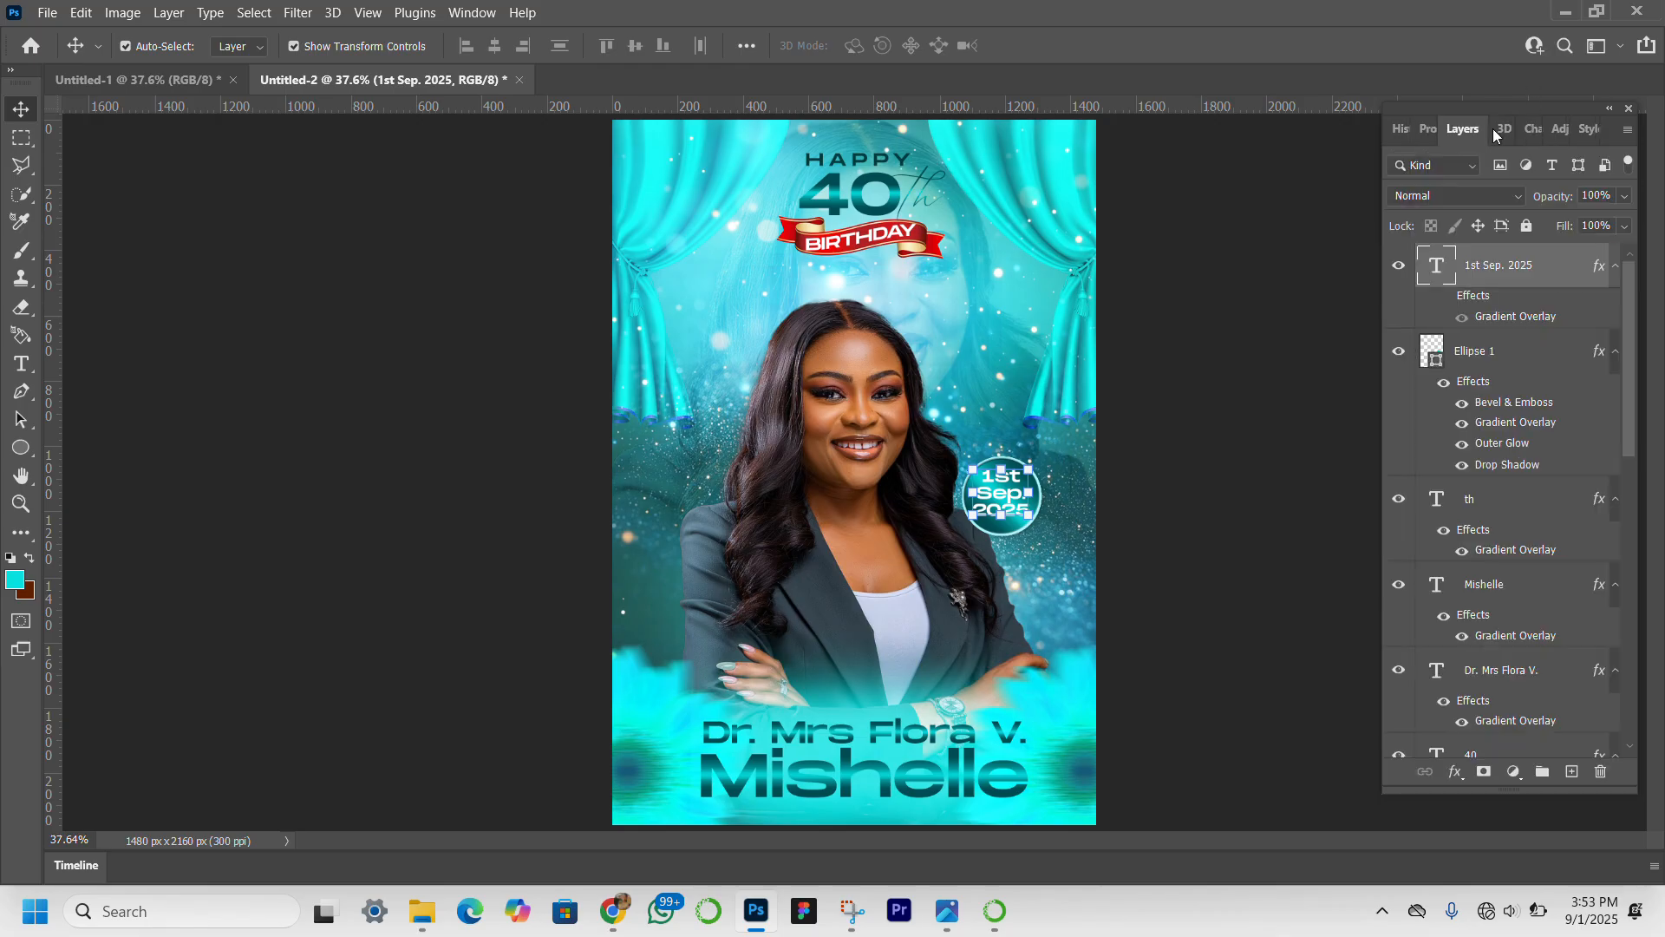
pyautogui.click(1506, 362)
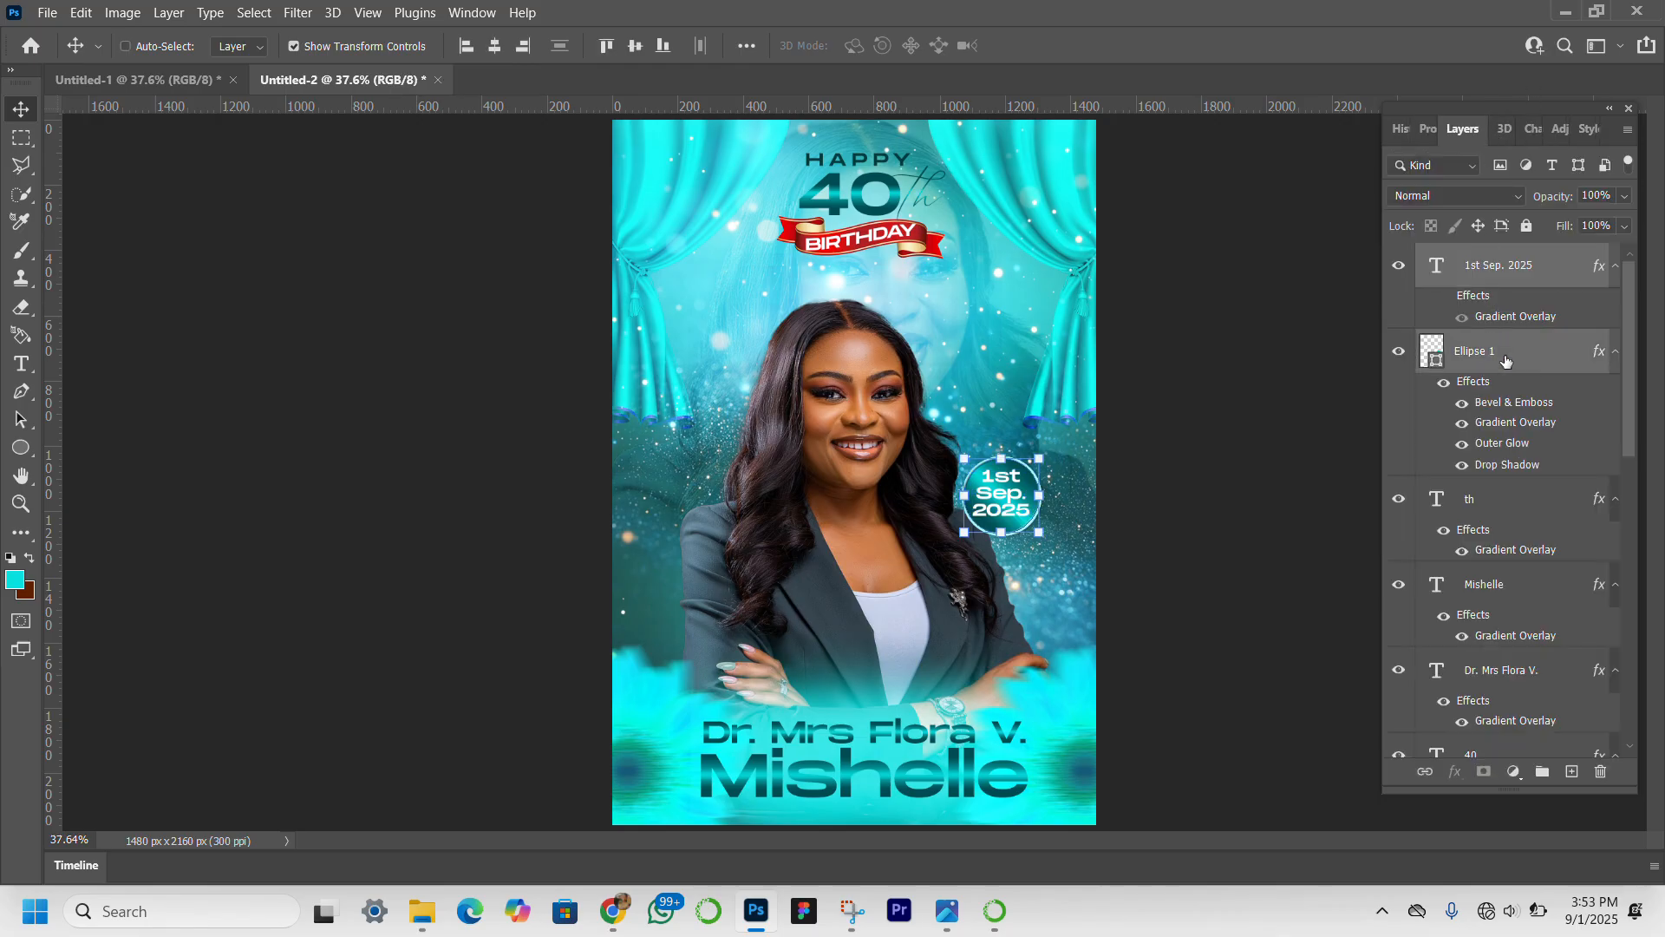
pyautogui.hotkey('ctrl', 't')
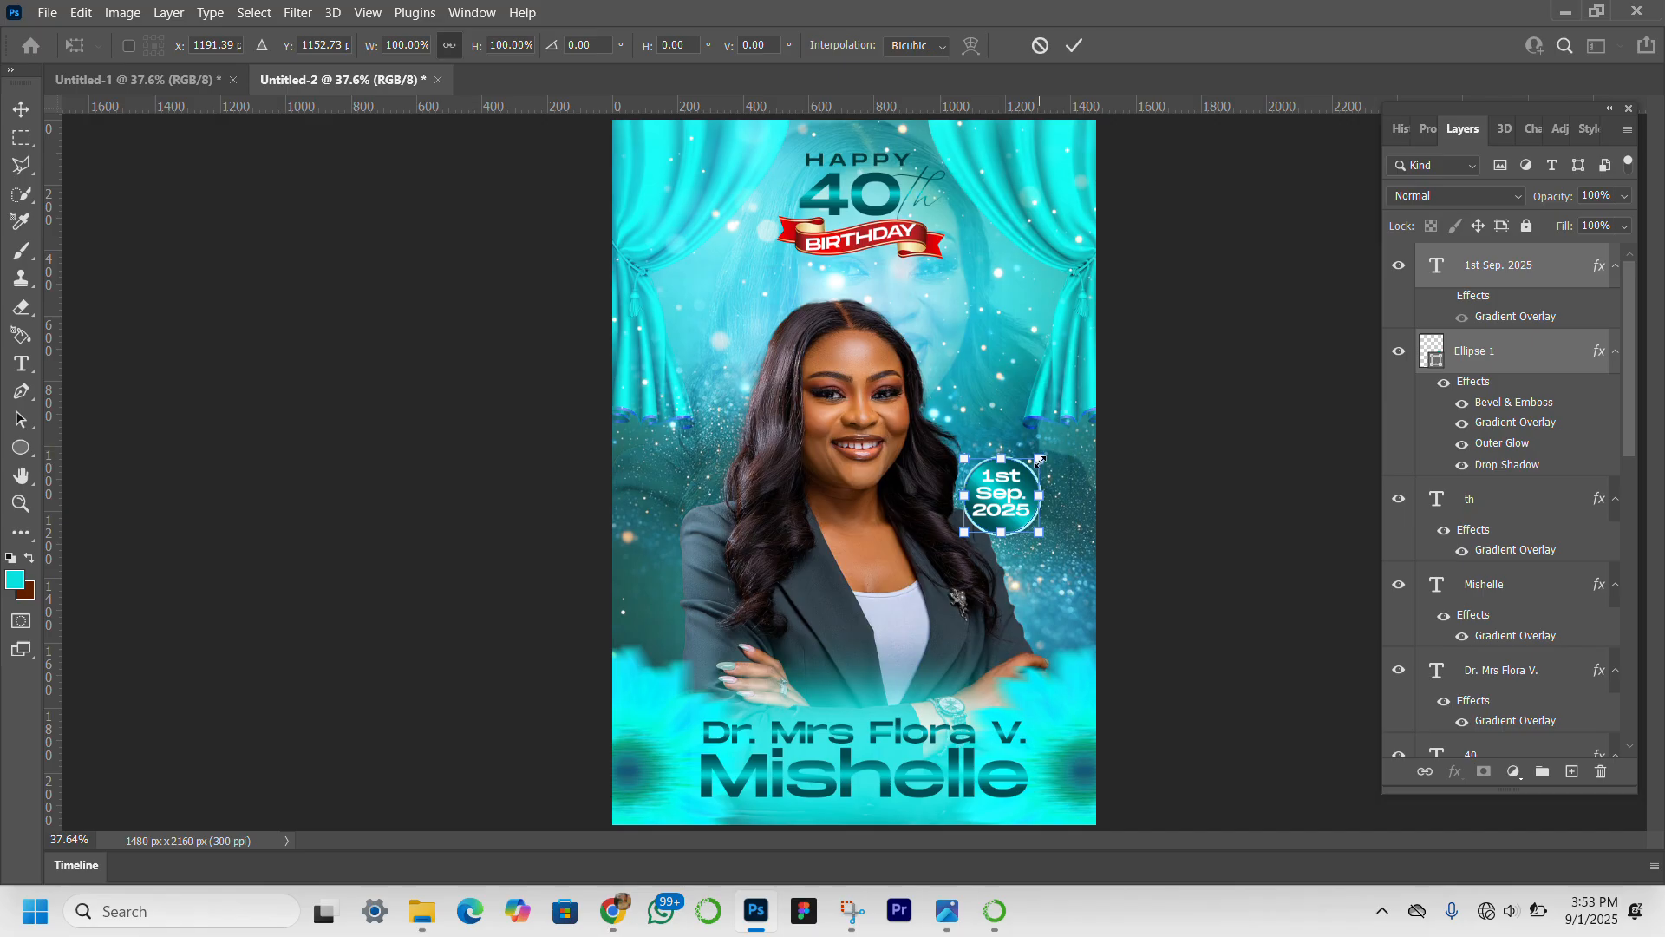
pyautogui.moveTo(1039, 460); pyautogui.dragTo(1029, 468)
pyautogui.press('Return')
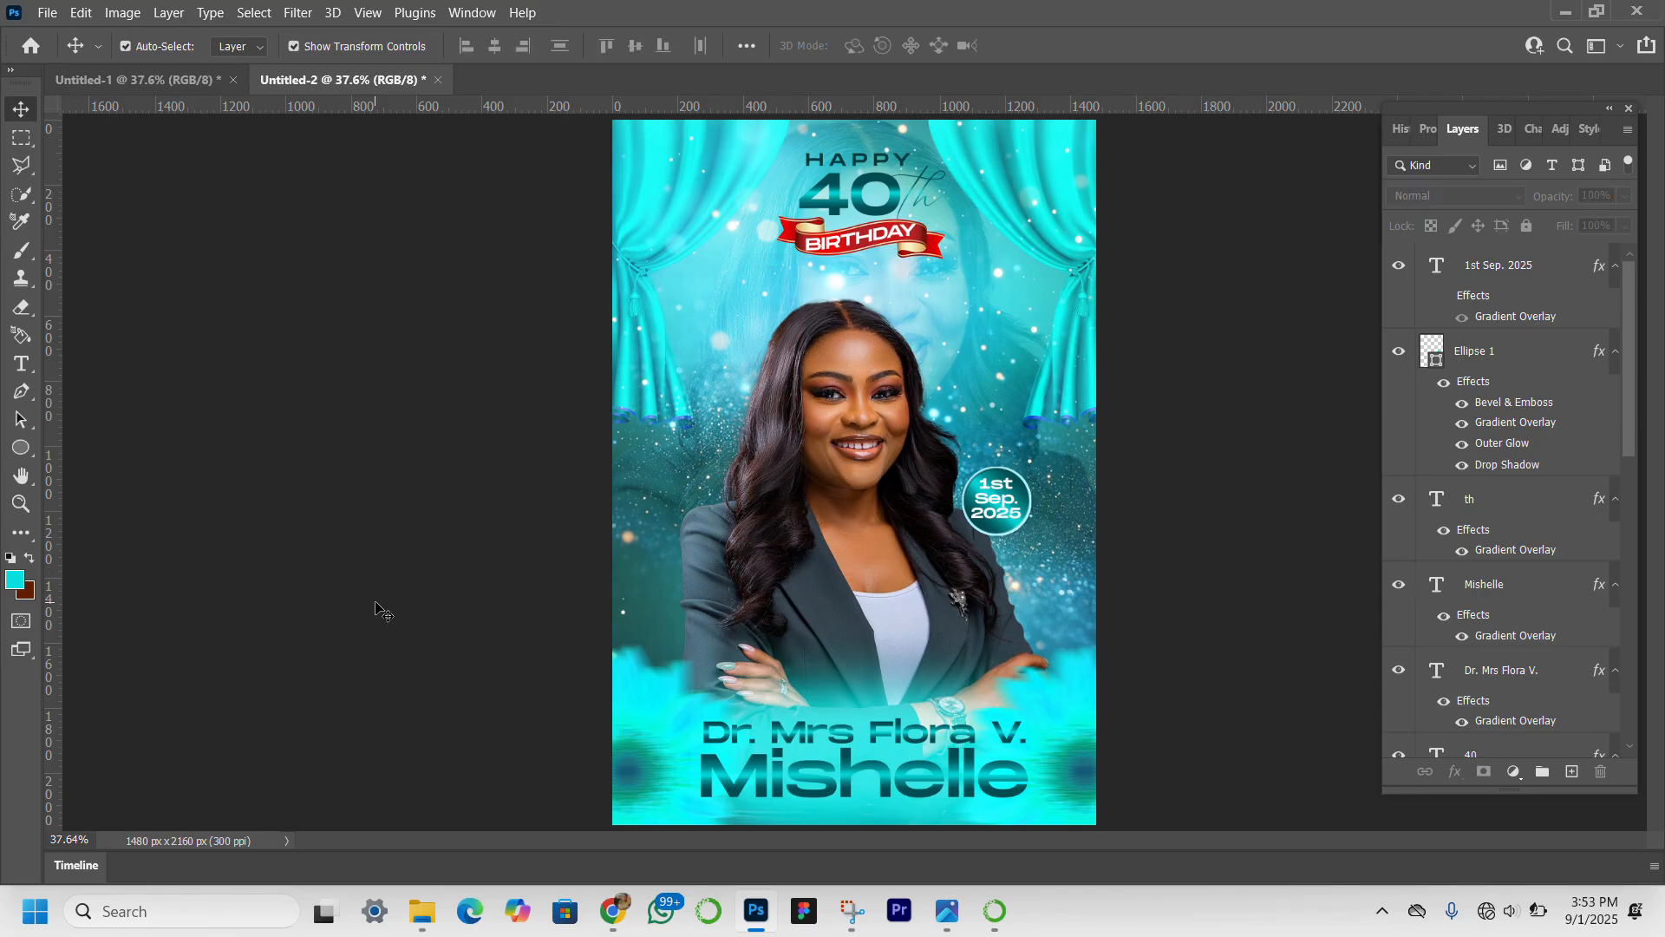
# Switch to File Explorer and open Notebook Mockup from the smokins_notebook_mockup folder in Downloads.
pyautogui.click(416, 928)
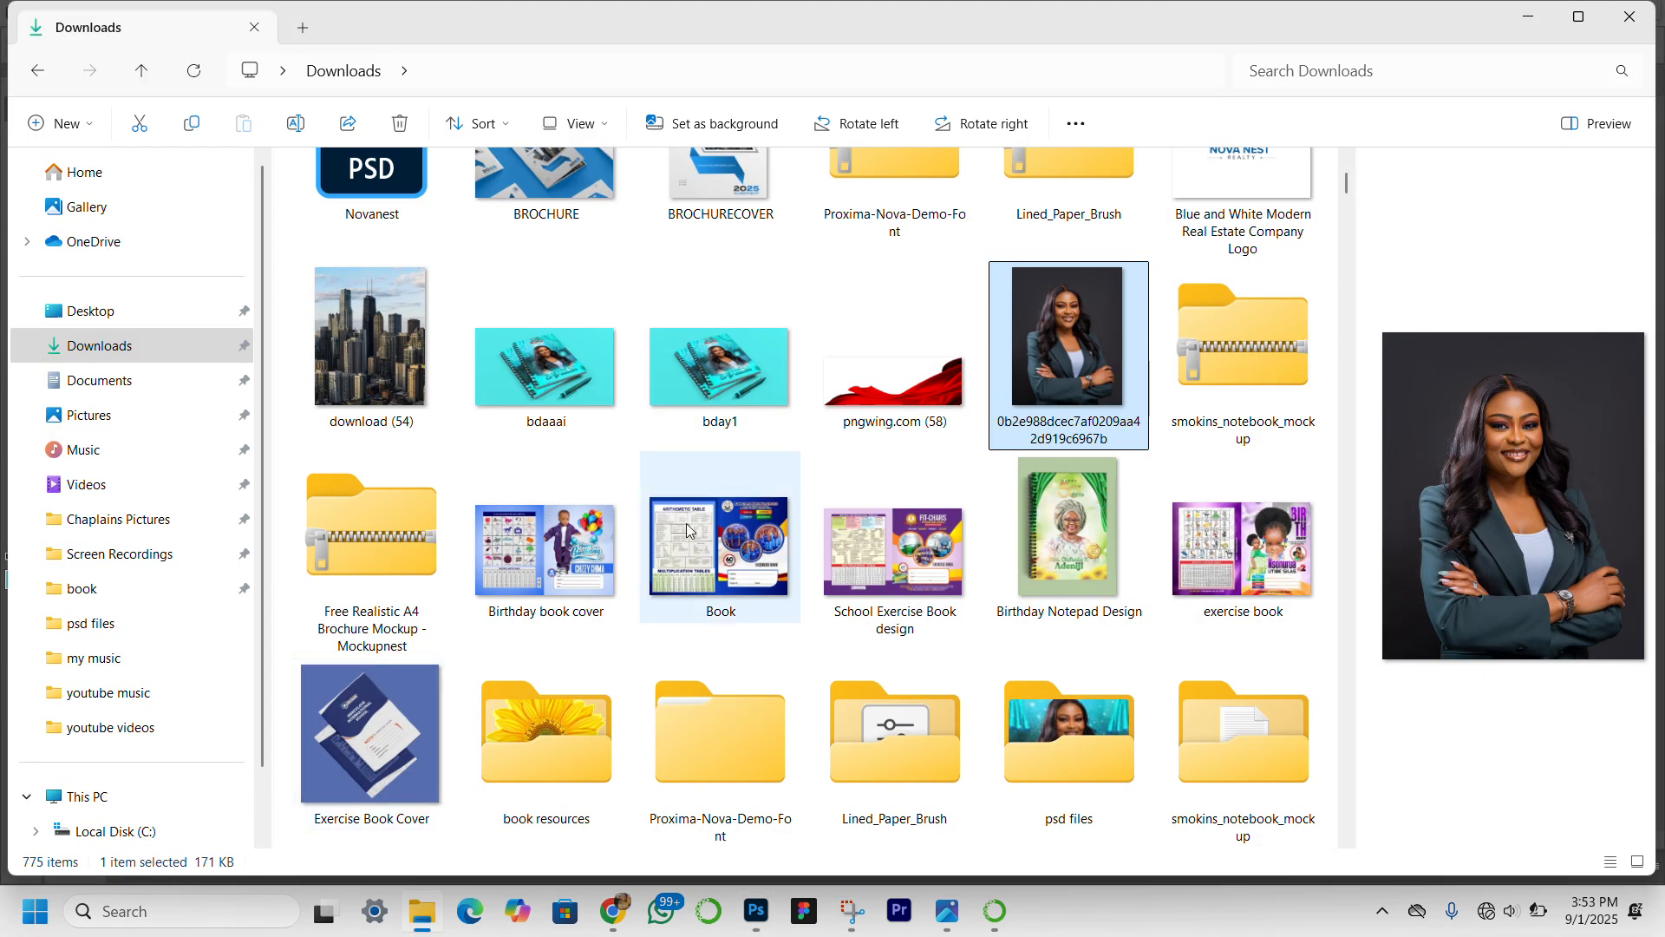
pyautogui.scroll(1, 846, 448)
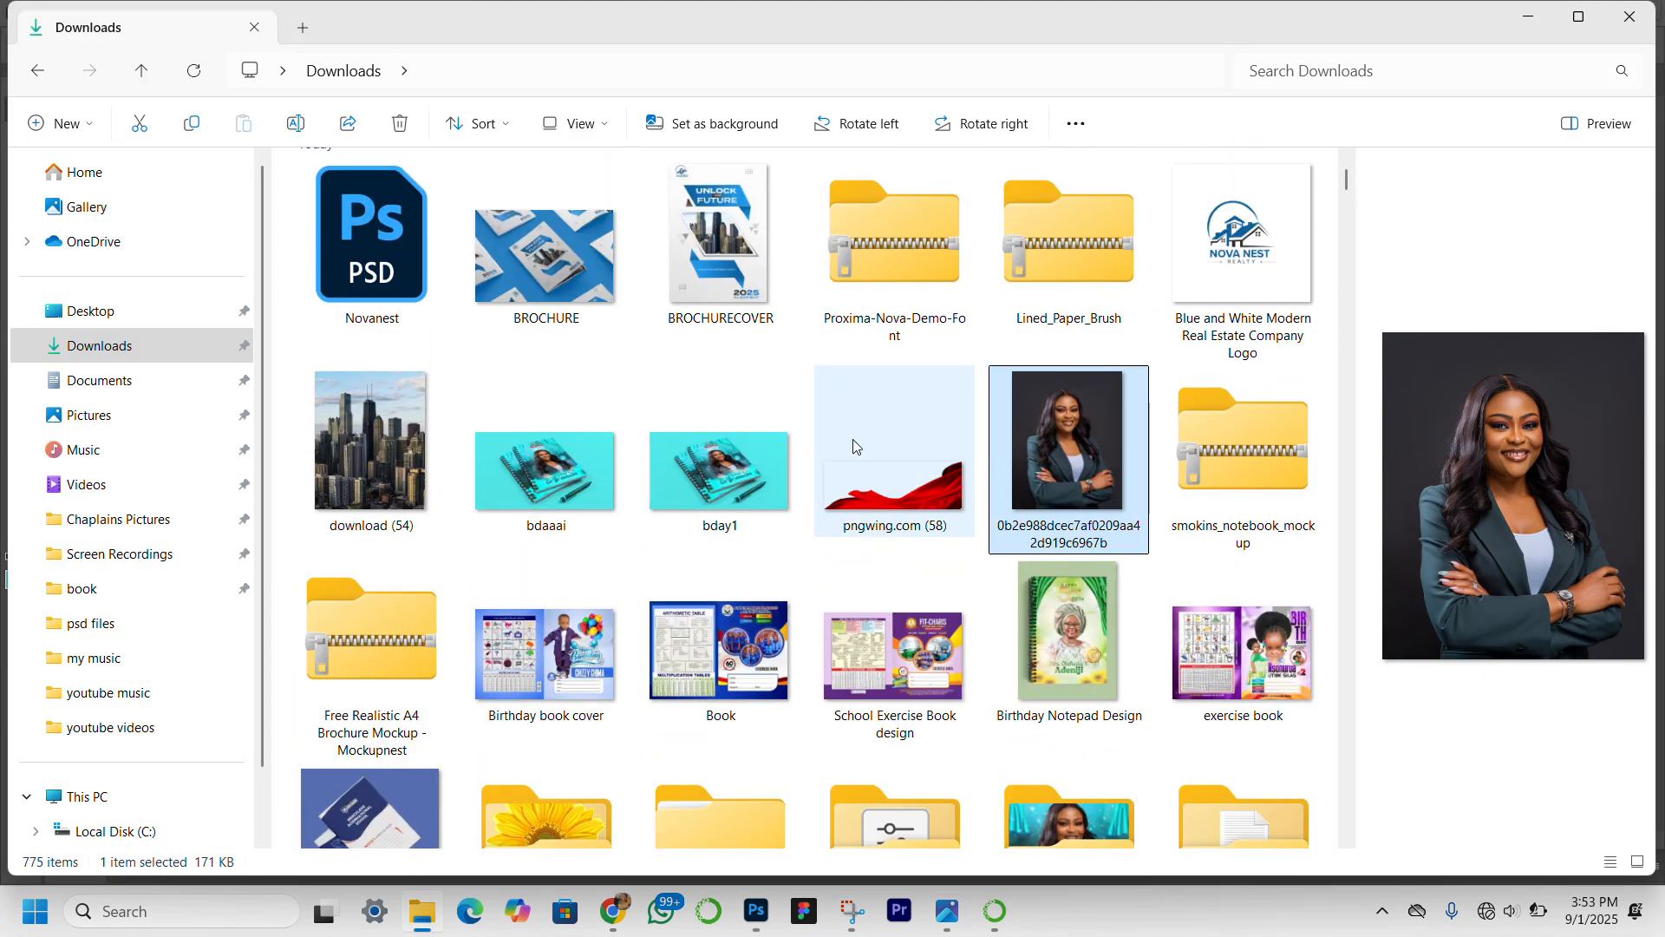
pyautogui.scroll(1, 958, 555)
pyautogui.scroll(-4, 958, 555)
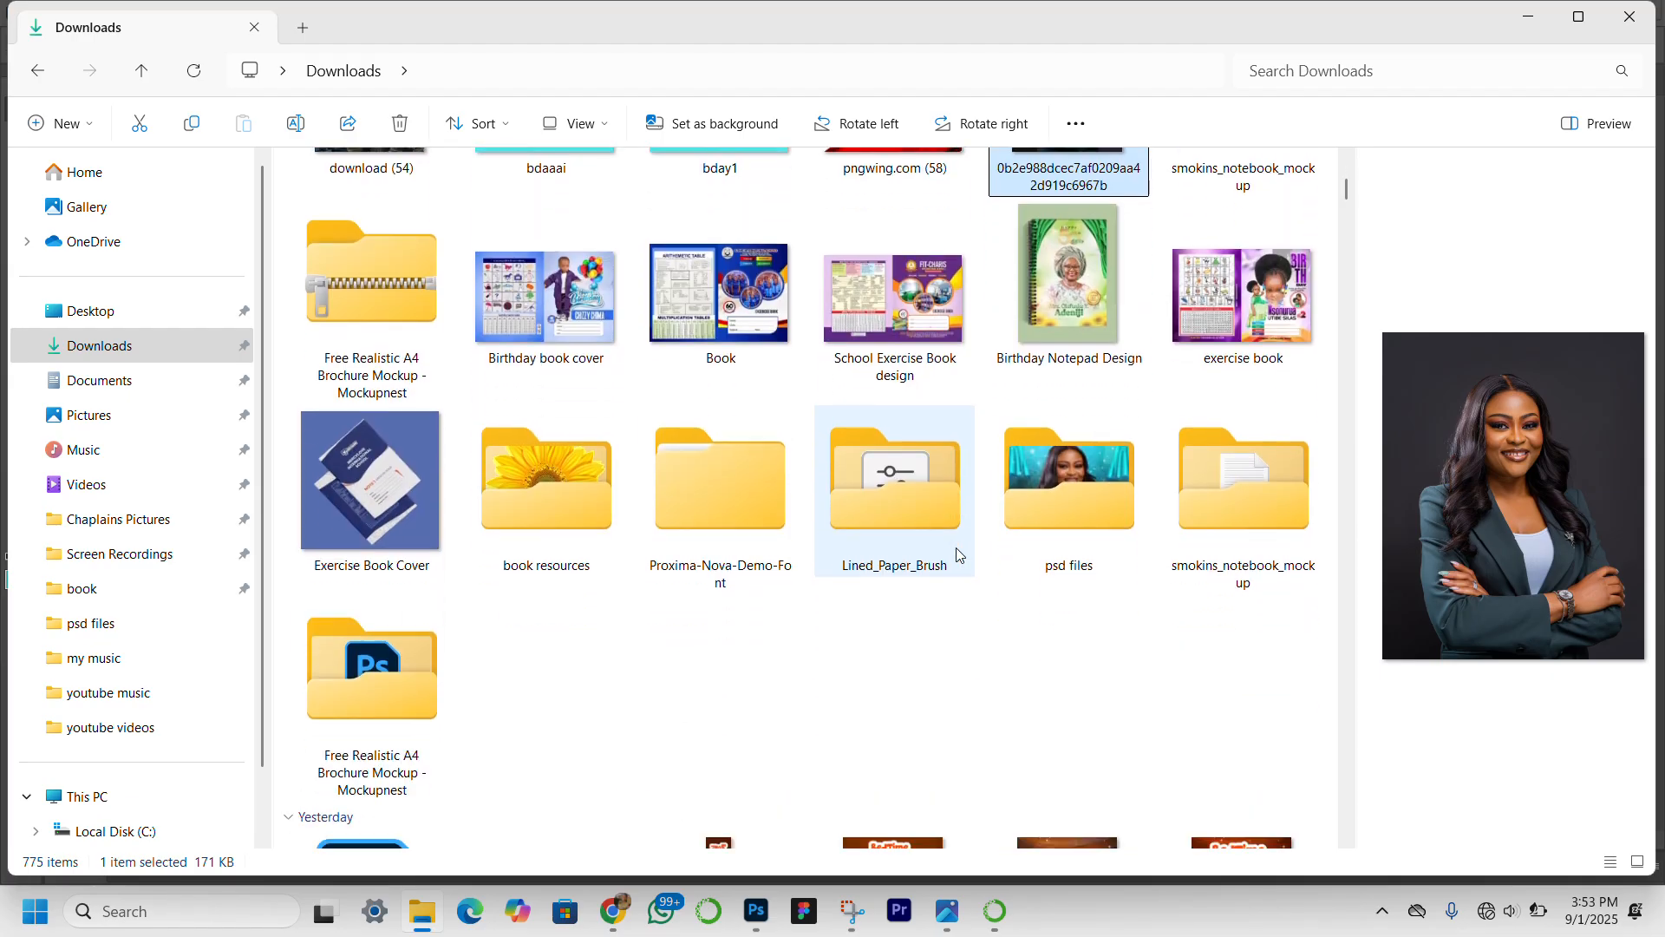
pyautogui.doubleClick(1224, 471)
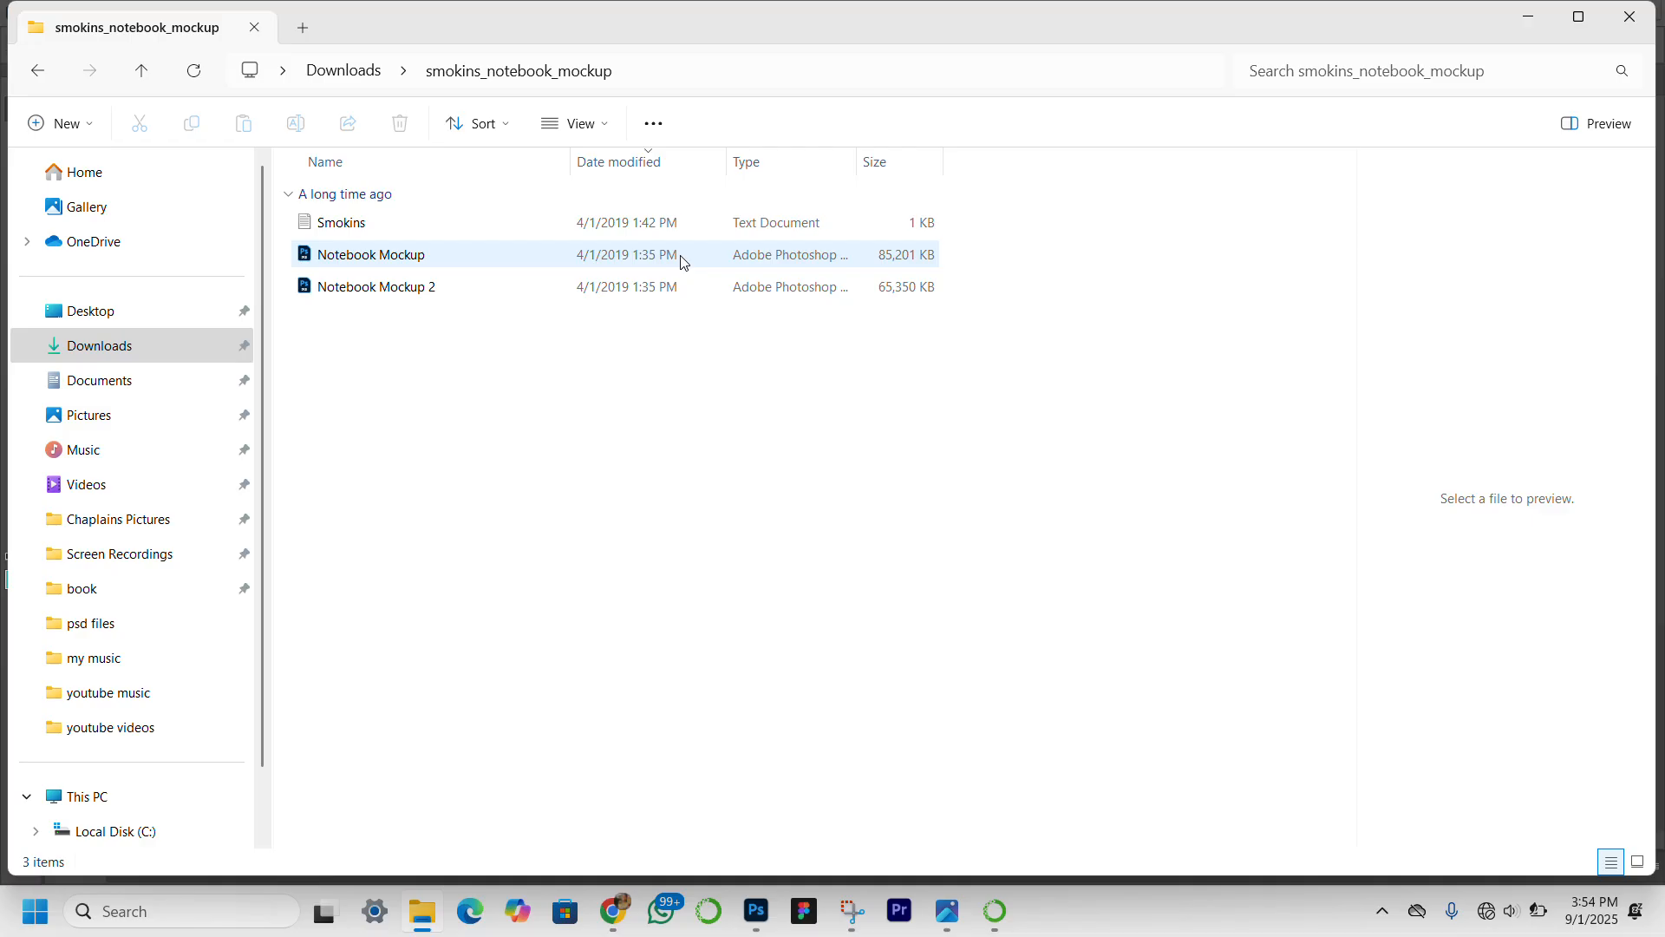
pyautogui.doubleClick(682, 258)
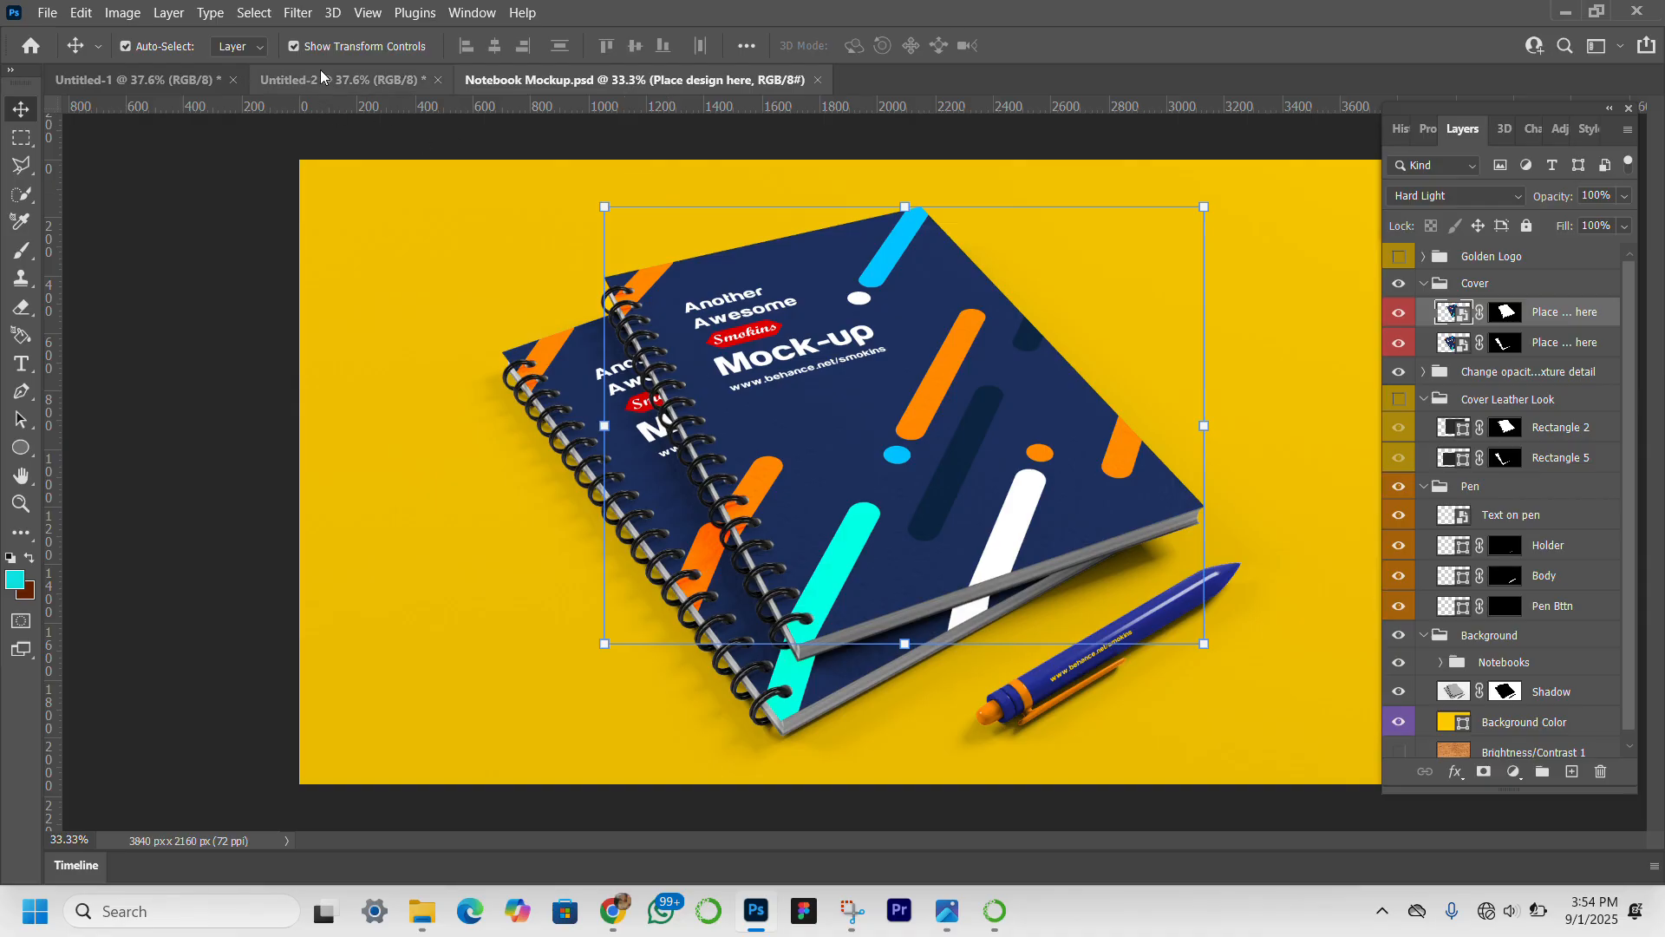
# Save the Untitled-2 birthday cover to Downloads as a JPEG named birthday40th, at maximum quality 12 with the Progressive format.
pyautogui.click(338, 88)
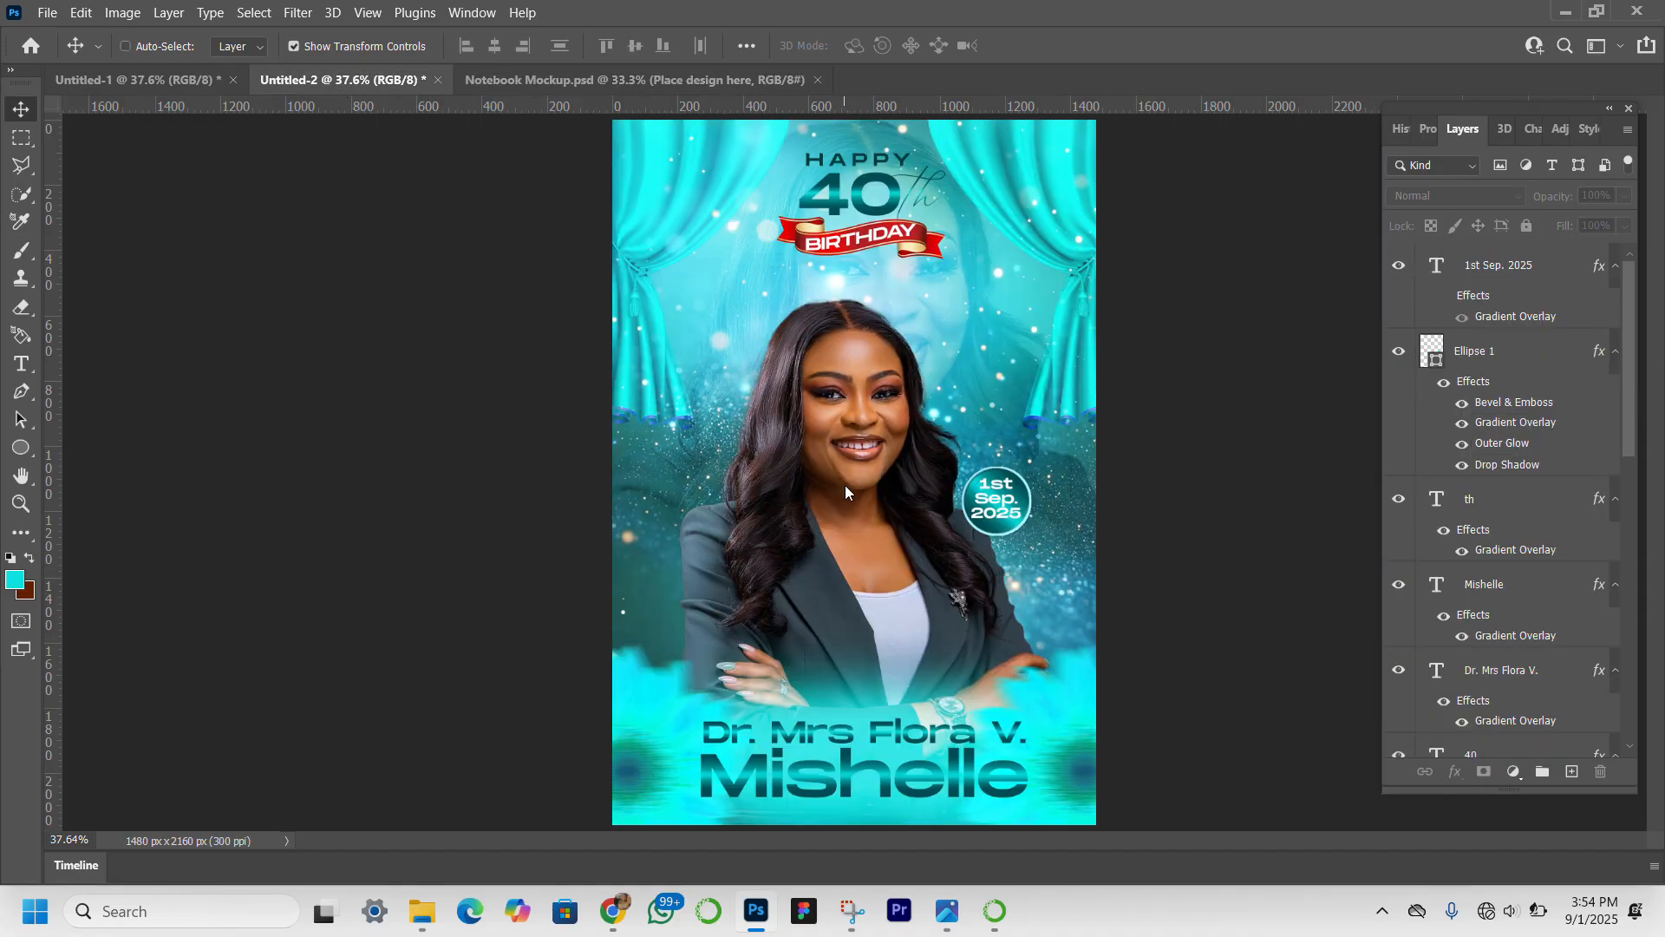
pyautogui.hotkey('ctrl', 's')
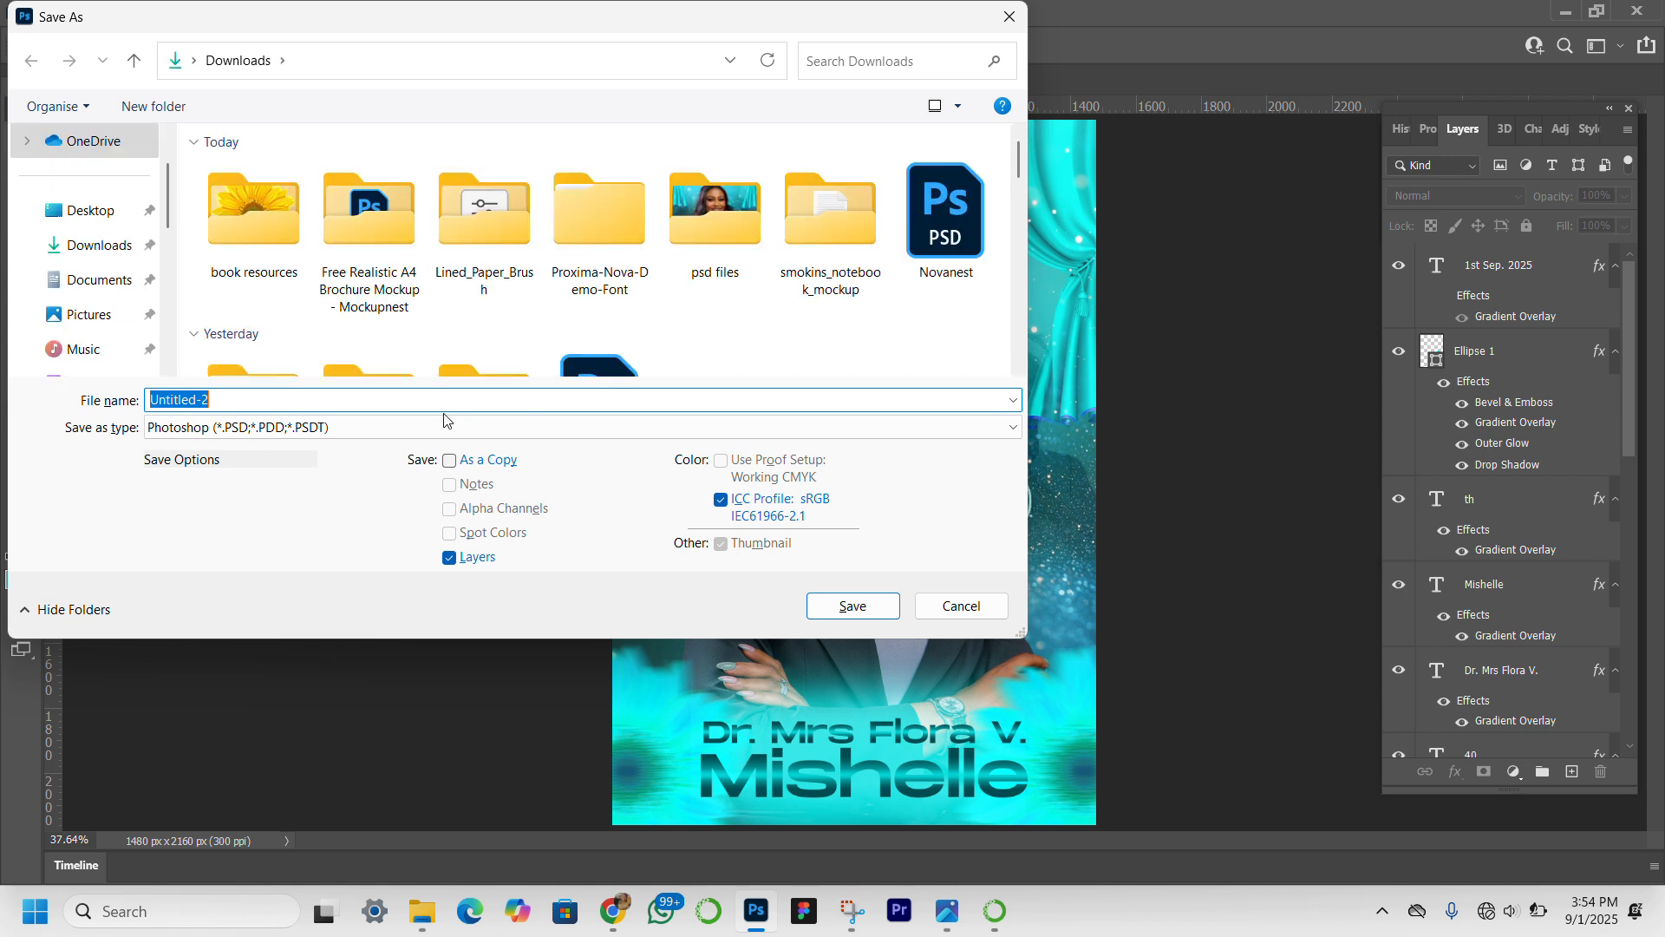
pyautogui.write('birthday')
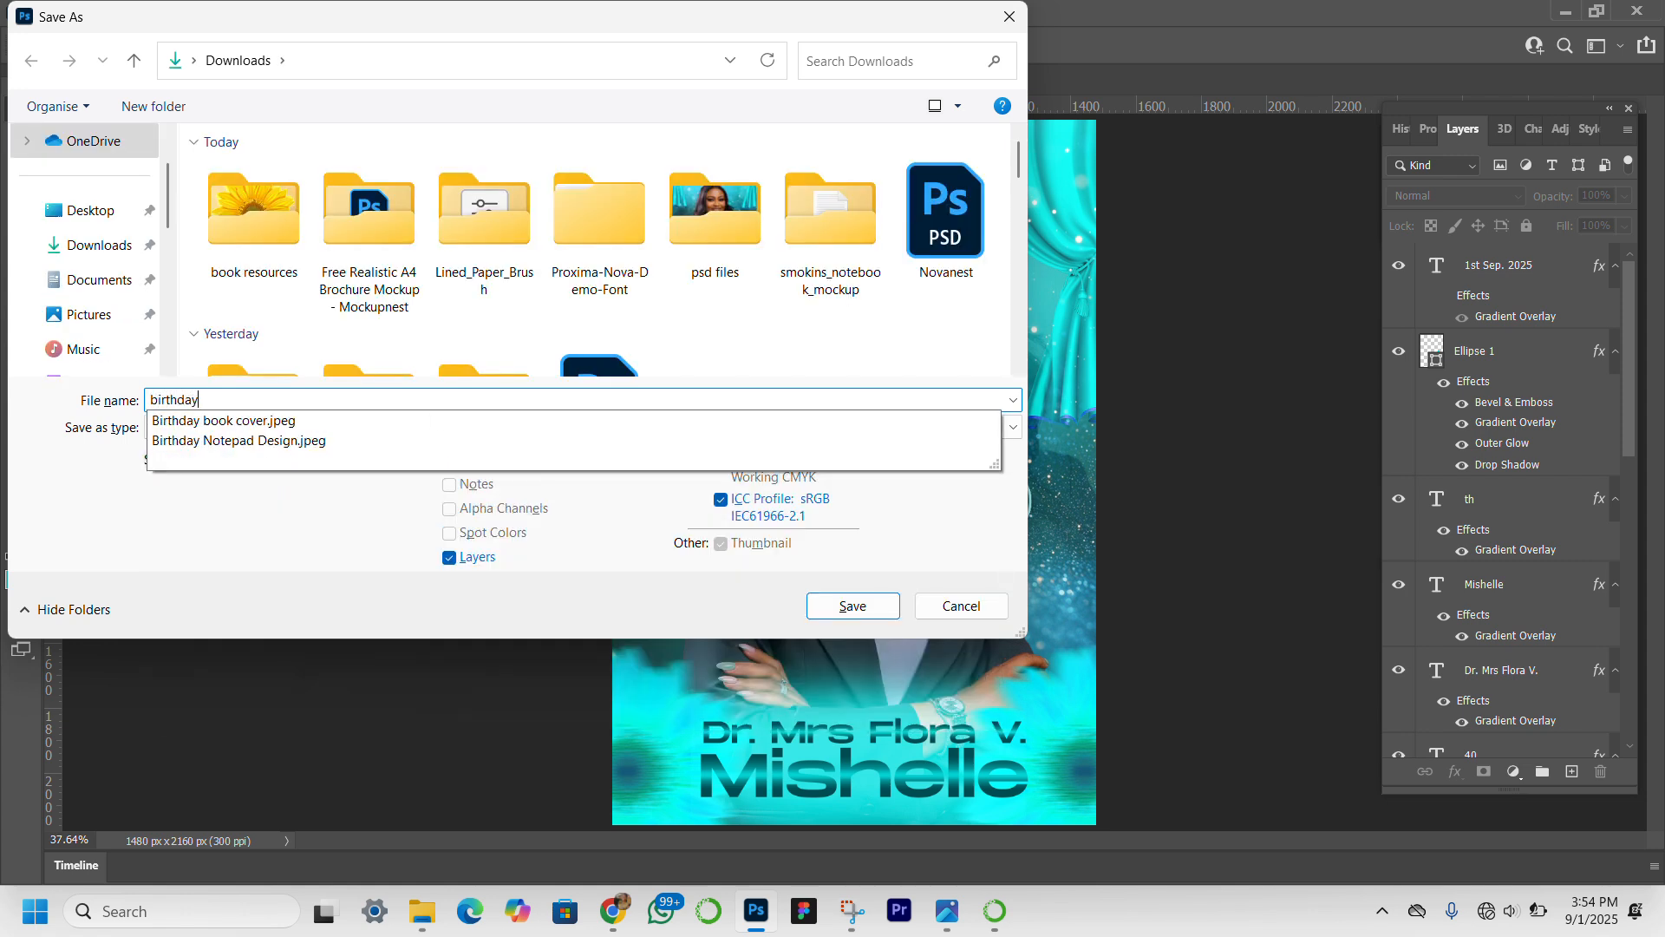
pyautogui.write('40th')
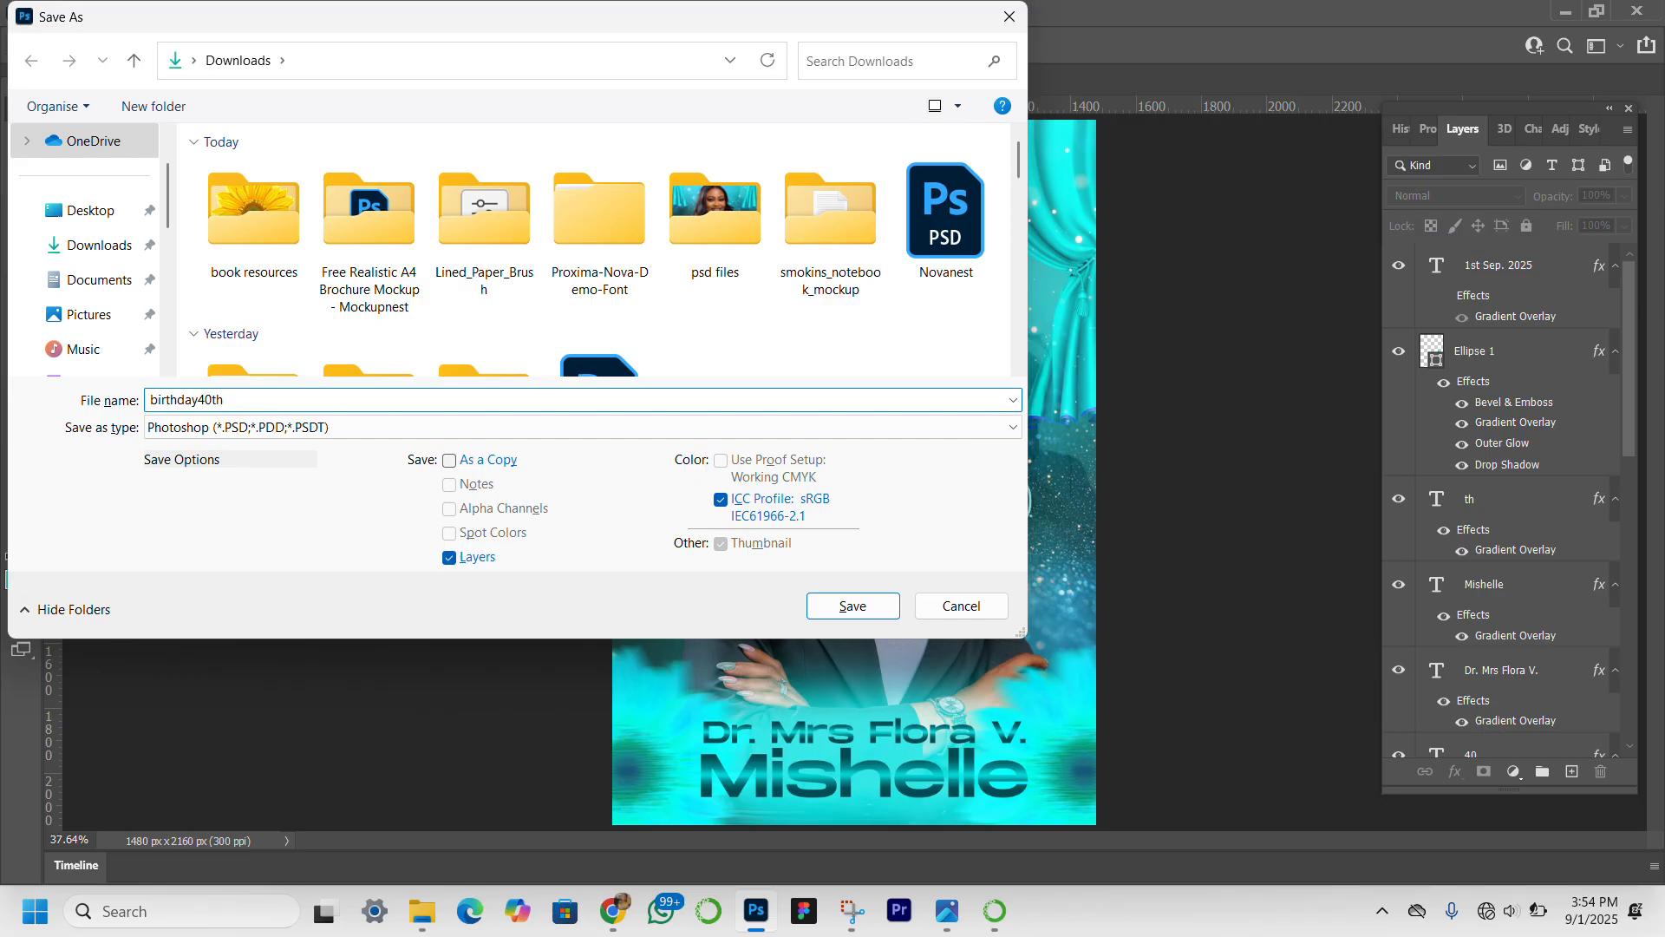
pyautogui.click(447, 427)
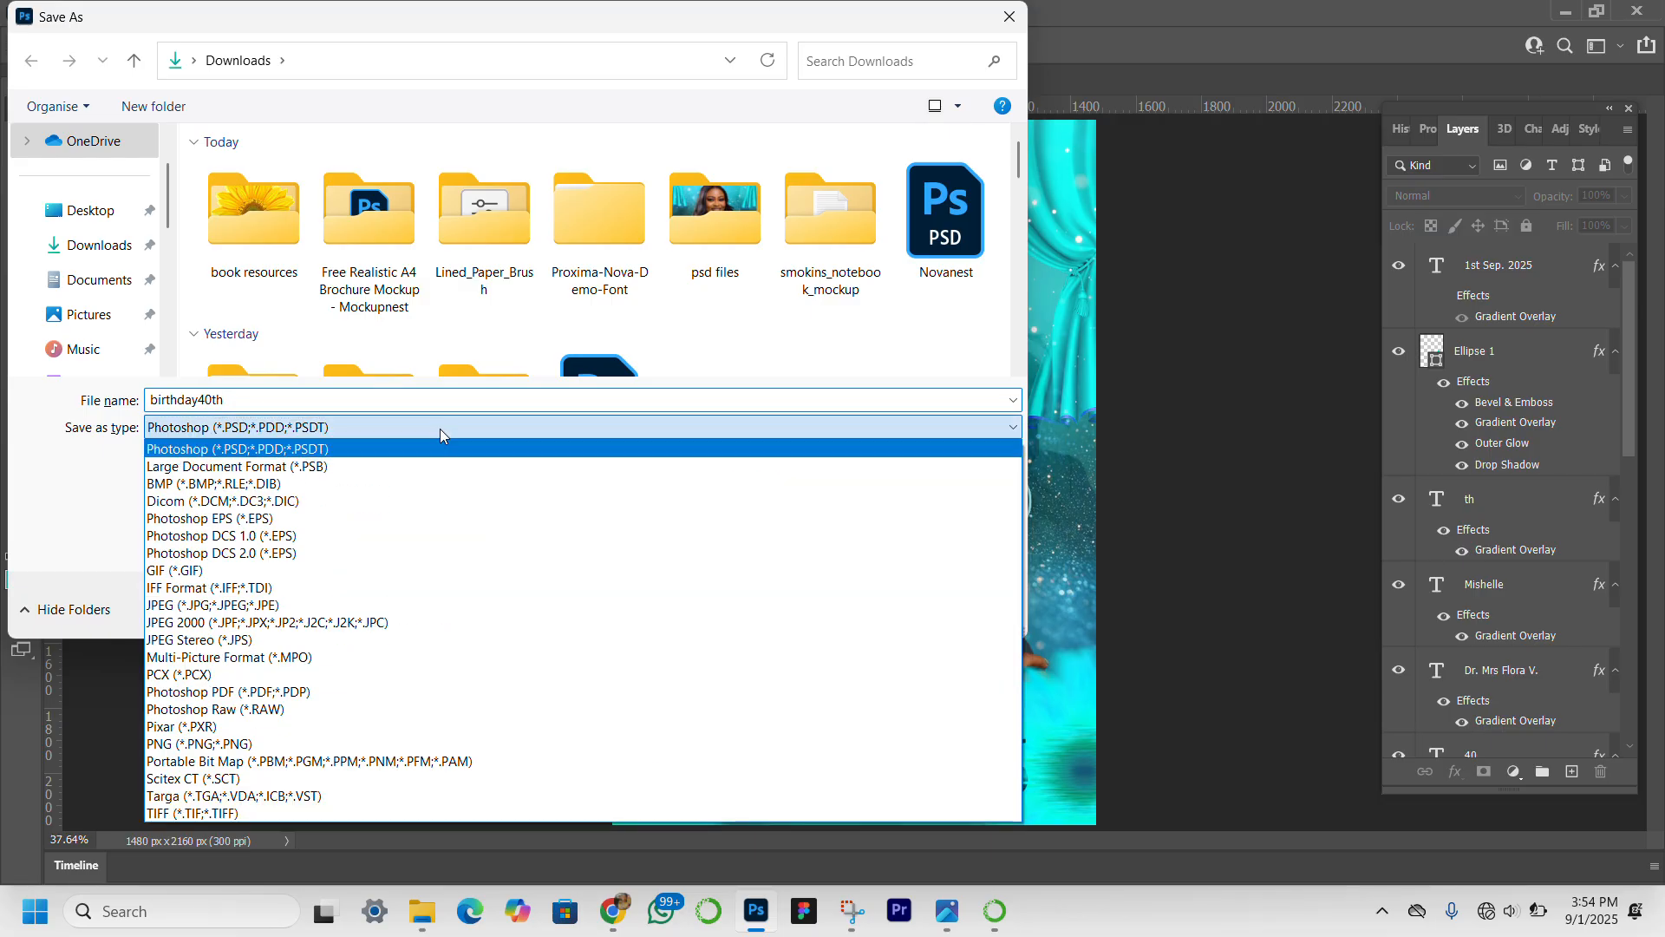
pyautogui.click(304, 606)
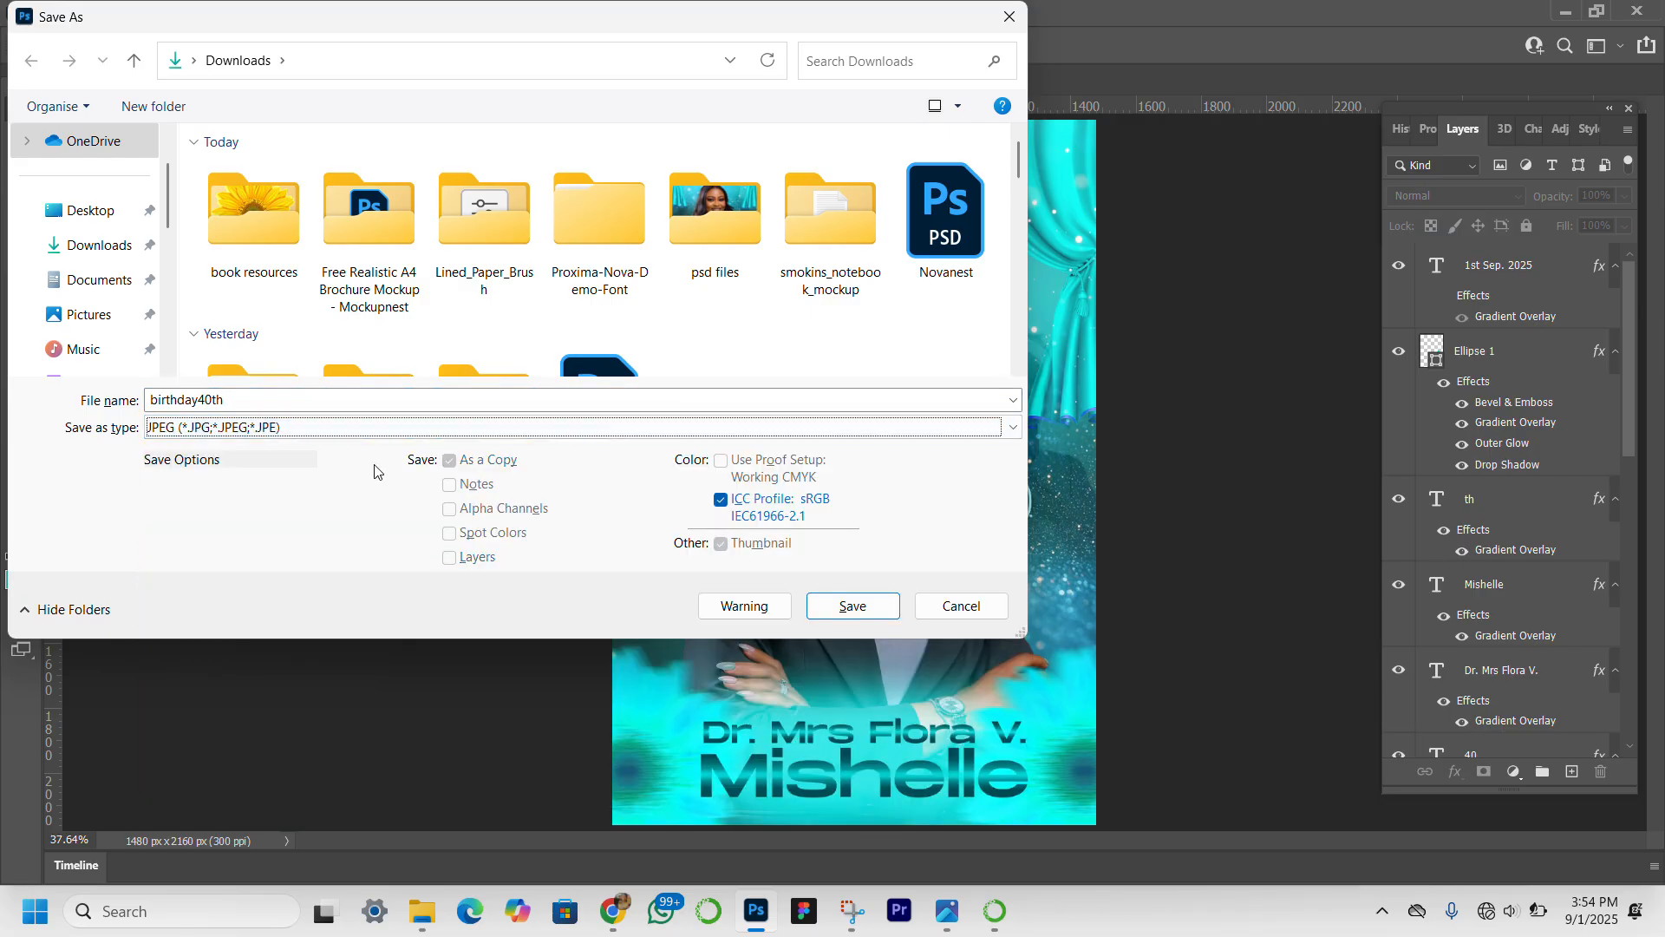
pyautogui.click(854, 606)
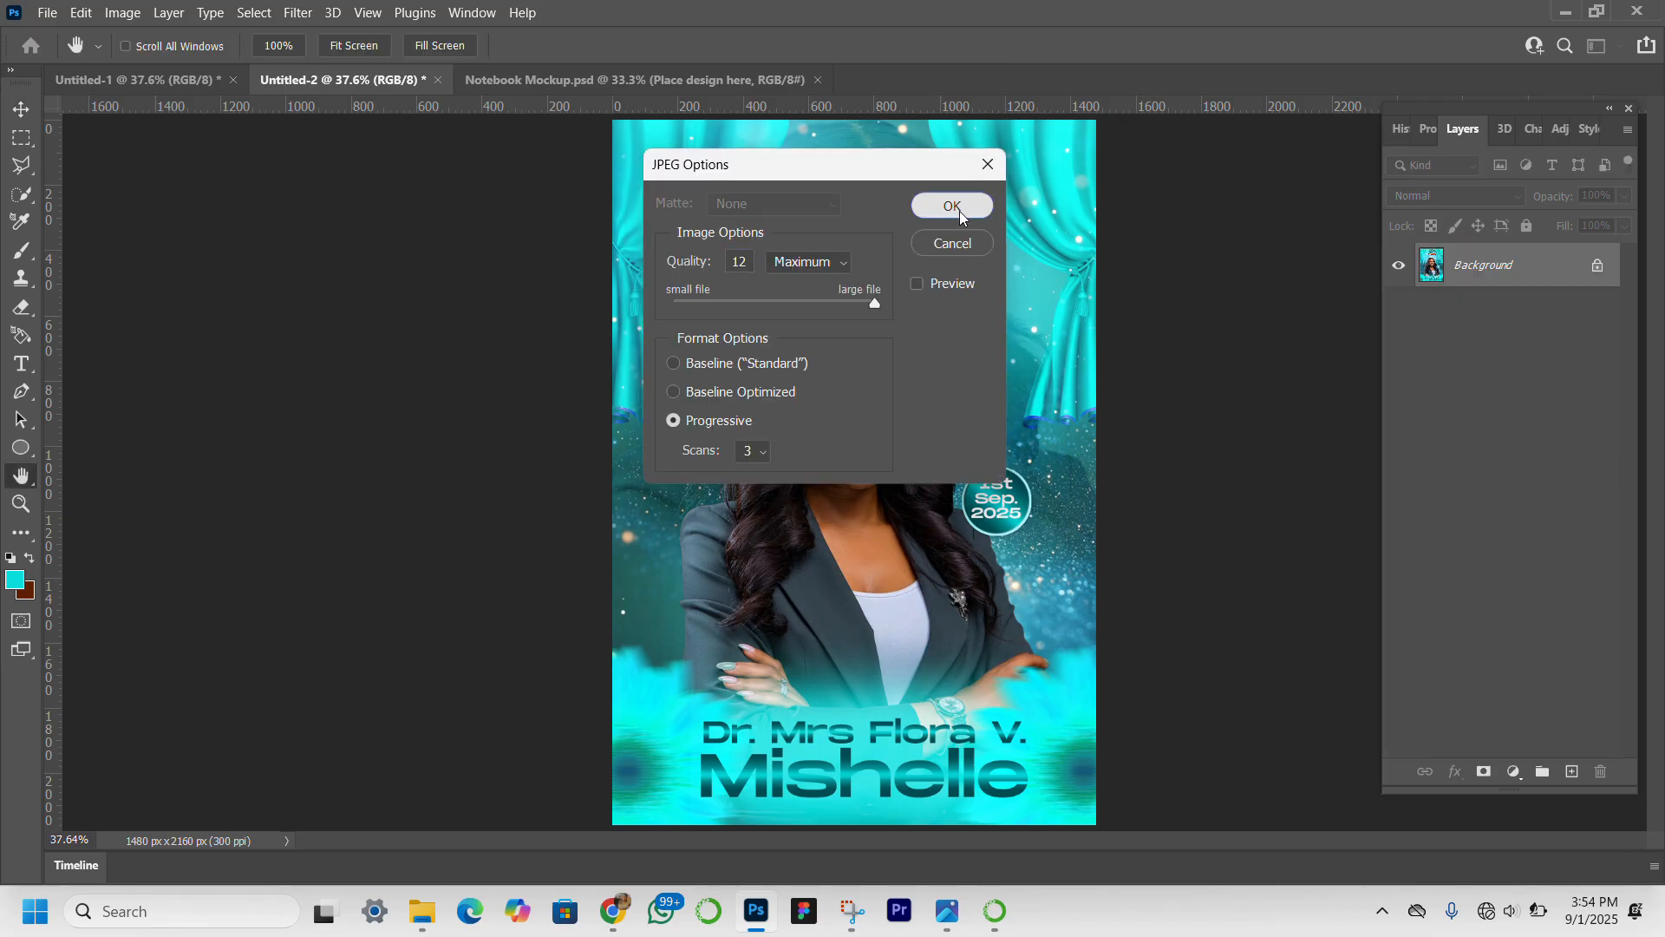
pyautogui.click(962, 215)
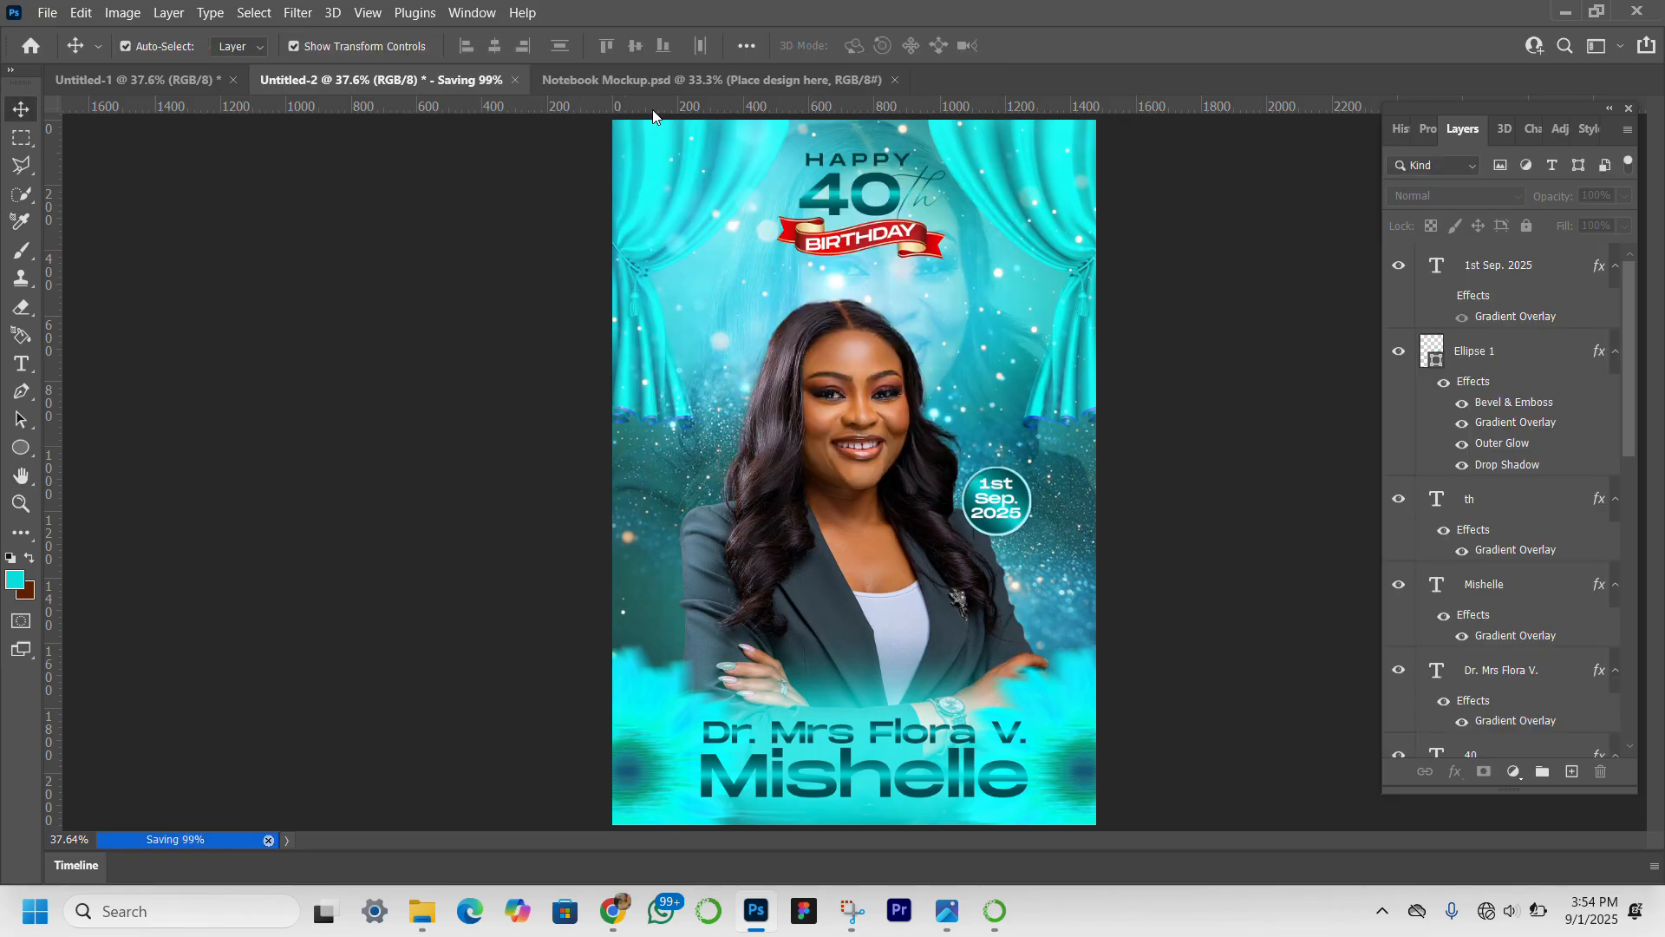
# Open the first cover smart object of the notebook mockup and place the birthday40th image from Downloads into it.
pyautogui.click(657, 84)
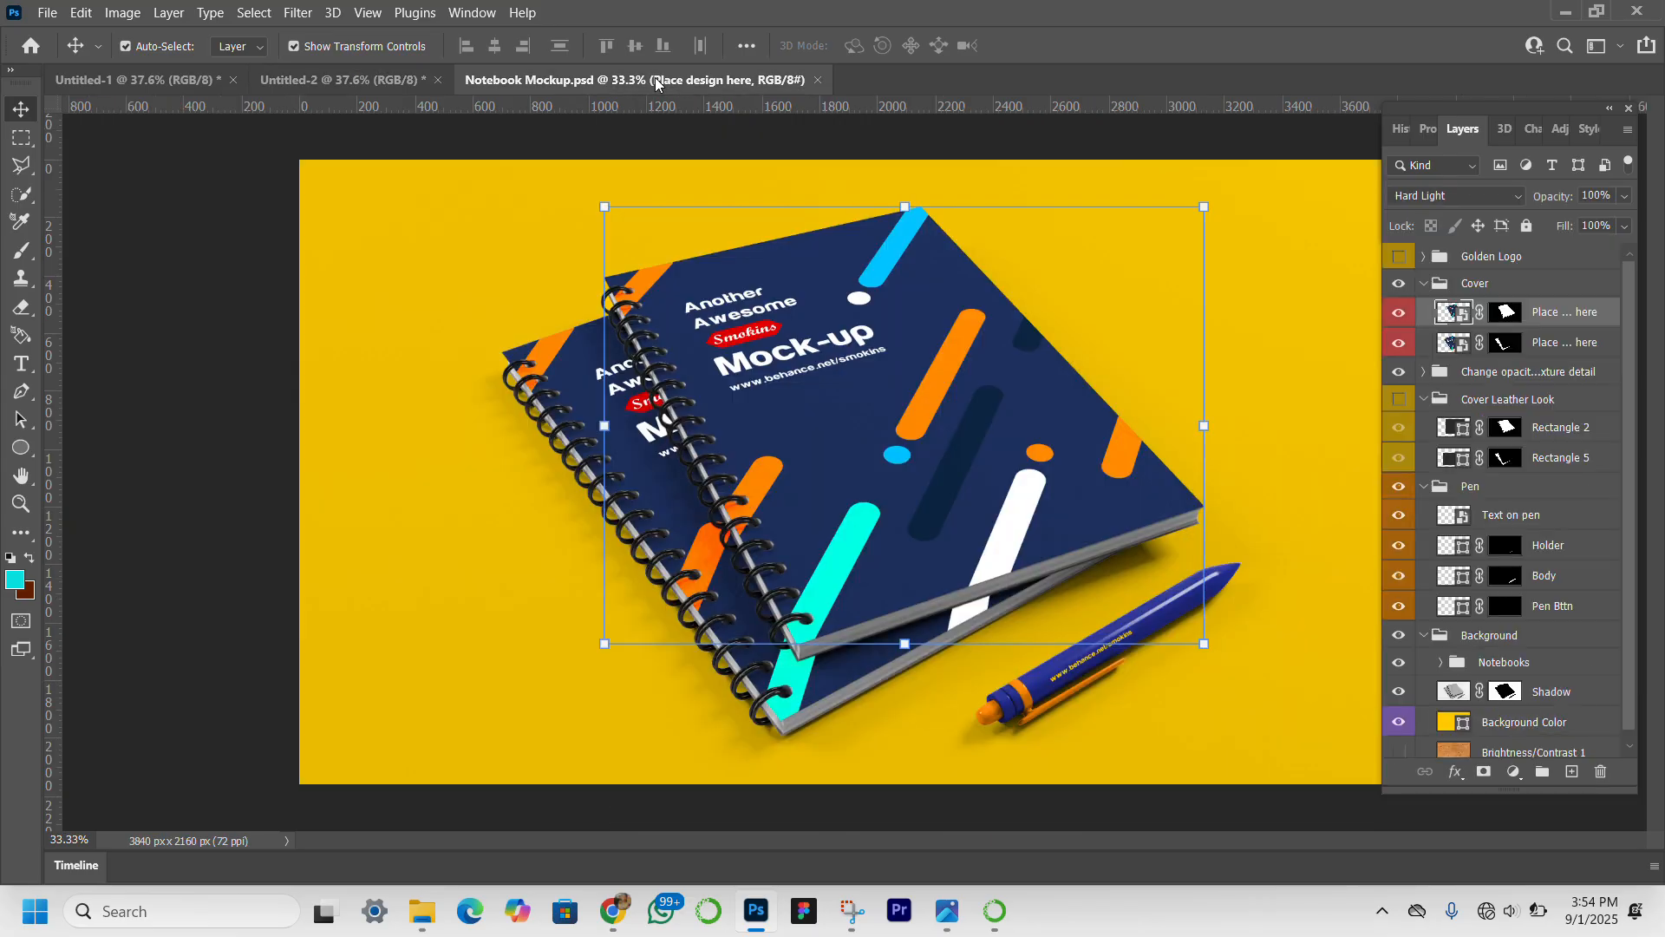
pyautogui.doubleClick(1457, 314)
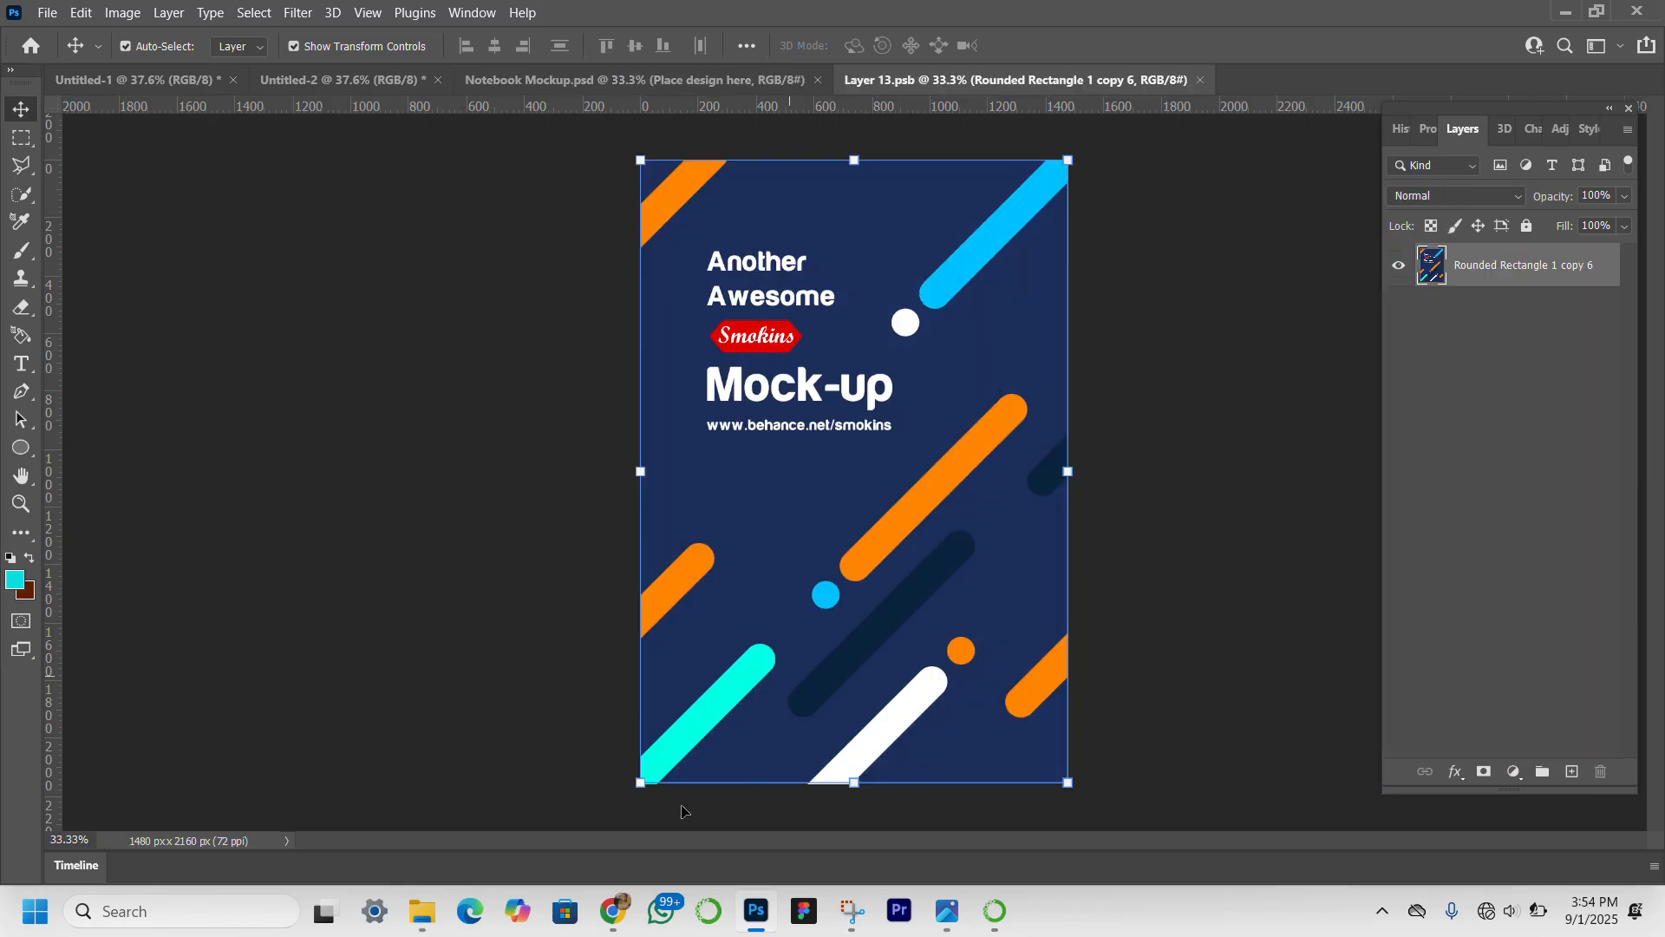
pyautogui.moveTo(408, 915)
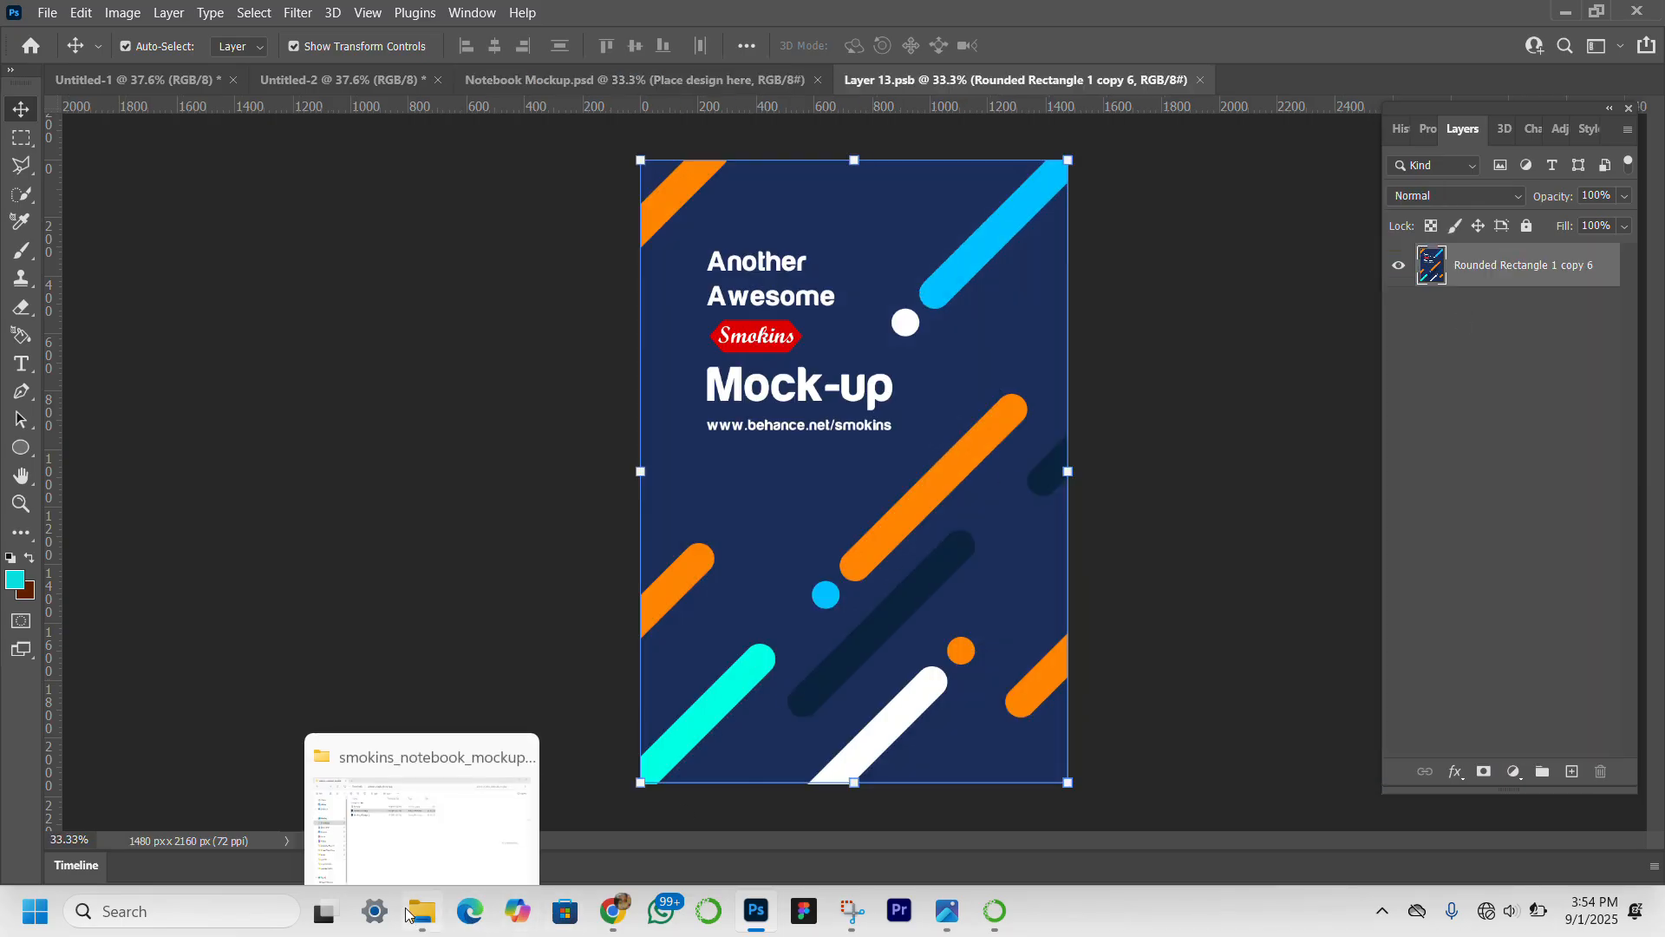
pyautogui.click(398, 821)
pyautogui.click(155, 351)
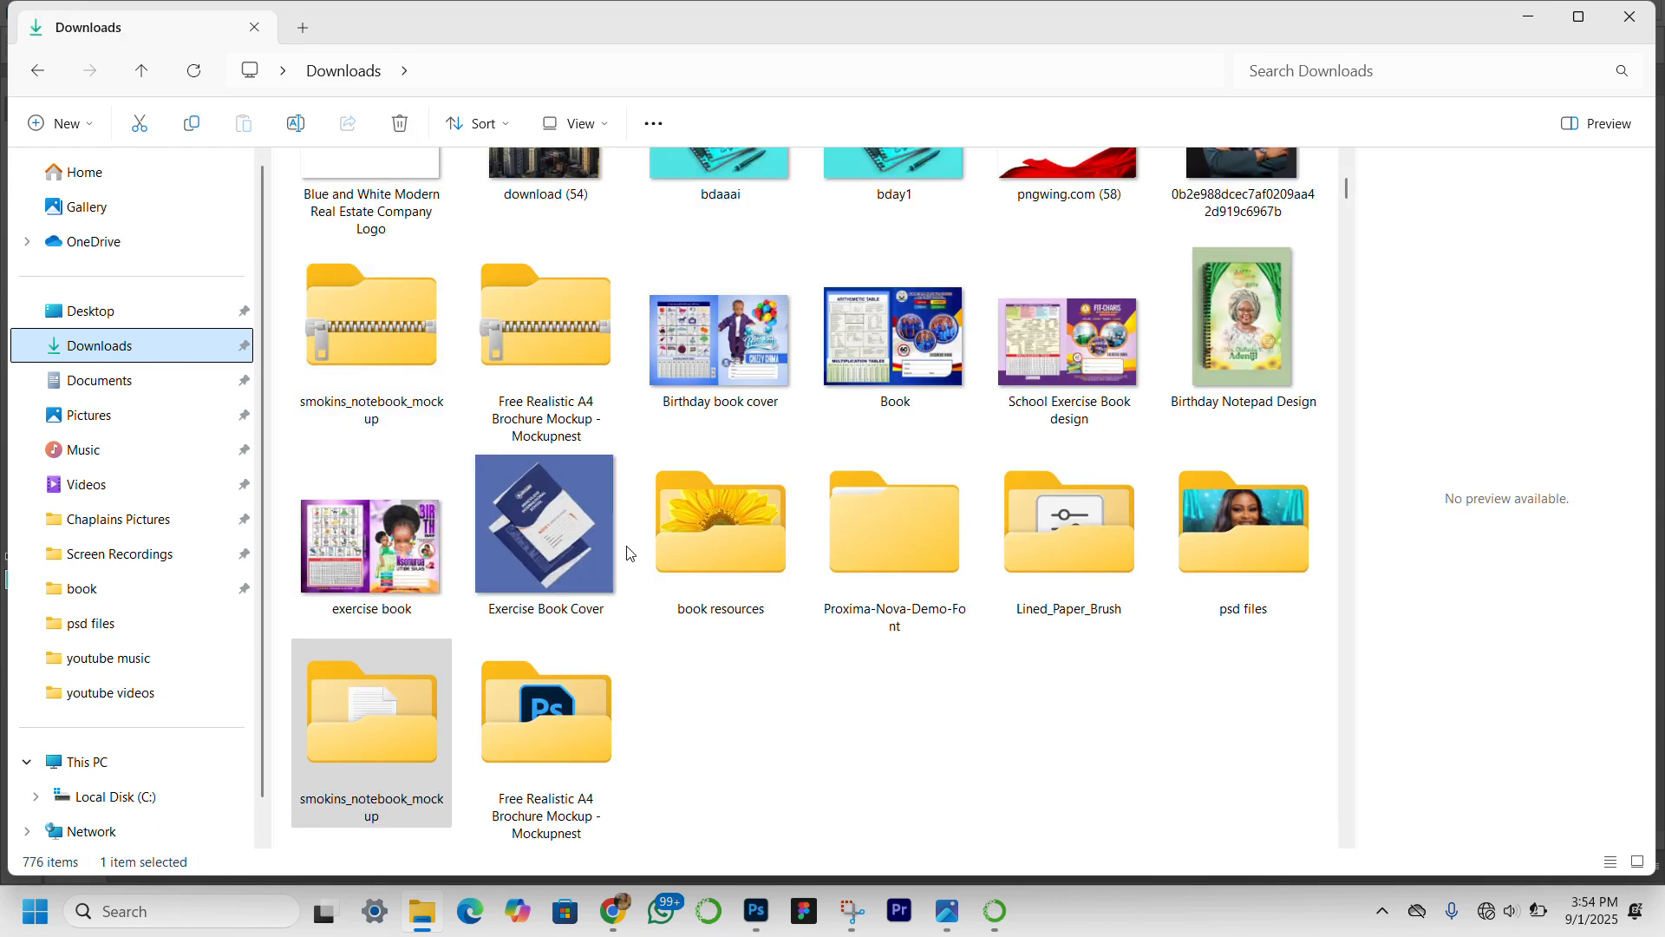
pyautogui.scroll(3, 630, 553)
pyautogui.click(389, 253)
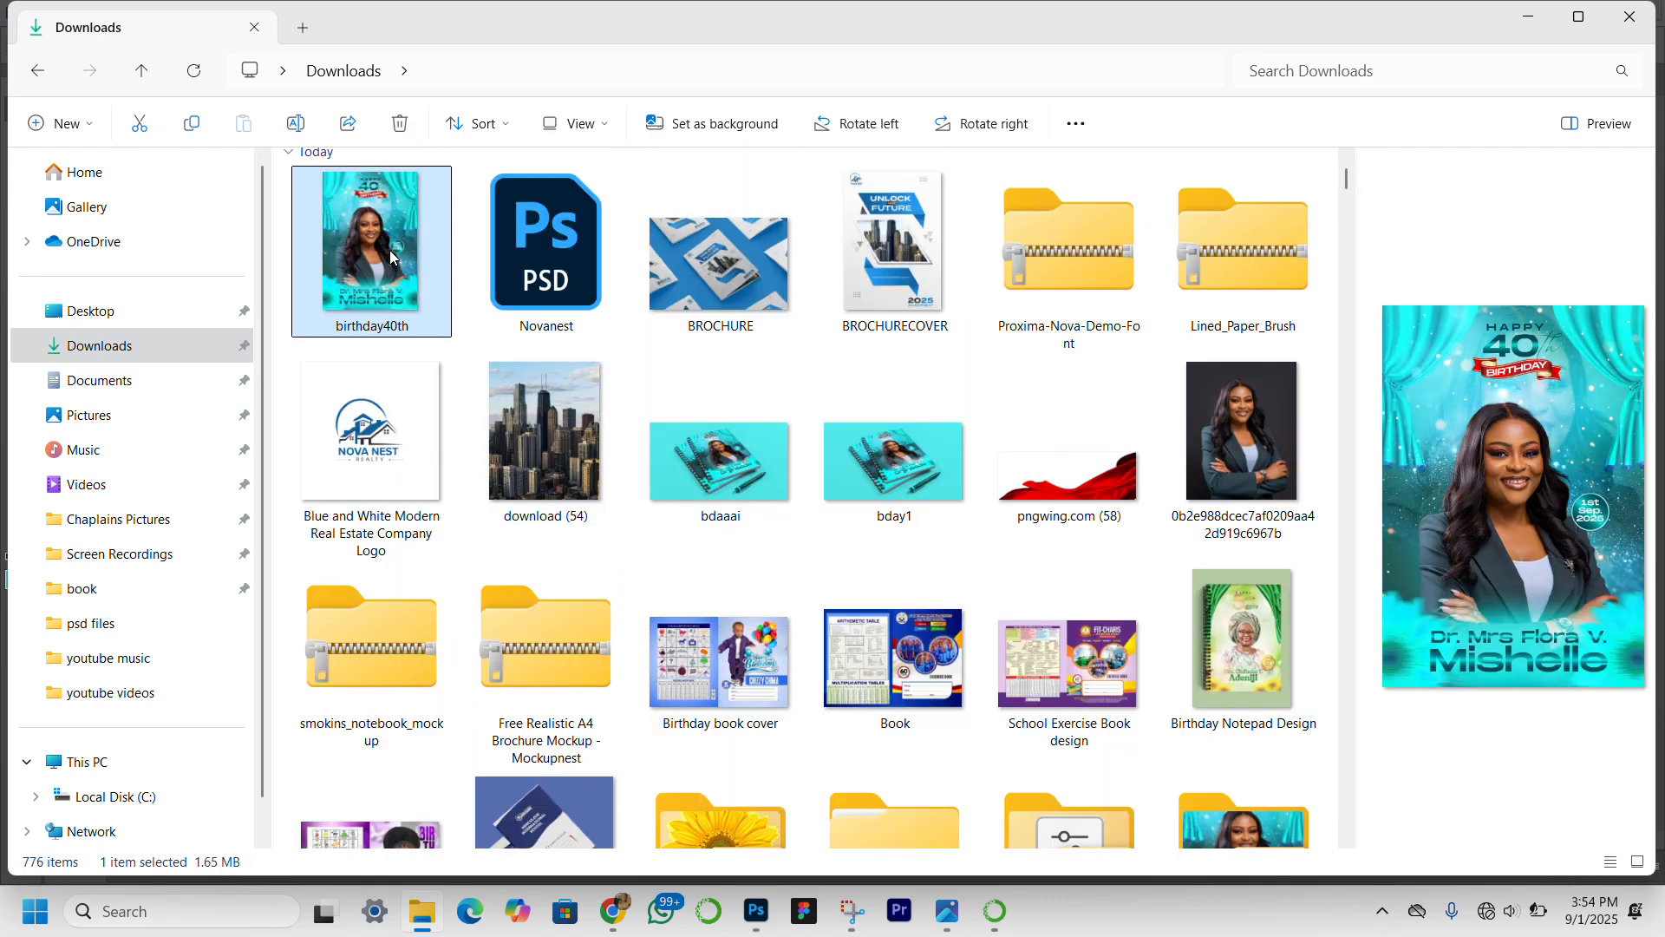
pyautogui.moveTo(380, 223); pyautogui.dragTo(805, 334)
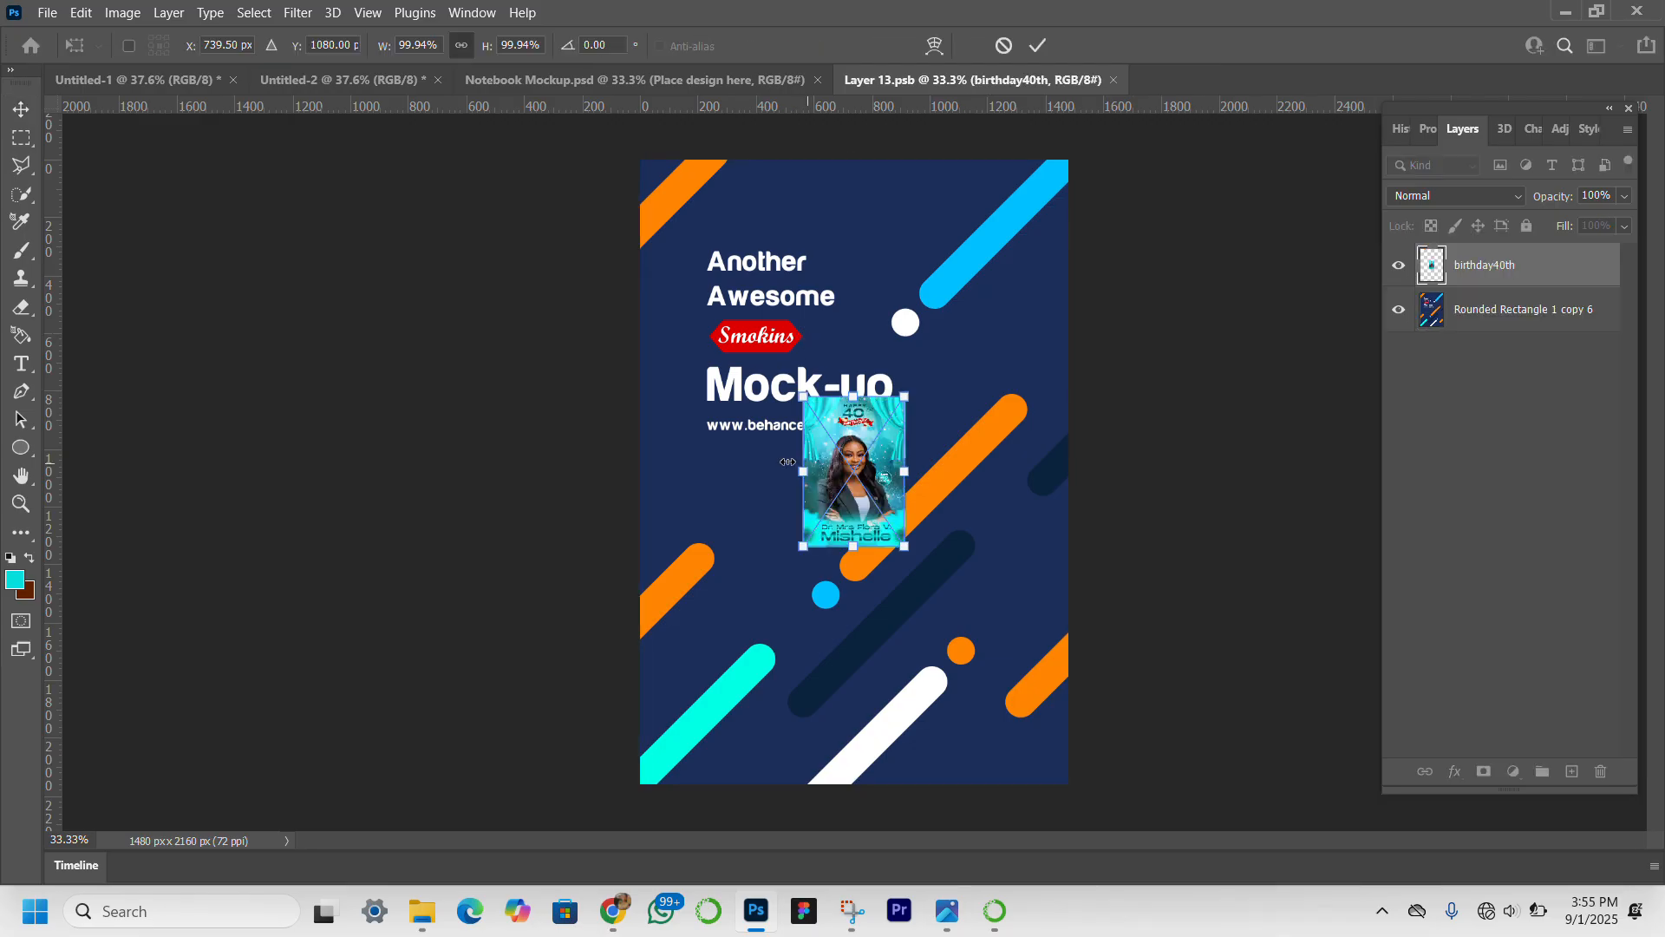
# Enlarge the placed birthday40th image proportionally to about 418% so it covers the whole canvas, and save the smart object.
pyautogui.moveTo(787, 462); pyautogui.dragTo(625, 461)
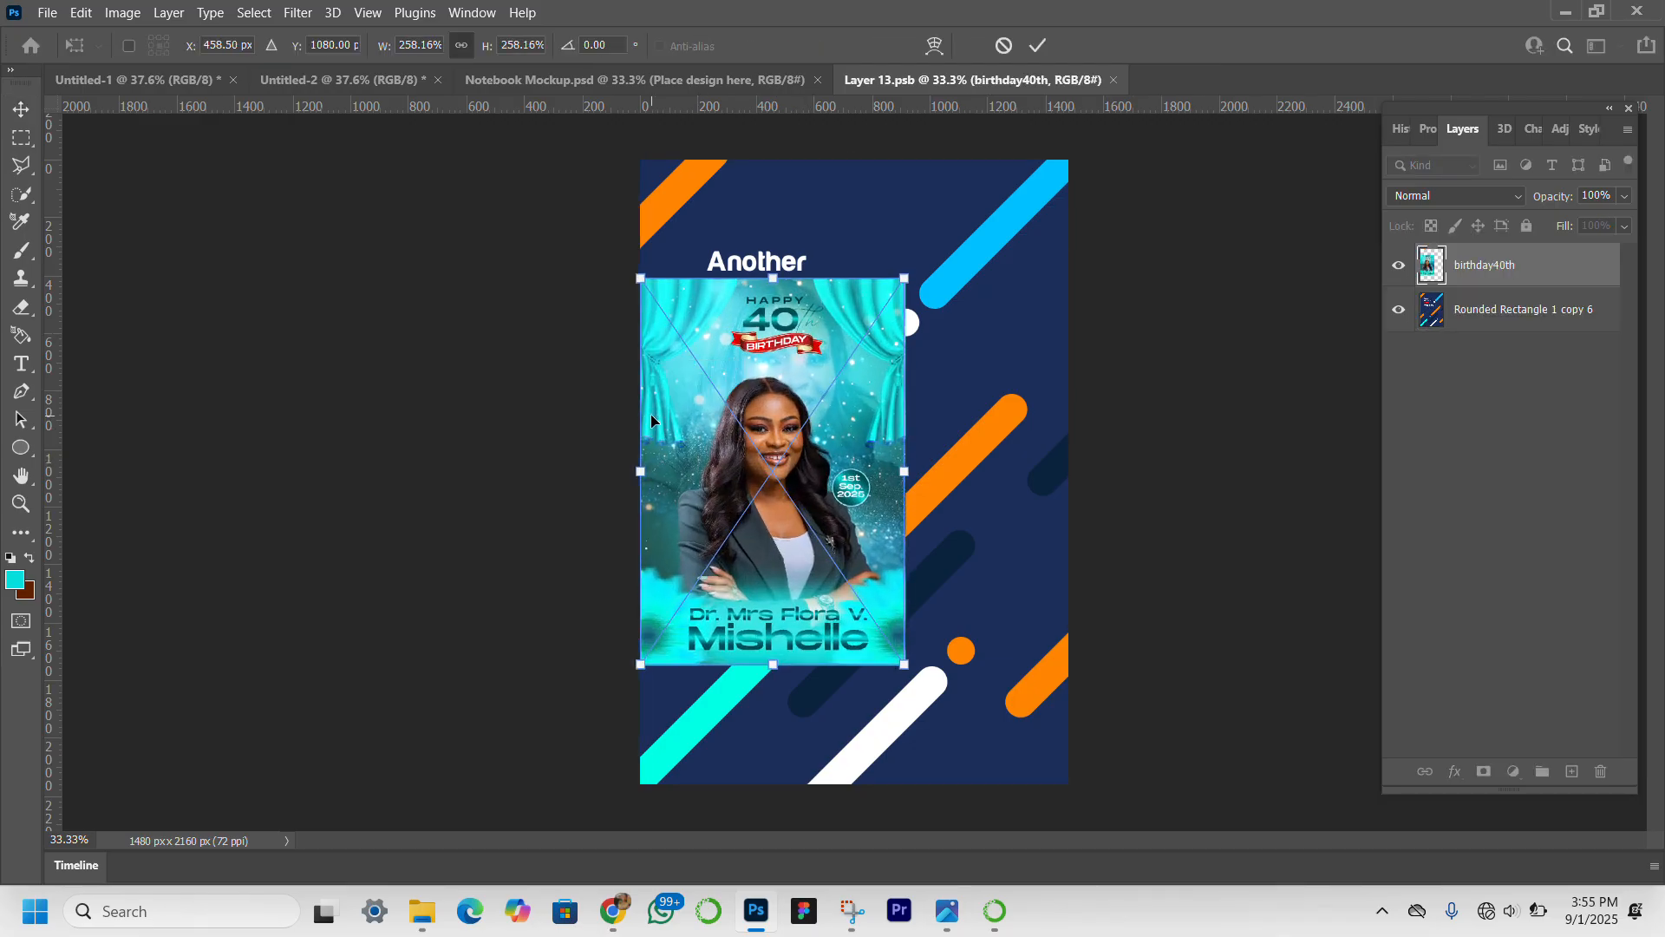
pyautogui.moveTo(899, 286); pyautogui.dragTo(1040, 210)
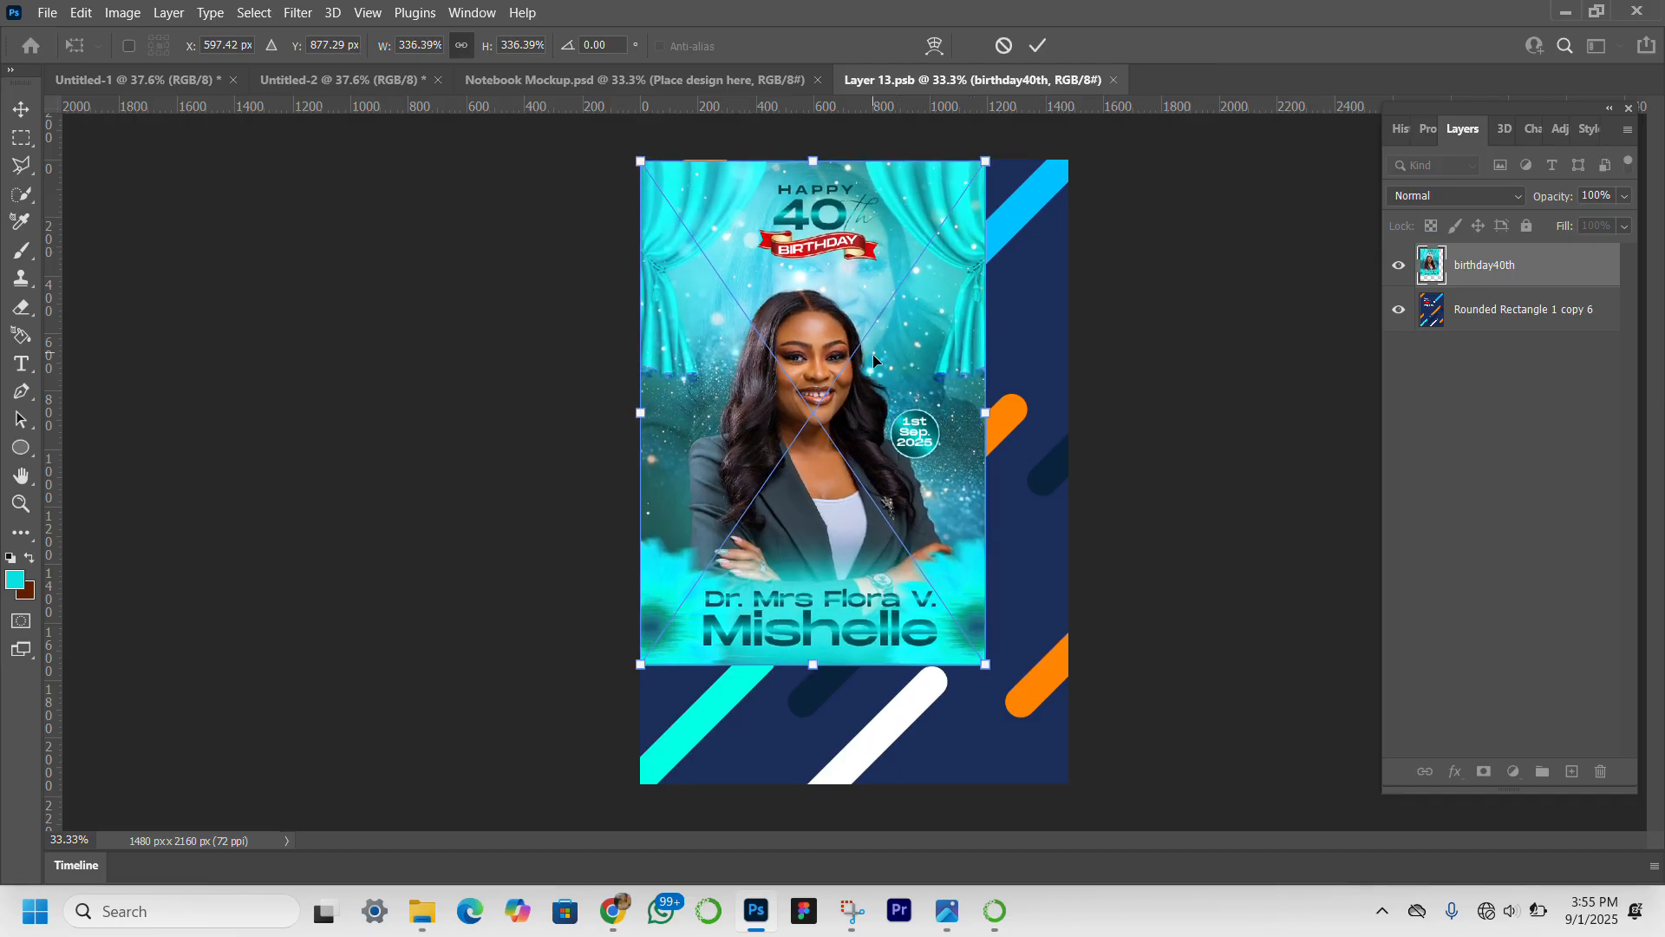
pyautogui.moveTo(872, 354); pyautogui.dragTo(874, 472)
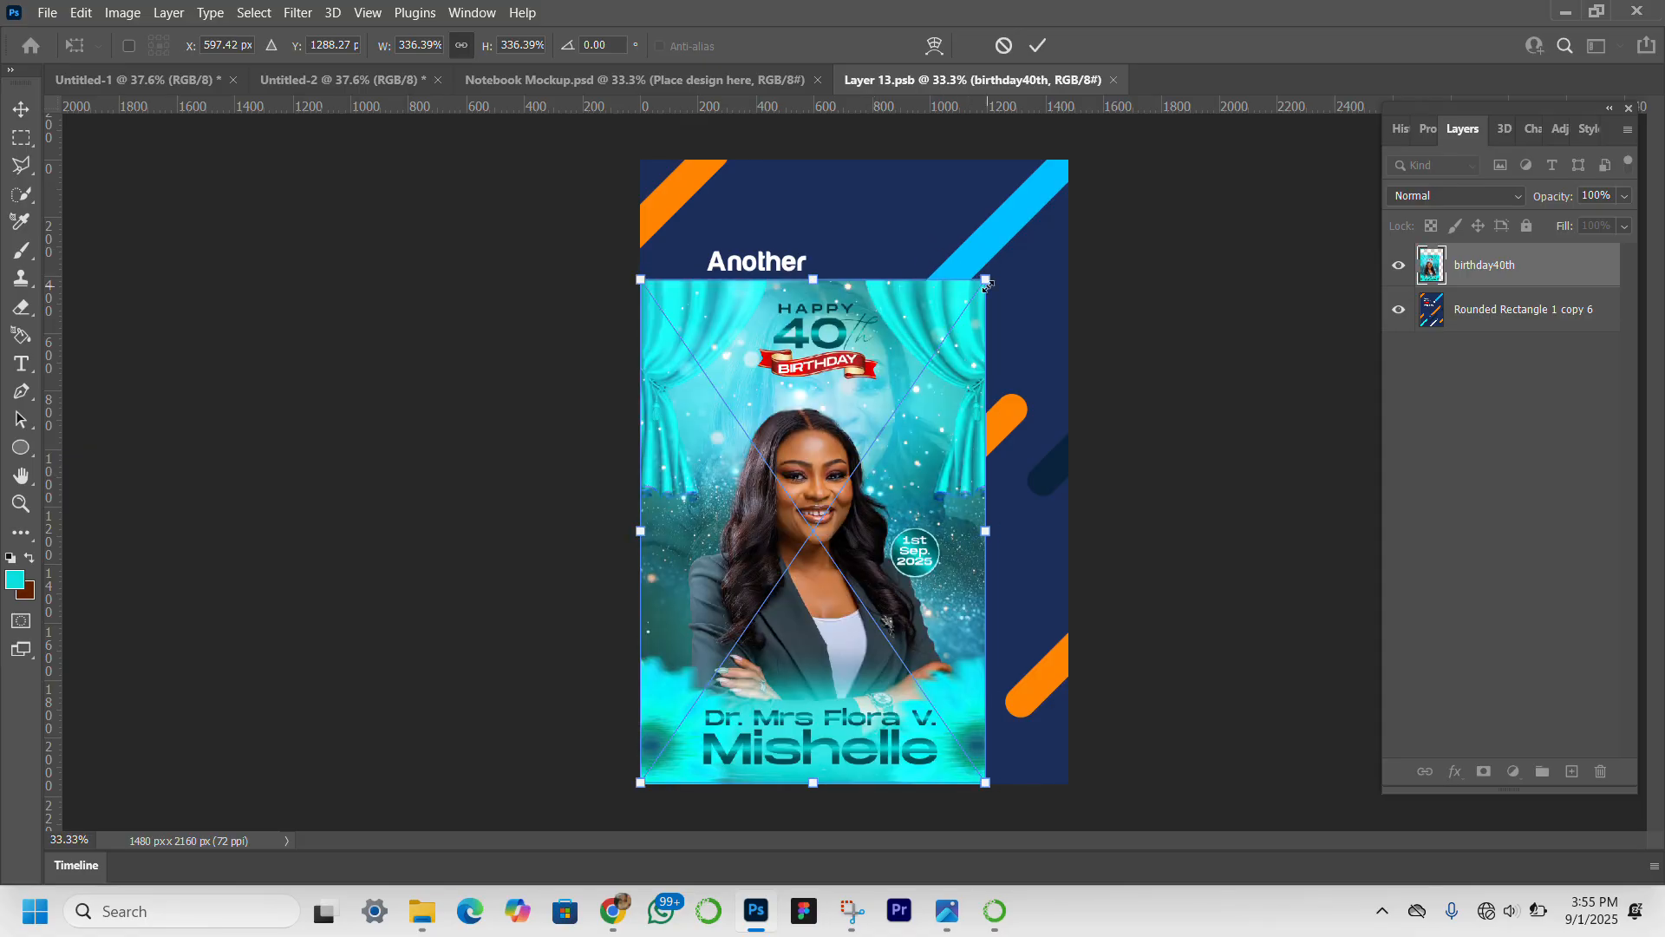
pyautogui.moveTo(1000, 264); pyautogui.dragTo(1080, 169)
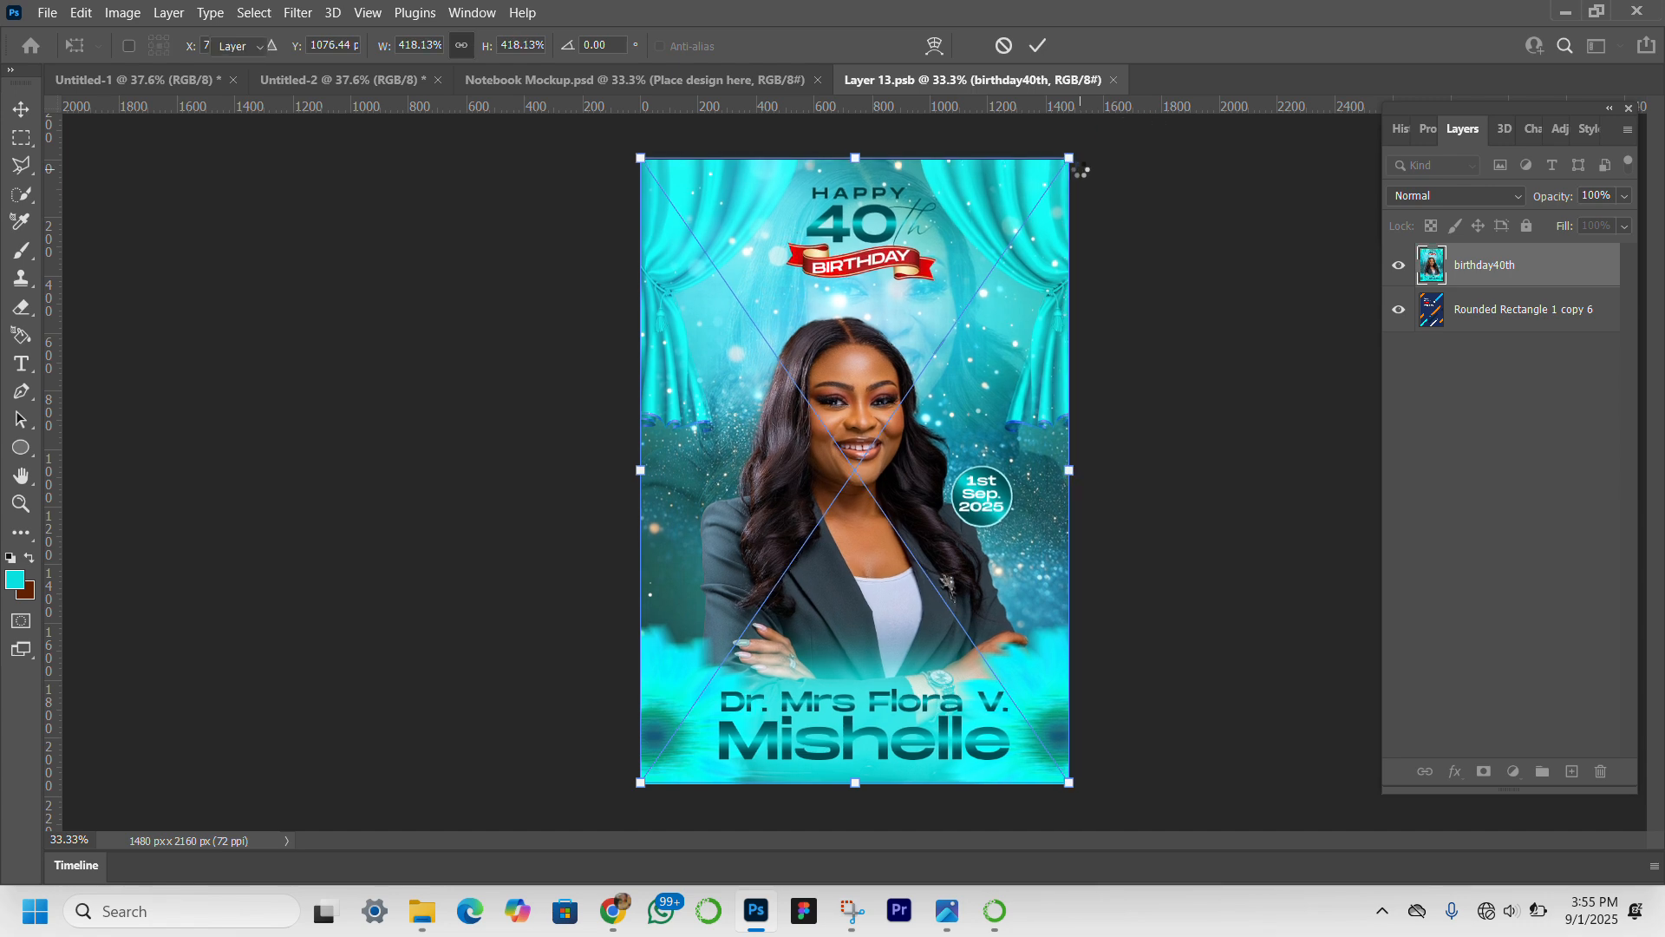
pyautogui.press('Return')
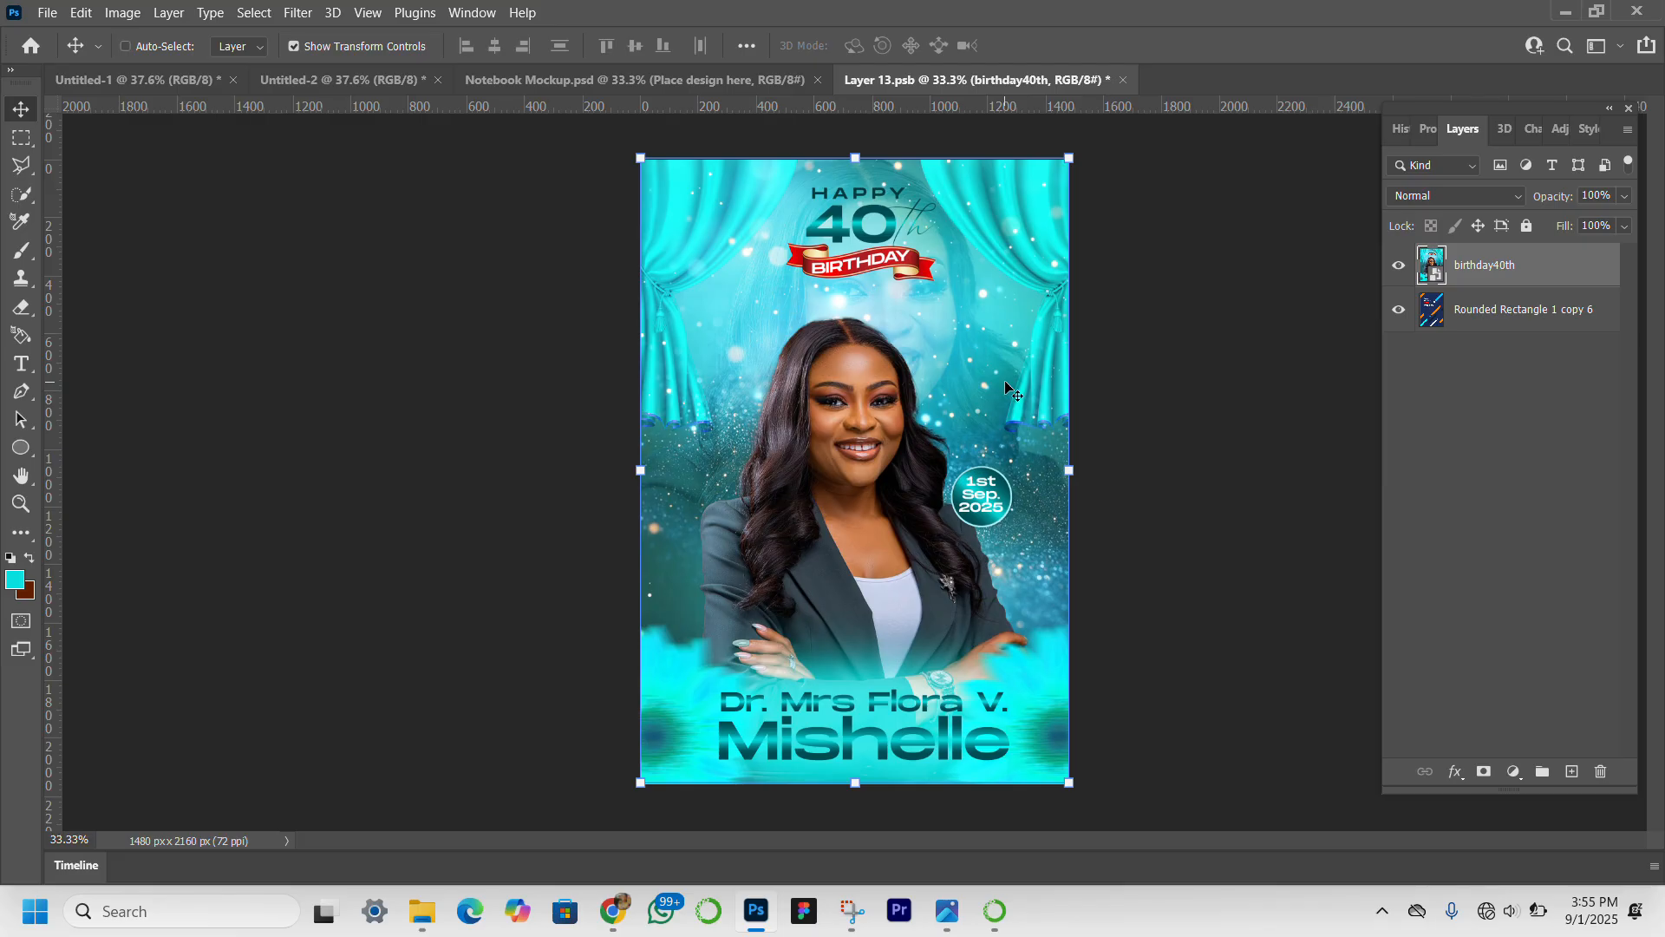
pyautogui.hotkey('ctrl', 's')
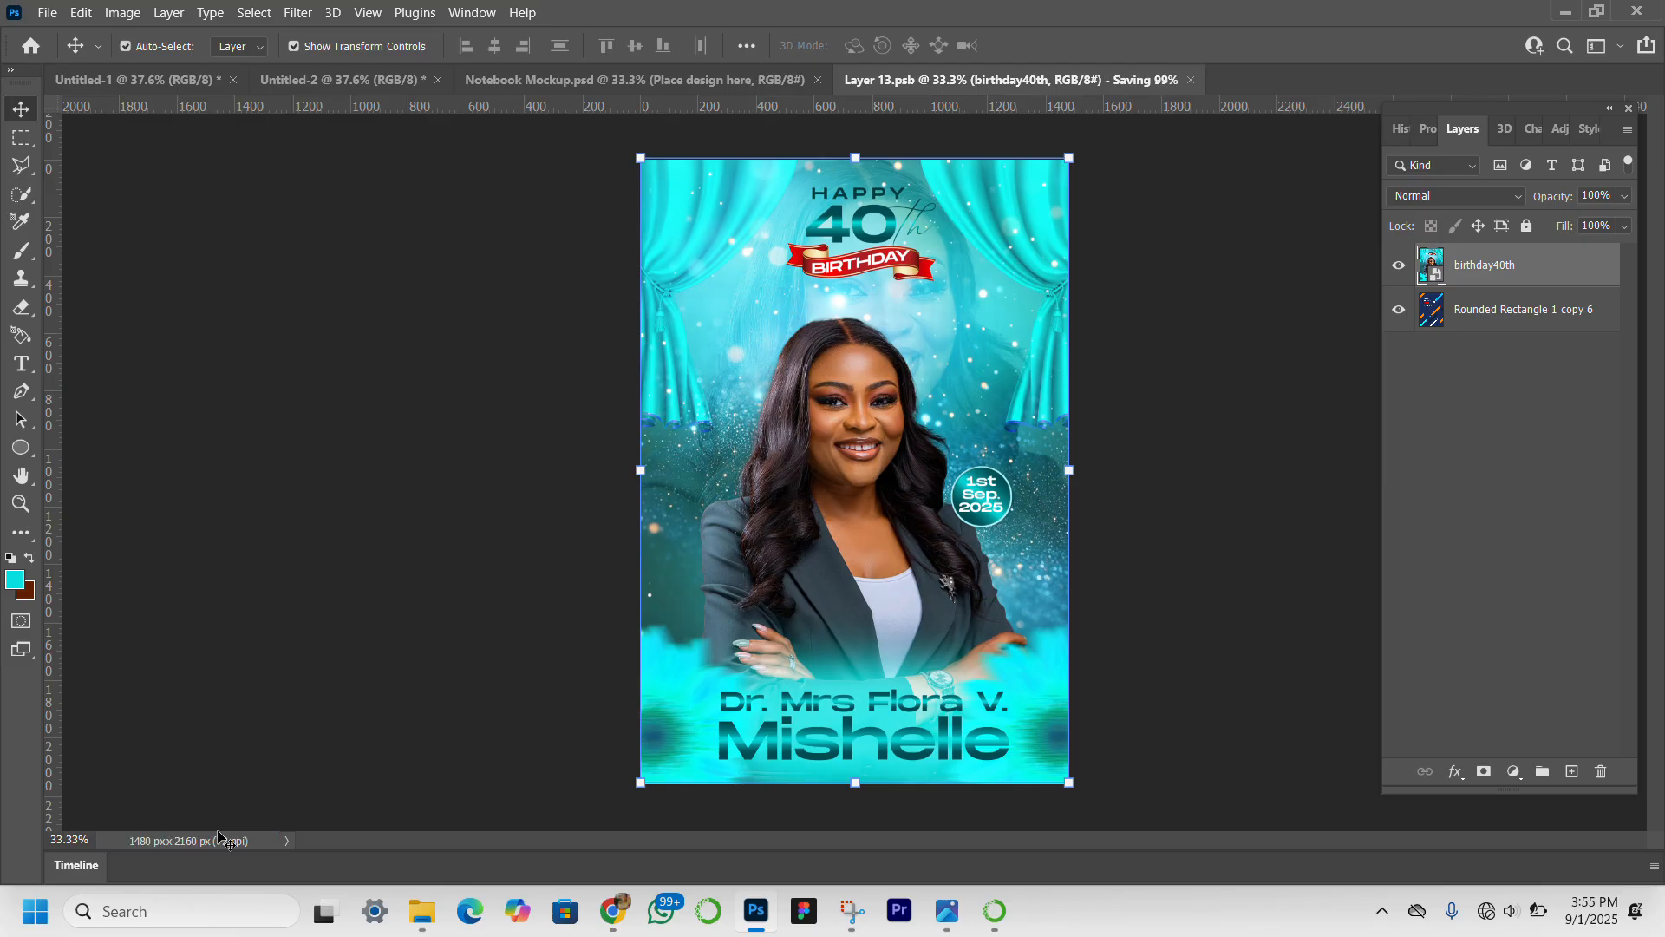
# Return to the Notebook Mockup document and recolor its Background Color layer to light cyan, 7df0ff.
pyautogui.click(663, 87)
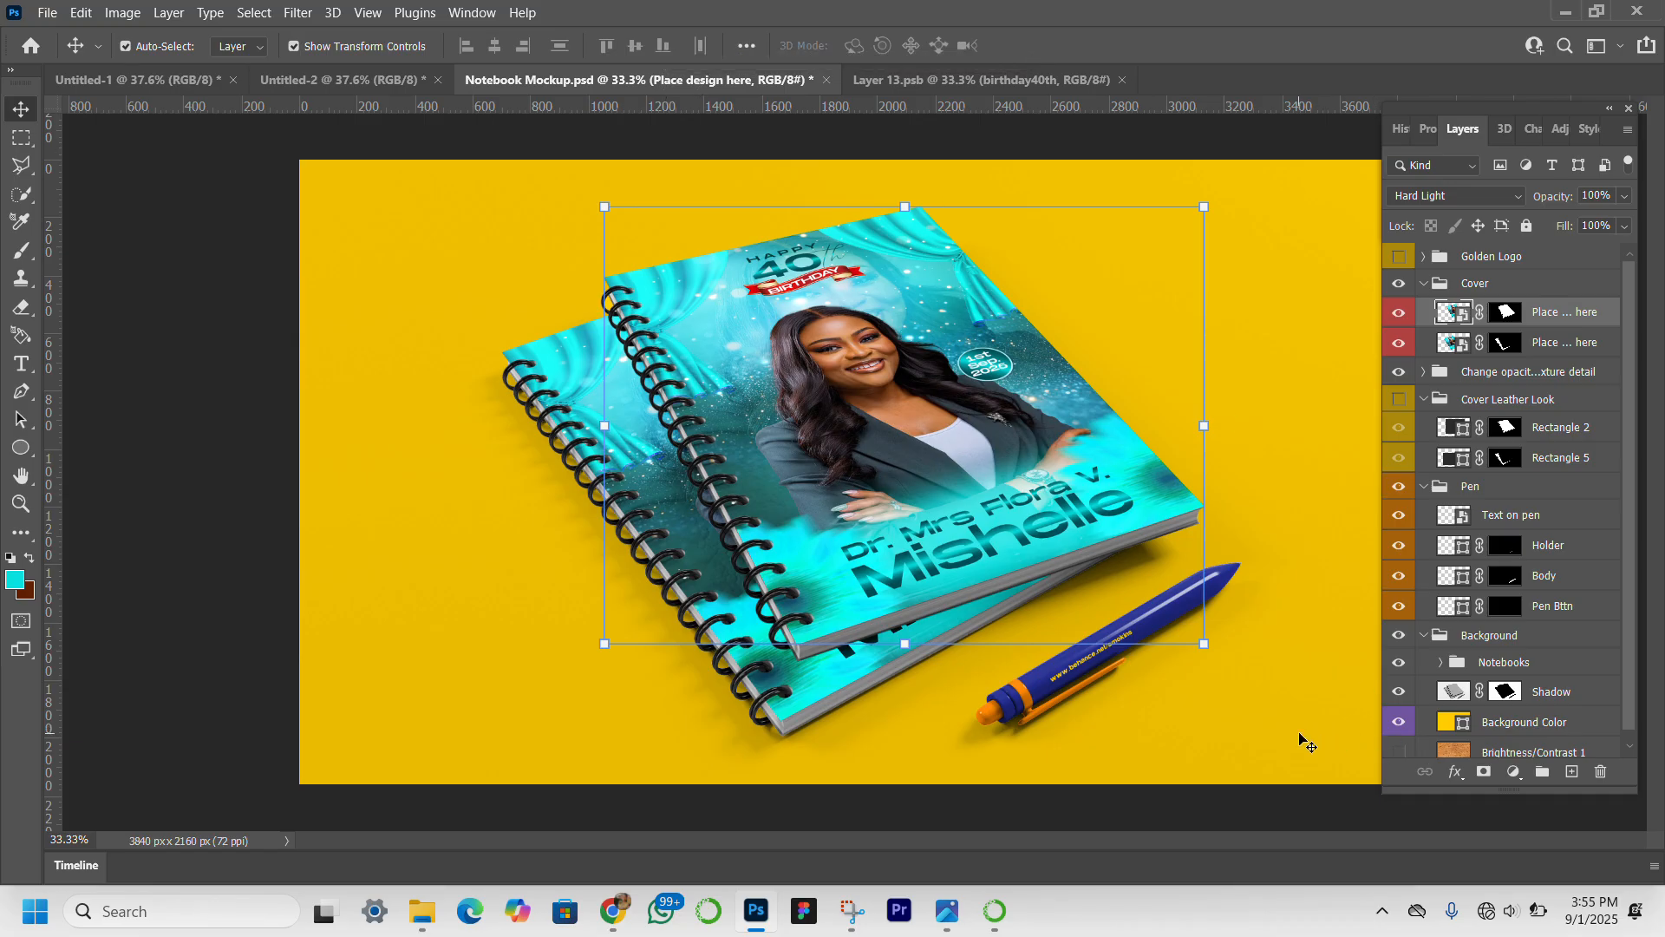
pyautogui.scroll(-1, 1517, 675)
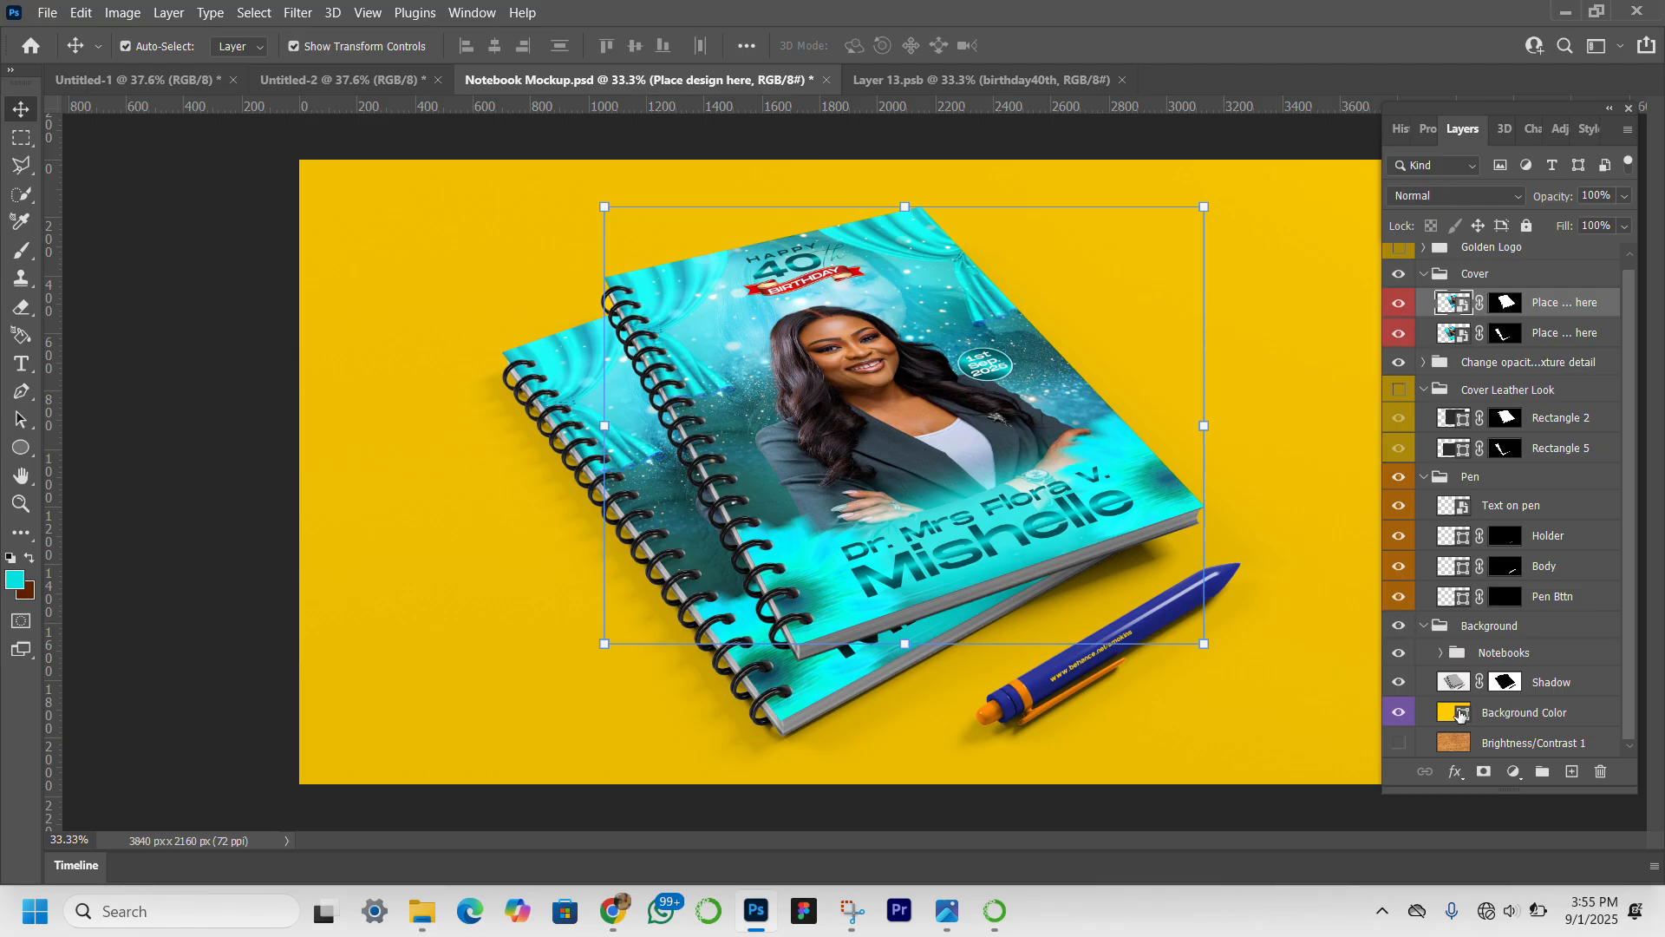
pyautogui.click(1458, 713)
pyautogui.doubleClick(1461, 713)
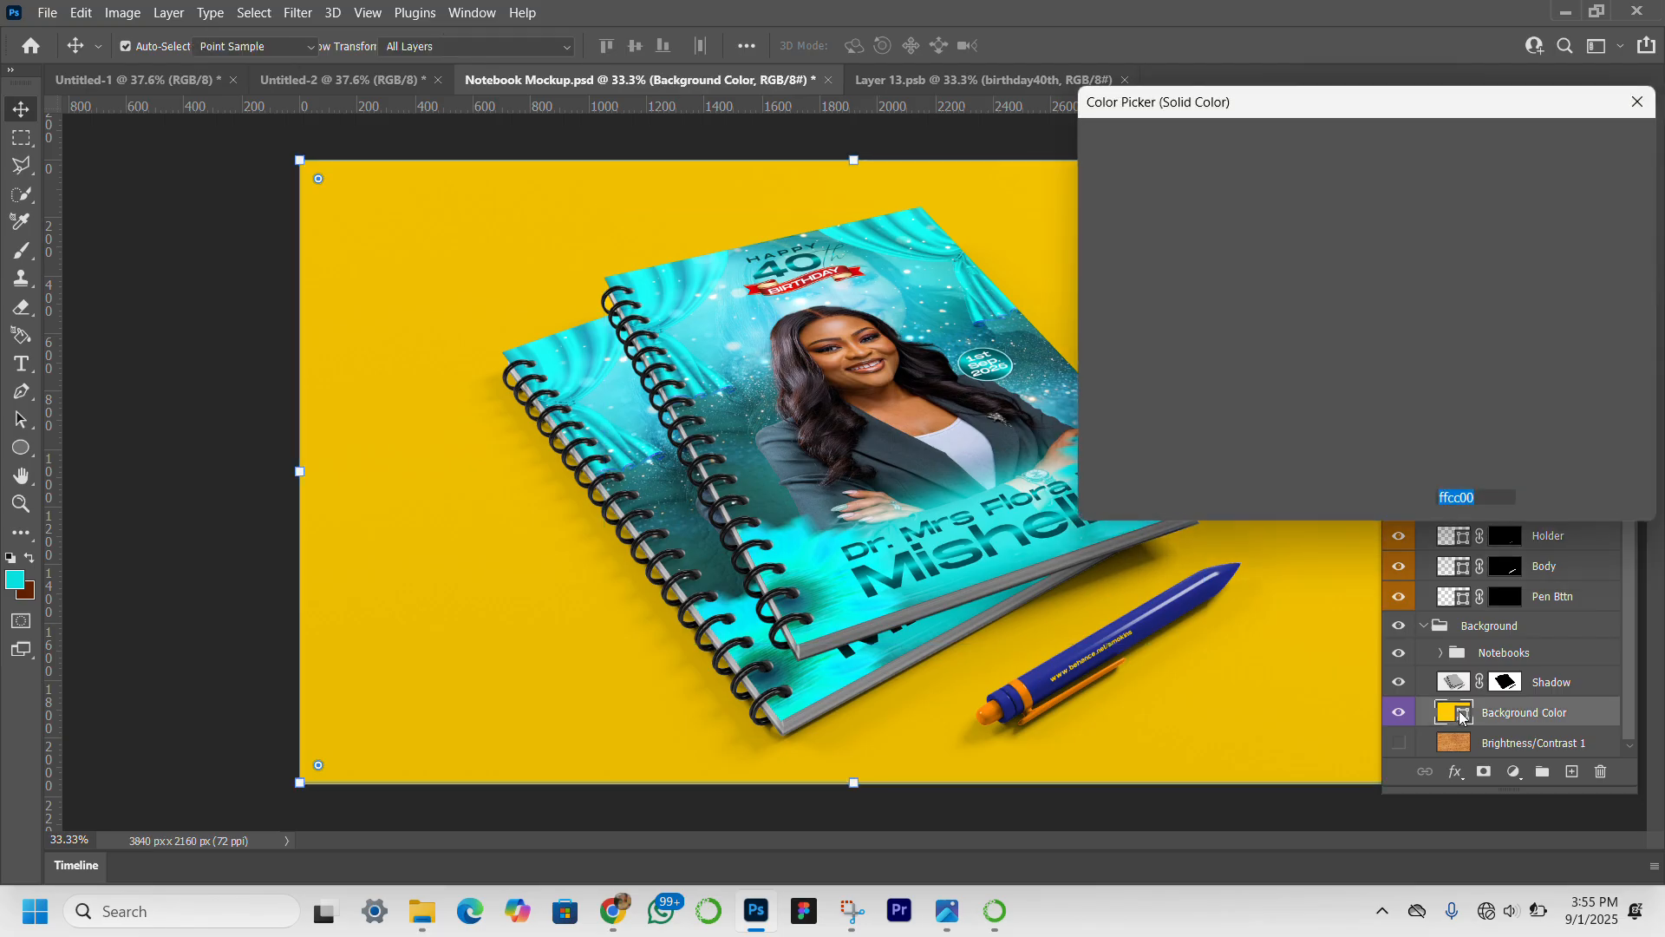
pyautogui.click(722, 335)
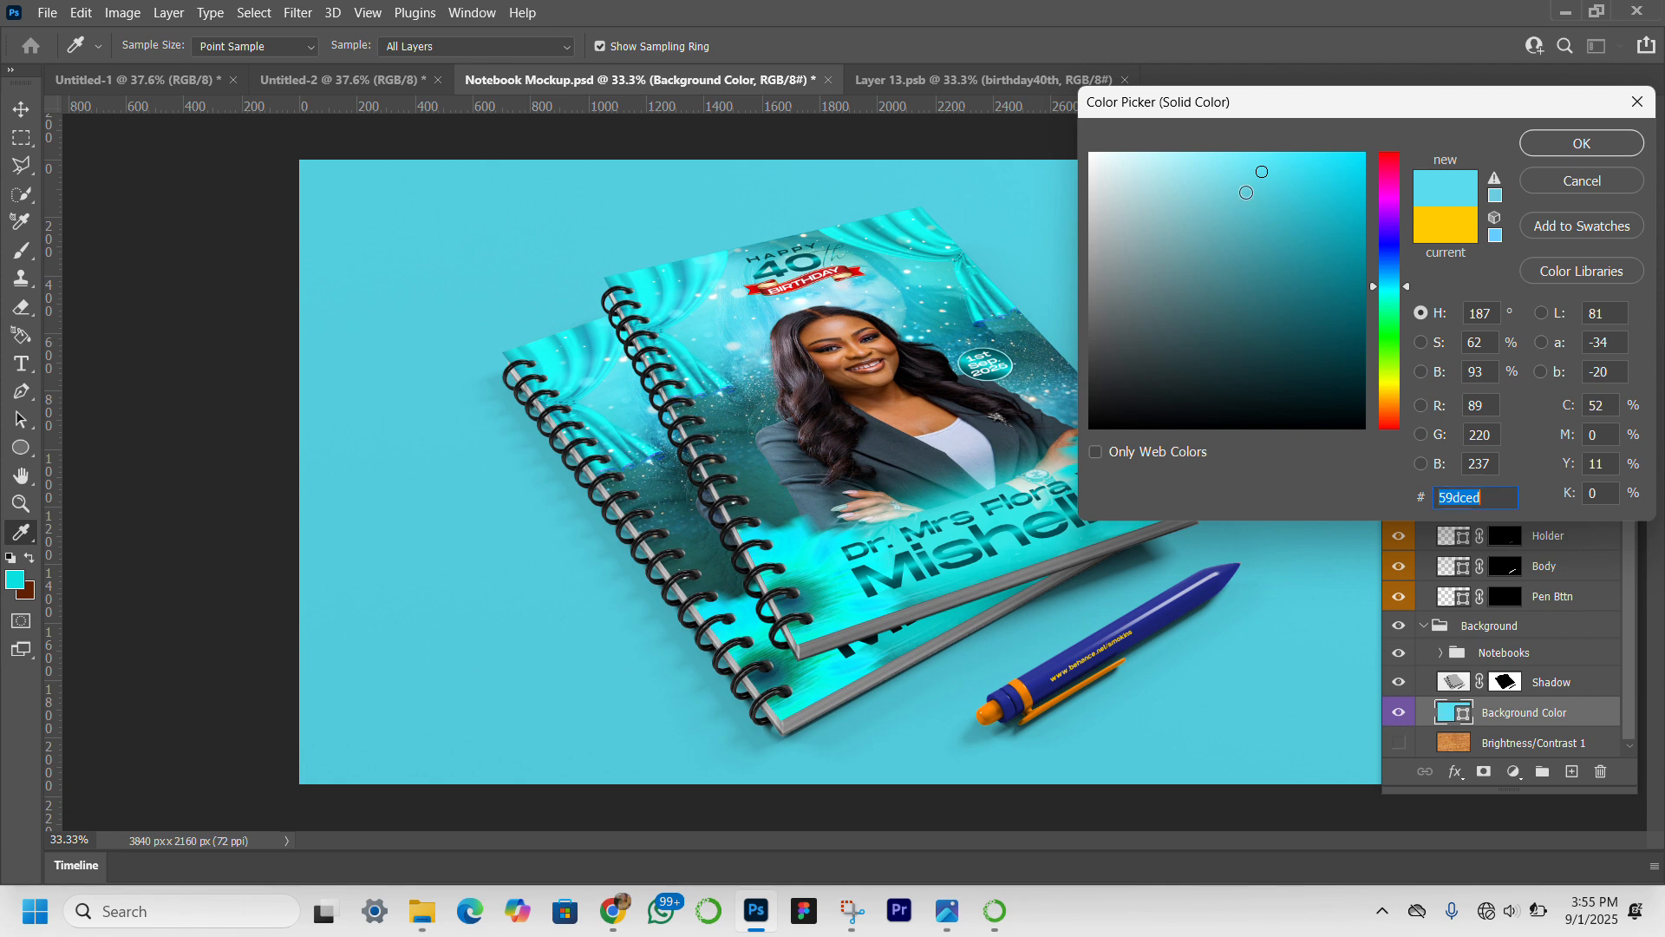
pyautogui.click(1226, 166)
pyautogui.moveTo(1224, 164)
pyautogui.mouseDown()
pyautogui.moveTo(1210, 114)
pyautogui.moveTo(1237, 123)
pyautogui.mouseUp()
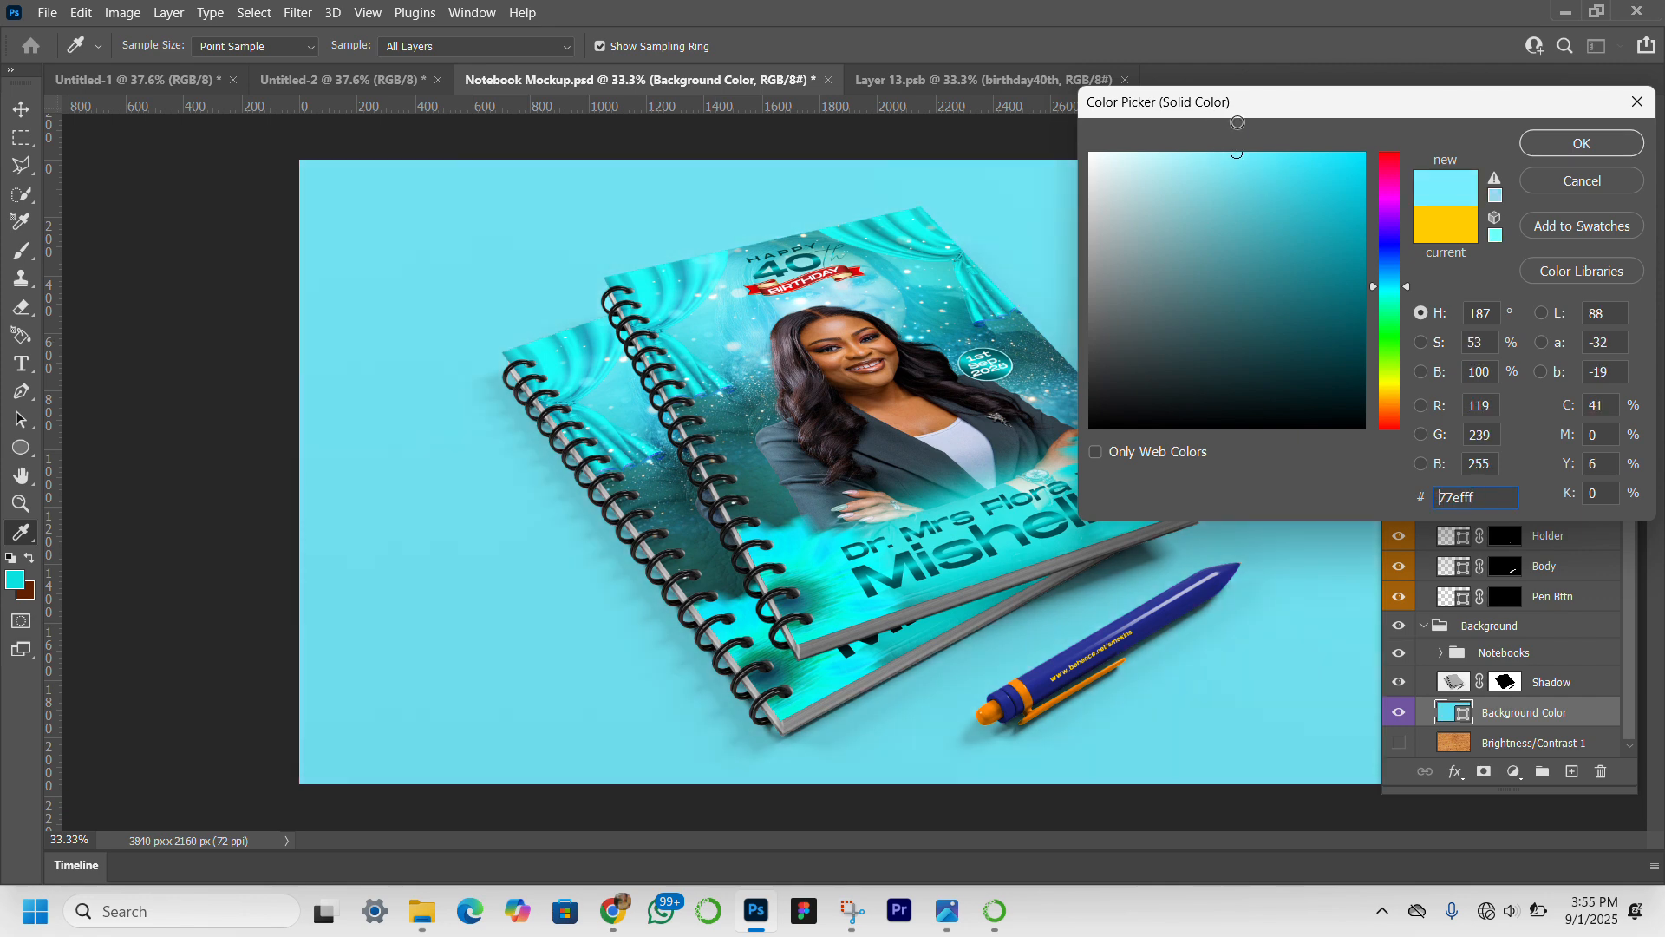
pyautogui.click(1250, 176)
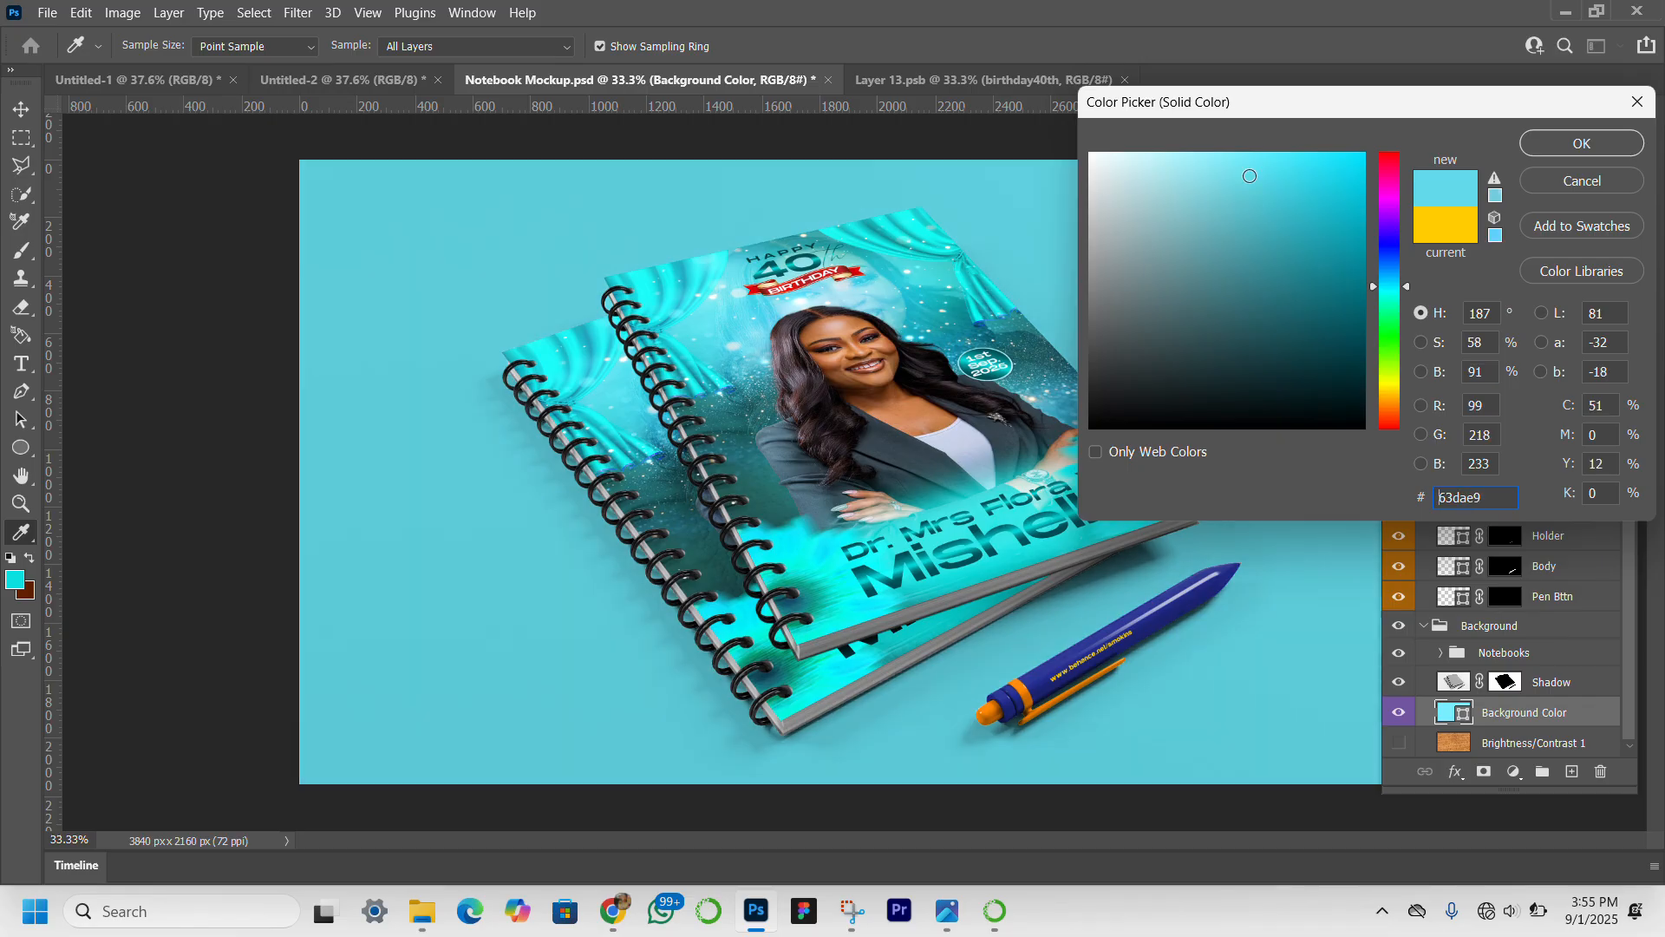
pyautogui.moveTo(1249, 175); pyautogui.dragTo(1230, 151)
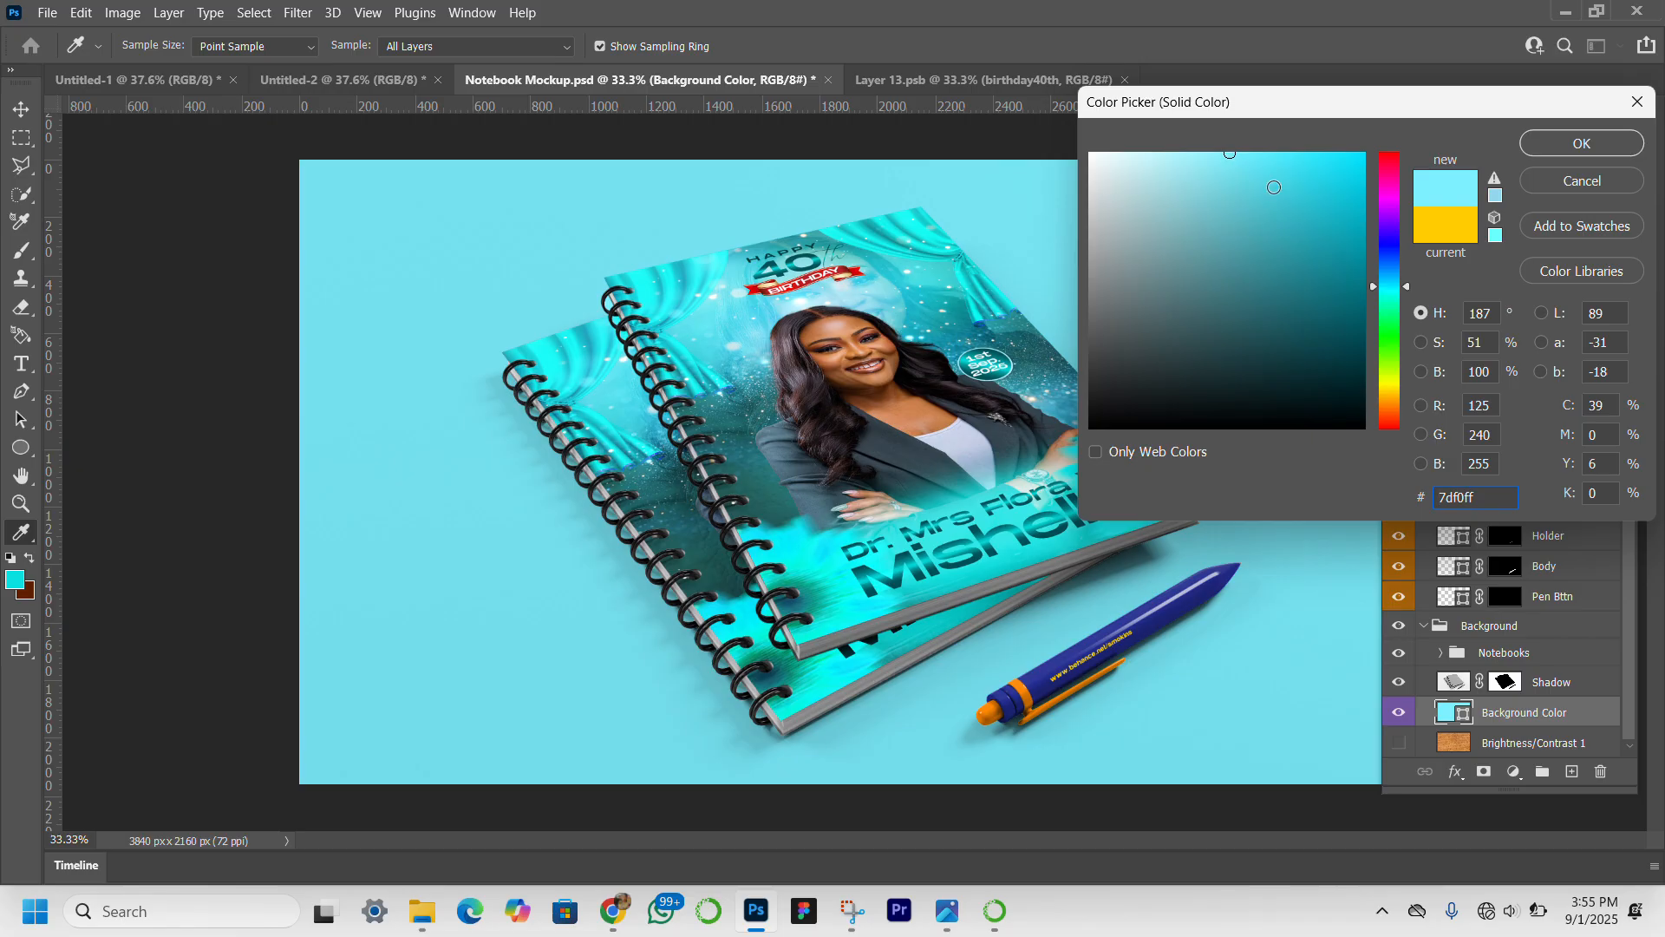
pyautogui.click(1570, 144)
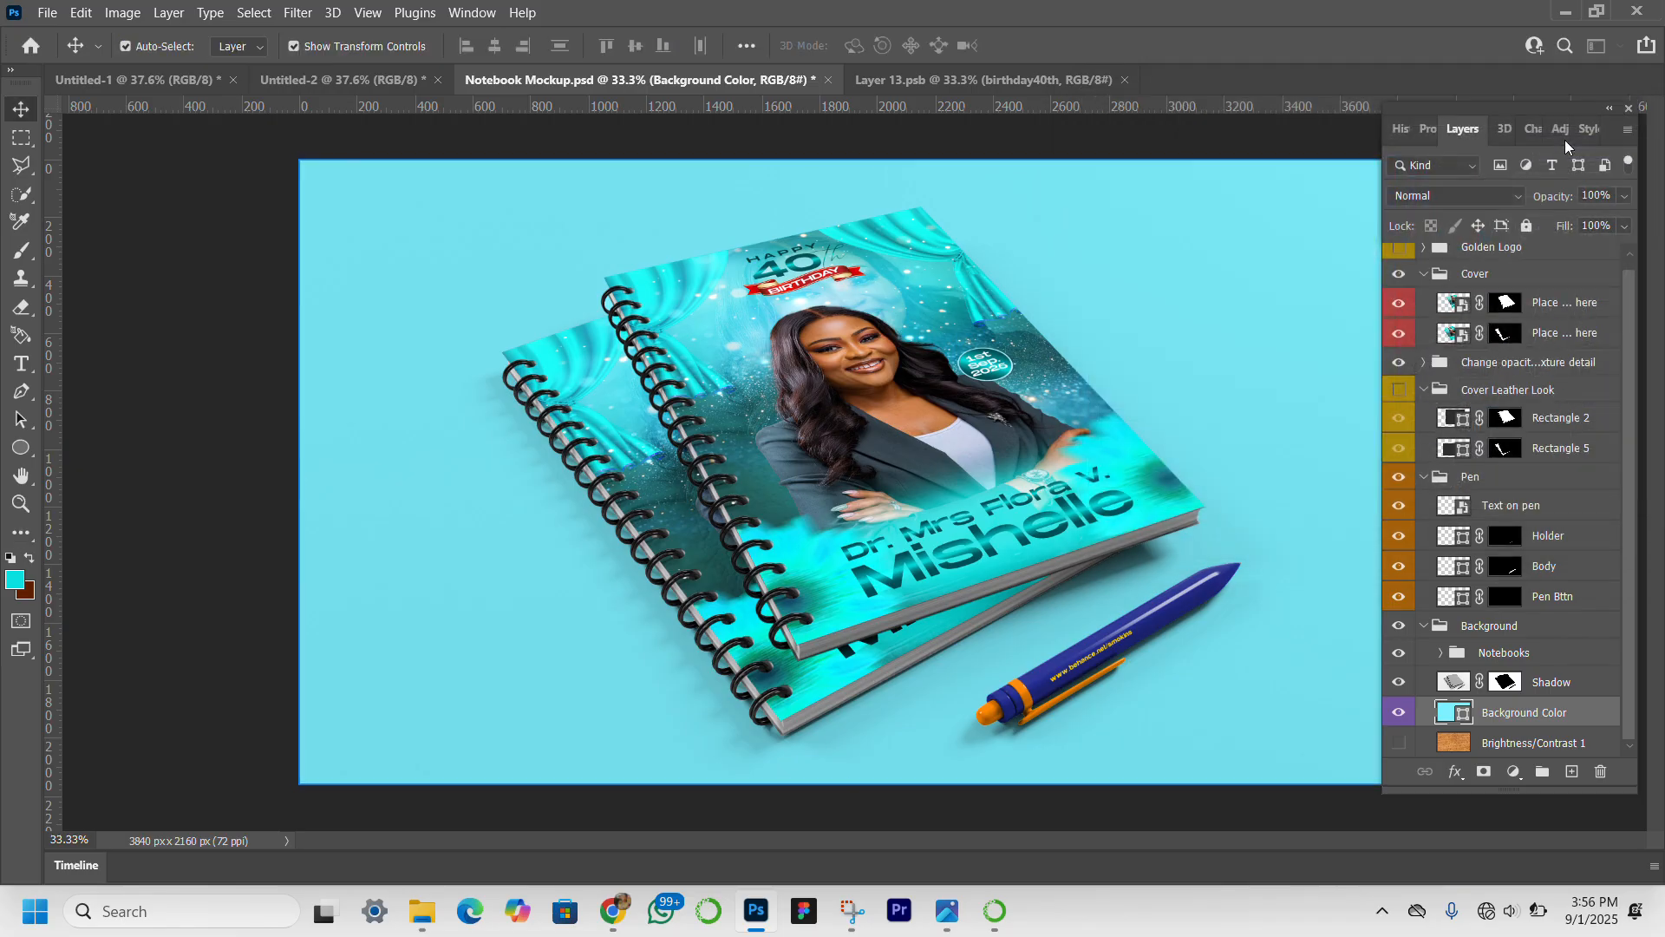
# Recolor the pen's Body layer to dark teal 04716e, starting from a color sampled off the notebook cover.
pyautogui.click(1176, 620)
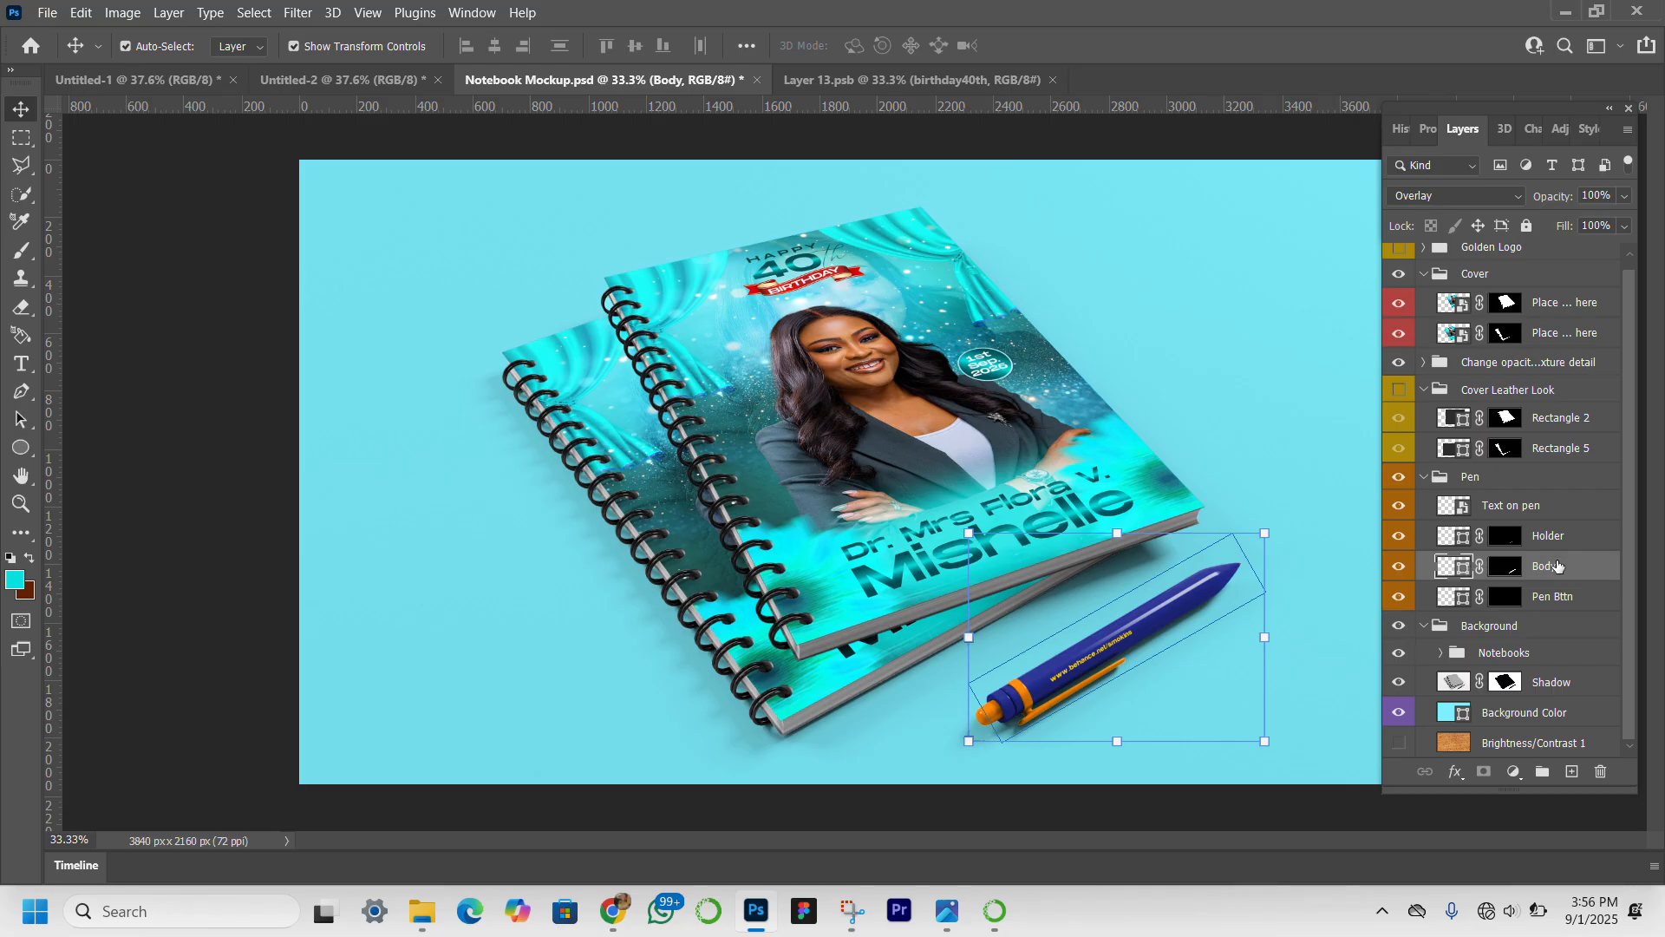
pyautogui.doubleClick(1466, 574)
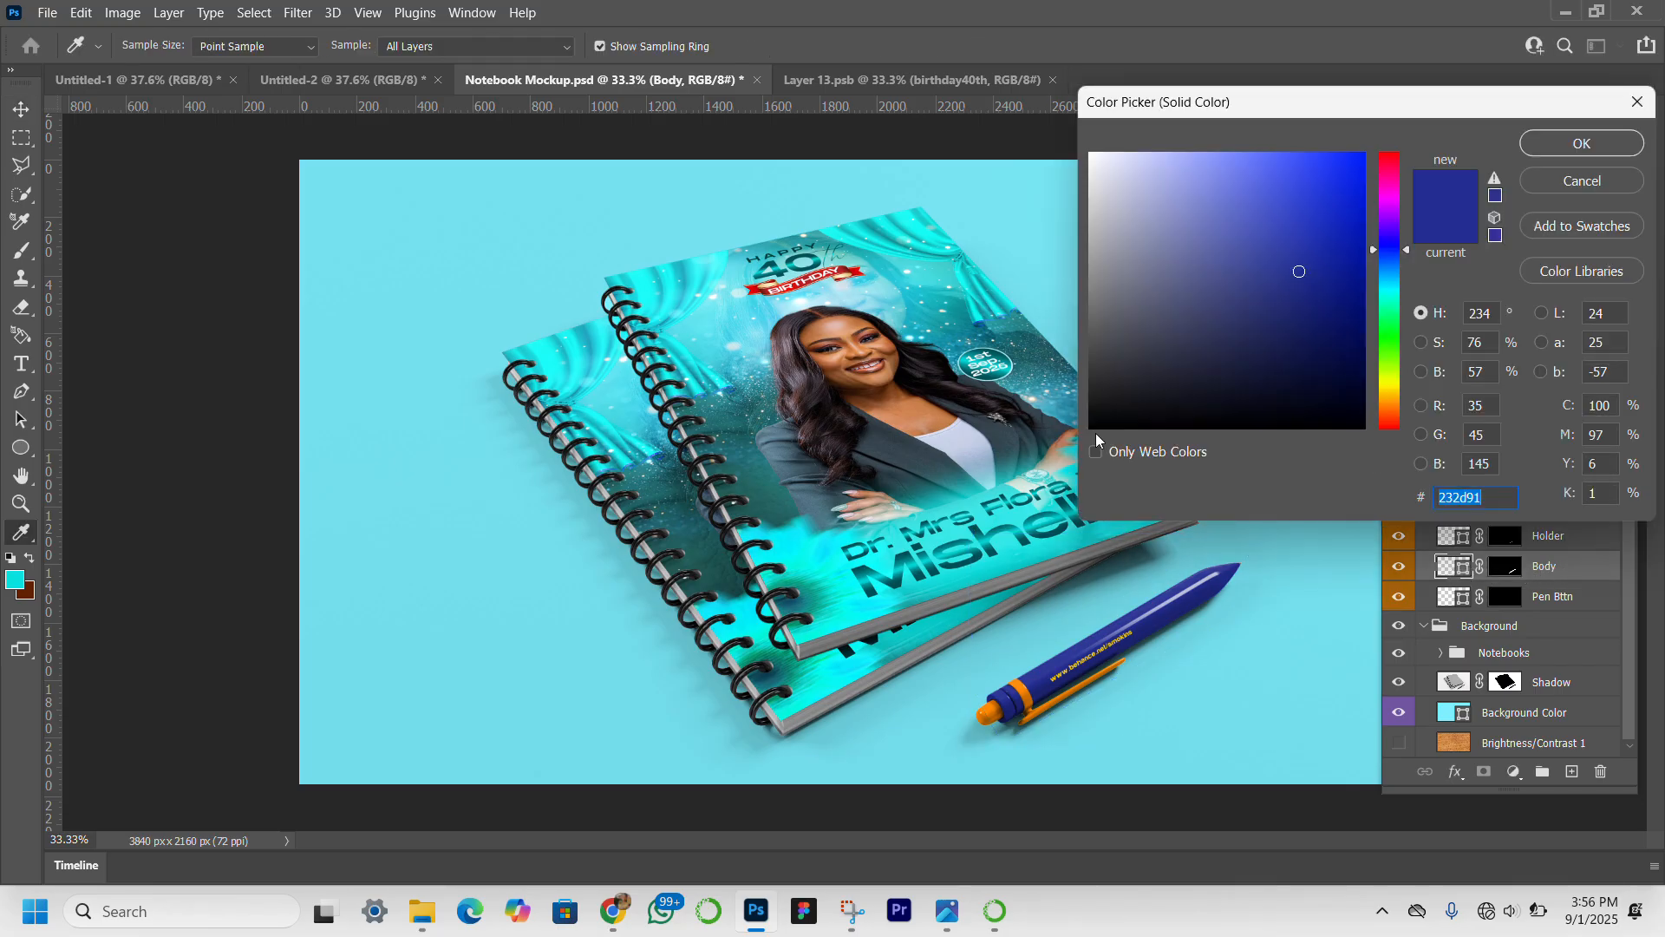
pyautogui.click(762, 484)
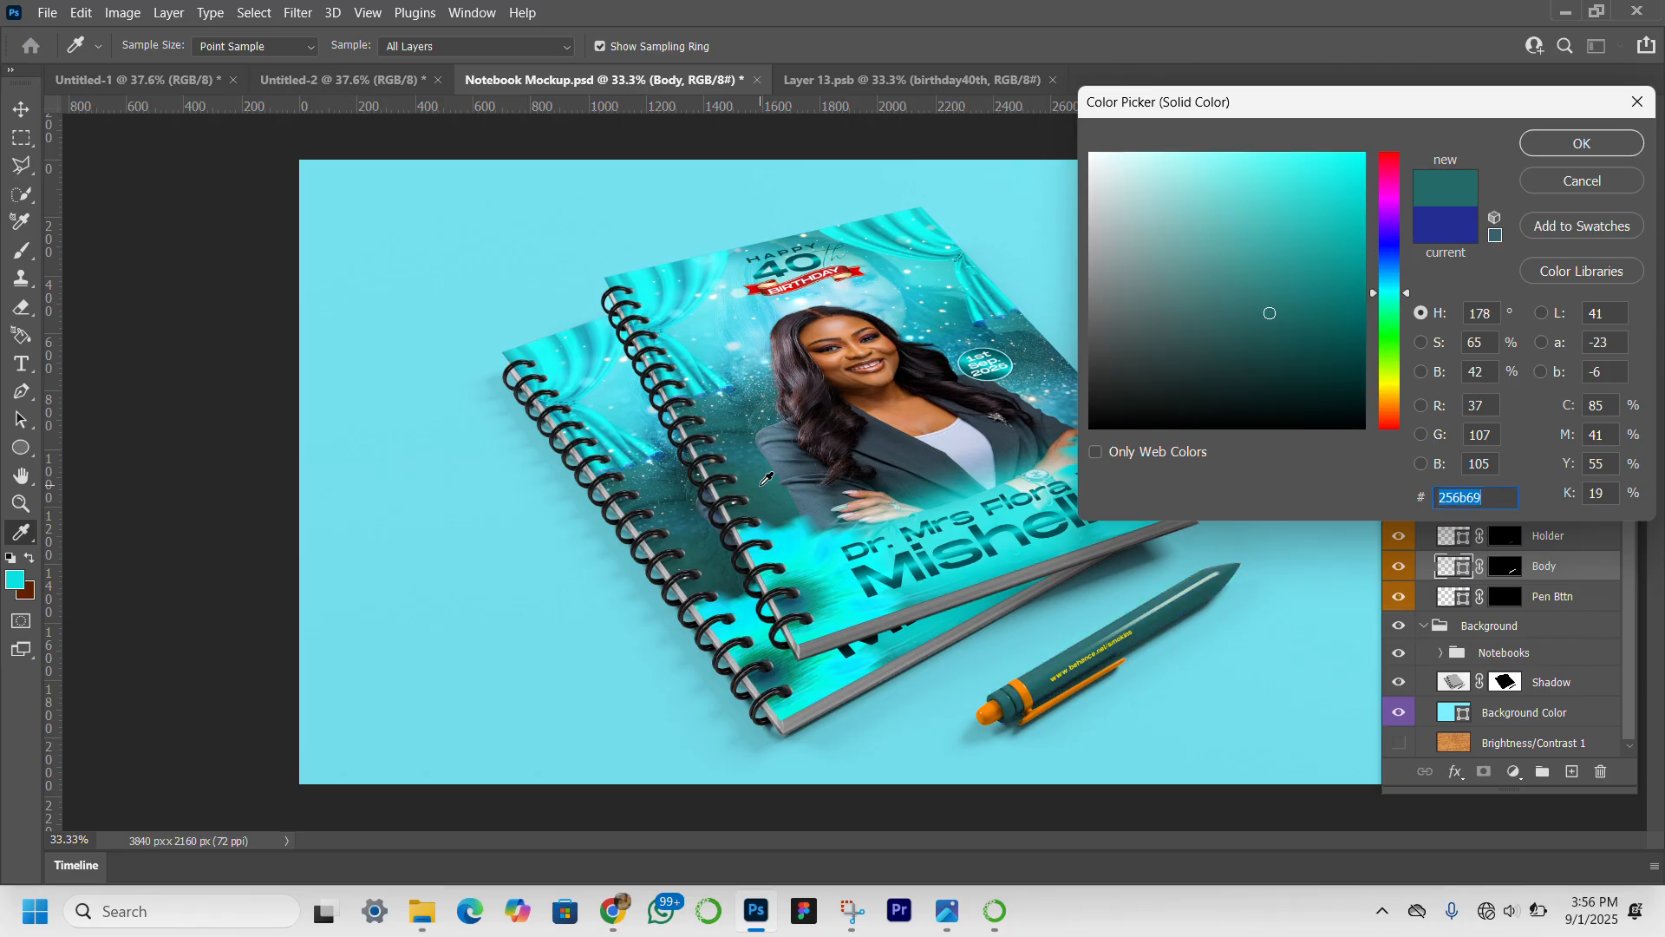
pyautogui.click(1350, 293)
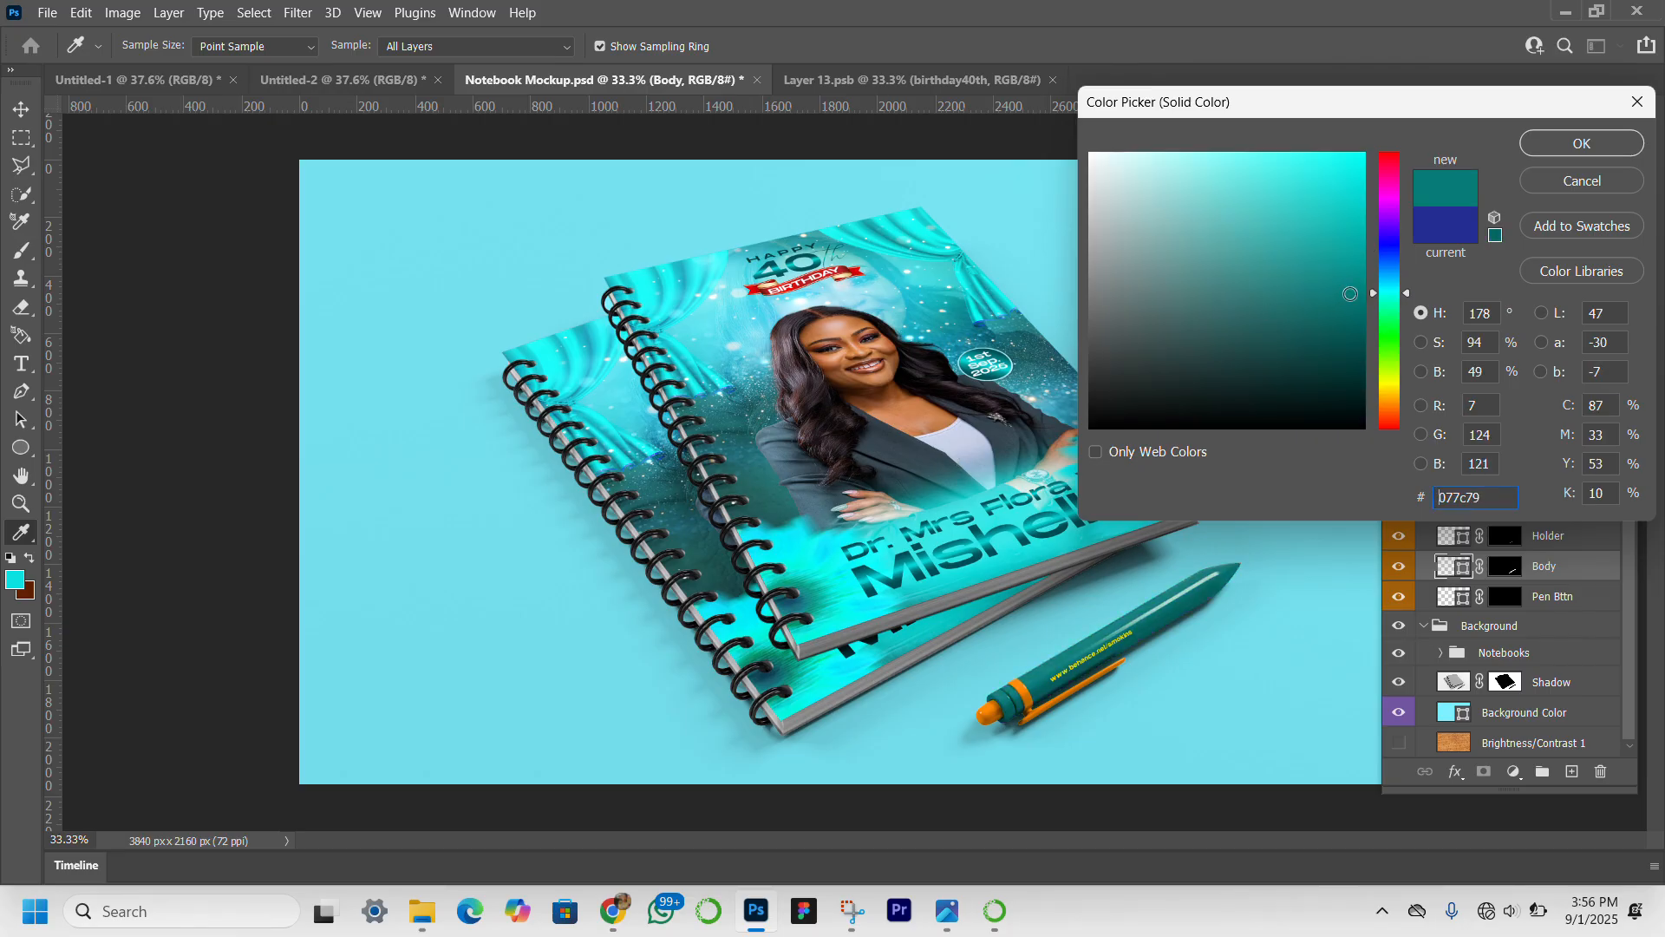
pyautogui.moveTo(1351, 294)
pyautogui.mouseDown()
pyautogui.moveTo(1344, 312)
pyautogui.moveTo(1356, 306)
pyautogui.mouseUp()
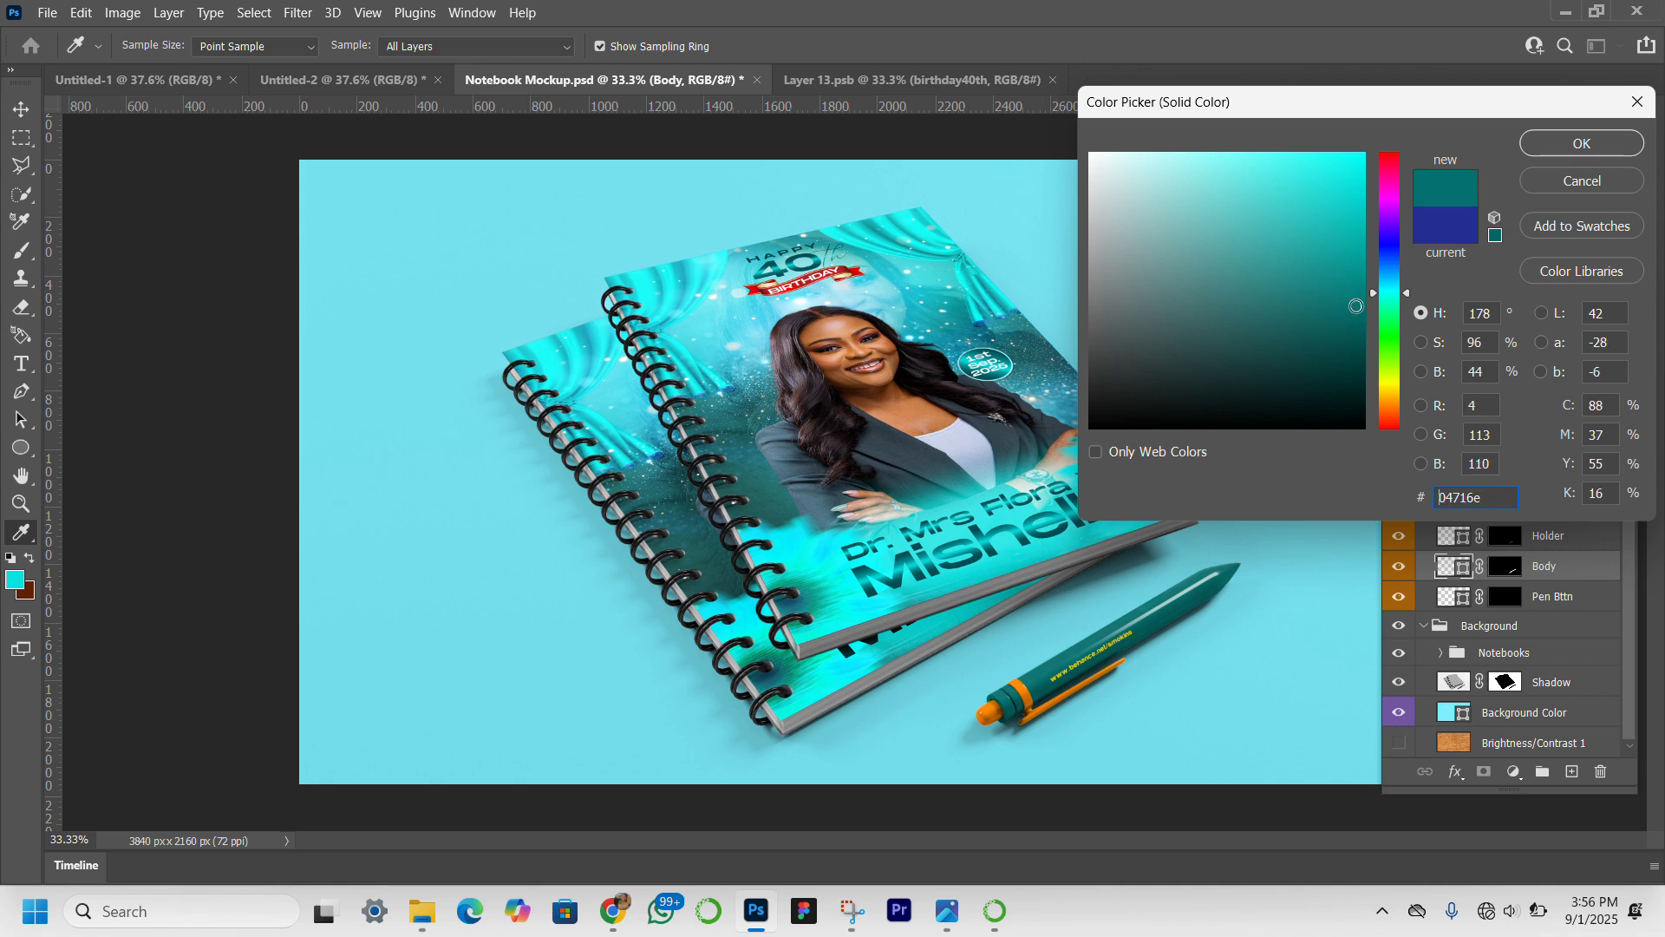
pyautogui.click(1578, 143)
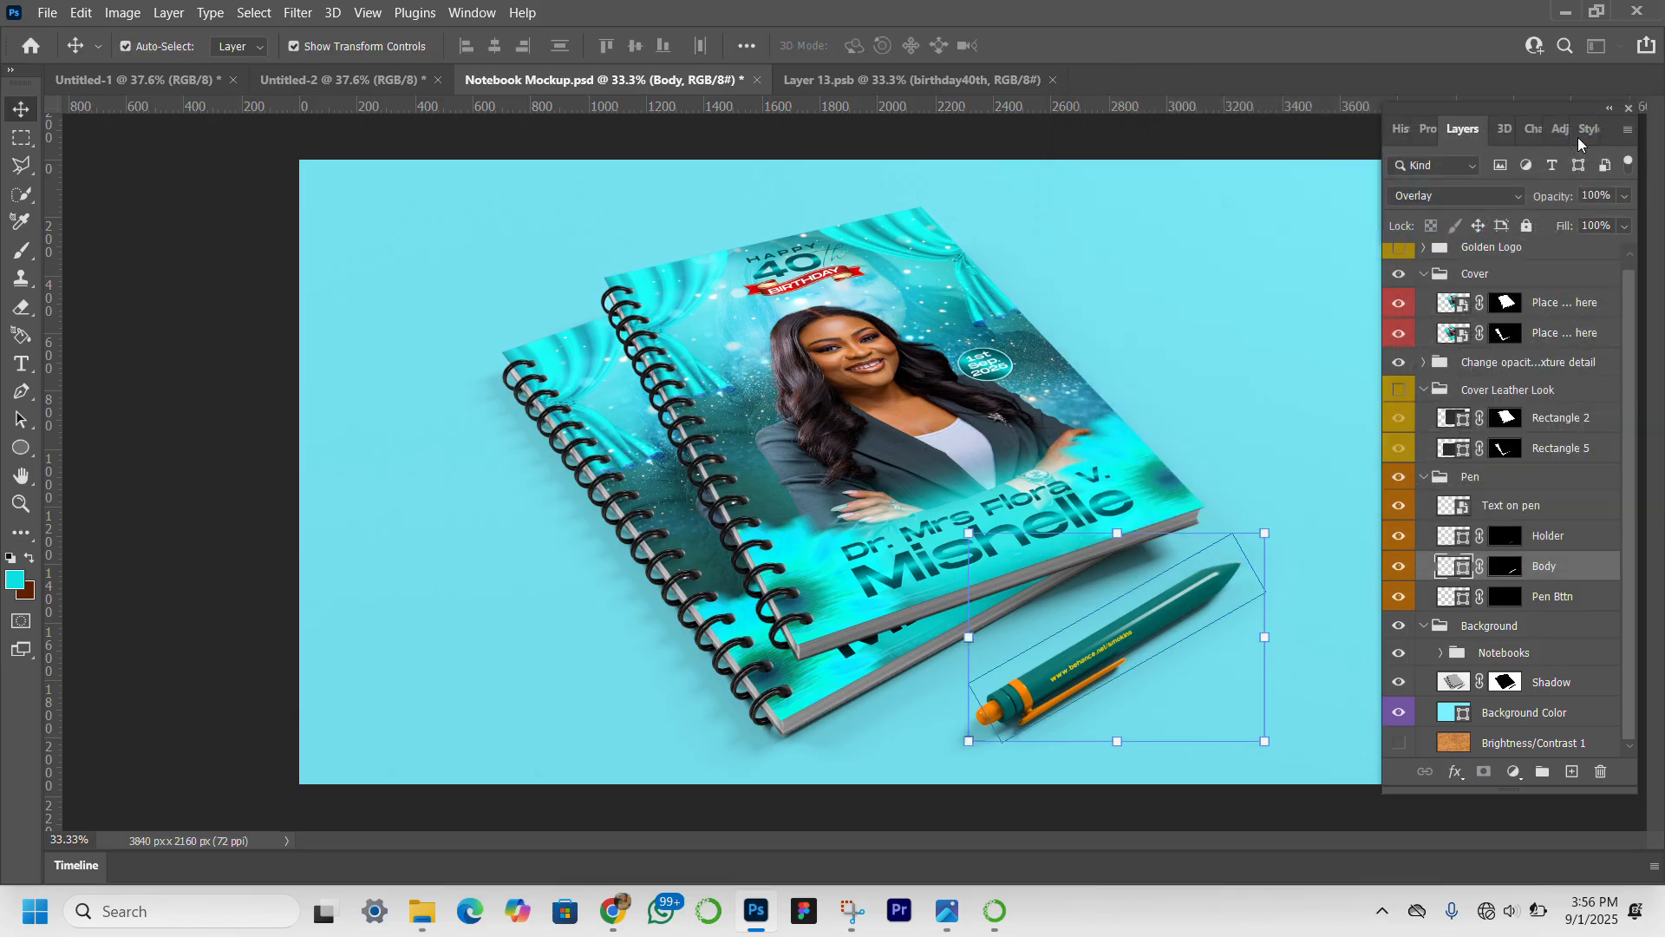
# Recolor the pen's Holder layer to a bright light cyan, based on a color sampled from the notebook cover.
pyautogui.click(1022, 701)
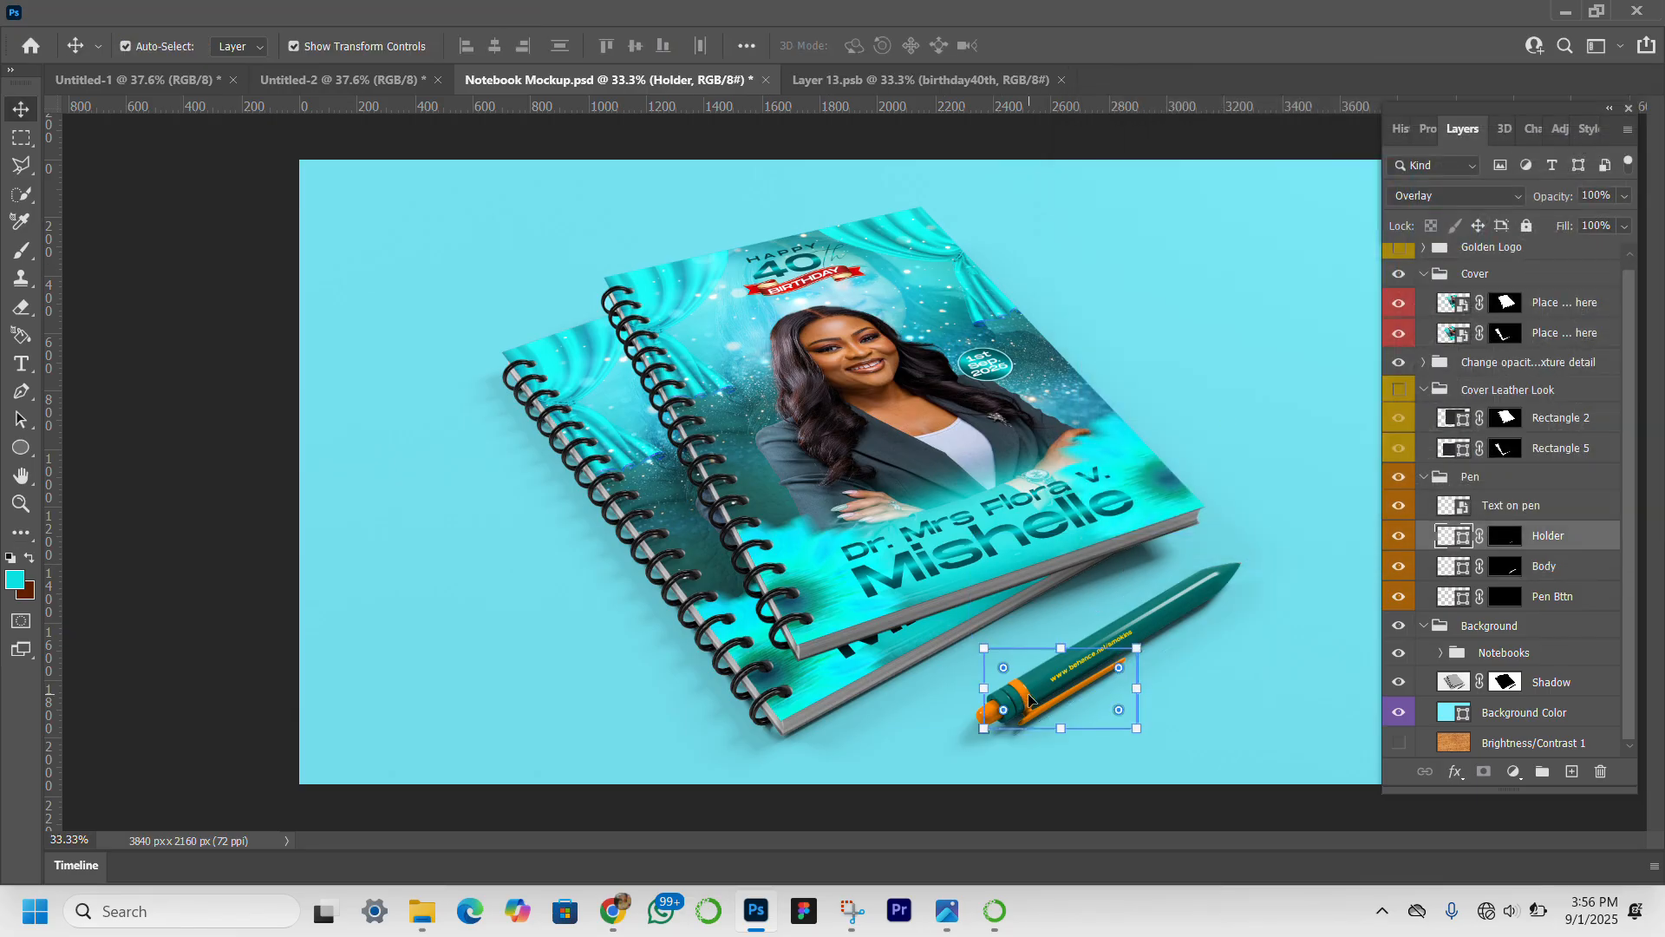
pyautogui.doubleClick(1463, 536)
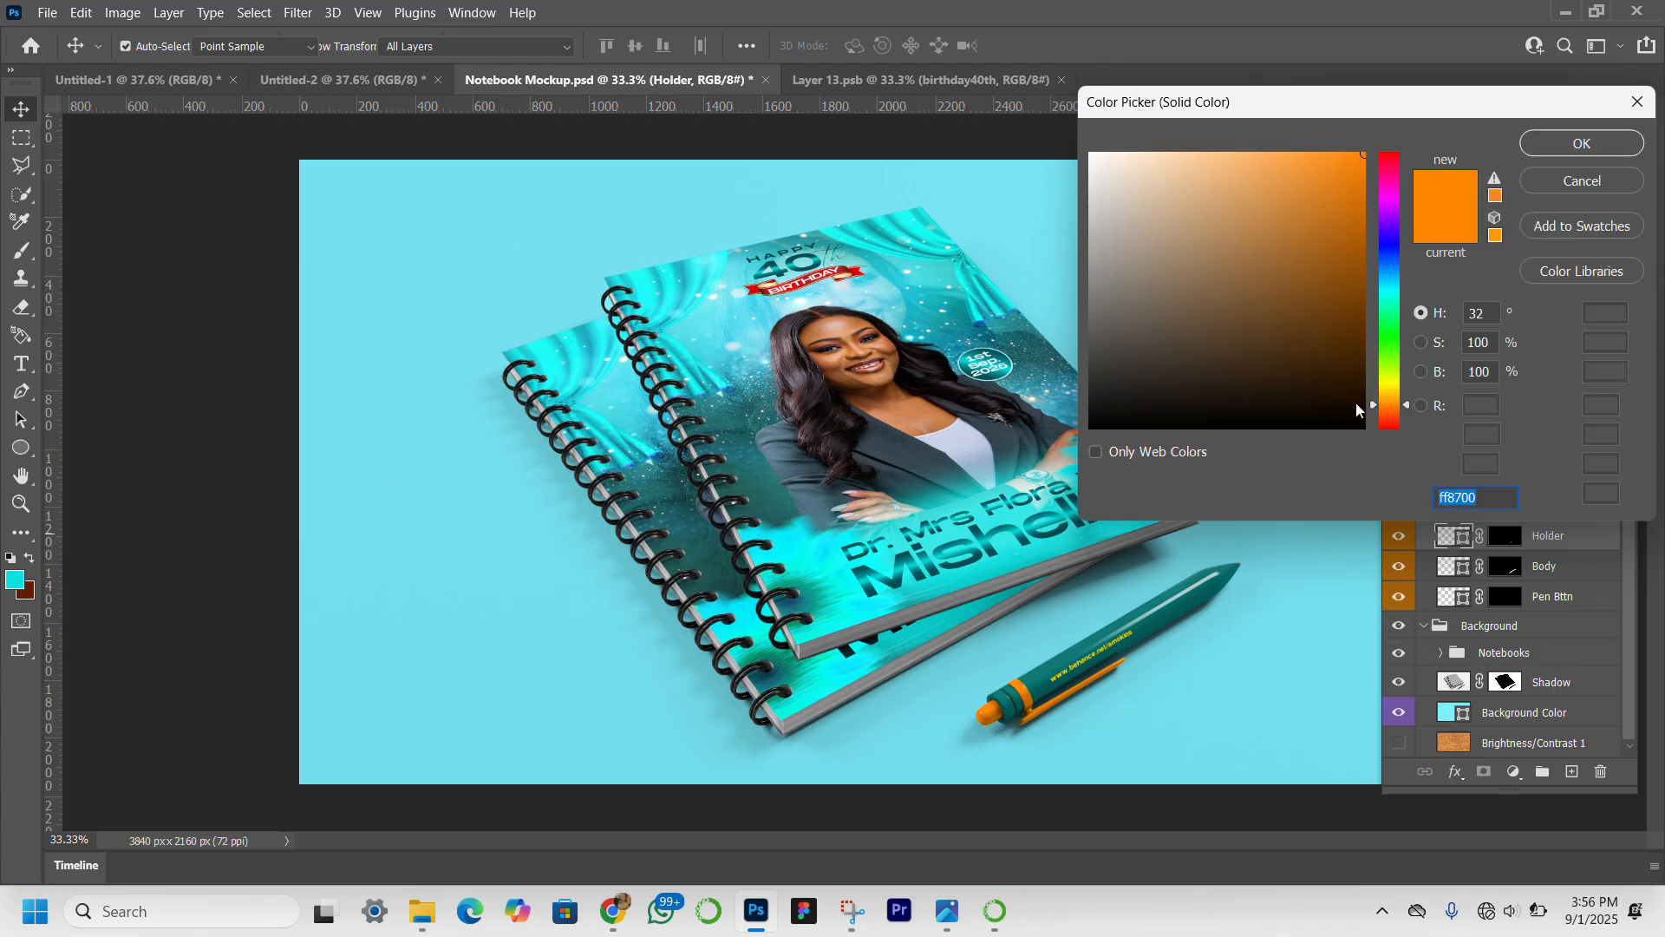
pyautogui.click(712, 333)
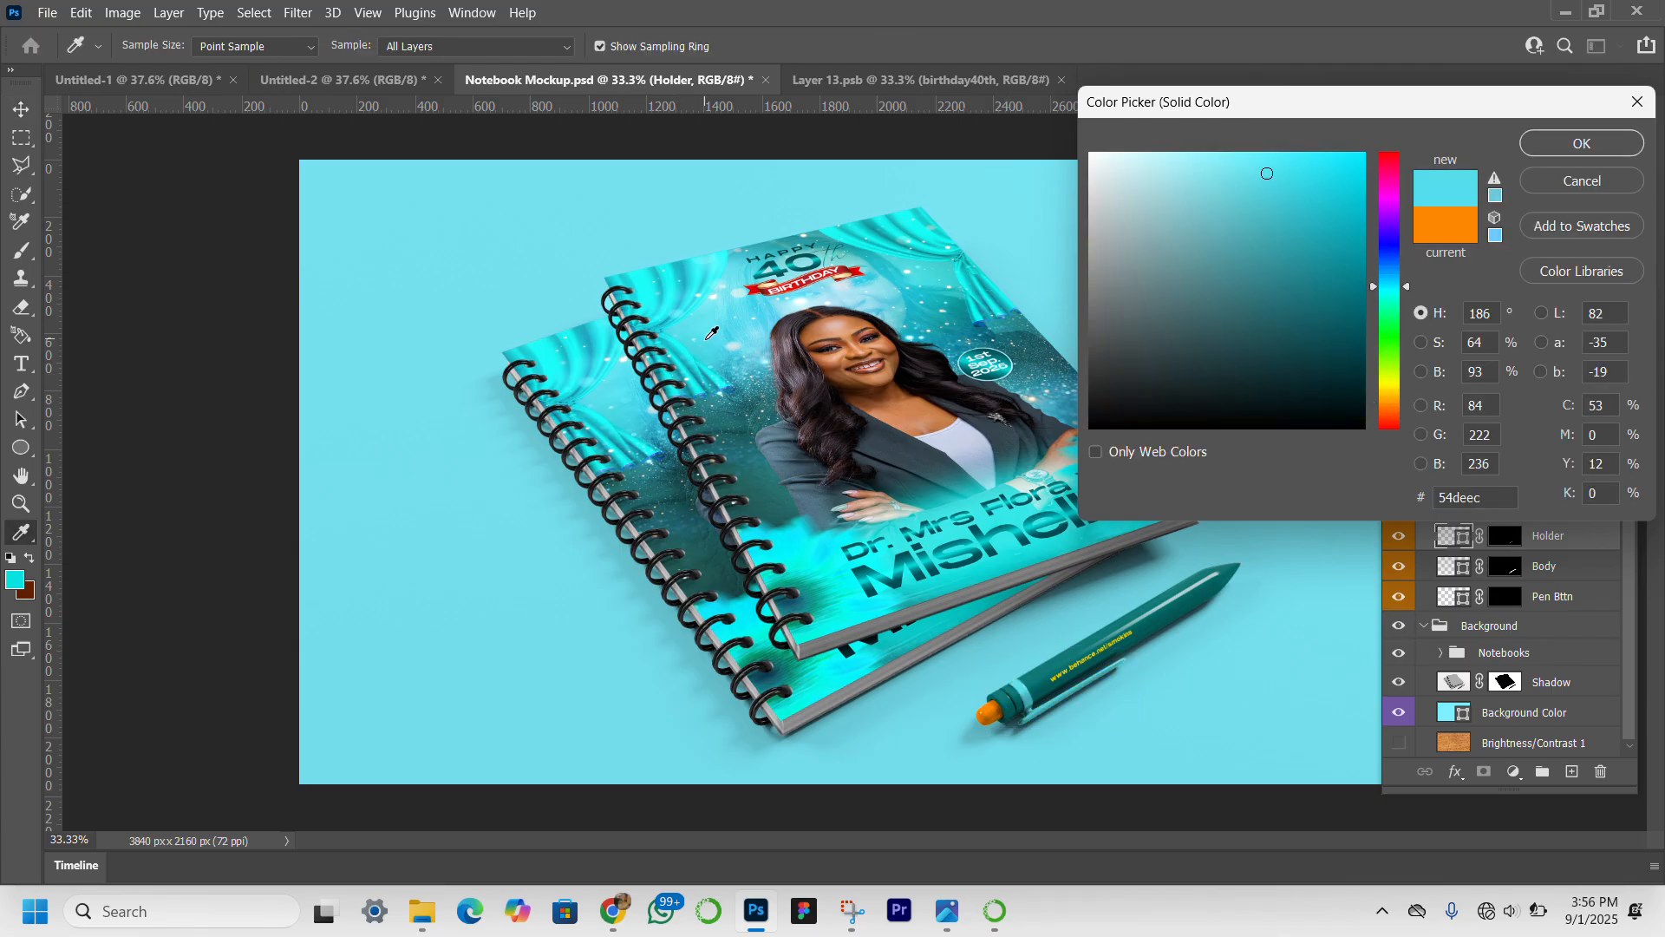
pyautogui.click(1285, 159)
pyautogui.click(1544, 143)
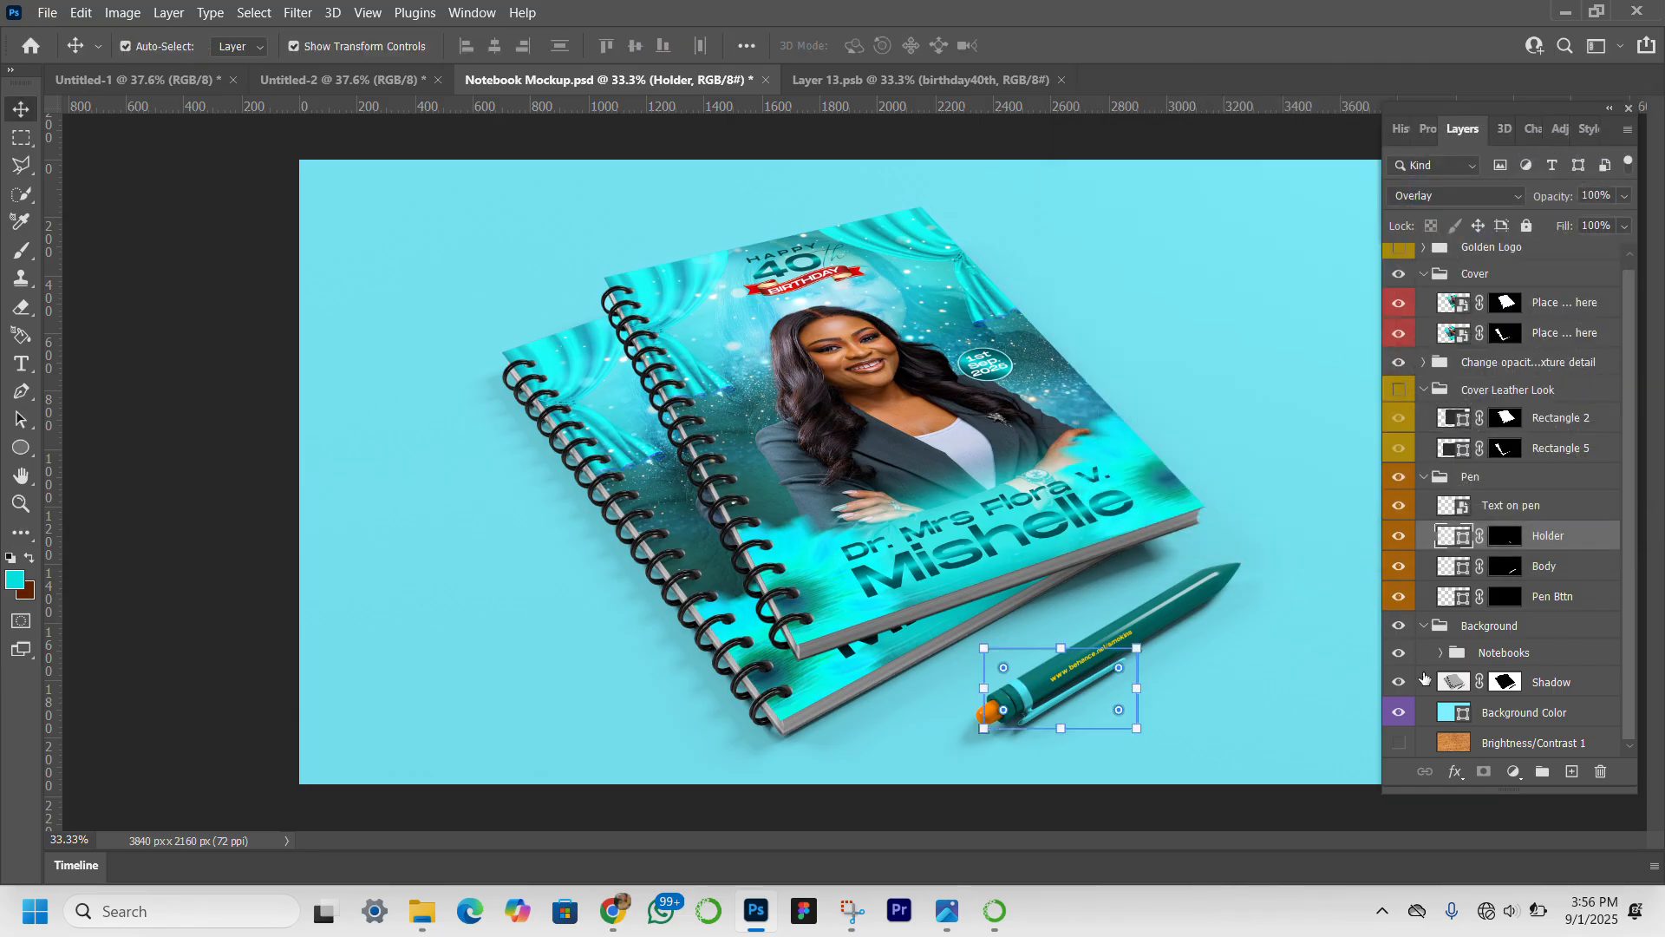
# Recolor the Pen Bttn layer to bright cyan 10f9fe, sampled from the lower part of the notebook cover.
pyautogui.click(1460, 602)
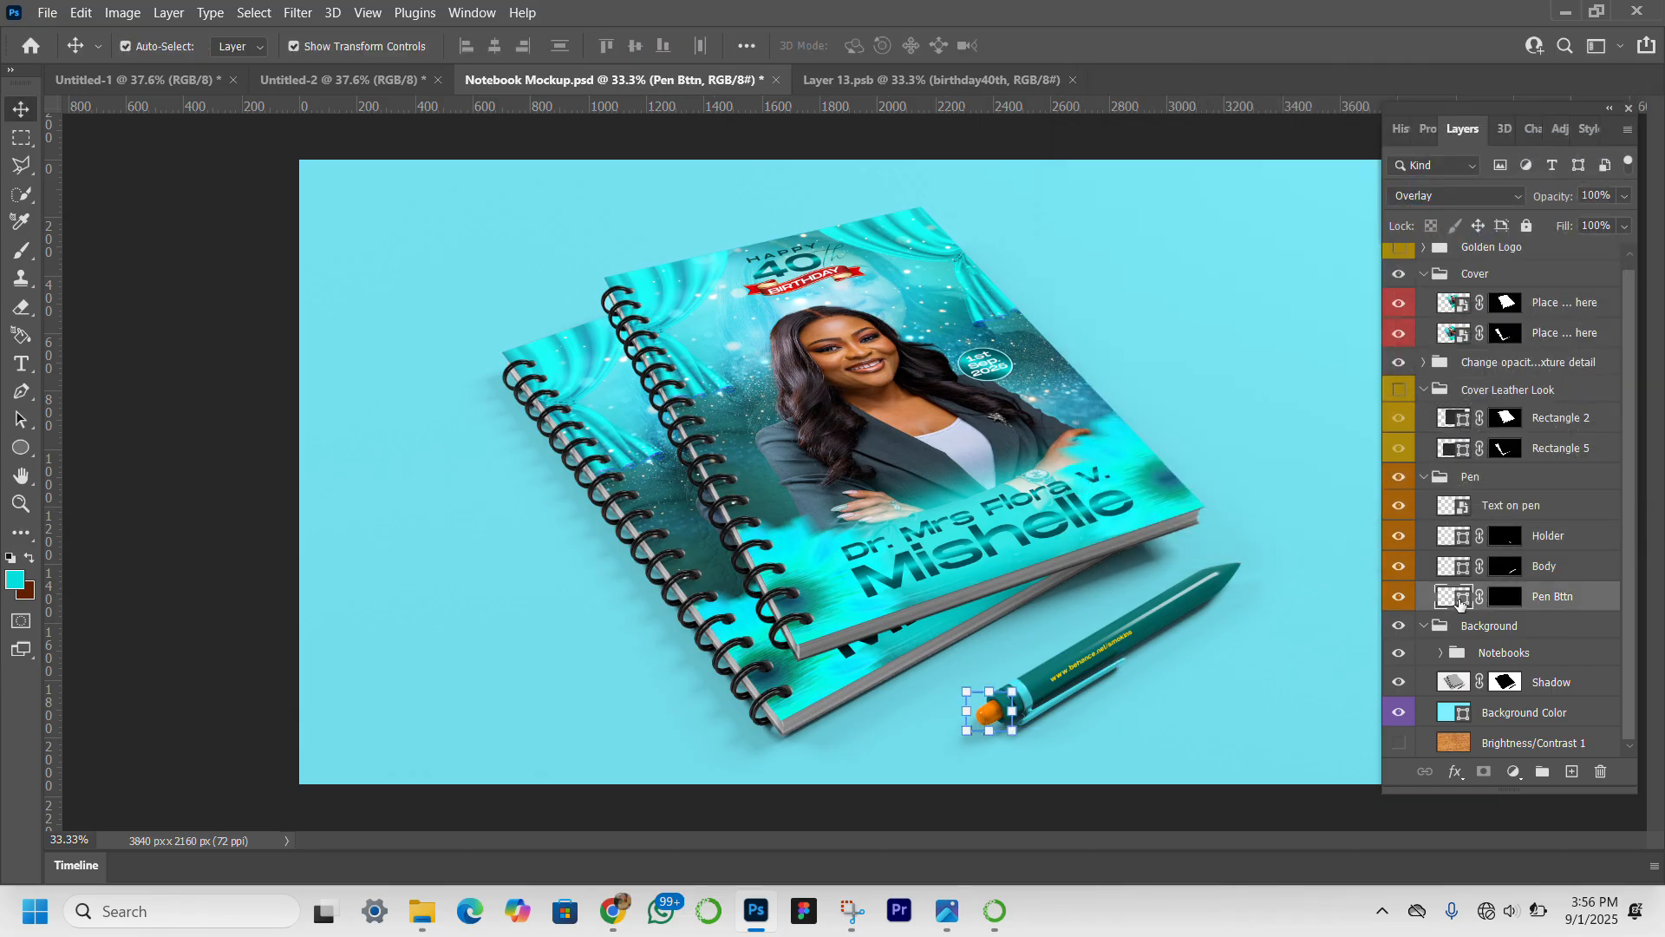
pyautogui.doubleClick(1460, 599)
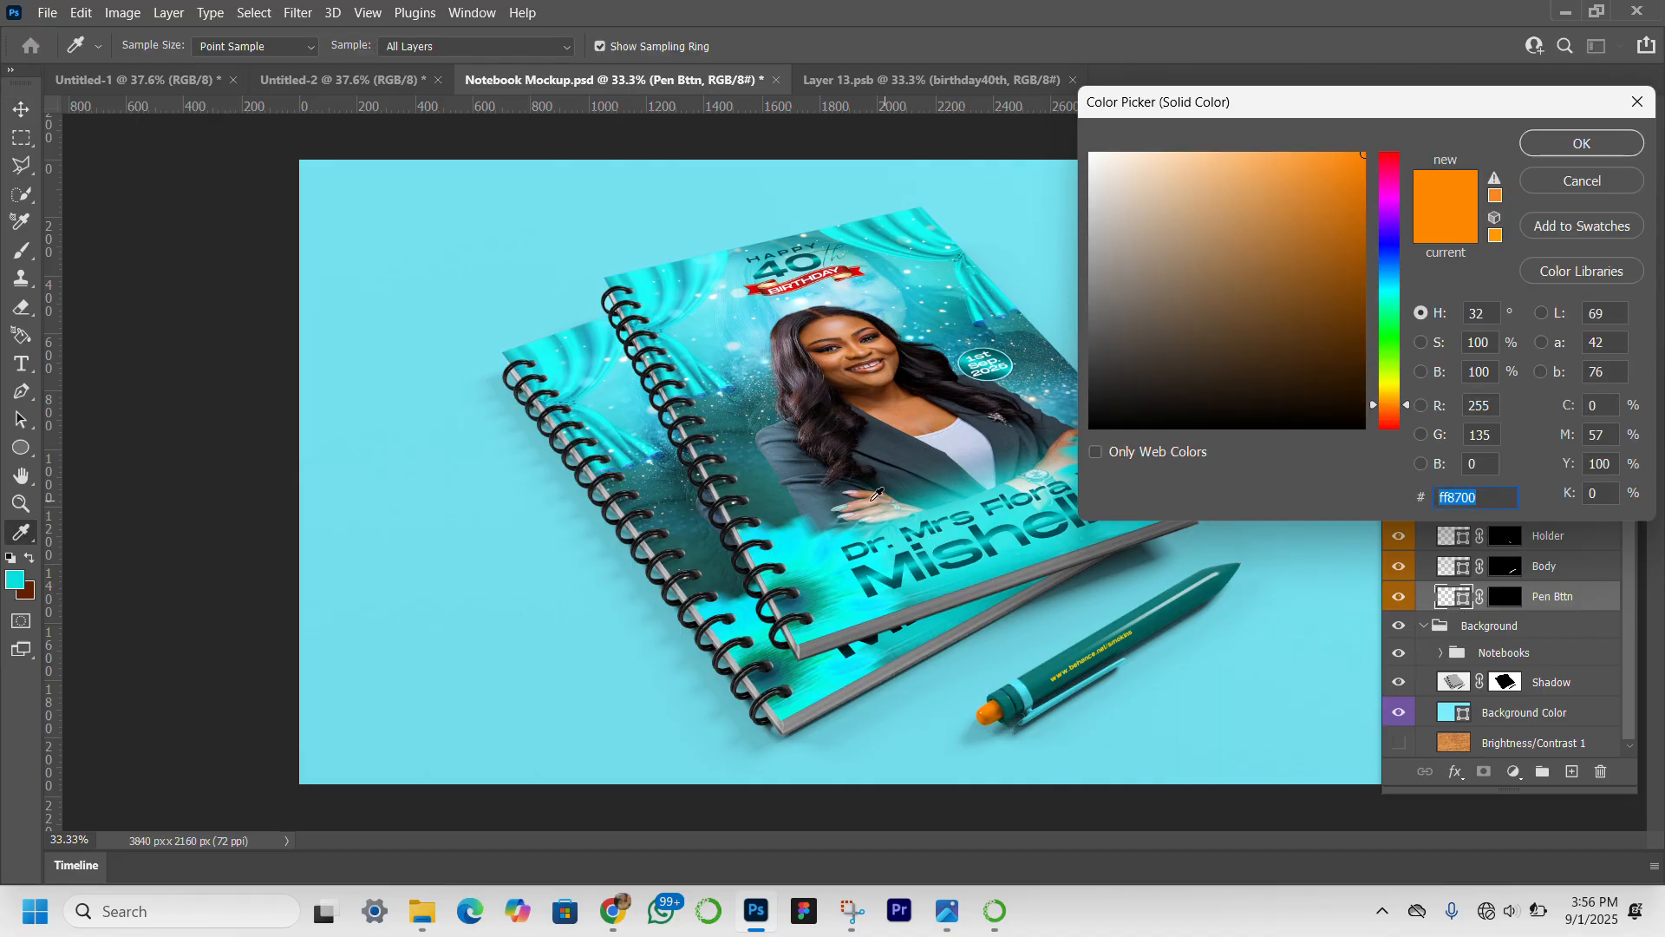
pyautogui.click(849, 558)
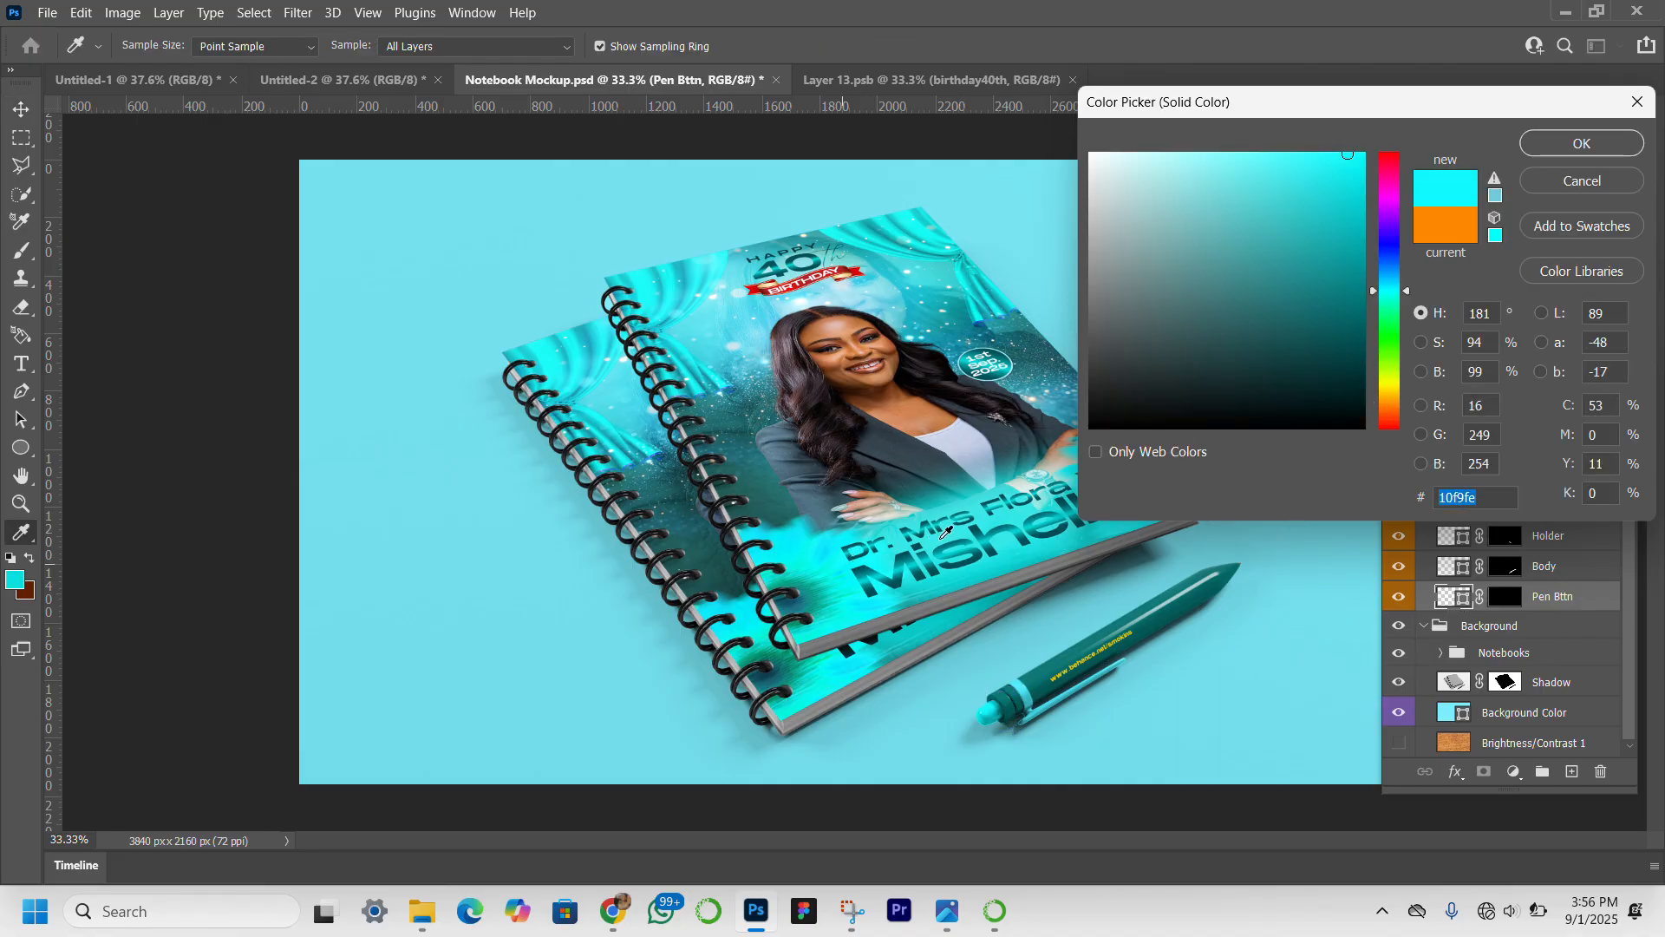
pyautogui.click(1565, 146)
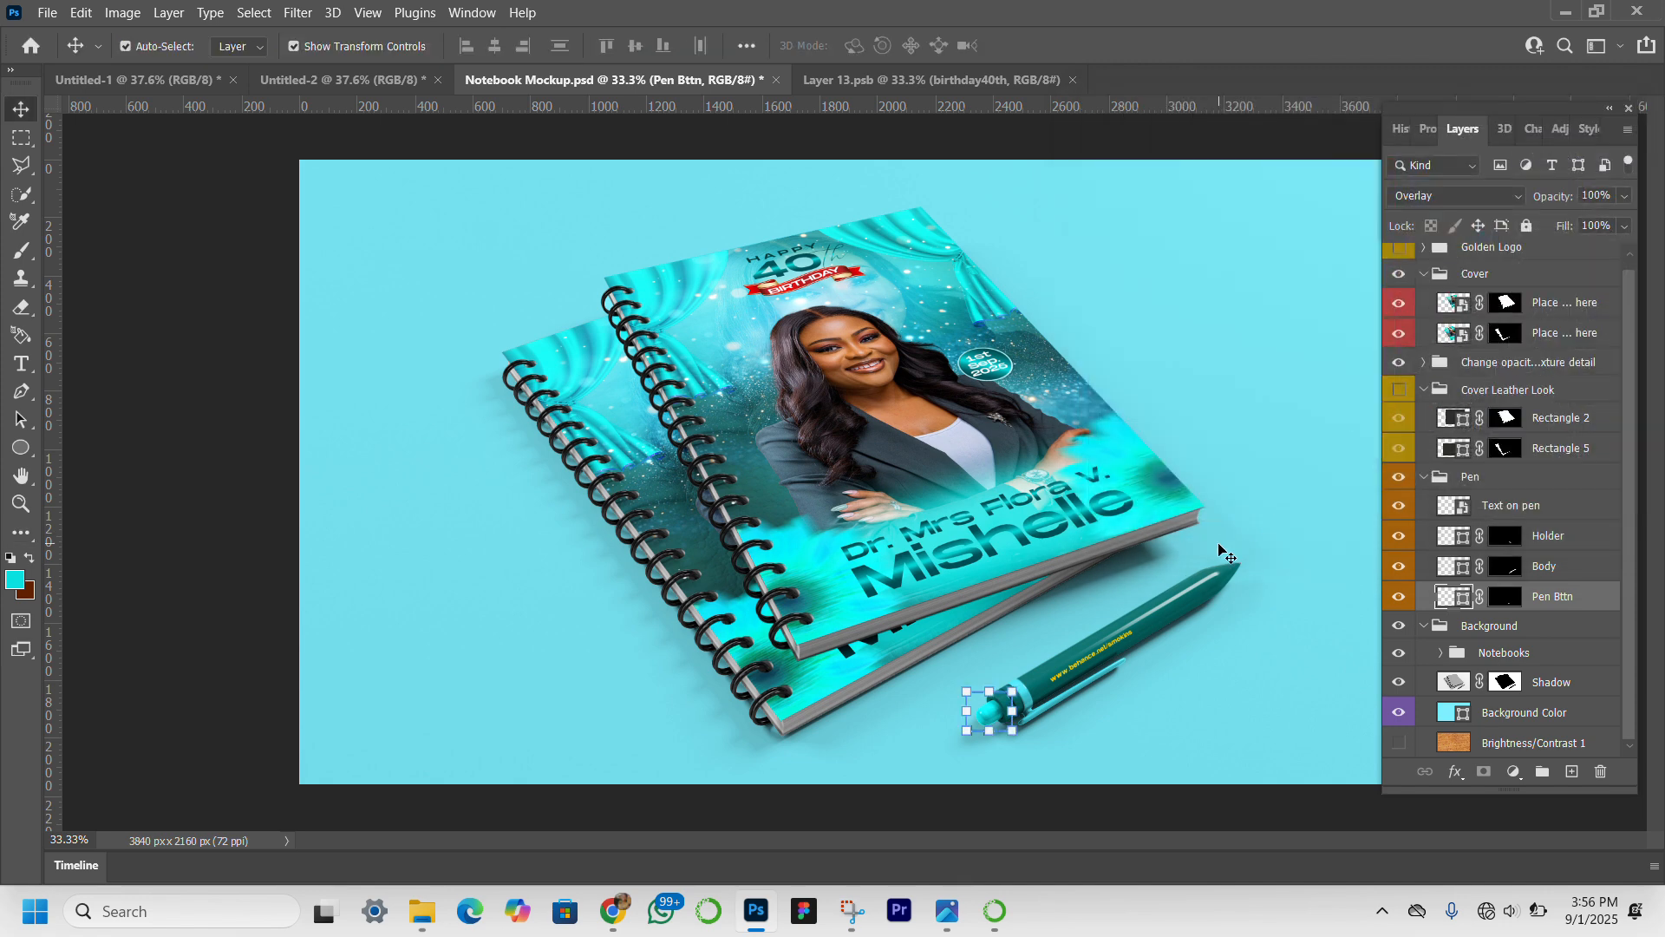
# In the Text on pen smart object, replace the web address with "Happy Birthday" and the celebrant's name, shift it about 40 px right, and save.
pyautogui.click(1119, 643)
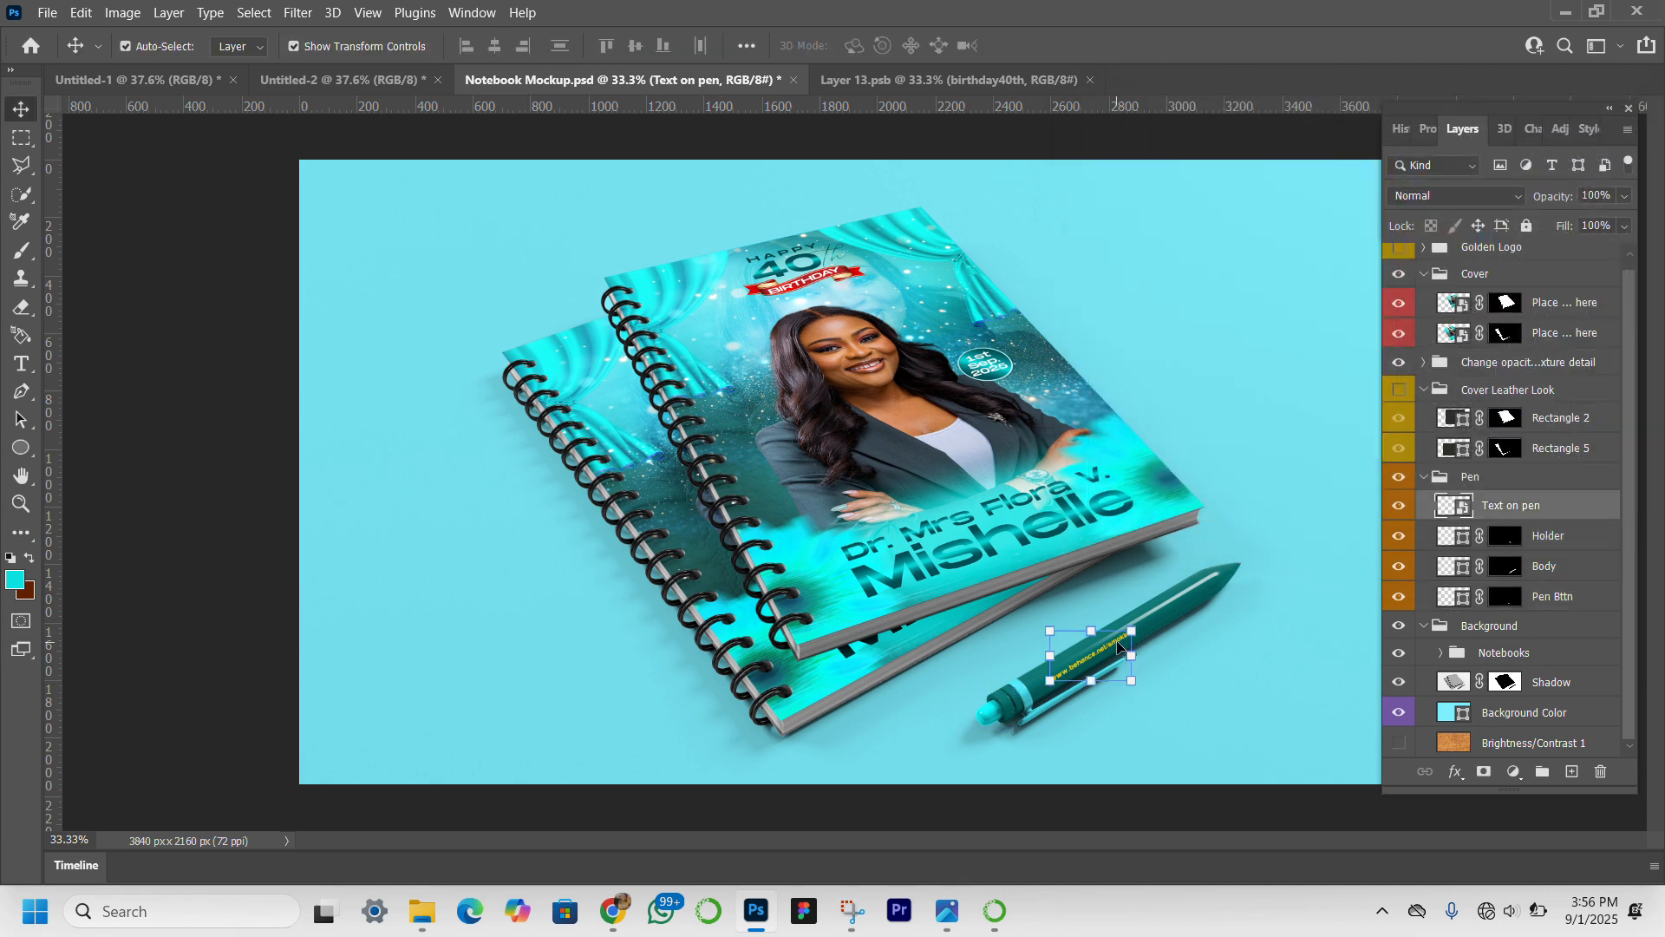
pyautogui.doubleClick(1464, 510)
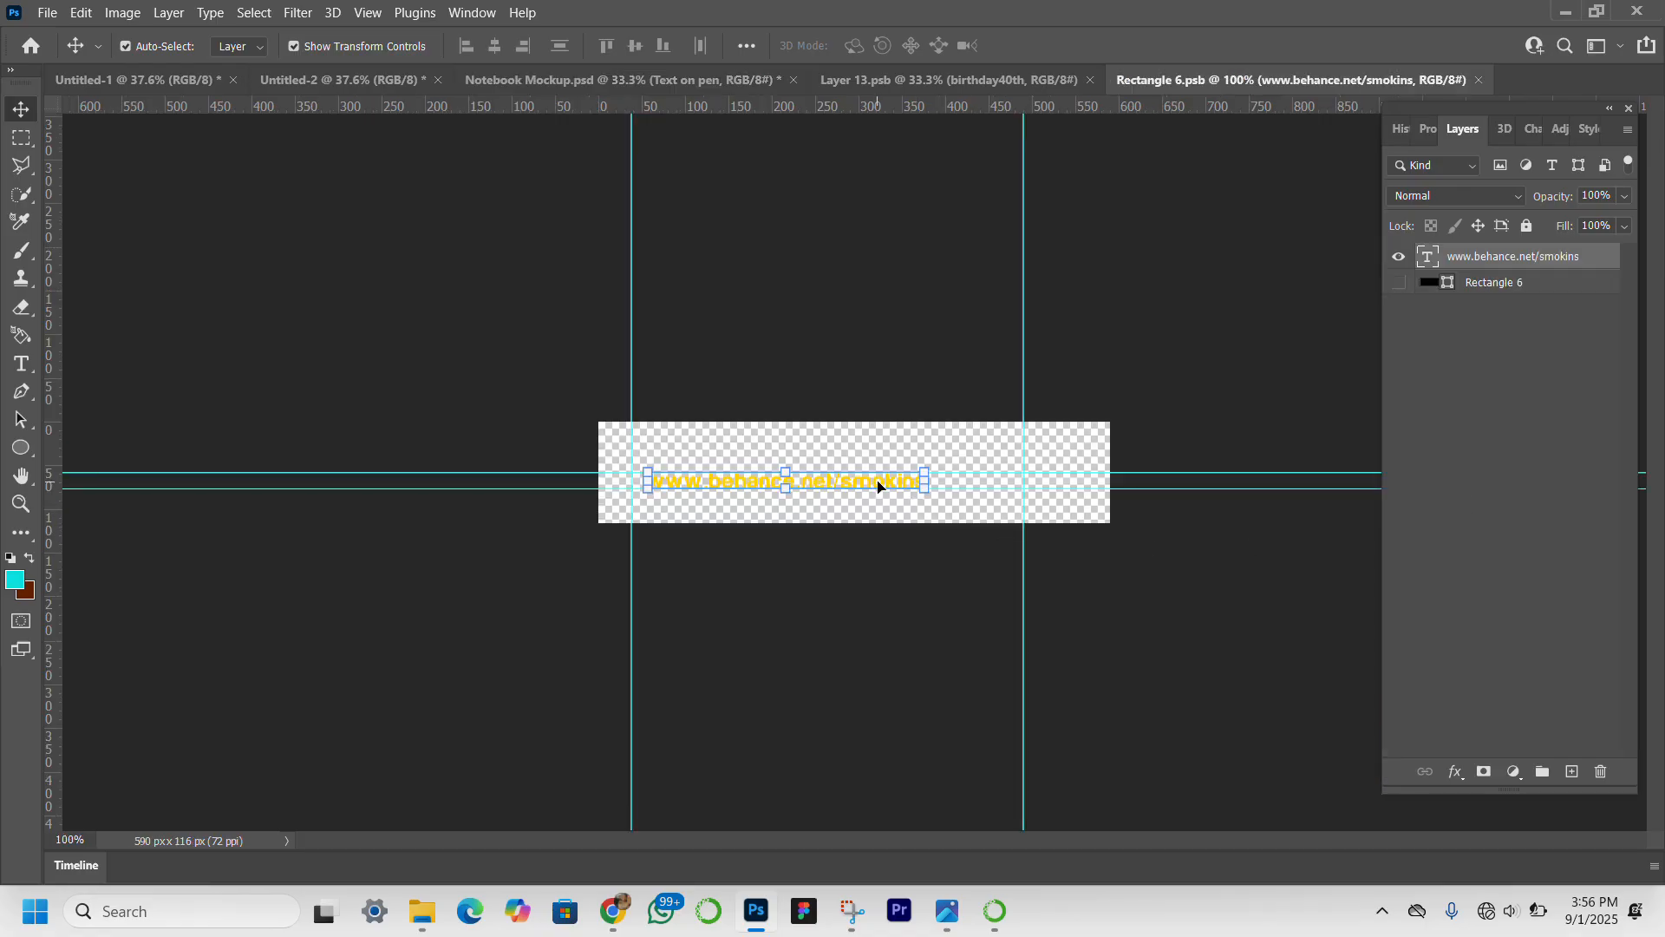
pyautogui.doubleClick(877, 482)
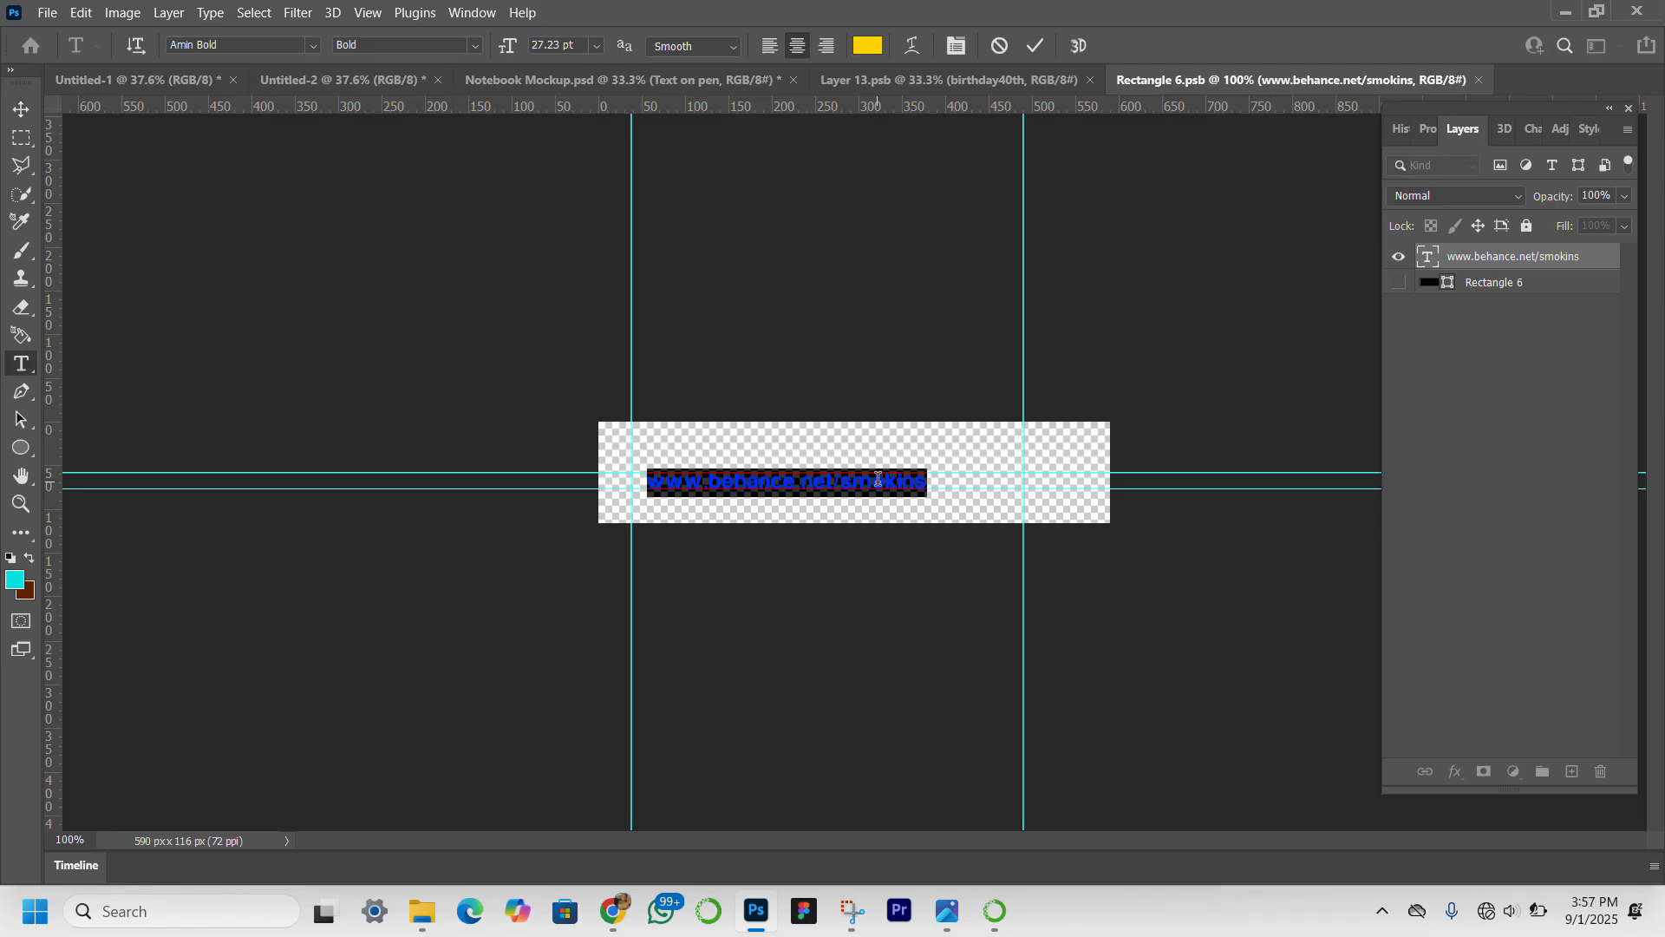
pyautogui.write('Ha')
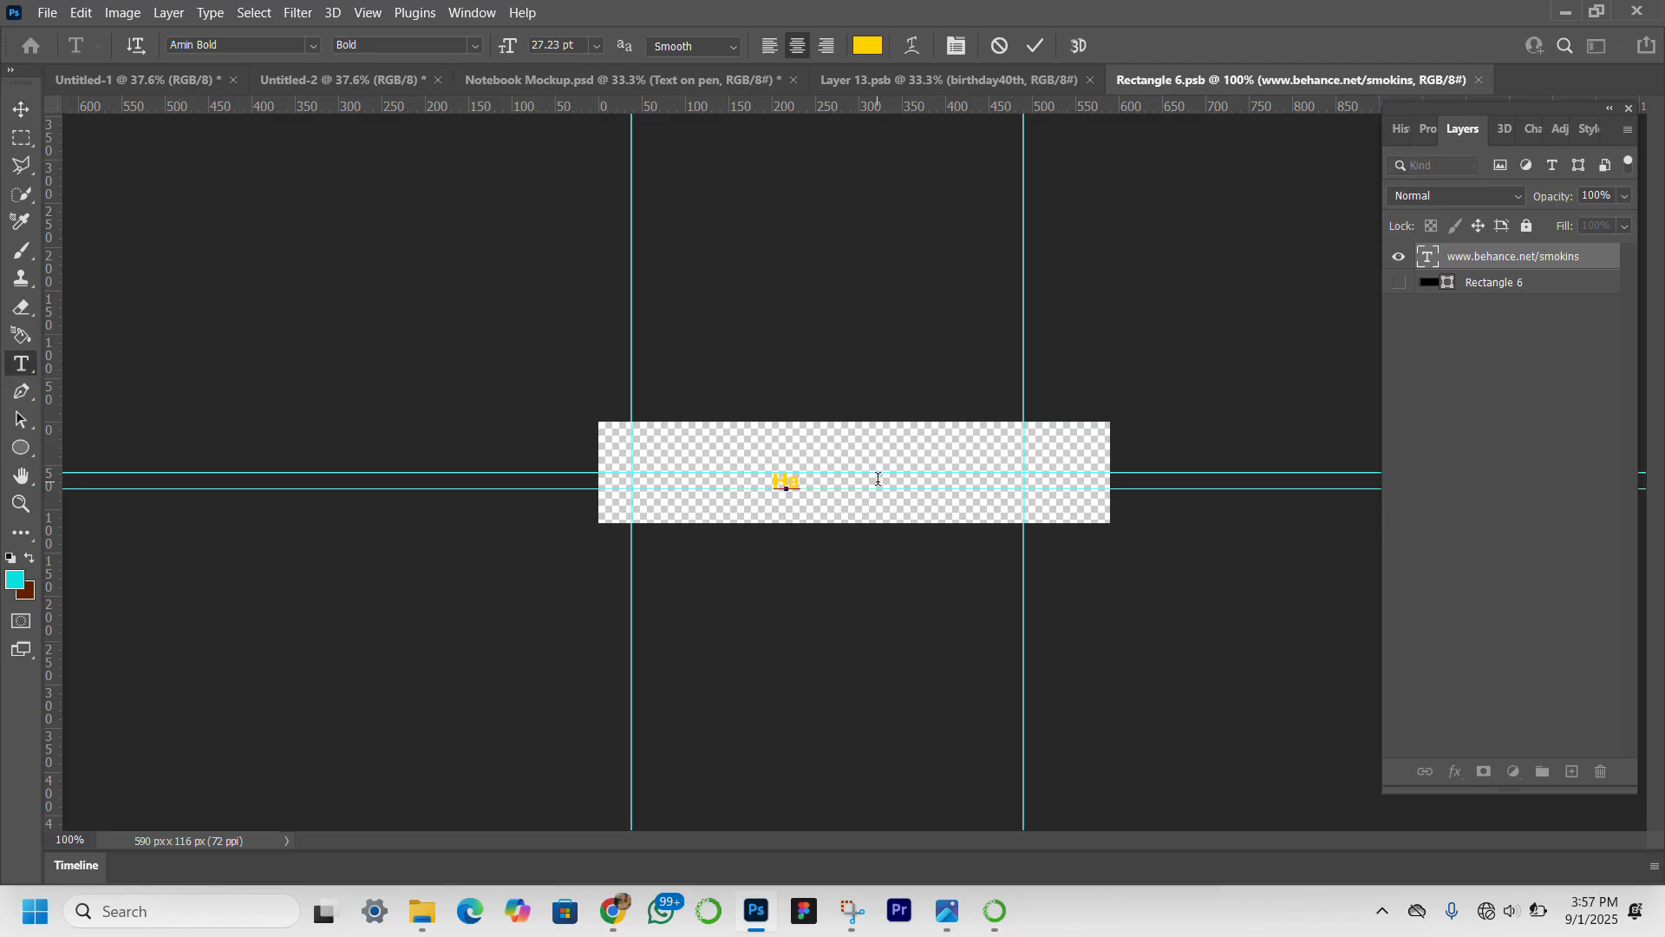
pyautogui.write('ppy Birthday')
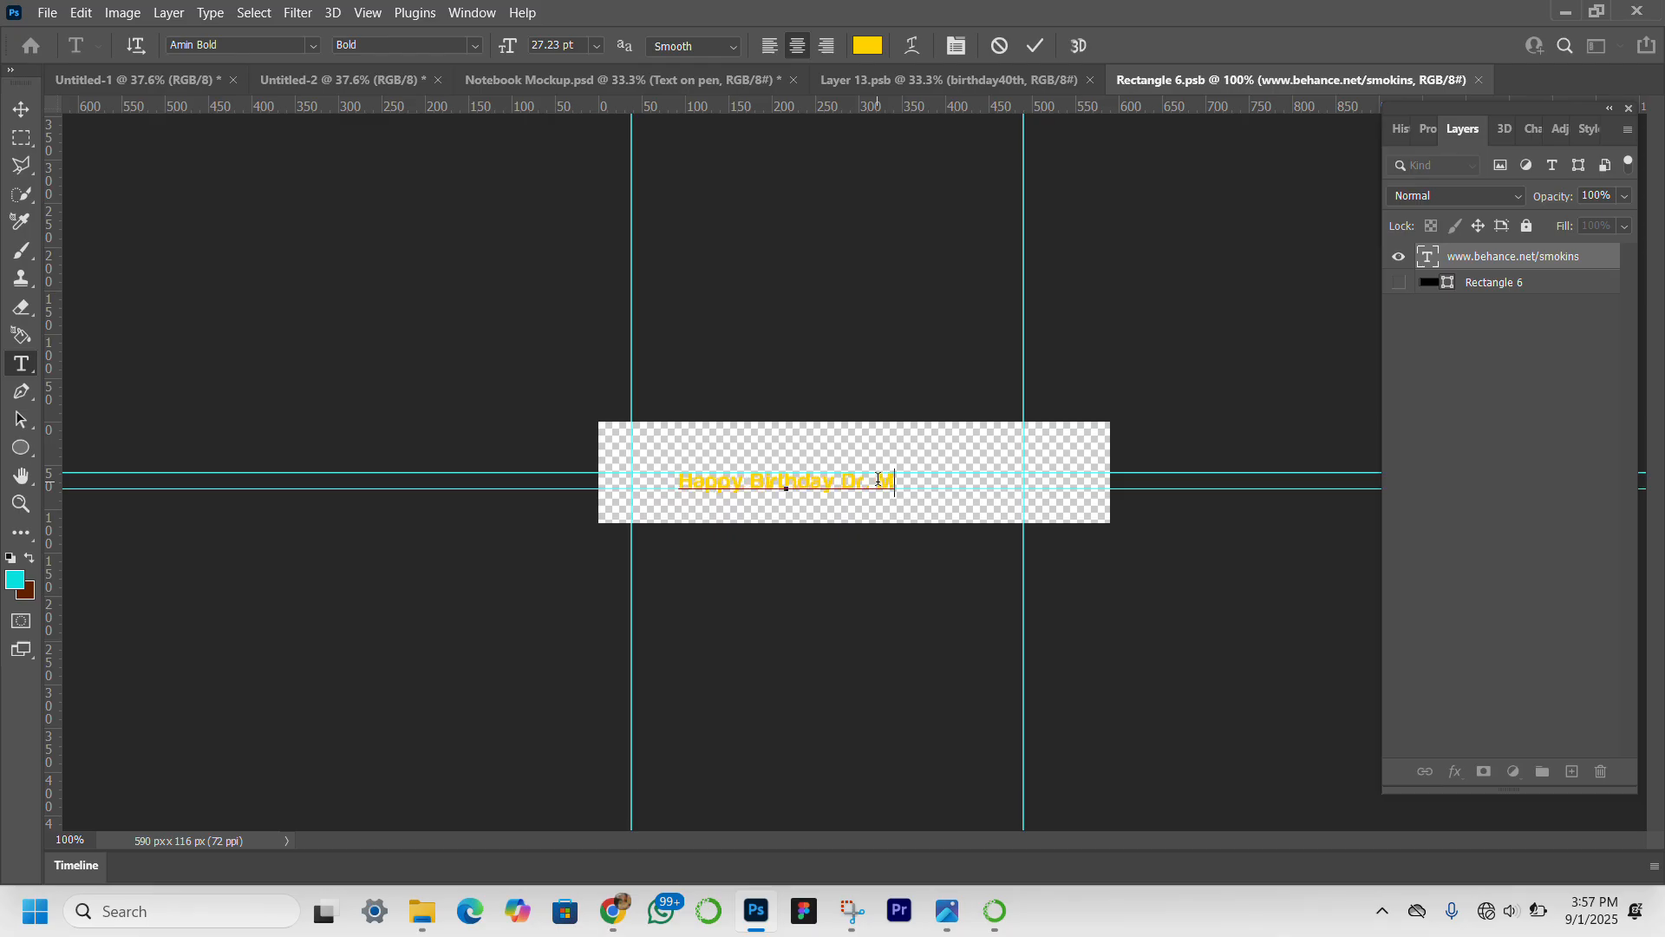
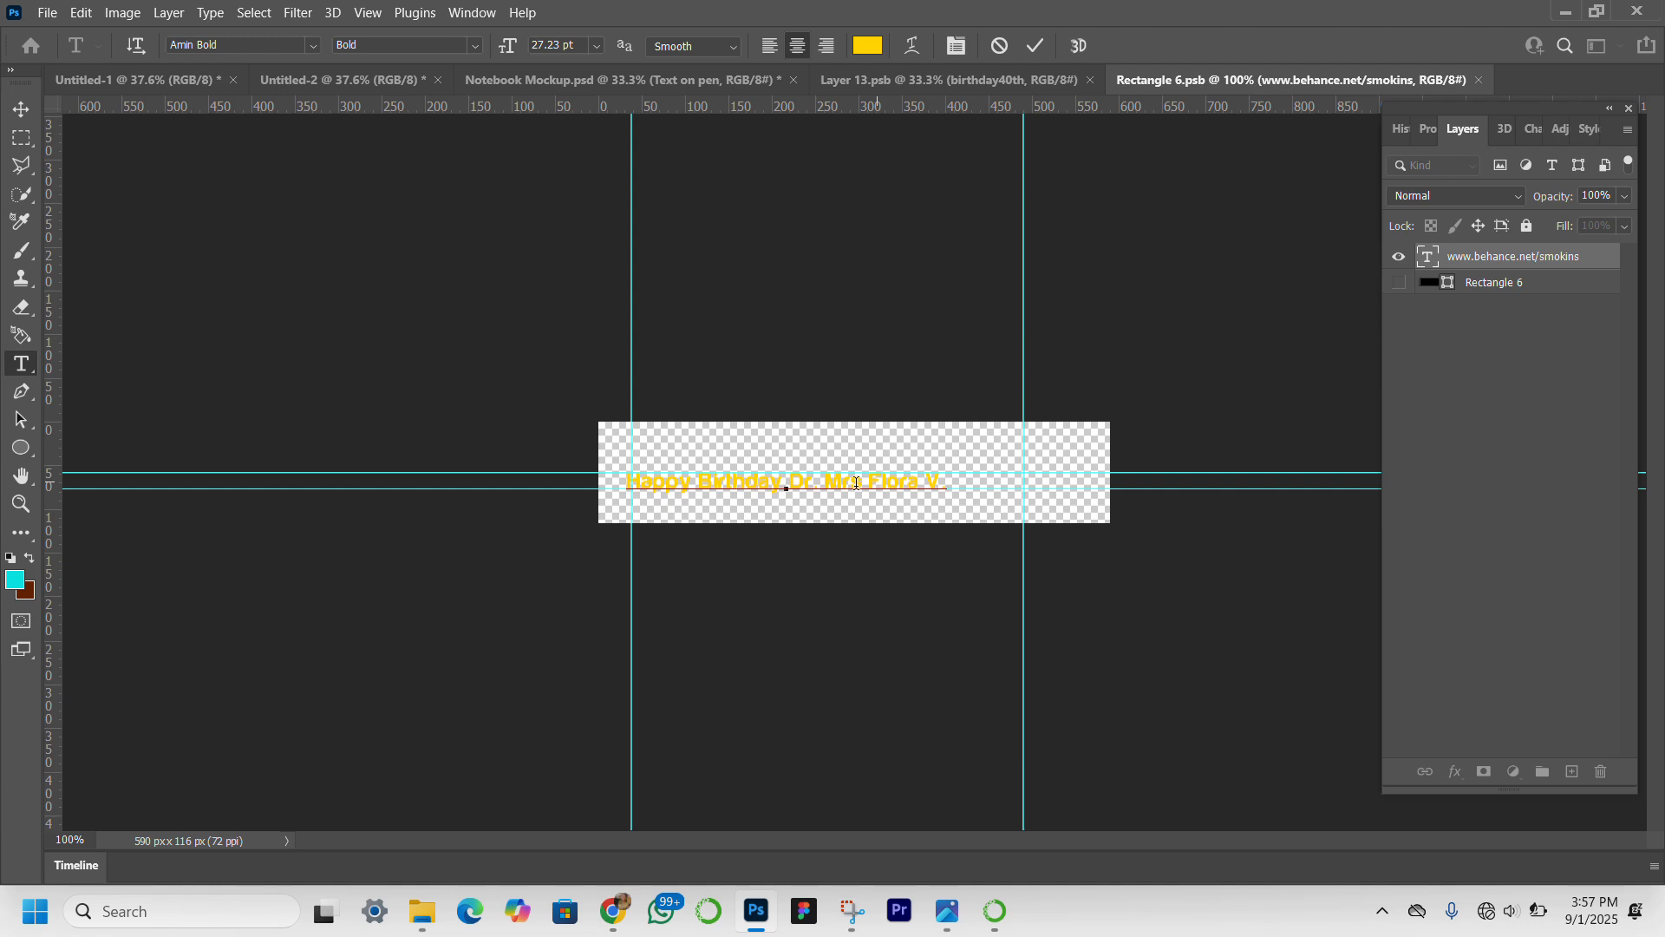
pyautogui.click(21, 110)
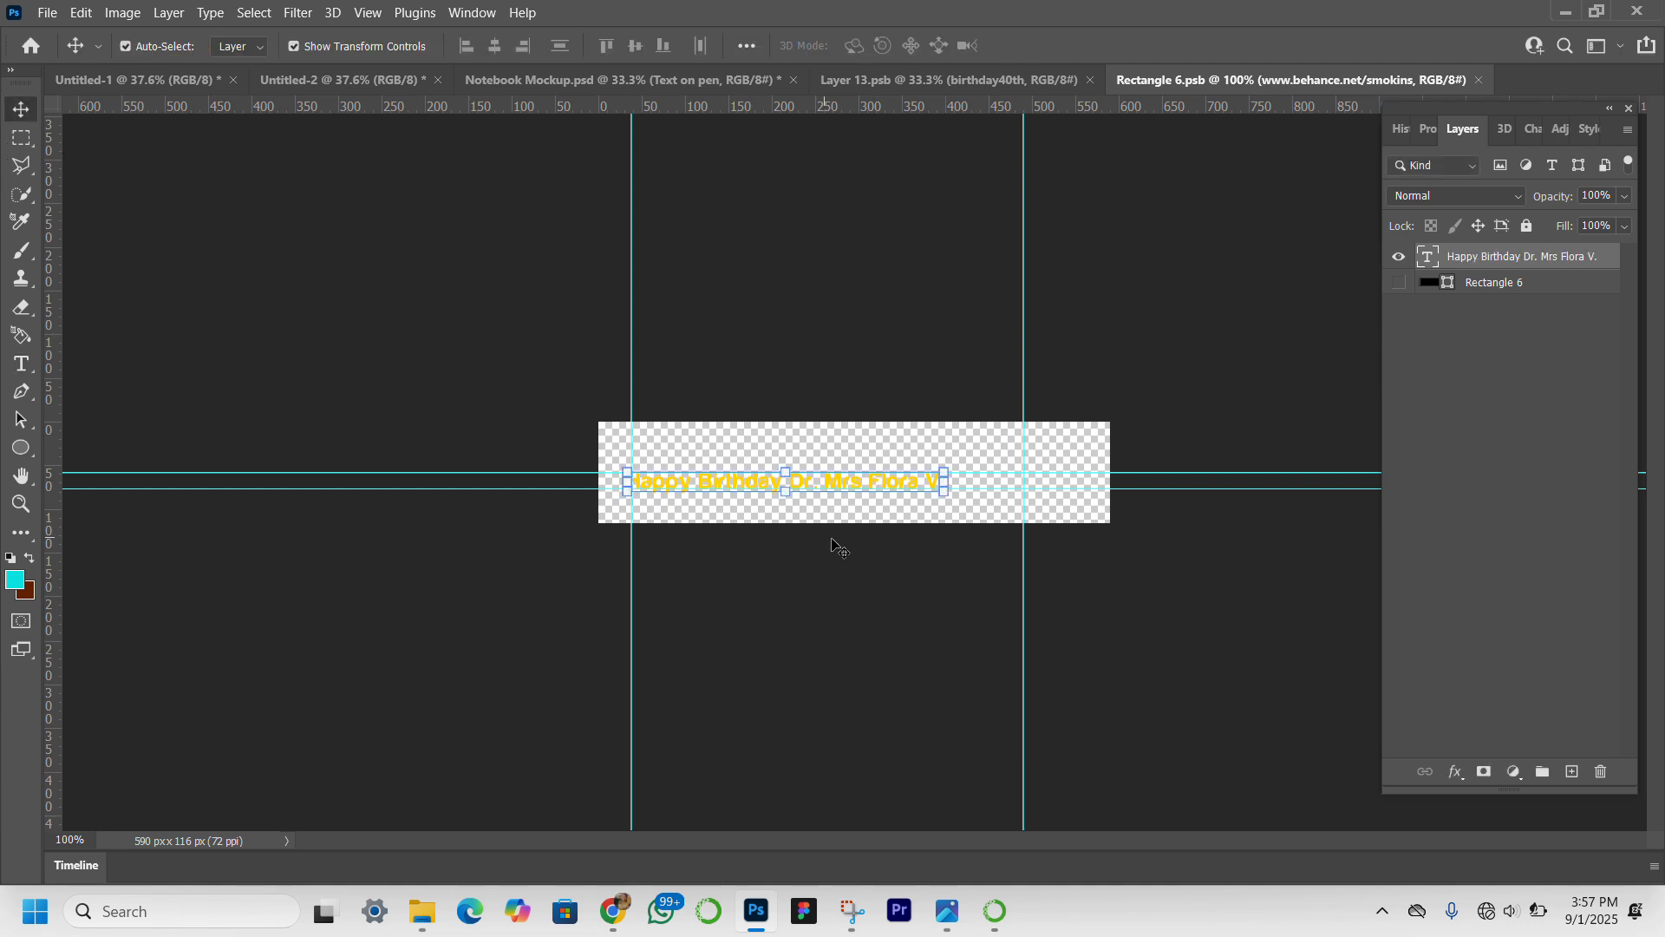
pyautogui.moveTo(877, 480); pyautogui.dragTo(912, 482)
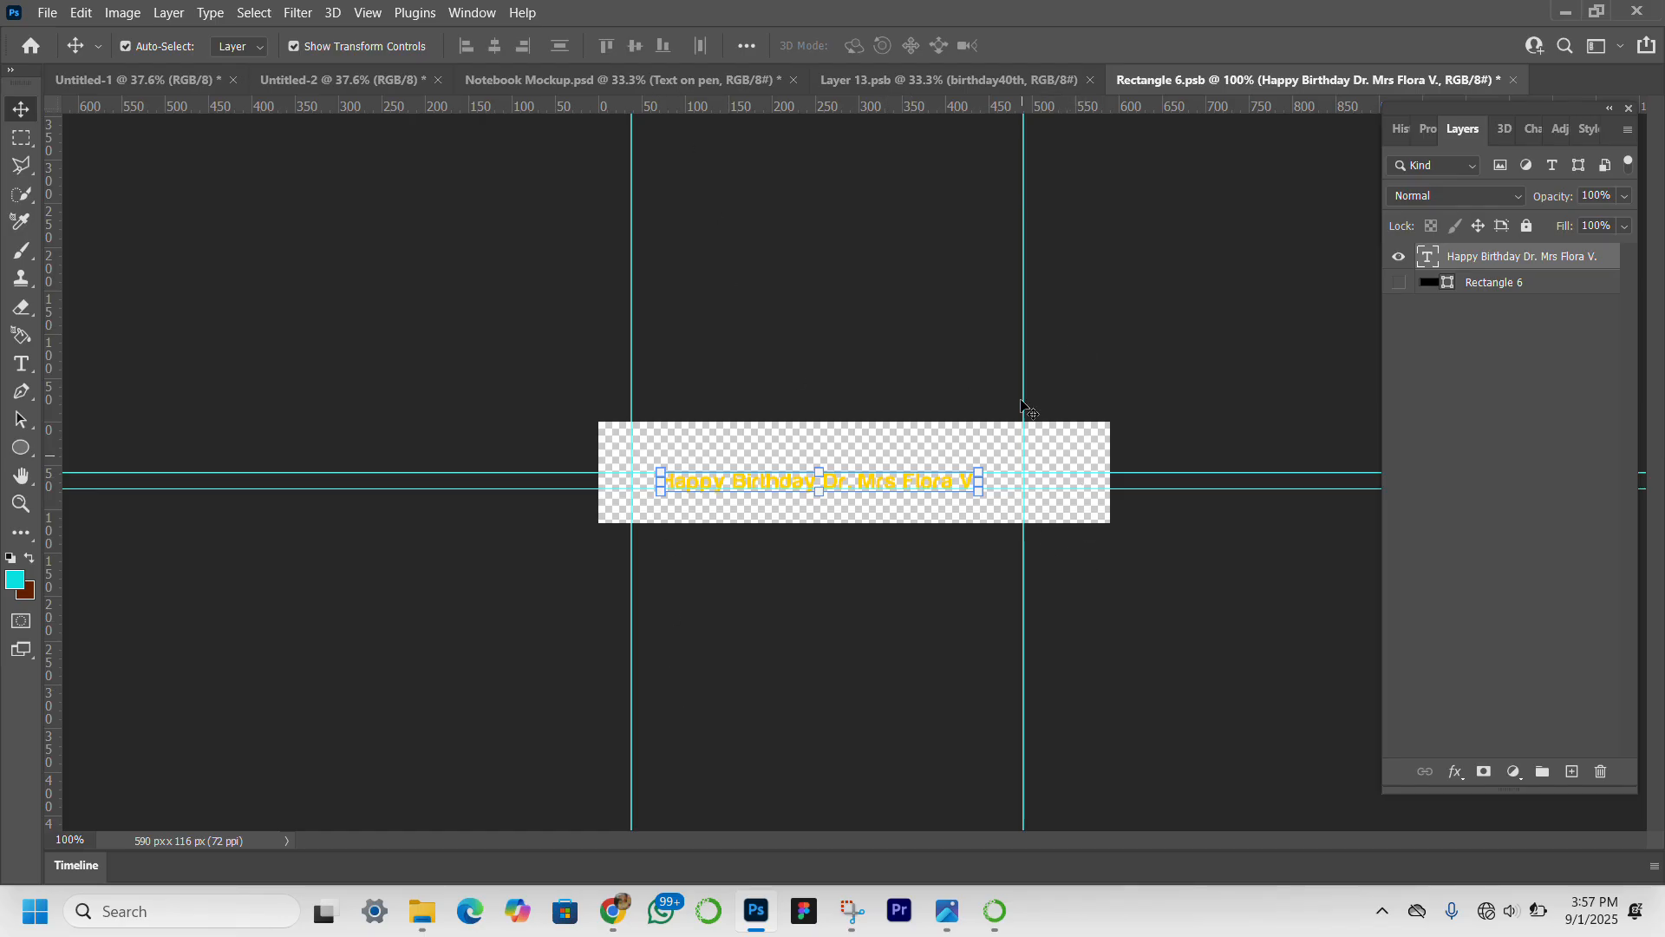
pyautogui.hotkey('ctrl', 's')
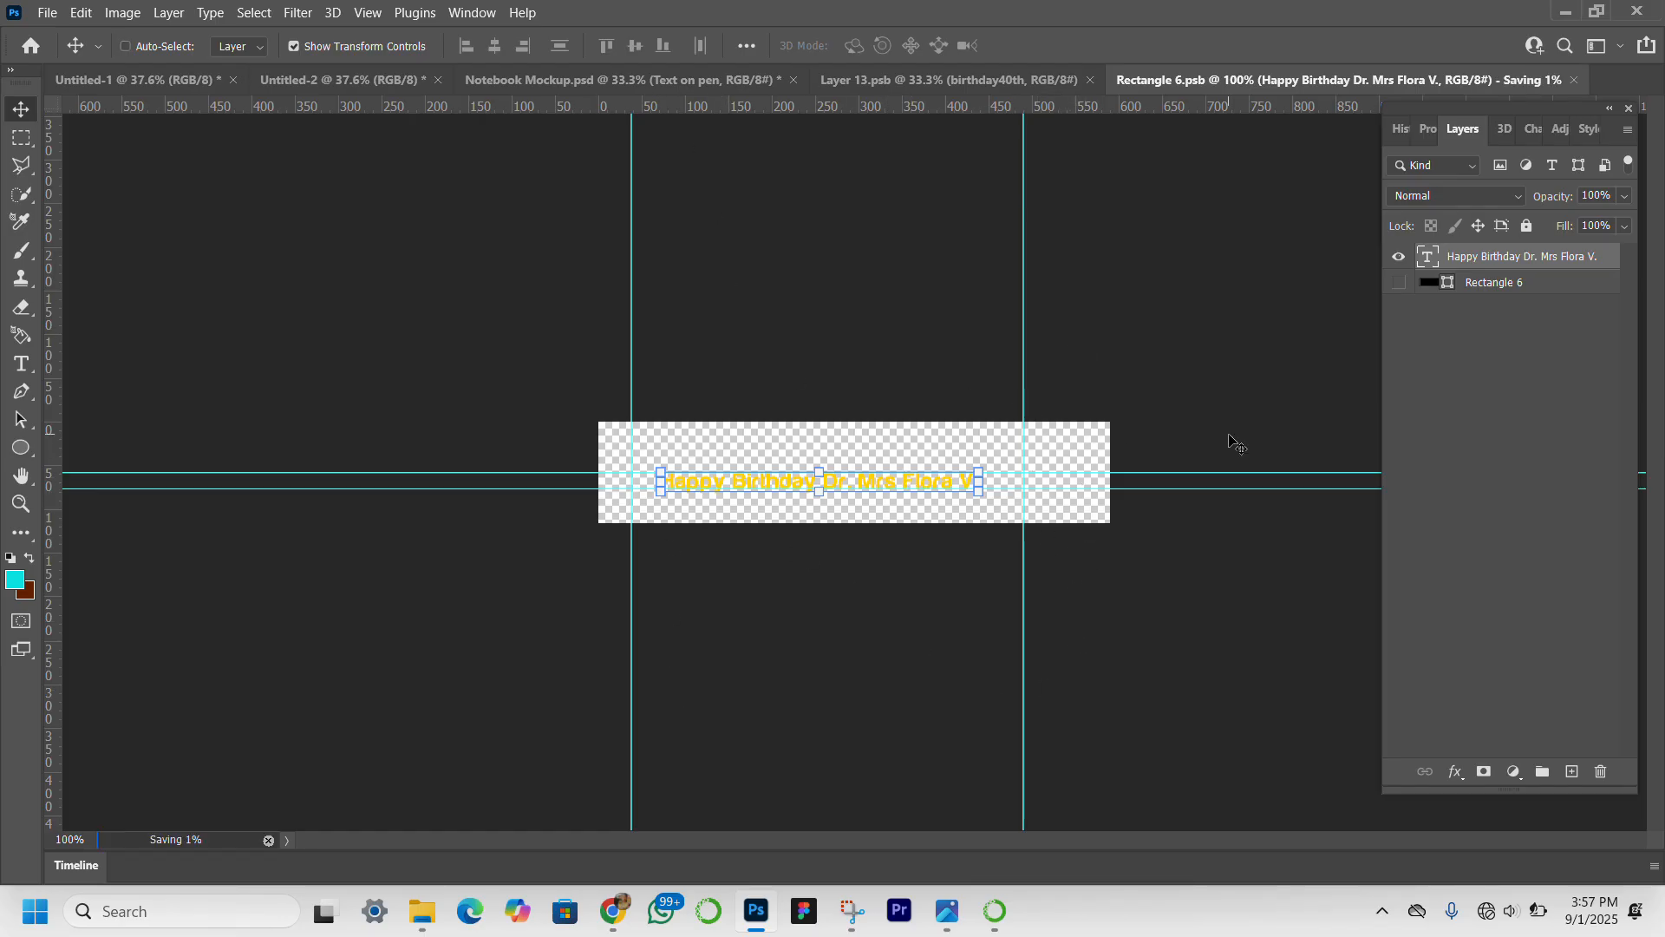
# Return to the Notebook Mockup document and view the whole scene with the interface panels hidden.
pyautogui.click(637, 85)
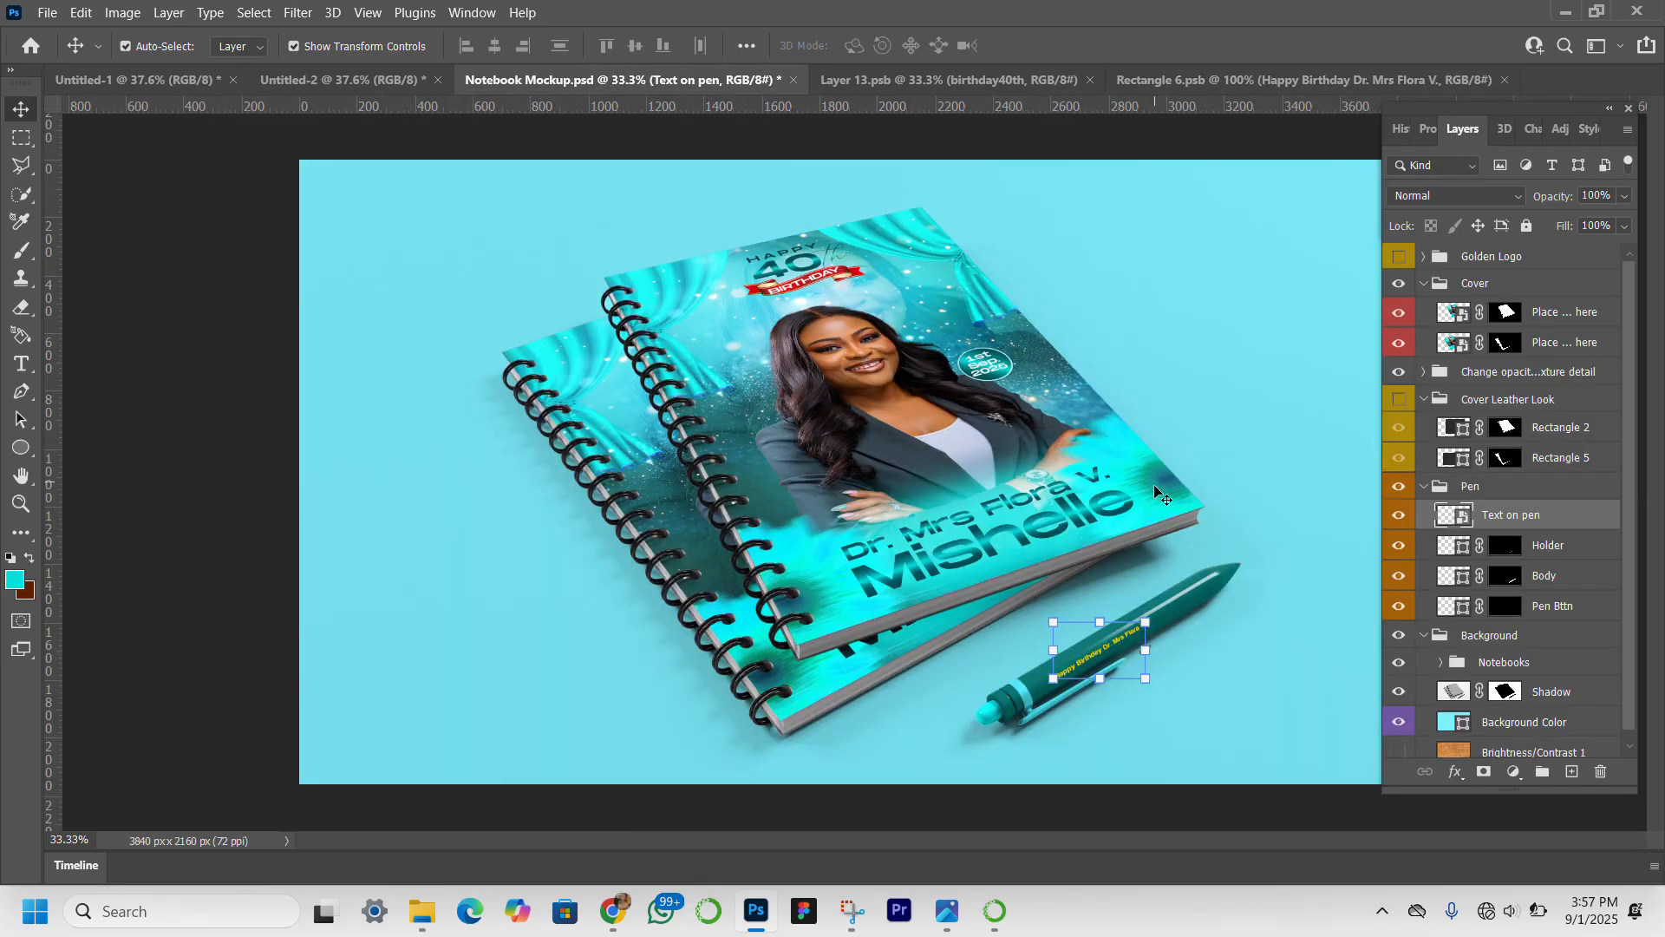
pyautogui.click(1285, 611)
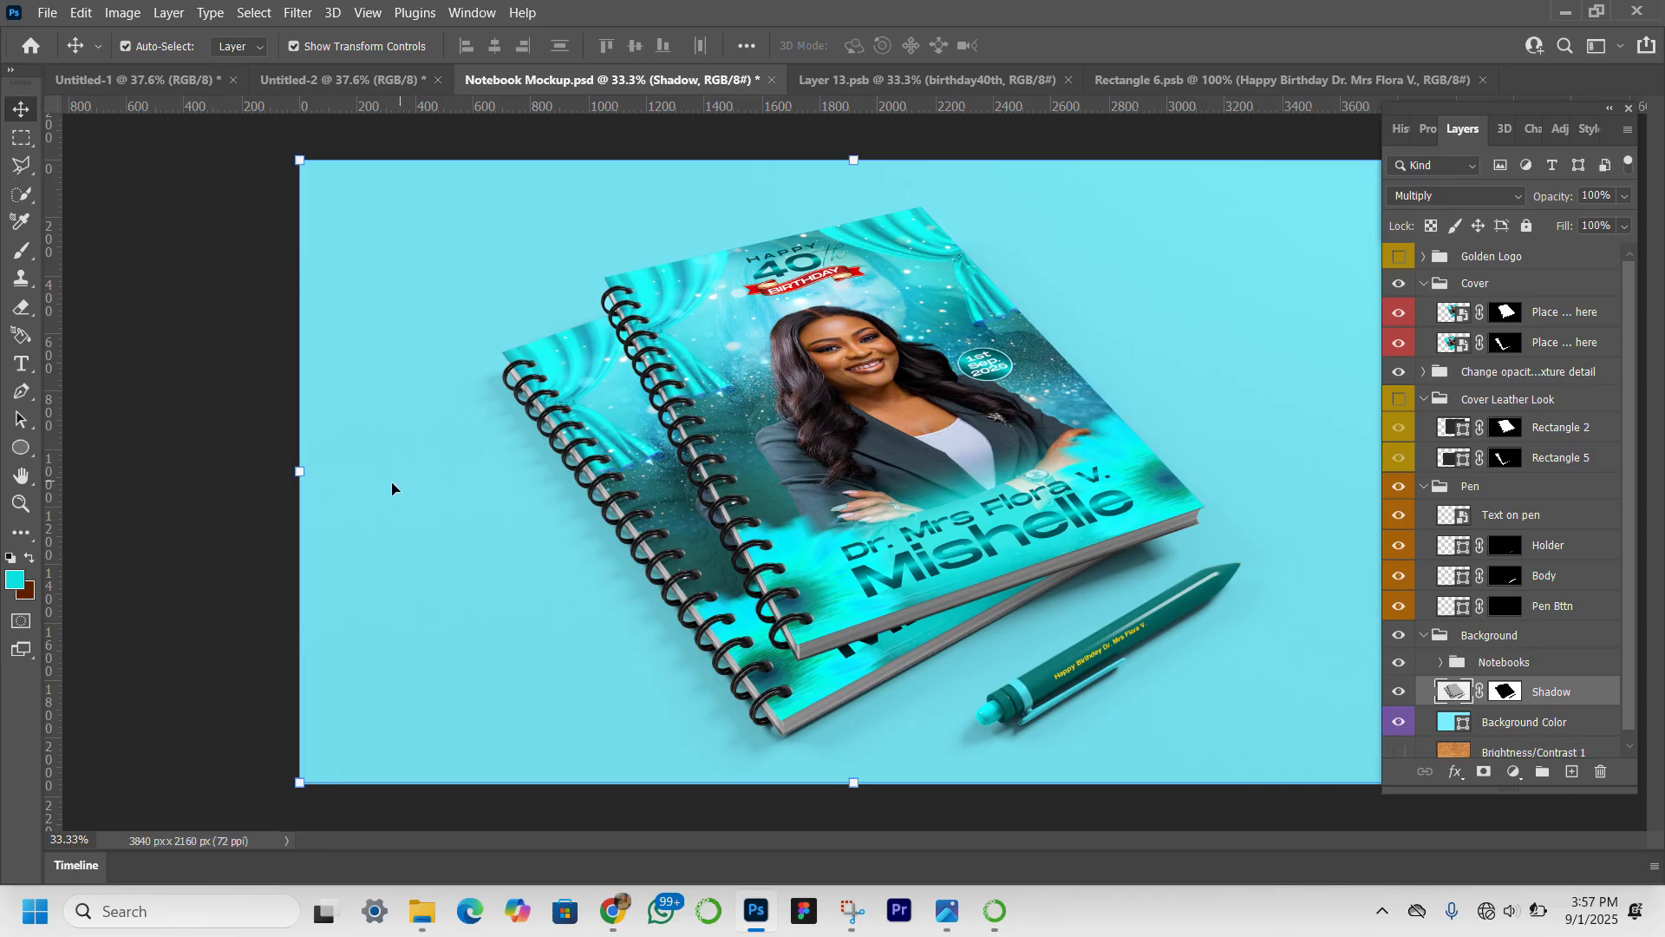
pyautogui.press('Tab')
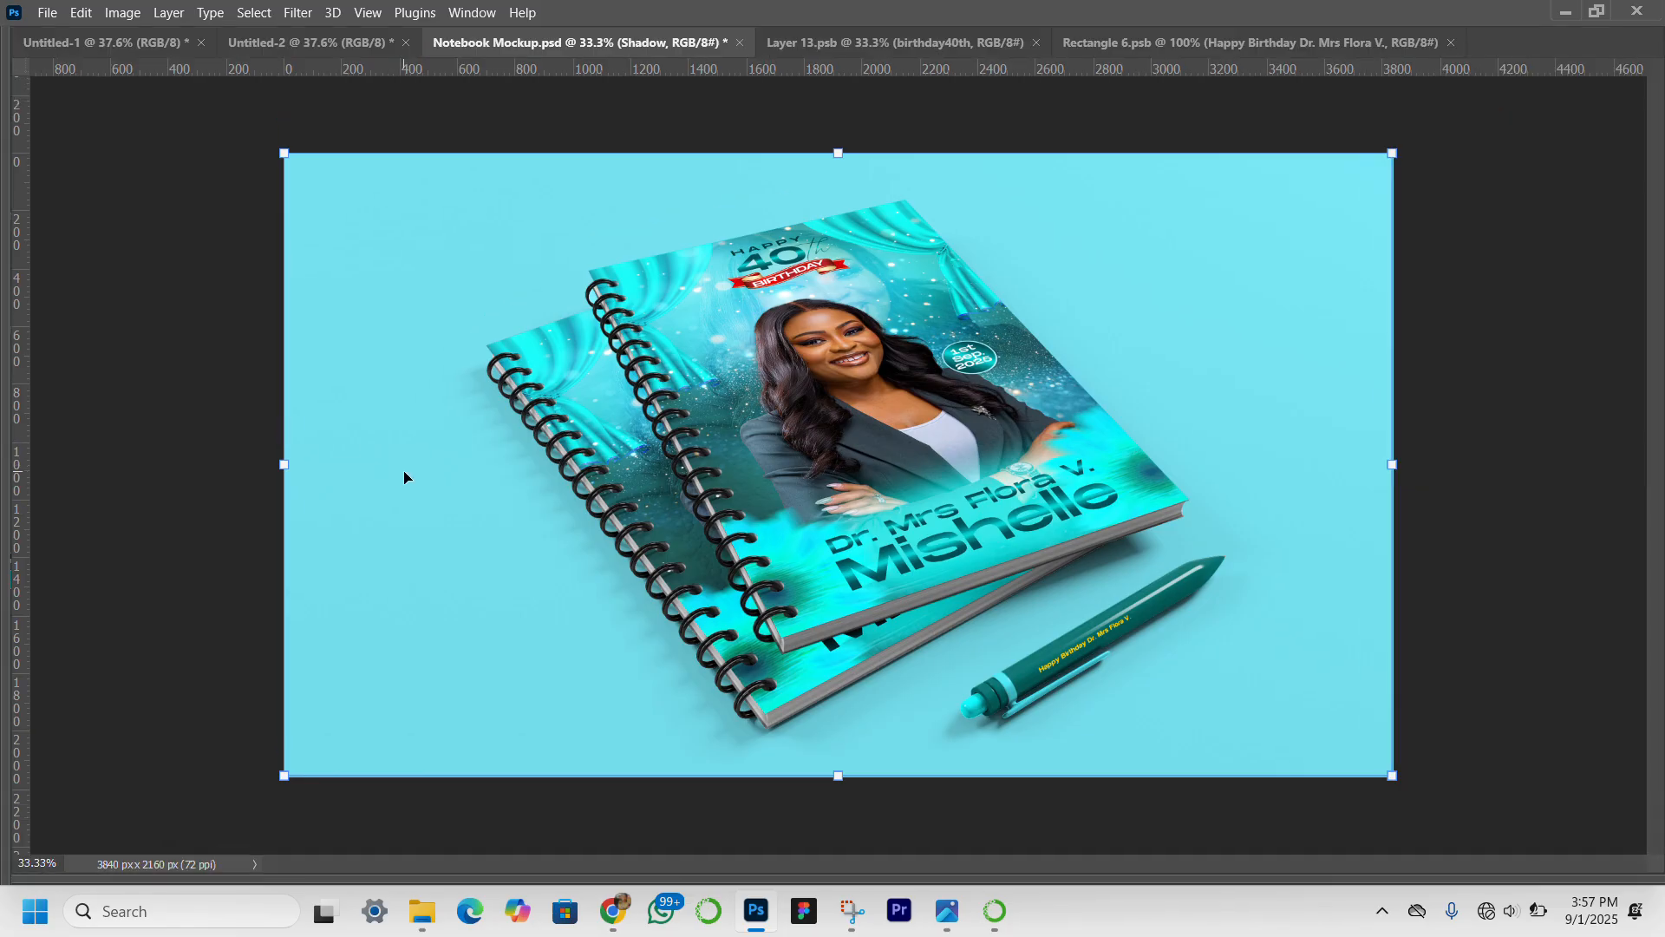